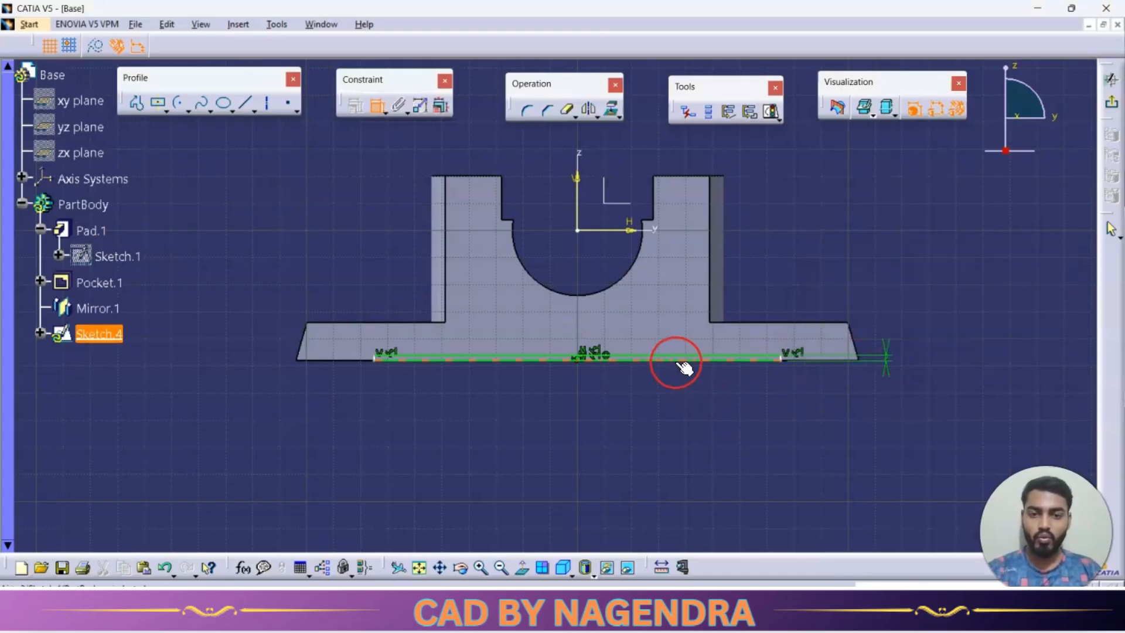
Set the width of the thin rectangle along the base's lower edge to 195 mm and exit the sketch.
click(656, 423)
key(alt+Tab)
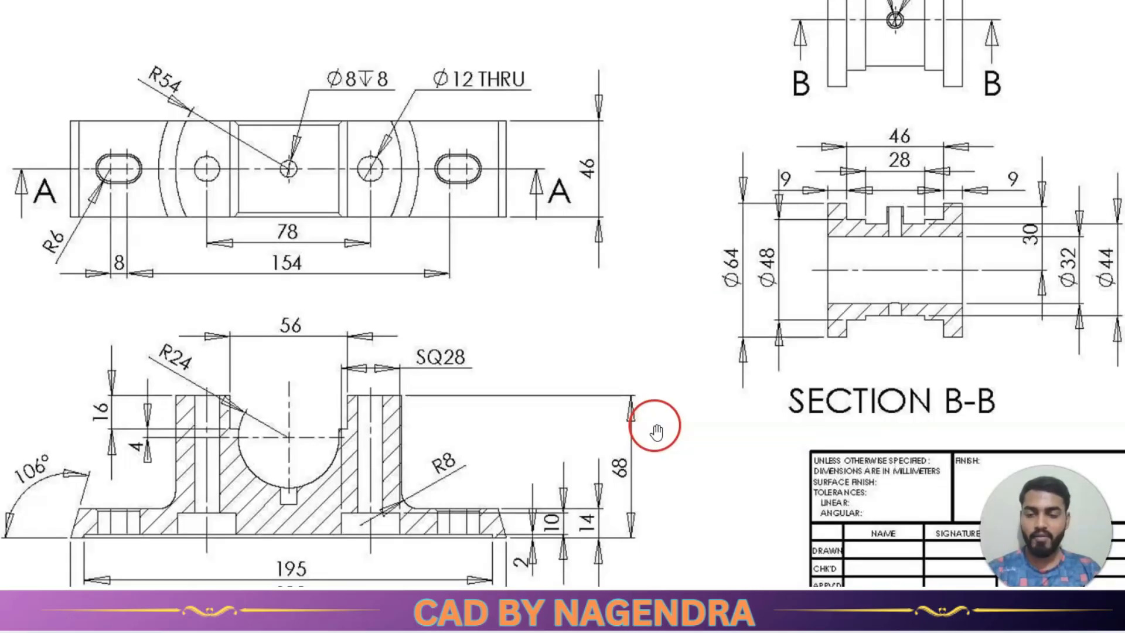
key(alt+Tab)
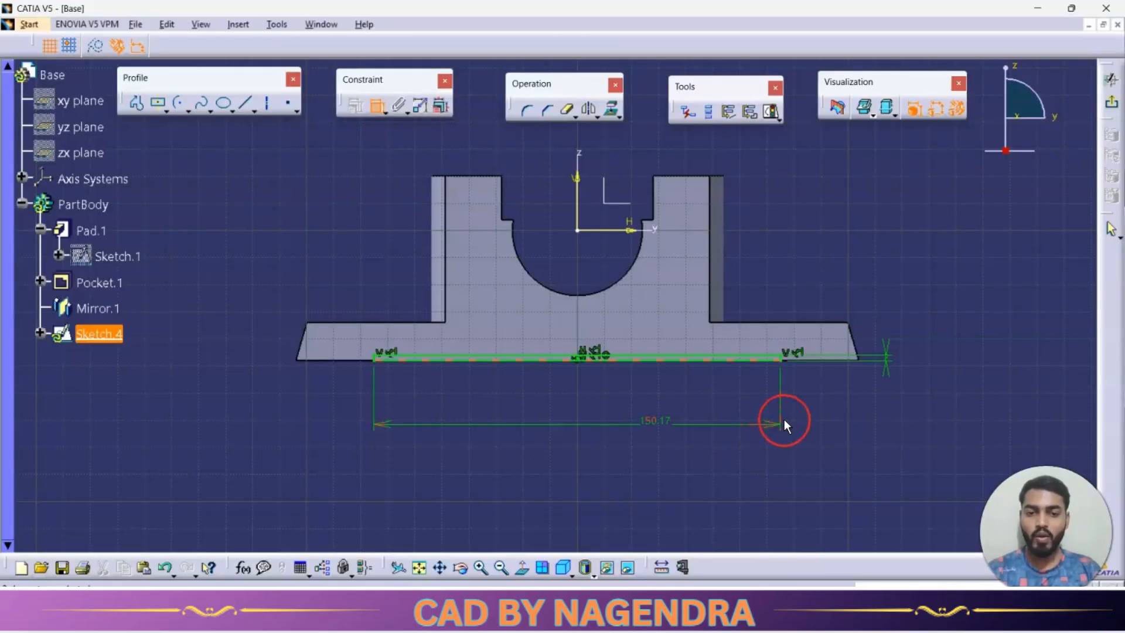
double_click(668, 429)
text(1)
key(Return)
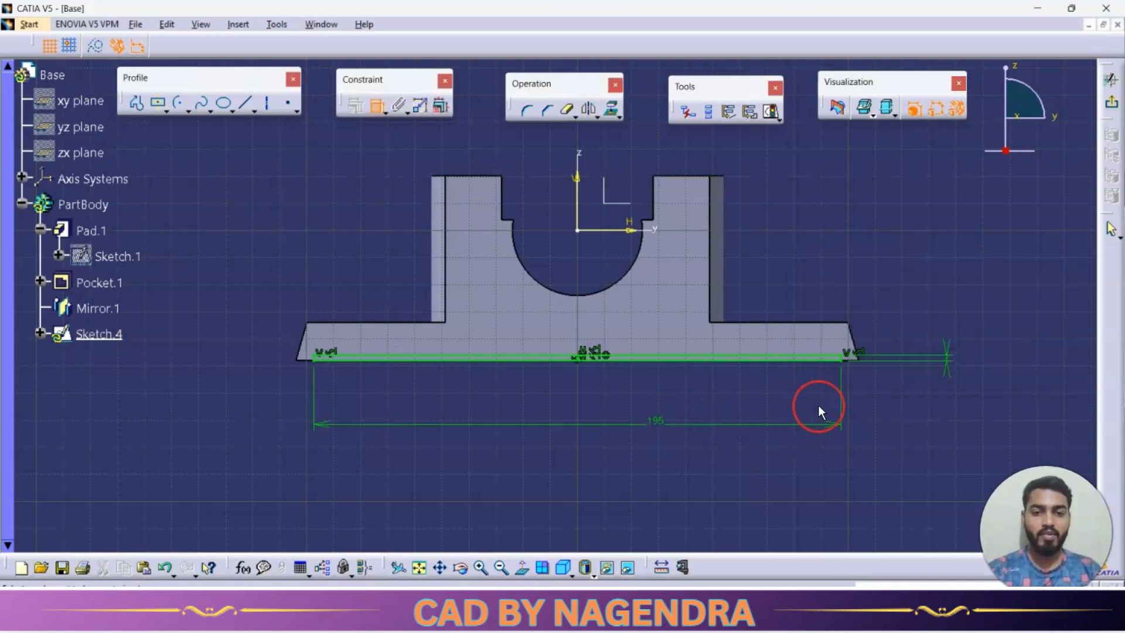
click(1113, 108)
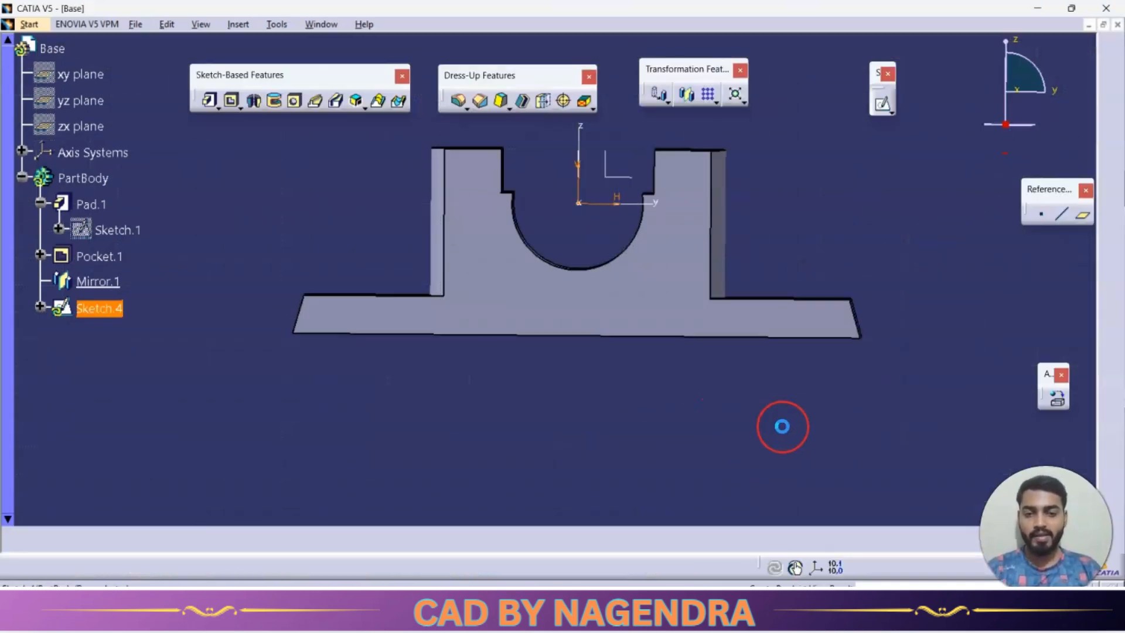
Cut the thin rectangle as a pocket into the base's underside, 20 mm deep with mirrored extent.
click(233, 102)
middle_drag(582, 402, 372, 334)
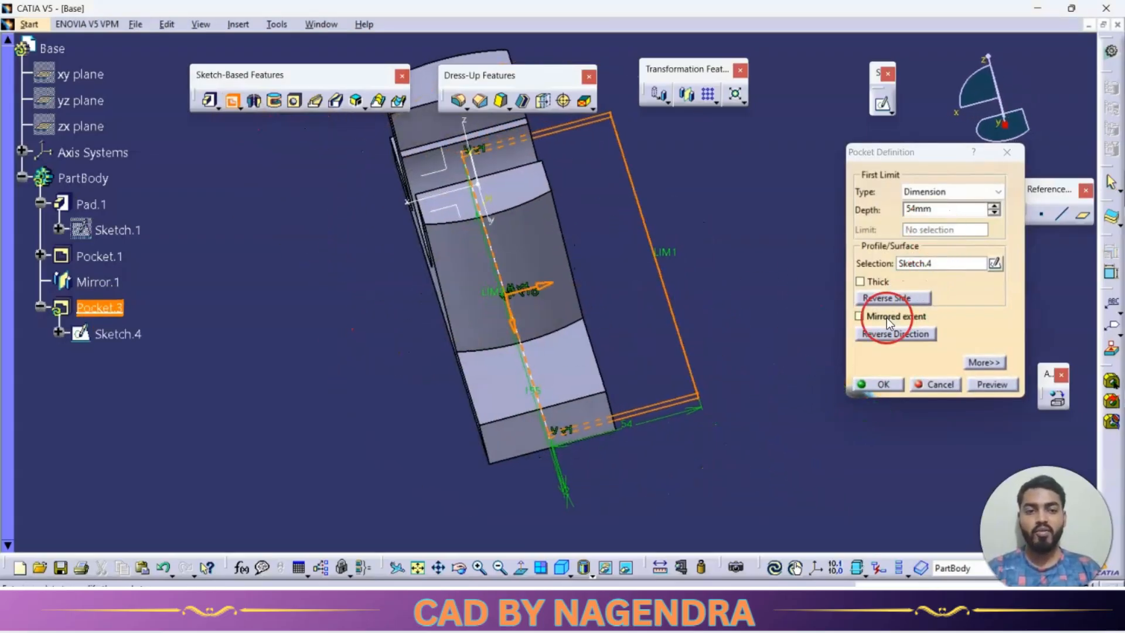
click(859, 316)
middle_drag(534, 316, 762, 287)
double_click(946, 210)
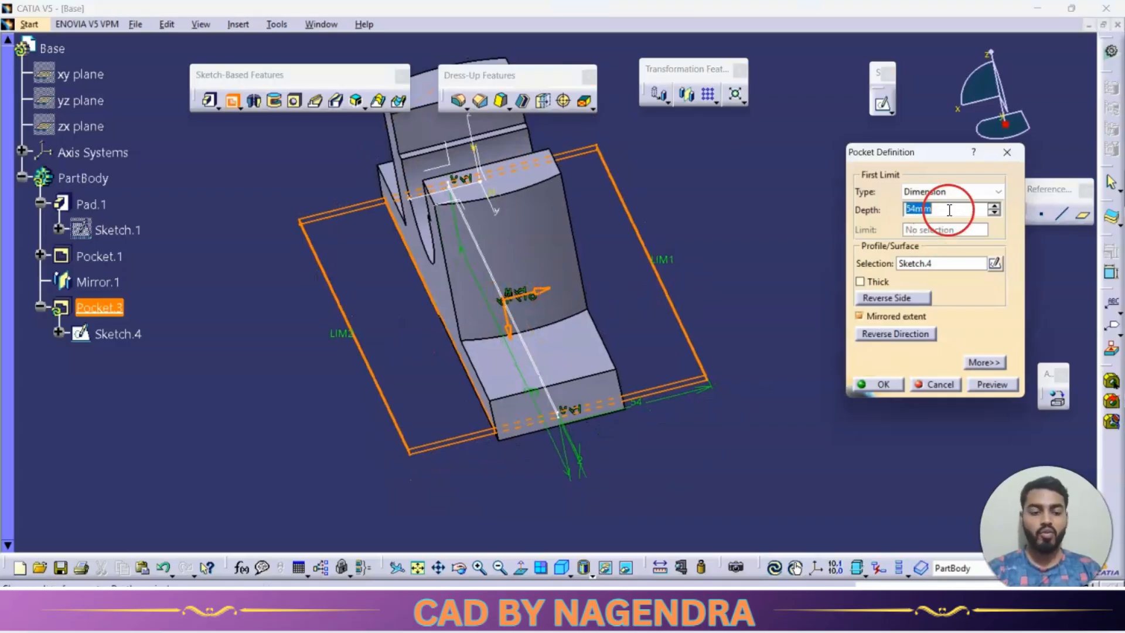
text(20)
click(990, 384)
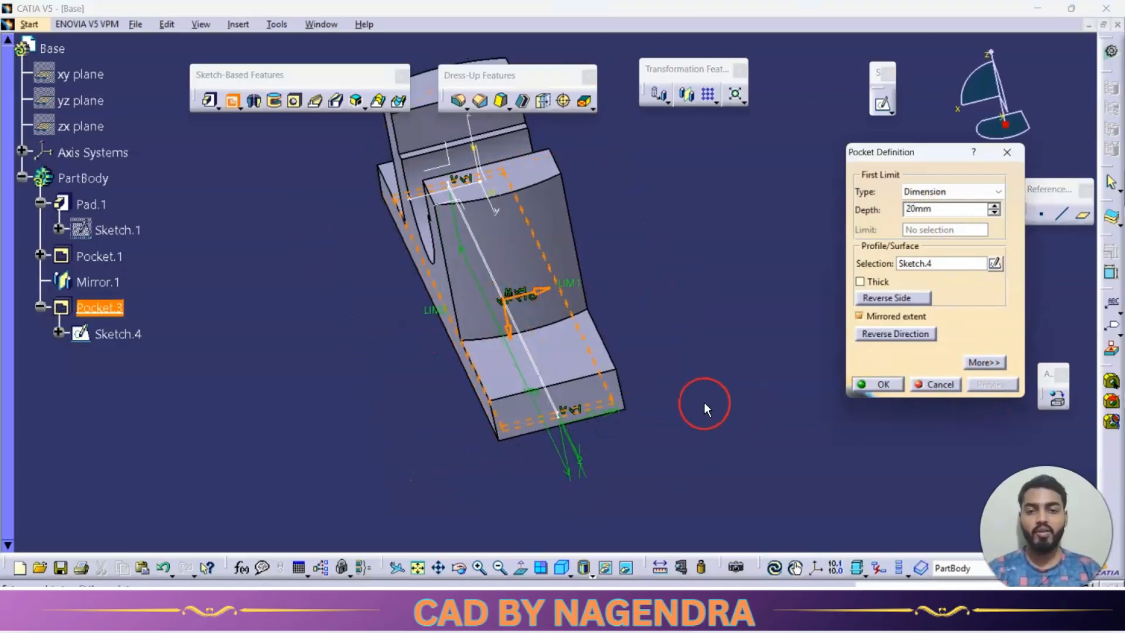
middle_drag(554, 471, 695, 296)
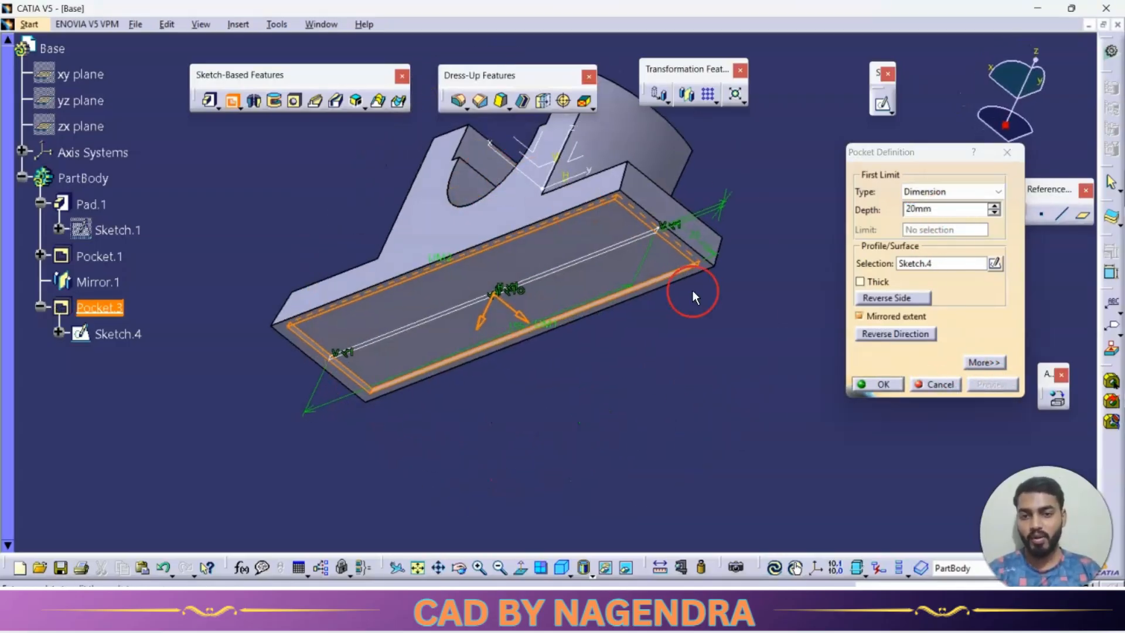
click(882, 385)
mouse_move(497, 441)
middle_down()
mouse_move(406, 314)
mouse_move(515, 444)
middle_up()
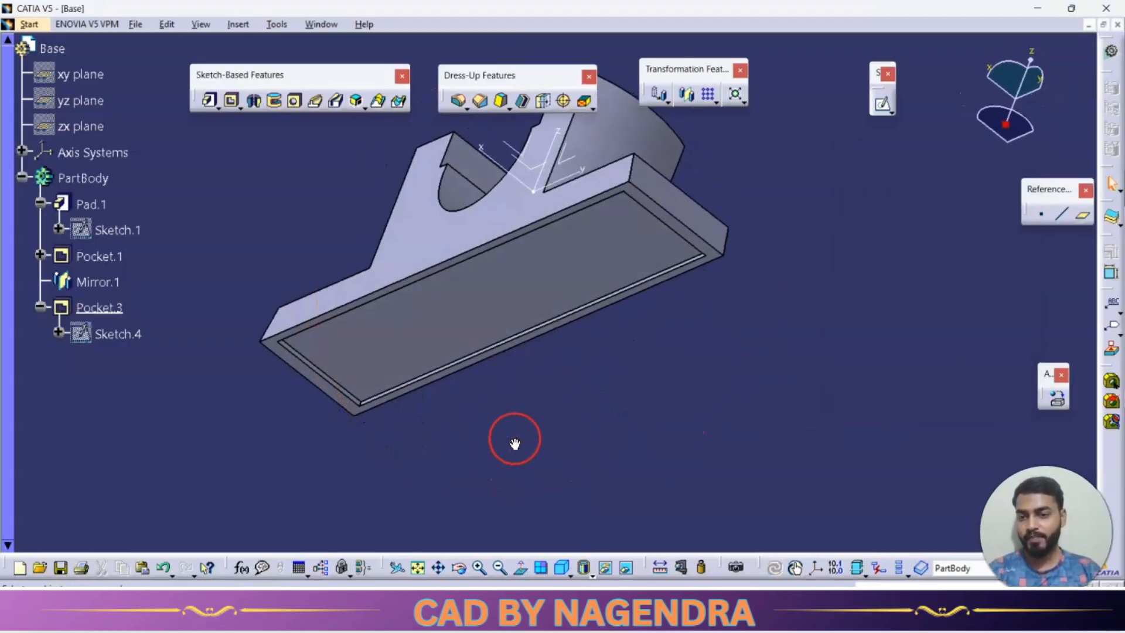
click(564, 570)
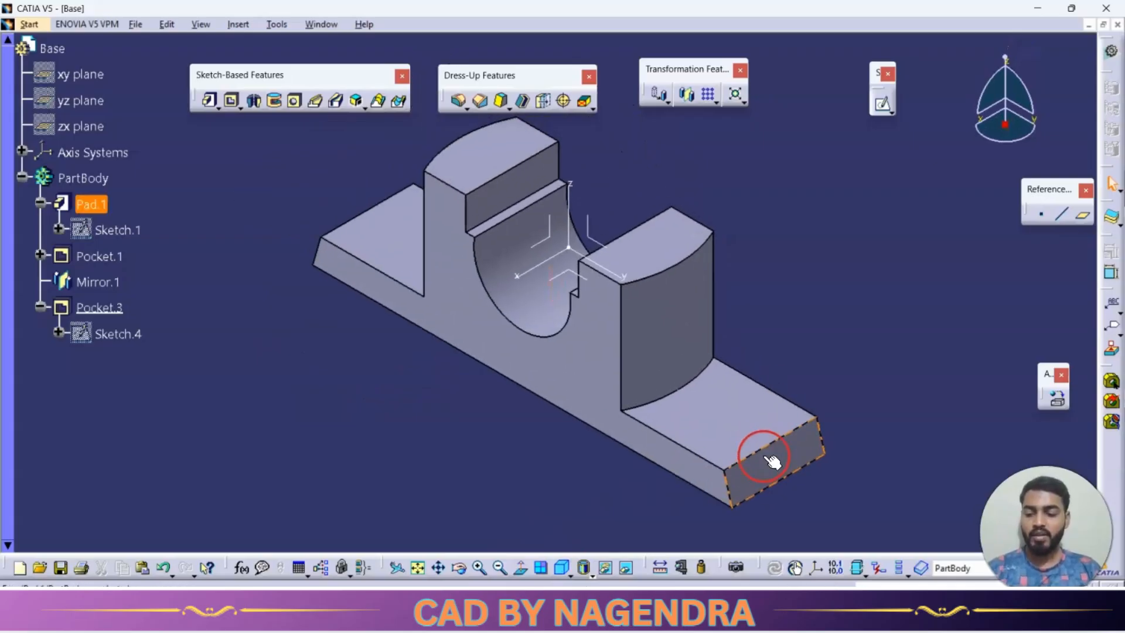
Create a positioned sketch on the base flange's upper face with the H and V axes swapped.
key(alt+Tab)
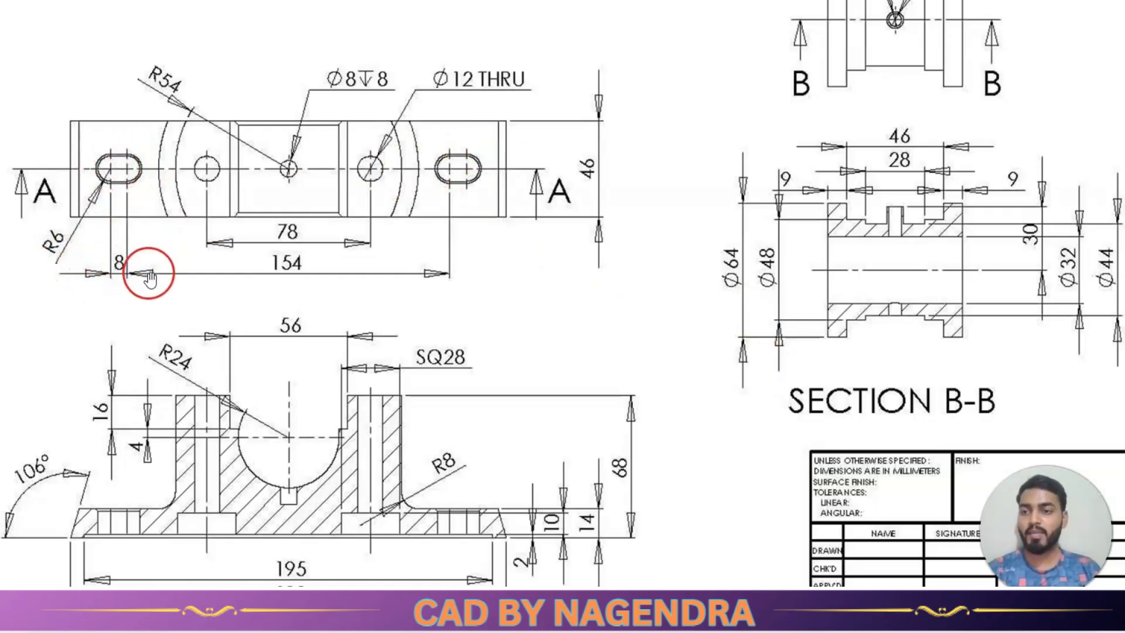
key(alt+Tab)
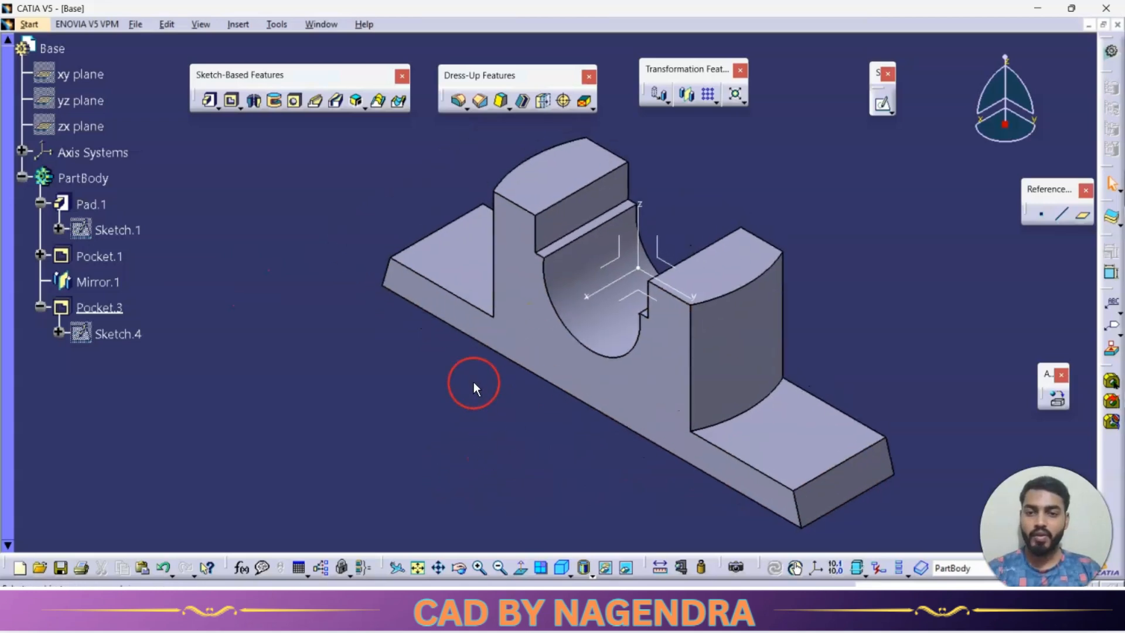
click(837, 410)
click(890, 109)
click(924, 122)
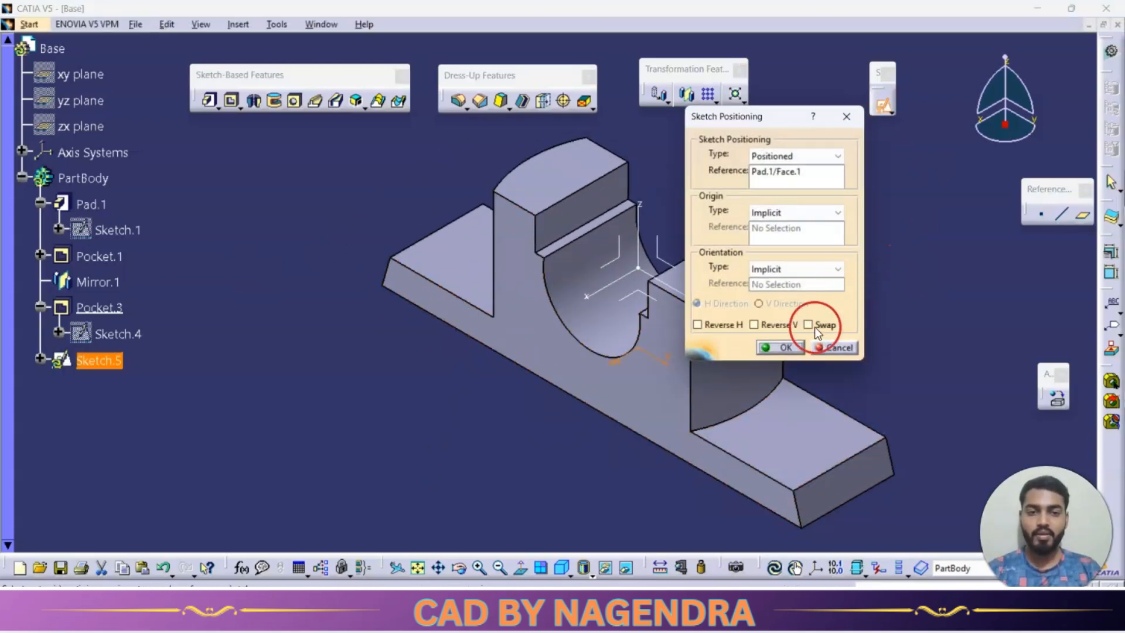
click(810, 326)
click(780, 347)
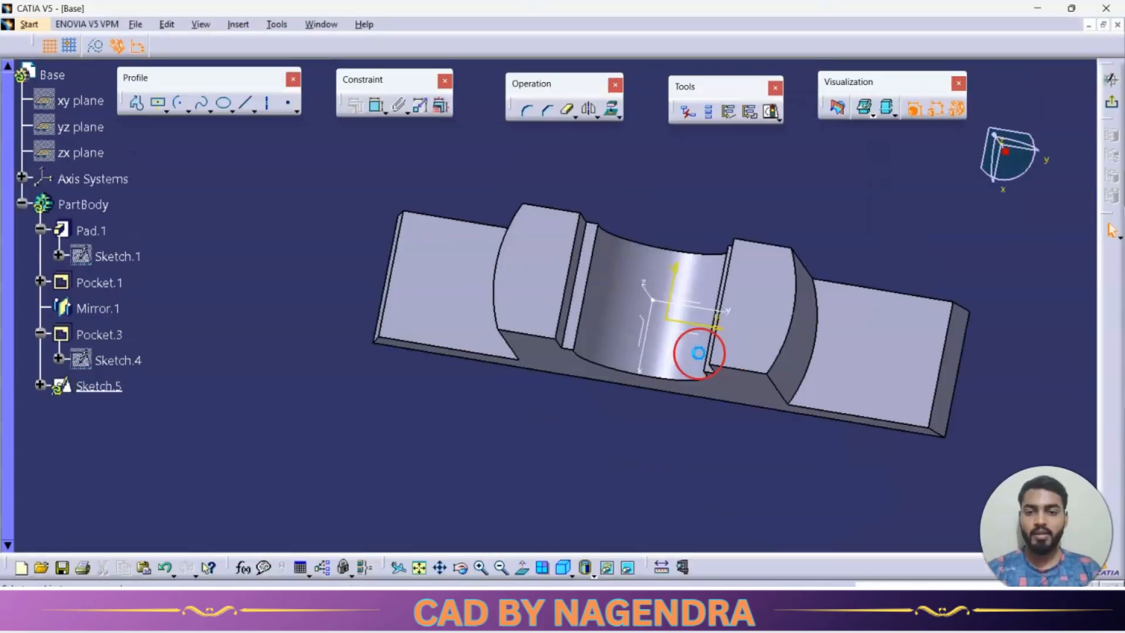
Sketch a horizontal elongated hole on the left flange, about 8.6 mm in radius with centres about 20.5 mm apart.
click(167, 111)
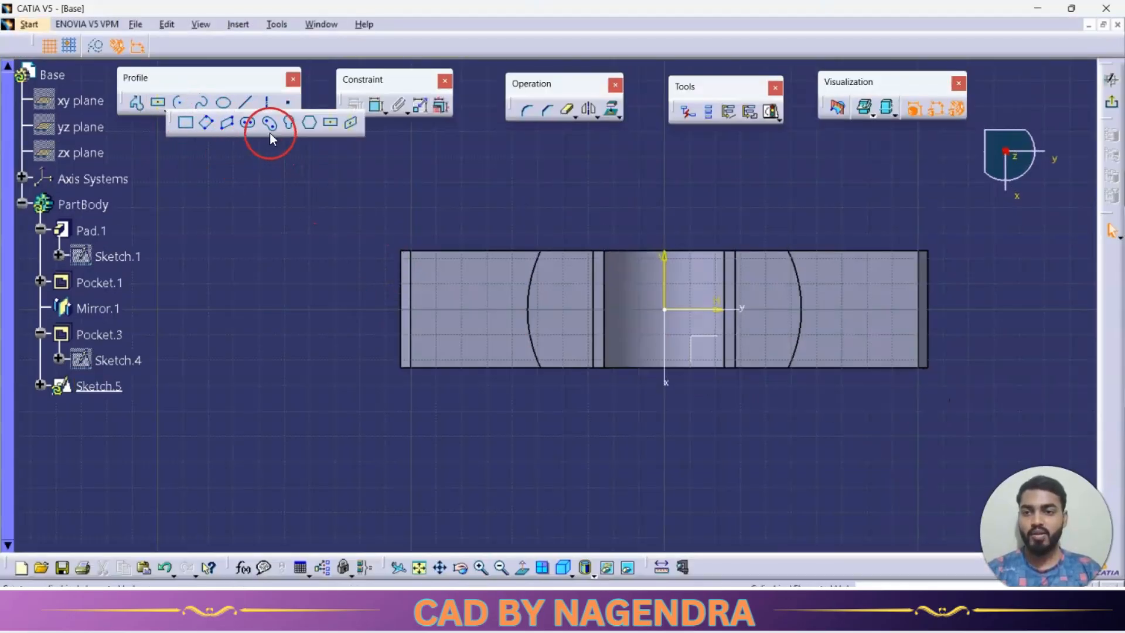
click(248, 124)
click(446, 308)
click(493, 309)
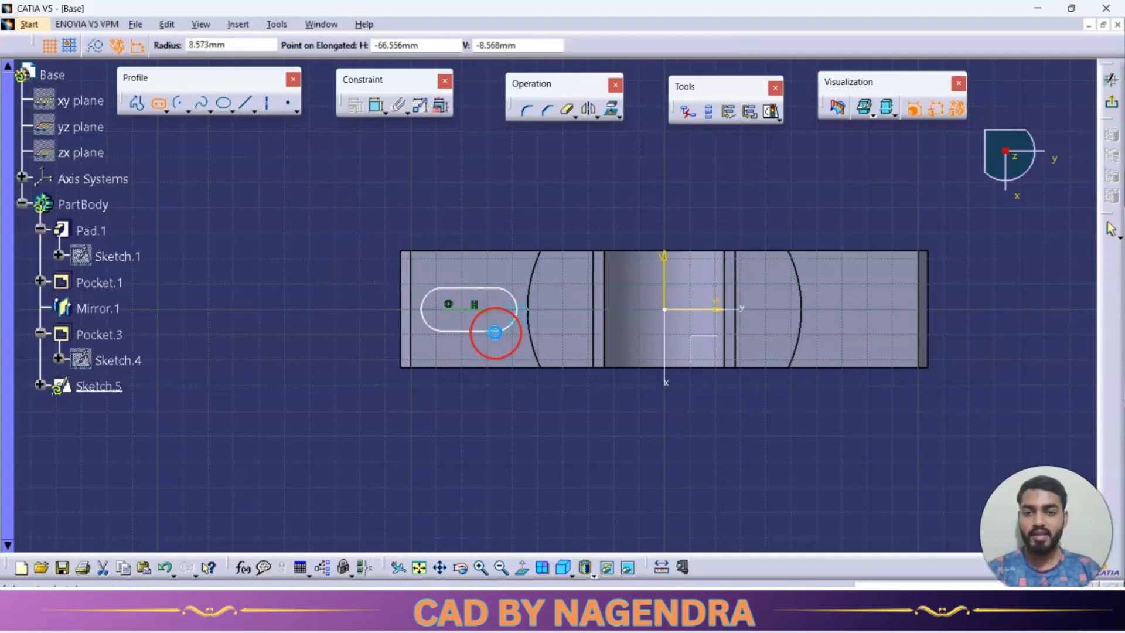
click(495, 332)
Set the elongated hole's end radius to 6 mm.
double_click(436, 302)
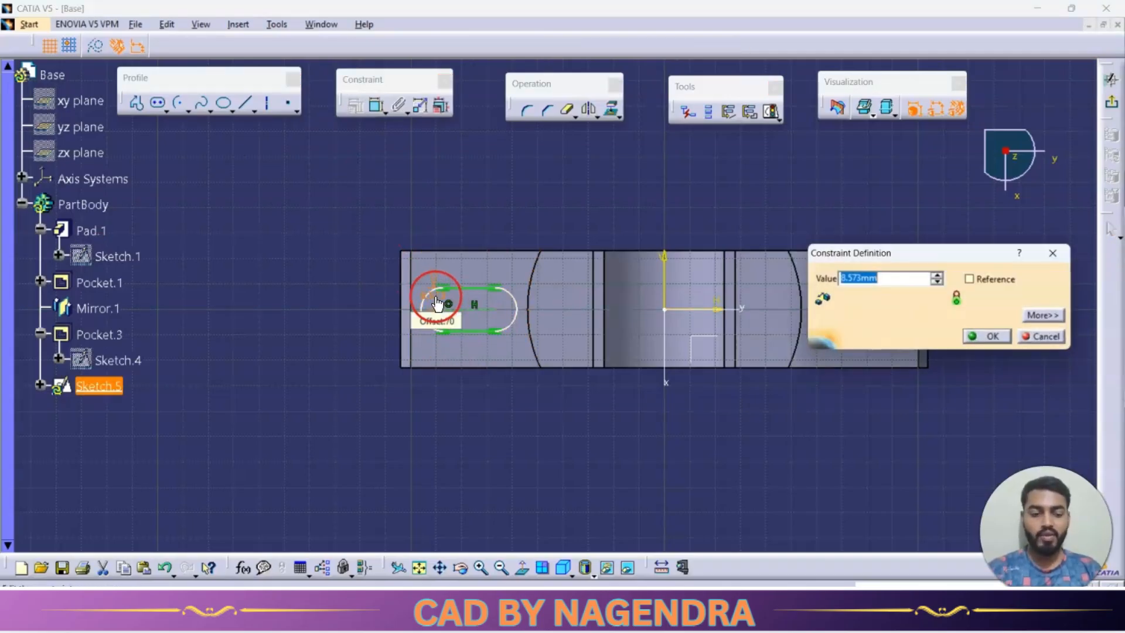
text(6)
key(Return)
click(369, 411)
Dimension the straight length of the elongated hole and set it to 8 mm.
click(373, 109)
click(495, 318)
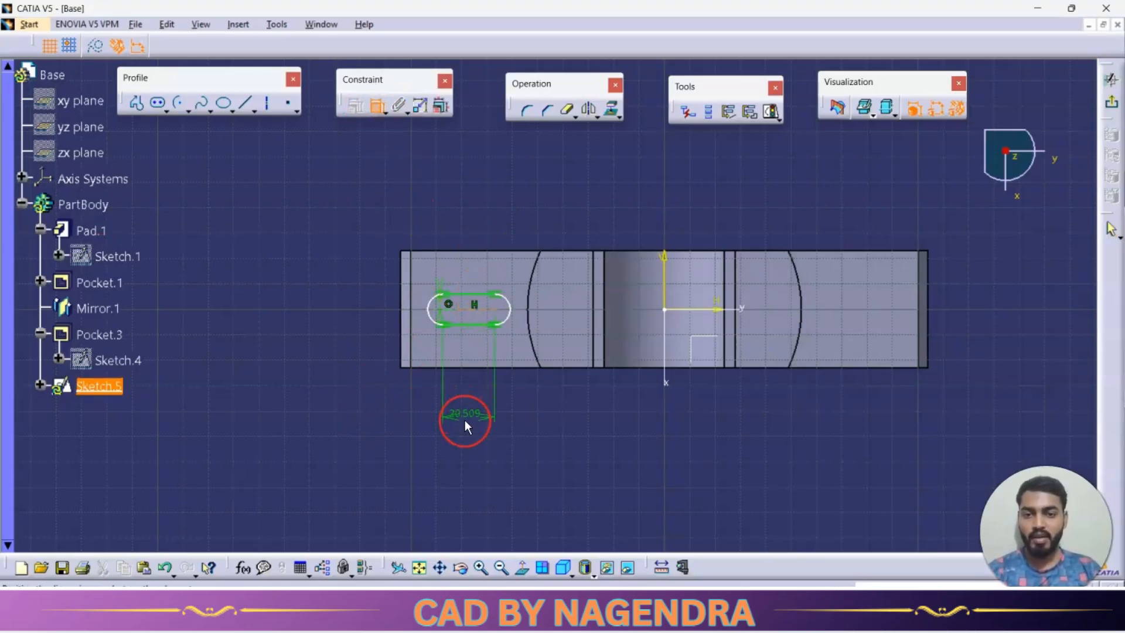
click(463, 416)
double_click(463, 416)
text(8)
key(Return)
click(583, 416)
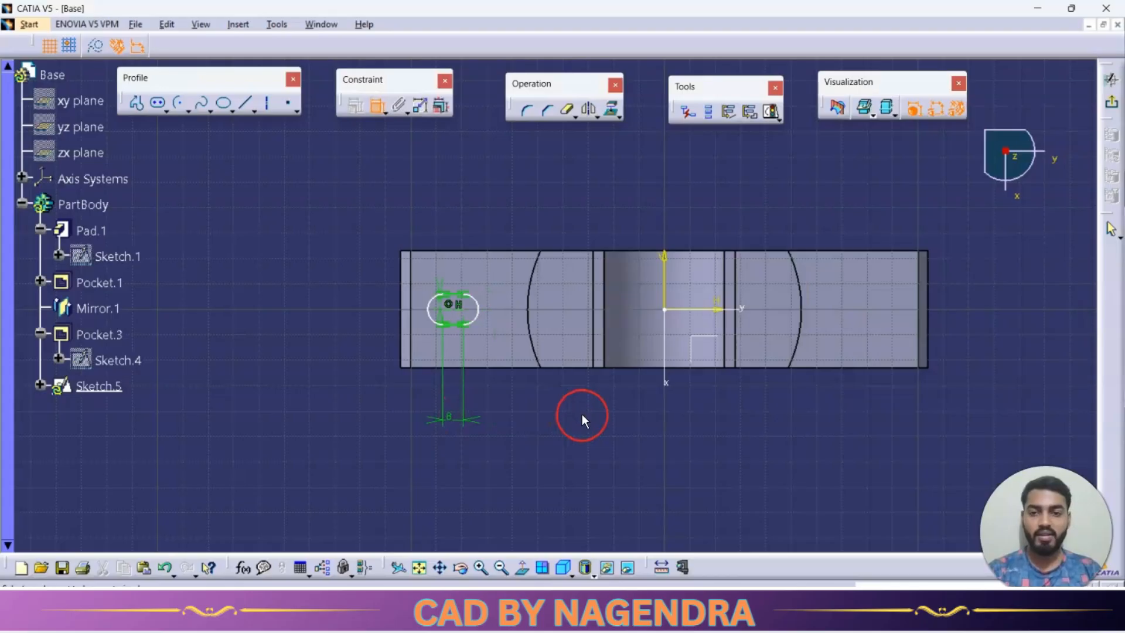
Mirror the elongated hole about the sketch's vertical axis onto the opposite flange.
key(alt+Tab)
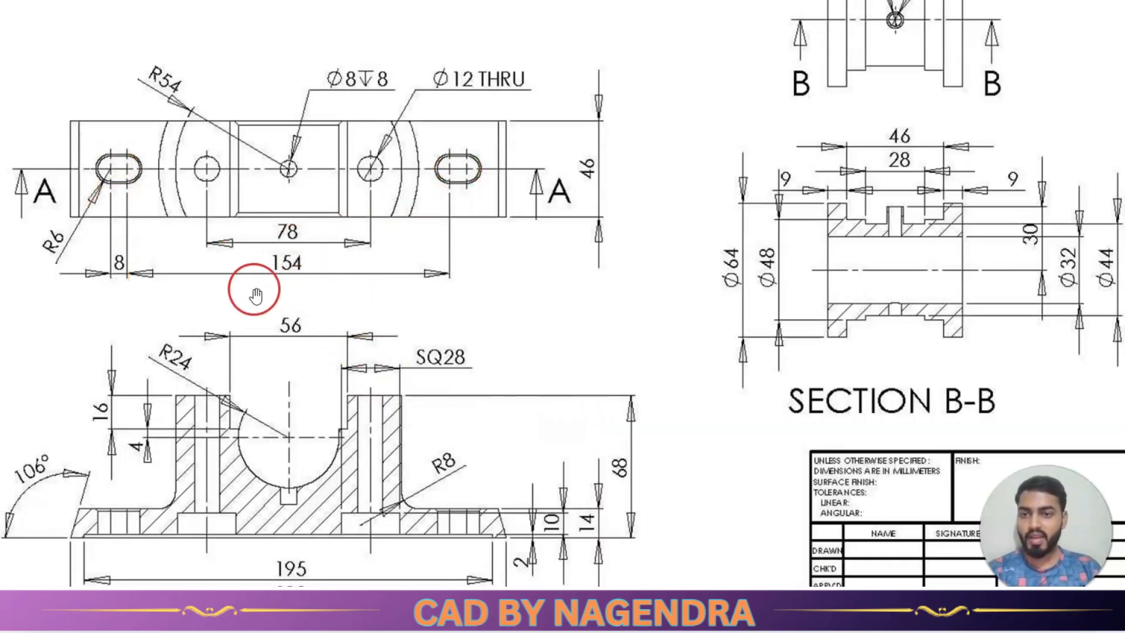
key(alt+Tab)
drag(347, 238, 487, 368)
click(589, 109)
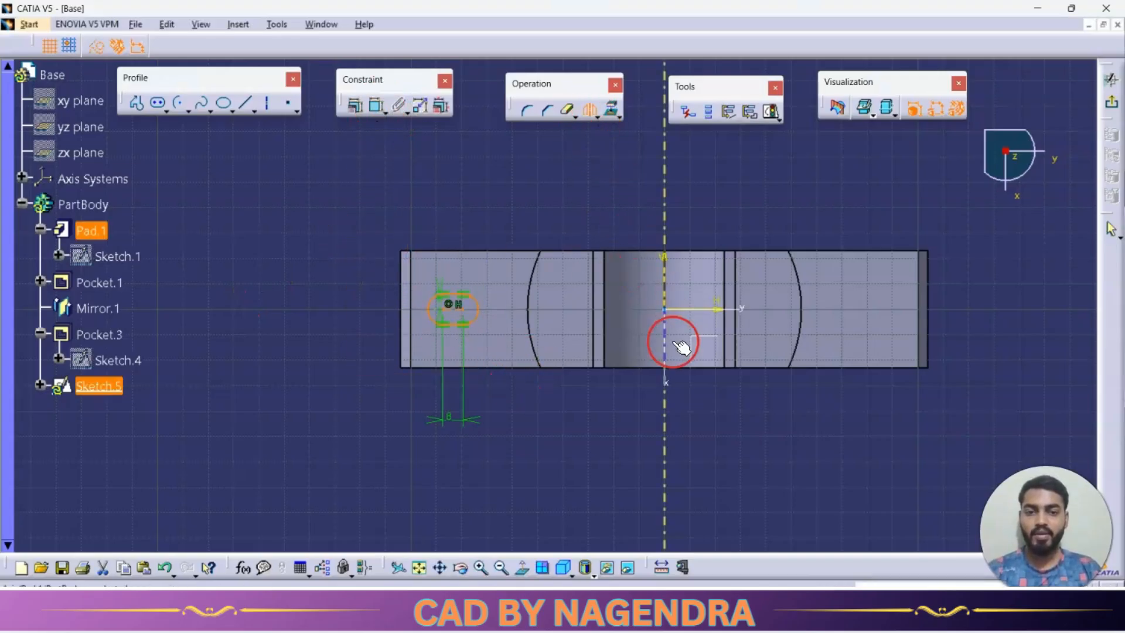
click(664, 339)
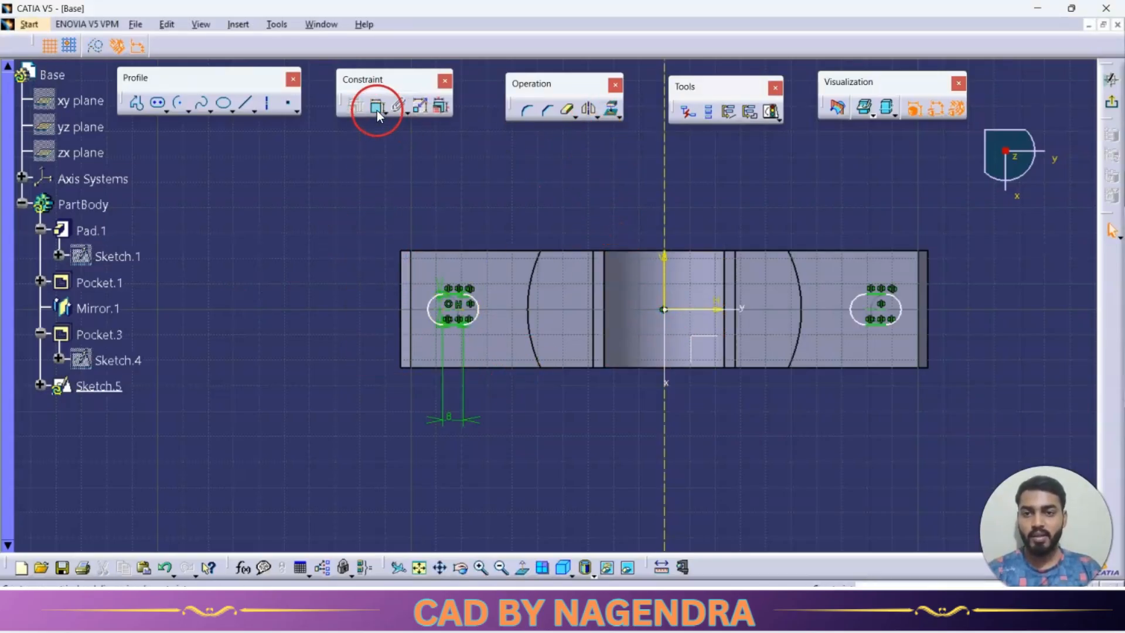
Dimension the distance between the two slots' inner arc centres as 154 mm and exit the sketch.
key(alt+Tab)
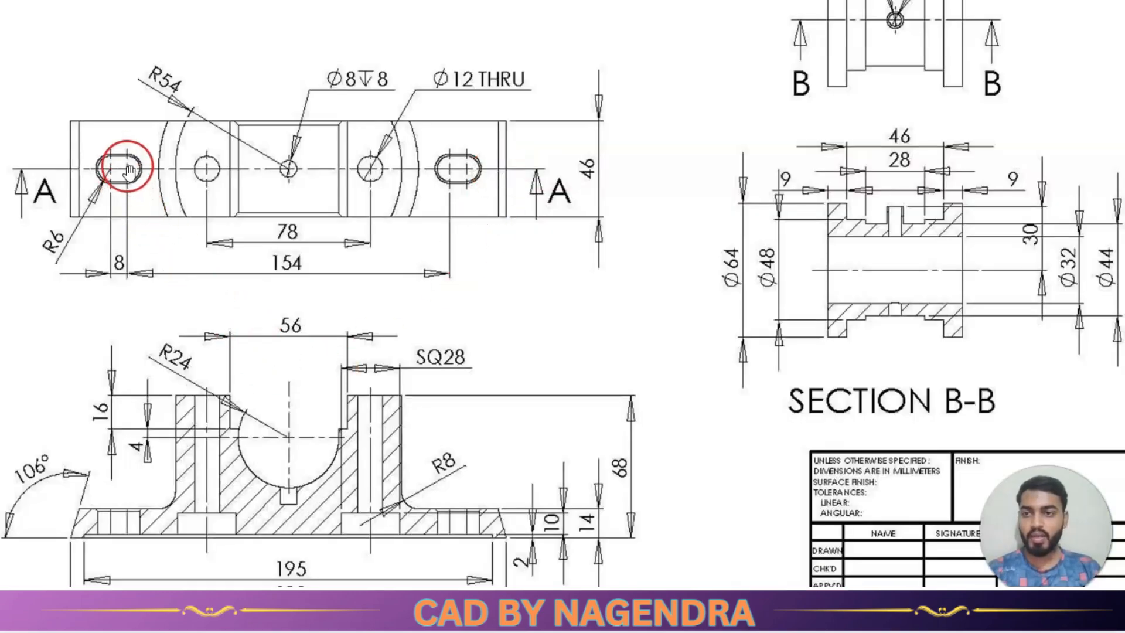
key(alt+Tab)
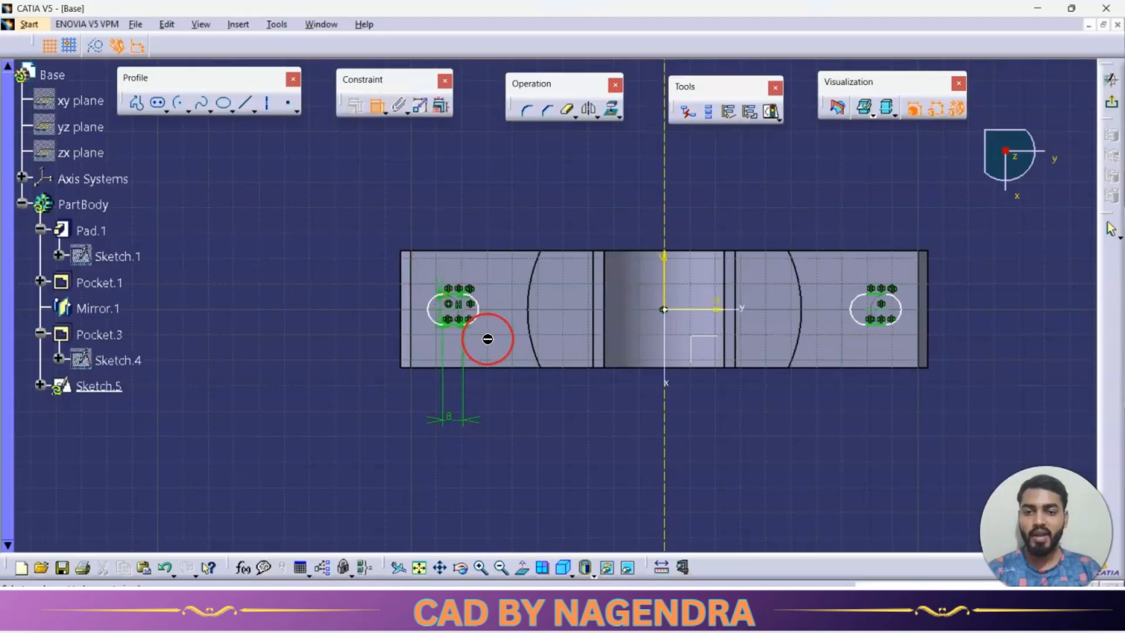
click(464, 312)
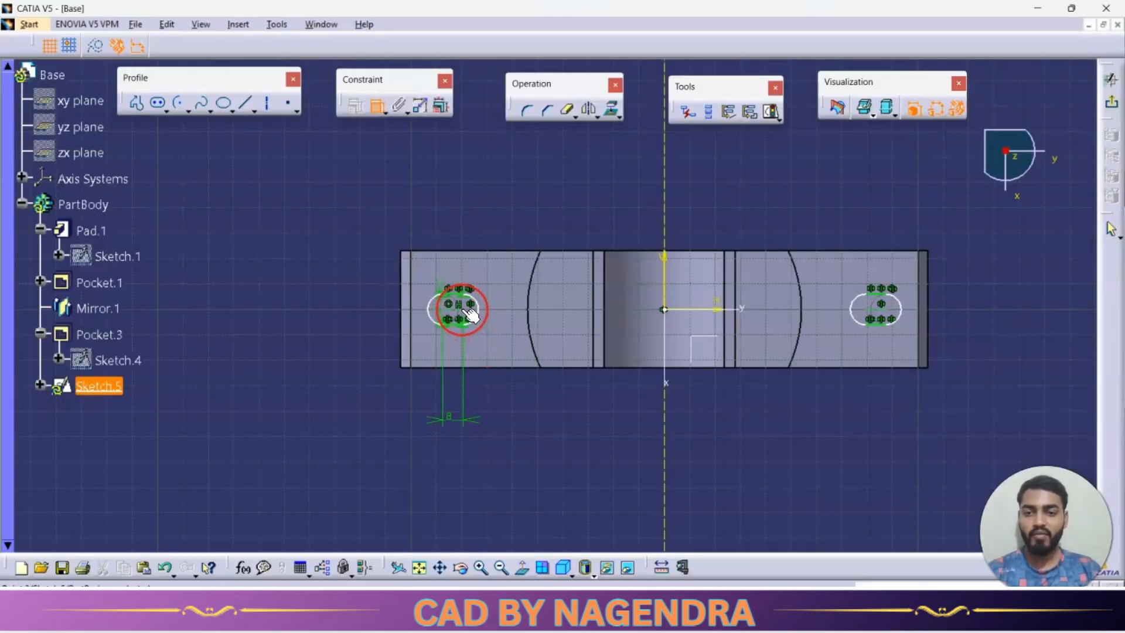
click(875, 316)
click(779, 413)
double_click(774, 412)
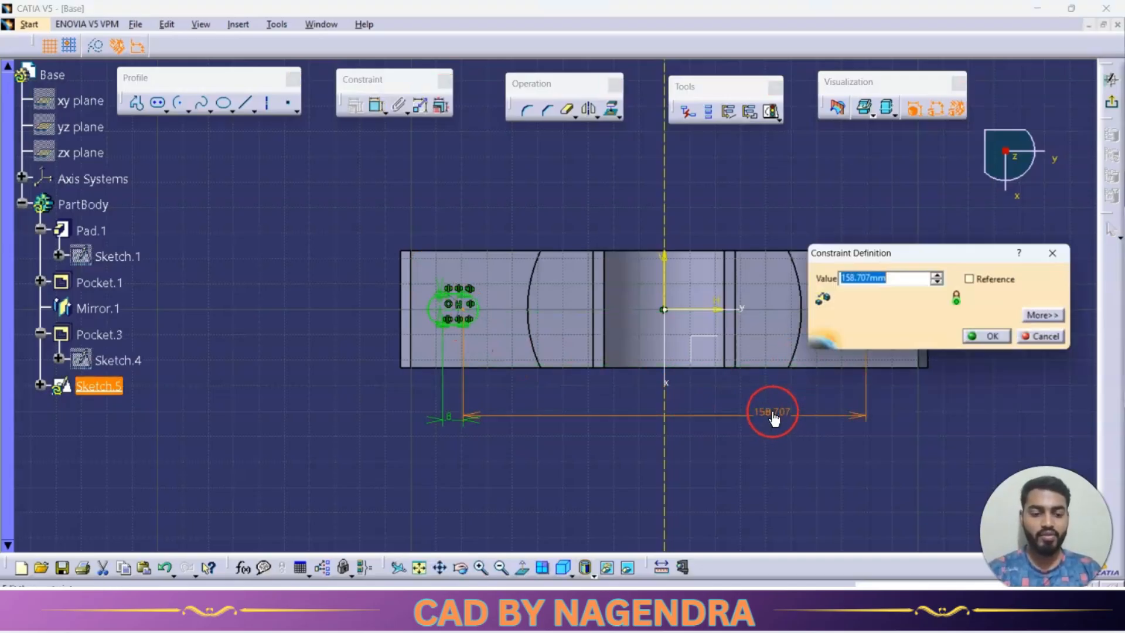
text(154)
key(Return)
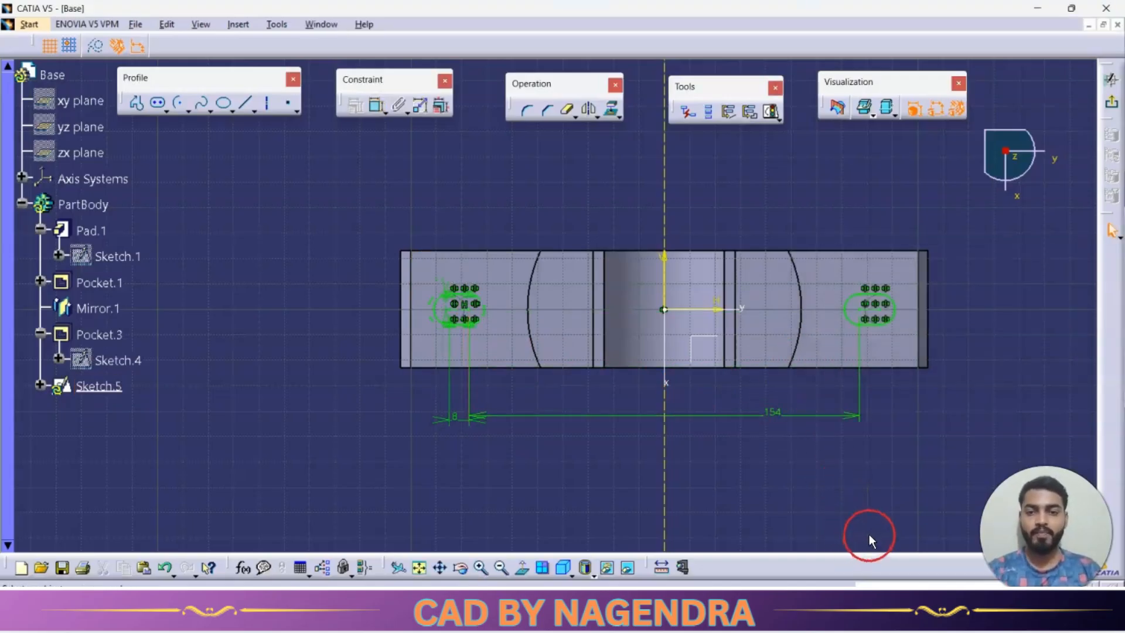
click(1111, 109)
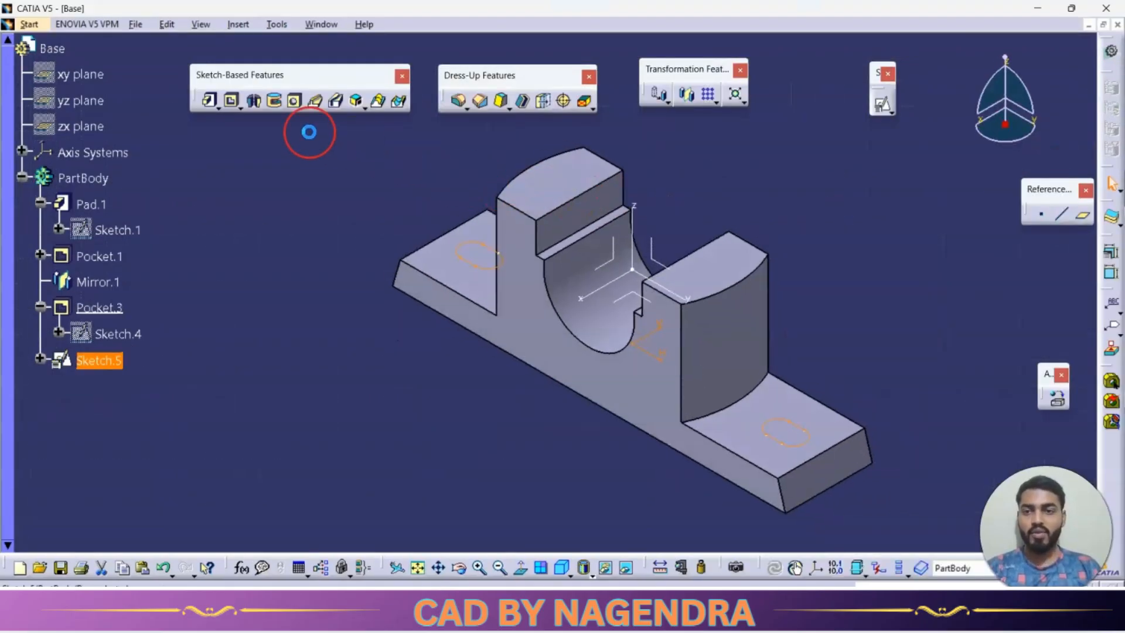
Cut the two elongated holes through the base flanges with a pocket.
click(233, 102)
click(961, 191)
click(948, 216)
click(882, 384)
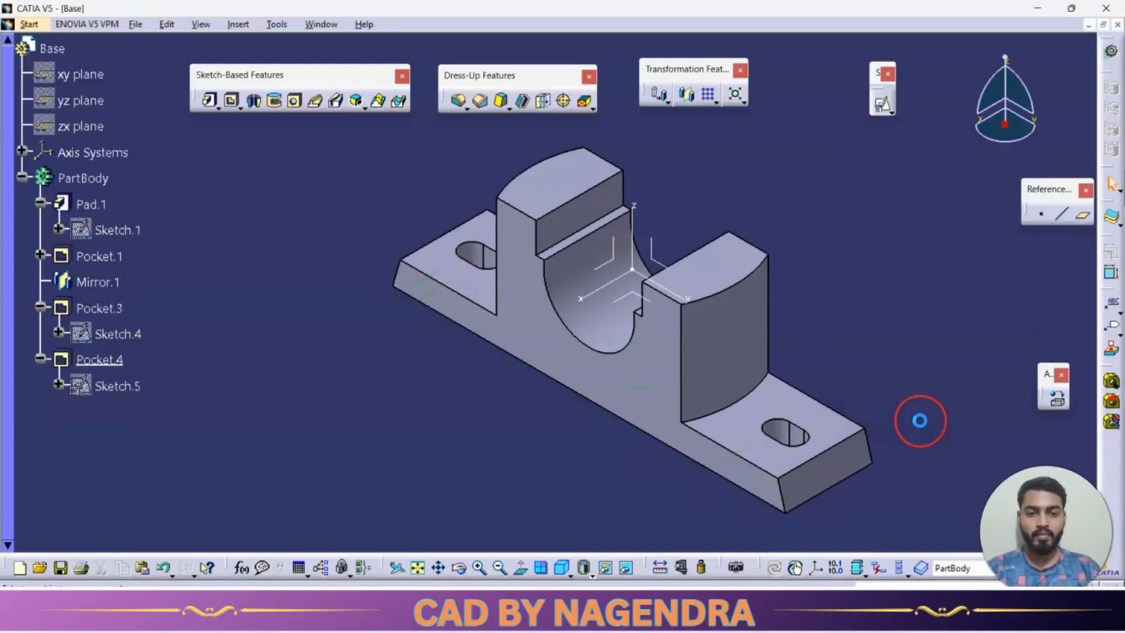
middle_drag(503, 463, 599, 404)
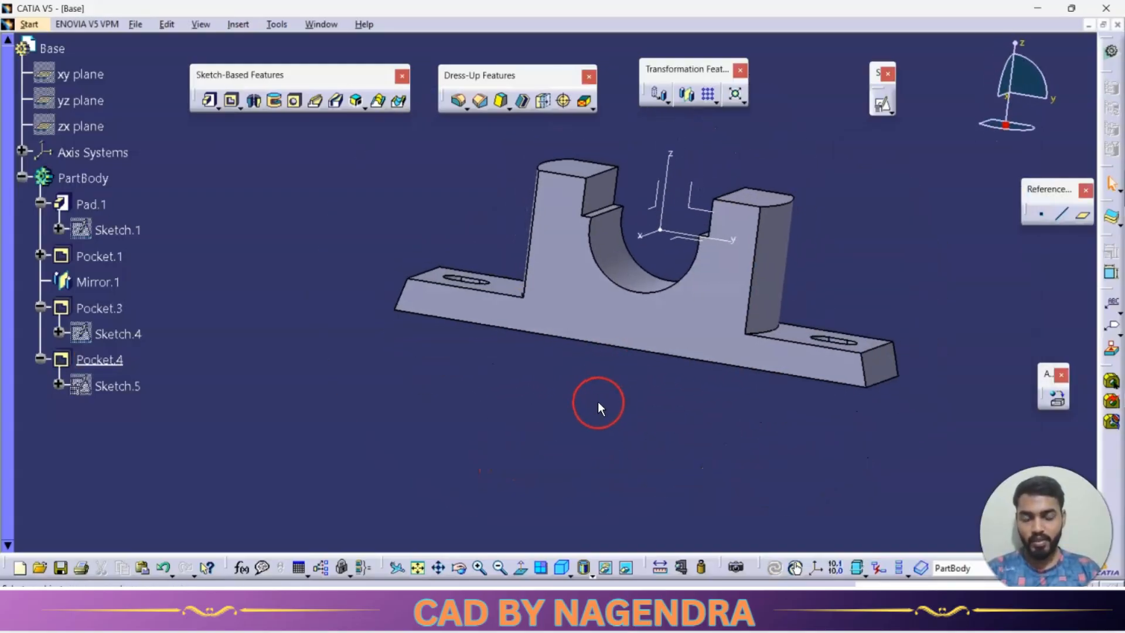
Start a positioned sketch on the underside recess floor, with its H and V axes swapped.
key(alt+Tab)
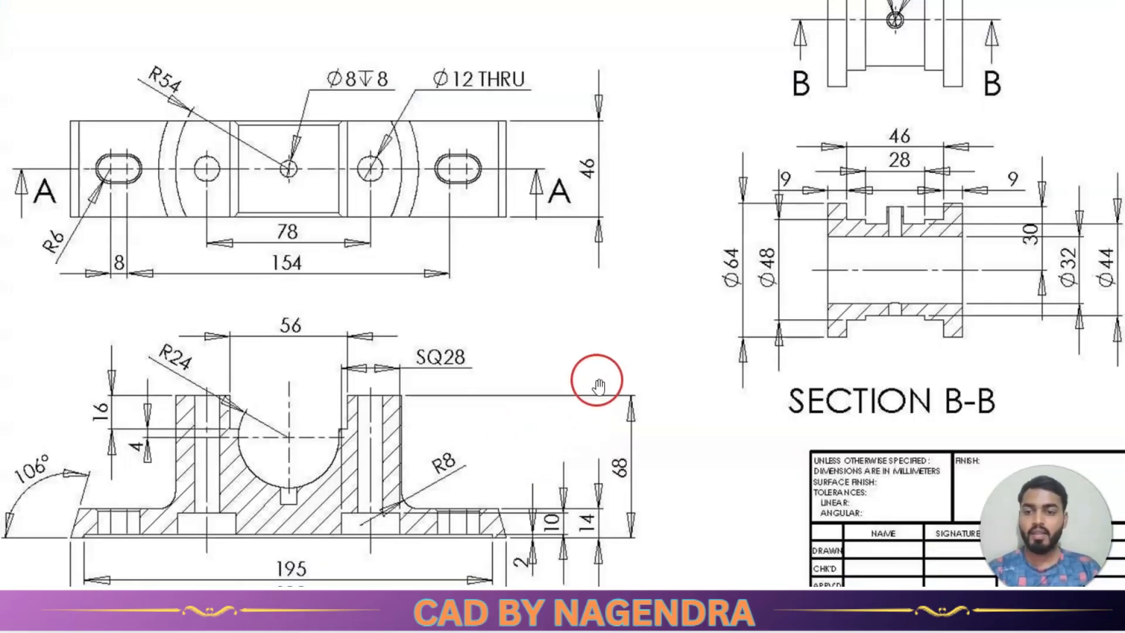
scroll(597, 380, down, 1)
scroll(393, 491, down, 1)
scroll(304, 570, up, 1)
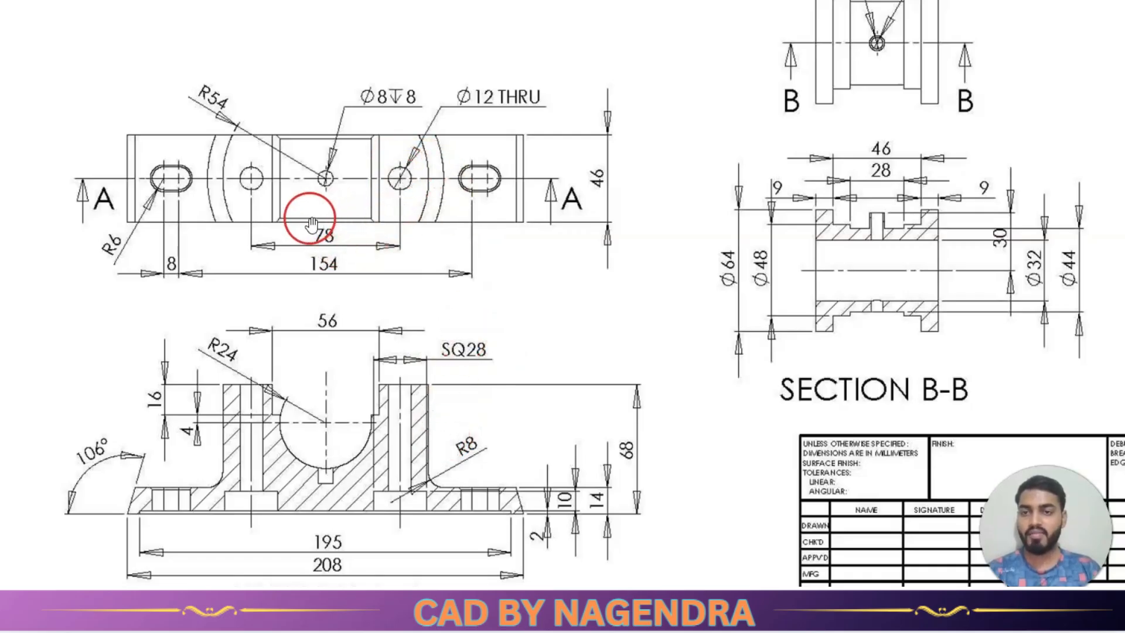
key(alt+Tab)
middle_drag(515, 447, 678, 293)
click(881, 104)
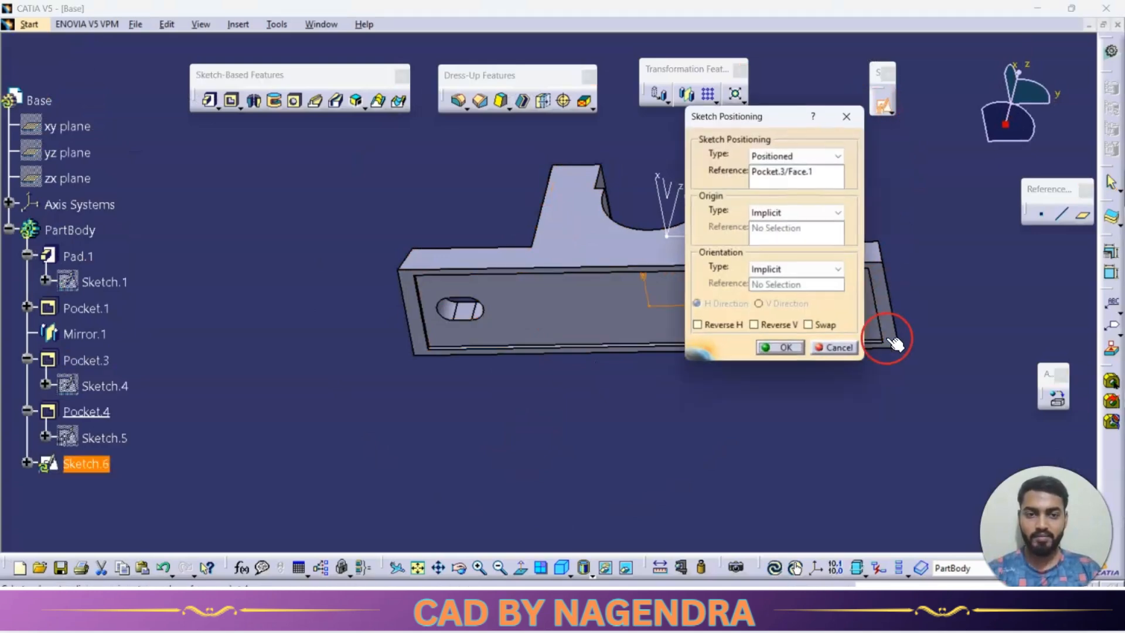
middle_drag(627, 366, 740, 377)
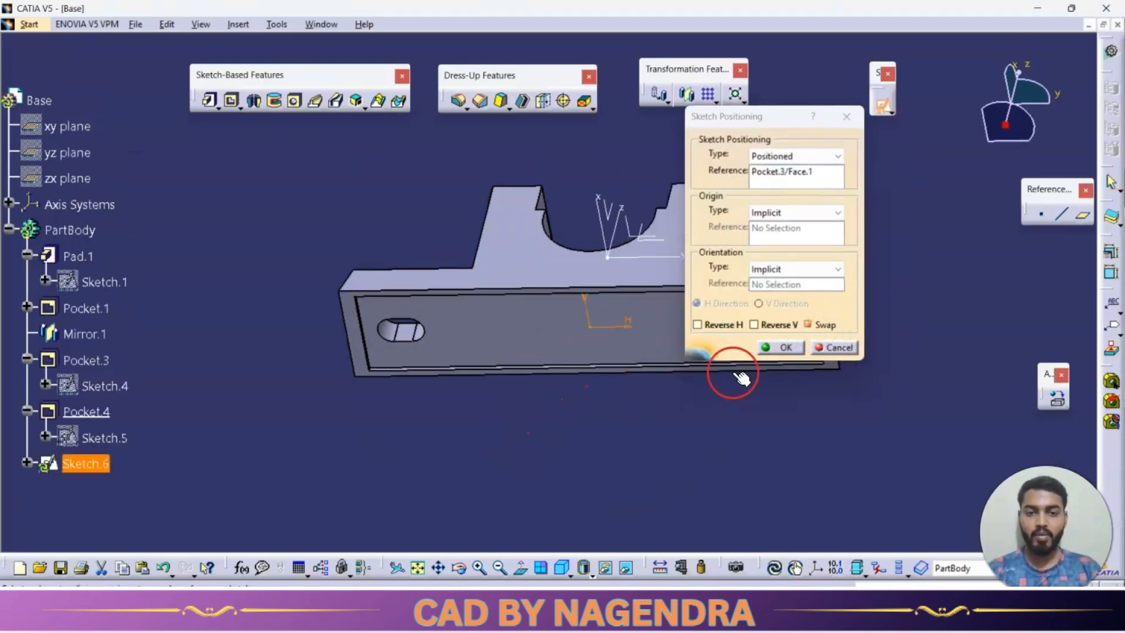
click(809, 324)
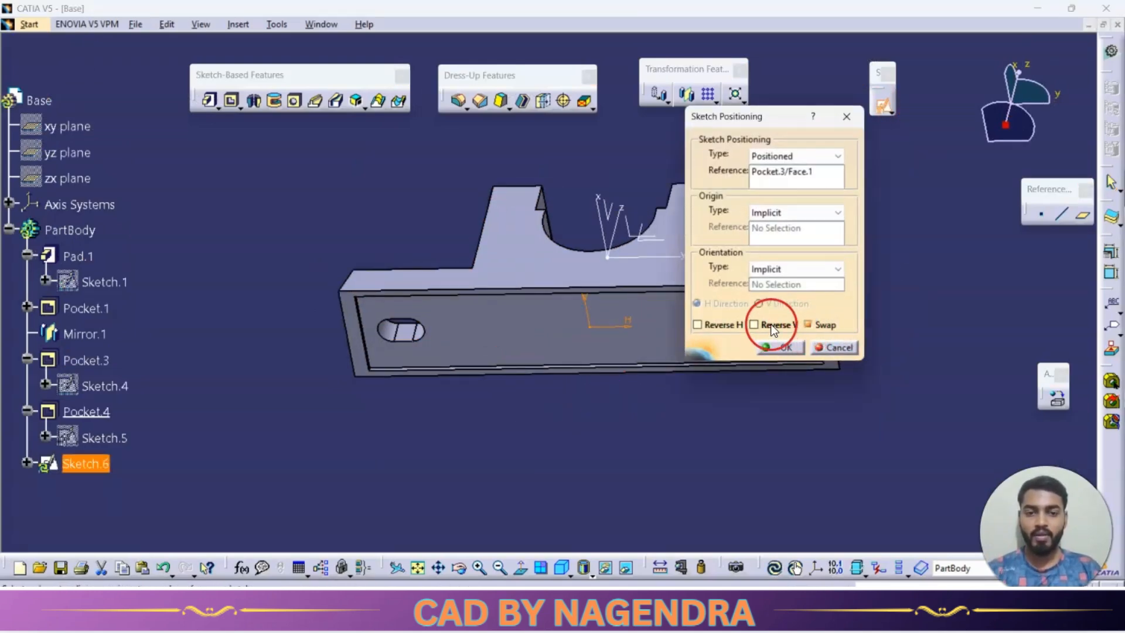
click(769, 347)
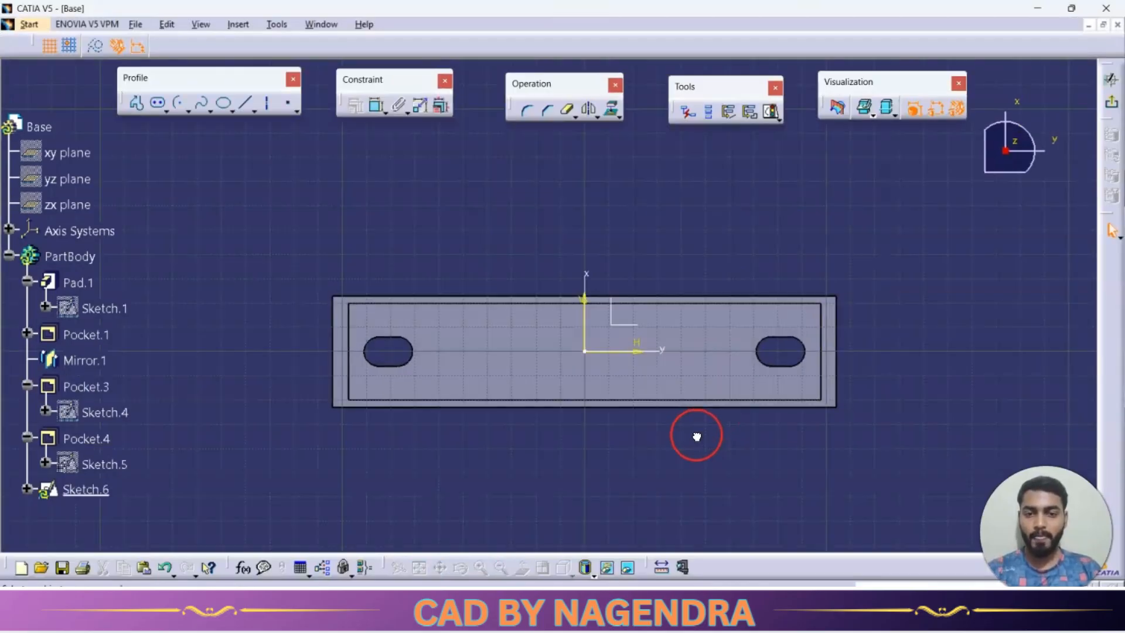
Sketch a centered rectangle on the horizontal axis between the origin and one slot, and mirror it about the vertical axis.
click(165, 110)
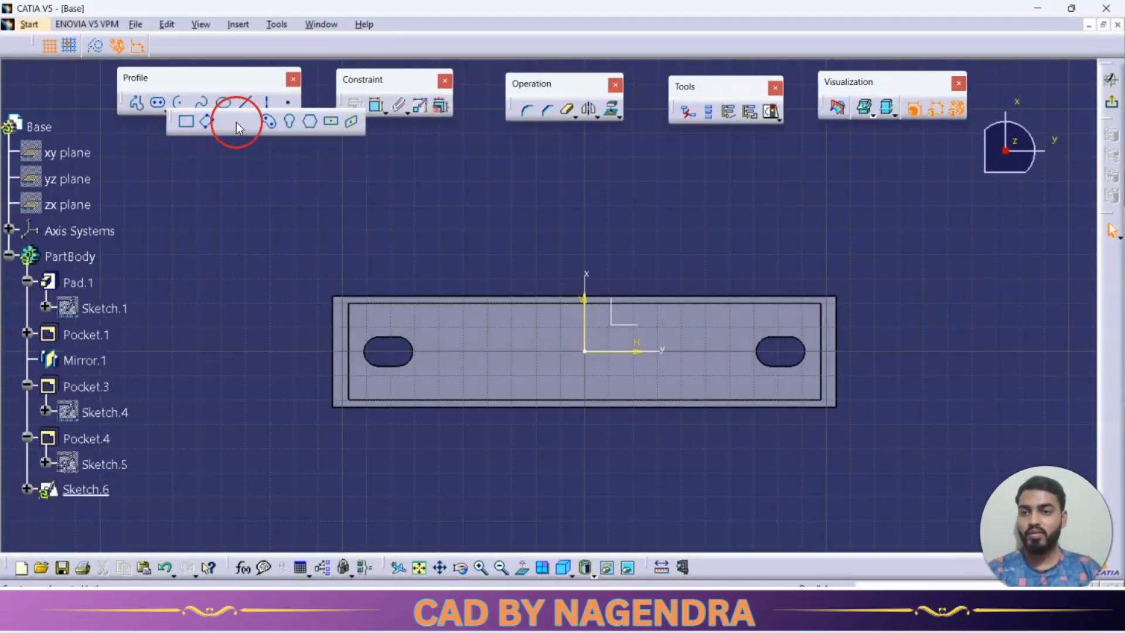
click(691, 351)
click(718, 376)
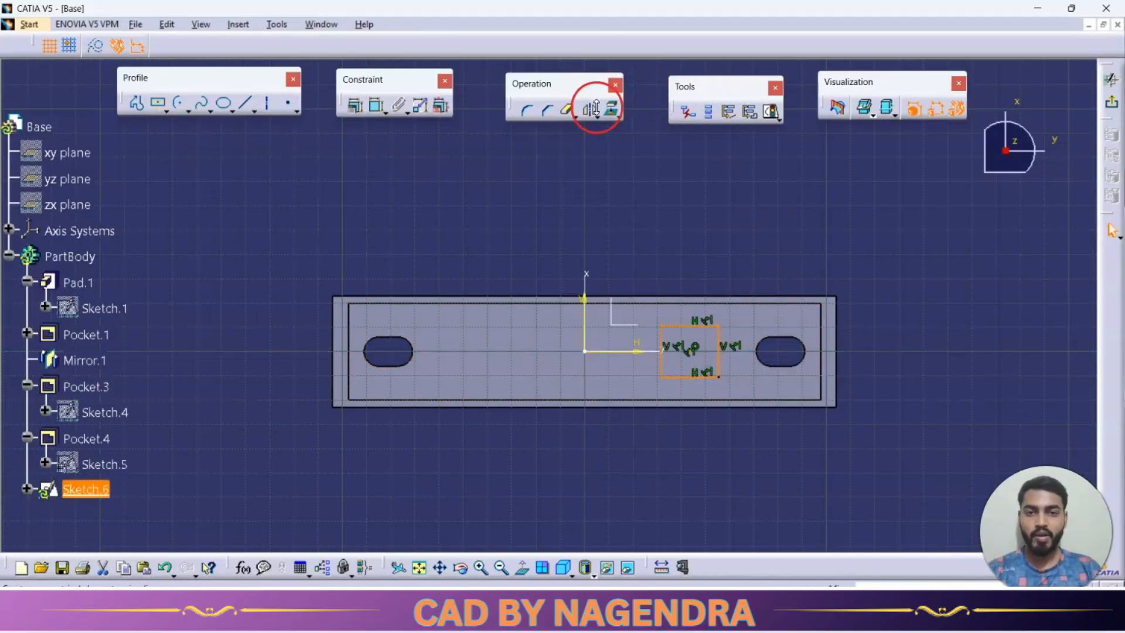
click(590, 109)
click(585, 316)
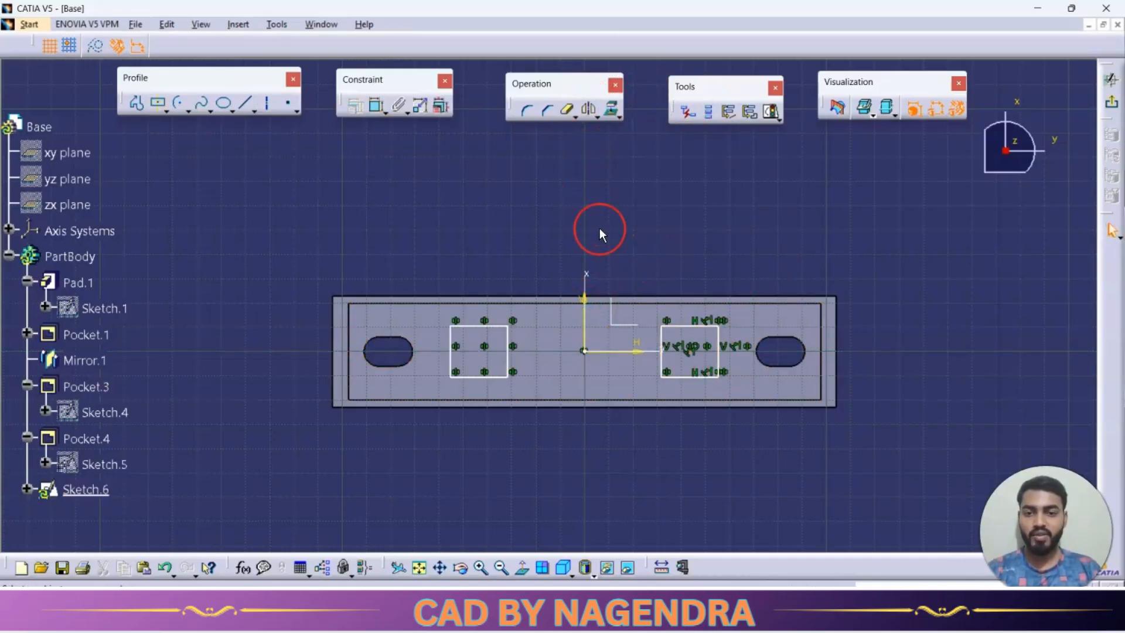
Dimension the original rectangle's width and height, setting both to 28 mm.
click(701, 256)
double_click(701, 256)
text(28)
key(Return)
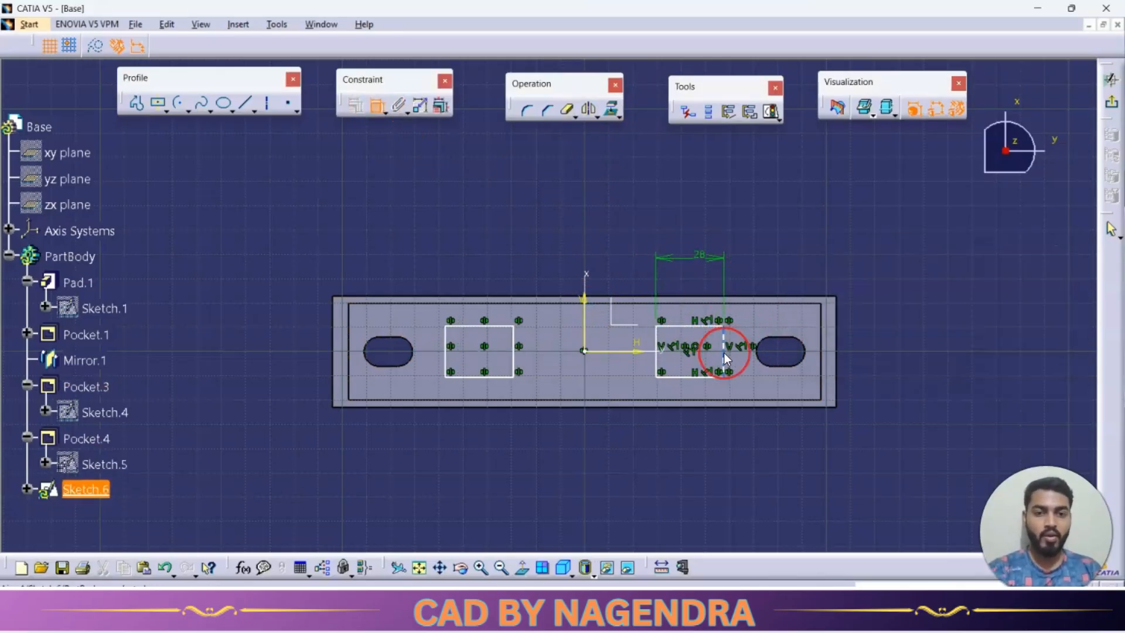
double_click(779, 272)
text(28)
key(Return)
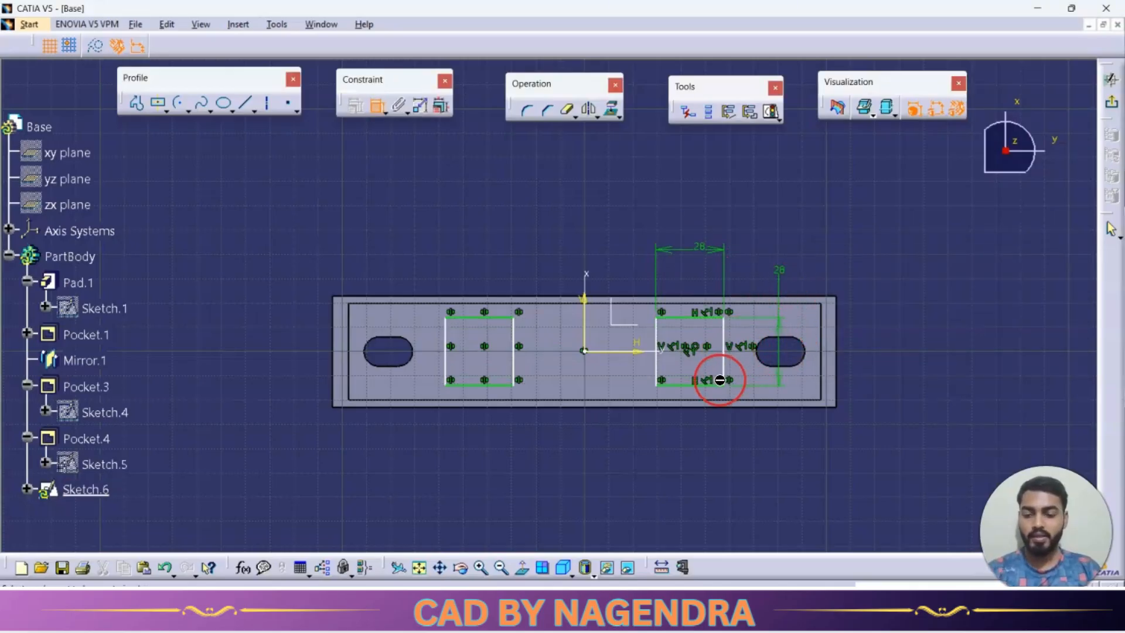
Dimension the distance between the two squares' centres as 78 mm and exit the sketch.
key(alt+Tab)
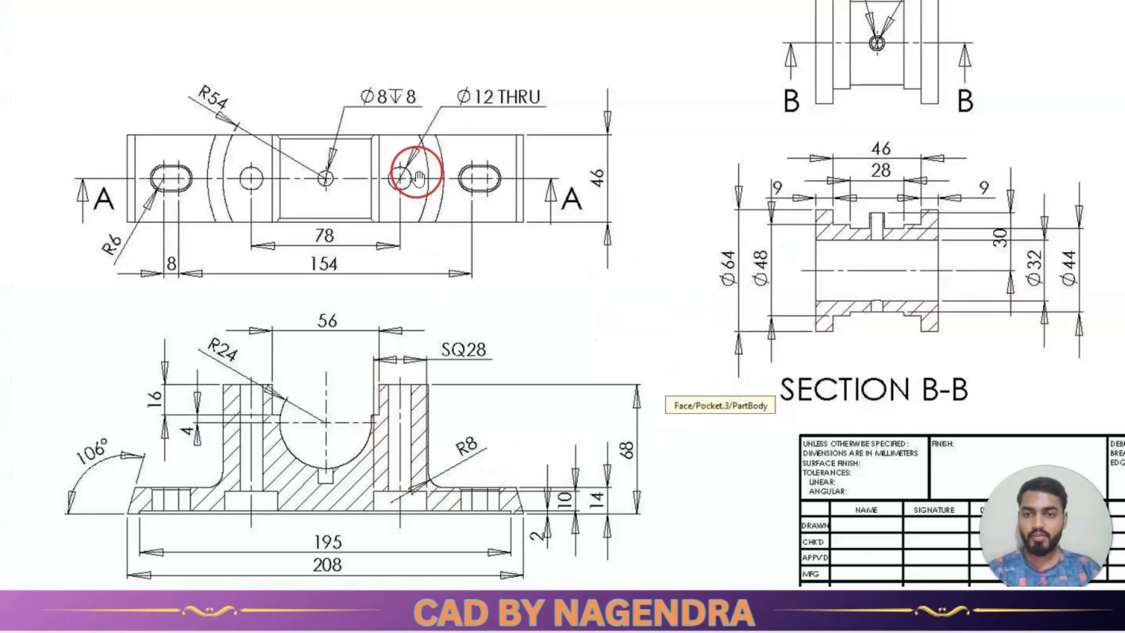
key(alt+Tab)
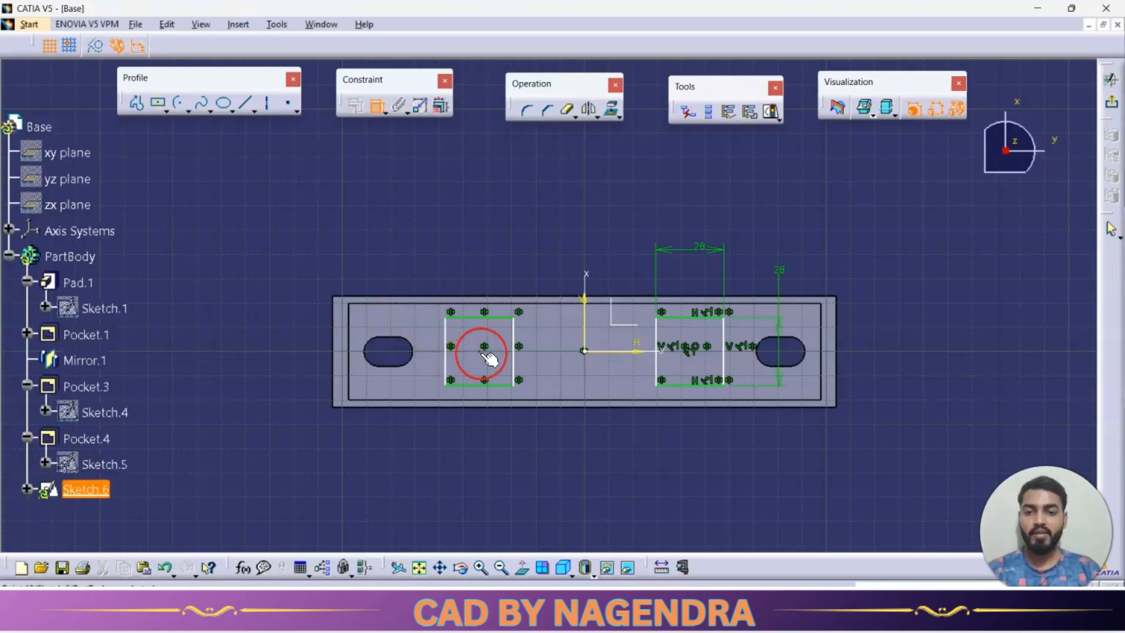
click(692, 350)
click(565, 472)
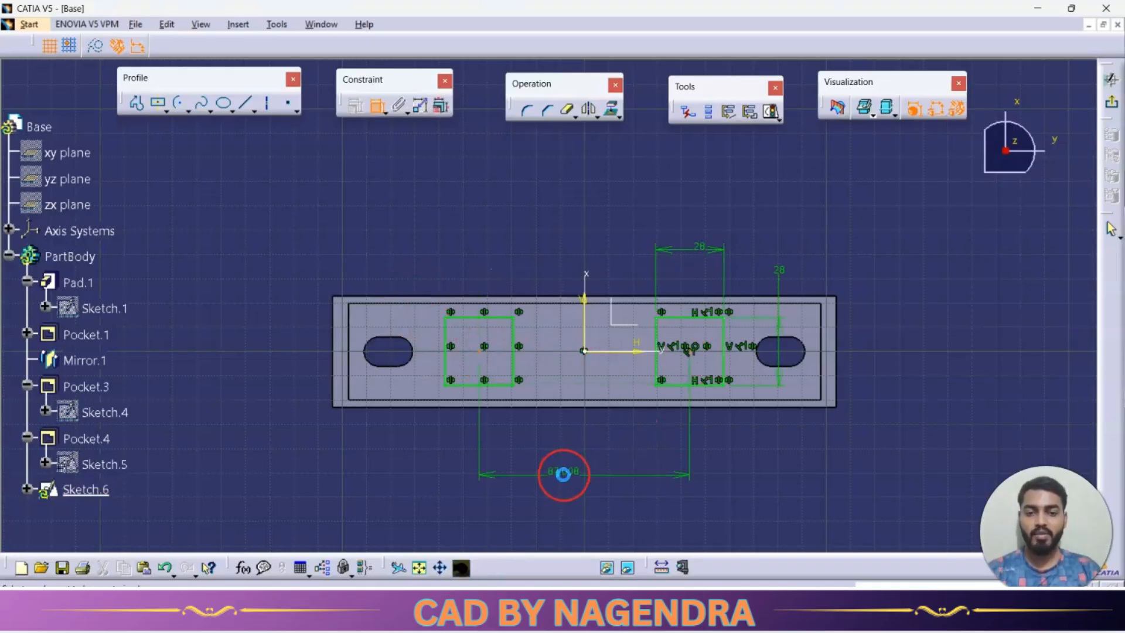
double_click(560, 467)
key(Return)
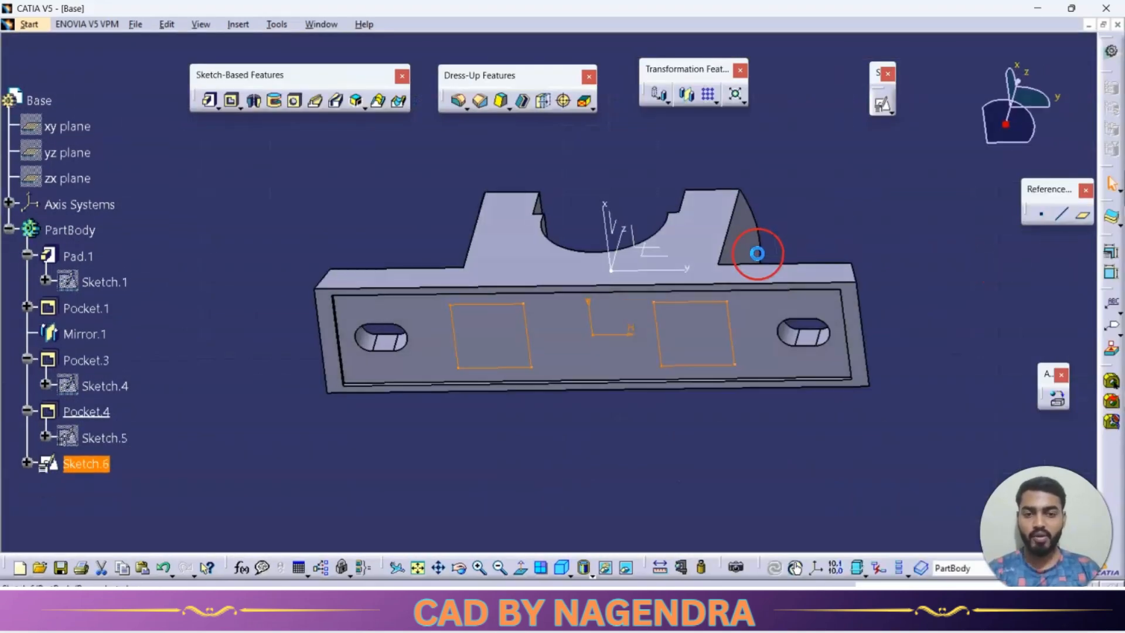
Cut the two square recesses into the base's underside with a pocket, using the Dimension limit type and the drawing's depth.
click(232, 101)
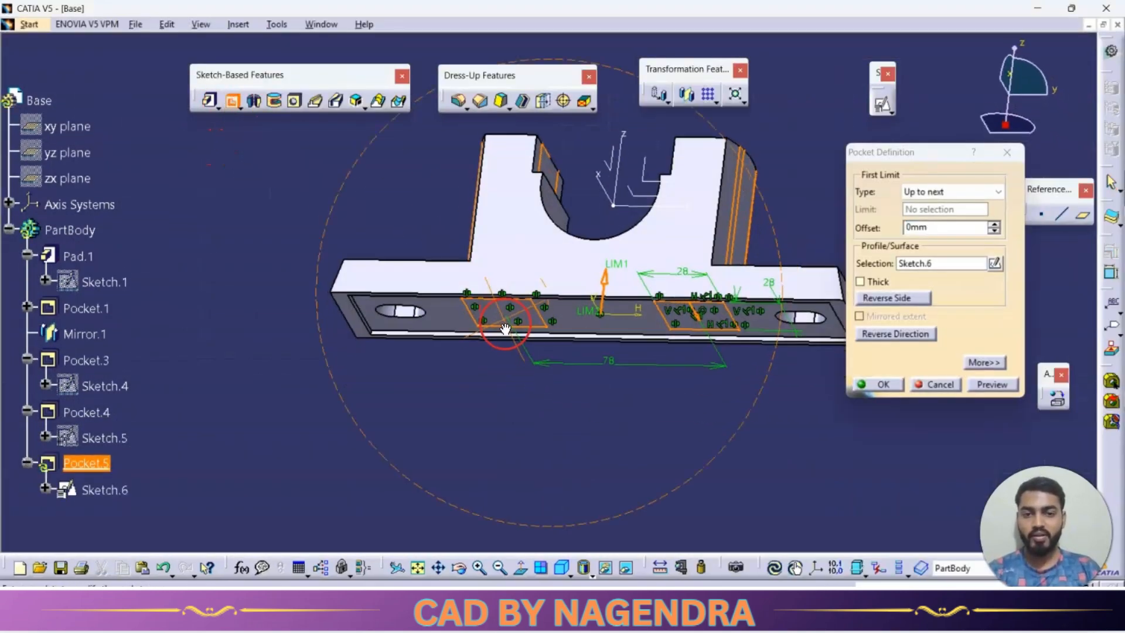
key(alt+Tab)
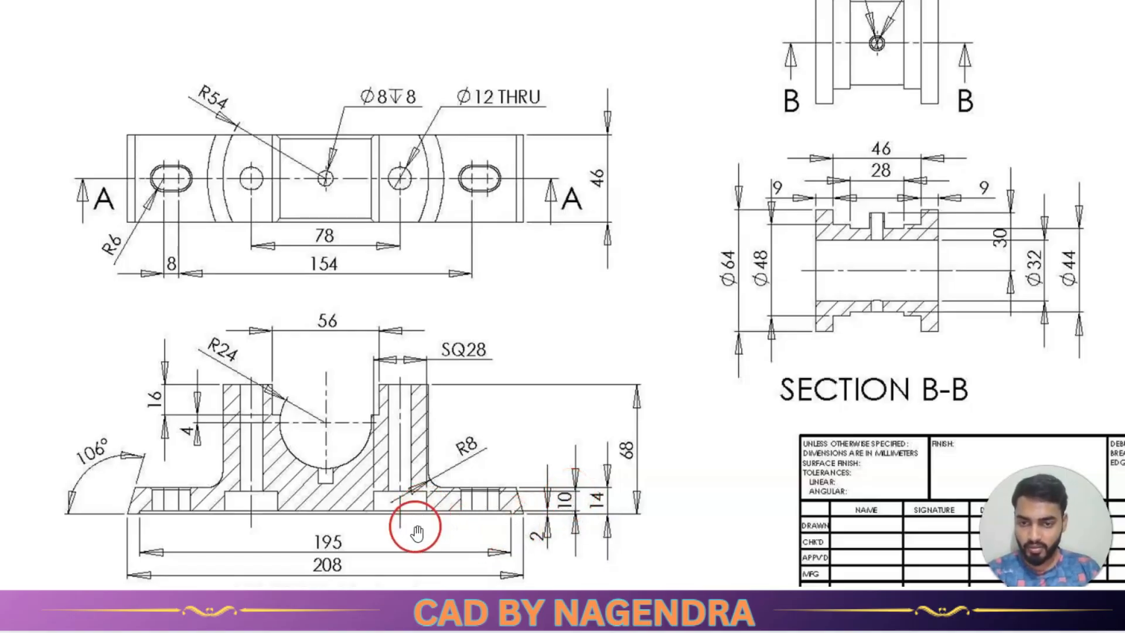
scroll(416, 530, up, 5)
scroll(418, 547, up, 2)
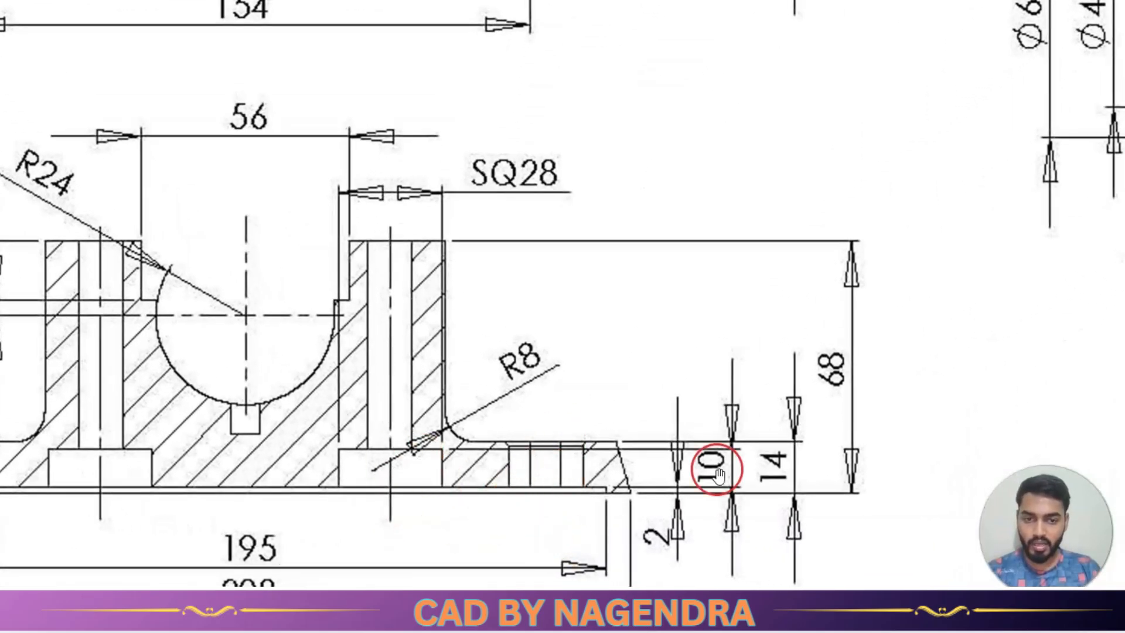
key(alt+Tab)
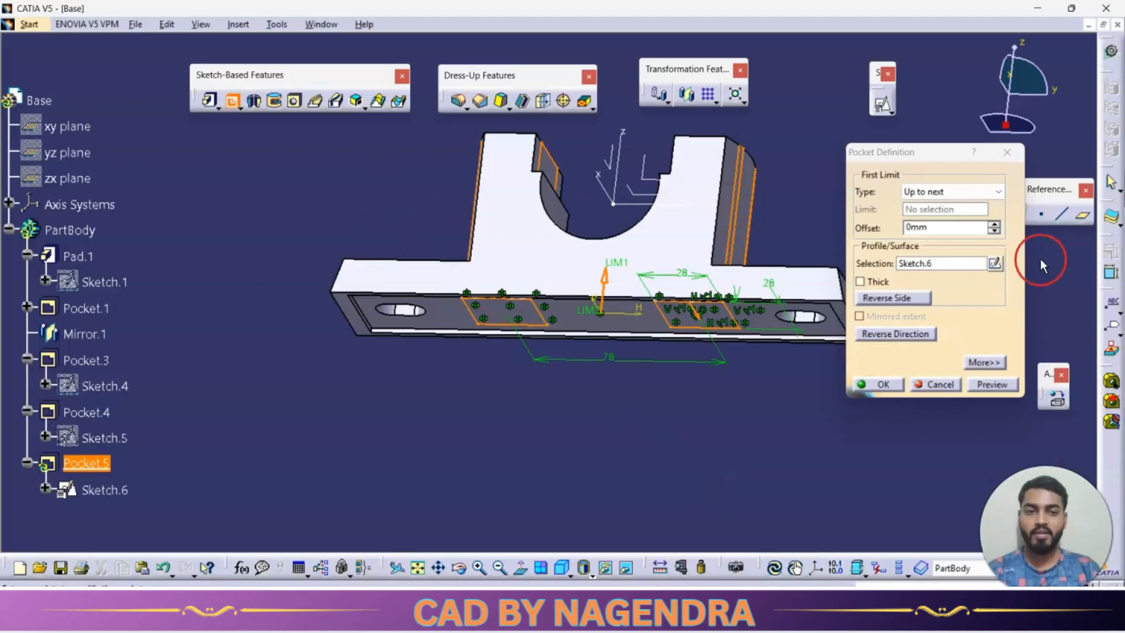
click(973, 191)
click(937, 205)
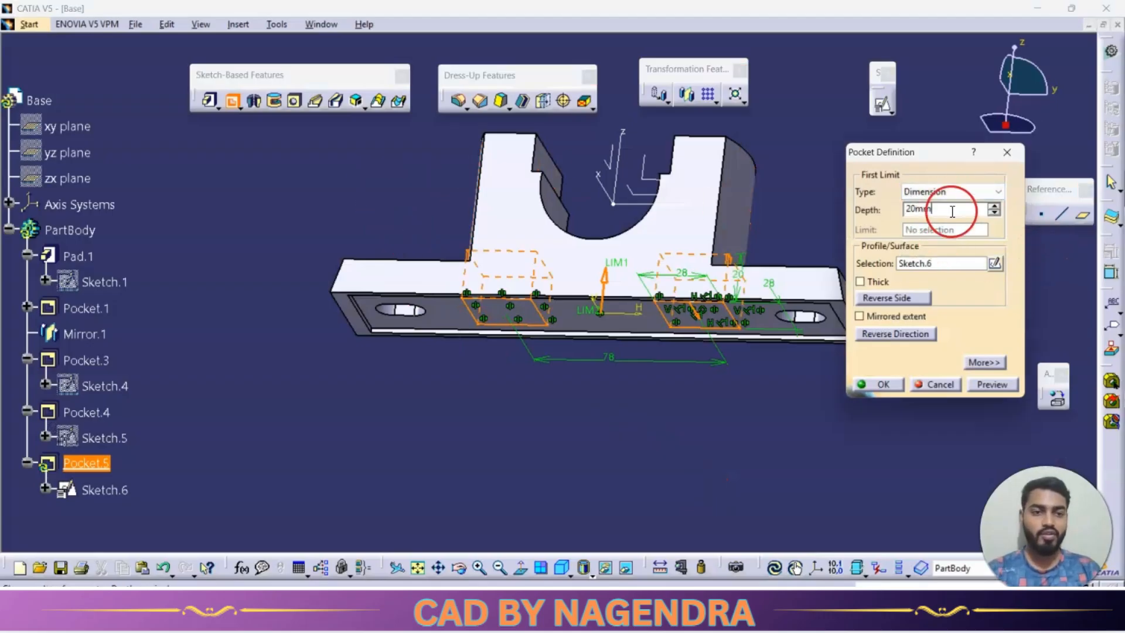
key(Return)
middle_drag(563, 368, 587, 454)
Fillet the two curved edges where the uprights meet the base flanges with the drawing's 8 mm radius.
key(alt+Tab)
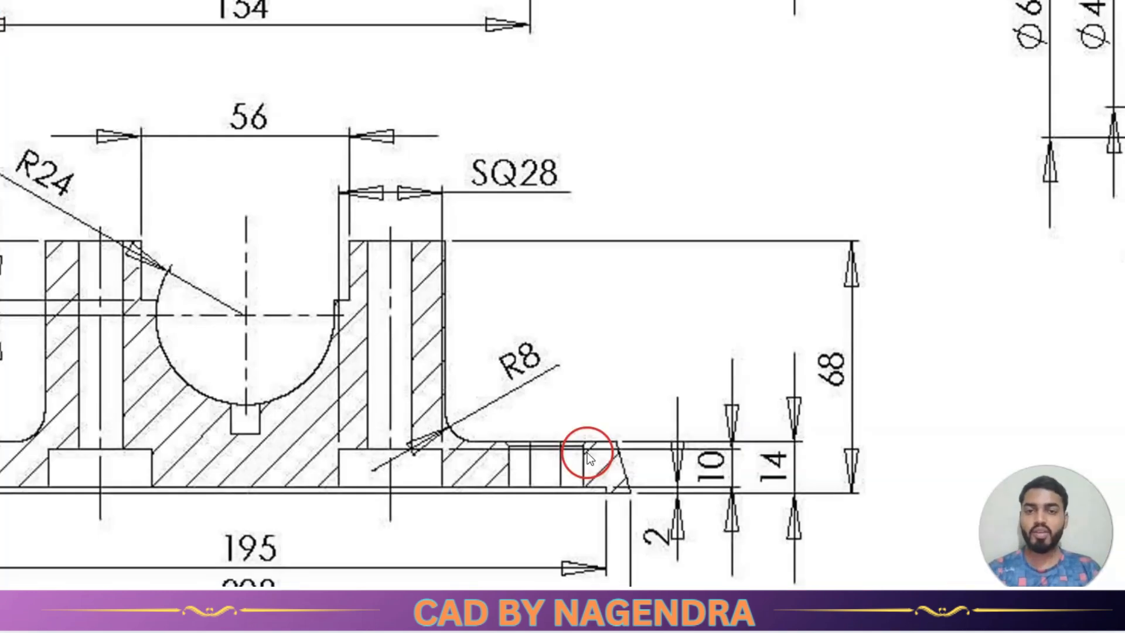
scroll(622, 298, down, 1)
scroll(622, 299, down, 2)
scroll(616, 302, up, 1)
scroll(614, 309, down, 1)
scroll(615, 311, down, 1)
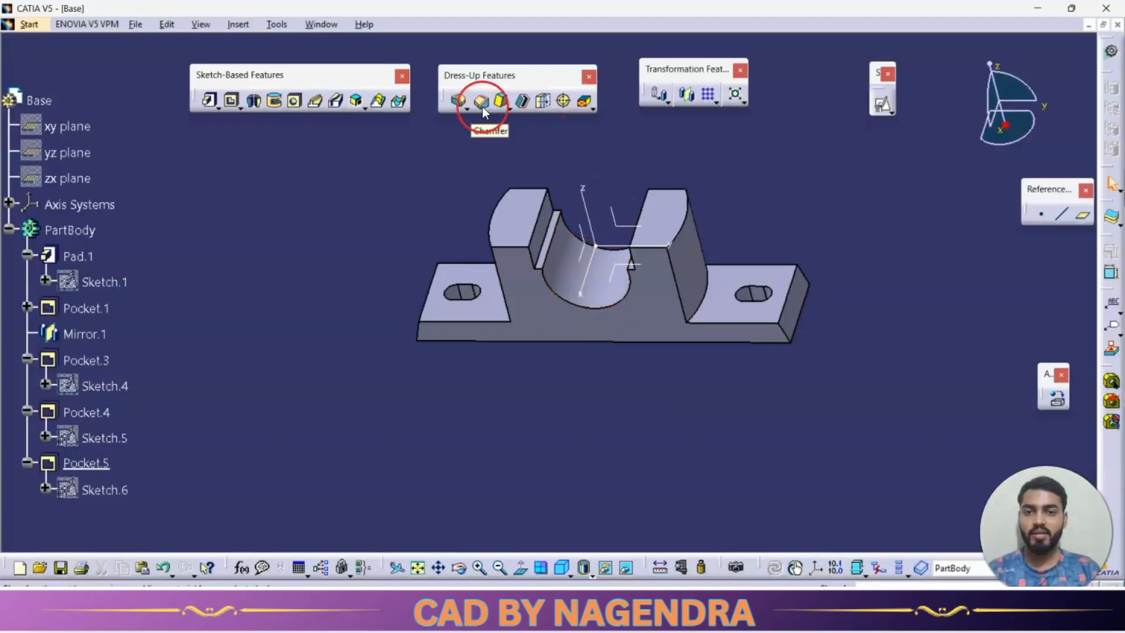
click(706, 300)
middle_drag(706, 300, 542, 360)
click(528, 320)
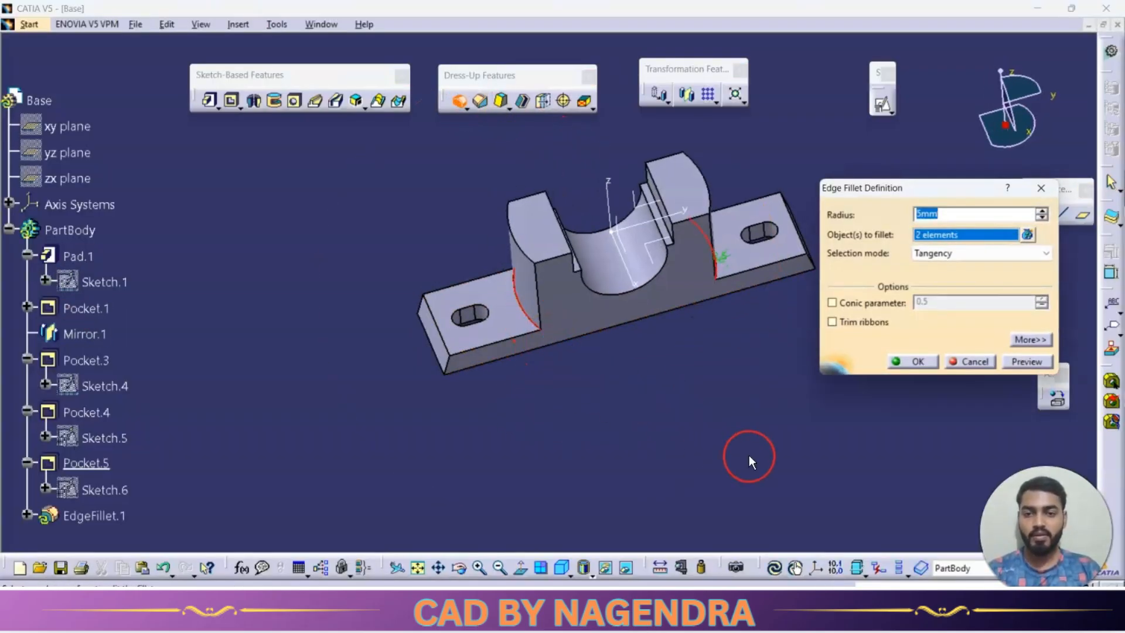
key(Return)
middle_drag(738, 452, 617, 412)
Examine the base's plan view and section A-A in the drawing for the remaining edge details and holes.
key(alt+Tab)
scroll(663, 391, down, 2)
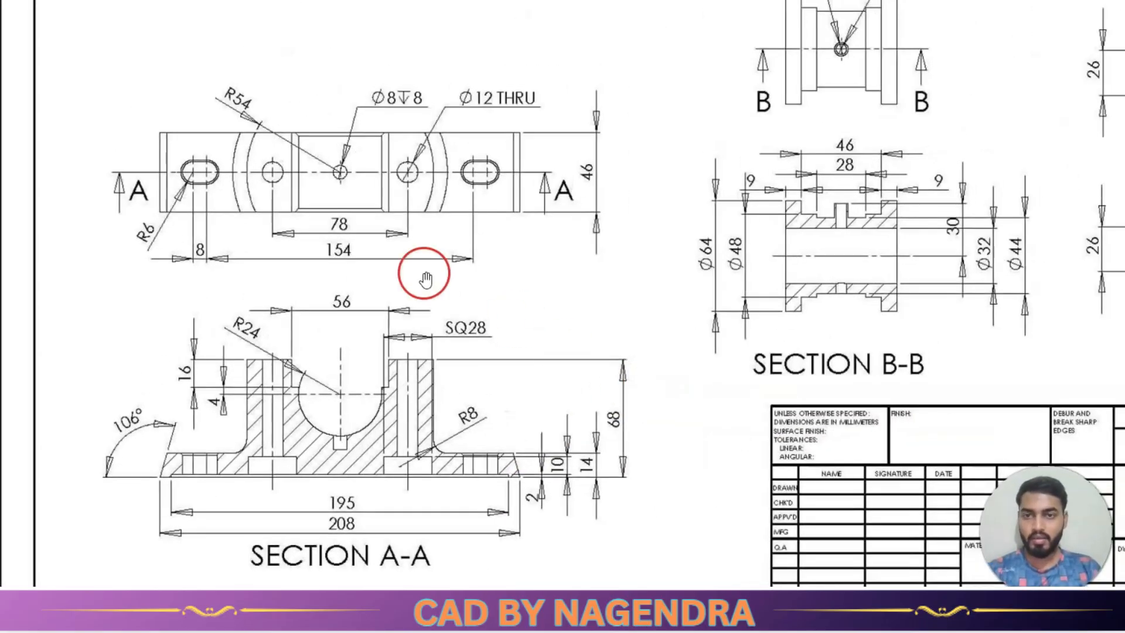
scroll(359, 229, up, 1)
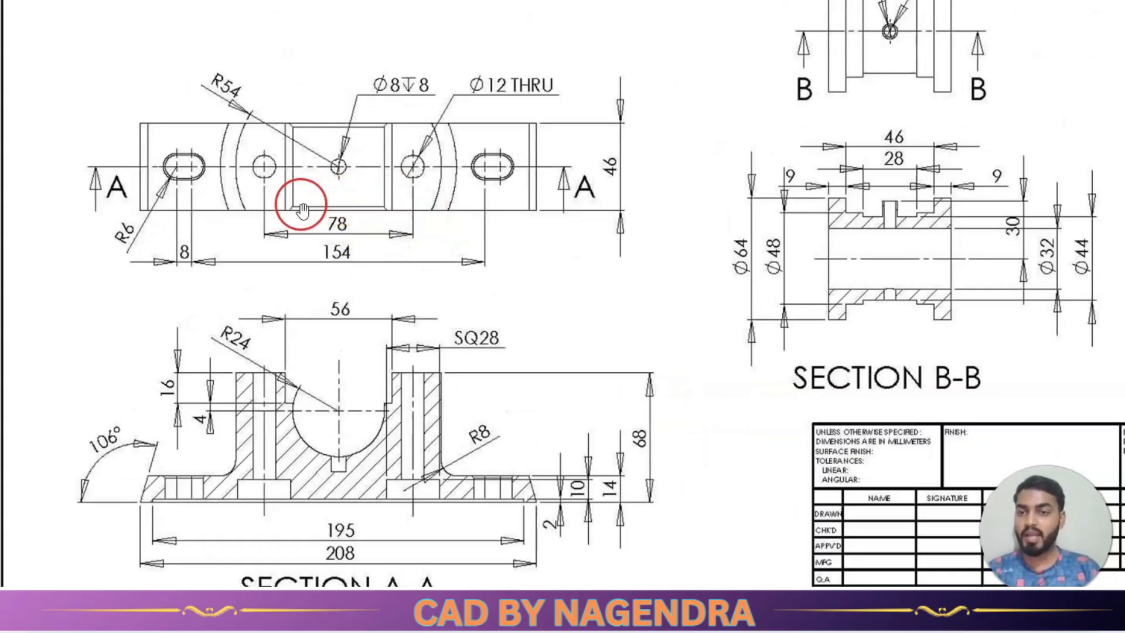
scroll(424, 246, down, 3)
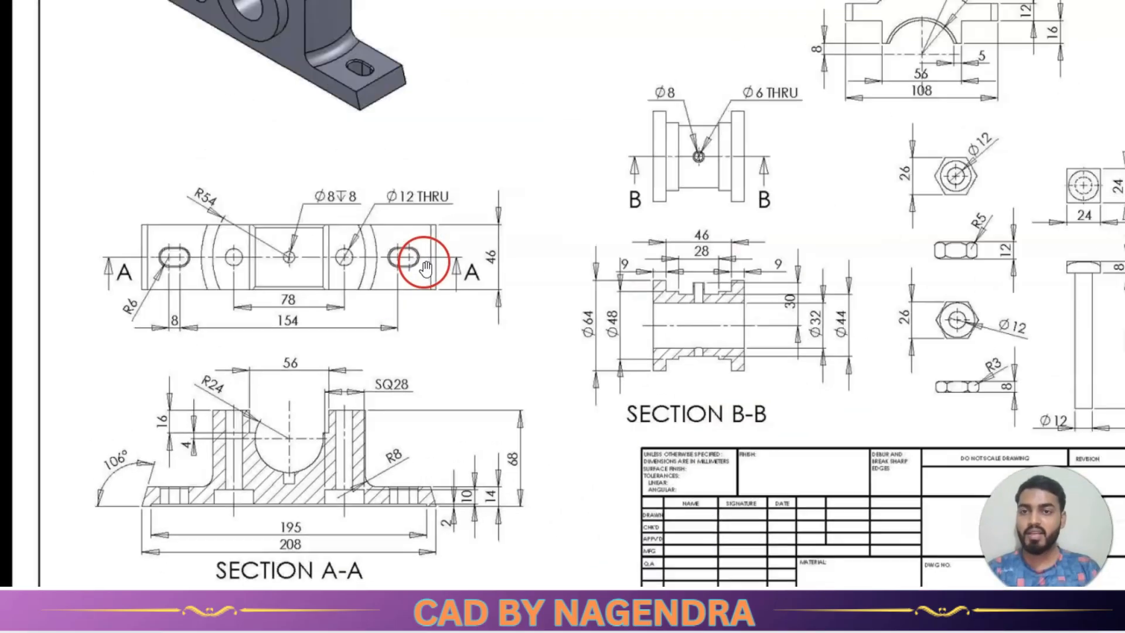
scroll(228, 59, up, 1)
scroll(249, 87, up, 3)
scroll(275, 88, down, 2)
scroll(268, 440, up, 1)
scroll(369, 427, down, 2)
scroll(284, 530, up, 2)
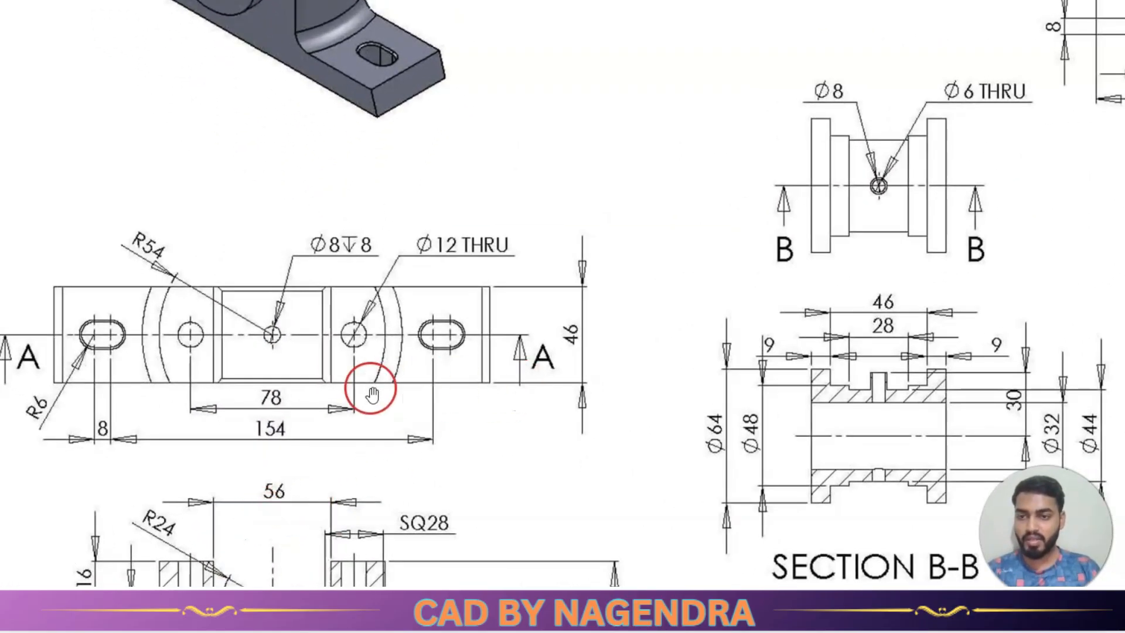
scroll(455, 469, down, 2)
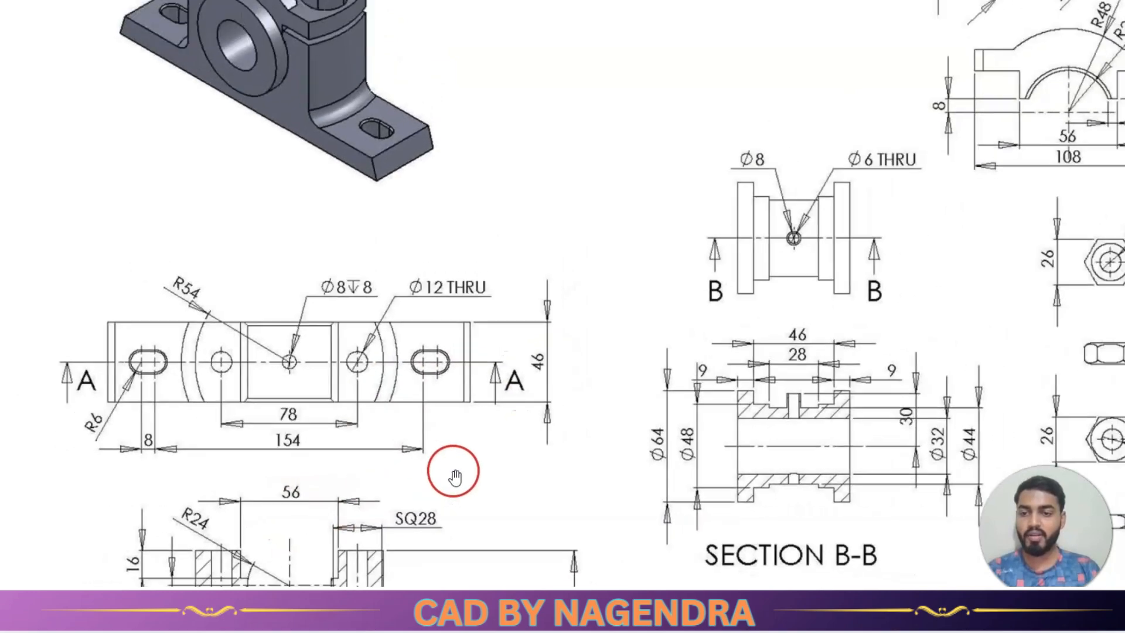
scroll(250, 580, up, 2)
scroll(251, 580, up, 1)
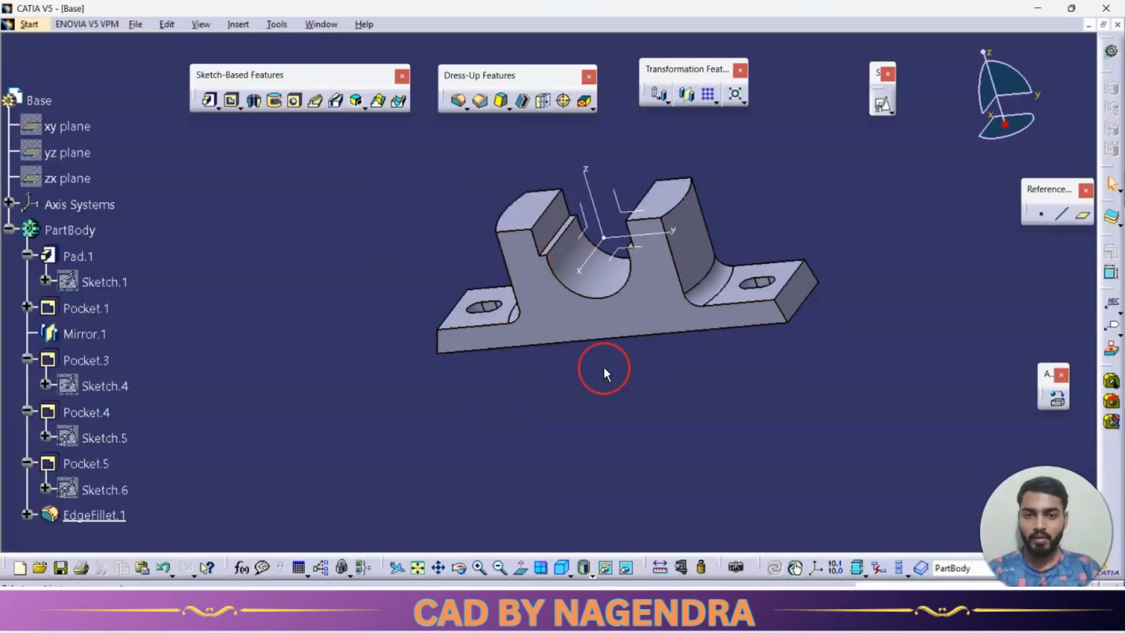
Chamfer the front and back arc edges of the semicircular bearing seat with a 3 mm length at 45 degrees.
middle_drag(598, 369, 583, 437)
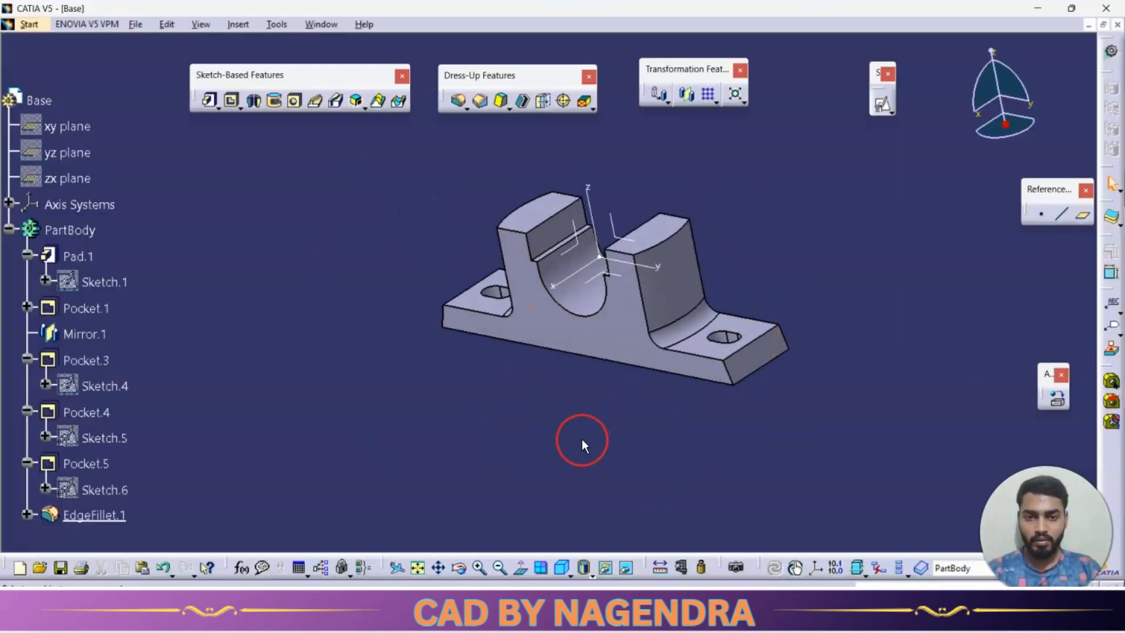
click(482, 104)
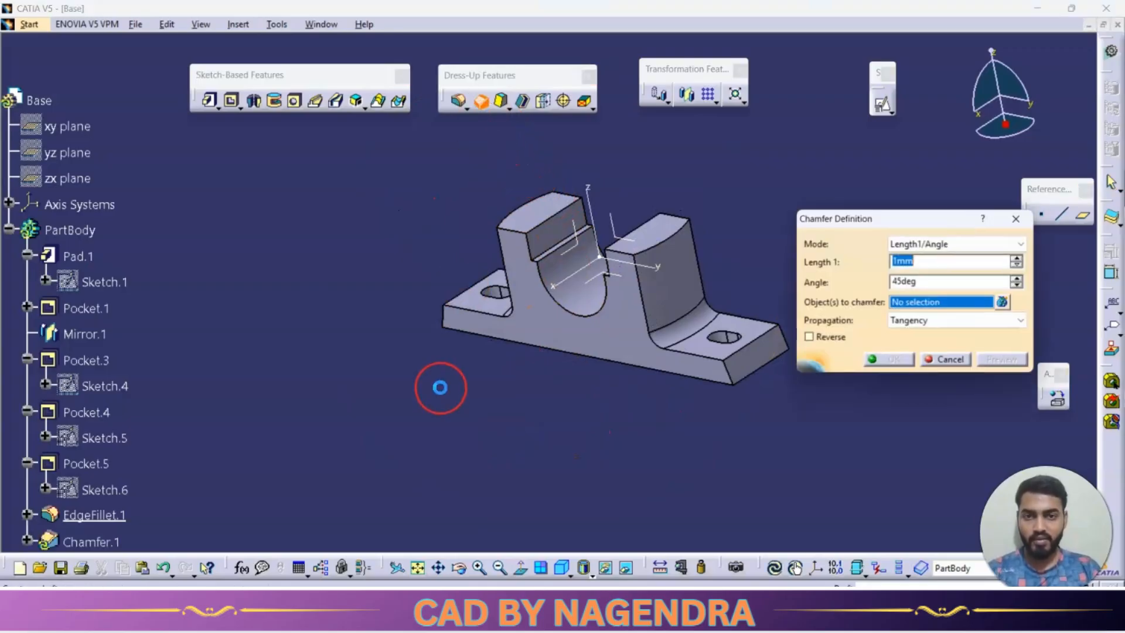
mouse_move(550, 432)
middle_down()
mouse_move(586, 445)
mouse_move(558, 452)
middle_up()
click(574, 343)
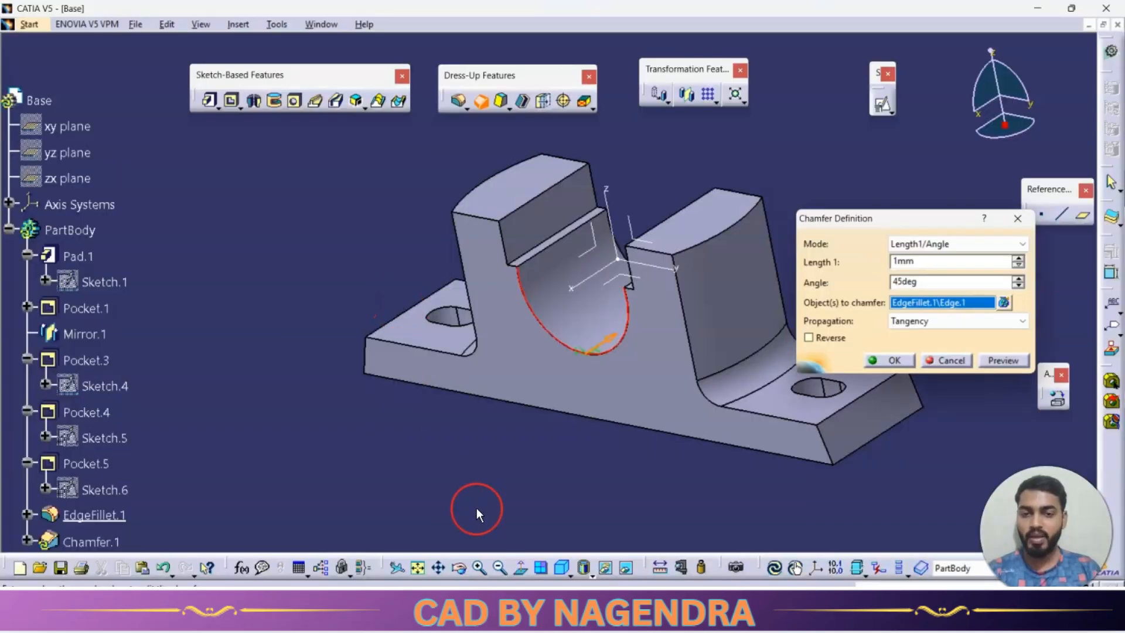
middle_drag(476, 515, 583, 276)
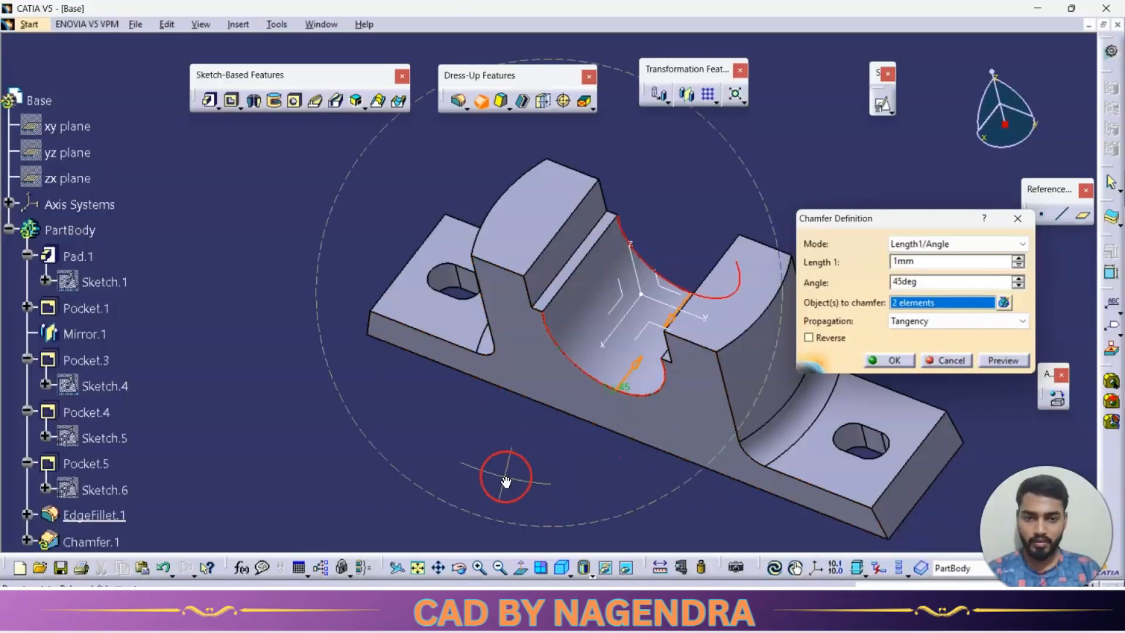
double_click(931, 263)
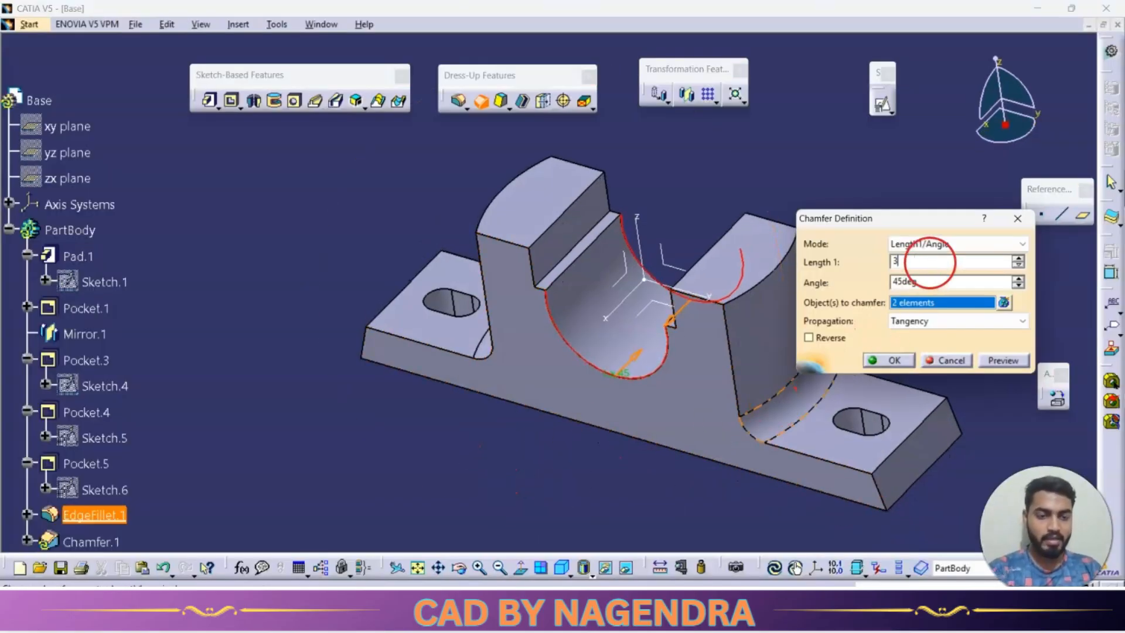
click(1002, 360)
click(906, 363)
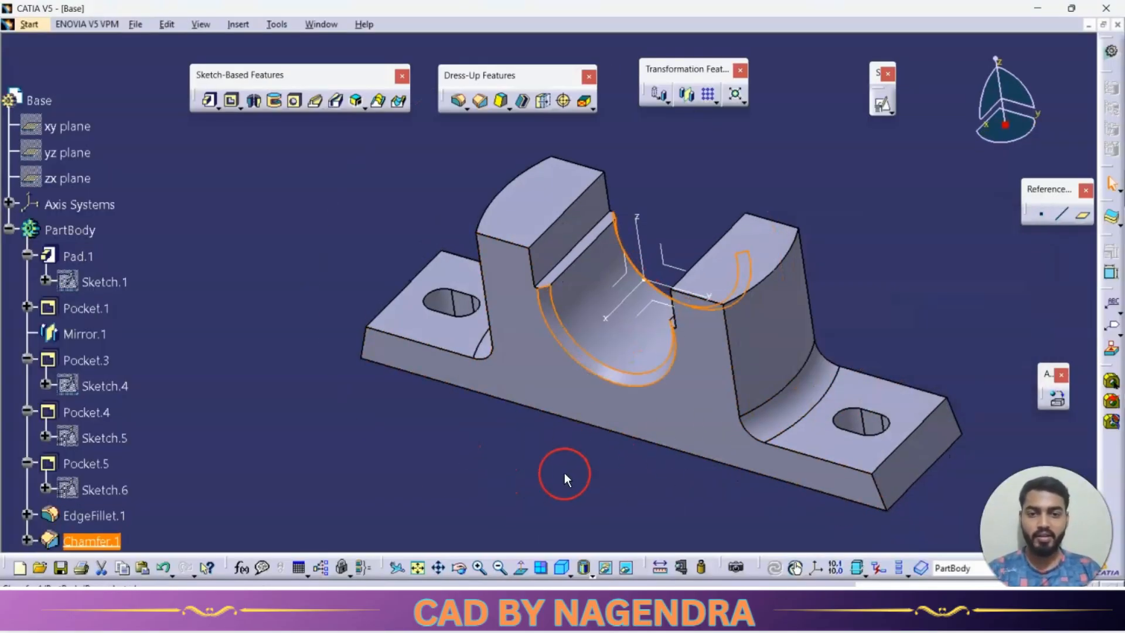
Inspect the base from above and isometrically, and examine the drawing's plan view for the remaining hole callouts.
middle_drag(472, 459, 551, 439)
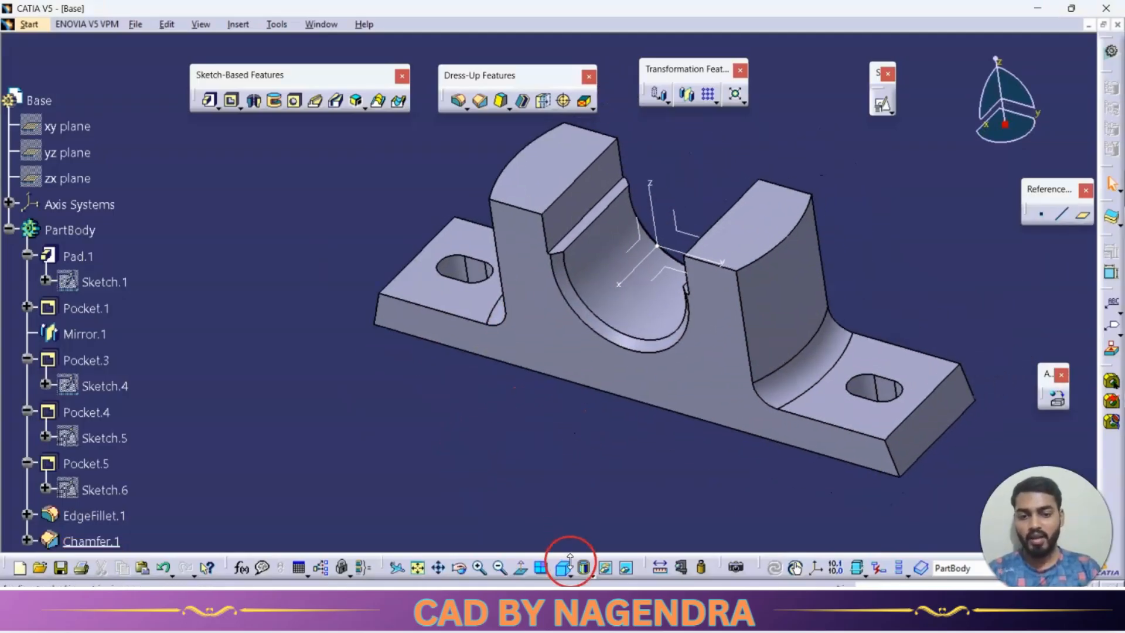
click(569, 574)
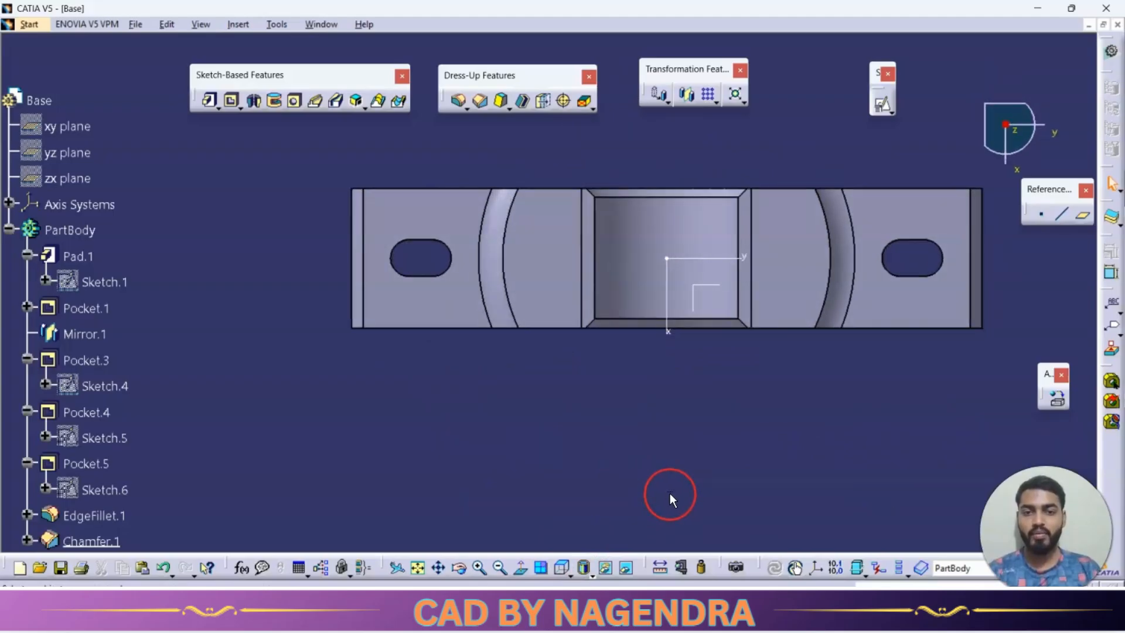
click(576, 573)
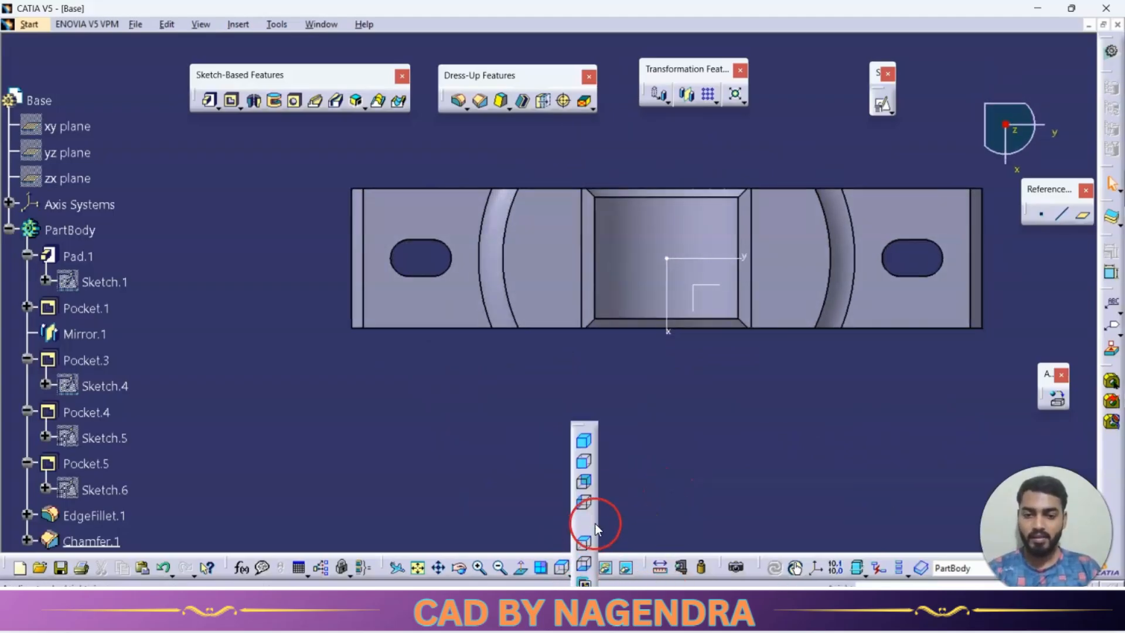
click(584, 441)
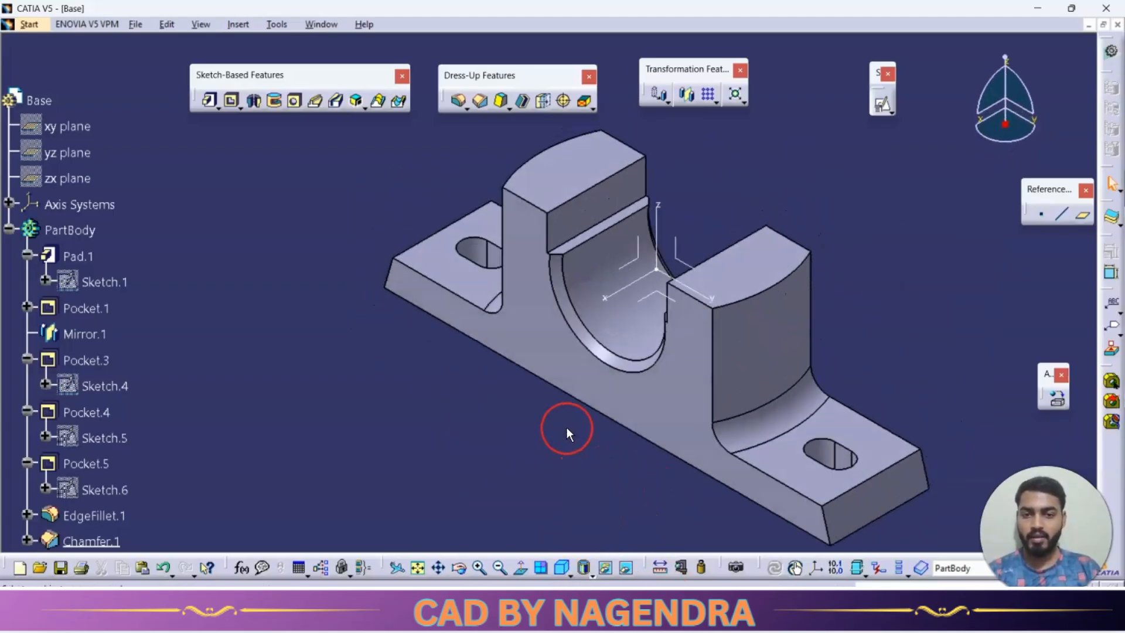
key(alt+Tab)
scroll(640, 424, down, 3)
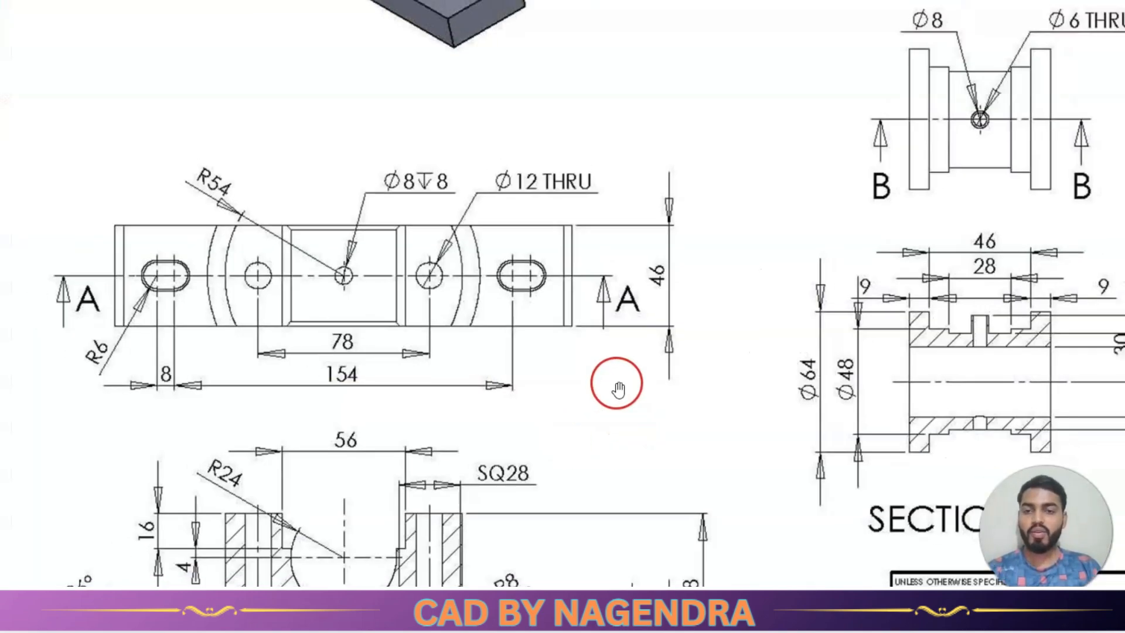
scroll(421, 504, up, 1)
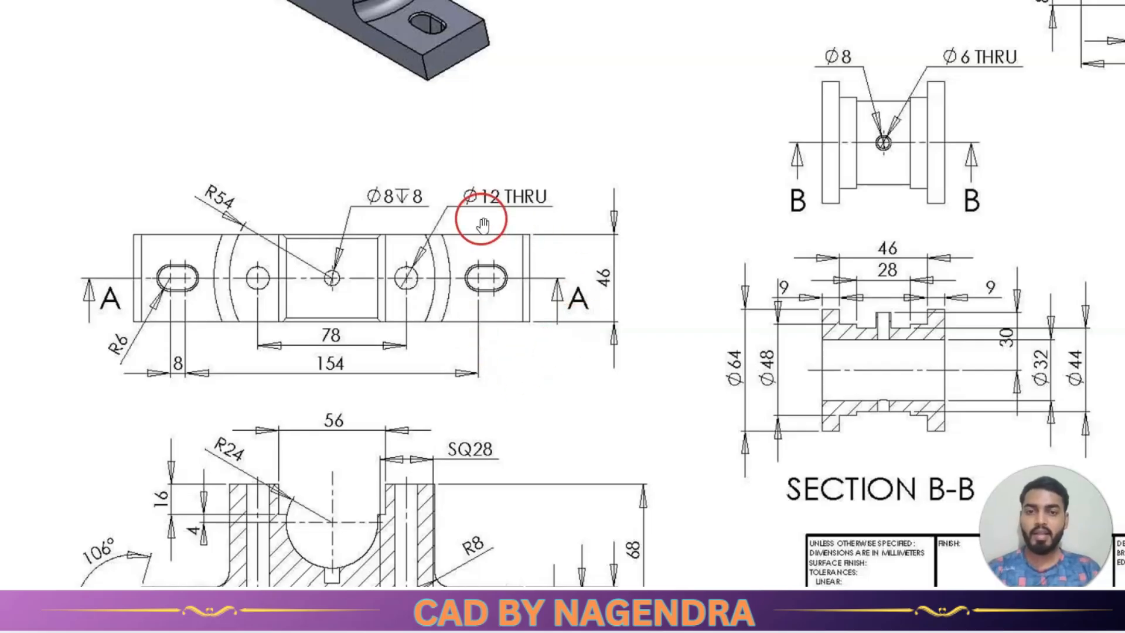
key(alt+Tab)
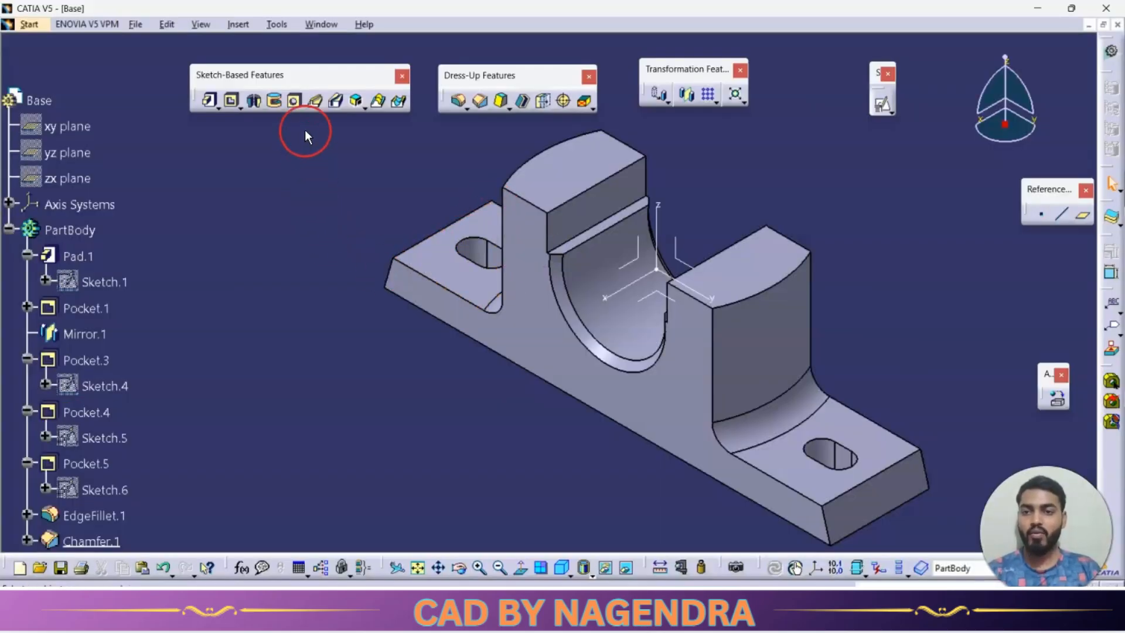
Start a 12 mm diameter hole with the Up To Next extension on the flat top of the positive-y upright.
middle_drag(409, 382, 539, 485)
key(alt+Tab)
scroll(463, 401, up, 1)
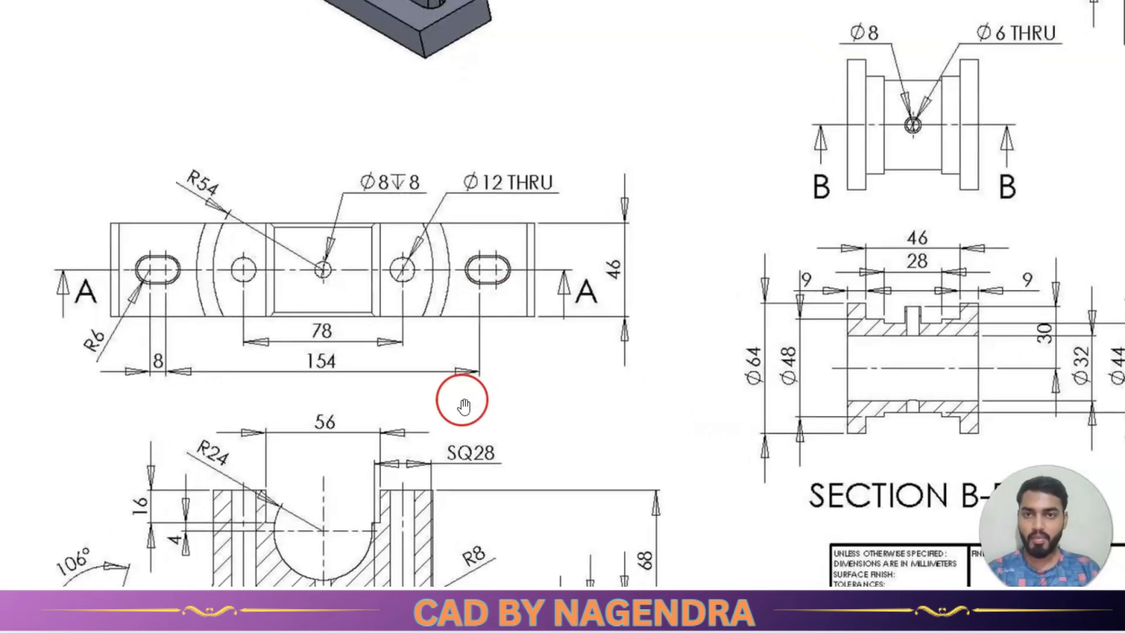
scroll(463, 402, down, 2)
key(alt+Tab)
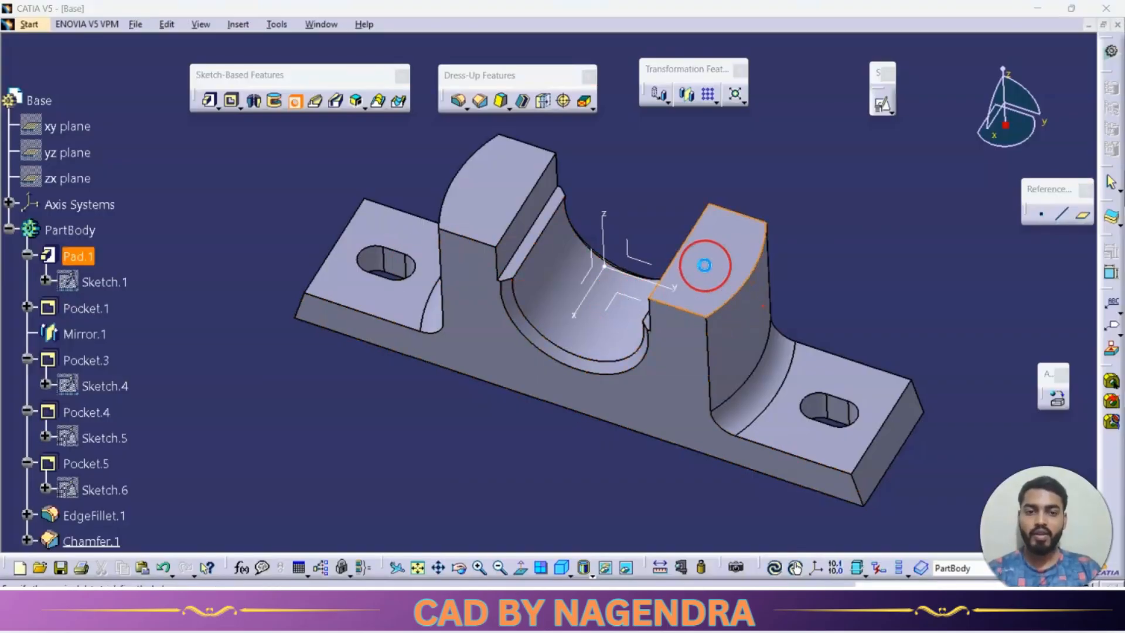
click(700, 269)
click(819, 133)
click(805, 160)
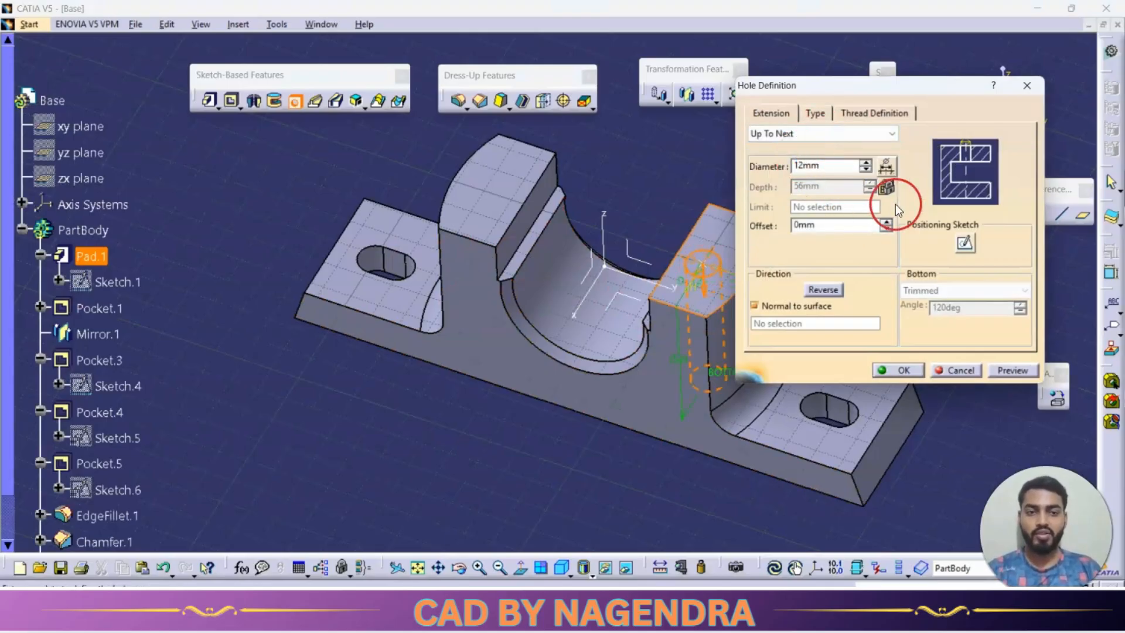
In the hole's positioning sketch, constrain the centre point to be coincident with the part's y axis.
click(964, 245)
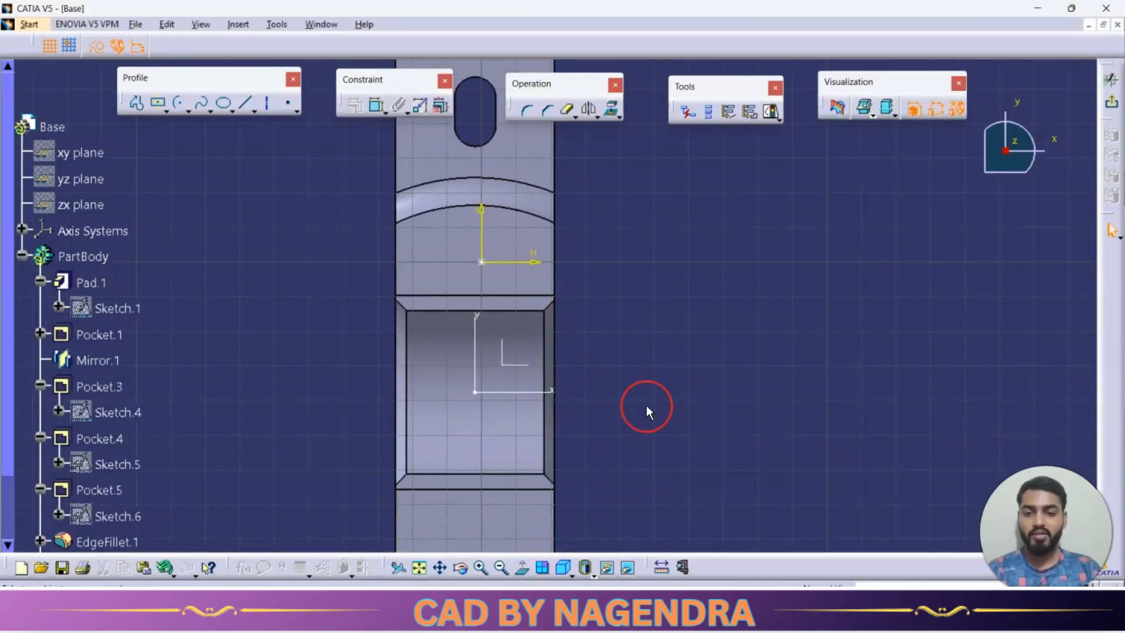
click(480, 263)
click(476, 328)
right_click(652, 317)
click(685, 378)
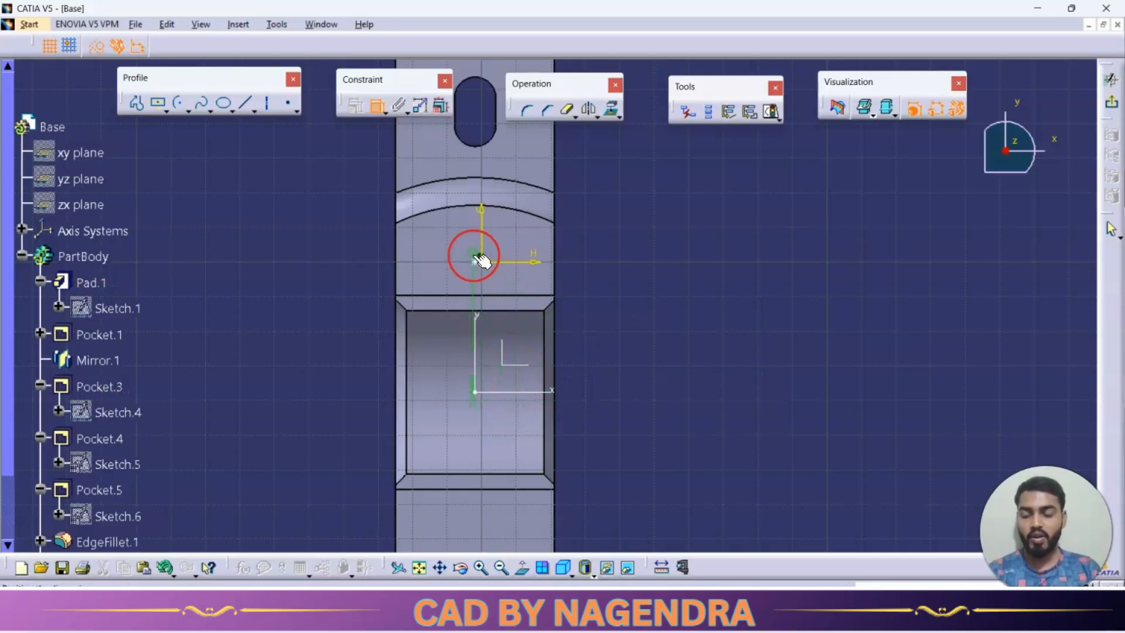
Dimension the hole centre from the x axis at 78/2 (39 mm) and complete the hole.
click(383, 125)
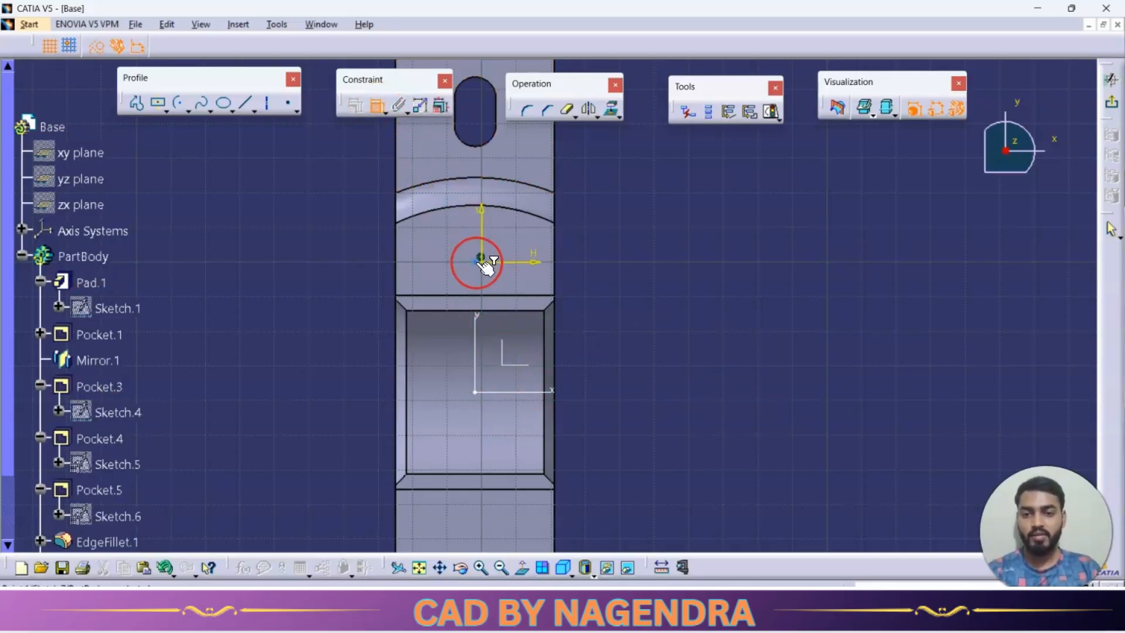
click(510, 391)
click(661, 360)
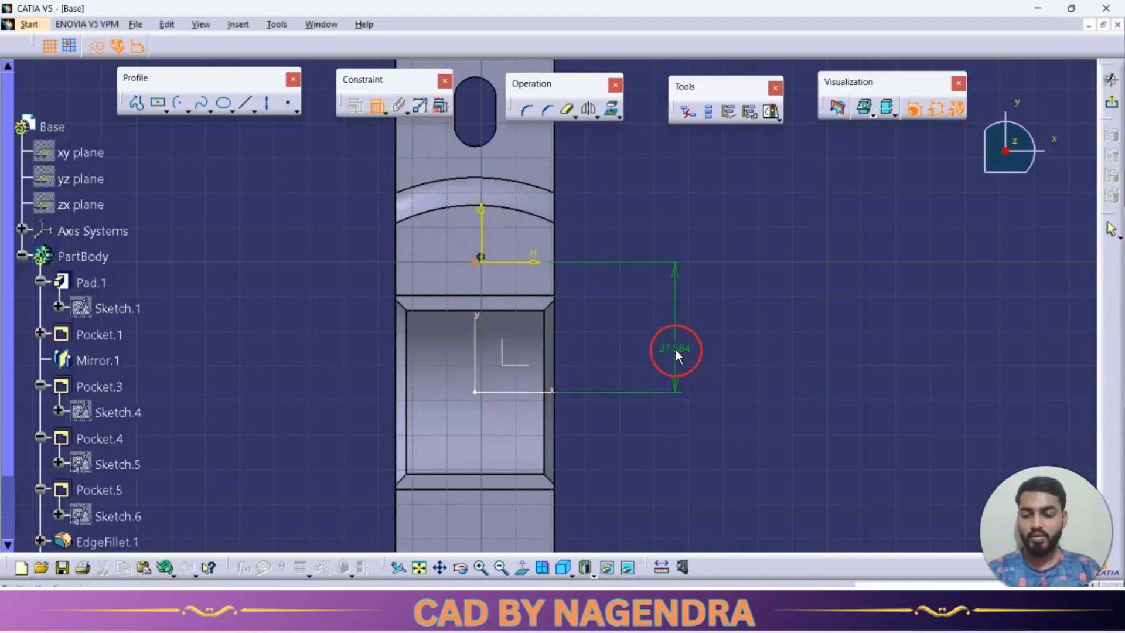
key(alt+Tab)
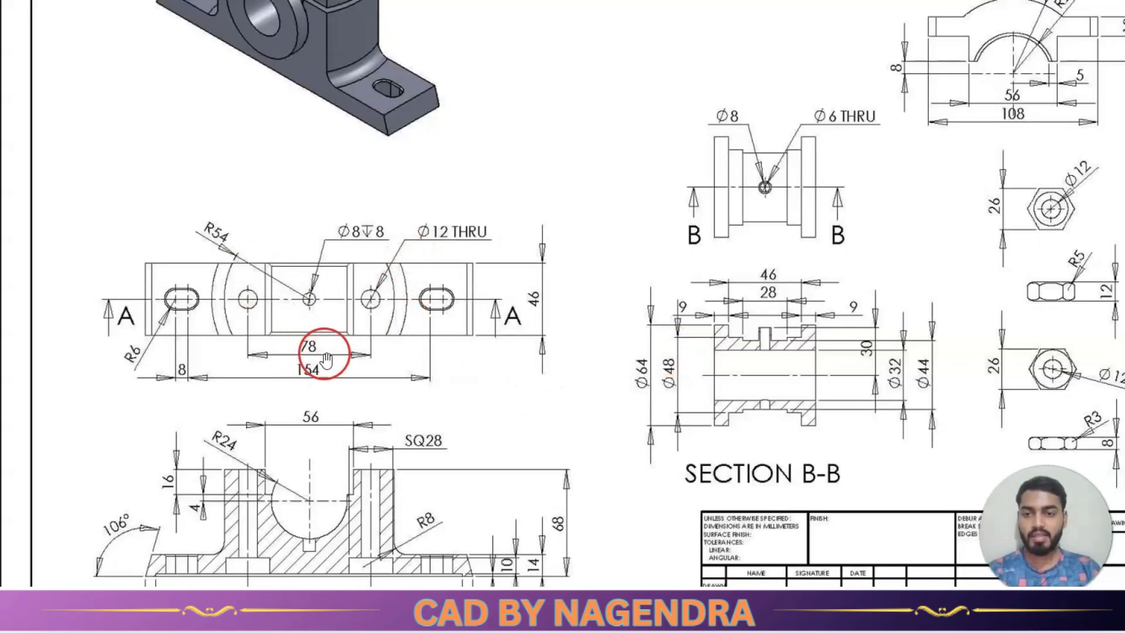
key(alt+Tab)
double_click(591, 305)
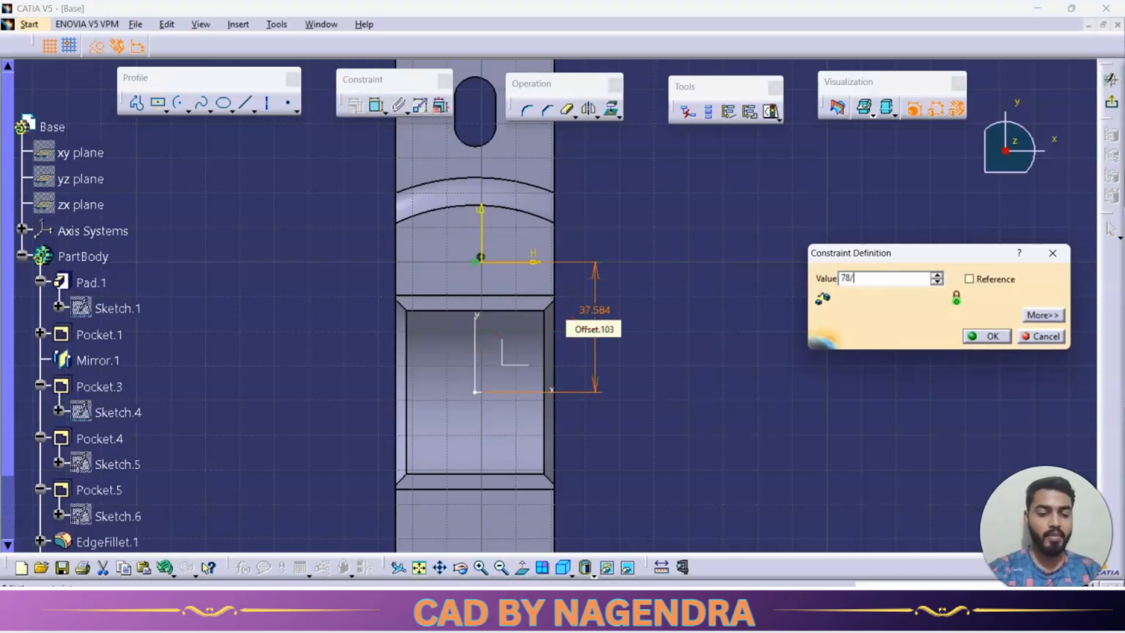
key(Return)
click(695, 327)
click(1111, 101)
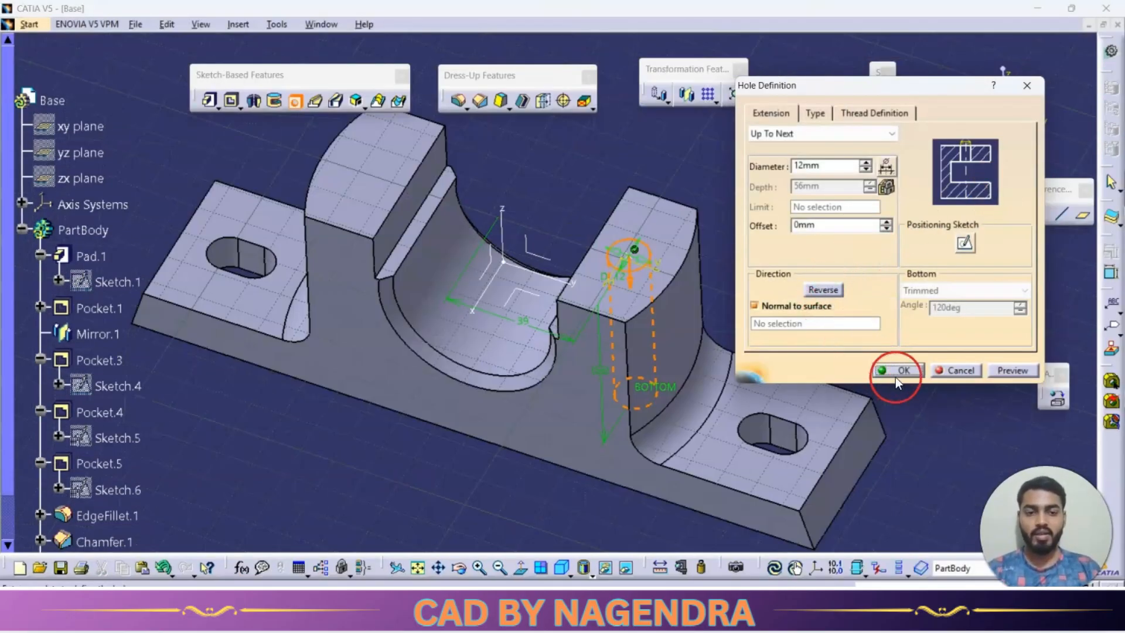
click(896, 377)
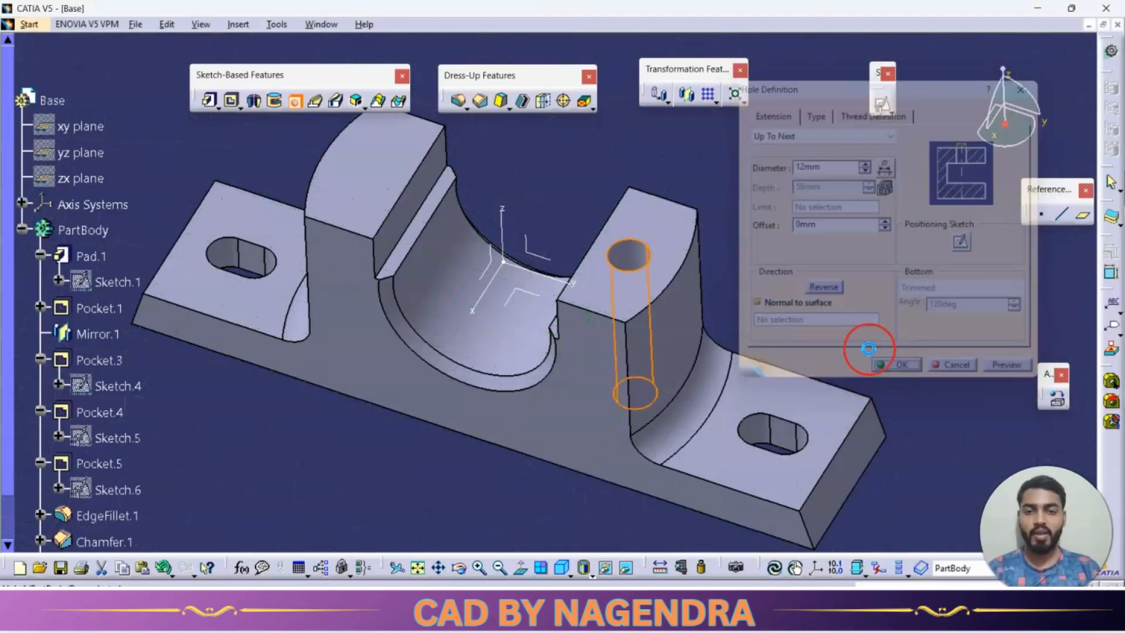
Mirror the 12 mm upright hole about the zx plane onto the opposite upright.
click(606, 112)
click(688, 95)
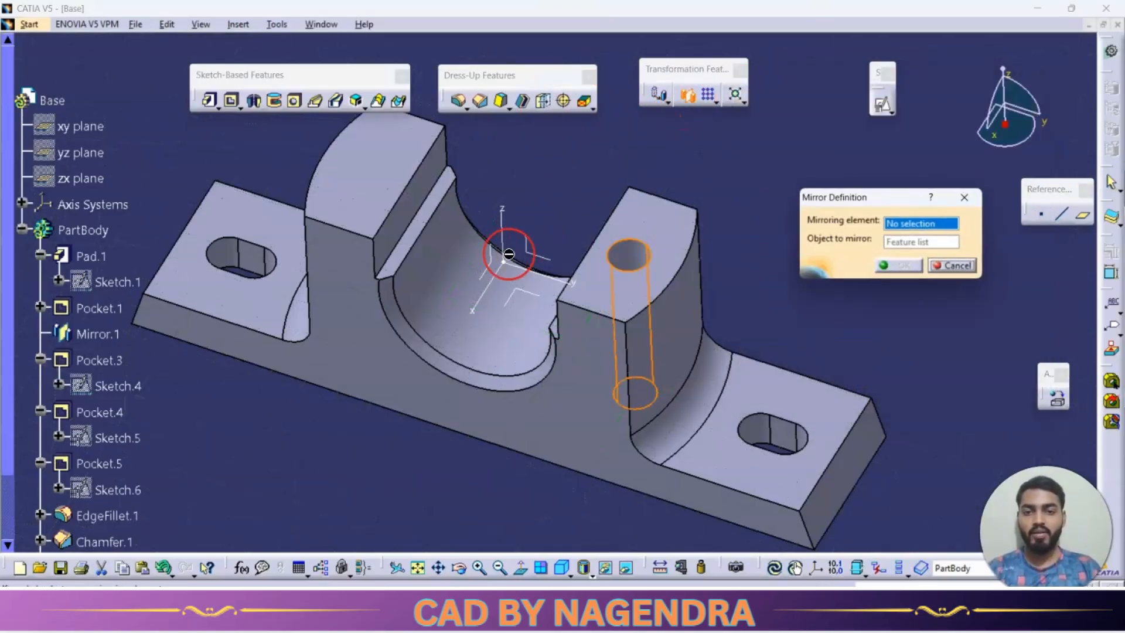
click(497, 265)
click(878, 267)
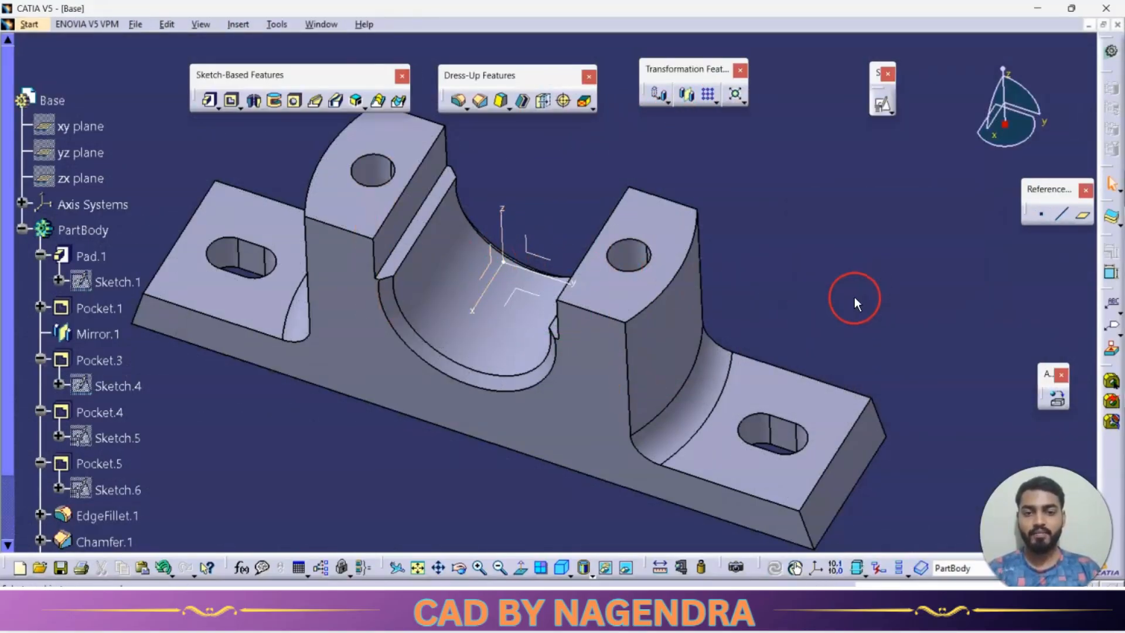
Start a blind, flat-bottomed hole on the ledge beside the bearing seat with 8 mm diameter and 36 mm depth.
middle_drag(543, 460, 573, 448)
key(alt+Tab)
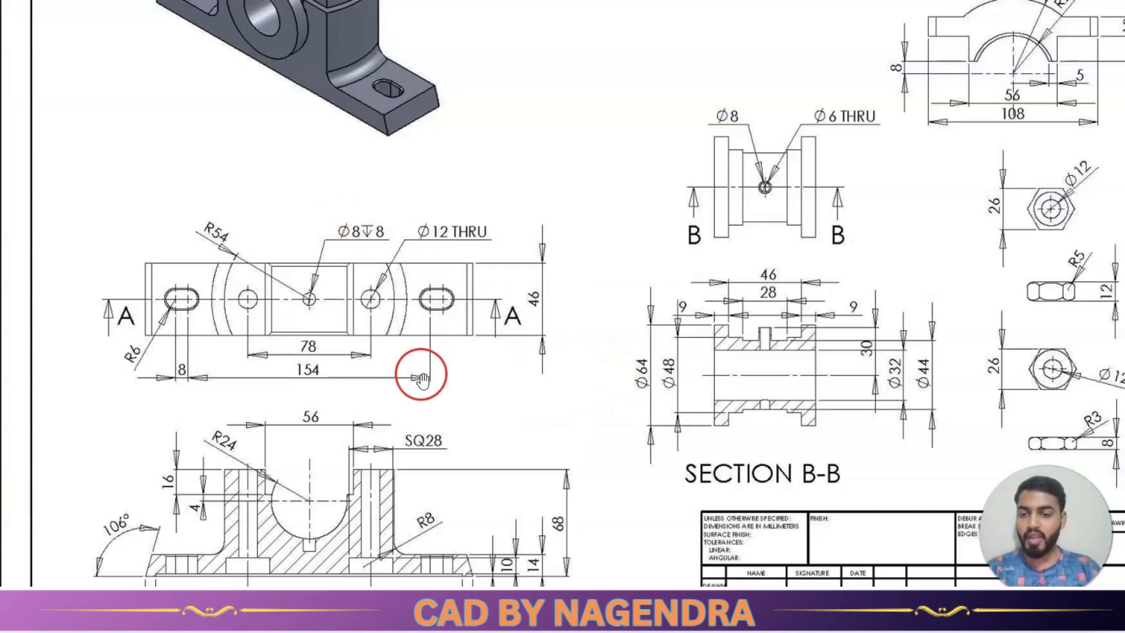
scroll(264, 589, up, 4)
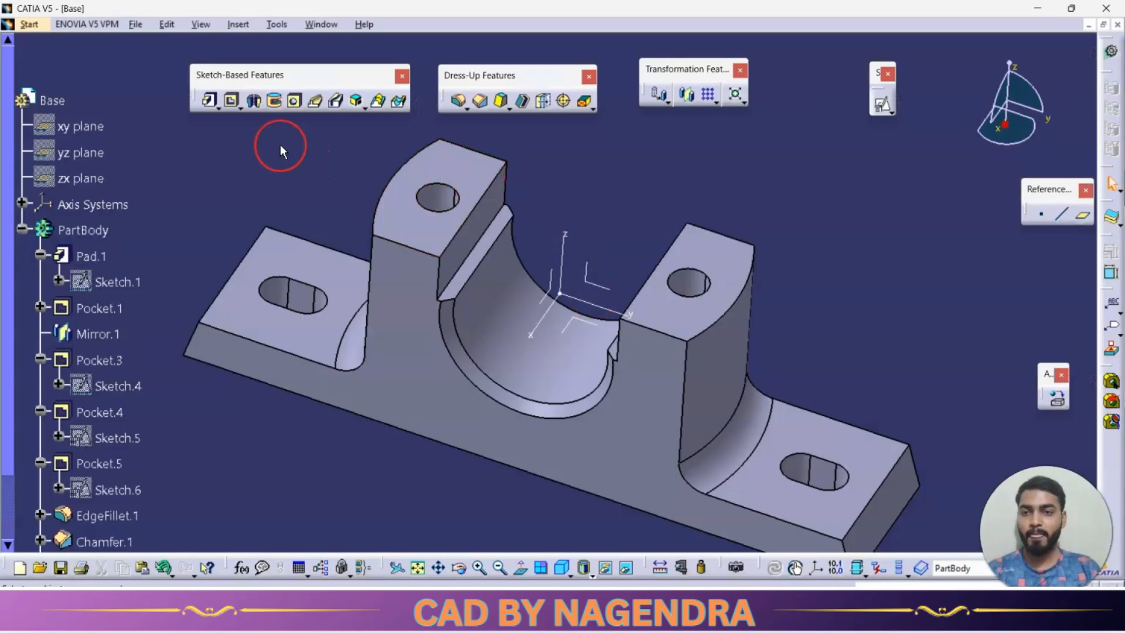
click(478, 241)
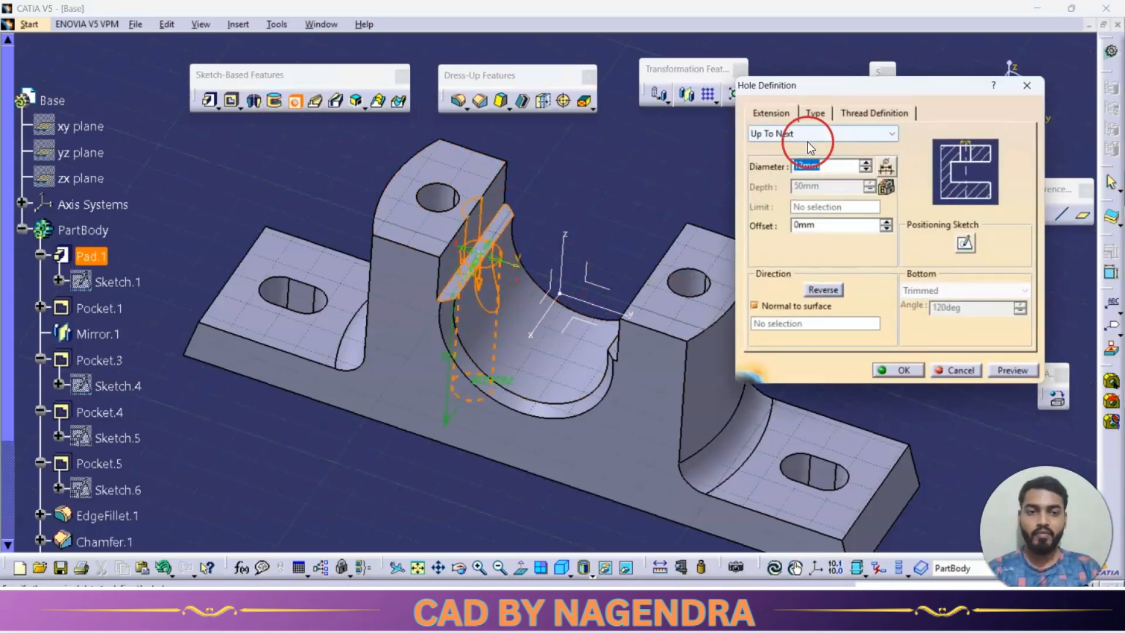
click(773, 133)
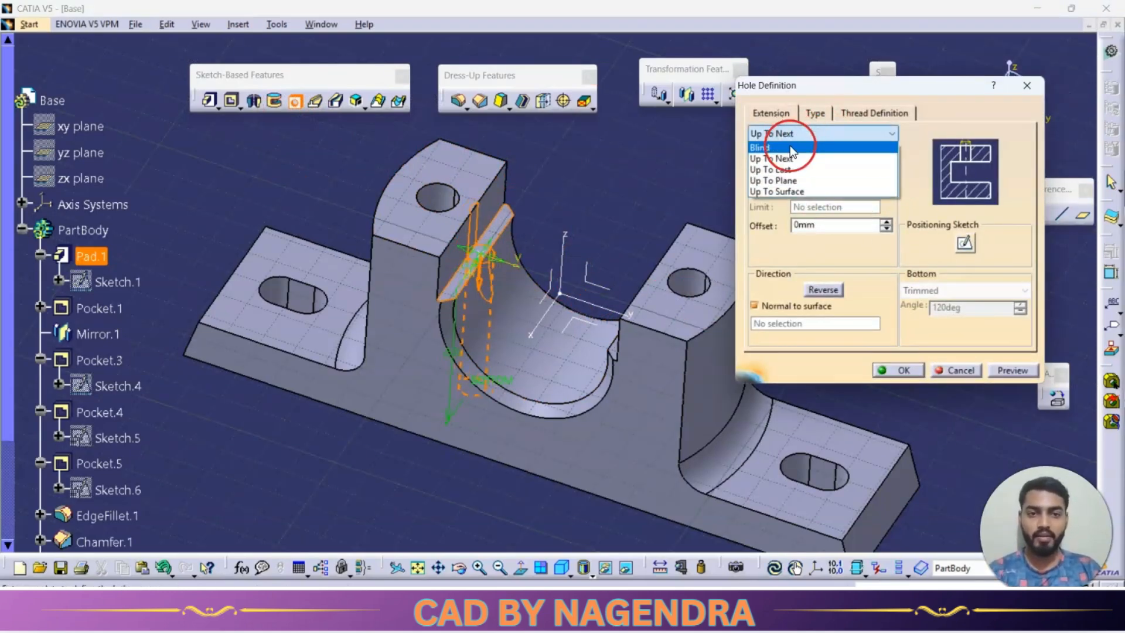
click(768, 144)
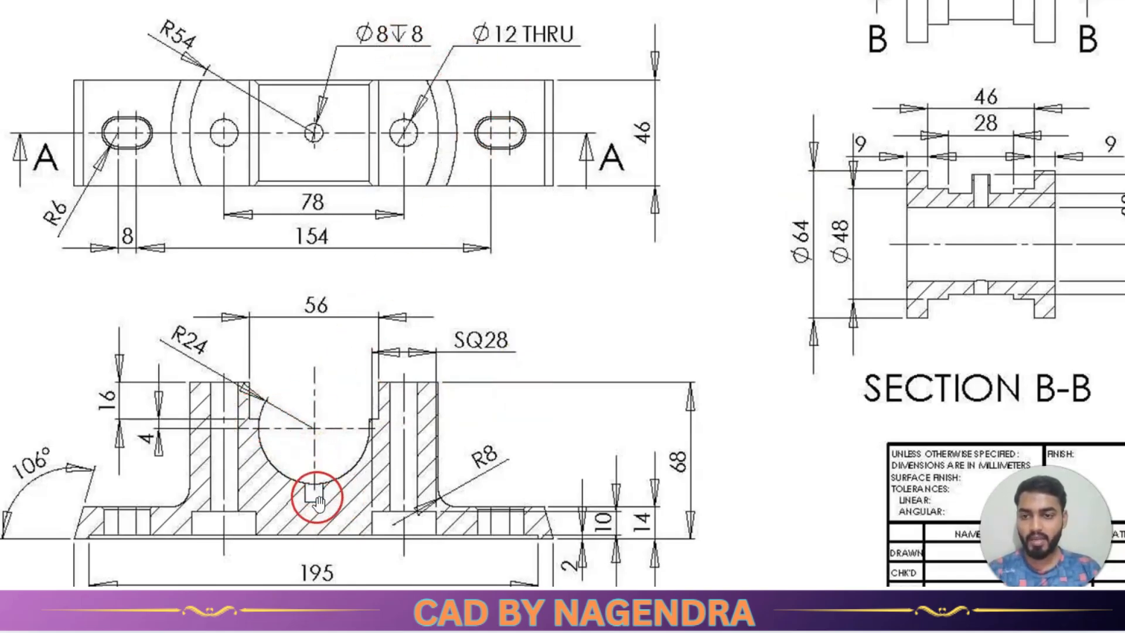
key(alt+Tab)
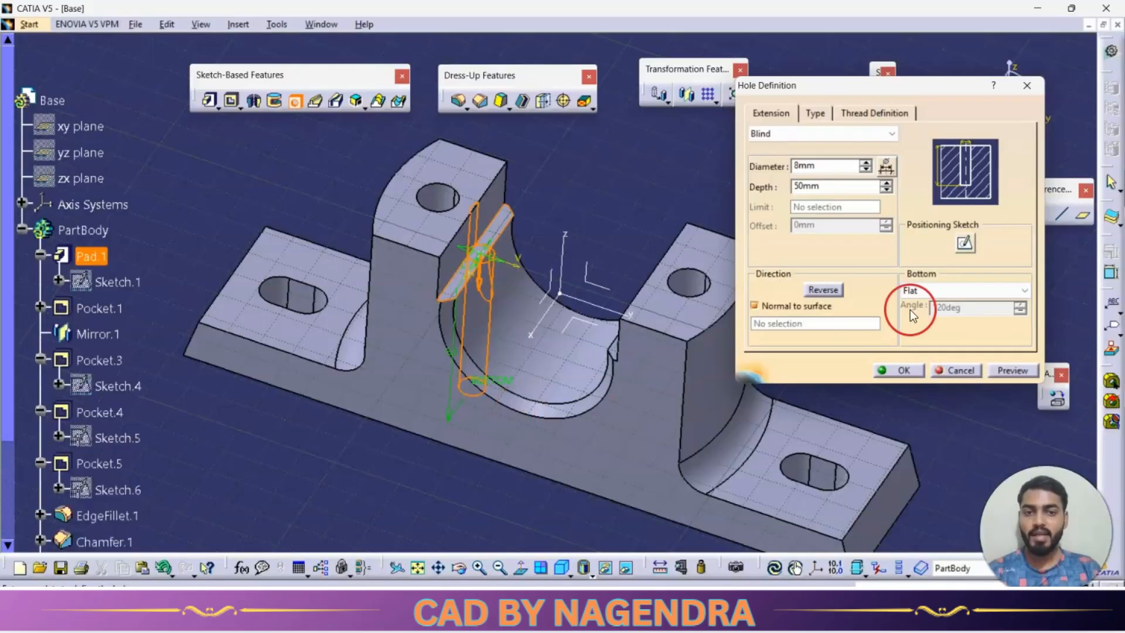
double_click(839, 185)
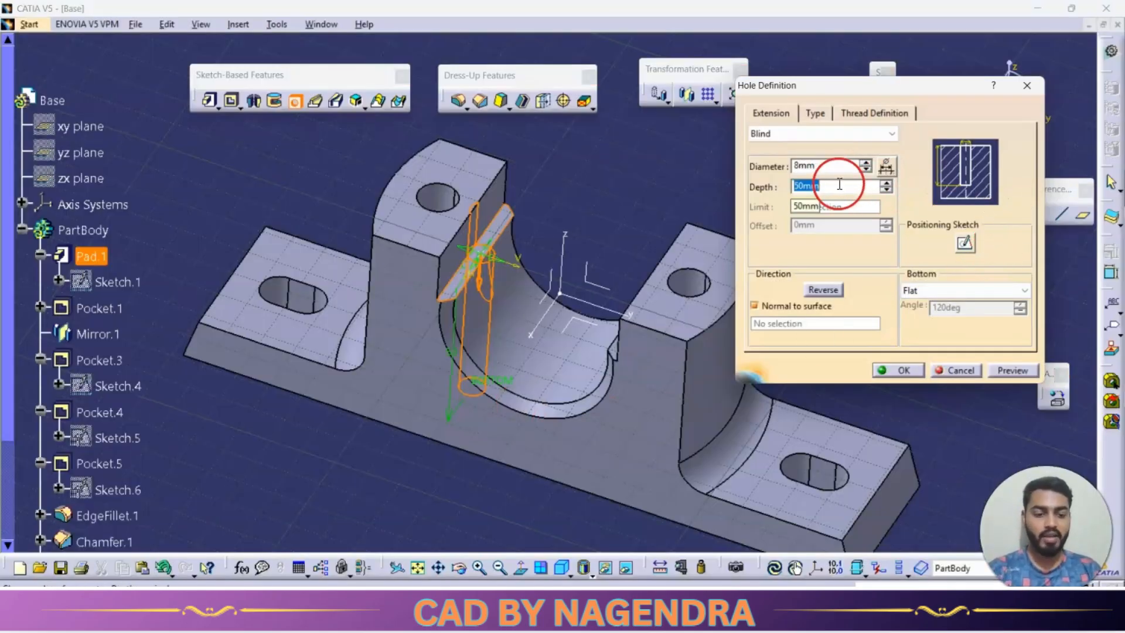
Constrain the blind hole's centre point to the part's origin in its positioning sketch and complete the hole.
click(965, 243)
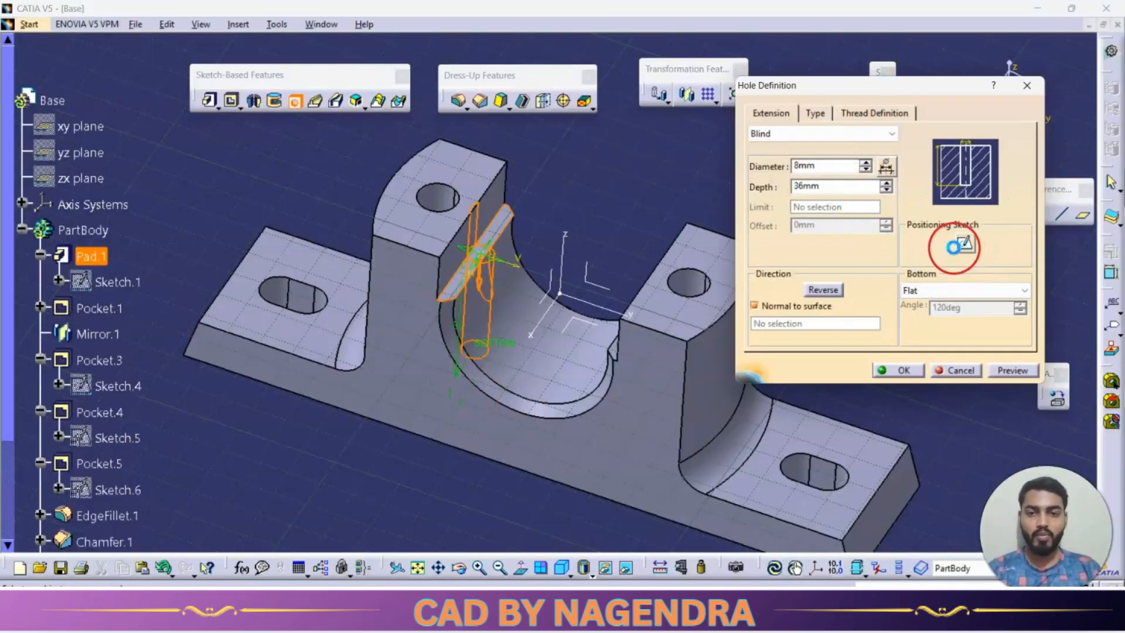
click(376, 117)
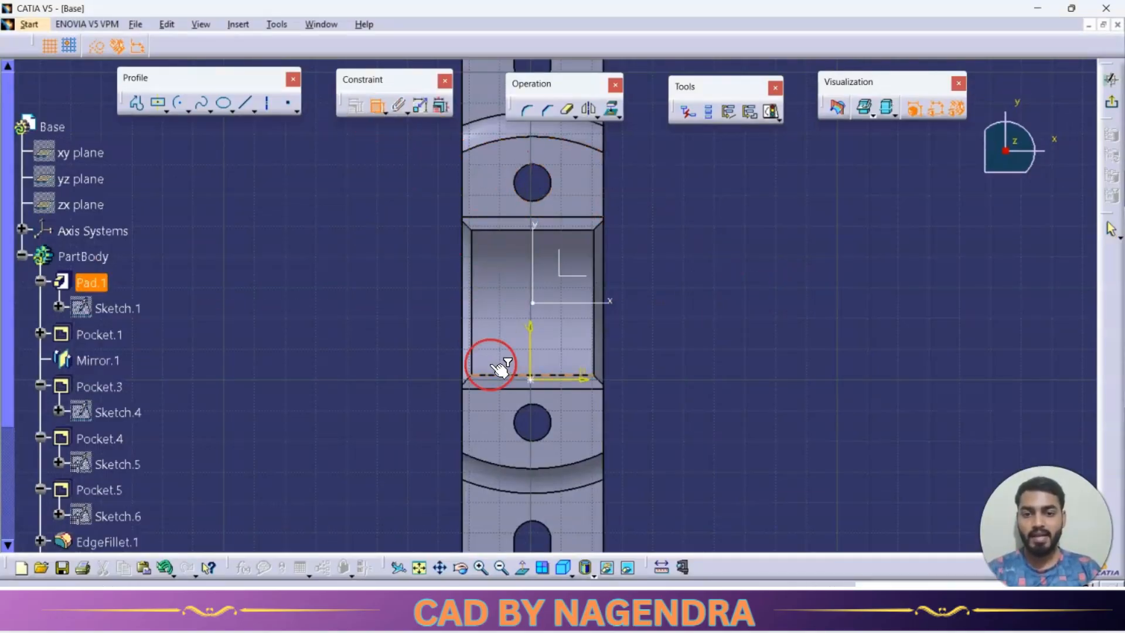
click(533, 381)
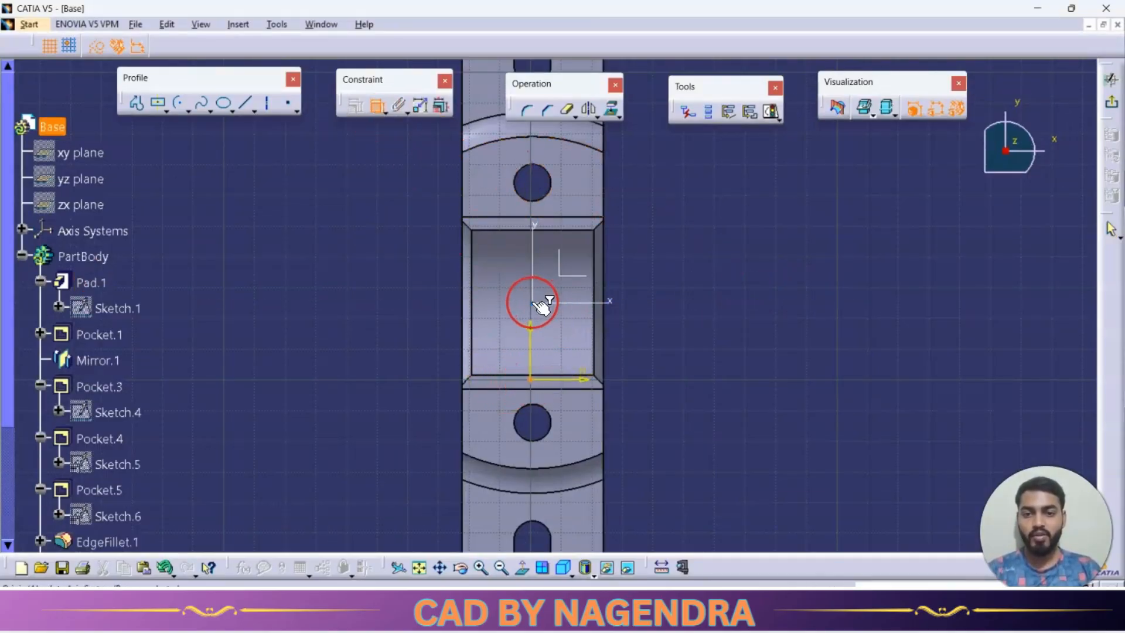
right_click(707, 261)
click(748, 367)
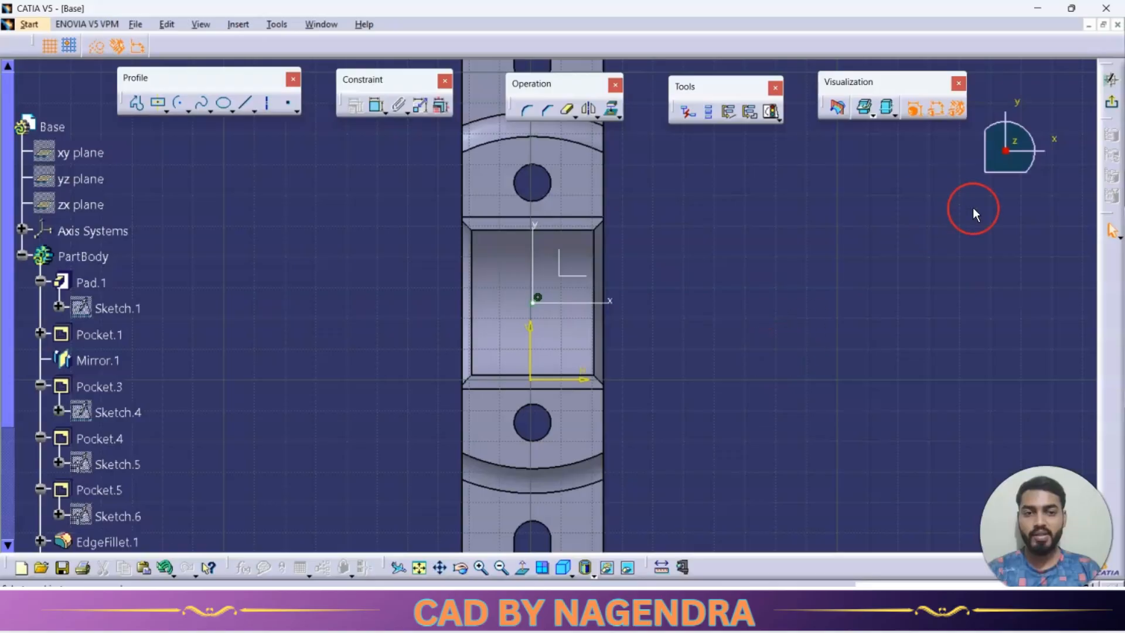
click(1109, 106)
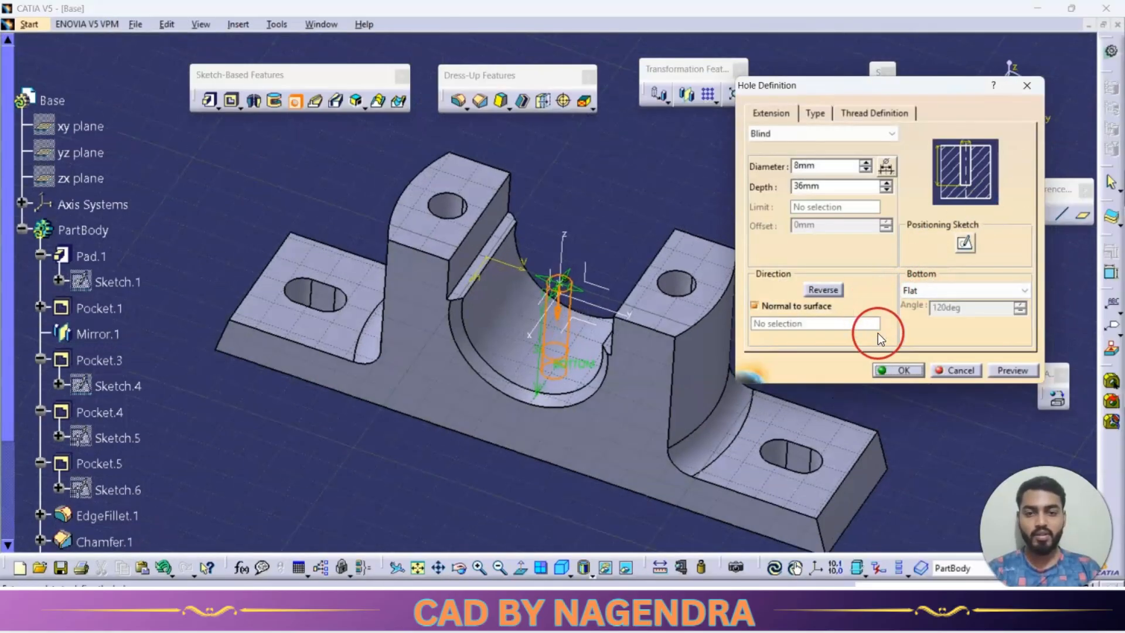
click(901, 372)
Collapse the PartBody branch in the specification tree and show the finished base in isometric view.
middle_drag(472, 465, 518, 438)
scroll(565, 339, down, 1)
ctrl+middle_drag(564, 339, 407, 439)
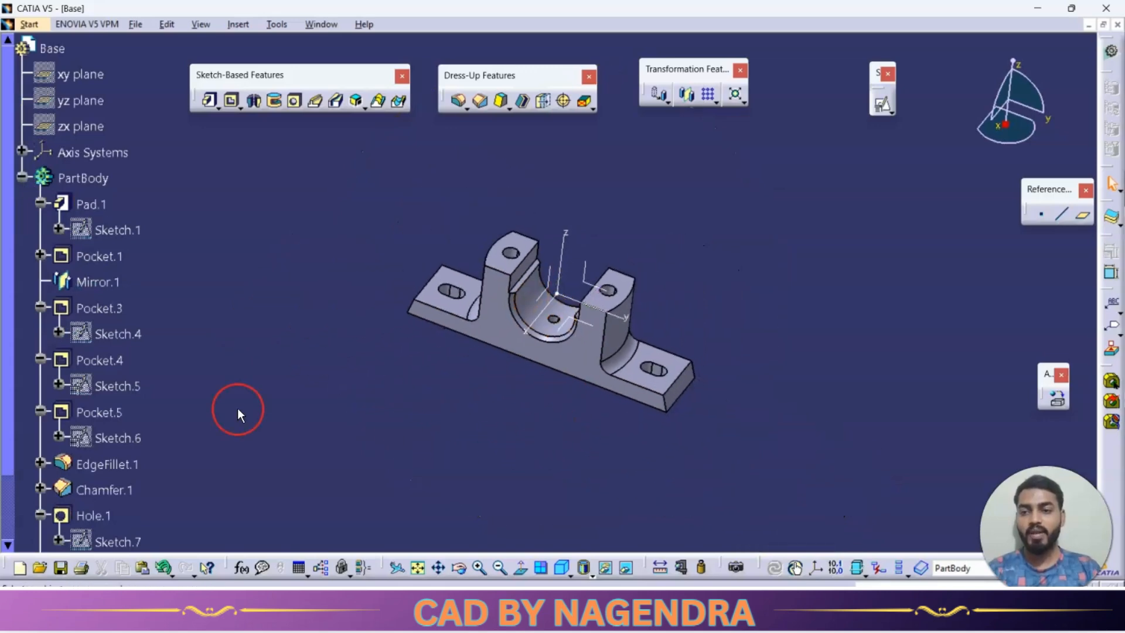
click(22, 178)
click(563, 568)
Set the PartBody's fill colour to yellow in its graphic properties.
click(99, 181)
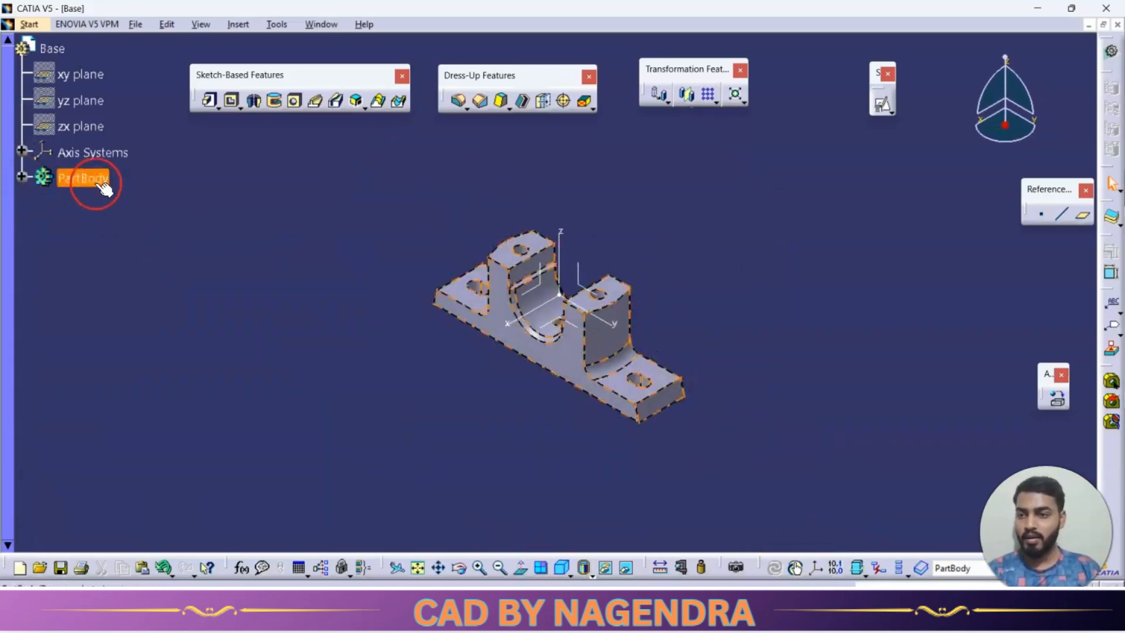
right_click(104, 188)
click(157, 246)
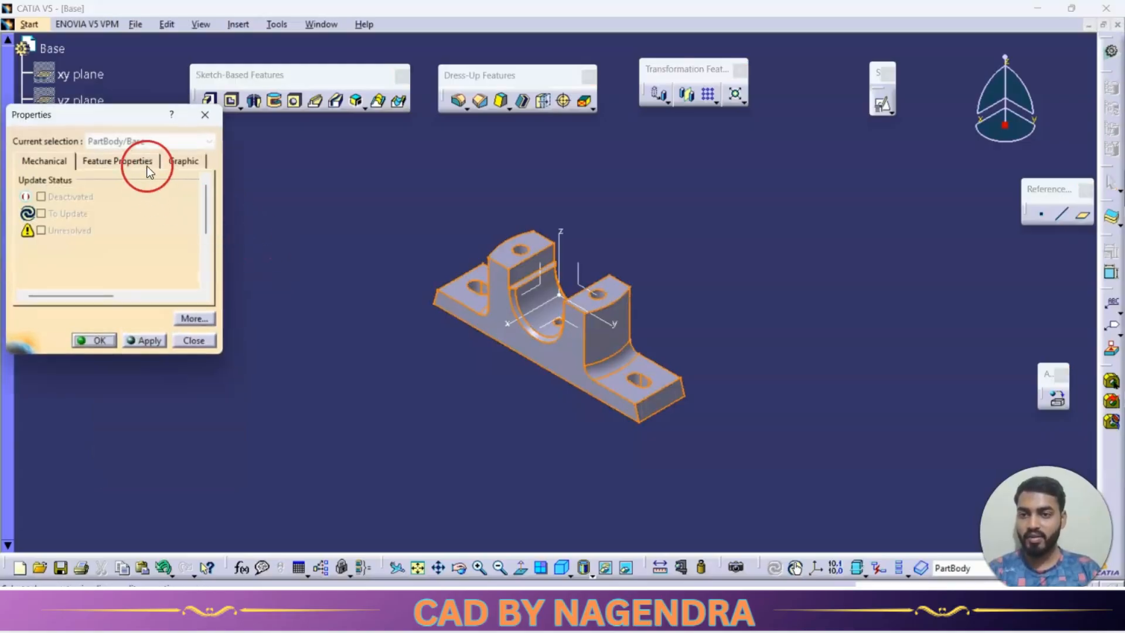
click(183, 161)
click(108, 208)
click(70, 248)
click(96, 340)
middle_drag(587, 463, 612, 402)
Start saving the part and create a new folder named PLUMMER BLOCK inside the ASSEMBLY DESIGN folder.
click(135, 27)
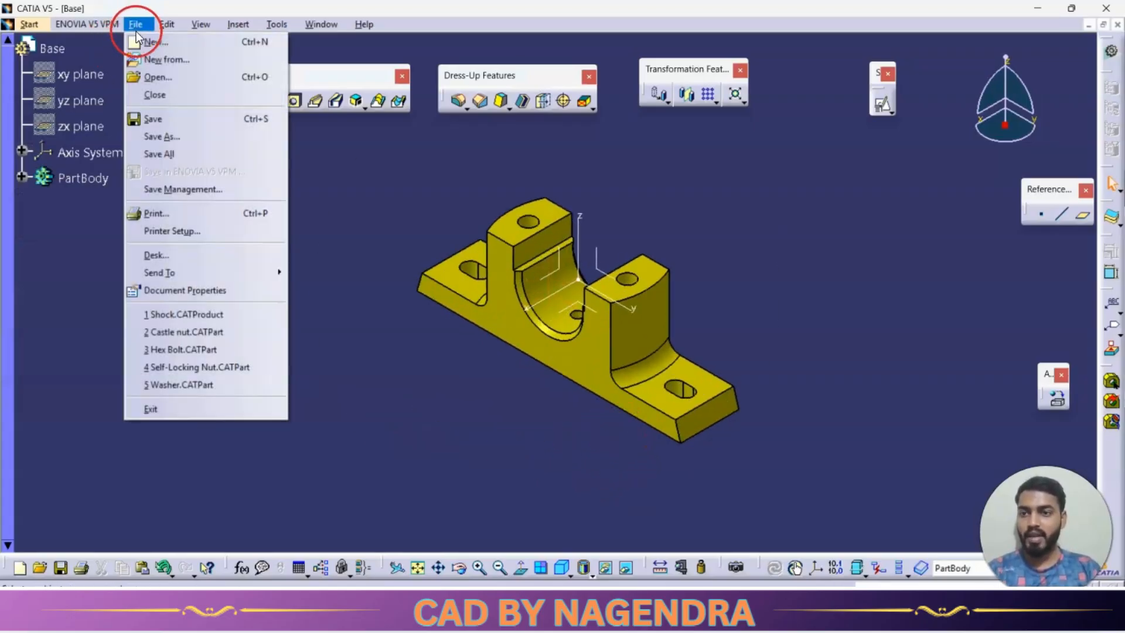
click(170, 116)
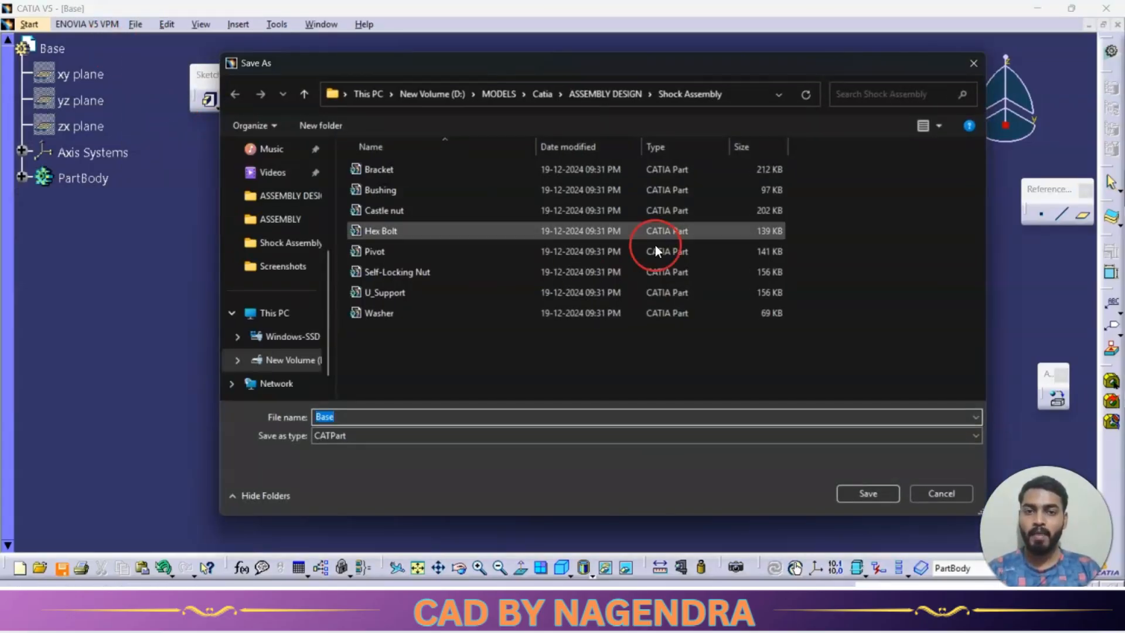
click(620, 97)
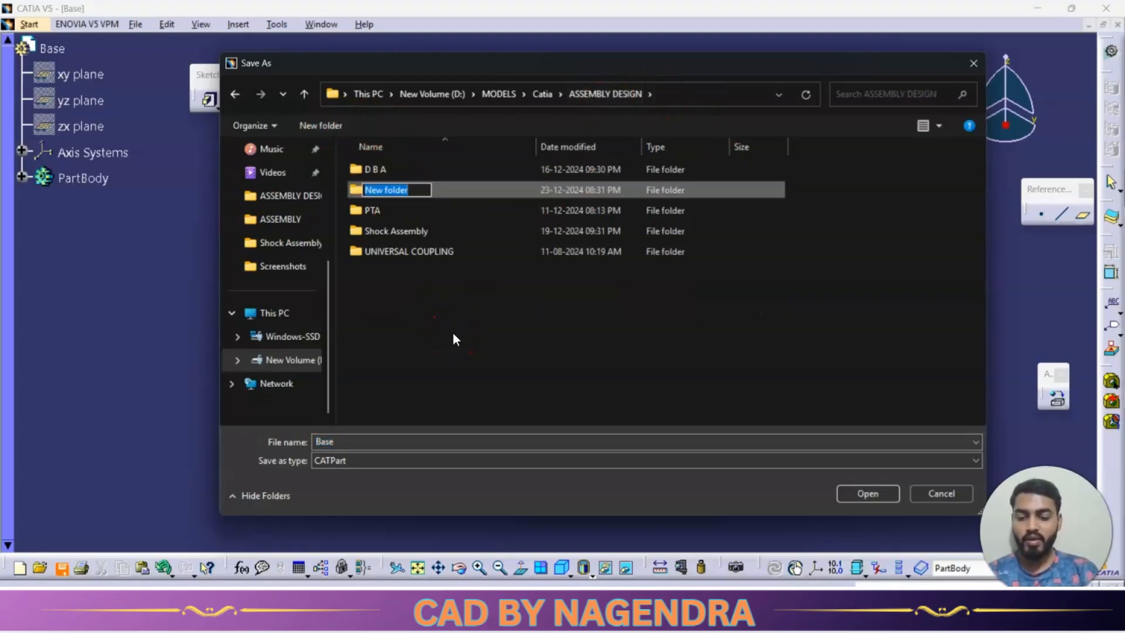
text(PLUMM)
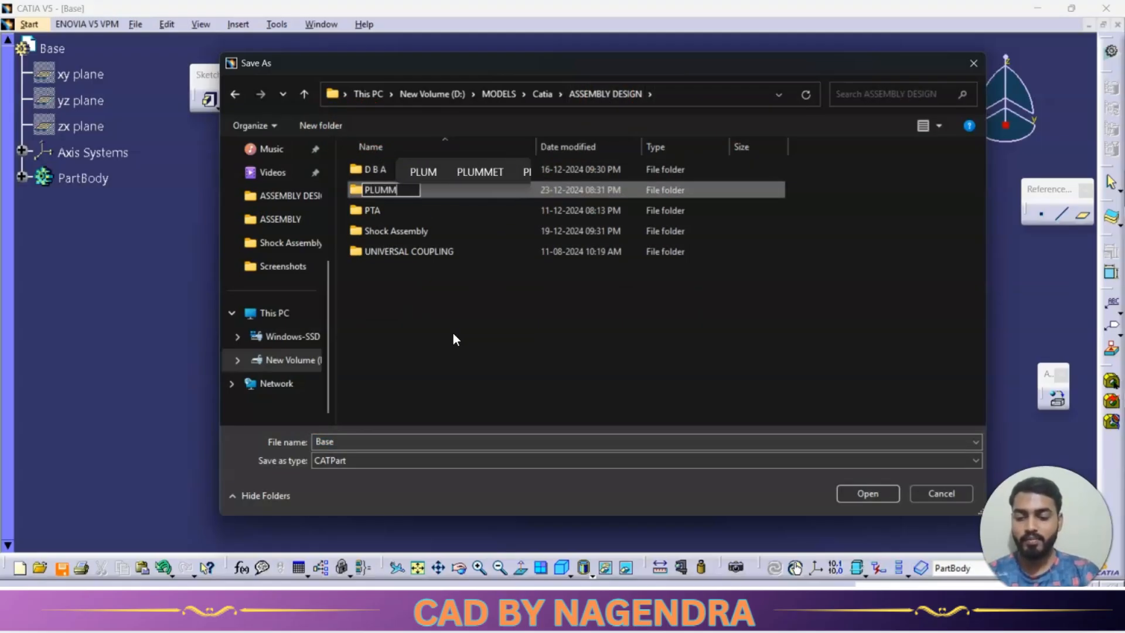
text(ER BLOCK)
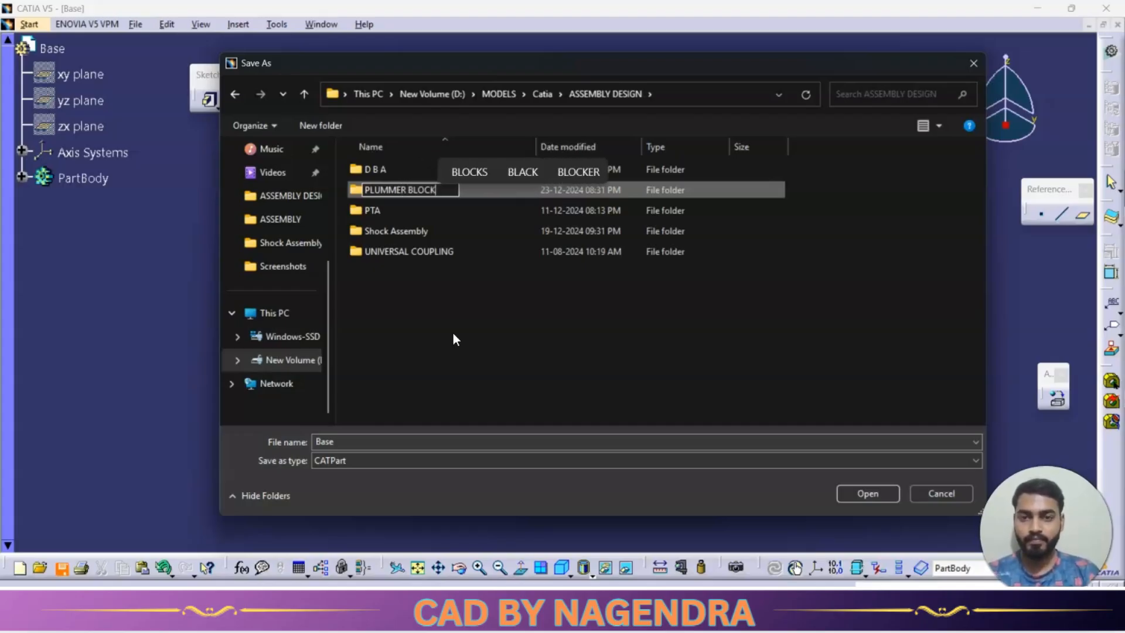
click(435, 212)
Save the part as Base in the PLUMMER BLOCK folder and close its document.
double_click(432, 189)
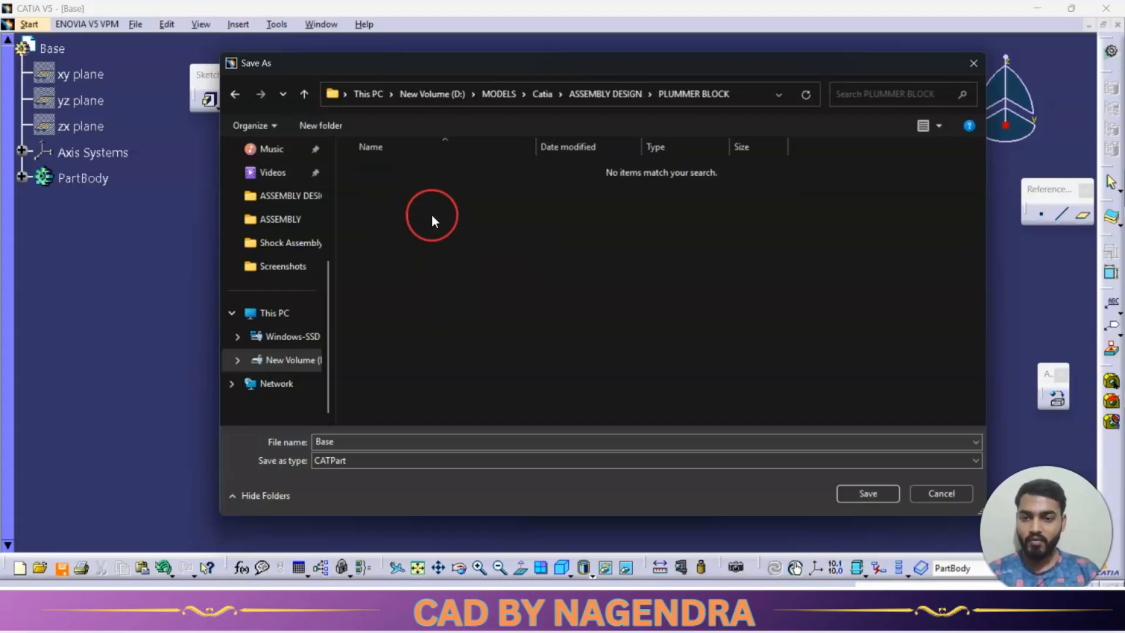
click(860, 495)
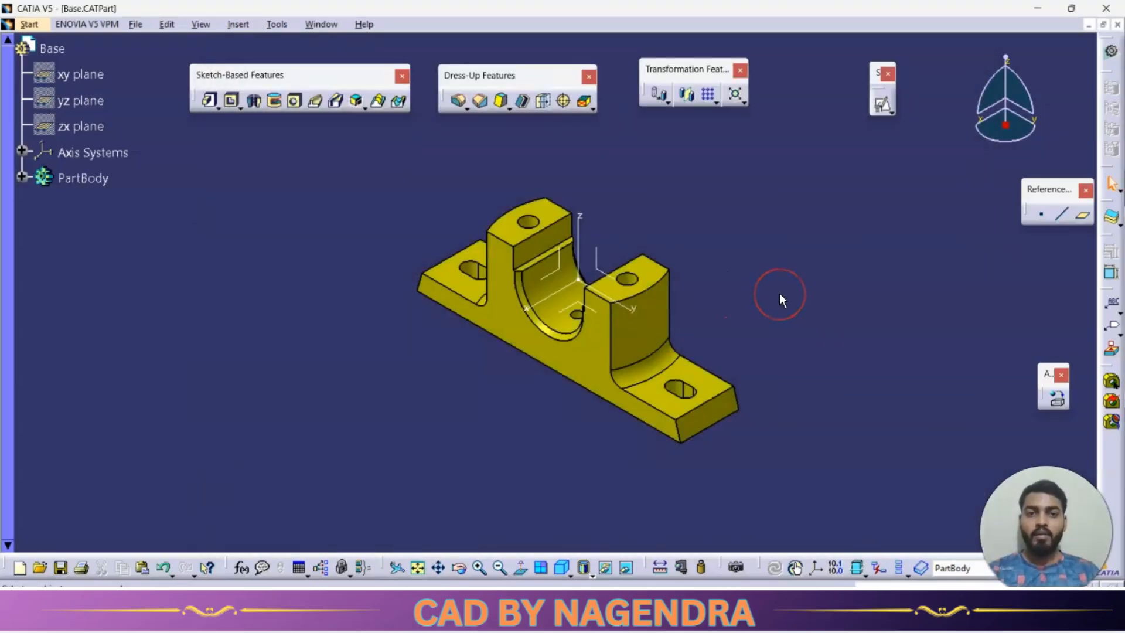
click(1116, 26)
Switch to the reference drawing and examine the shape and dimensions of the bearing cap in its plan and front views.
key(alt+Tab)
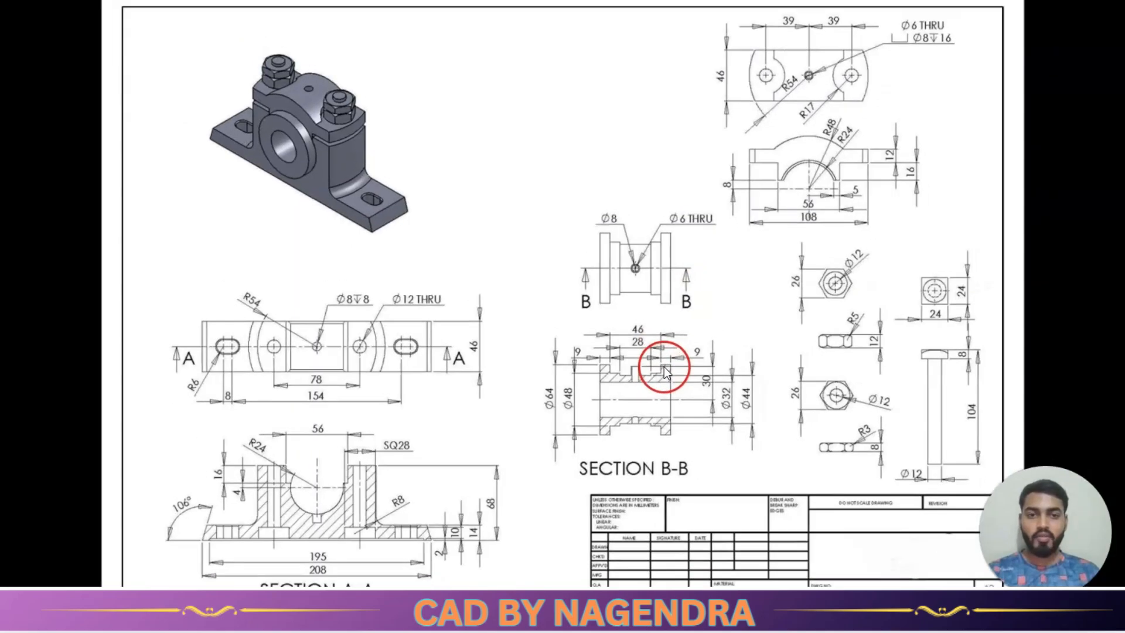
scroll(912, 63, up, 5)
scroll(929, 177, down, 3)
scroll(954, 43, up, 2)
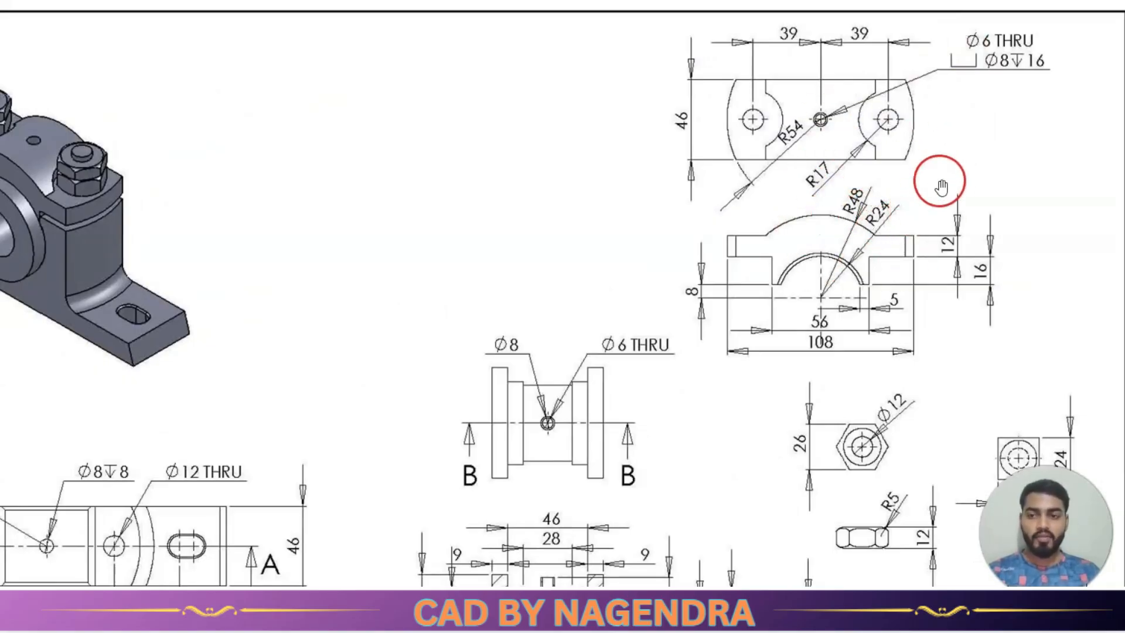
scroll(673, 326, down, 3)
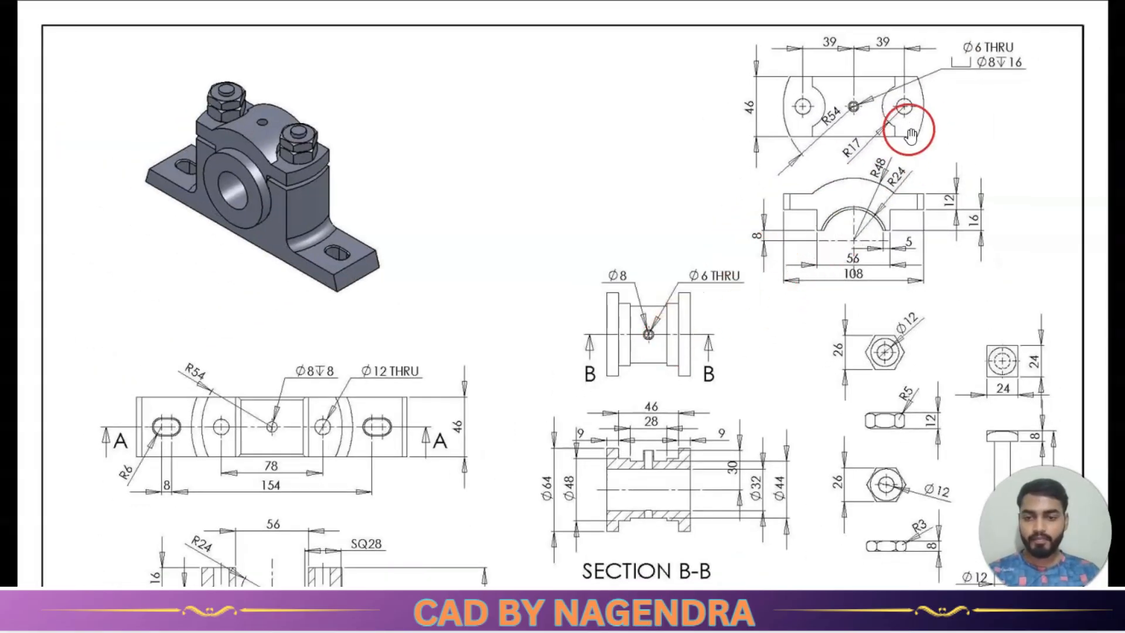
scroll(885, 151, up, 2)
scroll(883, 153, up, 3)
scroll(867, 182, down, 1)
scroll(927, 69, down, 1)
scroll(929, 44, up, 1)
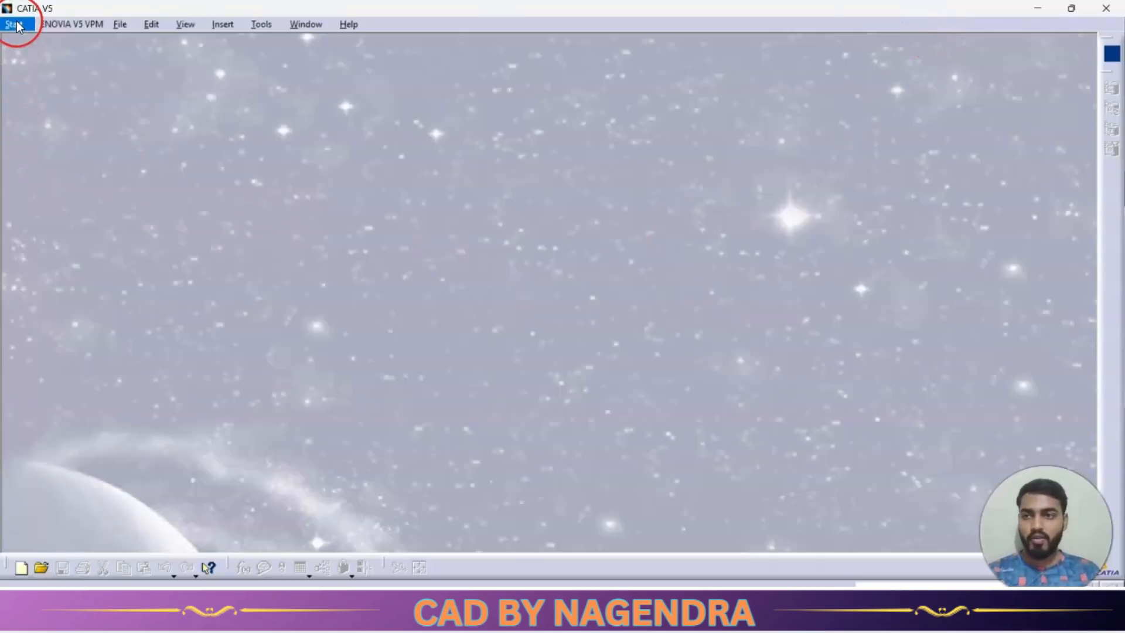
Create a new part named Upper block.
click(18, 26)
click(46, 40)
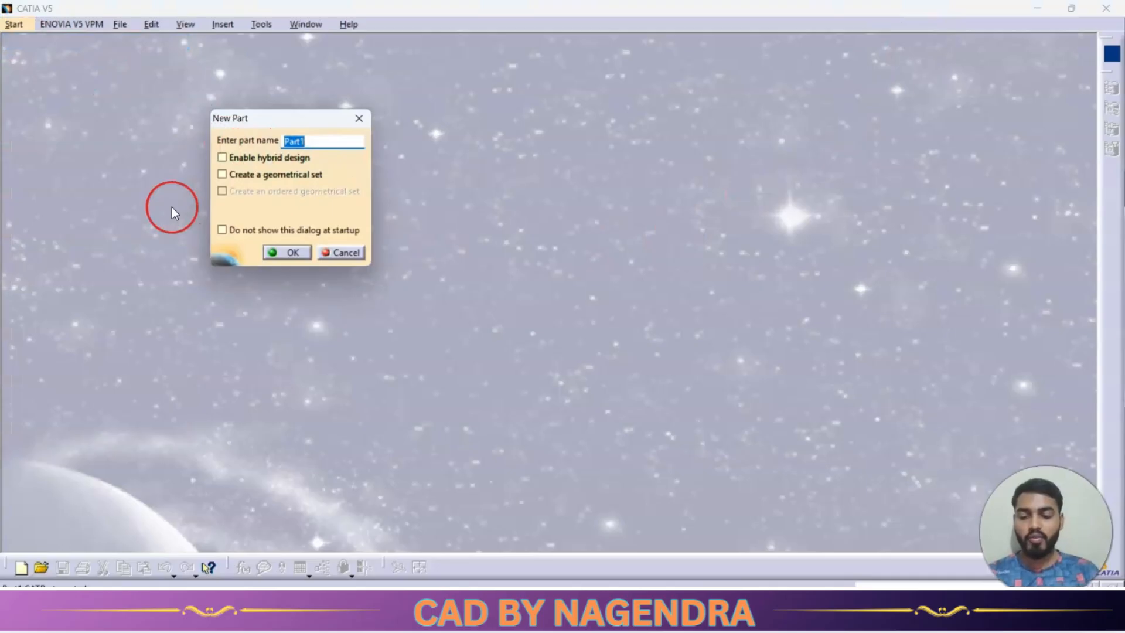
text(Uppe)
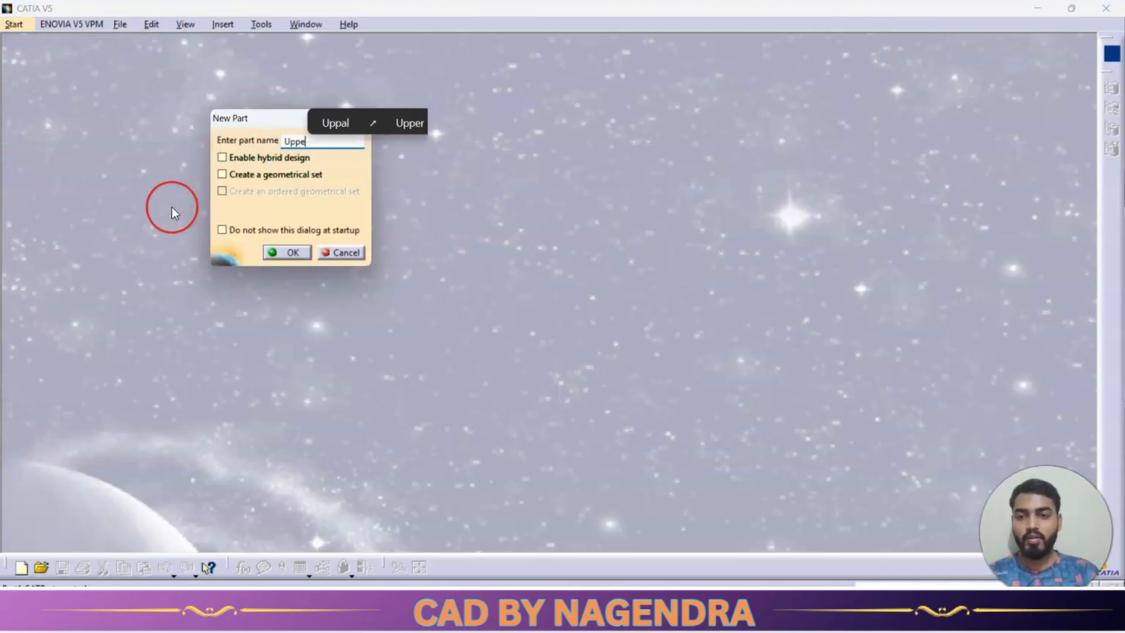
text(r block)
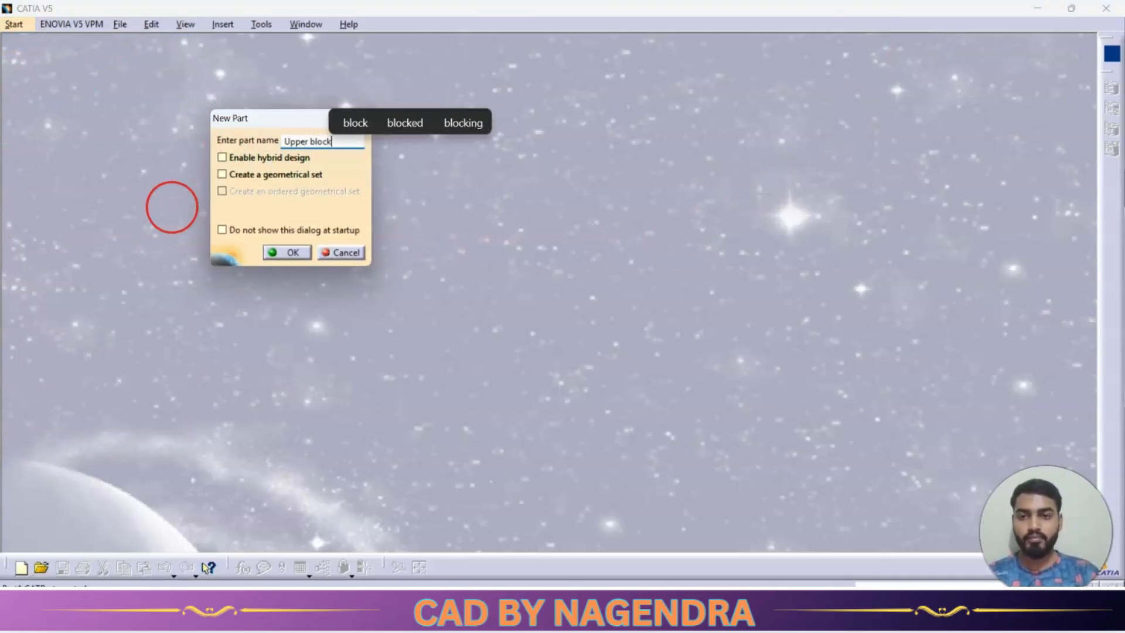
key(Return)
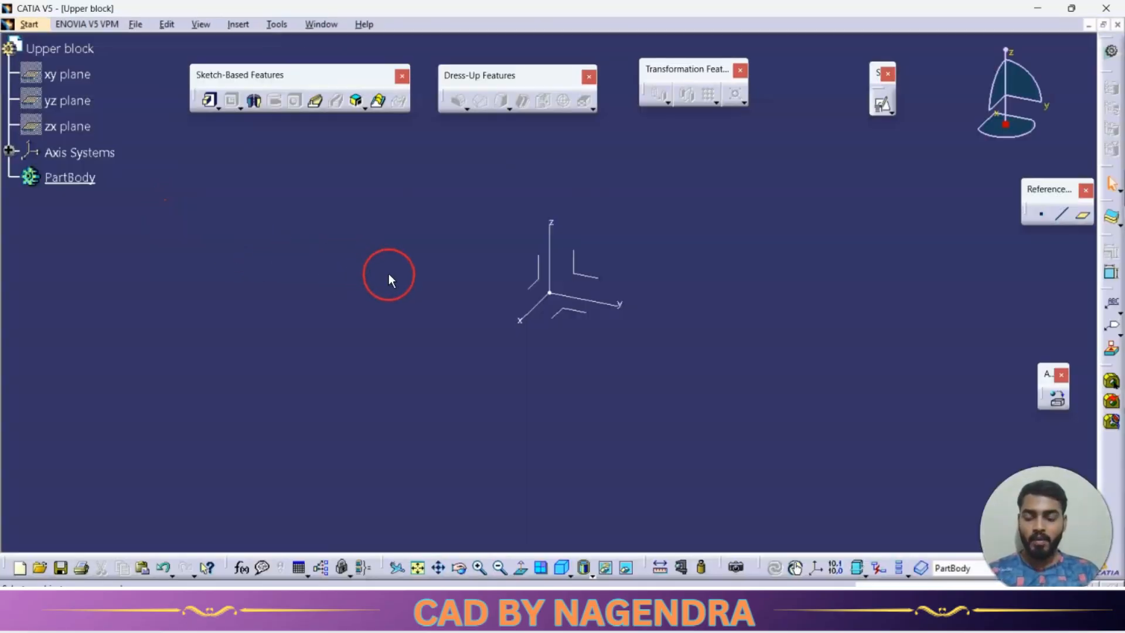
Check the cap's front view in the reference drawing and start a sketch on the yz plane of the new part.
key(alt+Tab)
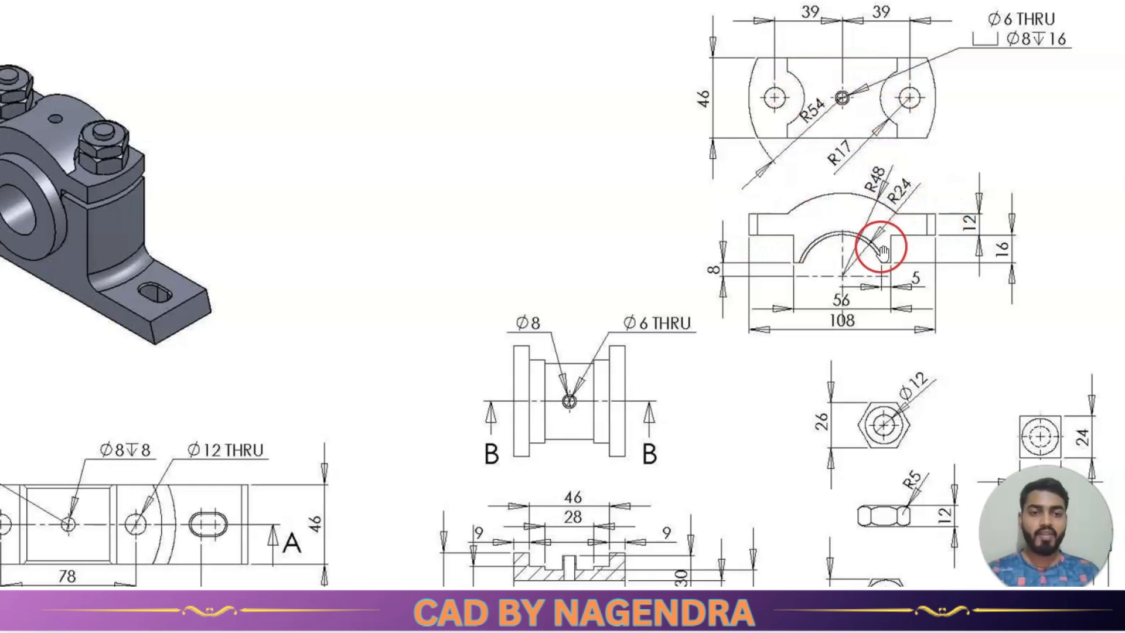
key(alt+Tab)
click(588, 276)
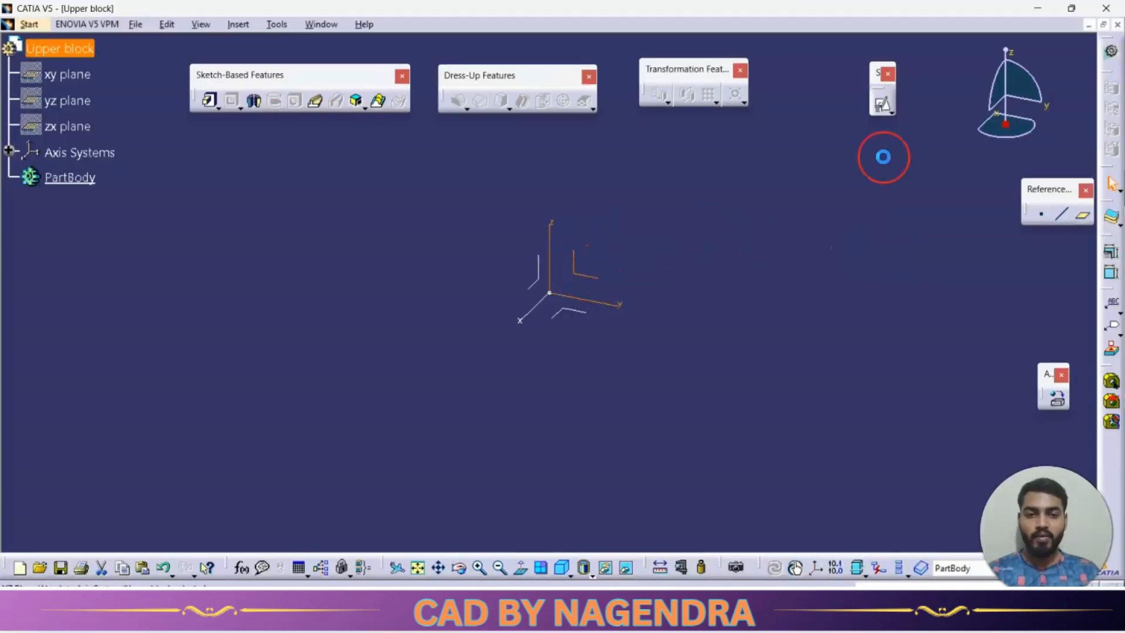
click(889, 112)
click(913, 126)
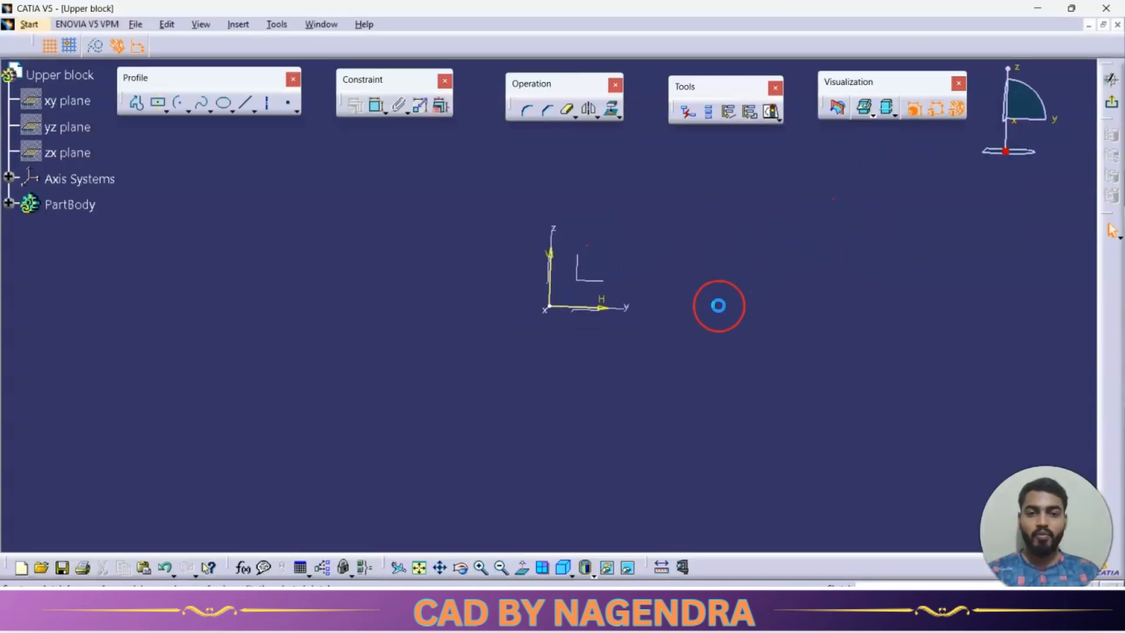
Switch to the reference drawing and read the cap's front-view arc radii, widths and heights for the profile.
key(alt+Tab)
scroll(852, 201, down, 2)
scroll(882, 34, up, 3)
scroll(885, 38, up, 1)
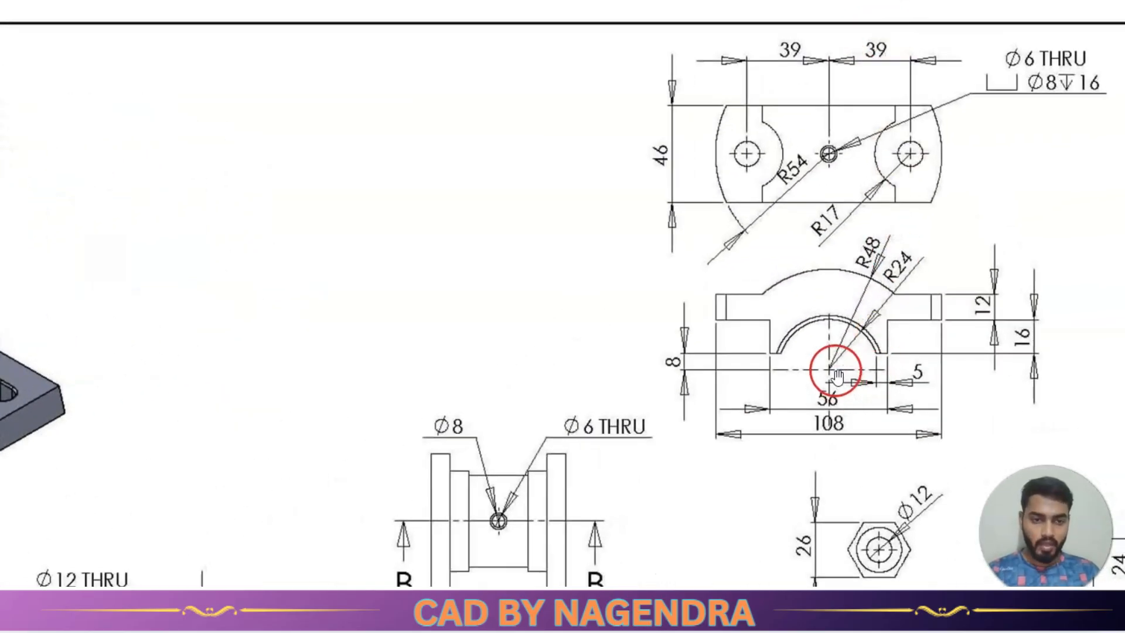
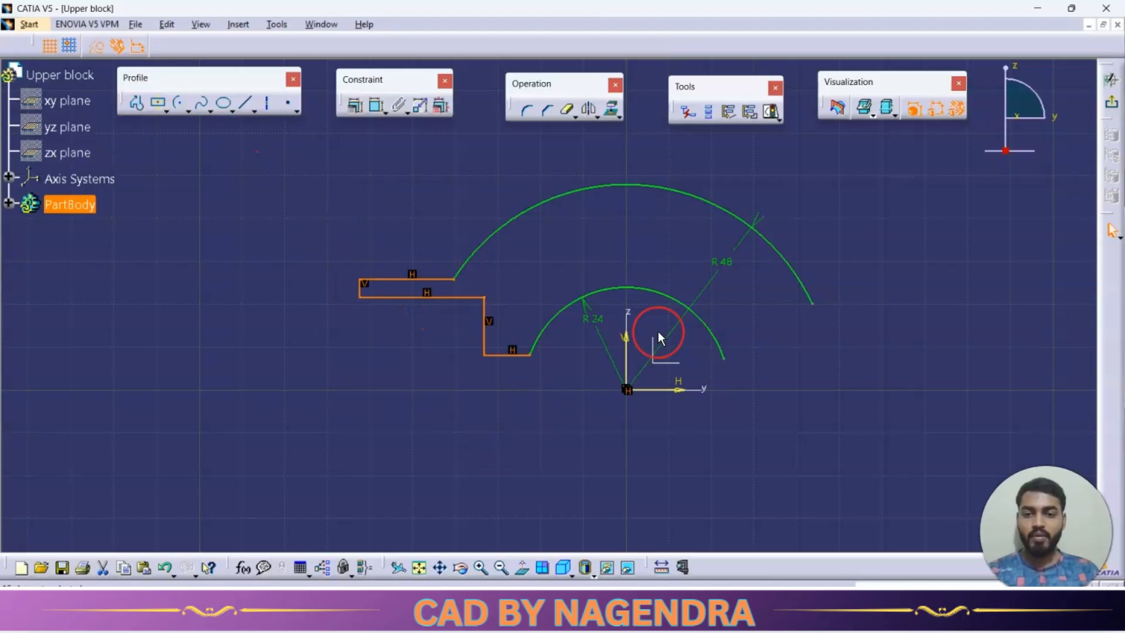
Mirror the stepped flange lines about the vertical axis and trim the R48 and R24 arcs' excess ends against the mirrored lines.
click(588, 111)
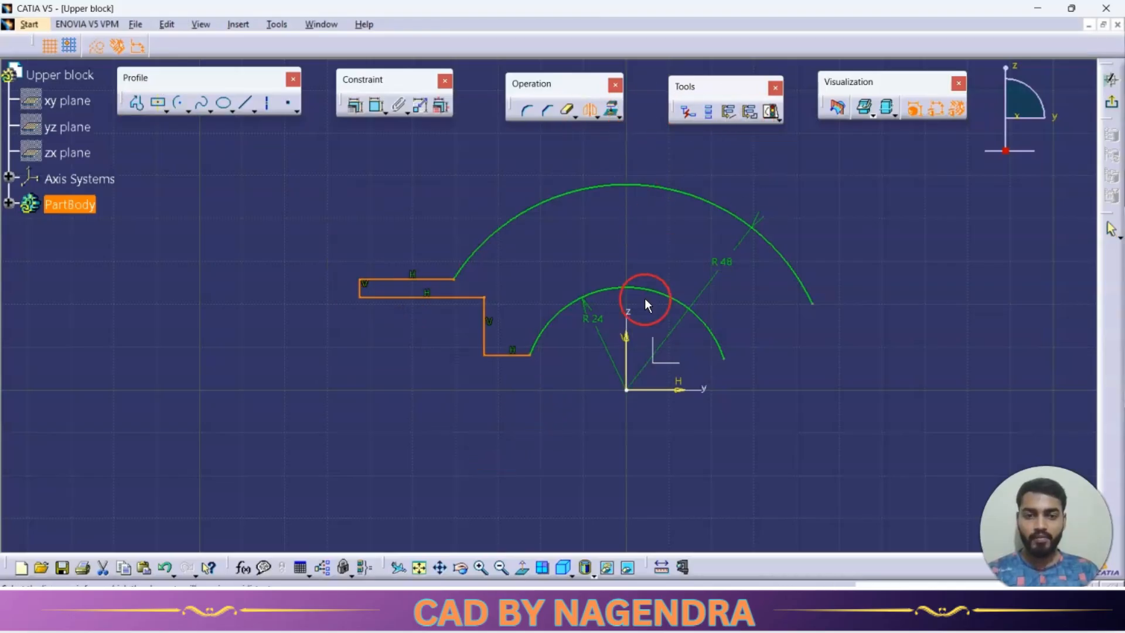
click(628, 331)
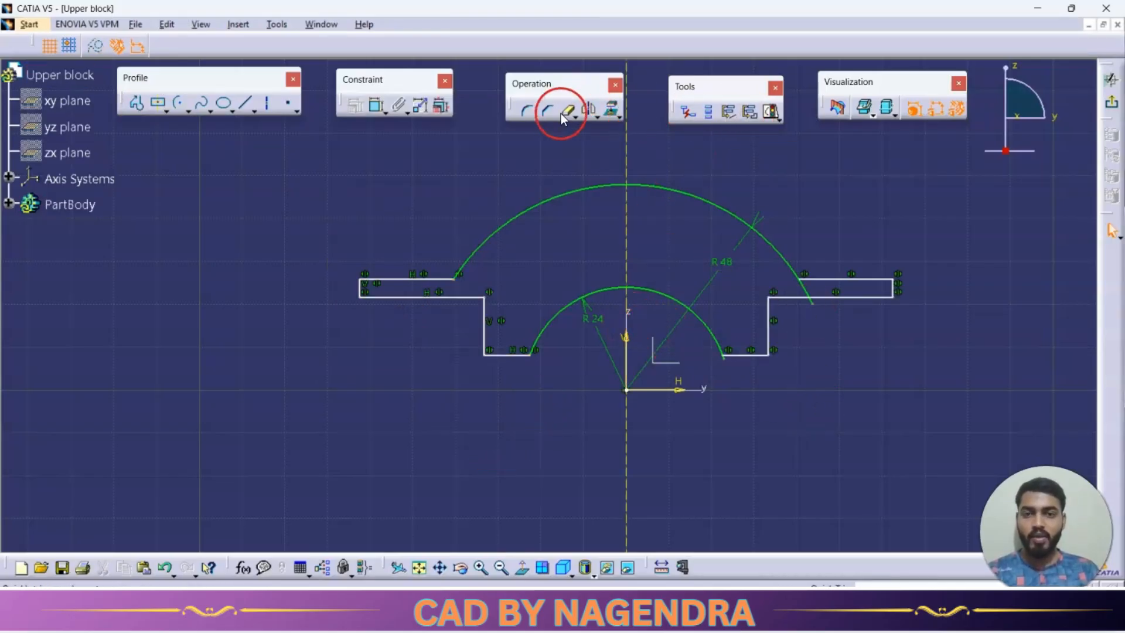
drag(813, 304, 822, 335)
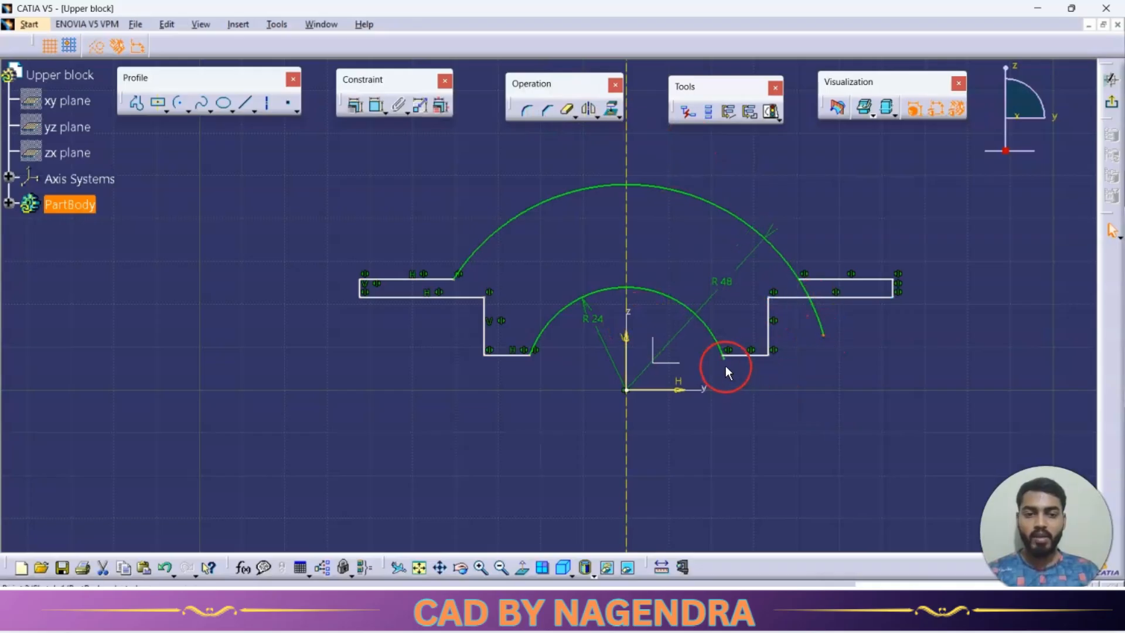
drag(724, 359, 739, 385)
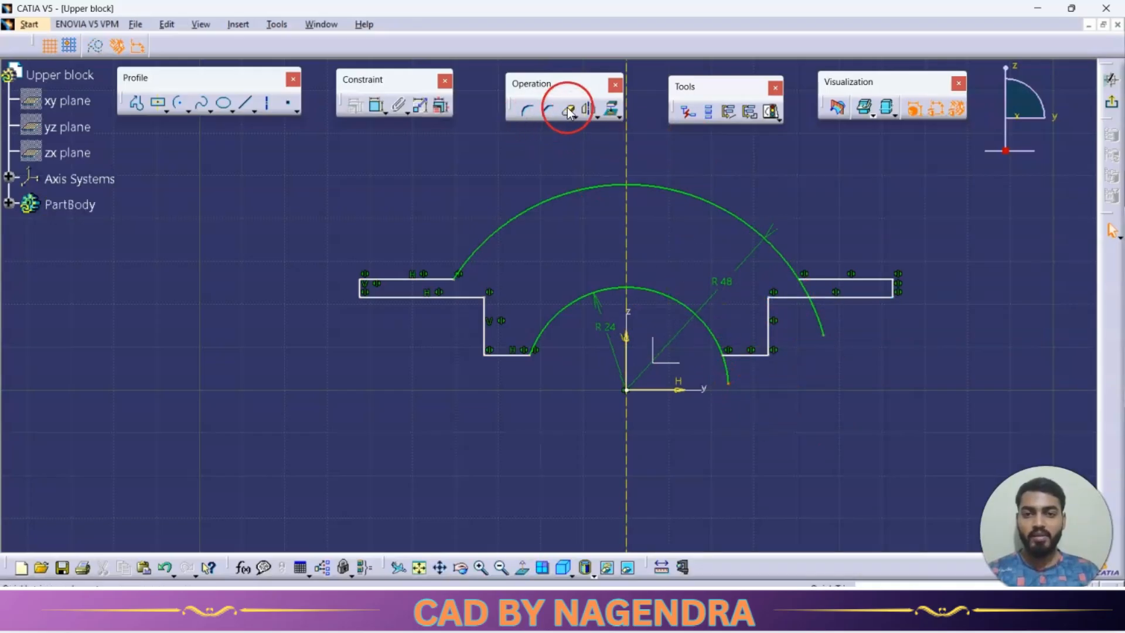
click(729, 374)
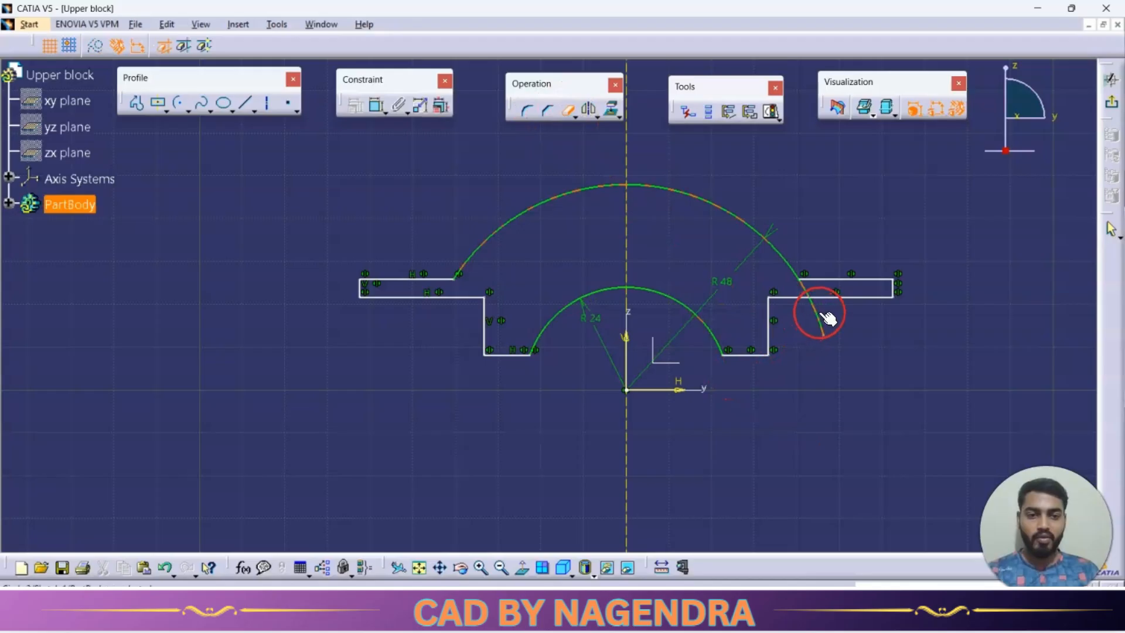
click(821, 319)
click(809, 287)
click(844, 368)
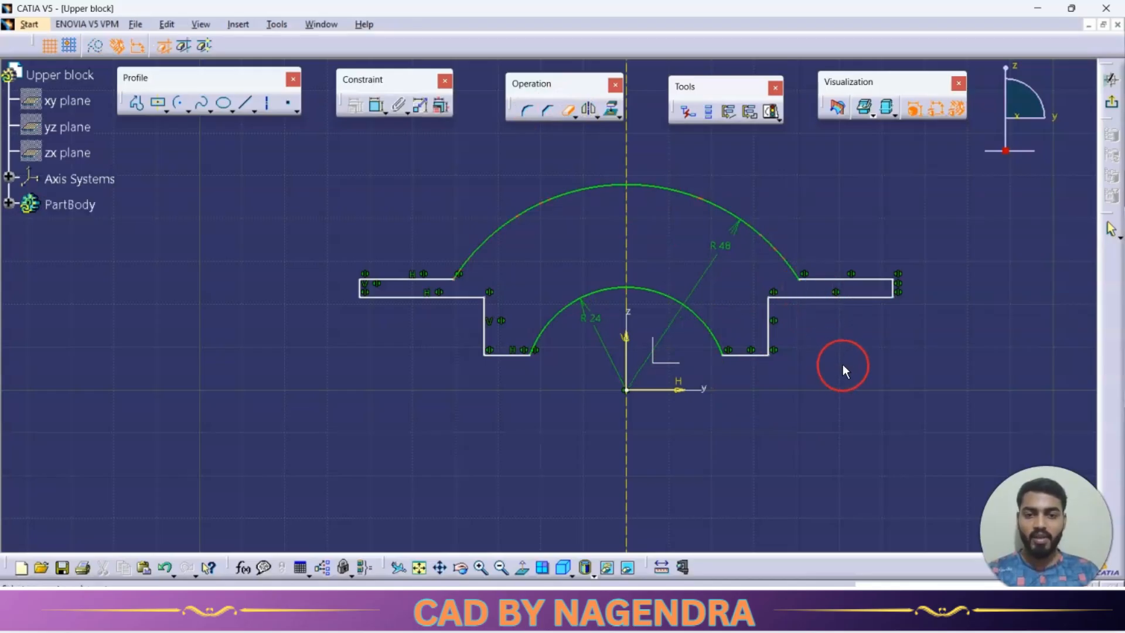
Dimension the foot line's height above the horizontal axis at 8 mm, following the cap's front view in the reference drawing.
click(372, 109)
click(365, 230)
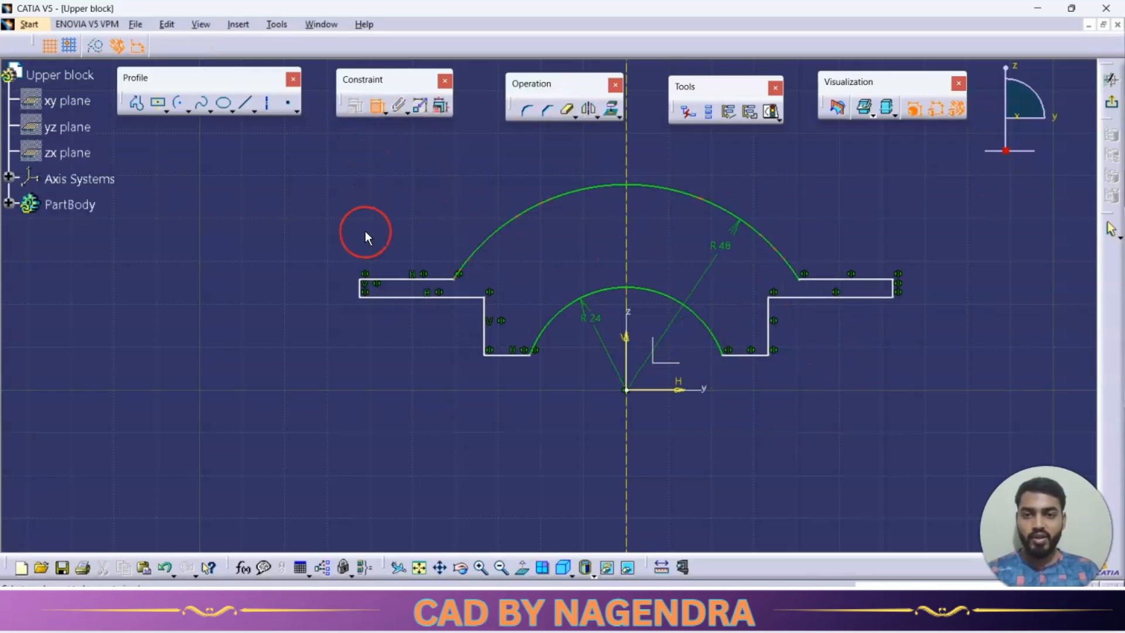
key(alt+Tab)
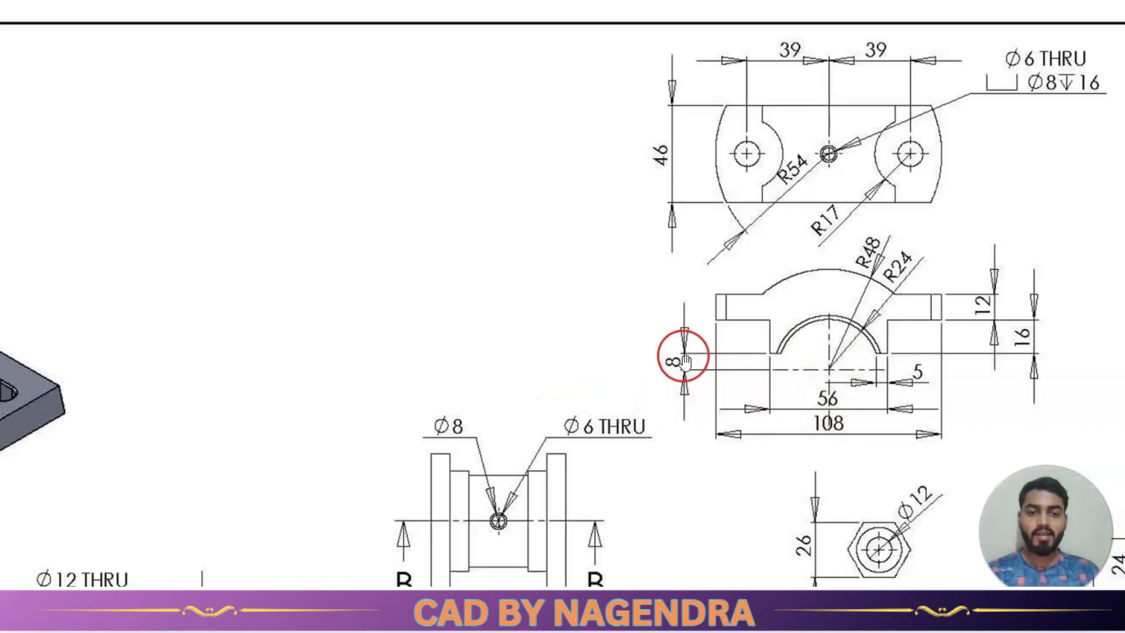
key(alt+Tab)
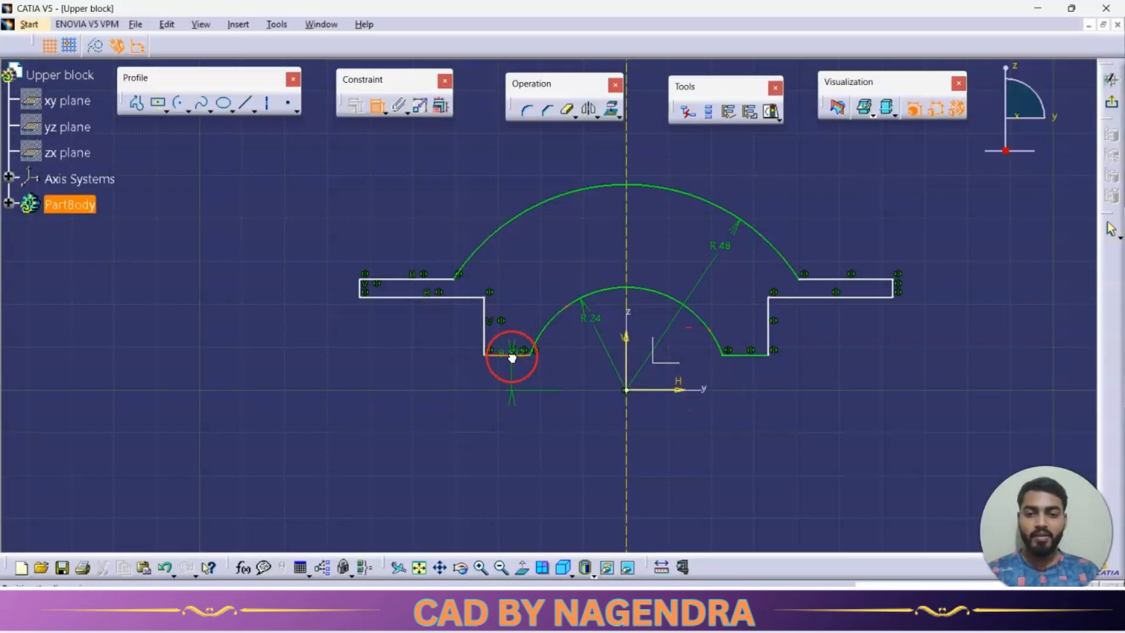
click(447, 369)
double_click(445, 364)
text(8mm)
key(Return)
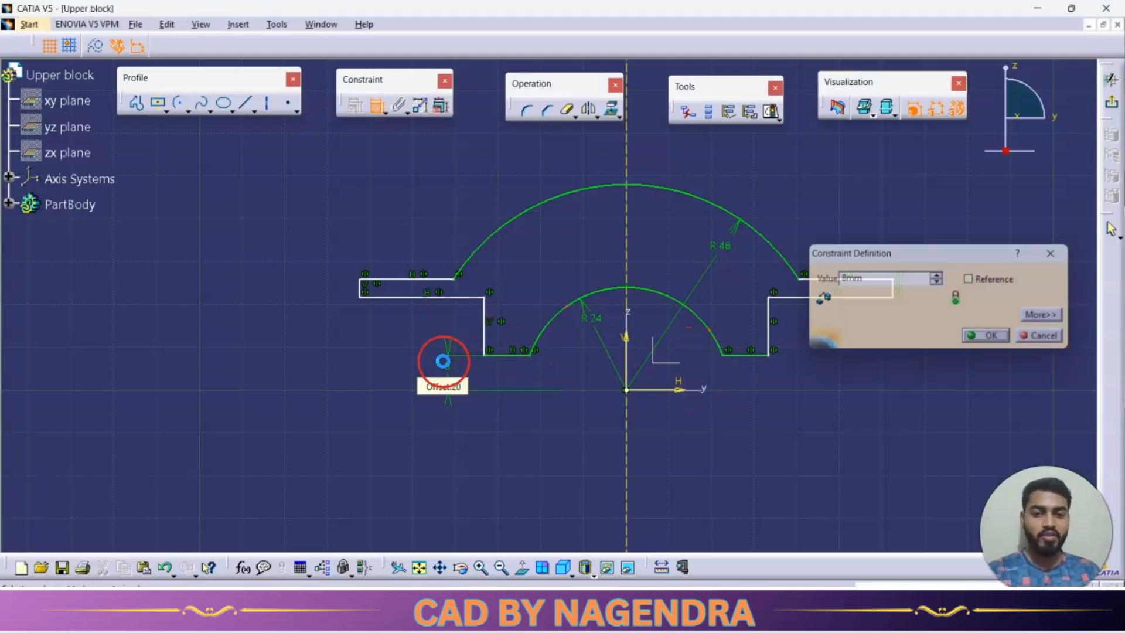
Check the reference drawing and set the distance between the two vertical step lines to 56 mm.
key(alt+Tab)
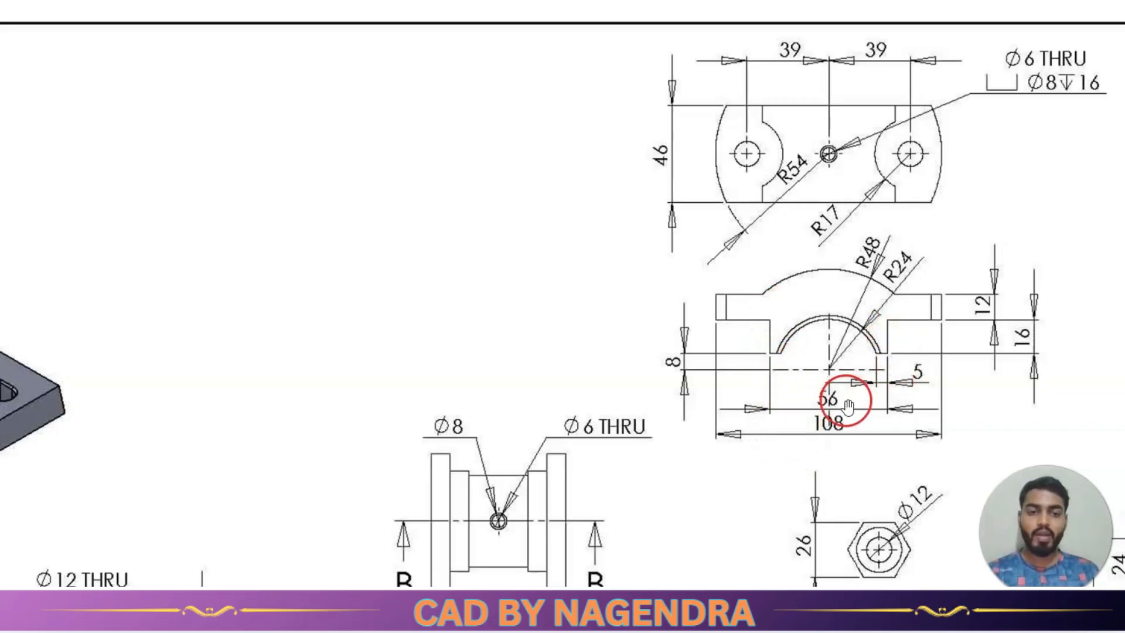
key(alt+Tab)
click(494, 332)
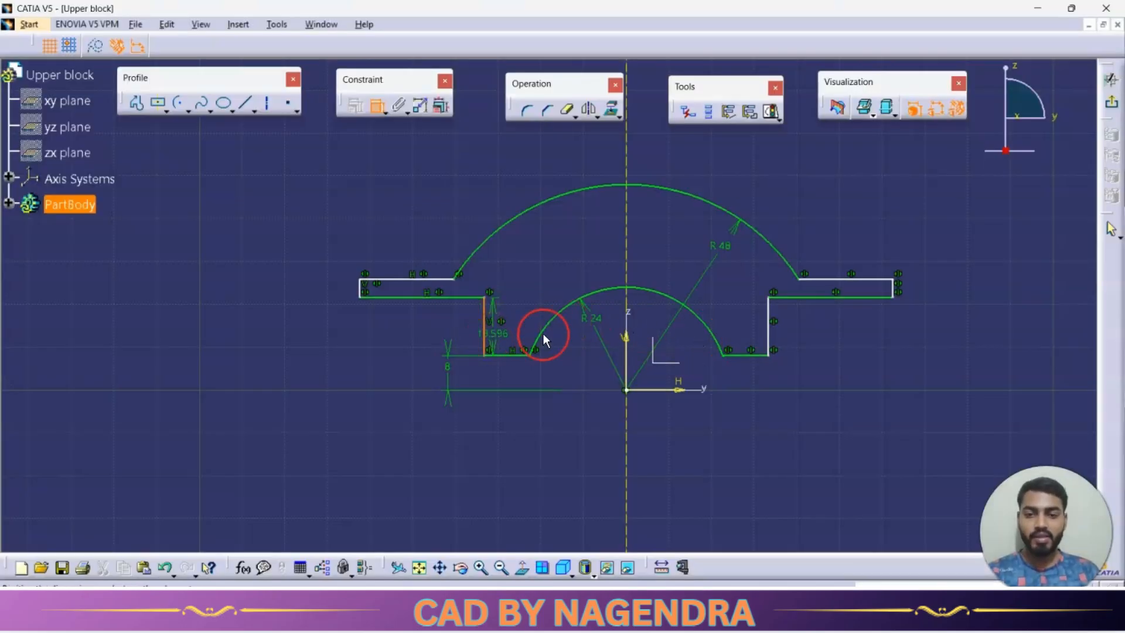
click(769, 328)
click(713, 409)
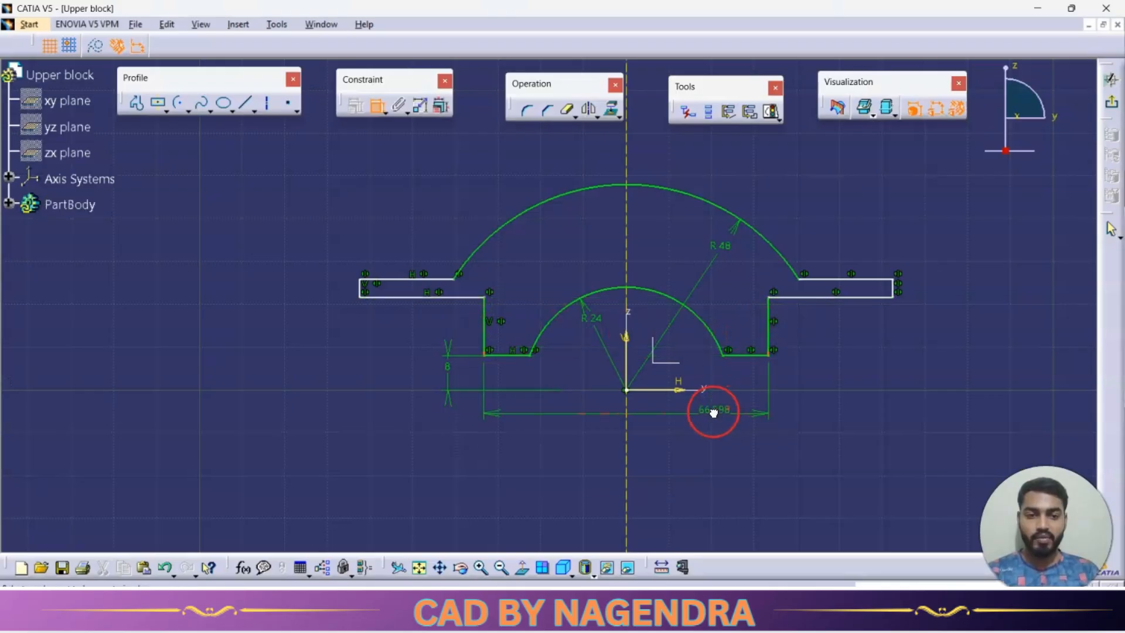
double_click(714, 409)
text(56)
key(Return)
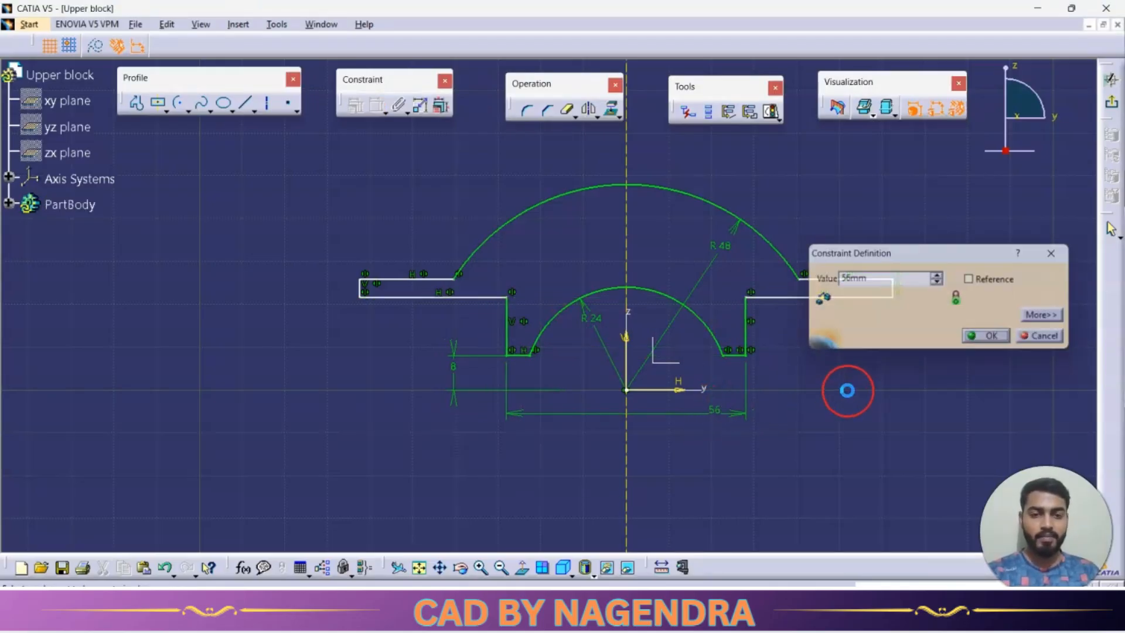
Check the heights in the reference drawing, then set the vertical step height to 16 mm and the flange thickness to 12 mm.
key(alt+Tab)
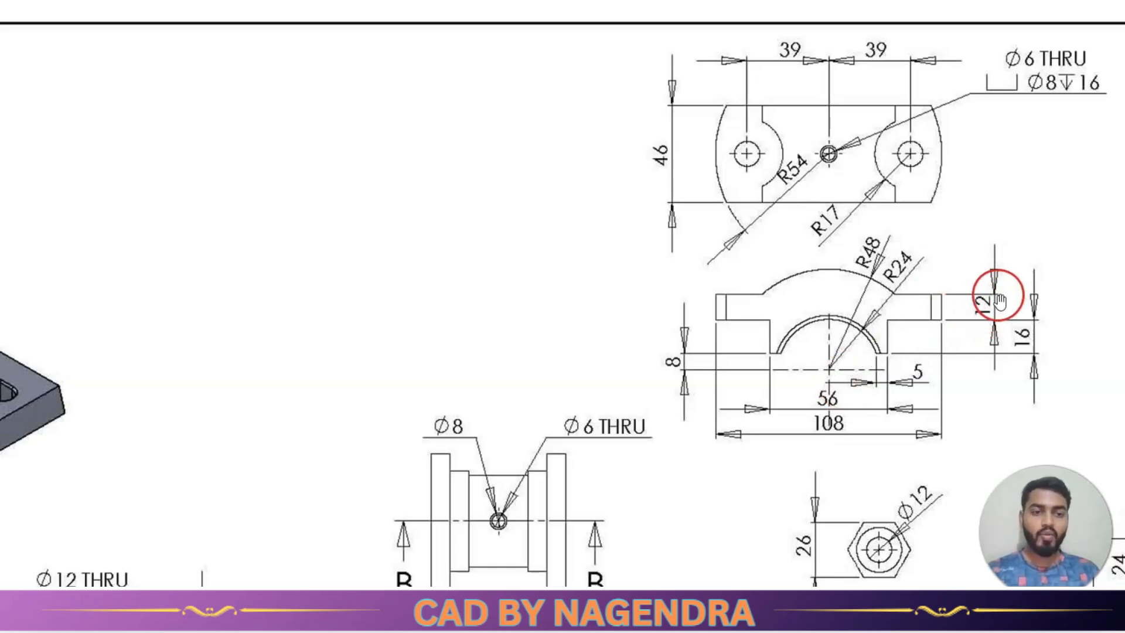
key(alt+Tab)
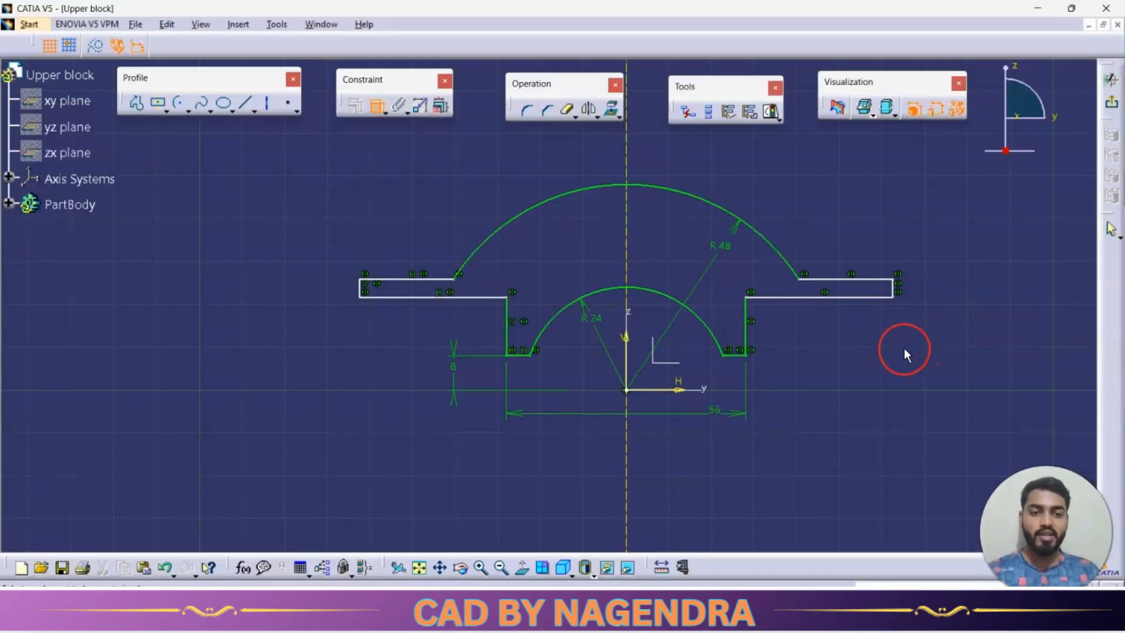
click(750, 342)
double_click(790, 337)
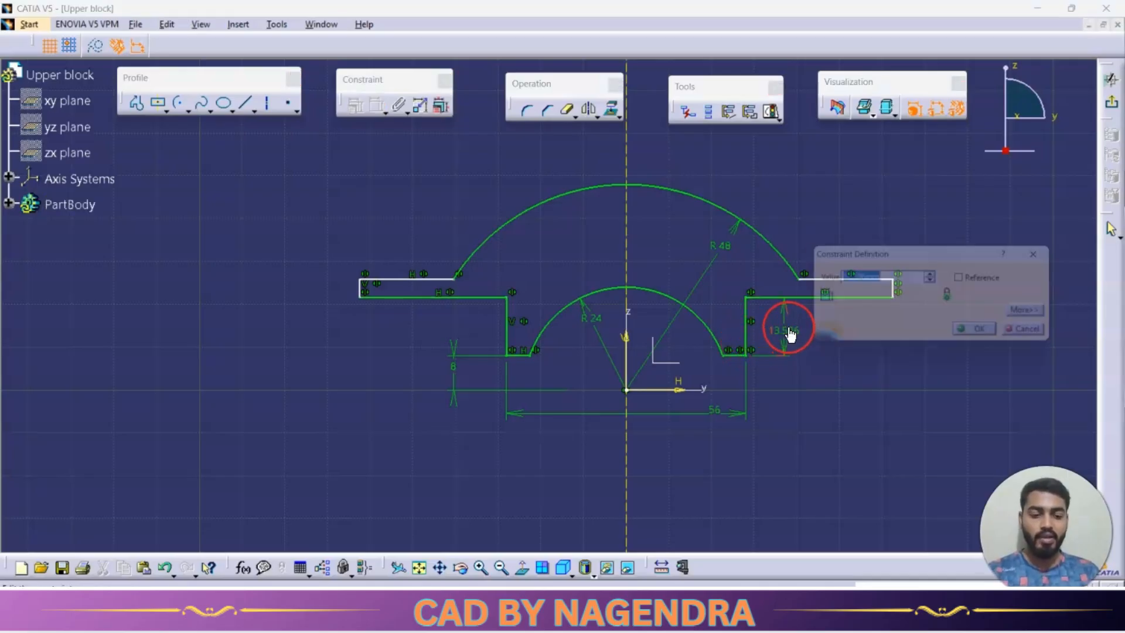
text(16)
key(Return)
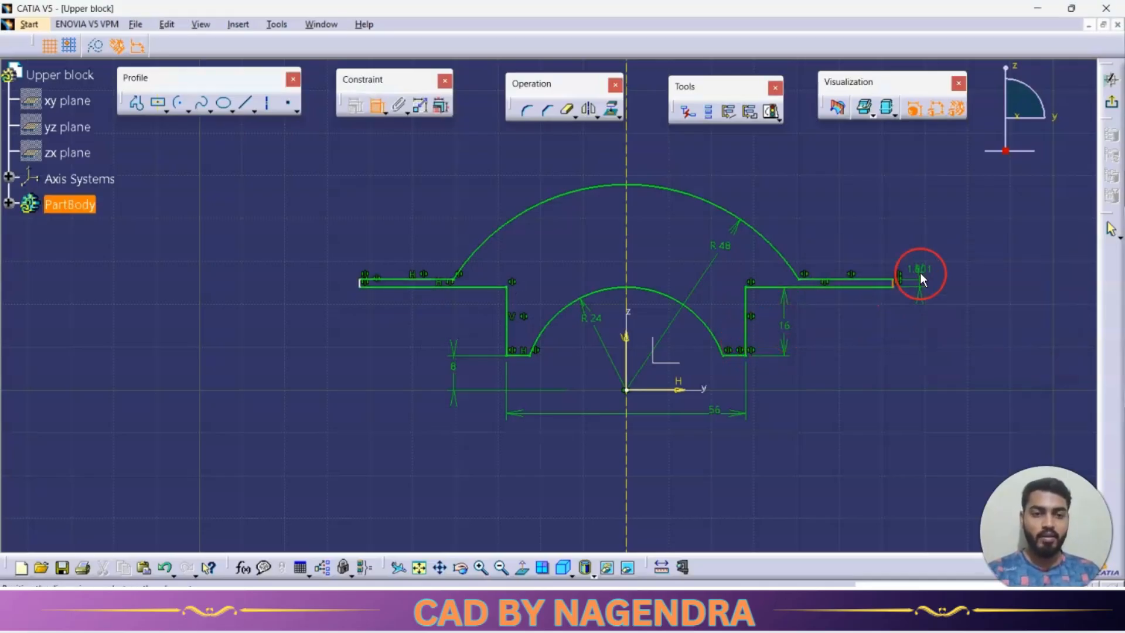
double_click(918, 271)
text(12)
key(Return)
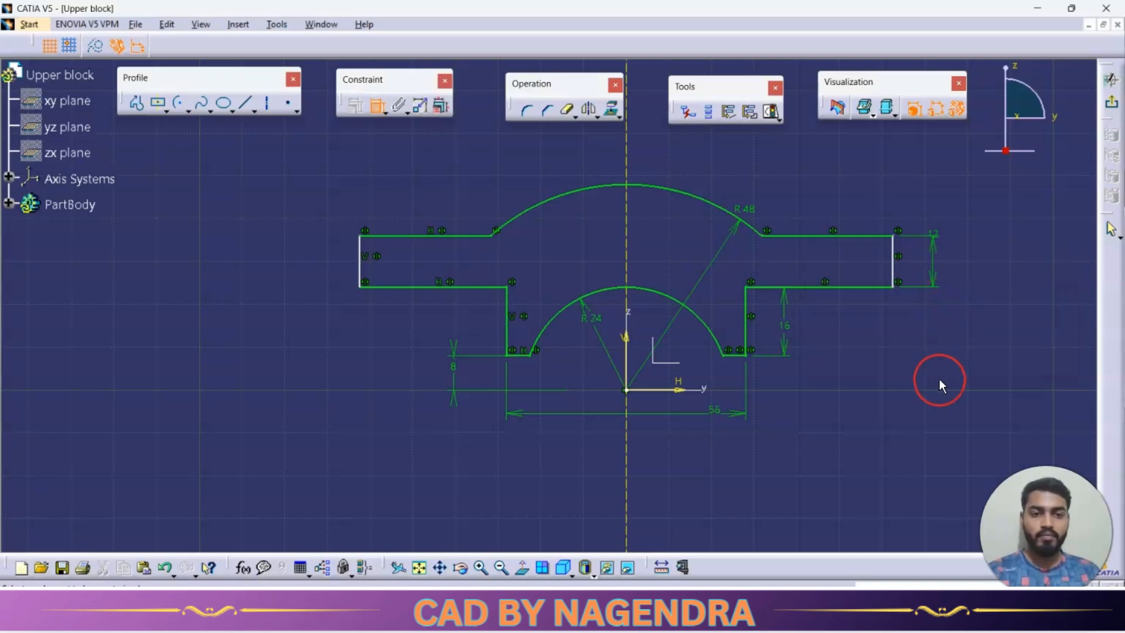
Check the overall width in the reference drawing and set the distance between the flange end lines to 108 mm.
key(alt+Tab)
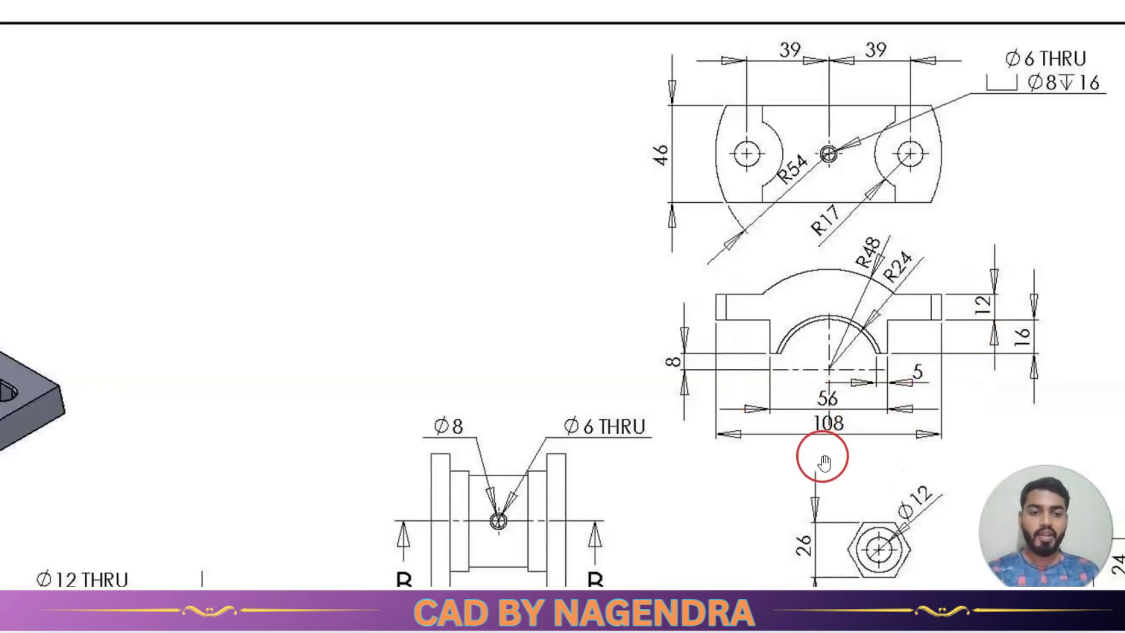
key(alt+Tab)
click(365, 271)
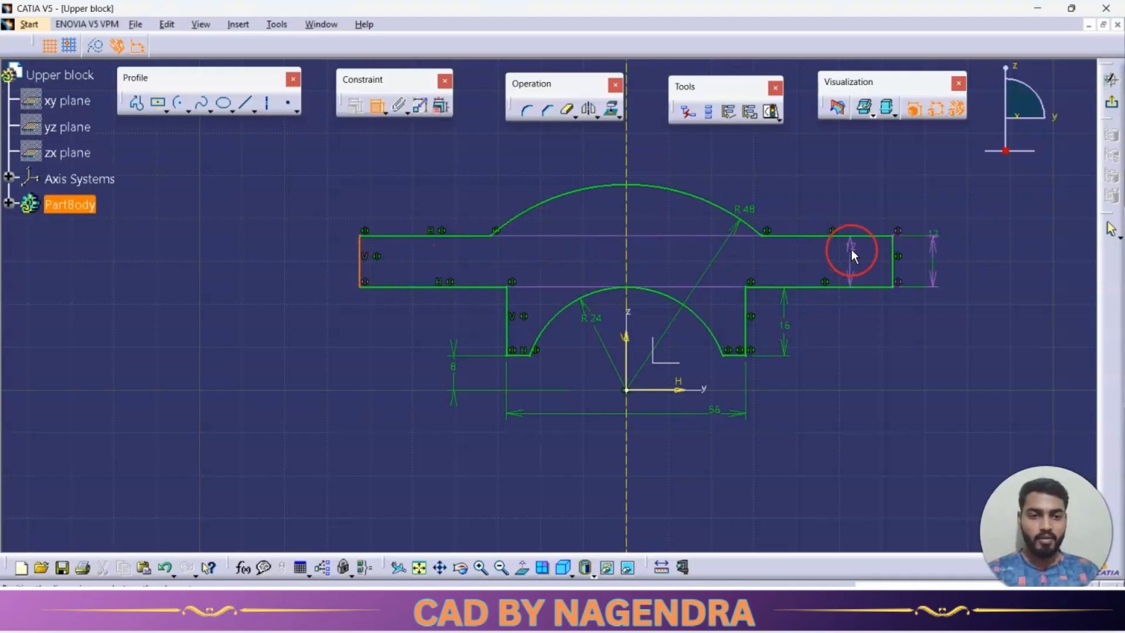
click(889, 262)
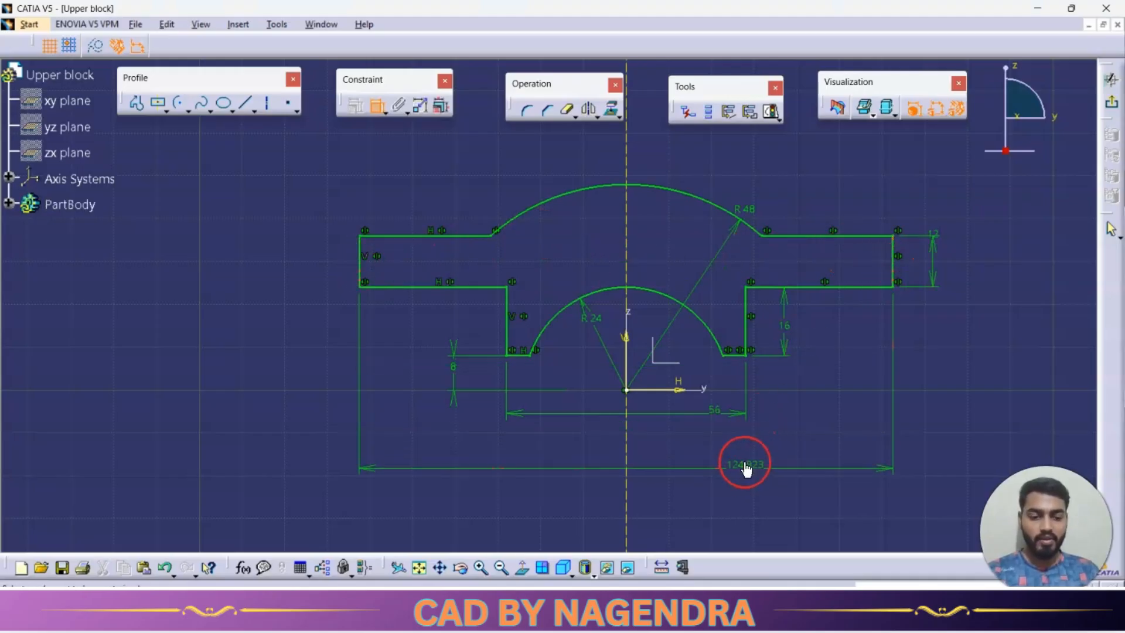
double_click(745, 467)
text(108mm)
key(Return)
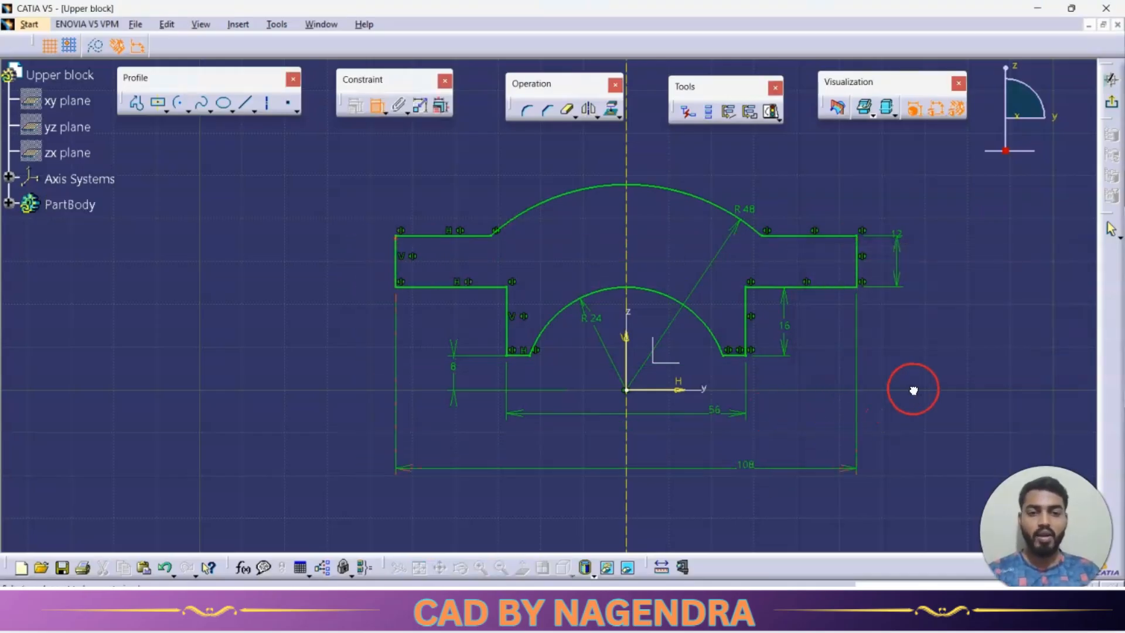
Exit the sketch and pad the profile with mirrored extent and a length of 46/2 mm, taken from the drawing's plan view.
click(1113, 104)
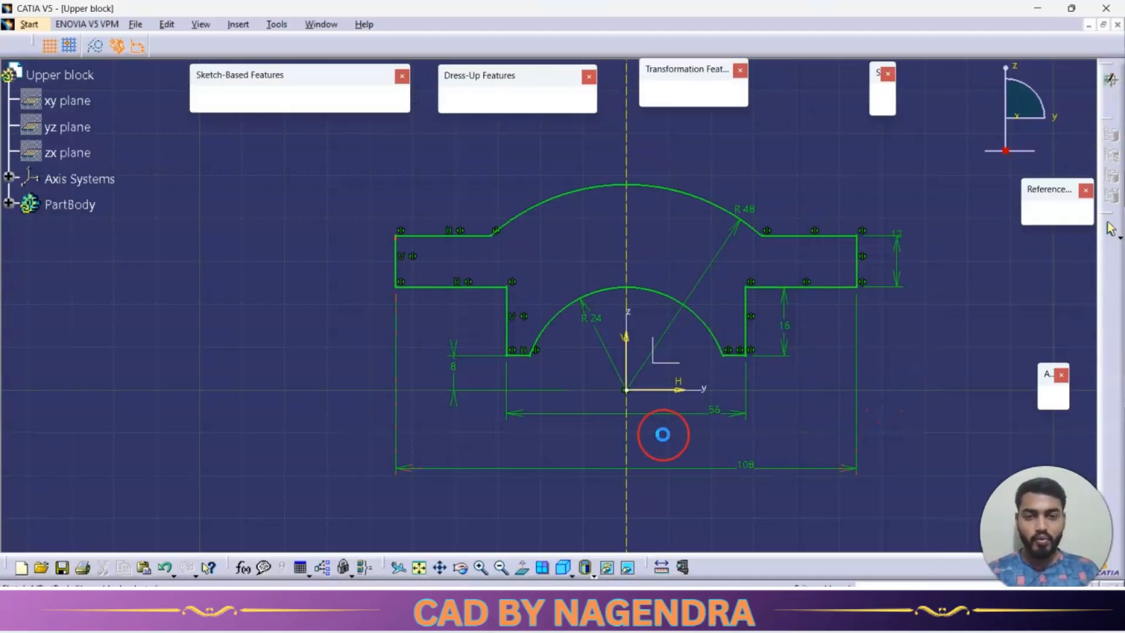
click(210, 102)
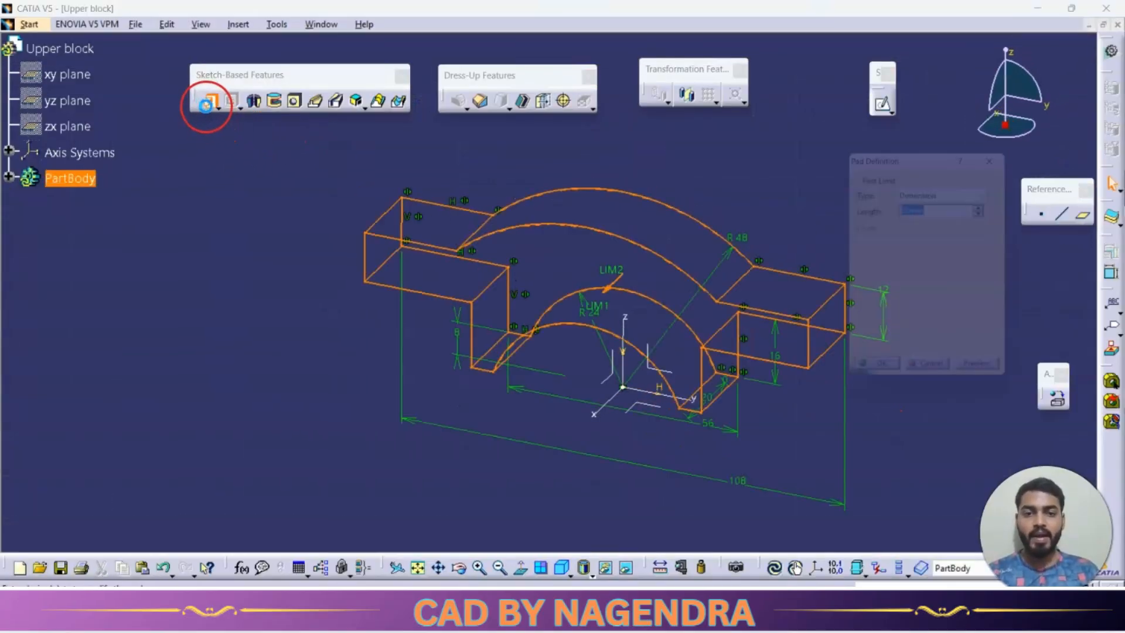
click(859, 316)
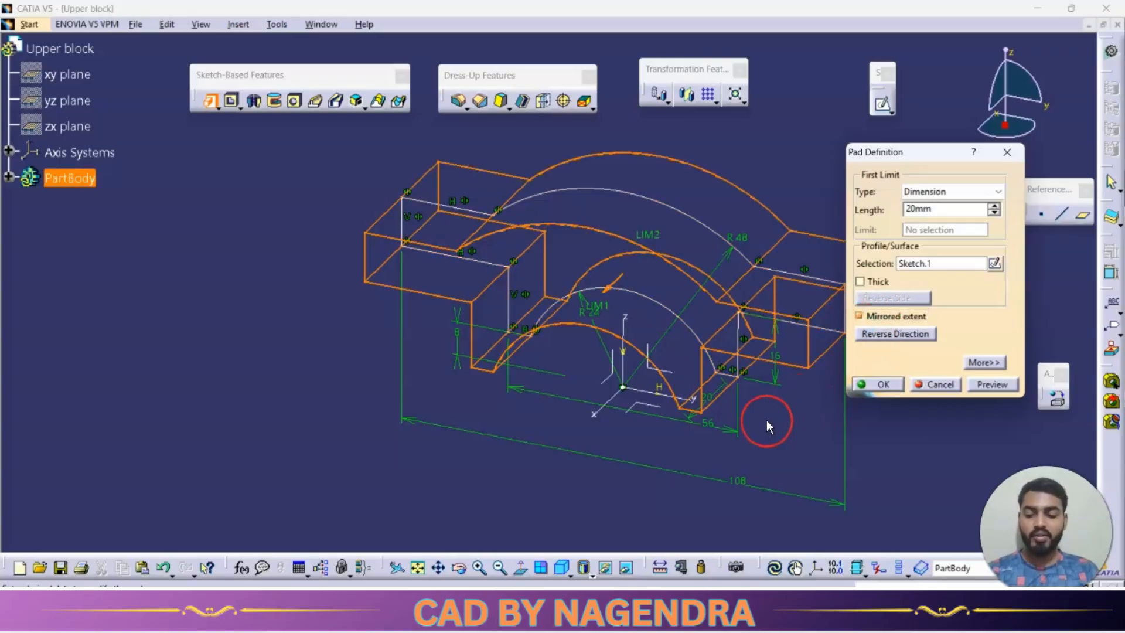
key(alt+Tab)
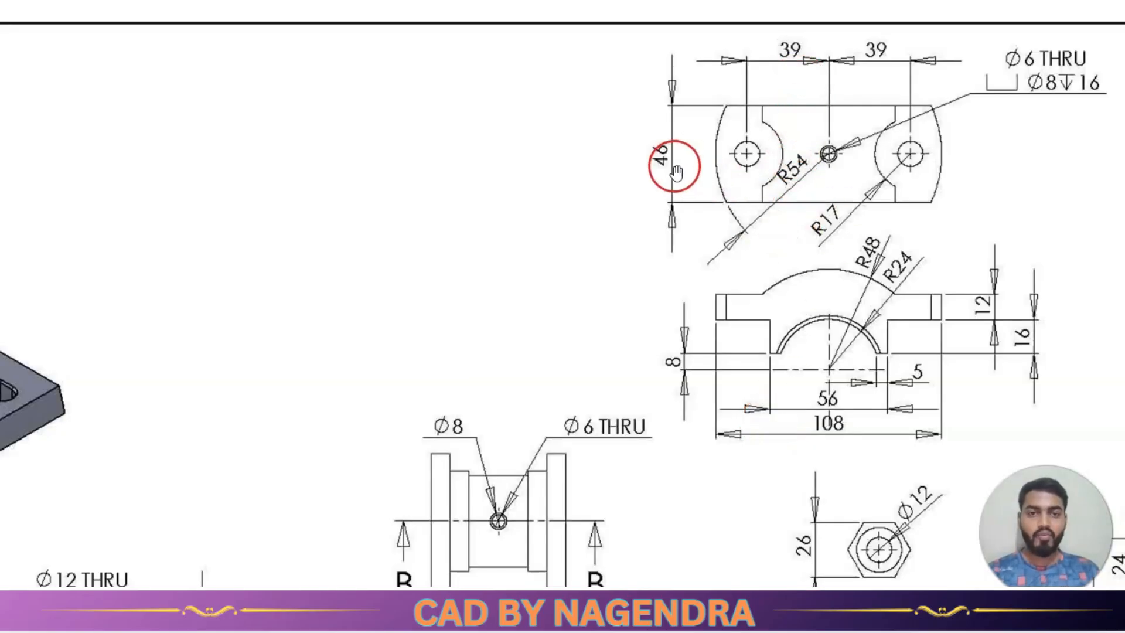
key(alt+Tab)
double_click(952, 212)
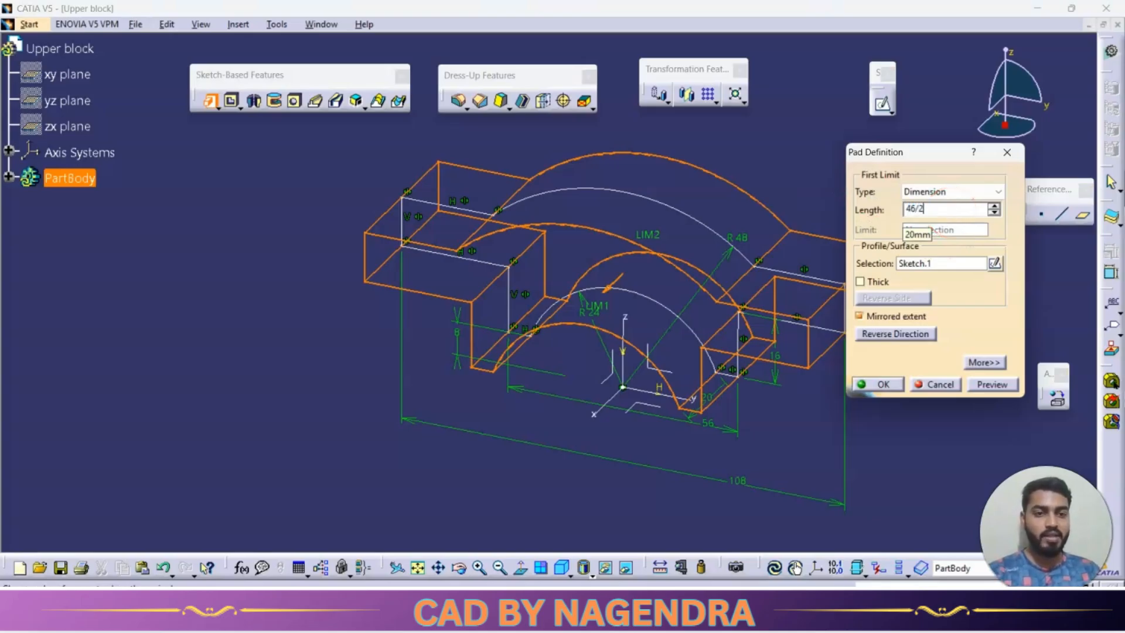
key(Return)
click(666, 459)
Examine the padded block's flanges against the rounded ends and radii in the reference drawing's plan view.
middle_drag(590, 436, 585, 482)
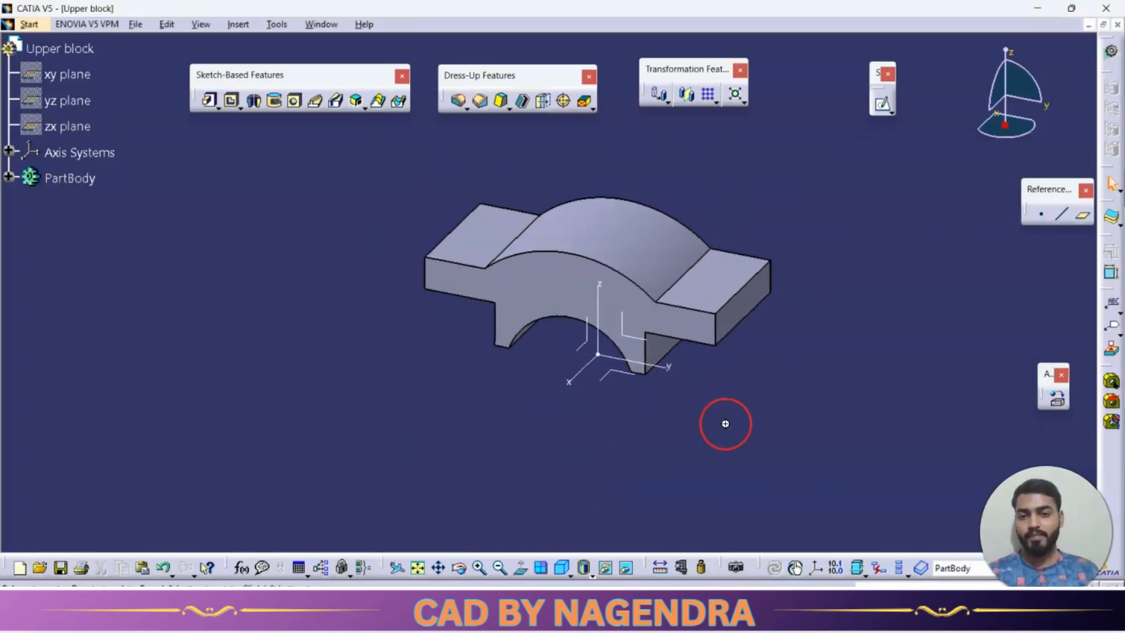
middle_drag(726, 423, 618, 469)
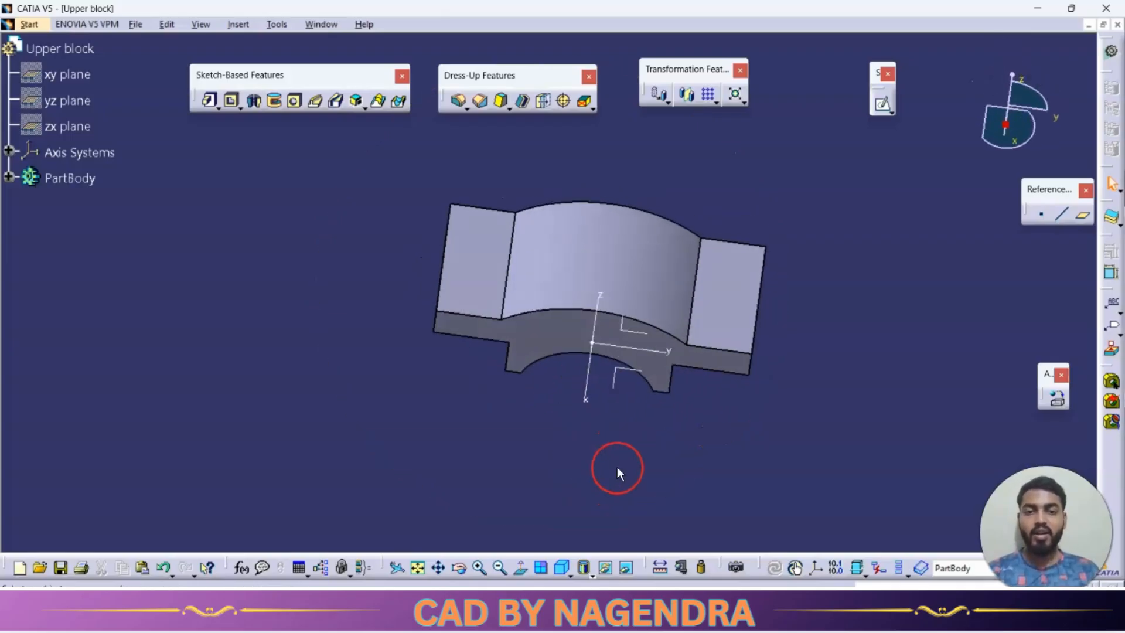
key(alt+Tab)
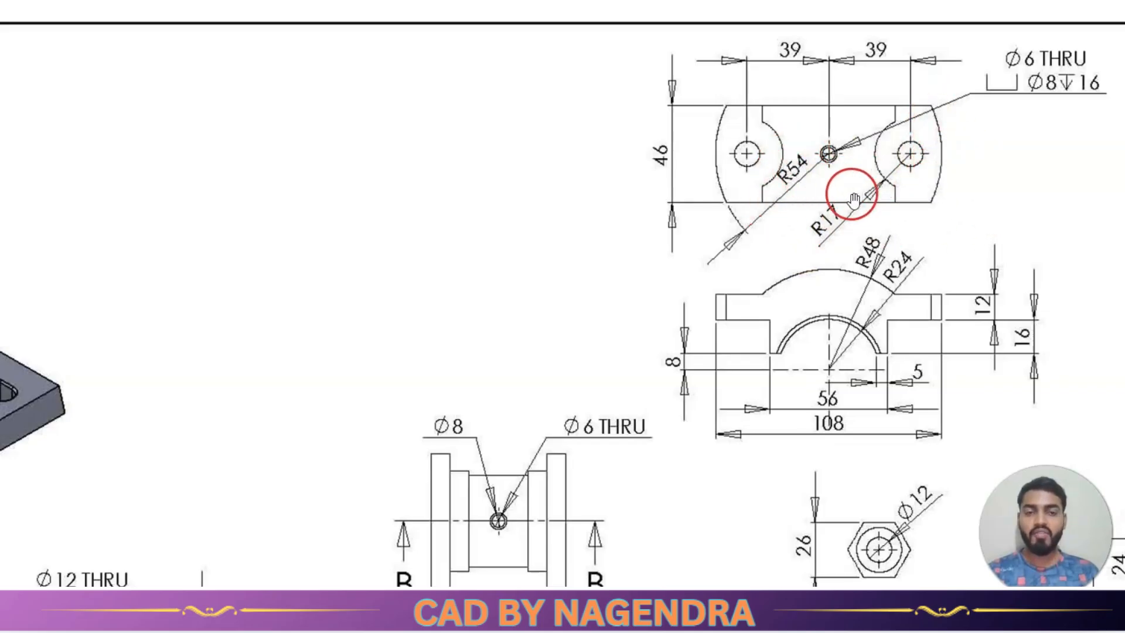
key(alt+Tab)
mouse_move(698, 351)
middle_down()
mouse_move(636, 402)
mouse_move(634, 426)
middle_up()
scroll(634, 427, down, 1)
click(746, 255)
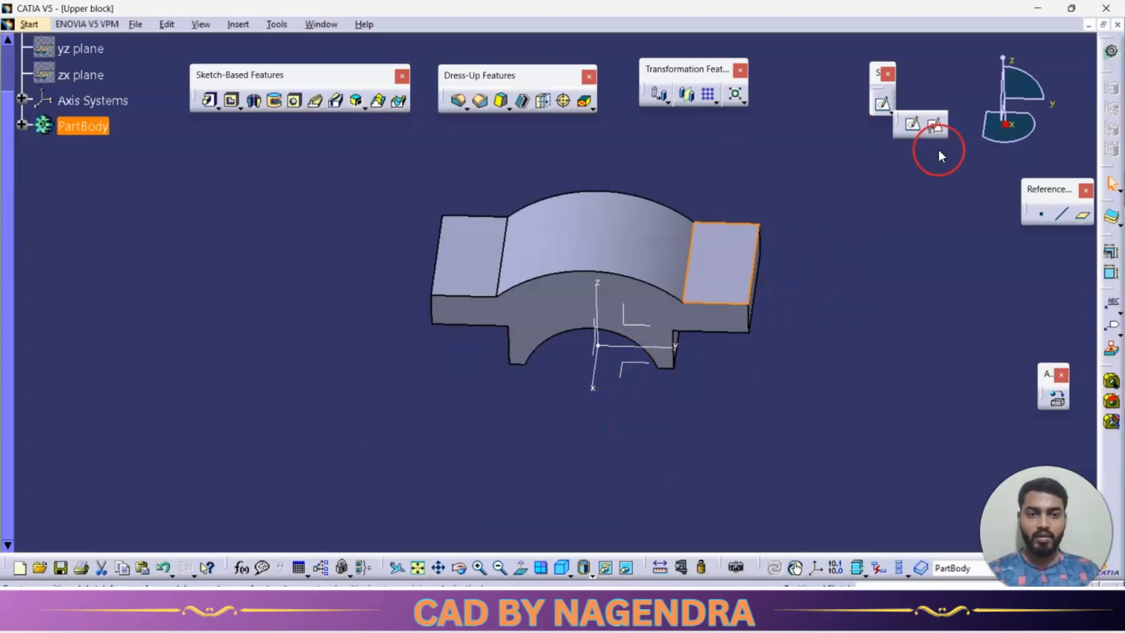
key(alt+Tab)
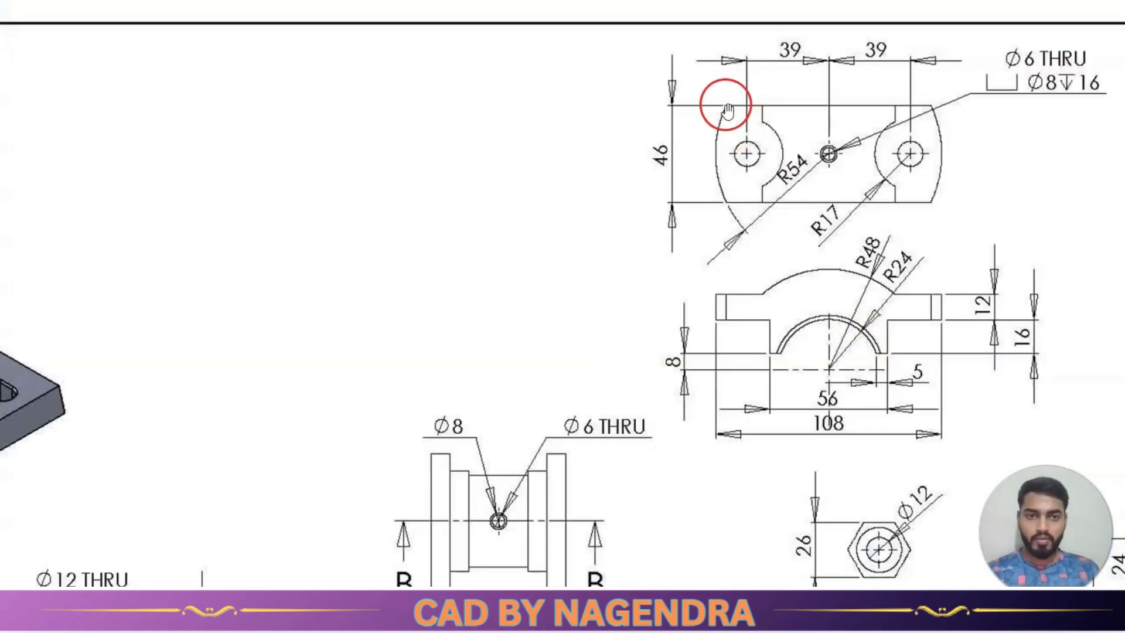
key(alt+Tab)
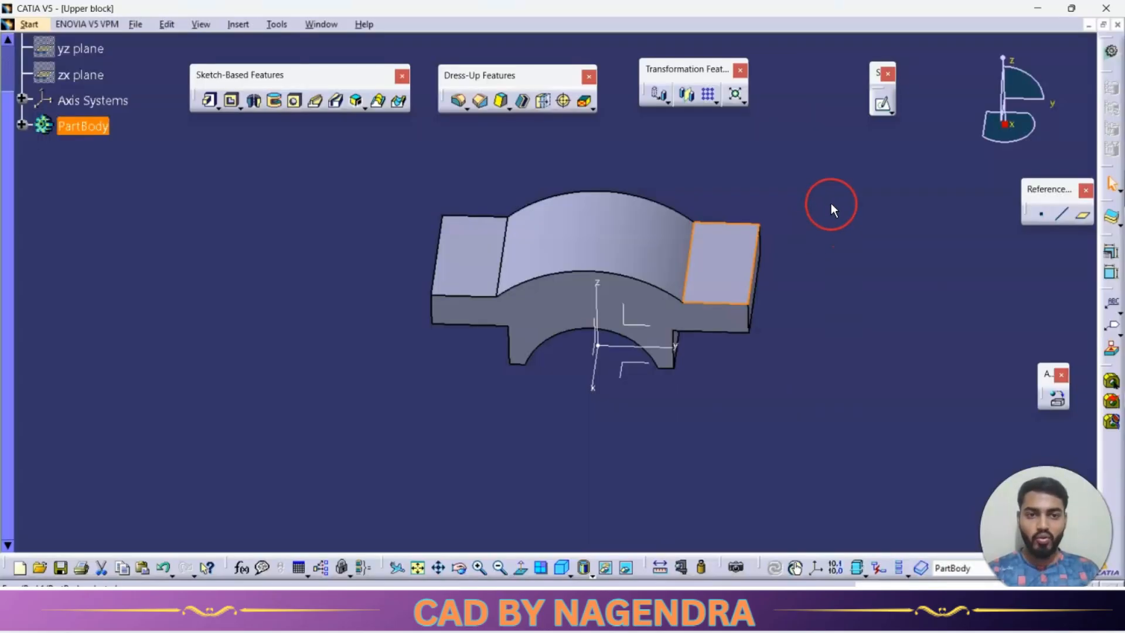
click(808, 166)
click(459, 104)
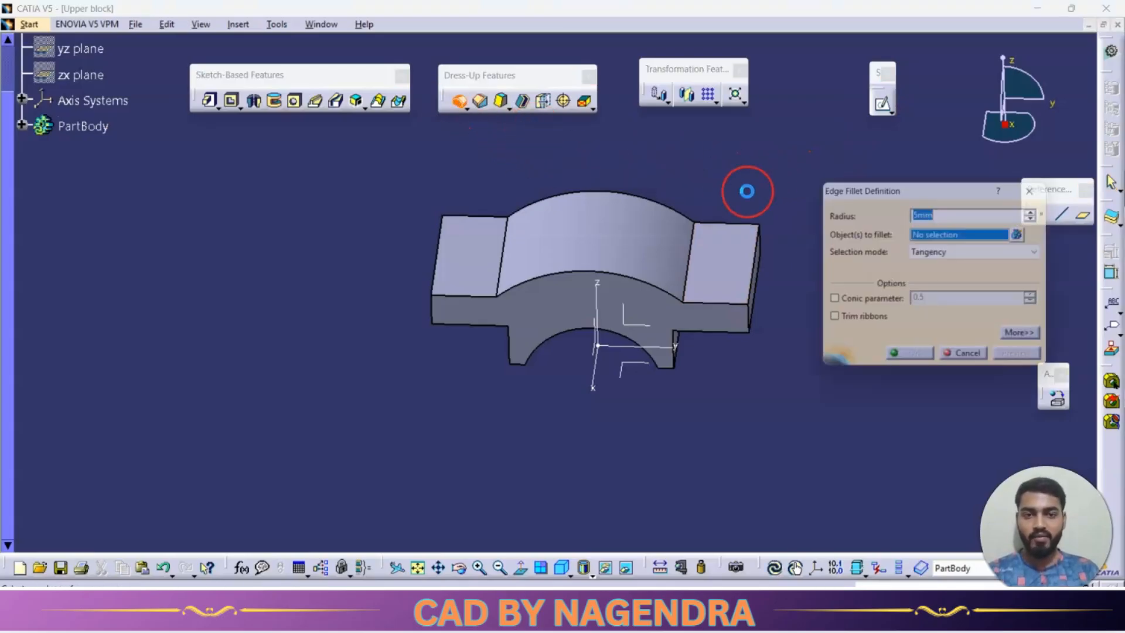
middle_drag(718, 389, 764, 264)
click(739, 242)
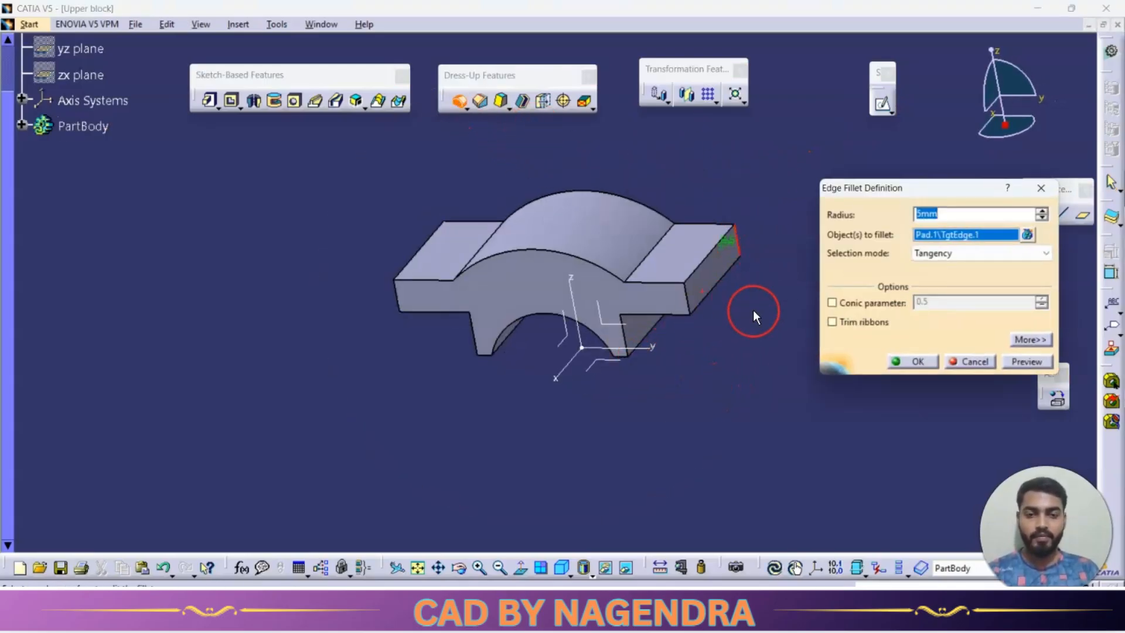
click(457, 340)
click(401, 301)
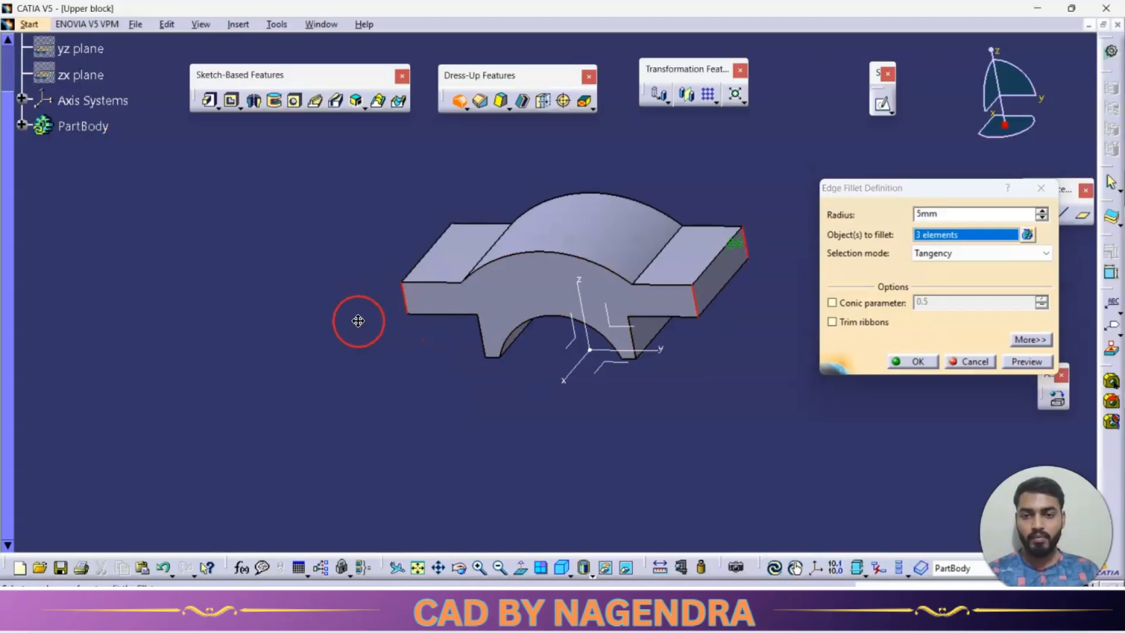
middle_drag(359, 322, 473, 375)
click(413, 270)
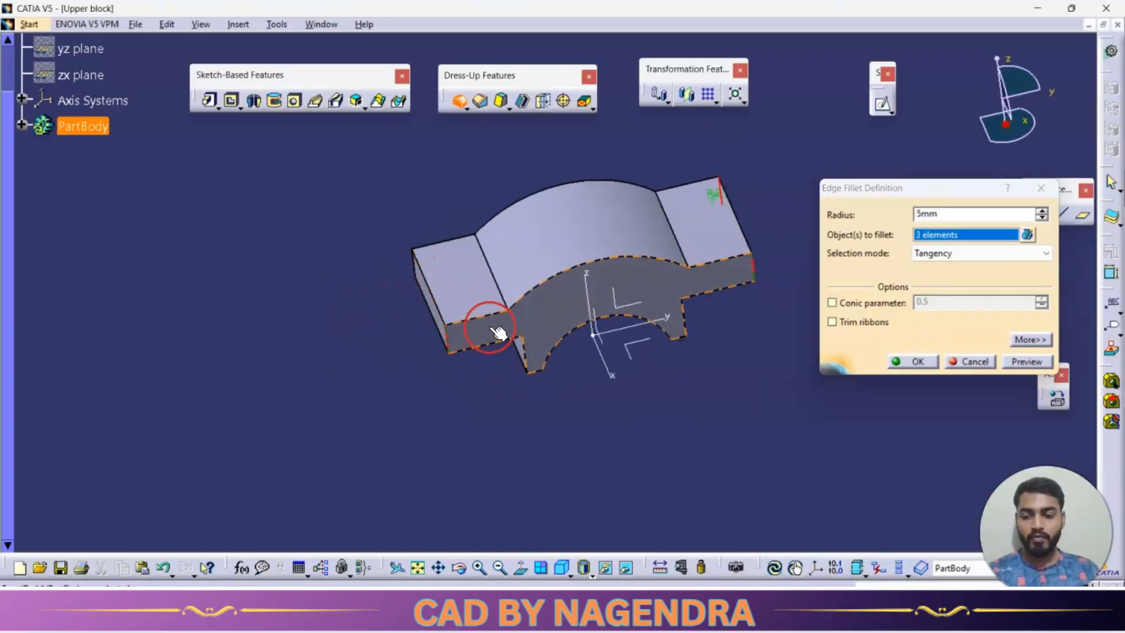
key(Escape)
Check the flange end radius in the reference drawing and open a positioned sketch on the flange's top face.
key(alt+Tab)
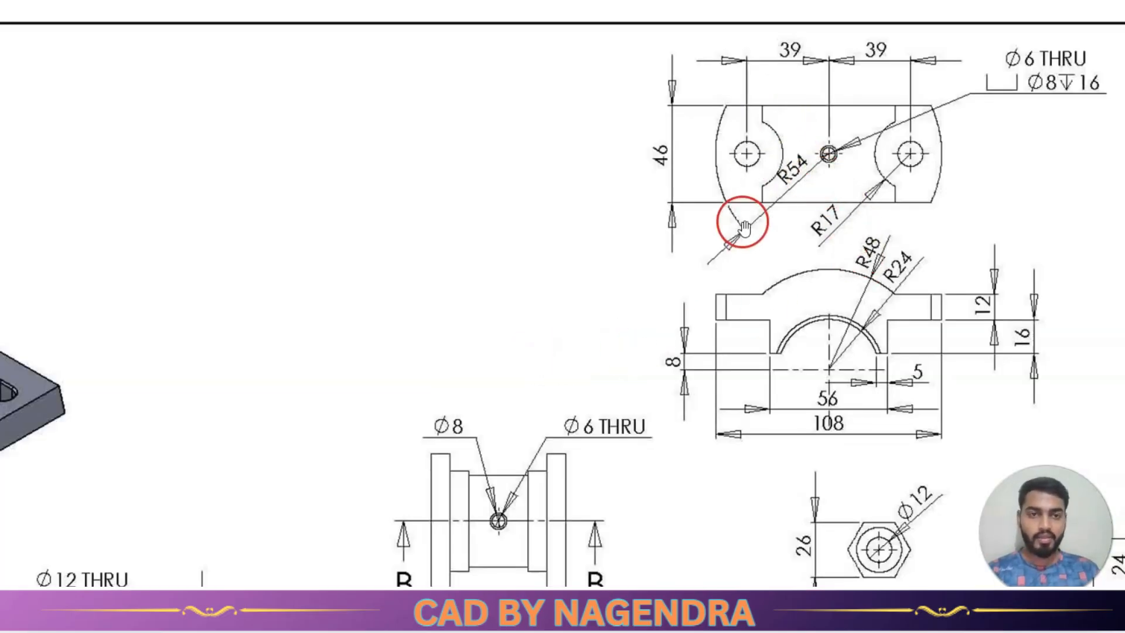
key(alt+Tab)
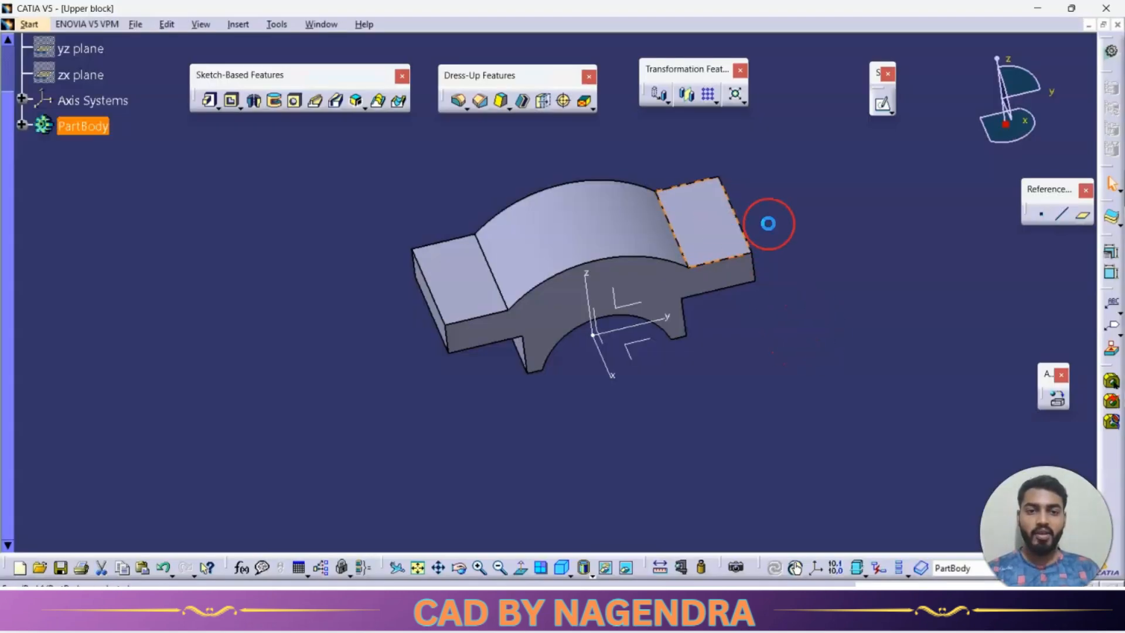
click(891, 113)
click(934, 128)
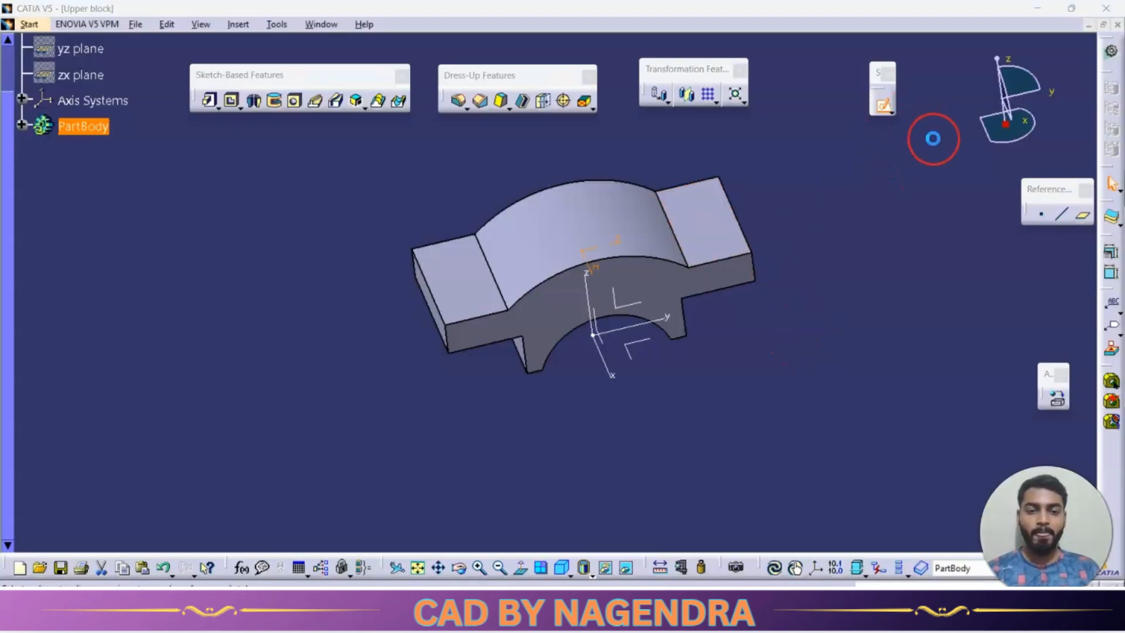
click(782, 347)
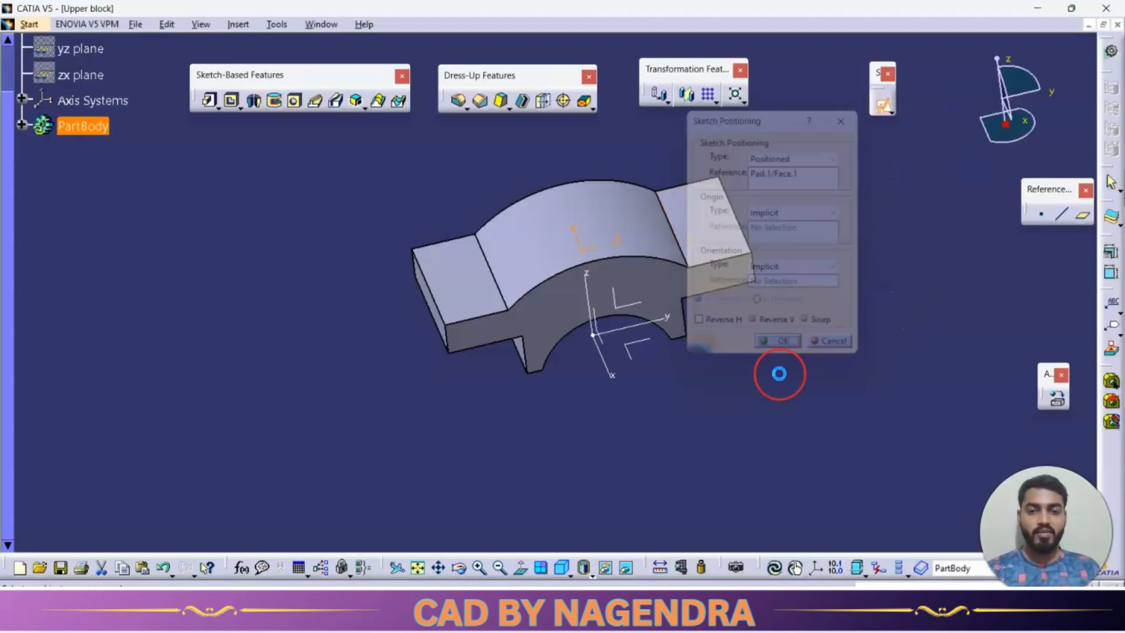
ctrl+middle_drag(730, 430, 728, 416)
key(alt+Tab)
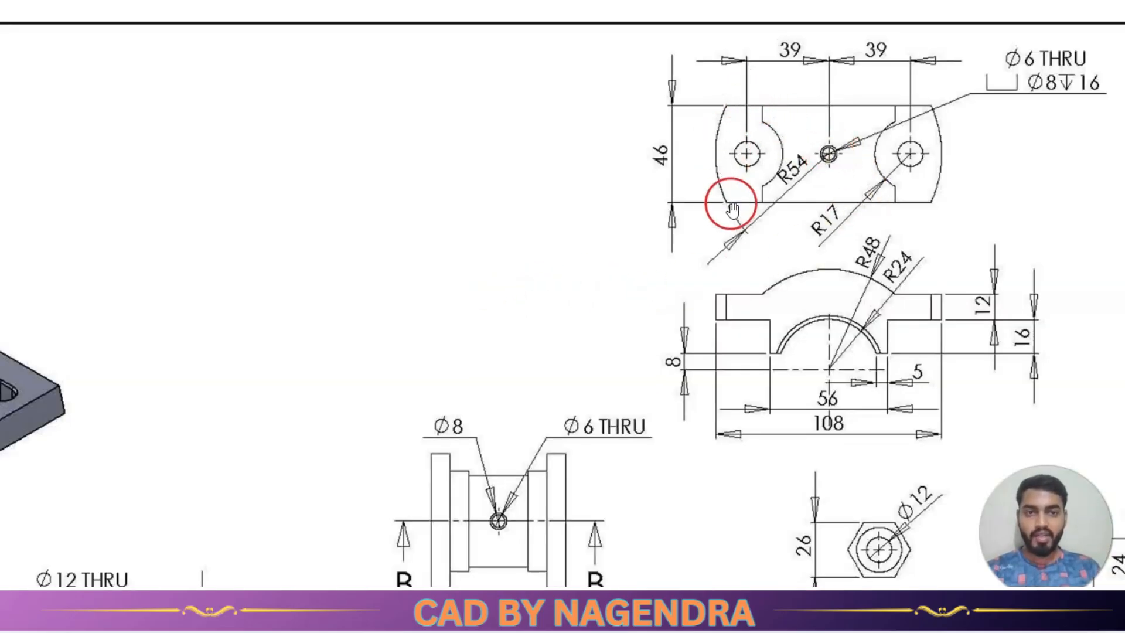
key(alt+Tab)
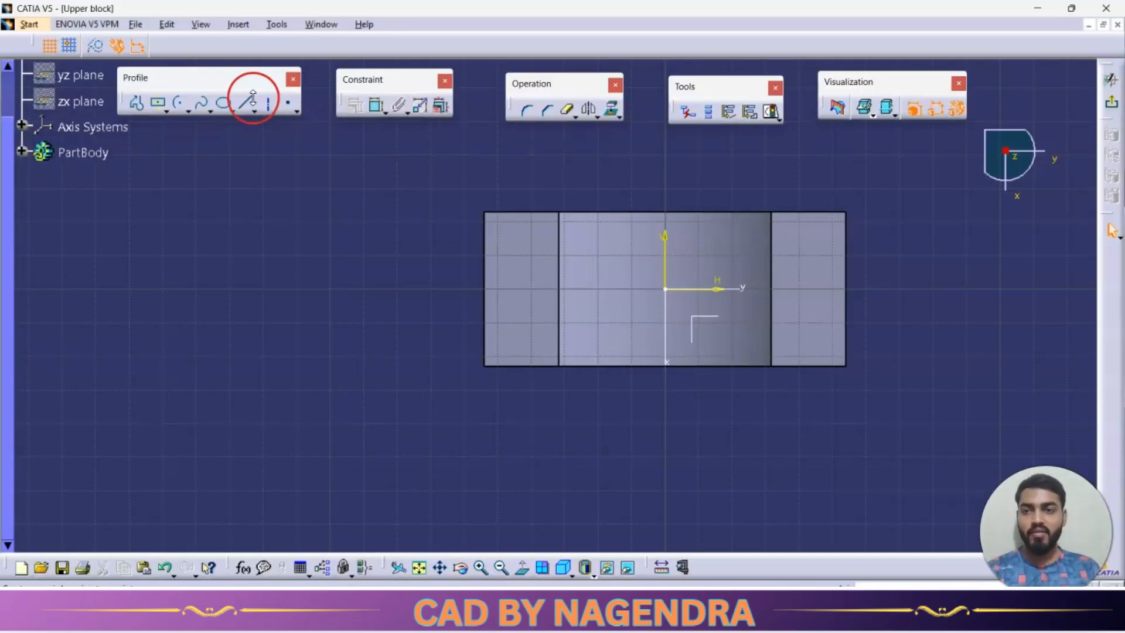
Sketch an arc centred on the origin across the flange at the negative-Y end and set its radius to 54 mm.
click(180, 110)
click(666, 287)
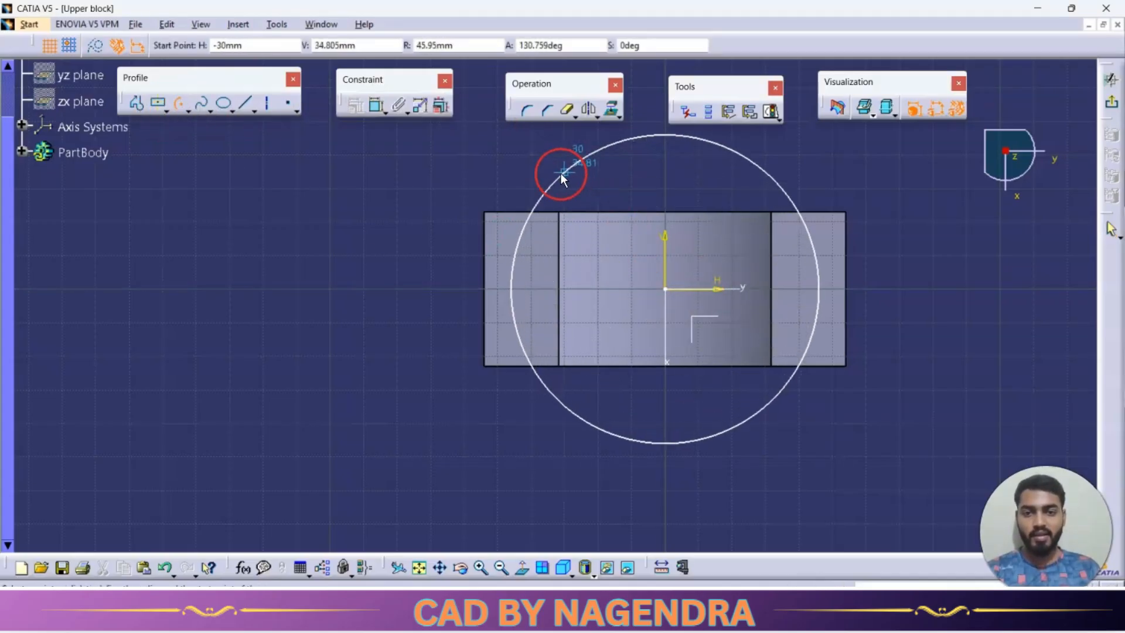
click(561, 173)
click(556, 404)
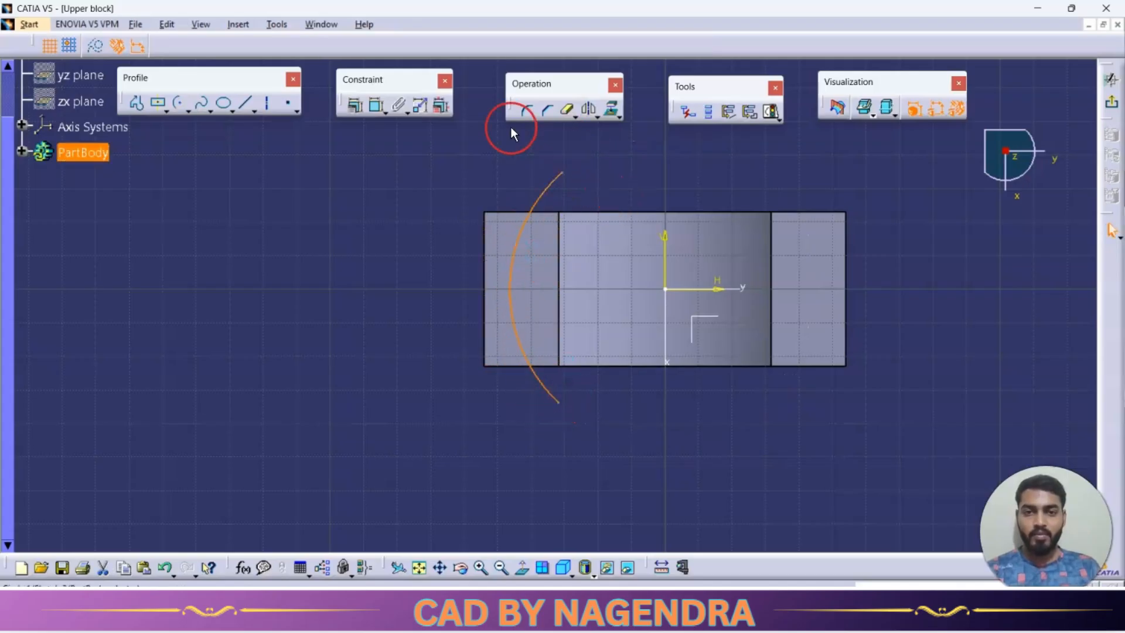
click(378, 107)
double_click(438, 253)
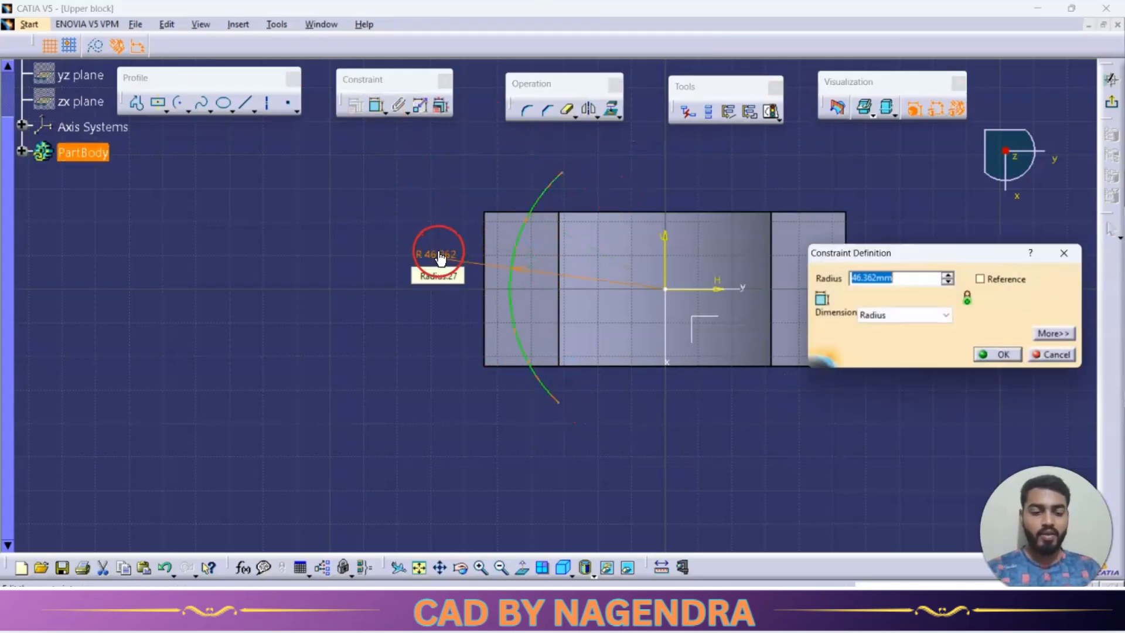
text(54)
key(Return)
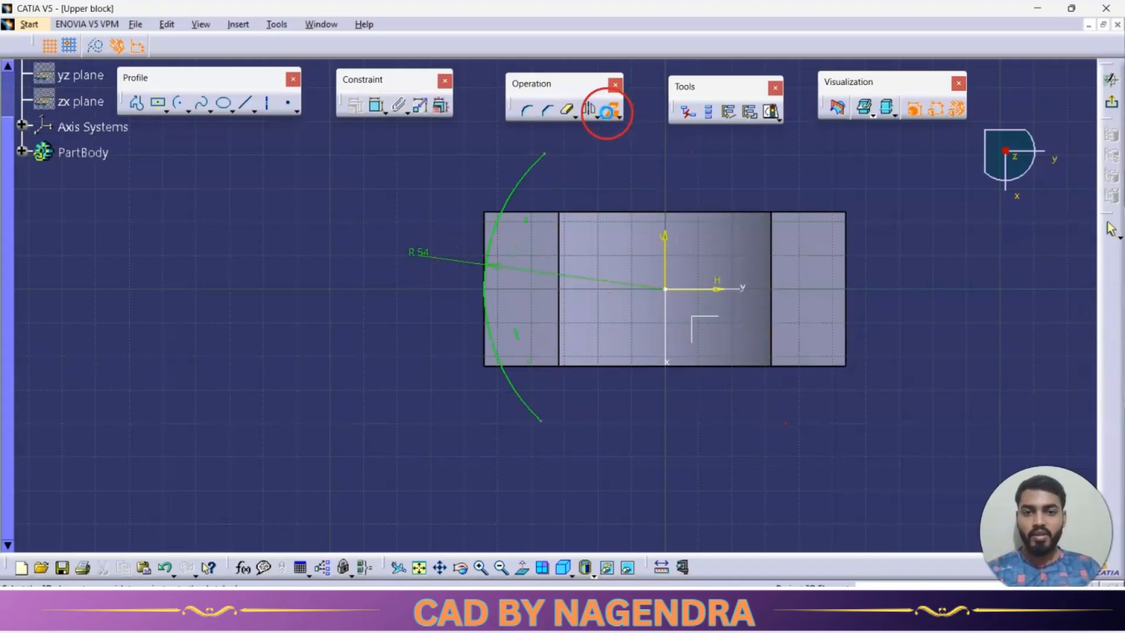
Project the flange's outer edges into the sketch and trim the arc and edge lines to a closed corner profile.
click(618, 115)
click(611, 111)
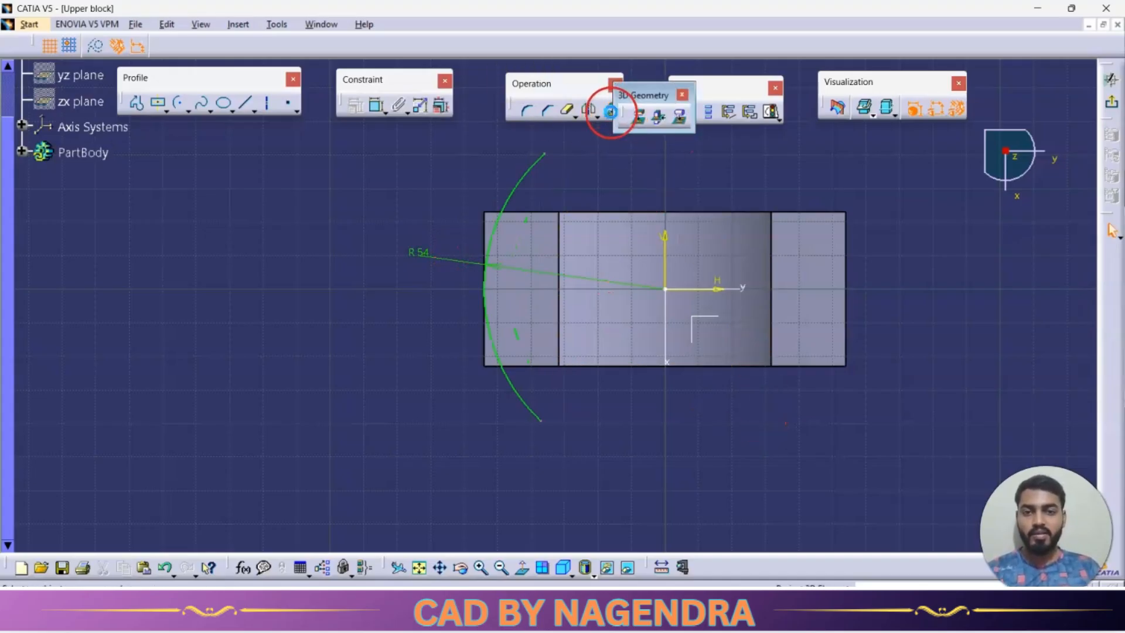
click(682, 95)
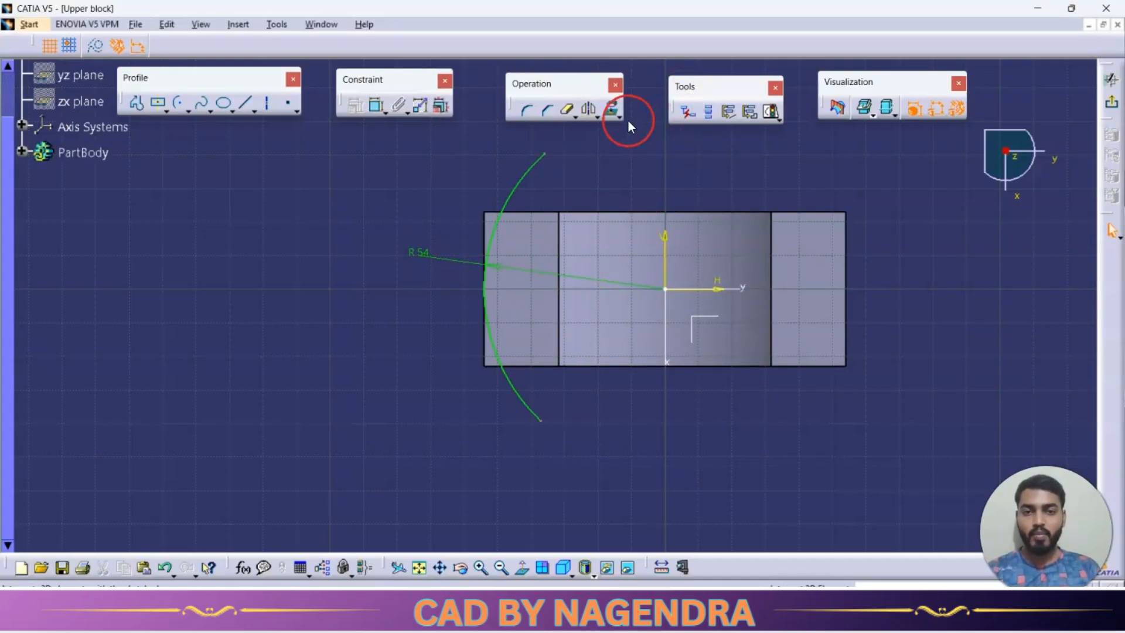
click(494, 237)
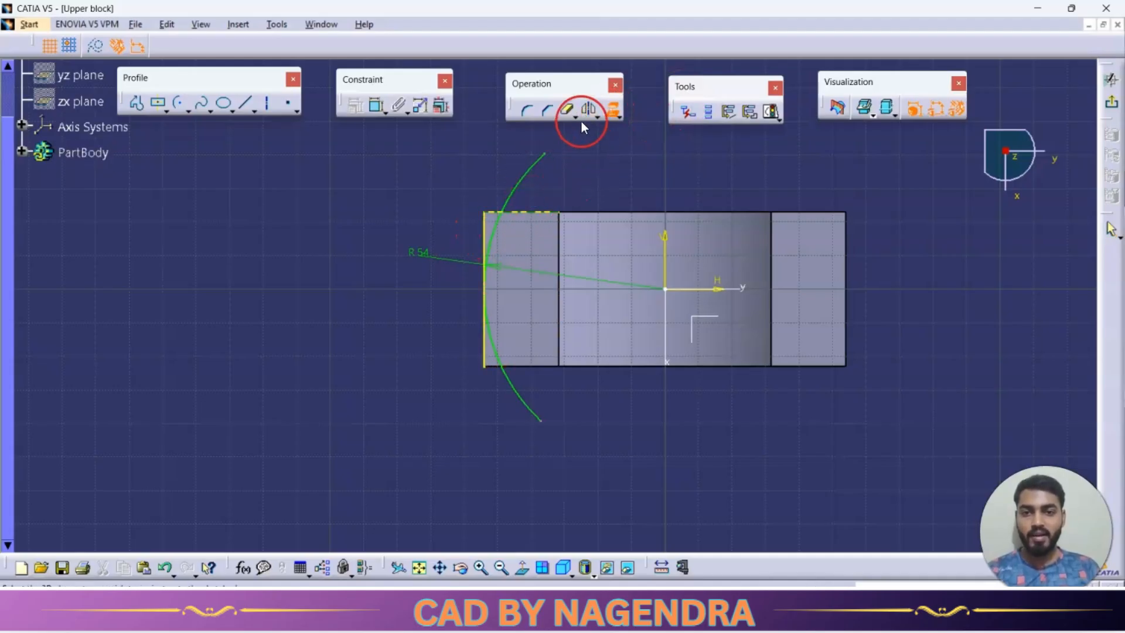
click(567, 107)
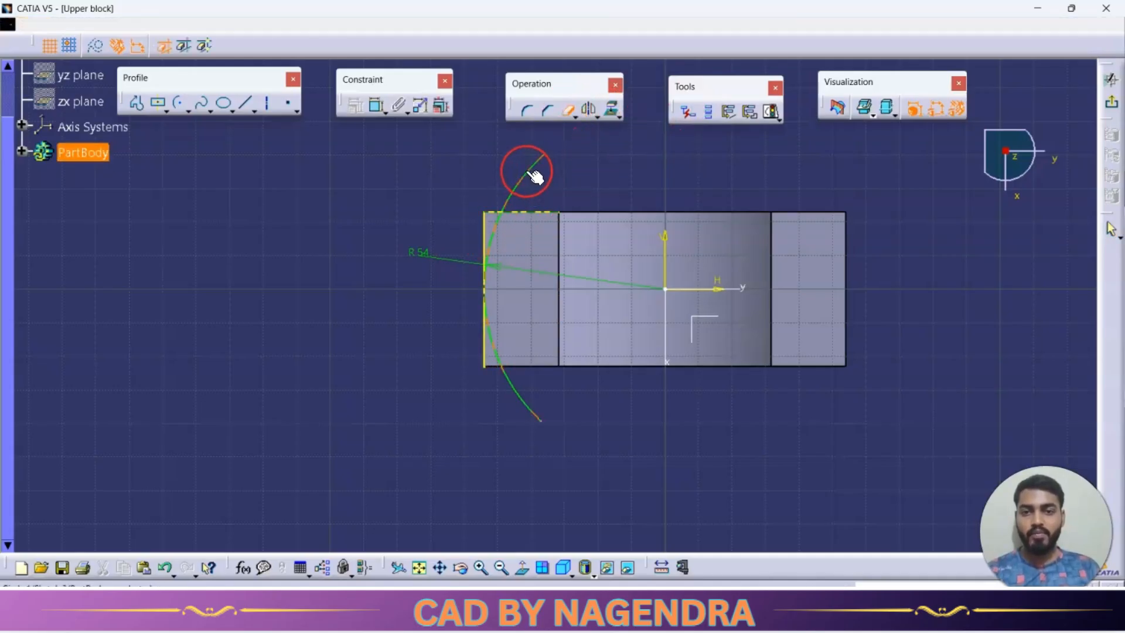
click(492, 356)
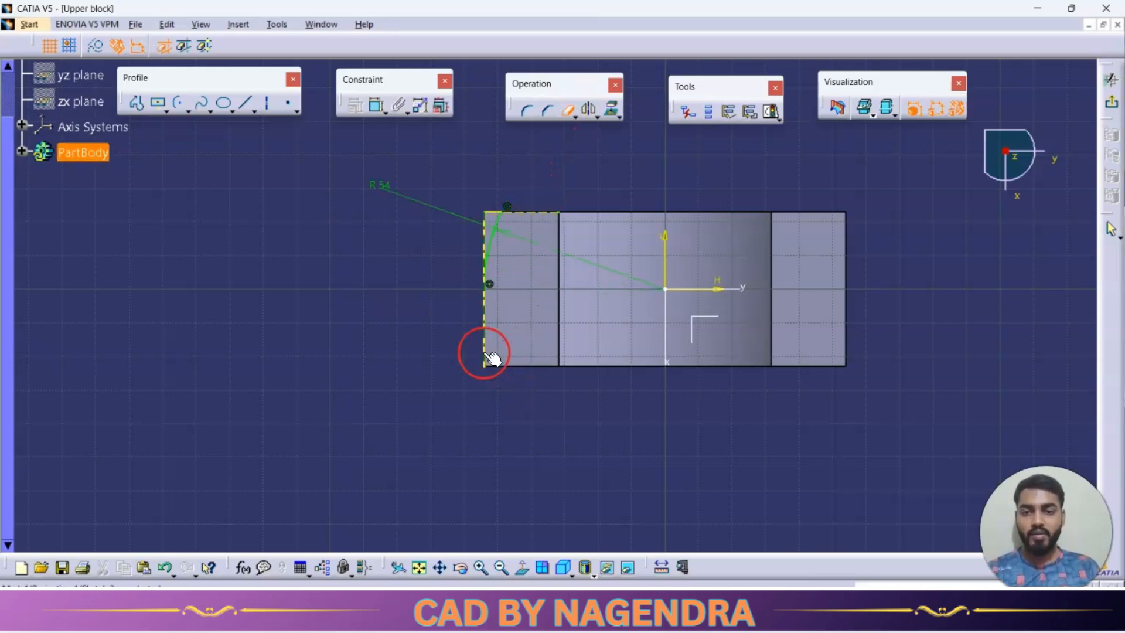
key(Escape)
Mirror the trimmed corner profile about the sketch's vertical axis onto the opposite flange.
drag(469, 174, 504, 306)
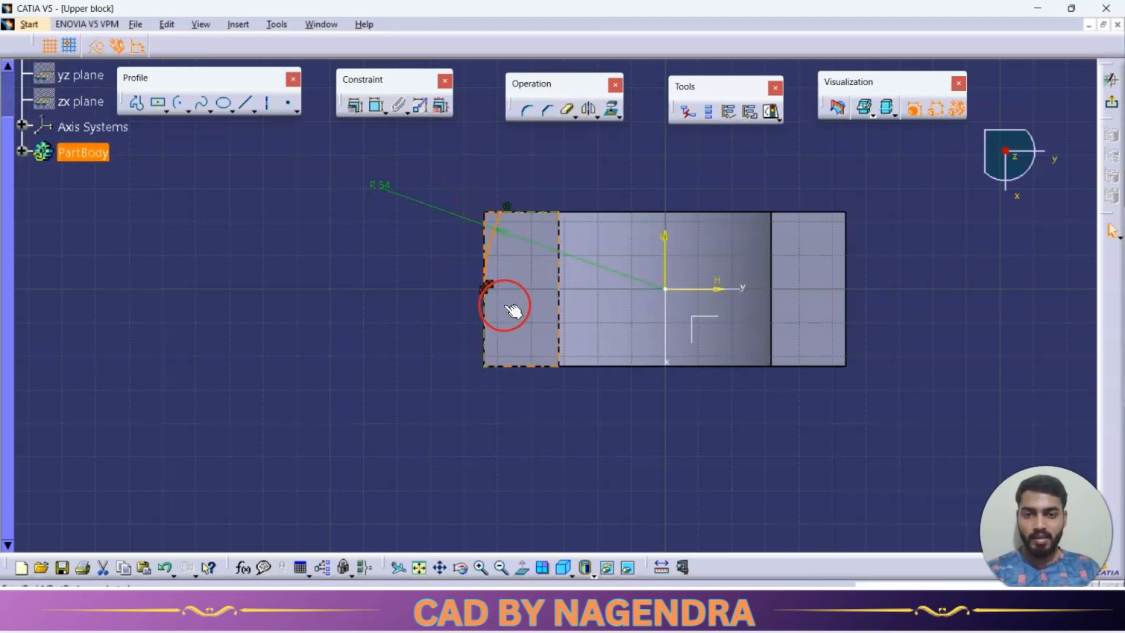
click(588, 109)
click(666, 317)
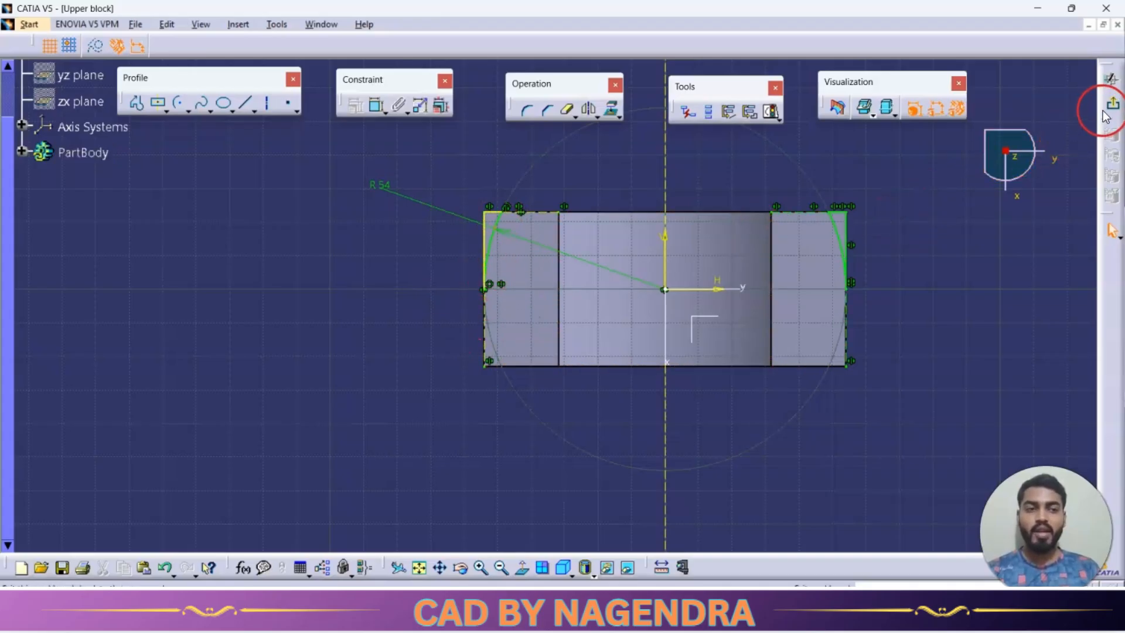
Exit the sketch and pocket both corner profiles through the flange thickness.
click(1109, 80)
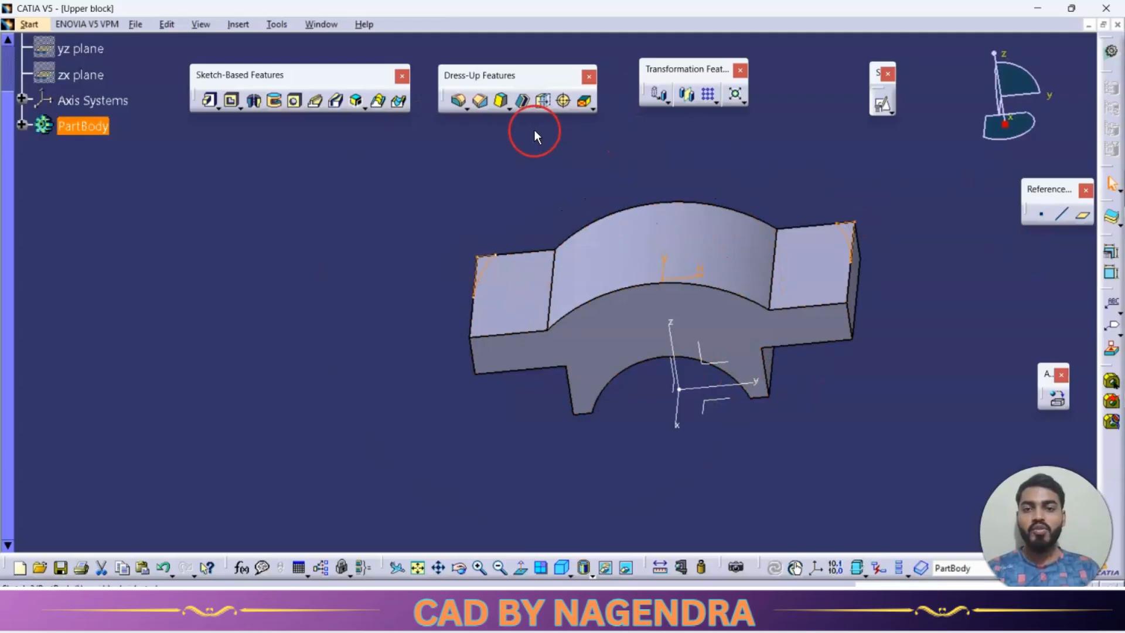
click(249, 103)
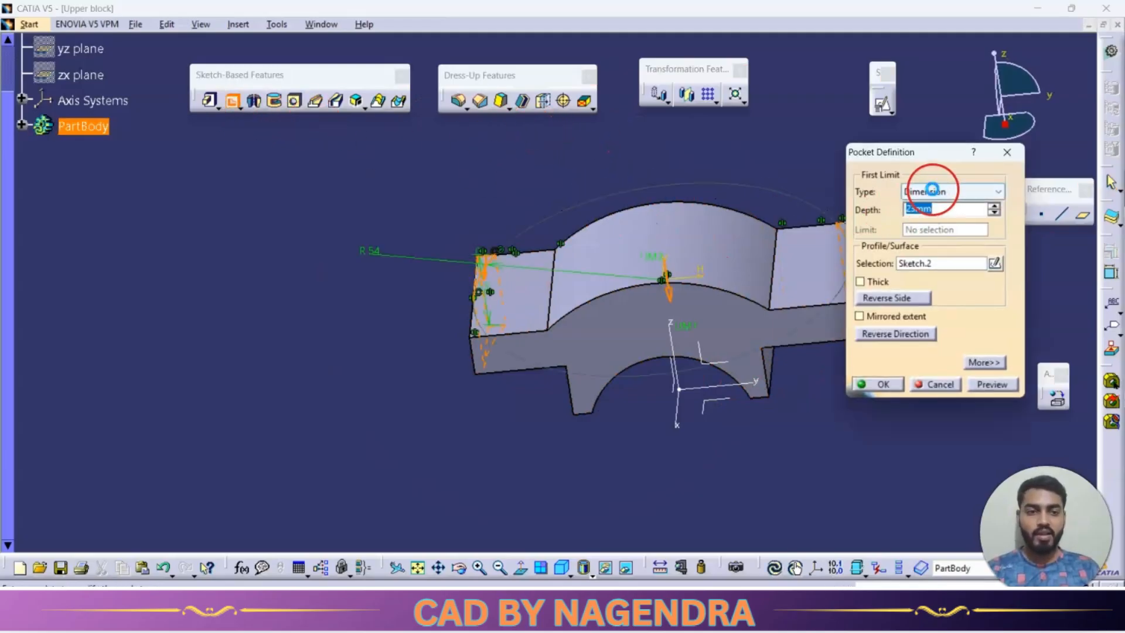
click(938, 192)
click(926, 215)
click(887, 384)
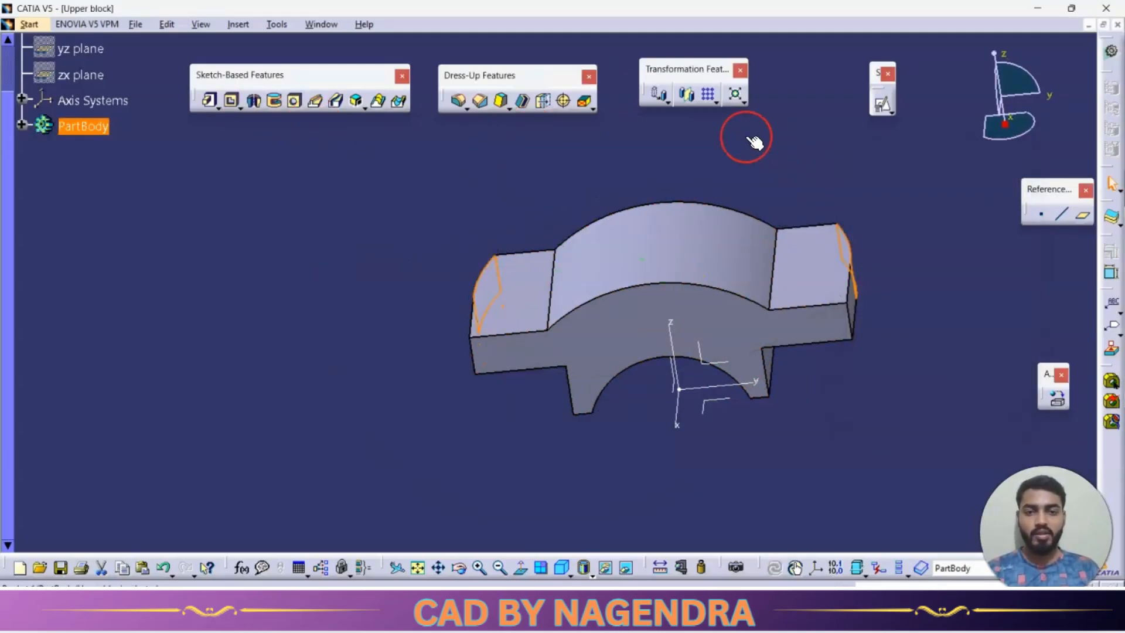
Mirror the corner pocket about a plane of the absolute axis system to round the remaining two flange corners.
click(689, 103)
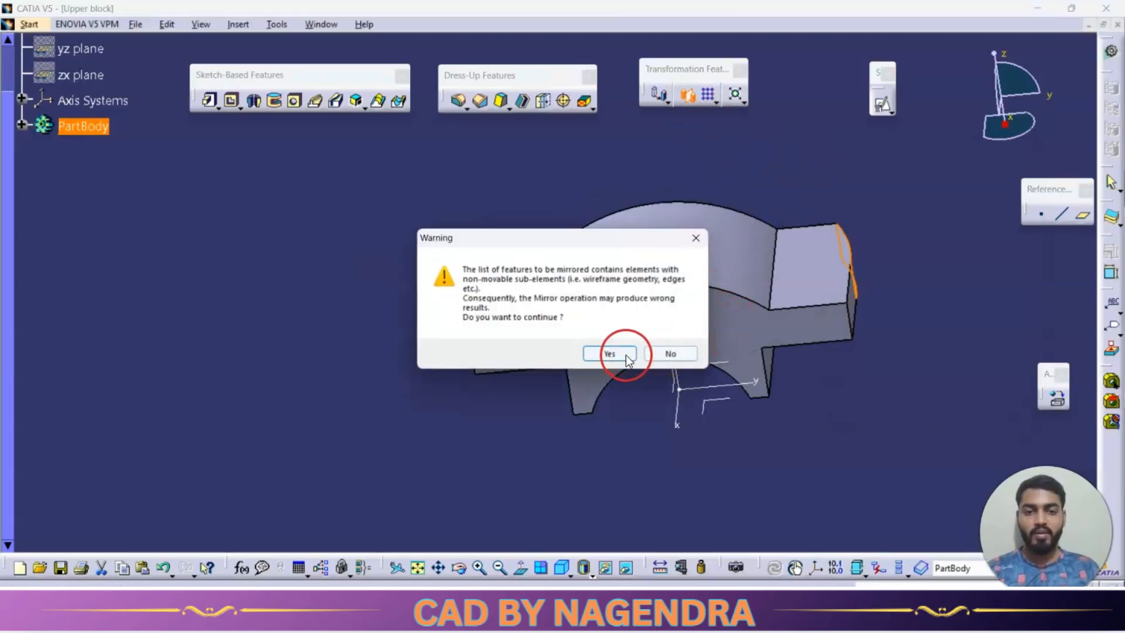
click(626, 355)
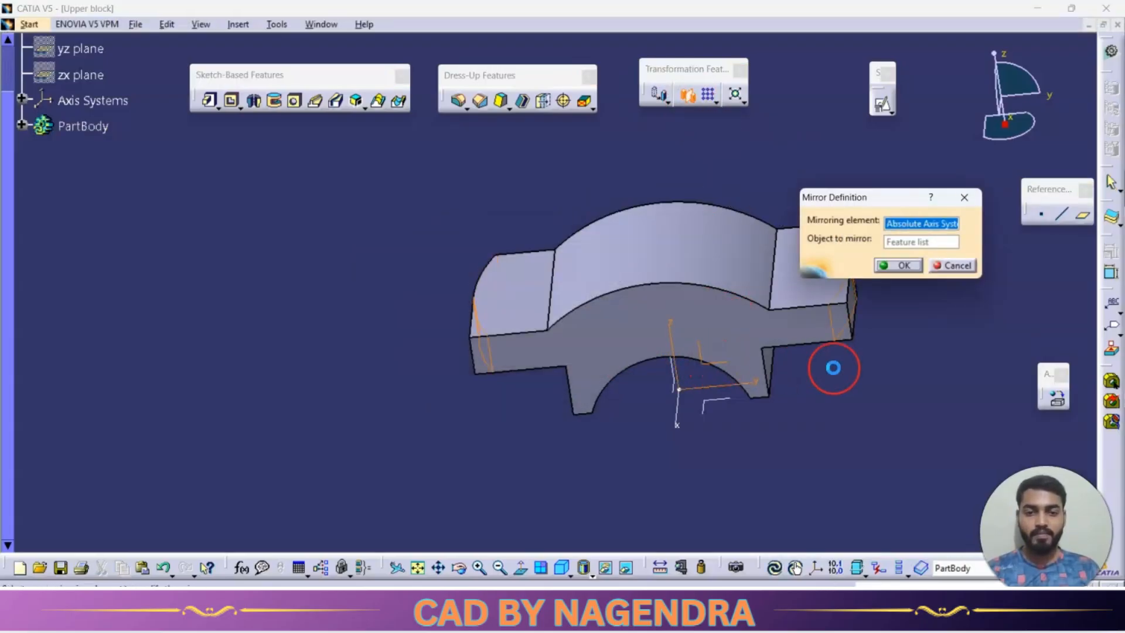
click(891, 265)
middle_drag(660, 319, 781, 262)
Check the plan view in the reference drawing and open a positioned sketch on the flange's top face with V reversed and axes swapped.
key(alt+Tab)
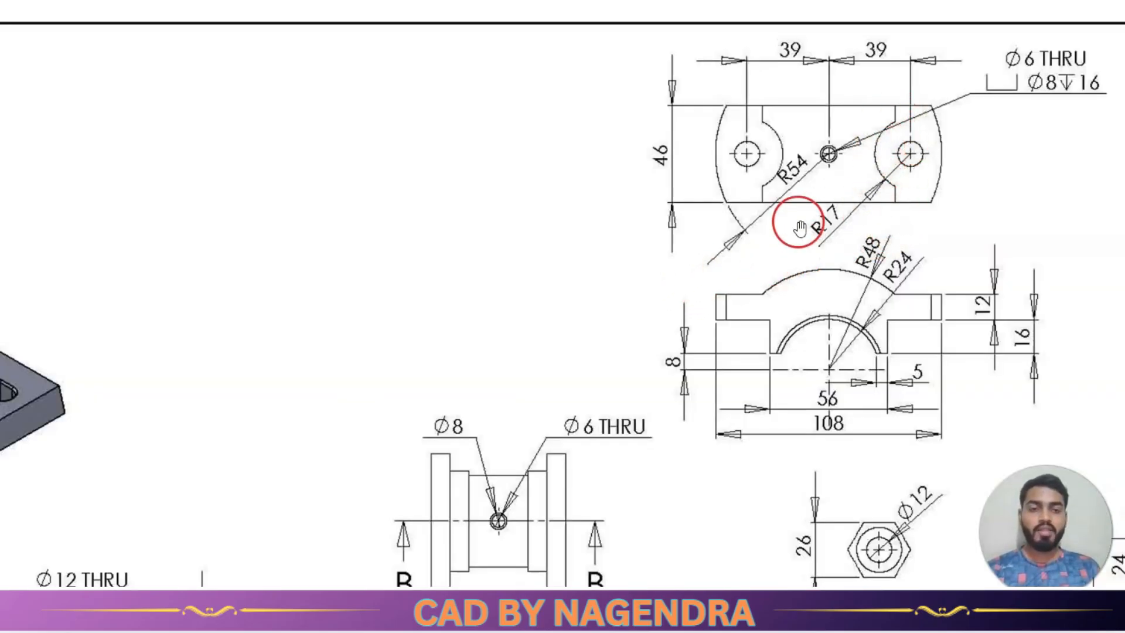
key(alt+Tab)
click(822, 302)
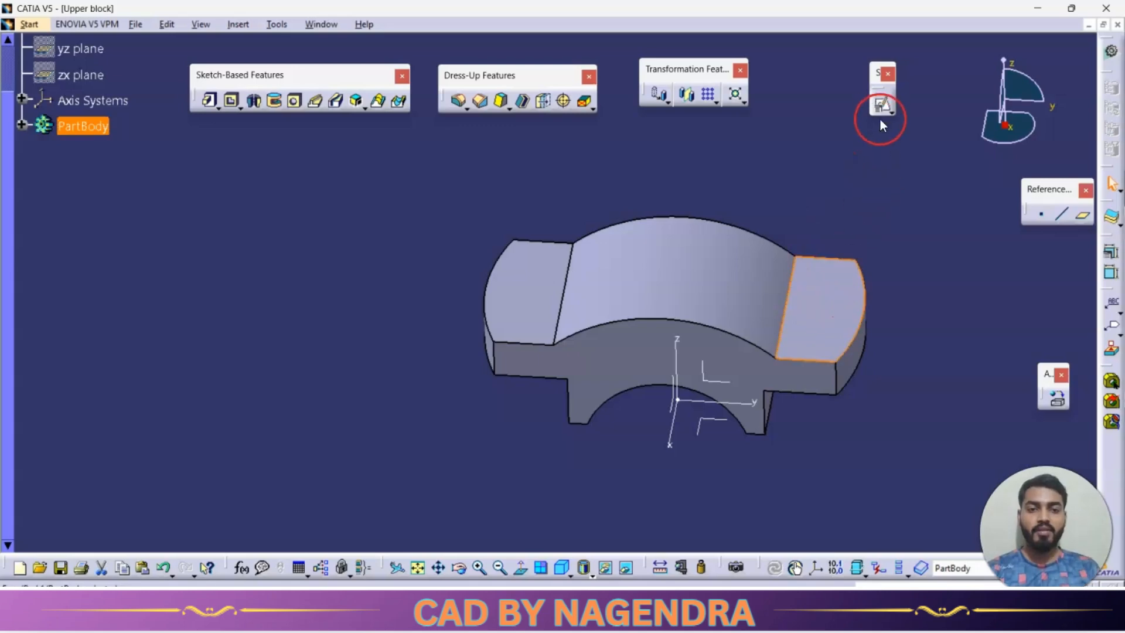
click(882, 111)
middle_drag(635, 240, 459, 228)
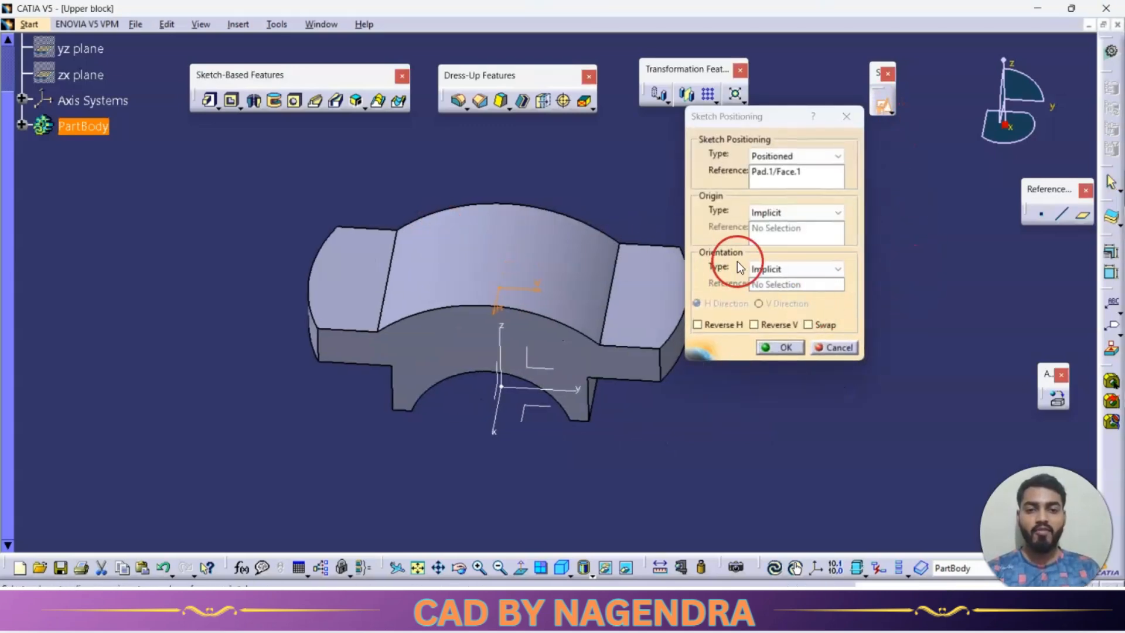
click(817, 325)
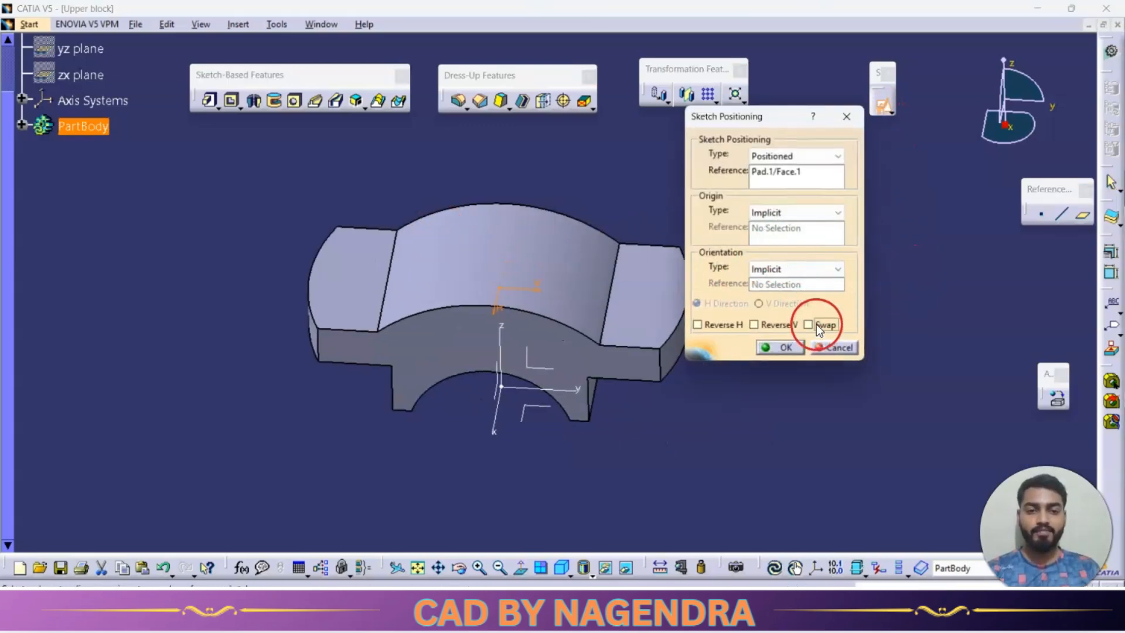
click(776, 348)
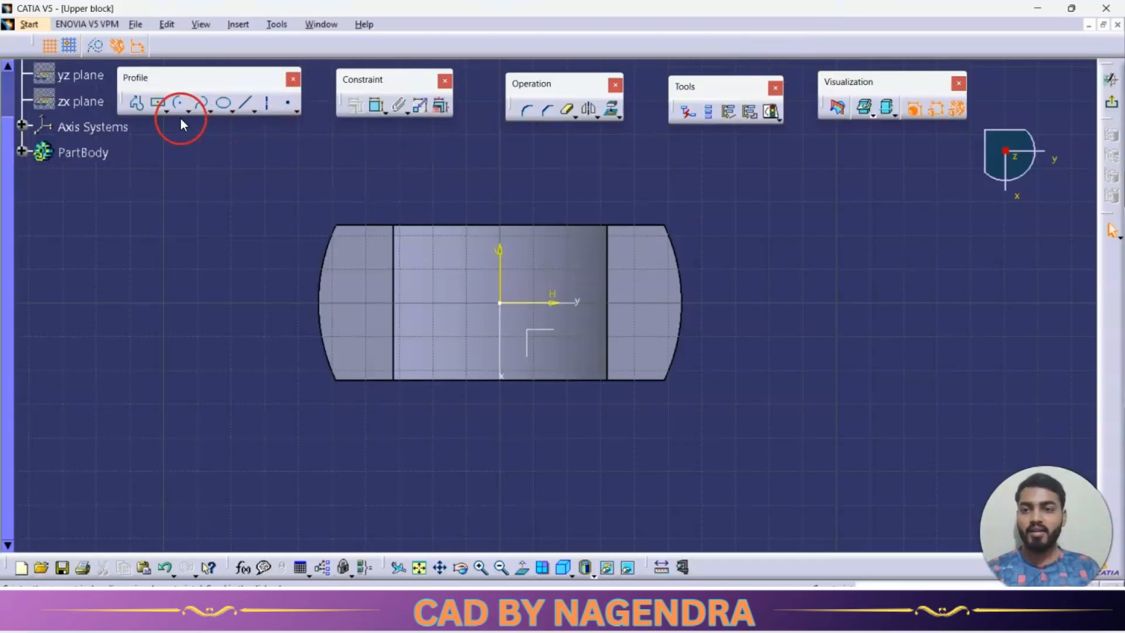
Sketch an arc of about 13.7 mm radius, centred on the horizontal axis within the positive-Y flange and bulging into the curved body.
click(177, 105)
click(638, 303)
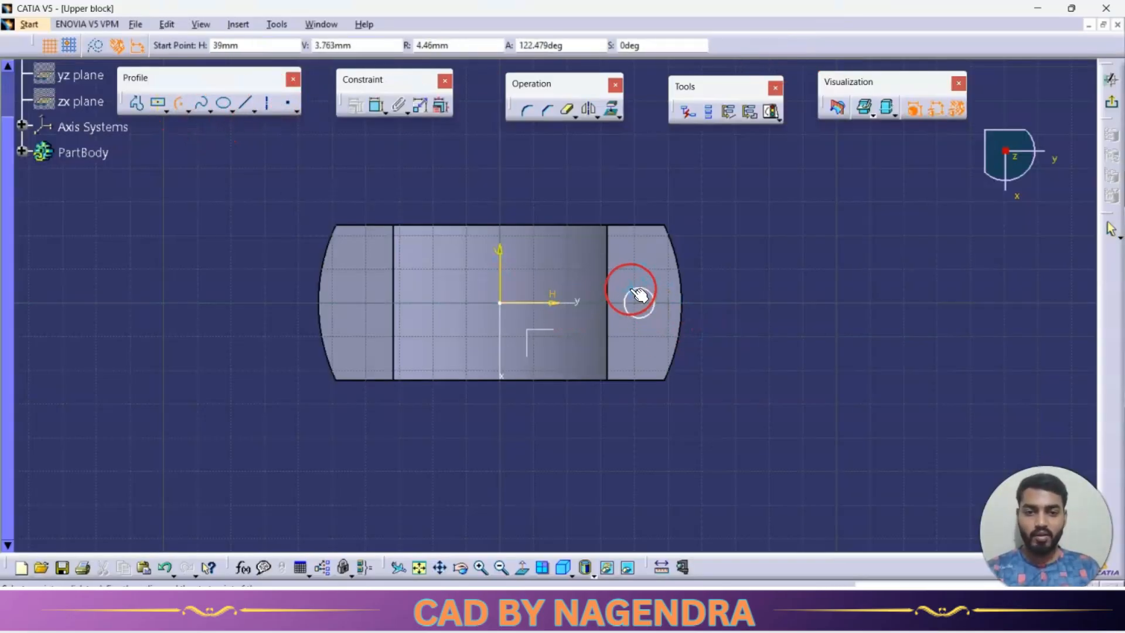
click(614, 265)
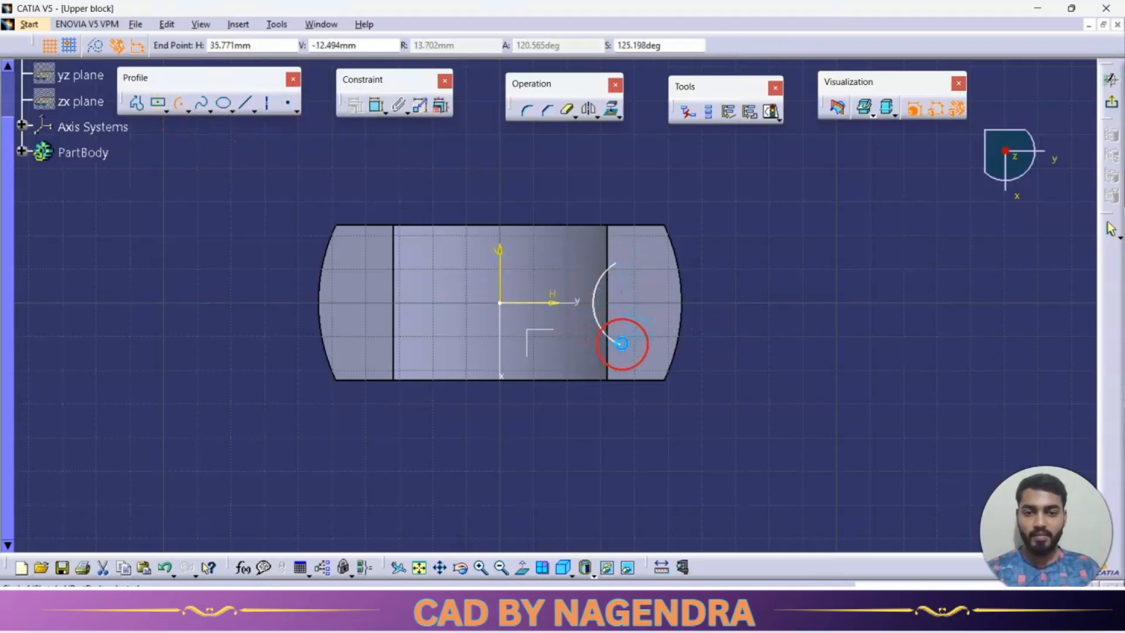
click(621, 343)
Dimension the radius of the arc on the flange.
click(374, 106)
click(499, 193)
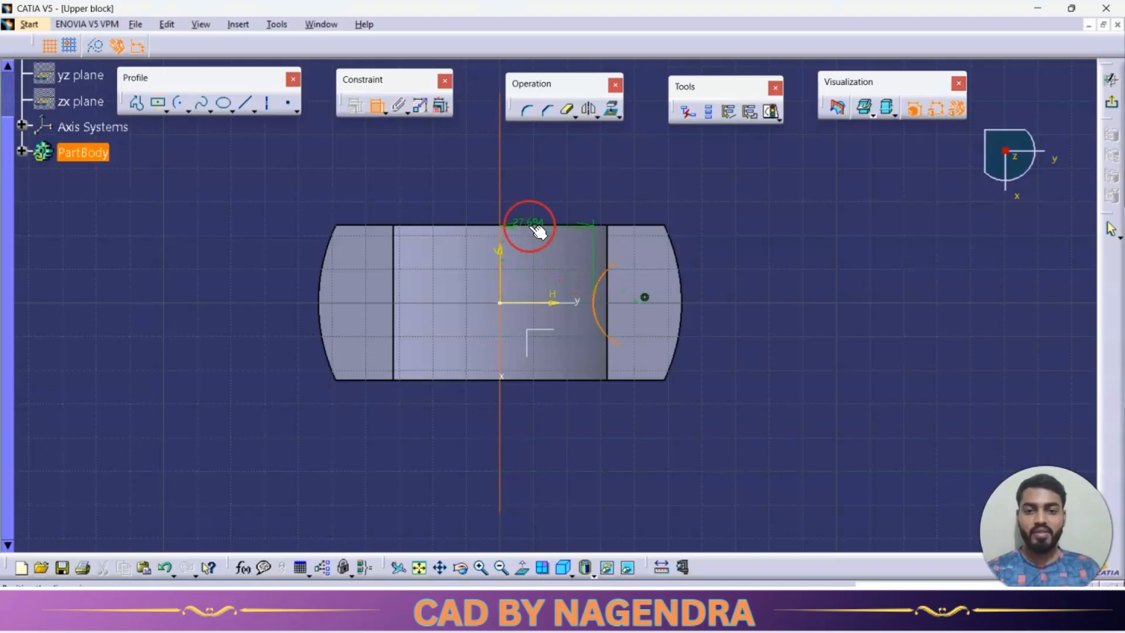
click(377, 107)
click(378, 106)
click(528, 182)
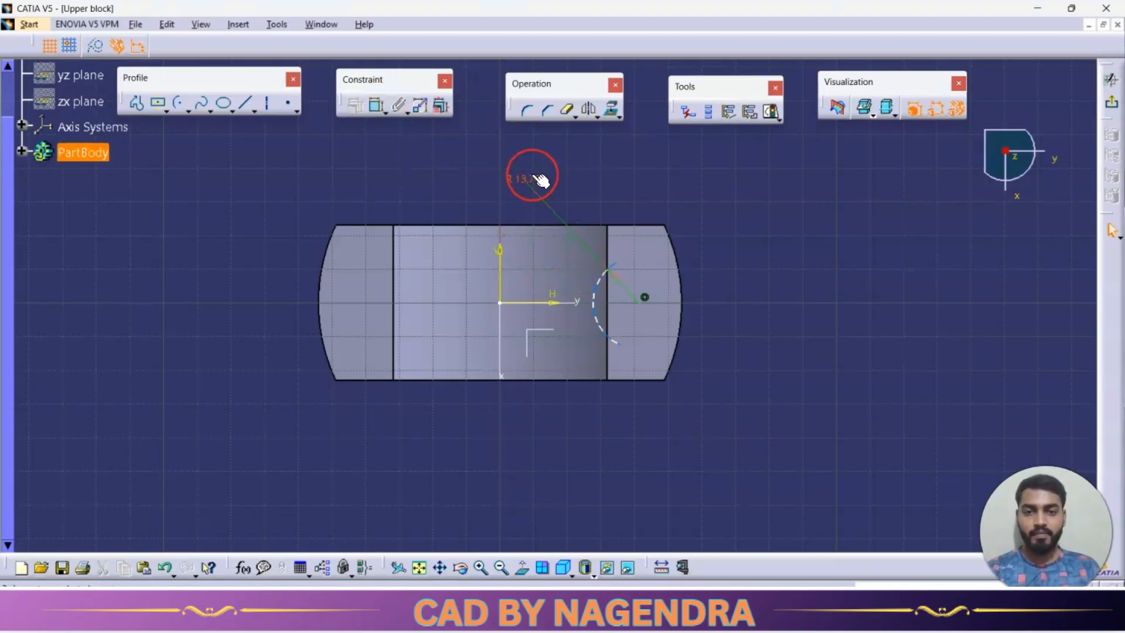
Set the flange arc's radius to 17 mm and dimension its centre 39 mm from the vertical axis.
double_click(540, 181)
text(17)
key(Return)
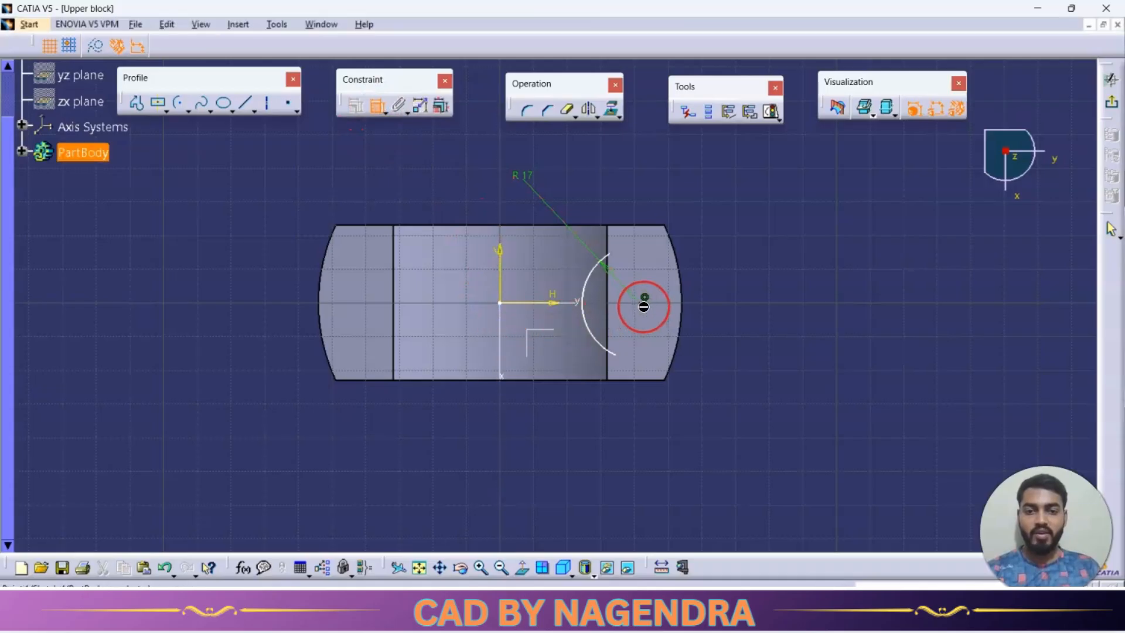
double_click(589, 176)
text(39)
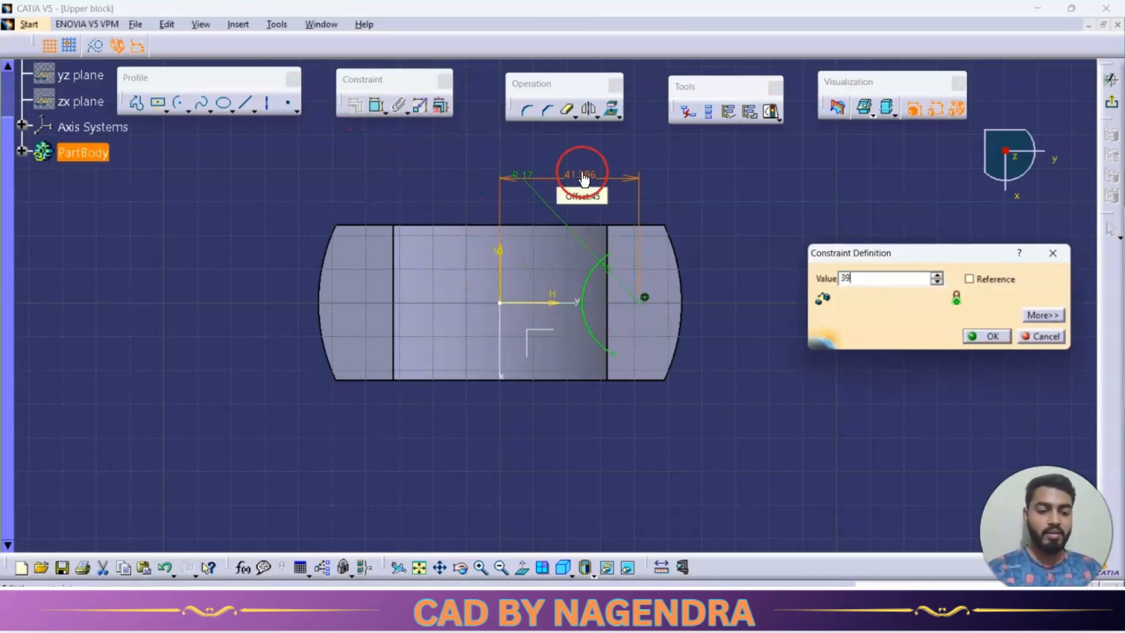
key(Return)
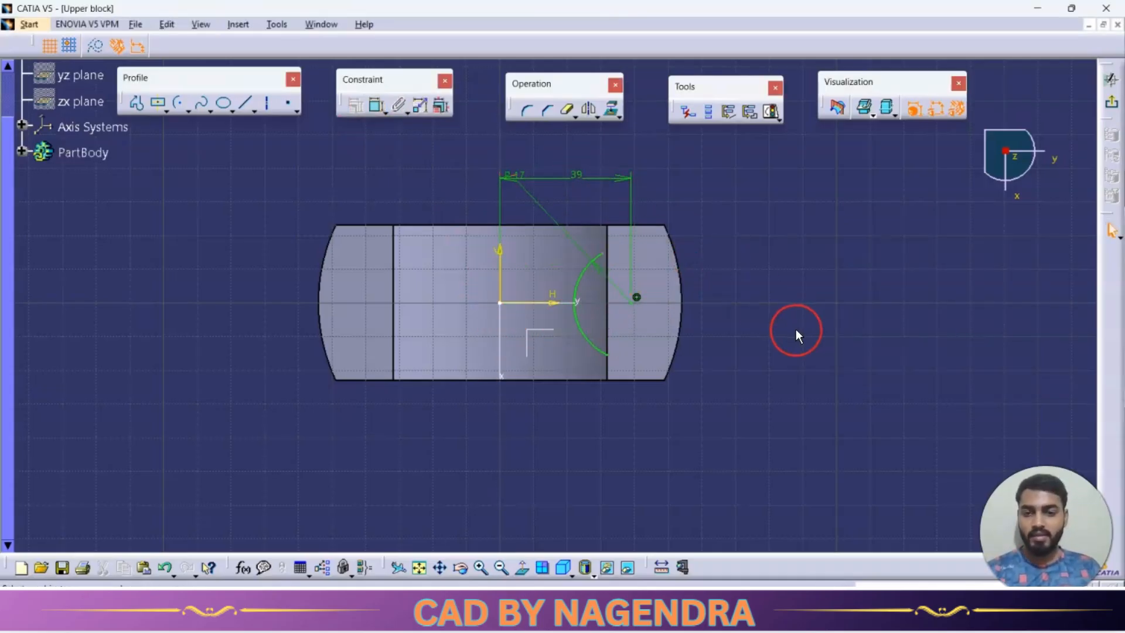
Extend both ends of the R17 arc beyond the flange's inner edge, reopening the sketch to lengthen the second end.
drag(606, 250, 629, 247)
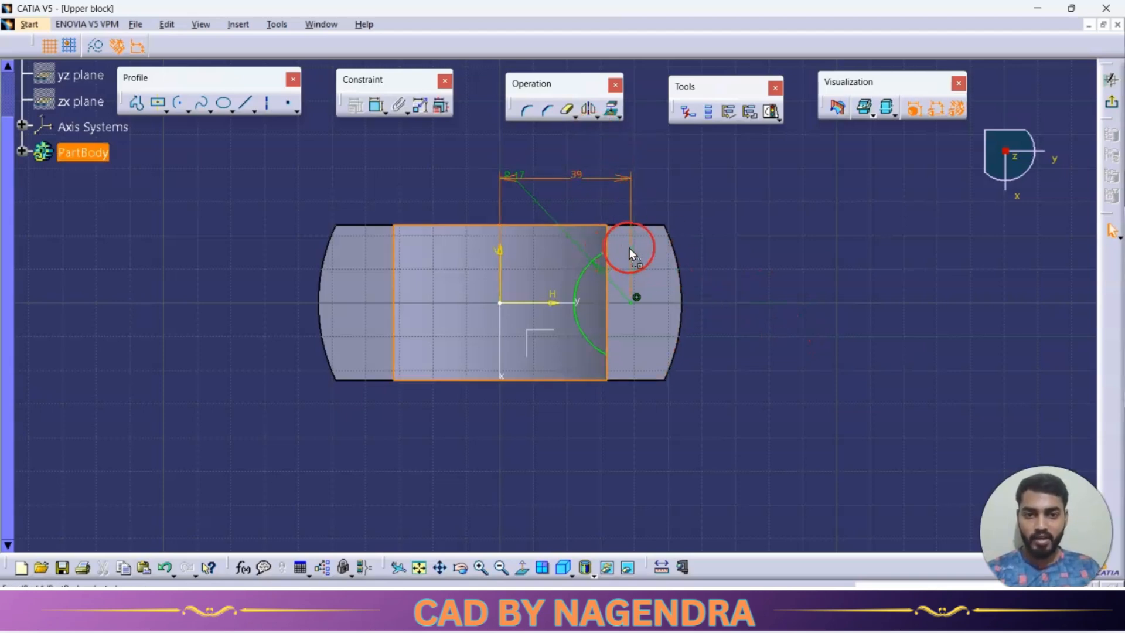
click(690, 345)
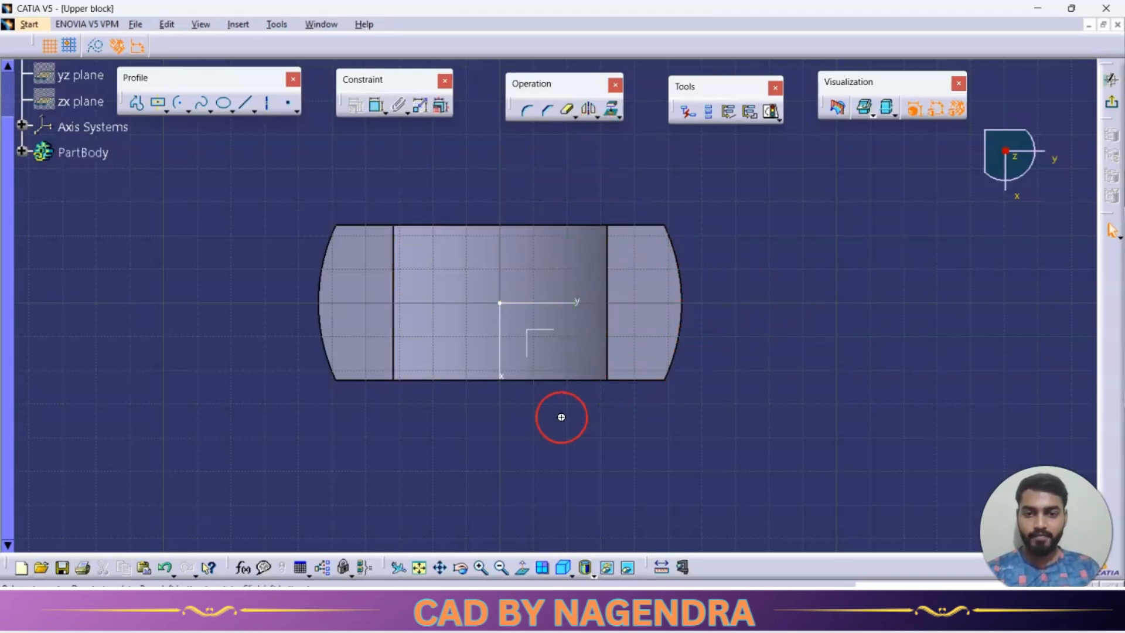
middle_drag(561, 417, 523, 426)
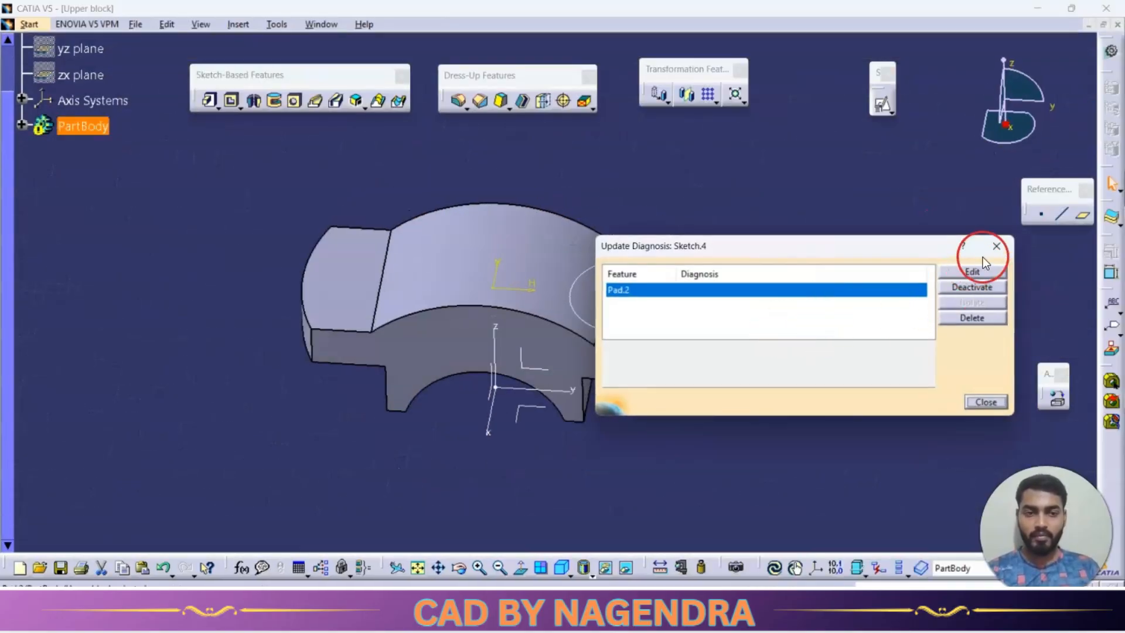
click(996, 247)
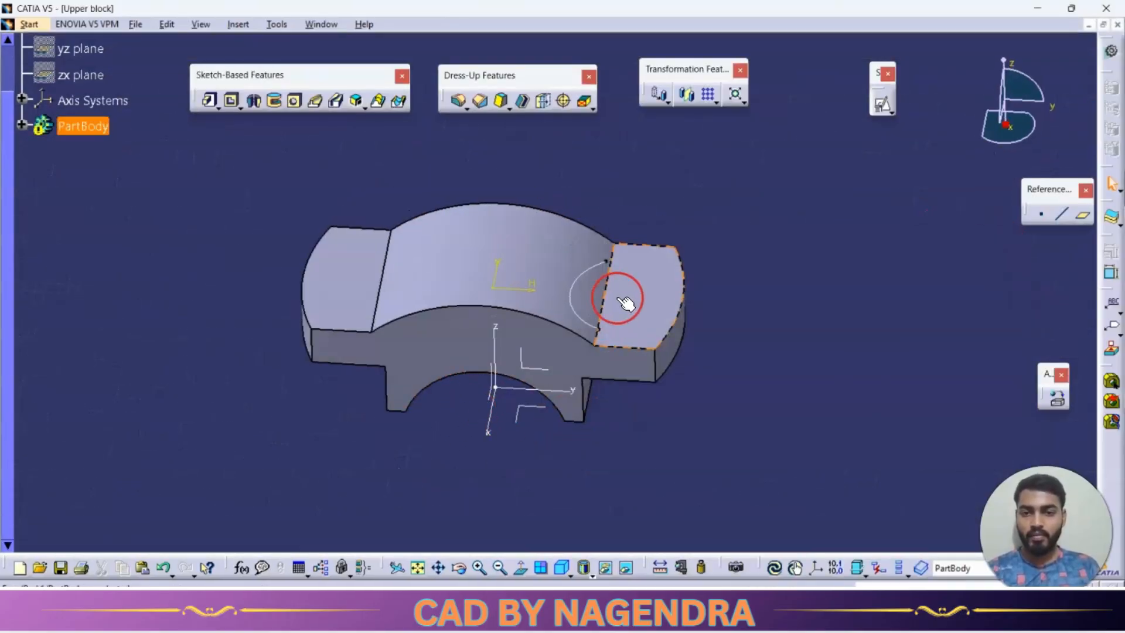
double_click(582, 274)
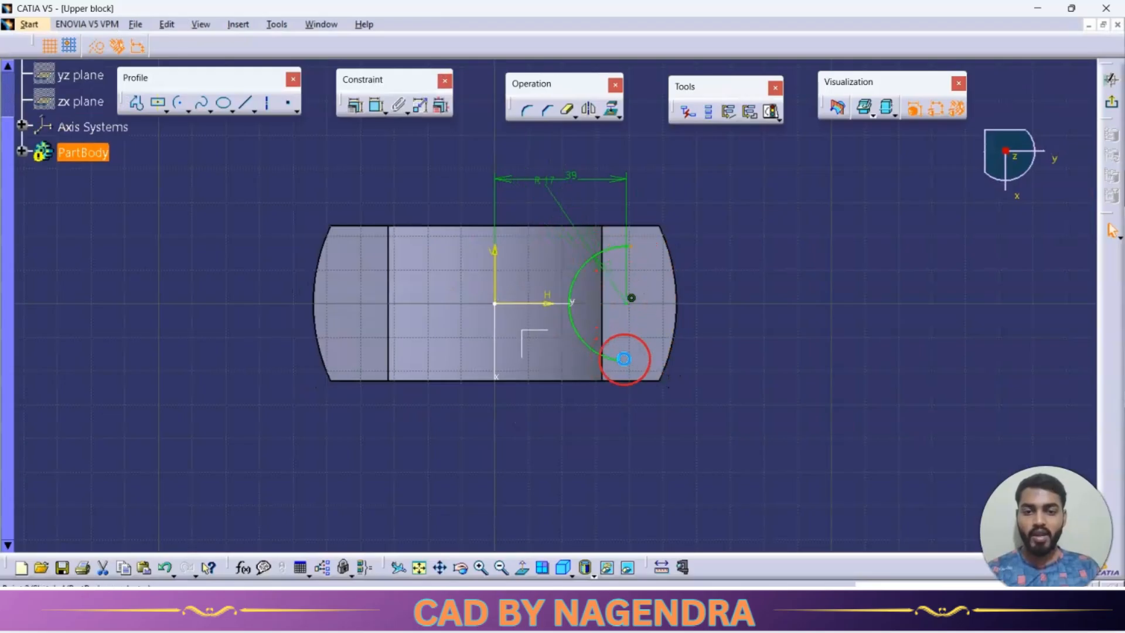
drag(624, 359, 647, 366)
click(724, 379)
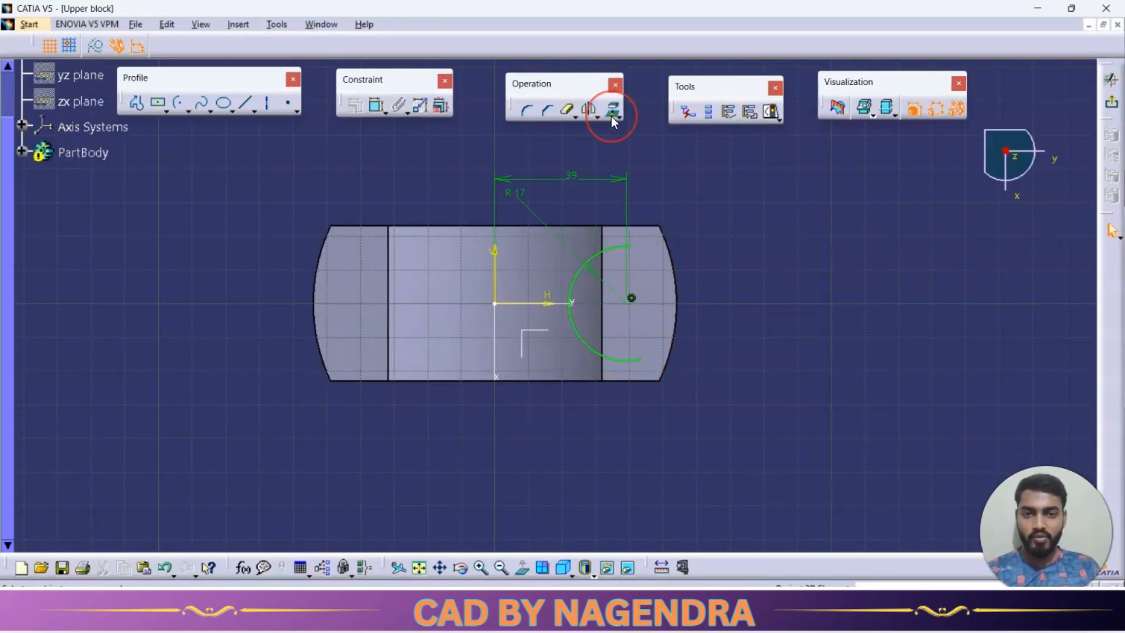
Project the flange's inner edge into the sketch and trim off the arc ends beyond it to close the profile.
click(610, 116)
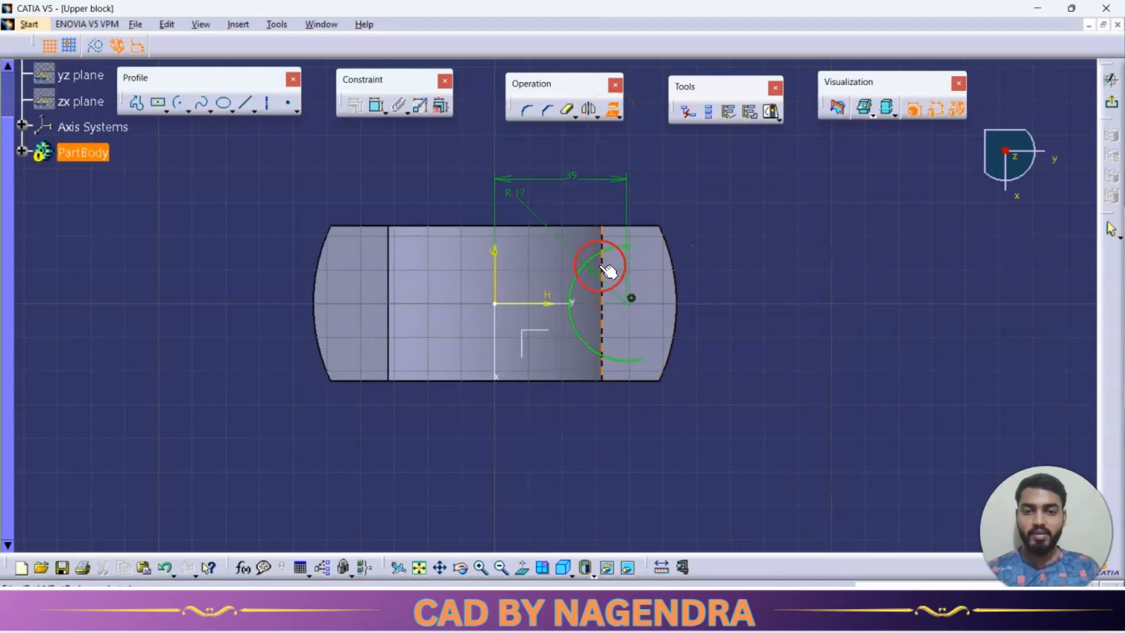
click(753, 330)
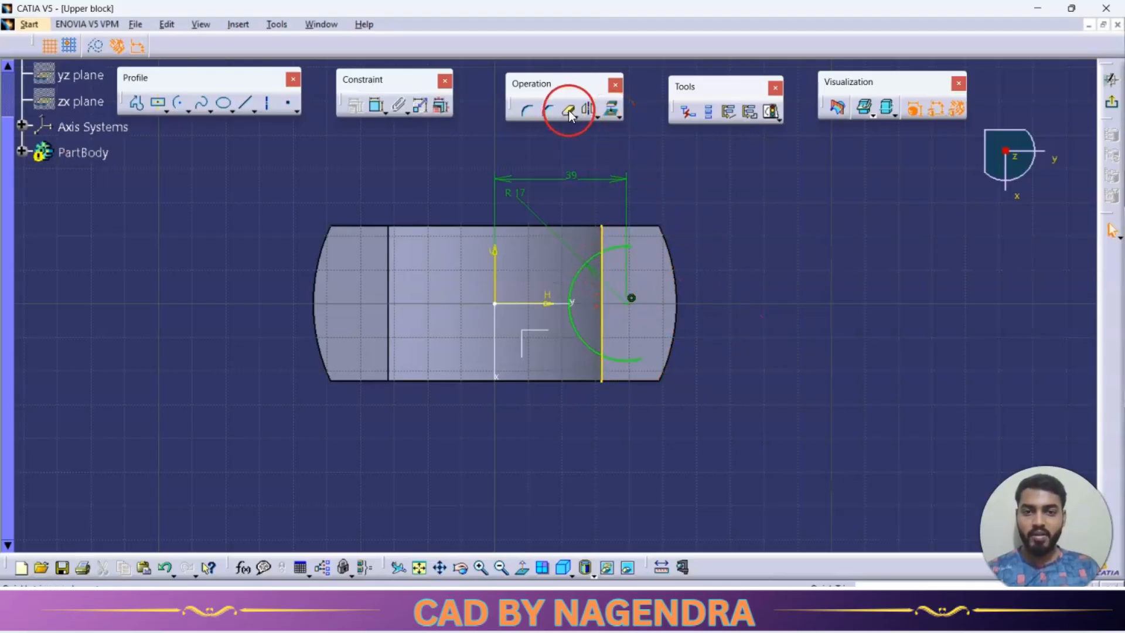
drag(623, 254, 607, 246)
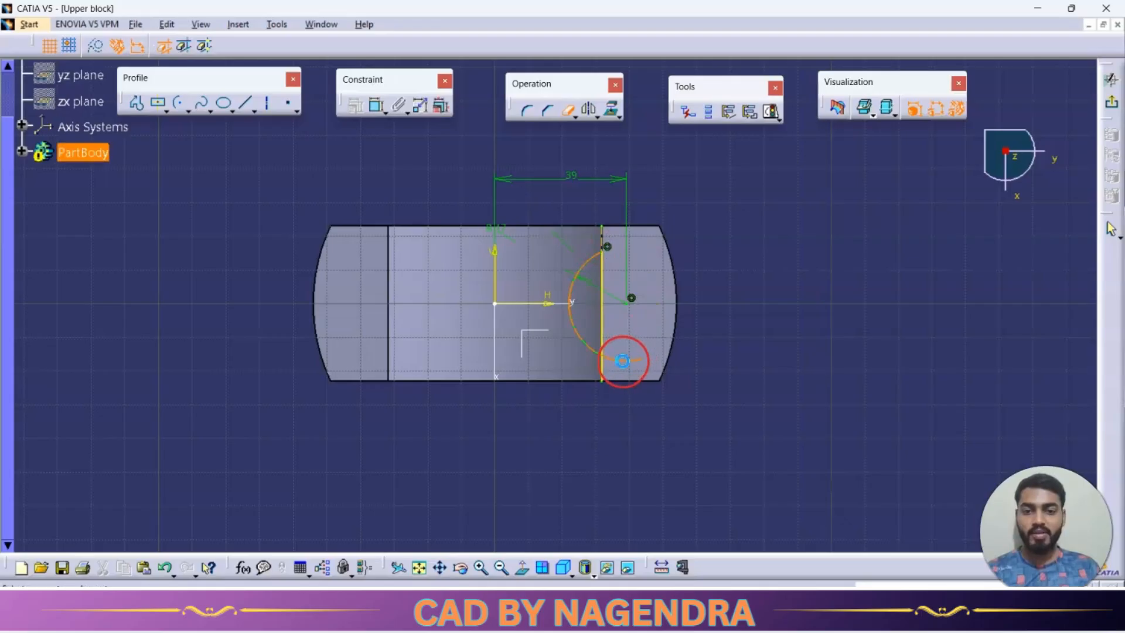
drag(623, 361, 609, 371)
click(761, 362)
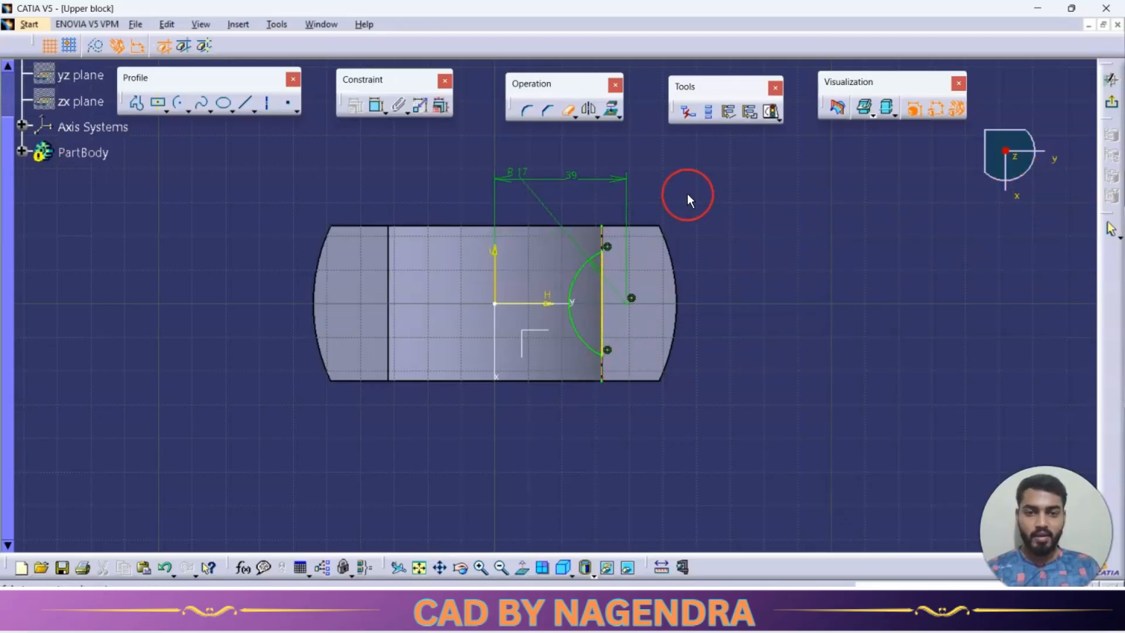
Mirror the trimmed arc profile about the vertical axis onto the opposite flange and exit the sketch.
mouse_move(665, 201)
mouse_down()
mouse_move(573, 334)
mouse_move(572, 415)
mouse_move(554, 417)
mouse_up()
click(588, 107)
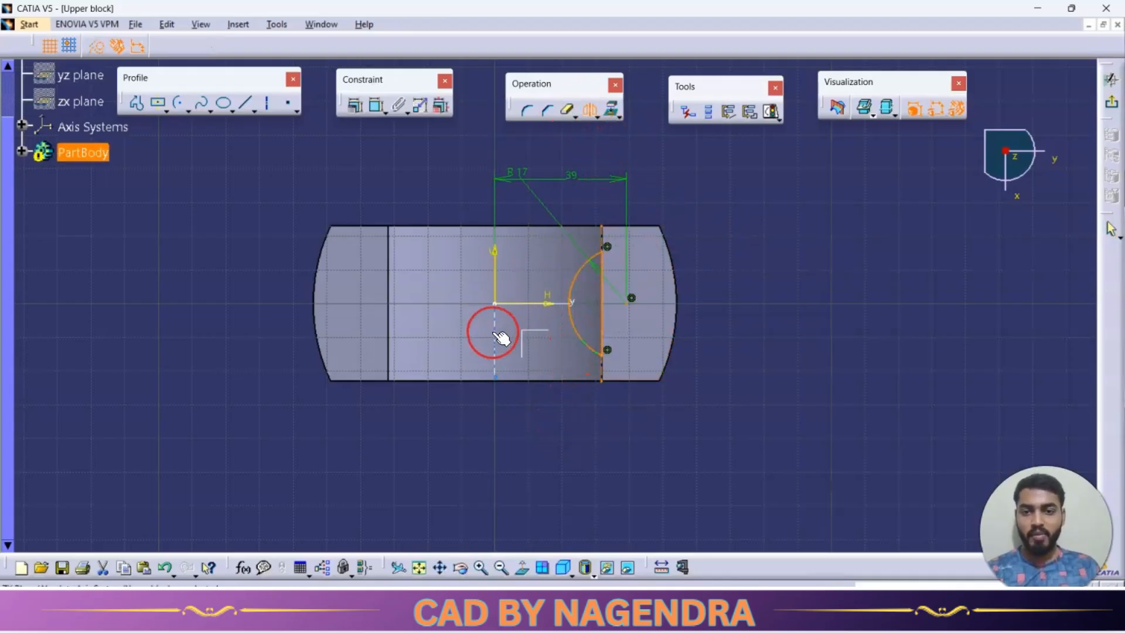
click(495, 333)
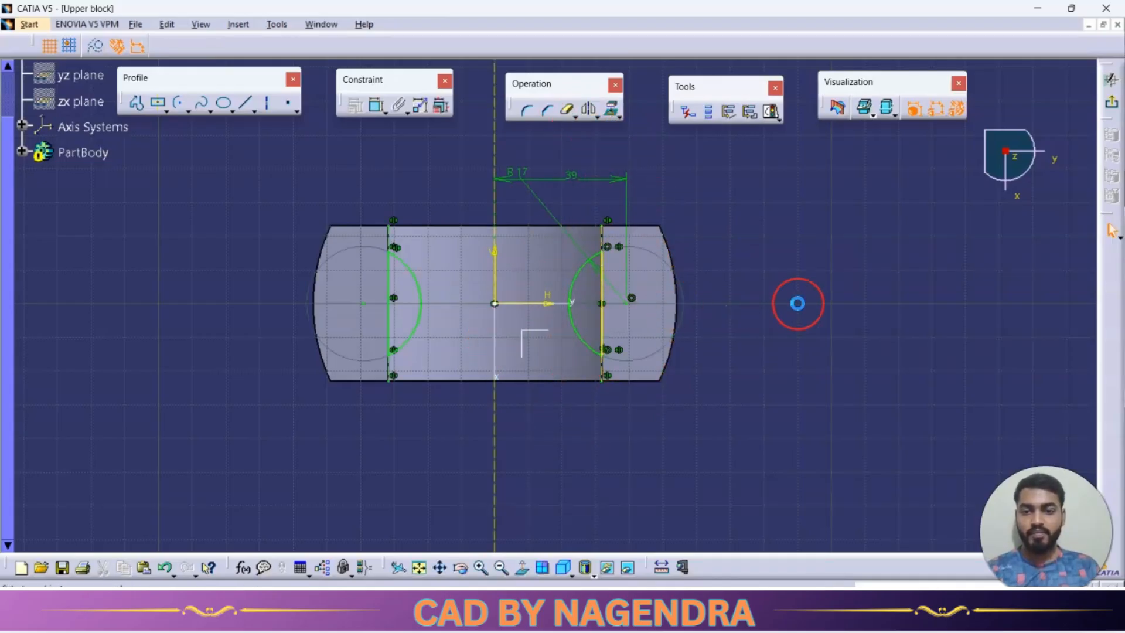
click(1113, 109)
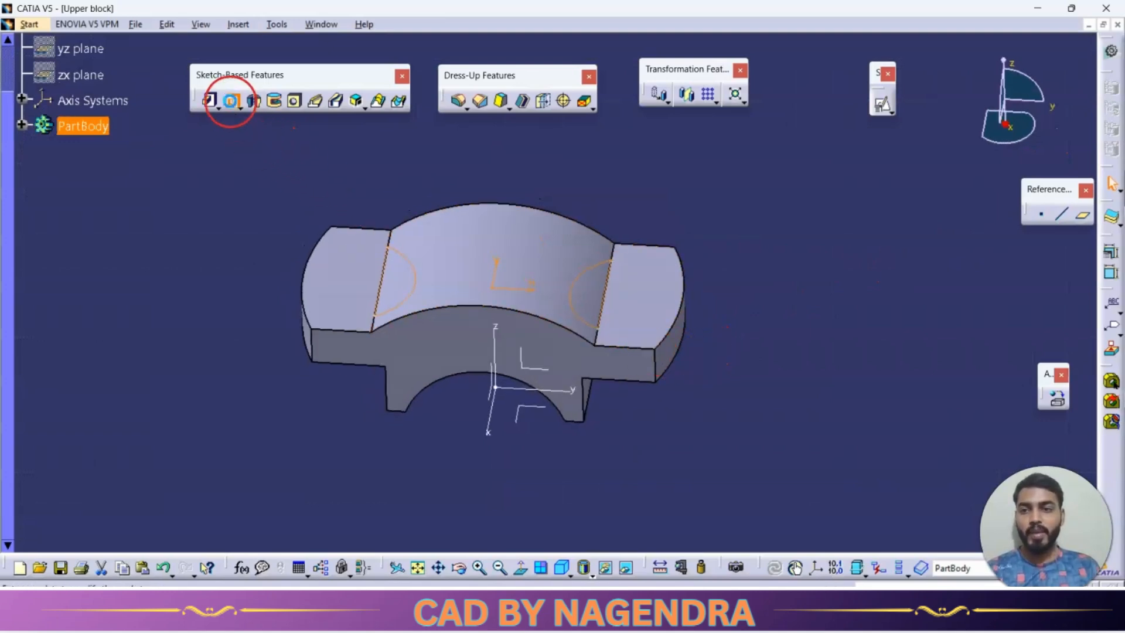
Pocket both arc profiles with the Up to next limit and 0 mm offset, reversing the direction to cut upward through the curved body.
click(231, 100)
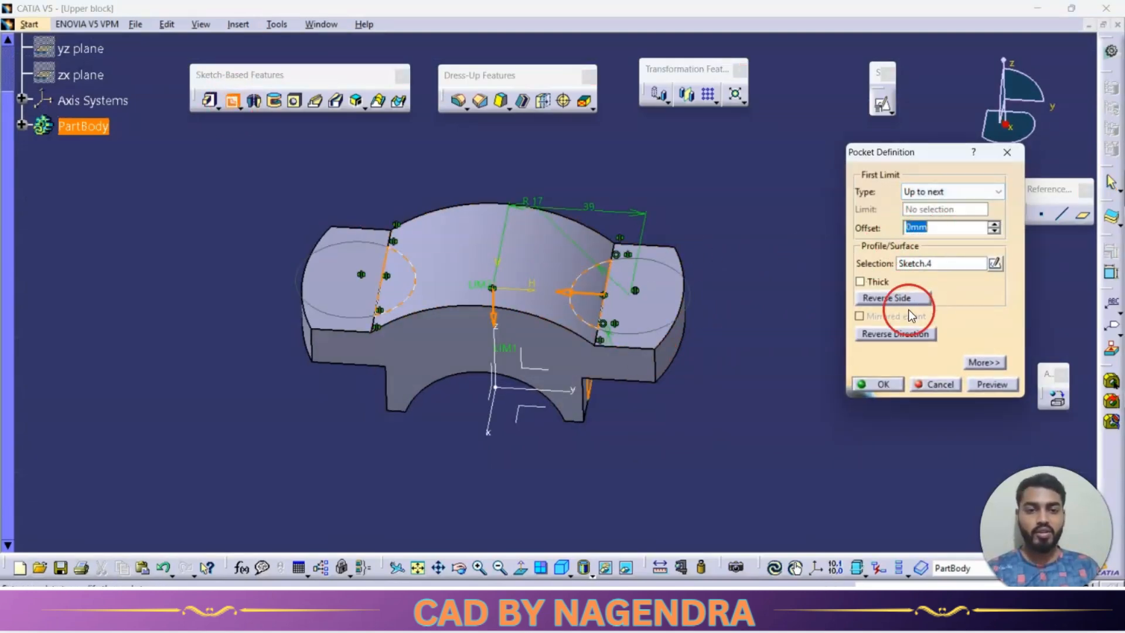
middle_drag(732, 320, 835, 313)
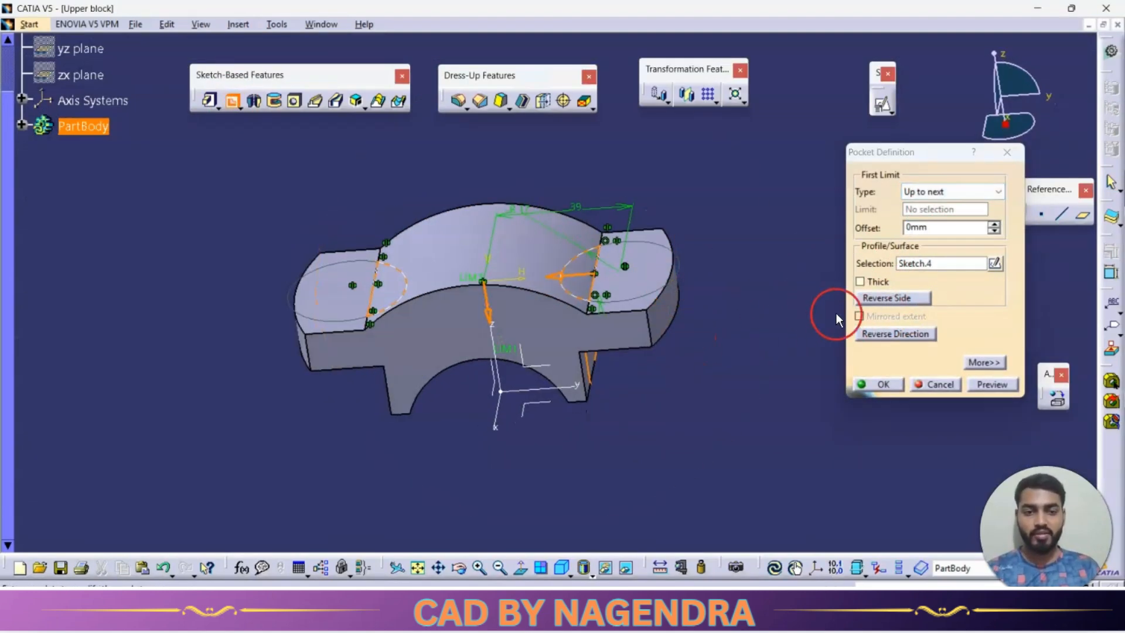
click(910, 339)
click(989, 386)
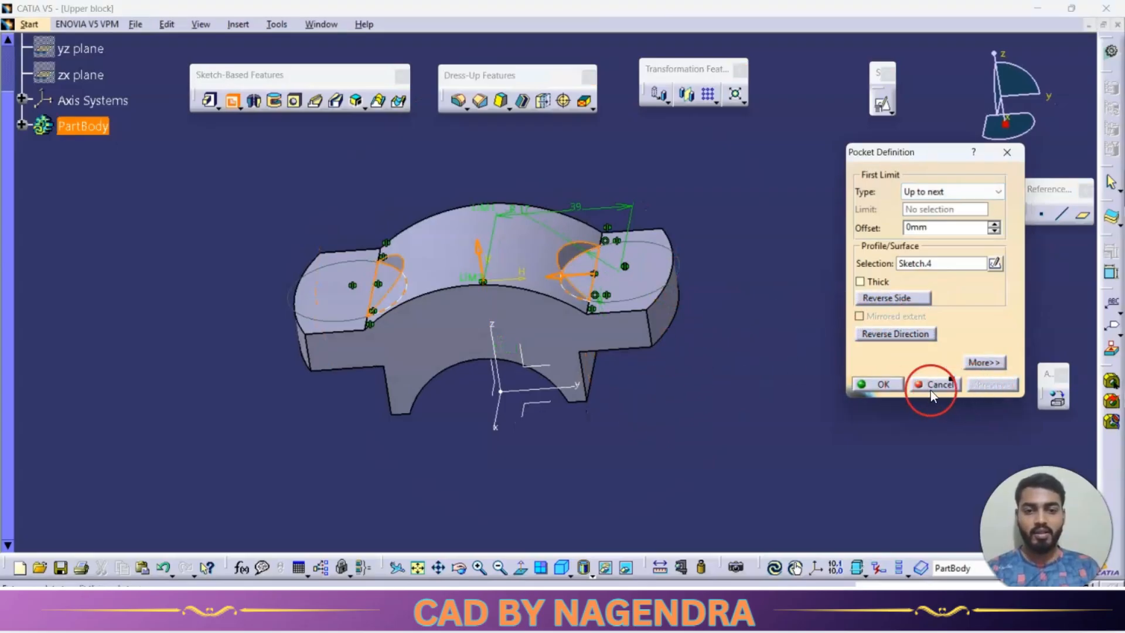
click(871, 386)
middle_drag(651, 422, 562, 402)
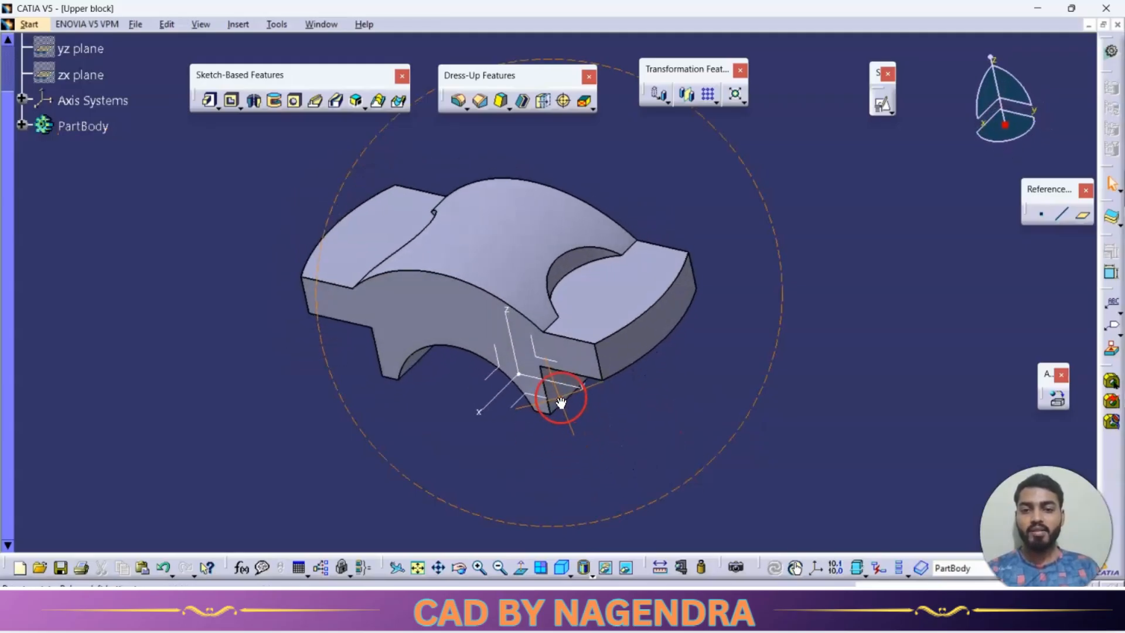
Check the front view in the reference drawing and chamfer both end edges of the semicircular bore 1 mm at 45 degrees.
key(alt+Tab)
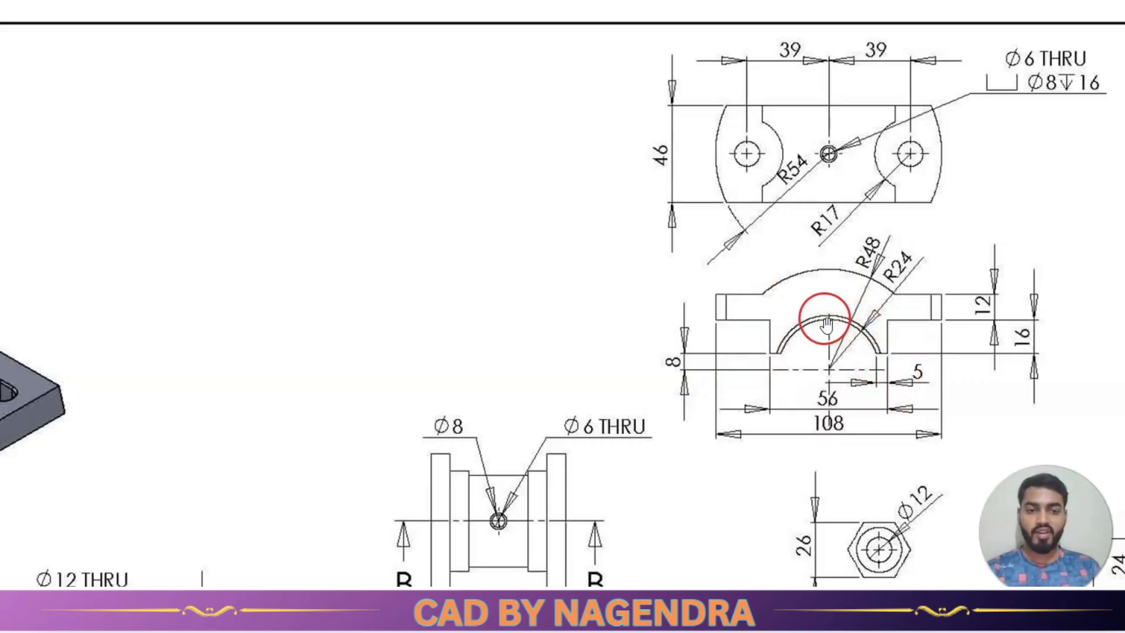
key(alt+Tab)
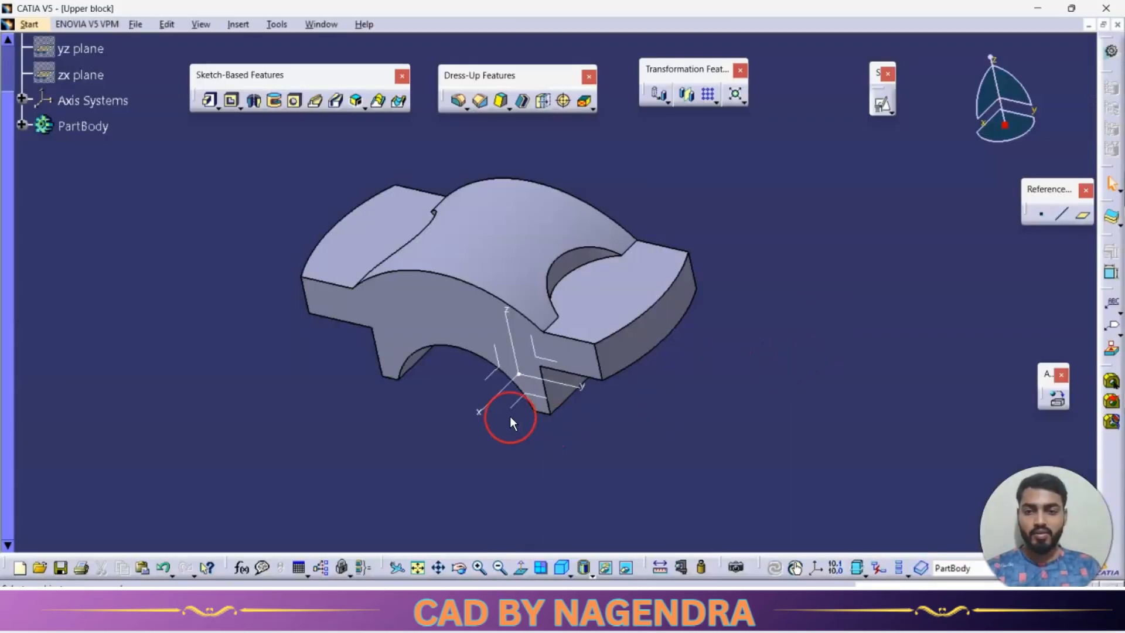
click(481, 102)
click(451, 348)
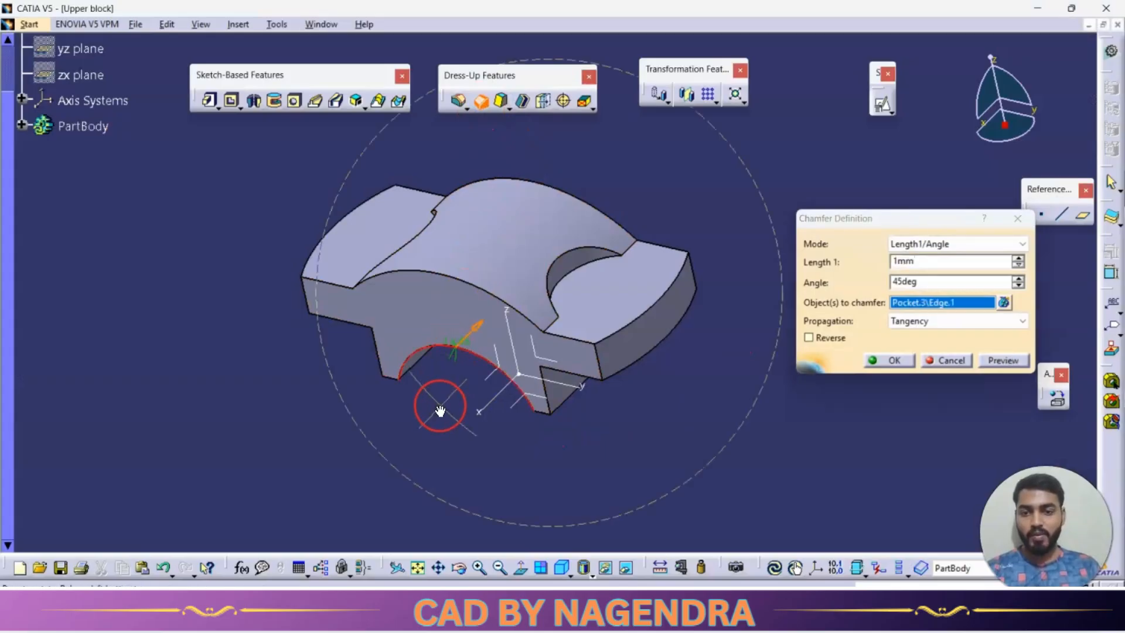
middle_drag(440, 410, 536, 413)
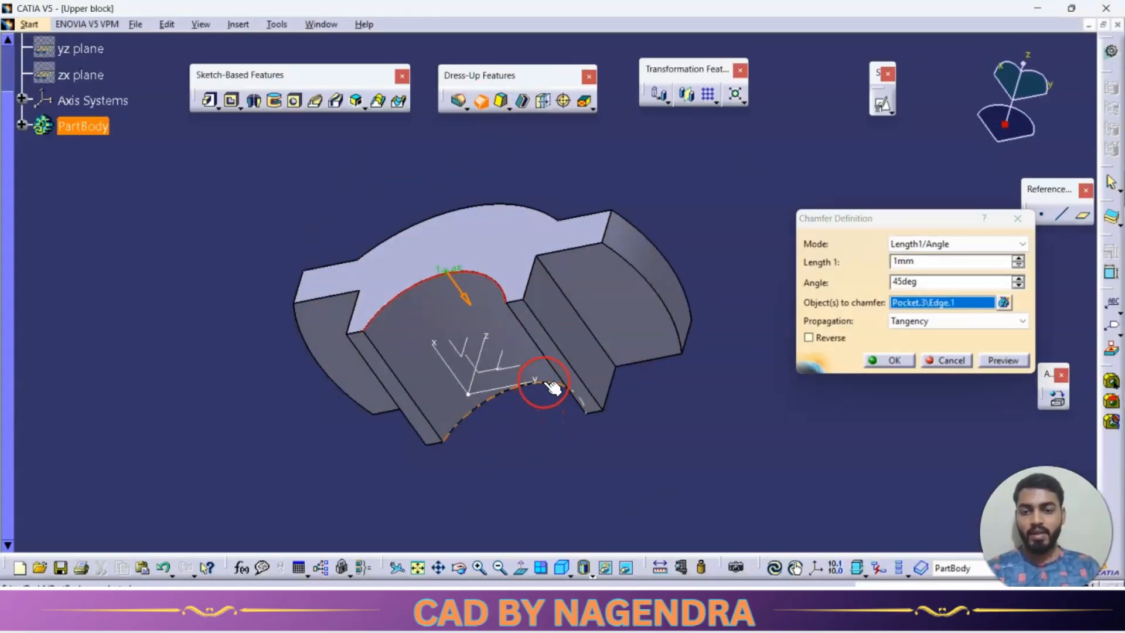
click(552, 386)
key(Return)
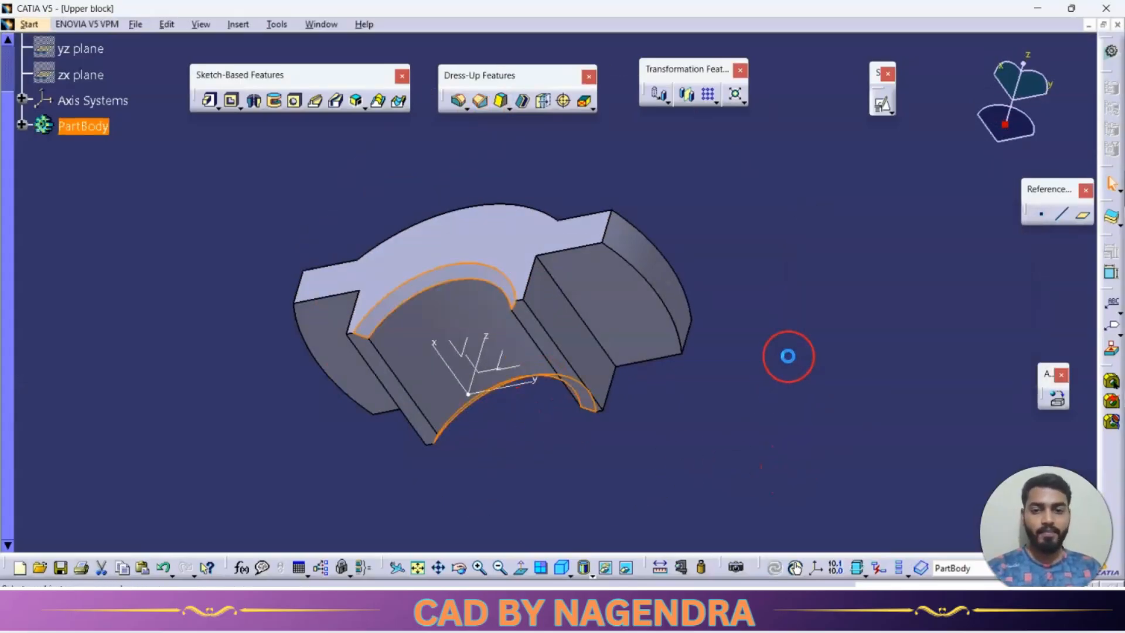
middle_drag(475, 188, 556, 410)
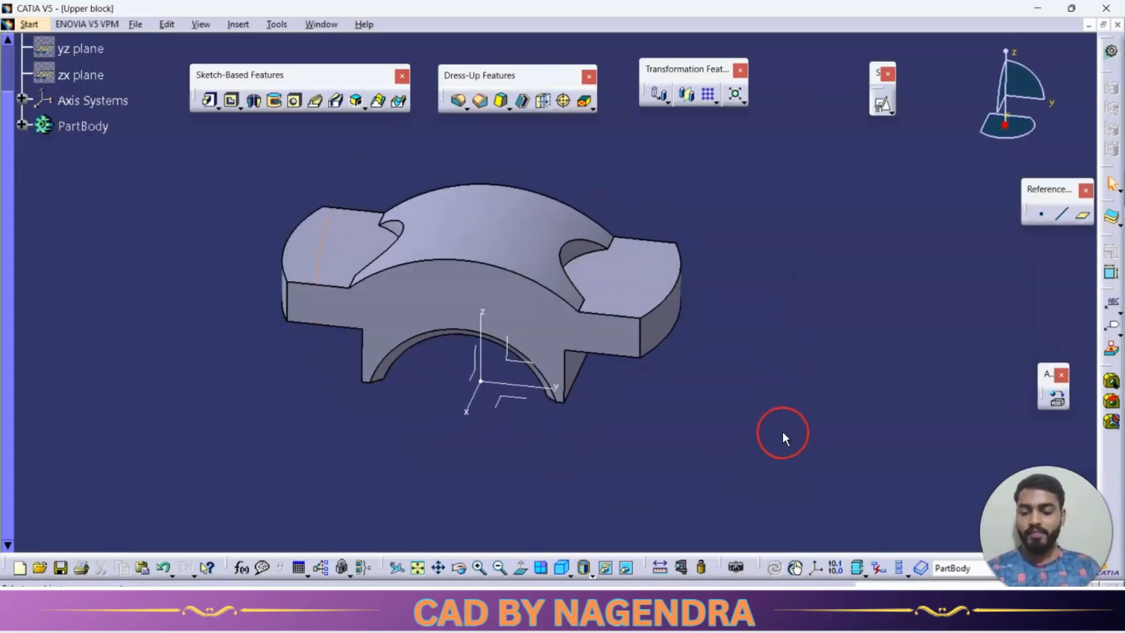
Check the reference drawing for the position and diameter of the upper block's flange bolt holes.
key(alt+Tab)
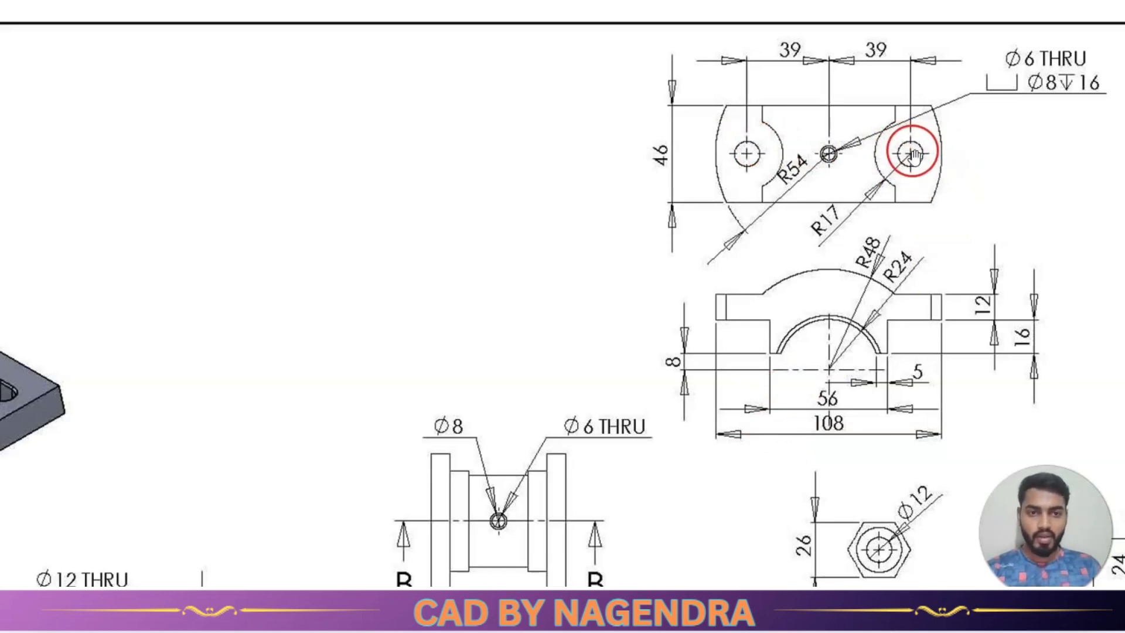
scroll(904, 202, down, 2)
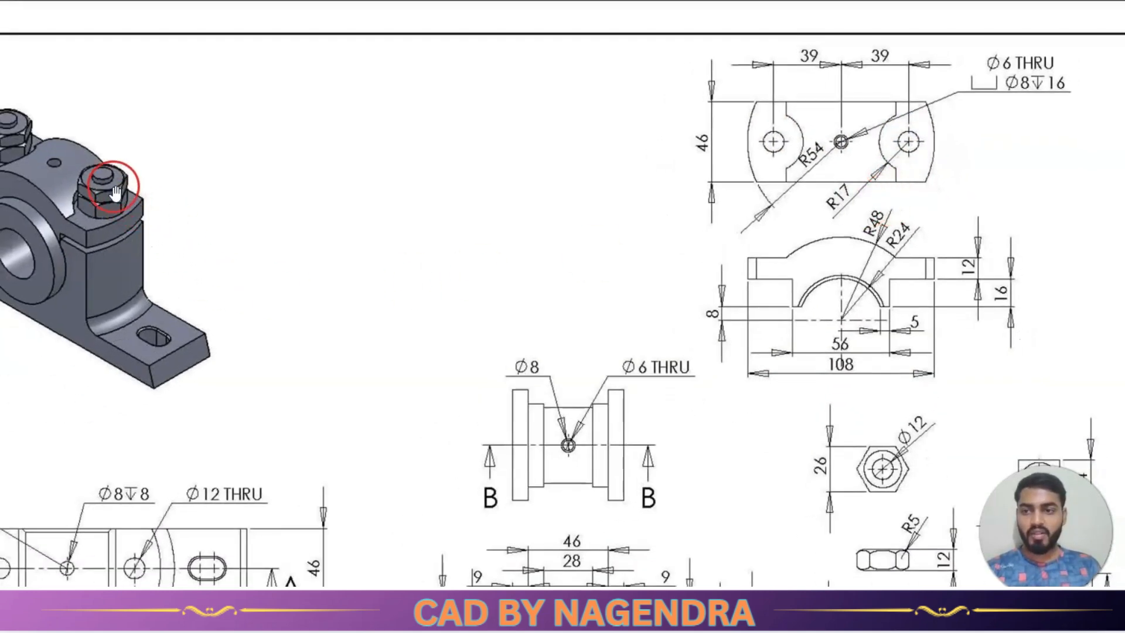
scroll(673, 269, down, 2)
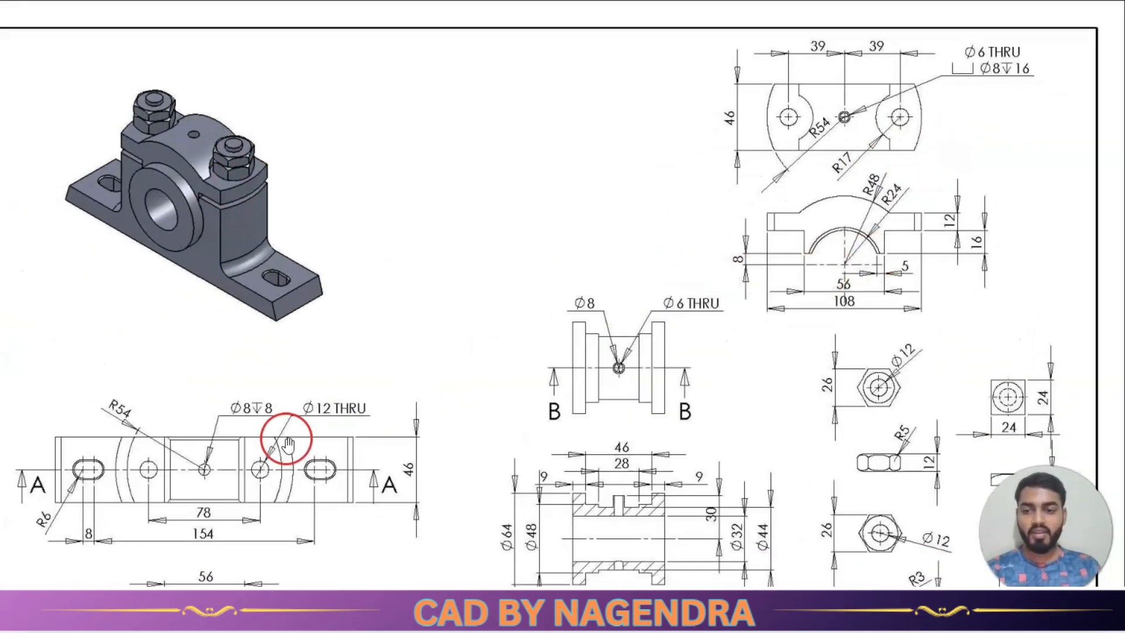
scroll(271, 470, up, 1)
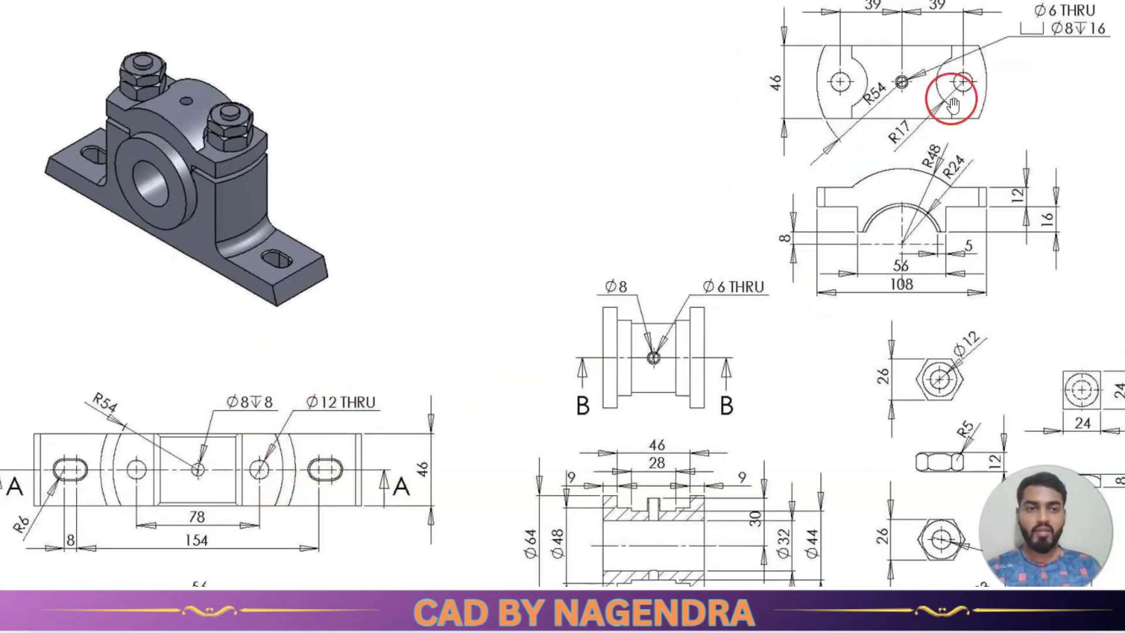
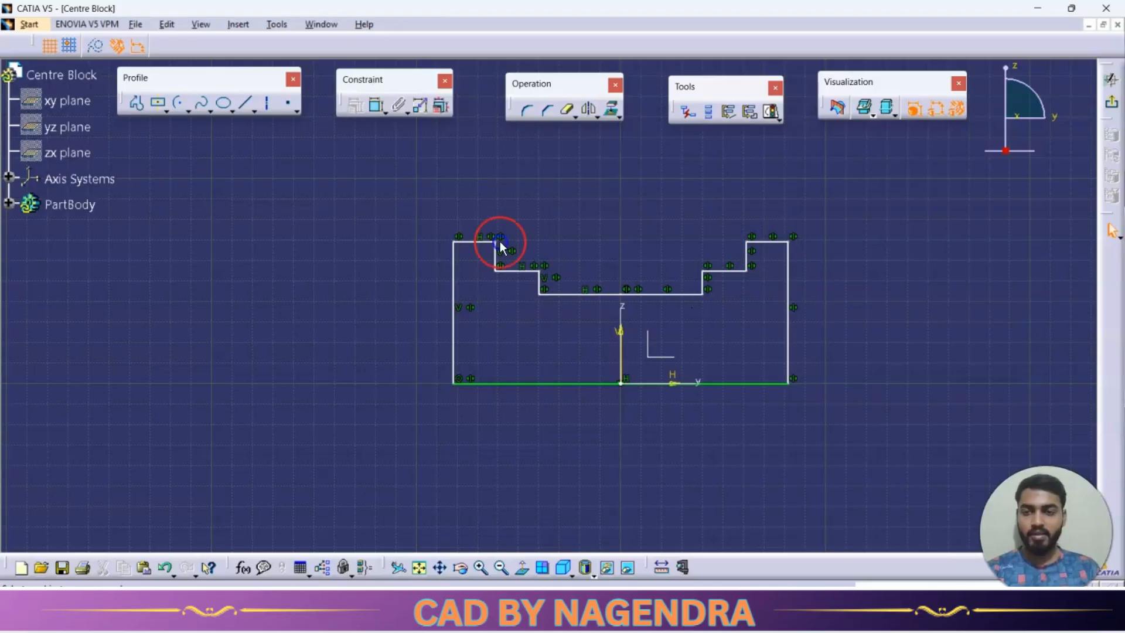
Consult section B-B in the reference drawing and constrain the profile's lowest middle line 16 mm above the base line.
click(372, 105)
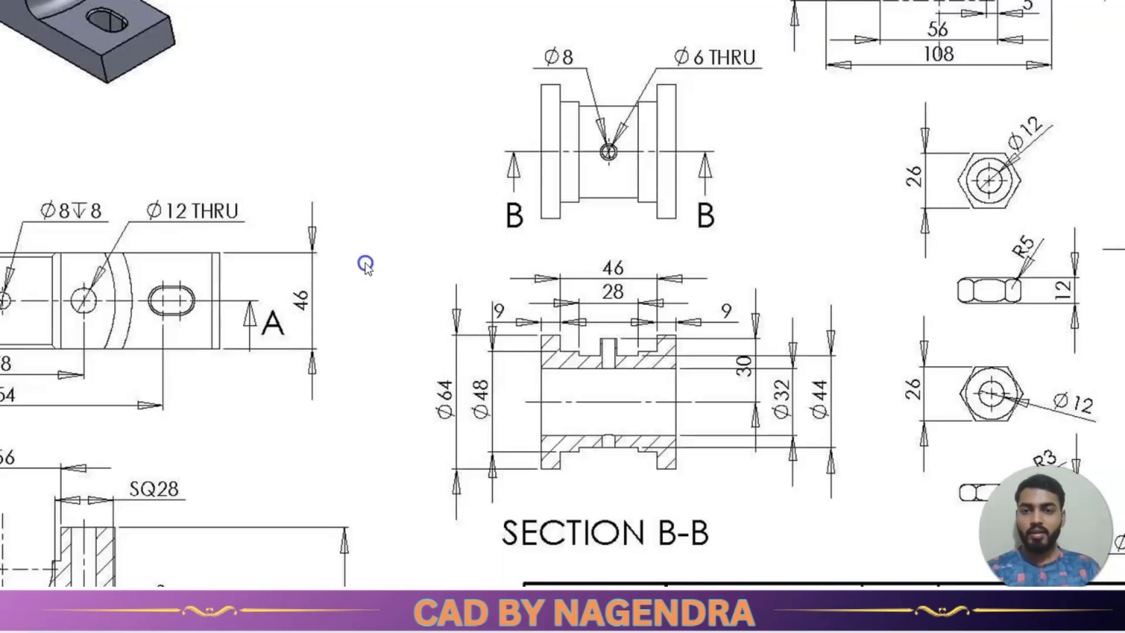
click(447, 283)
click(639, 397)
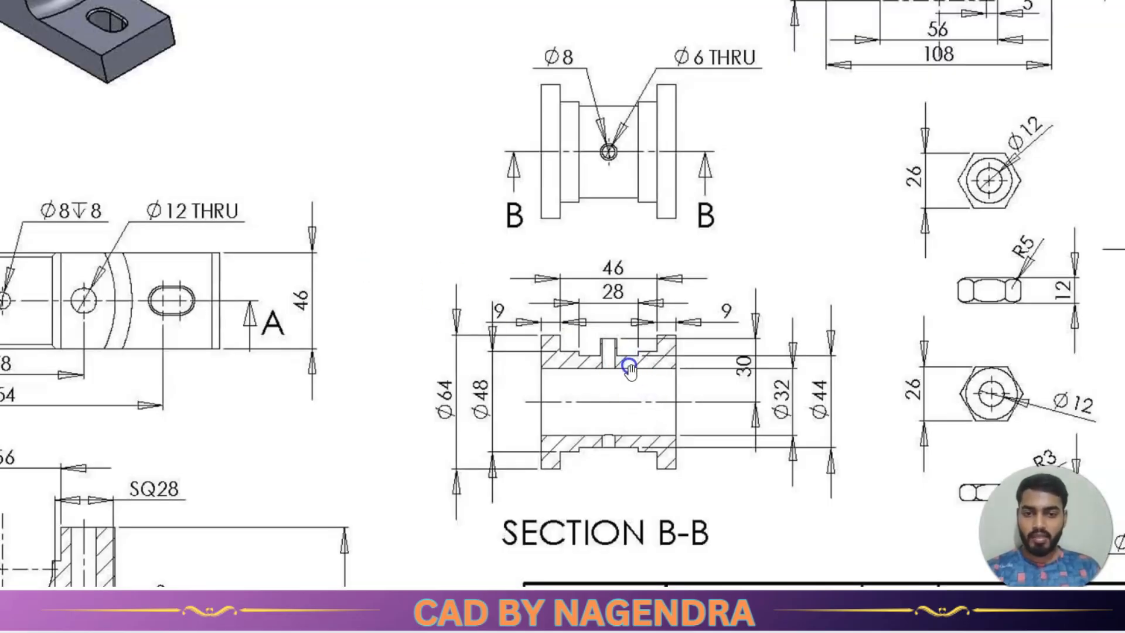
scroll(797, 450, up, 2)
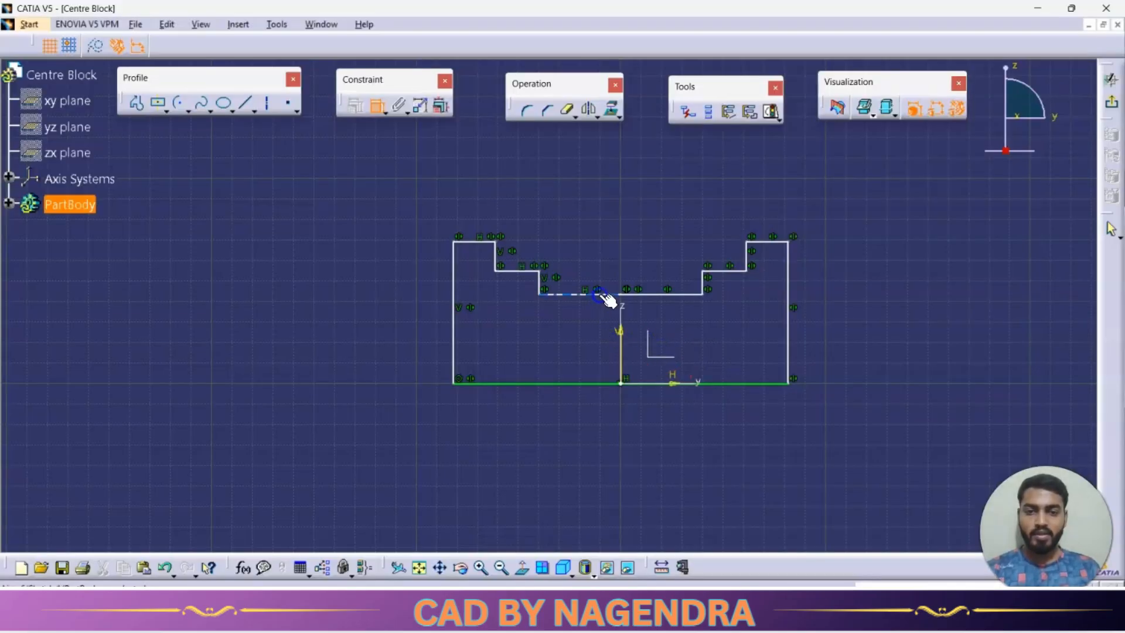
click(602, 293)
click(598, 382)
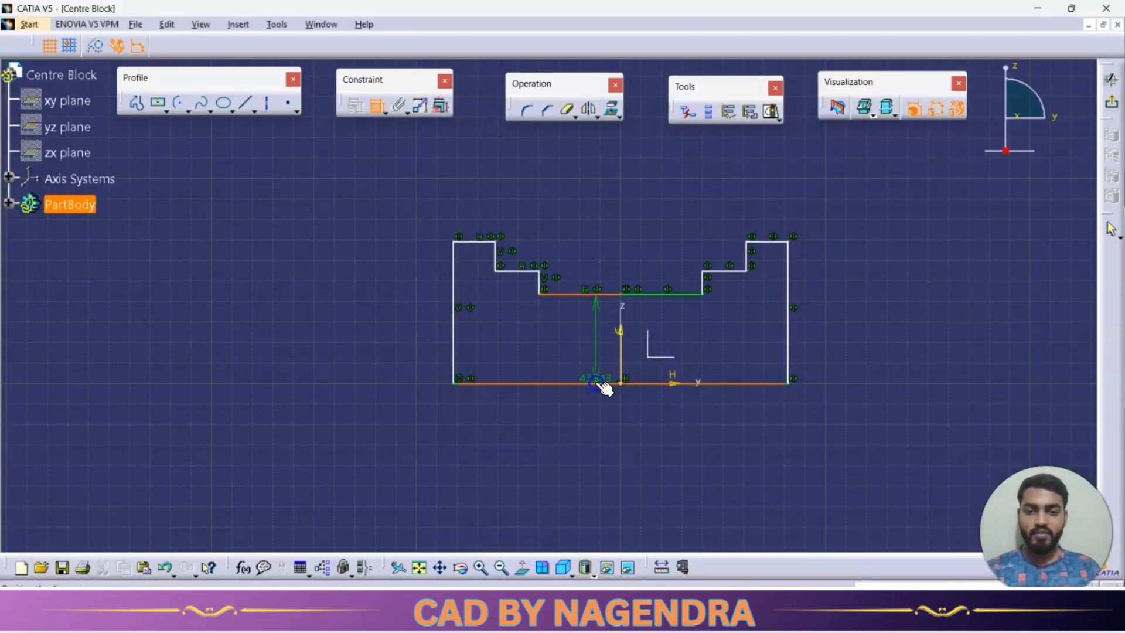
double_click(597, 346)
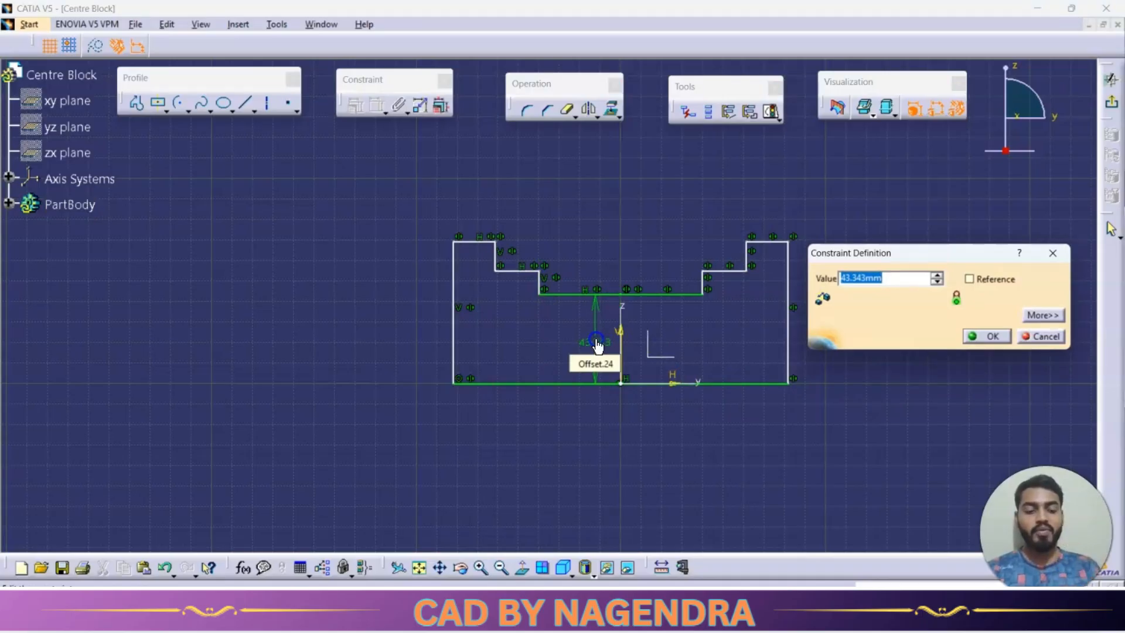
text(16)
key(Return)
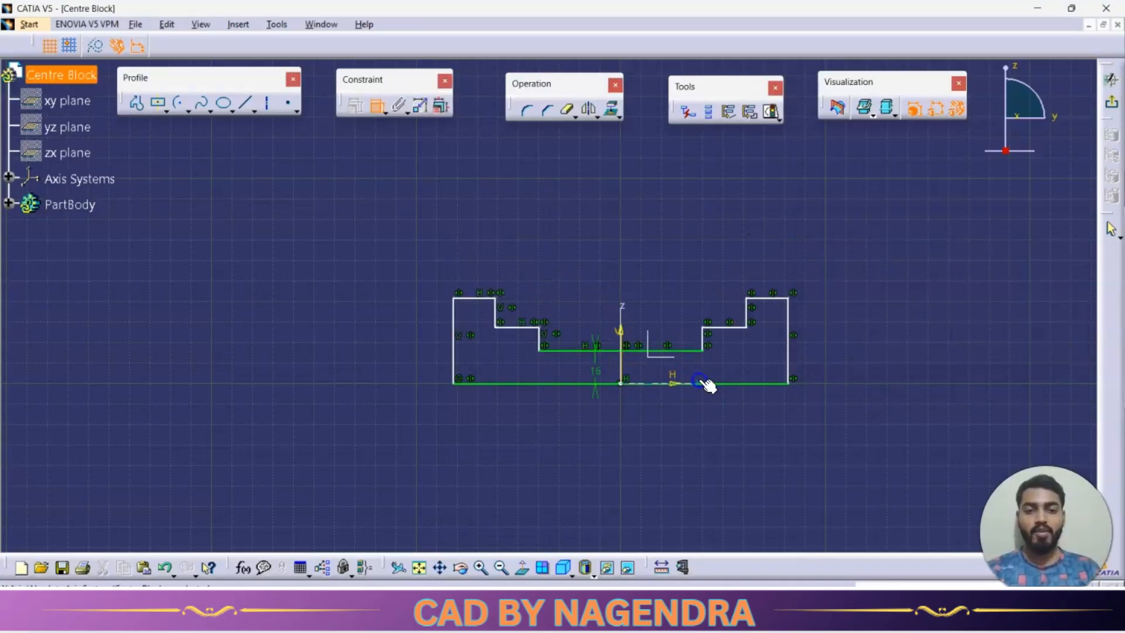
Check the groove width in the drawing and constrain the distance between the inner vertical lines to 28 mm.
scroll(714, 430, up, 5)
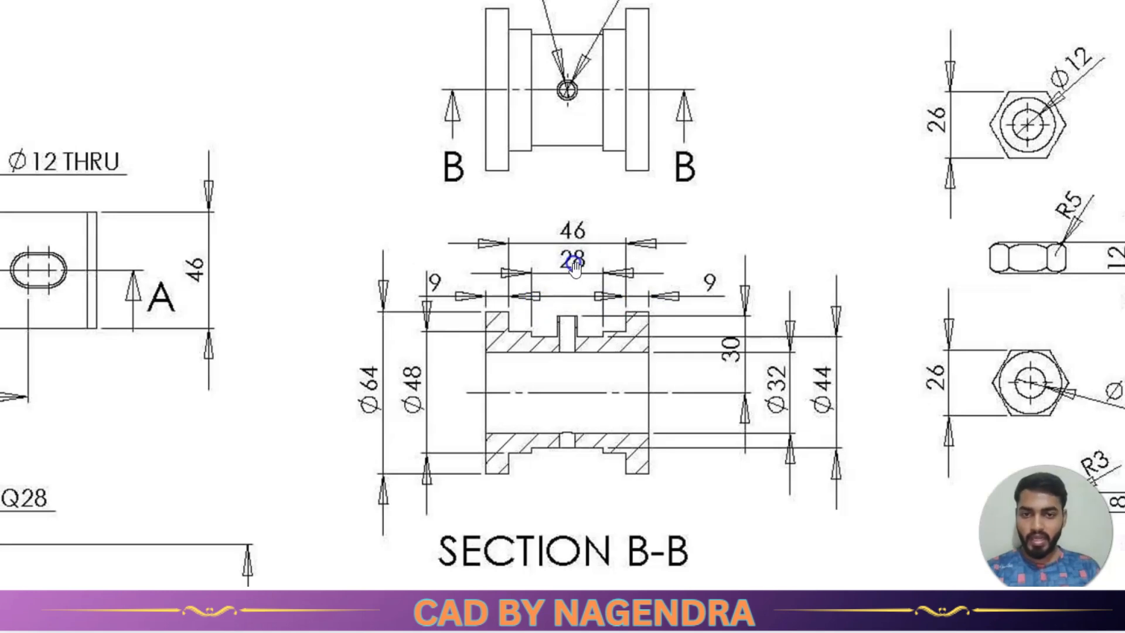
key(alt+Tab)
click(421, 218)
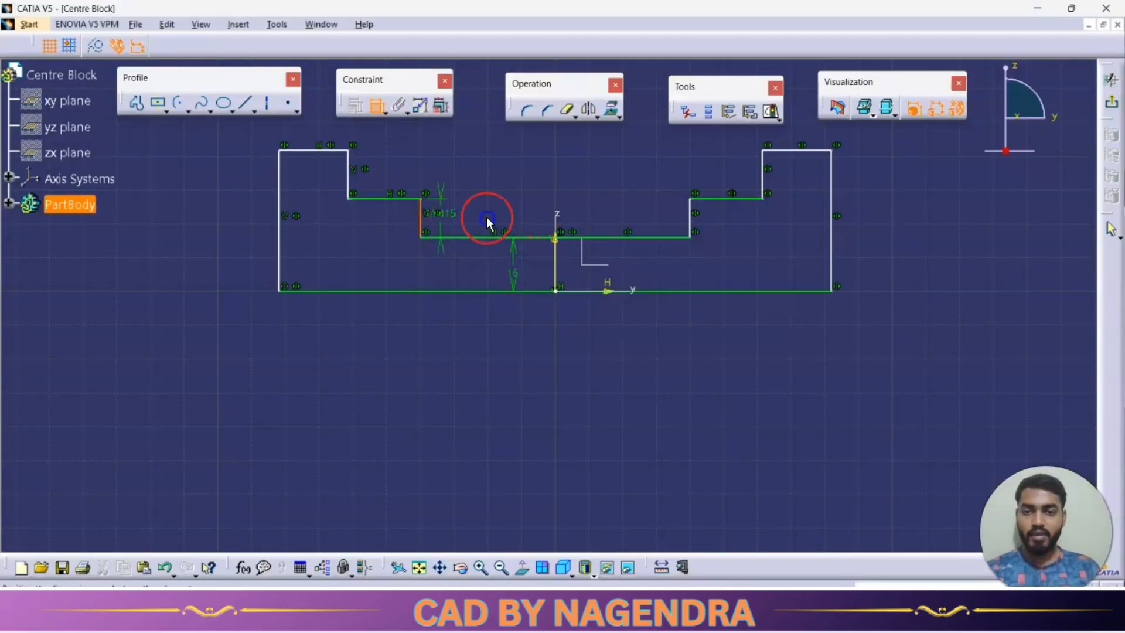
click(697, 230)
click(611, 210)
double_click(614, 210)
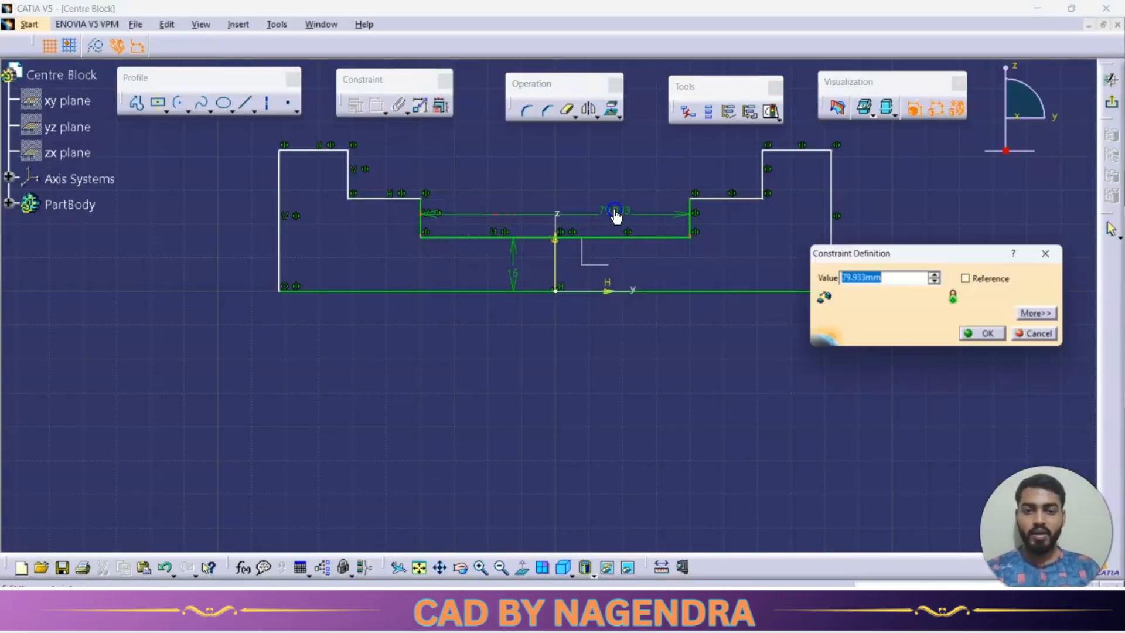
text(28)
key(Return)
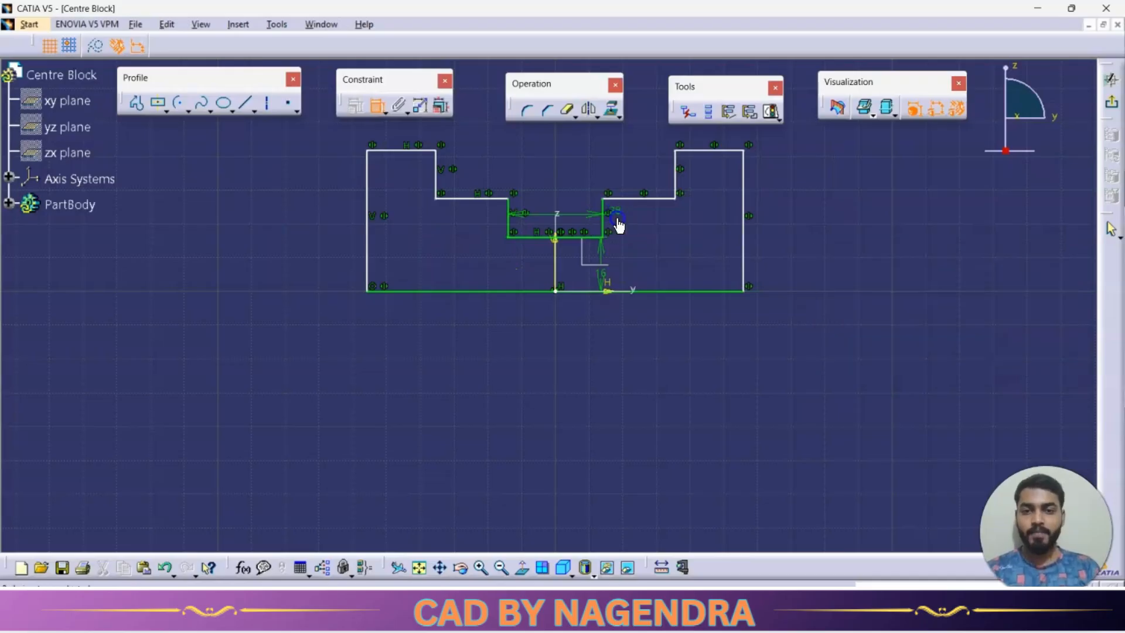
Recheck section B-B and set the middle line's height above the base line to 22 mm.
key(alt+Tab)
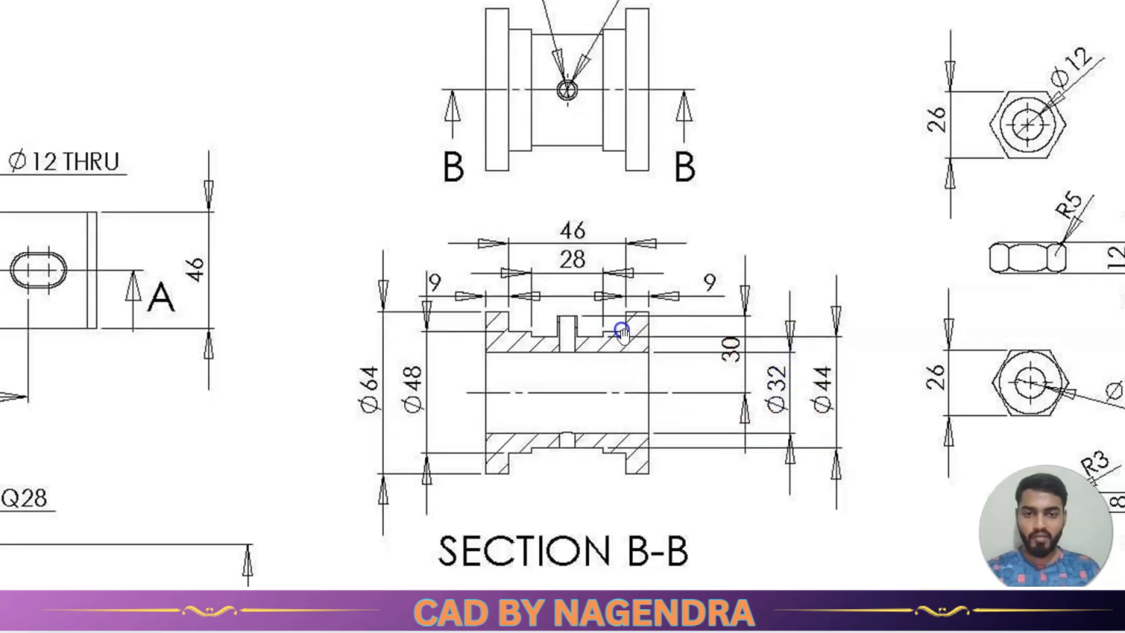
key(alt+Tab)
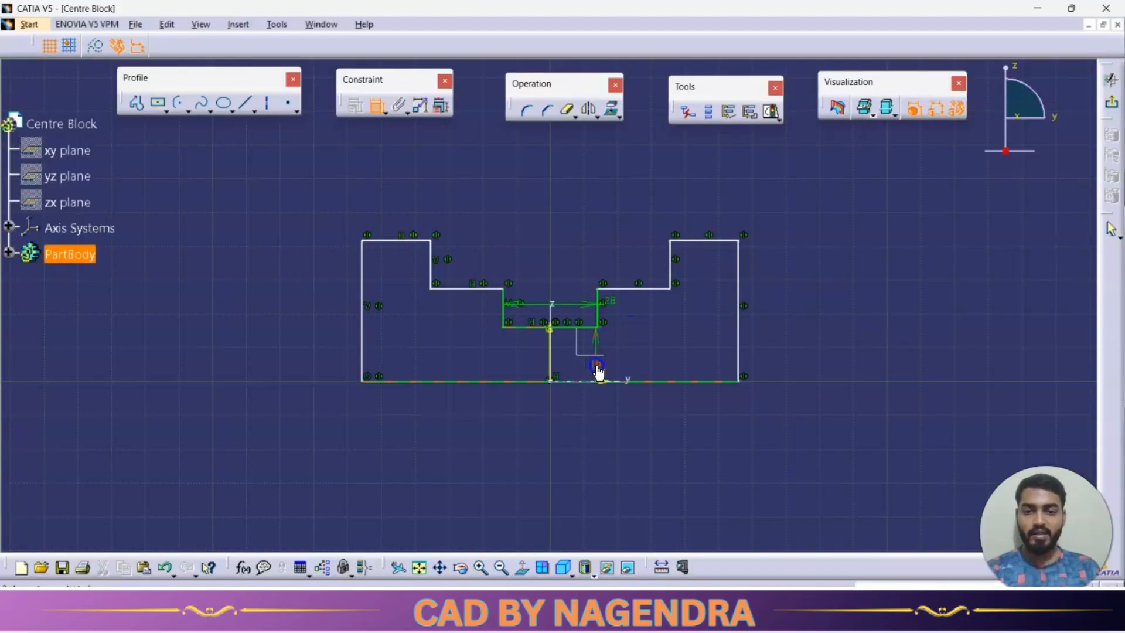
double_click(597, 368)
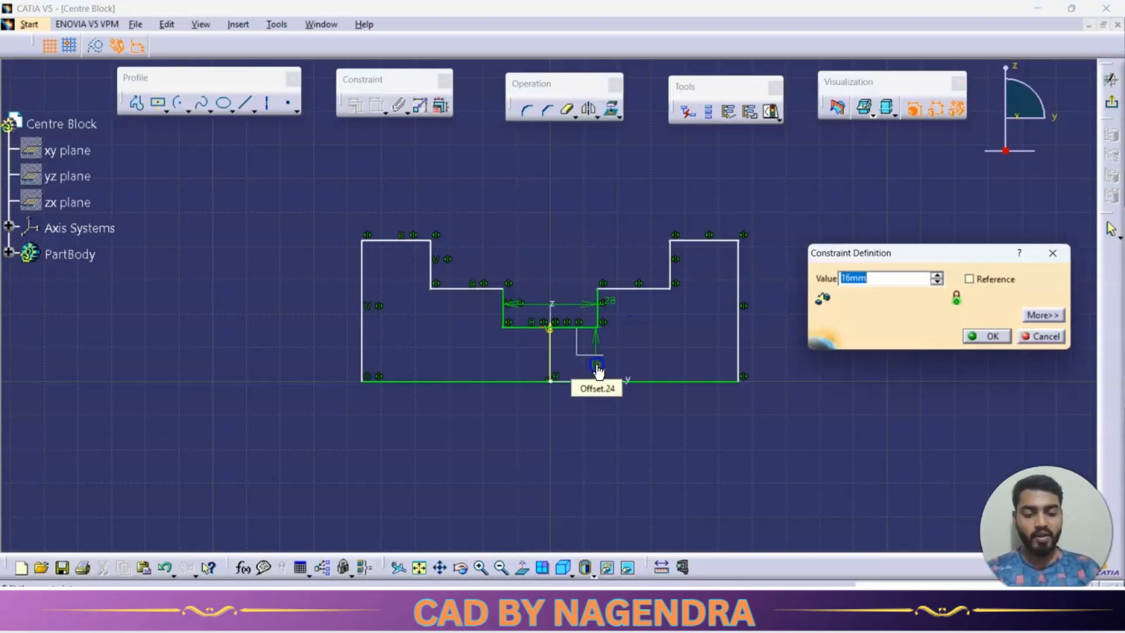
text(2)
key(Return)
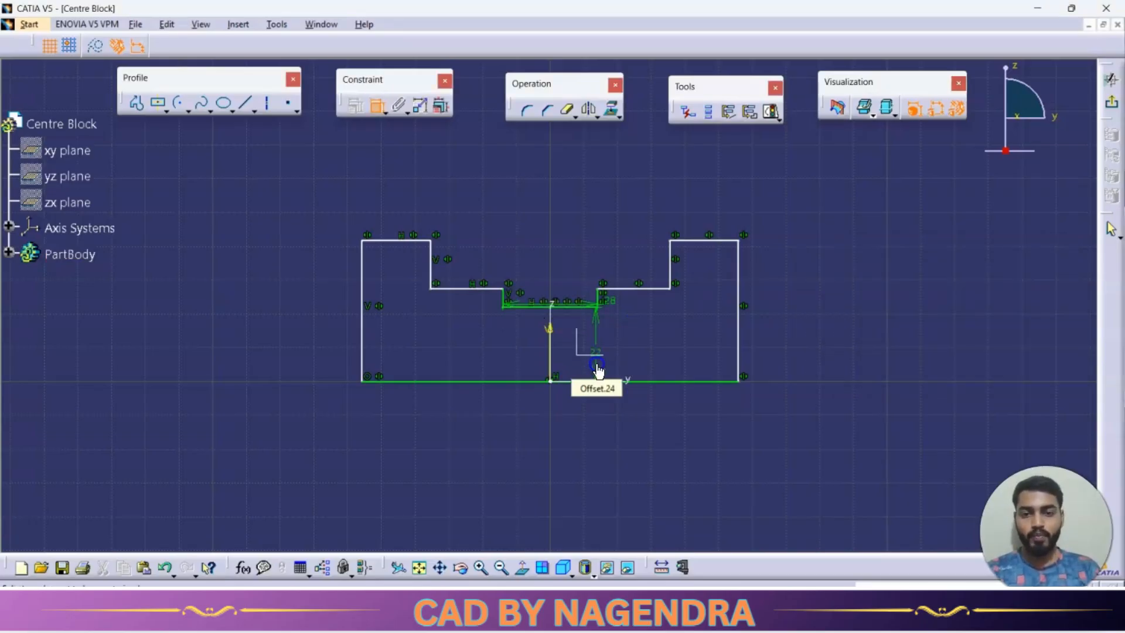
Constrain the intermediate step line's height above the base line to 48/2 mm.
click(654, 380)
click(670, 336)
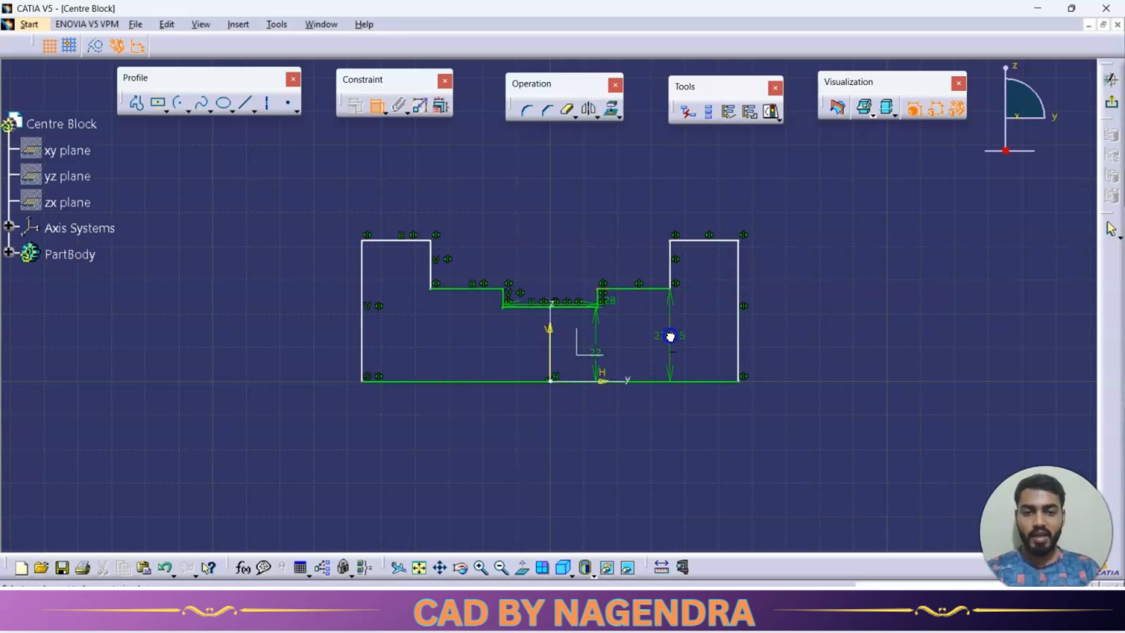
double_click(669, 335)
text(48/2)
key(Return)
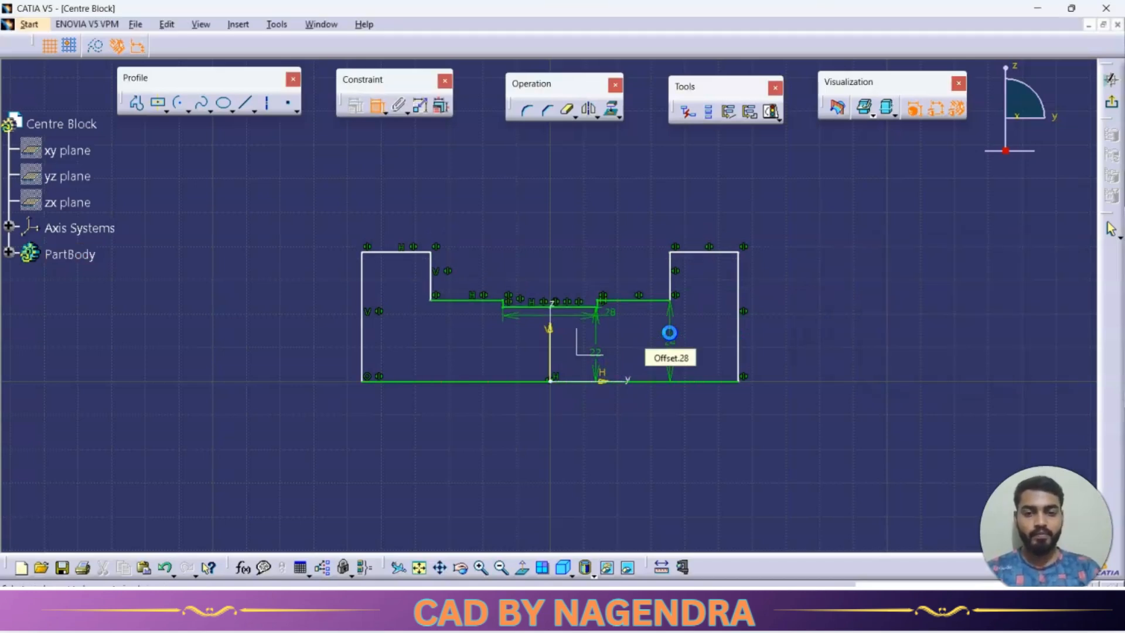
Check the flange diameter in the drawing and set the outer vertical edge's length to 64/2 mm.
key(alt+Tab)
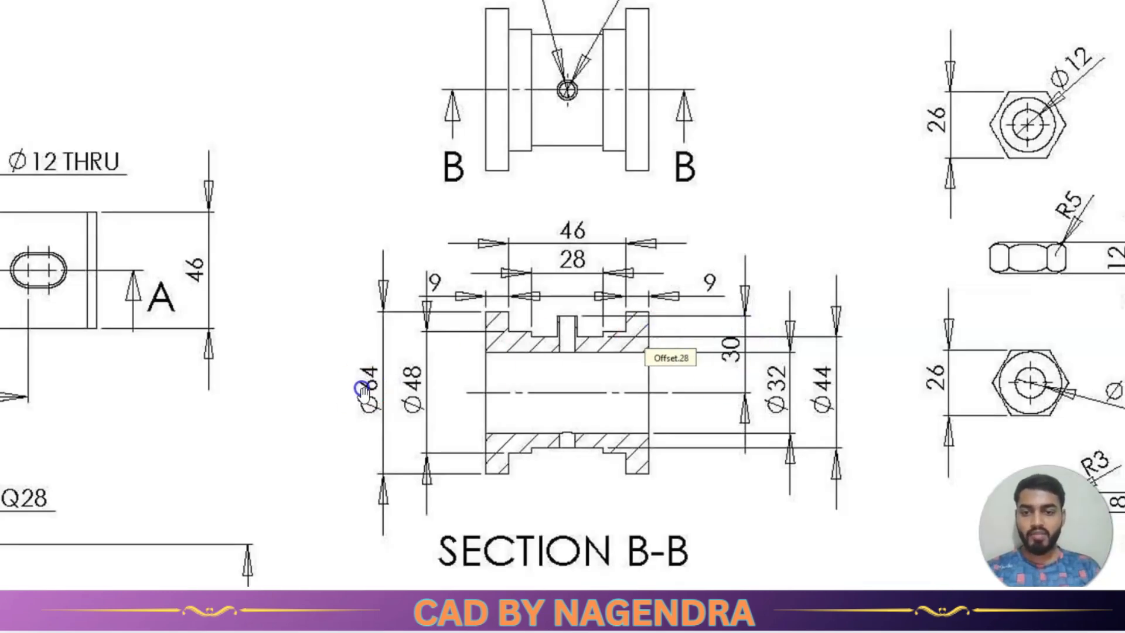
key(alt+Tab)
click(739, 319)
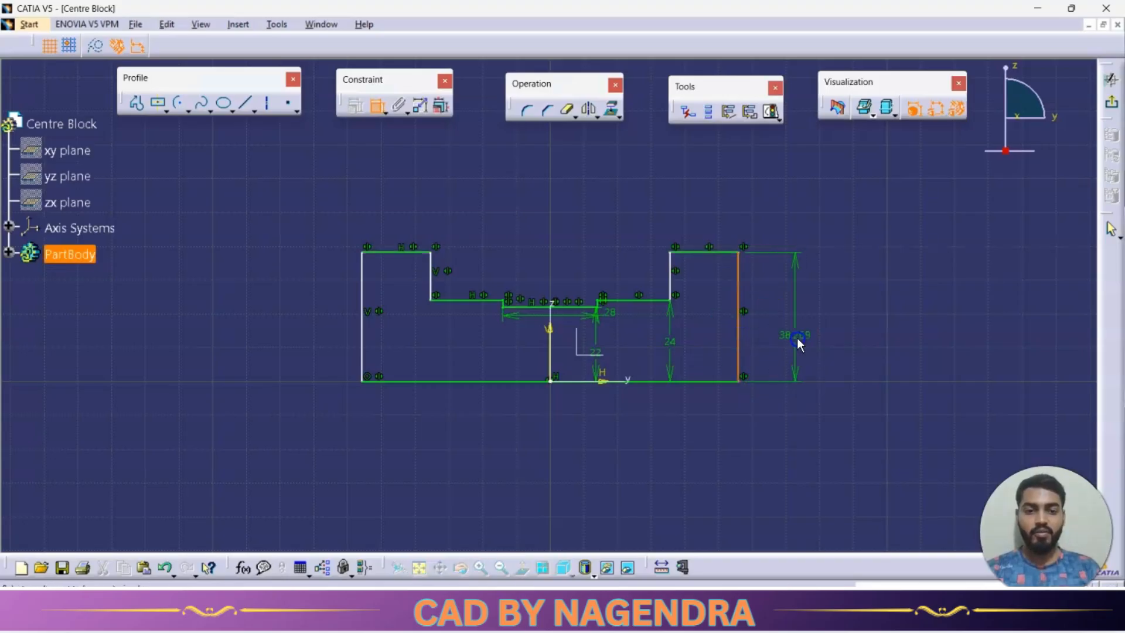
click(794, 328)
double_click(794, 330)
text(64/2)
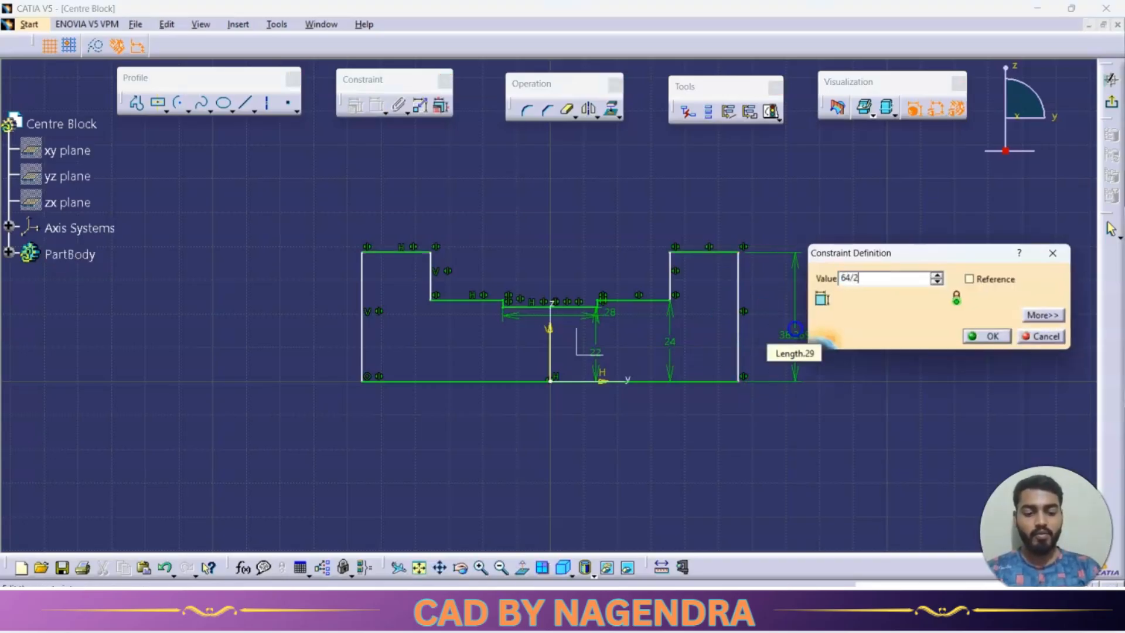
key(Return)
Check the flange spacing in the drawing and constrain the distance between the flanges' inner vertical edges to 46 mm.
key(alt+Tab)
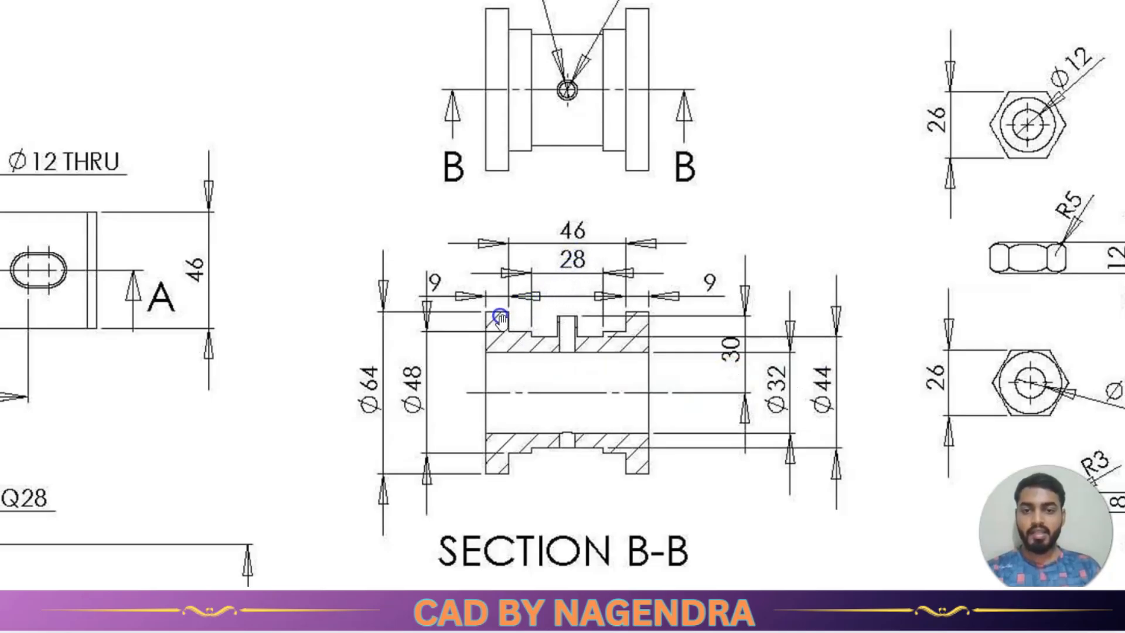
click(553, 266)
click(606, 234)
key(alt+Tab)
click(465, 270)
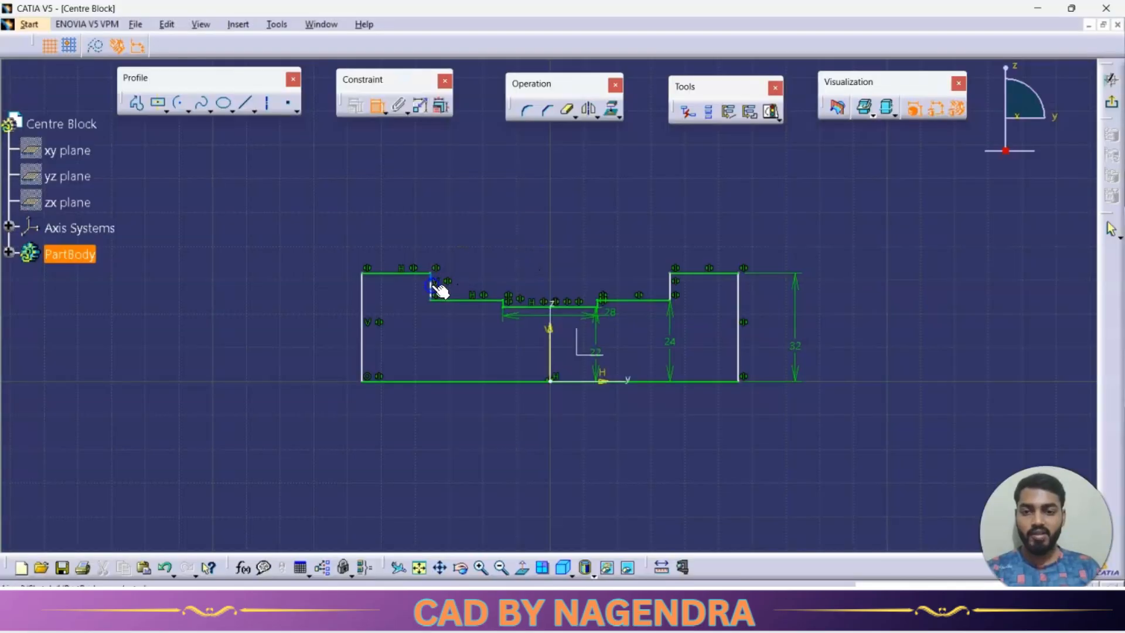
click(432, 289)
click(673, 289)
double_click(562, 207)
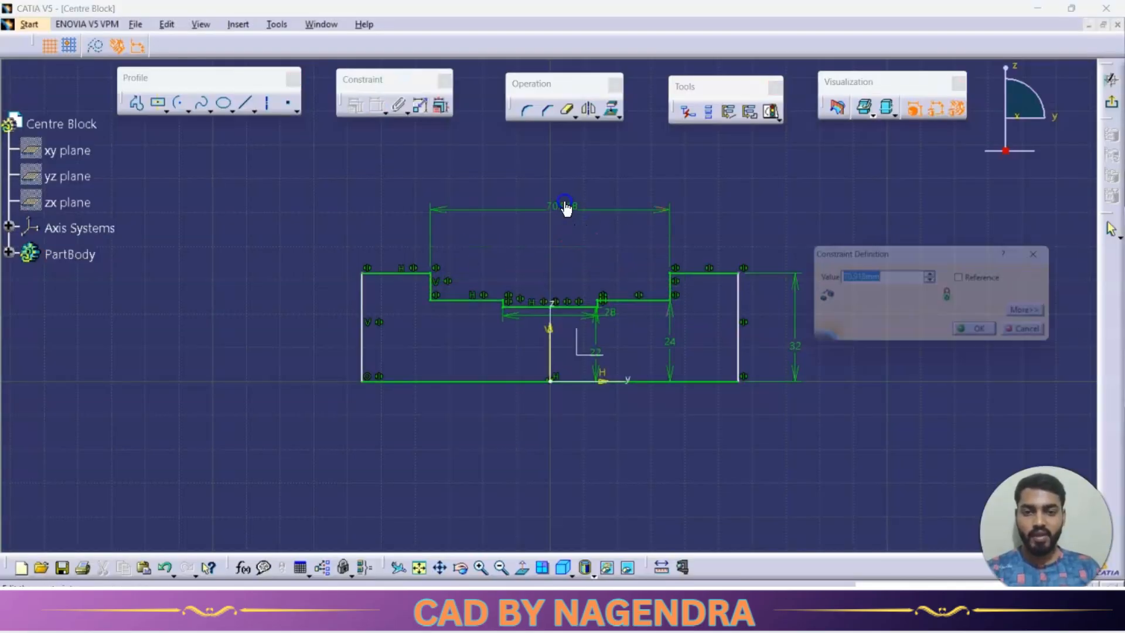
text(46)
key(Return)
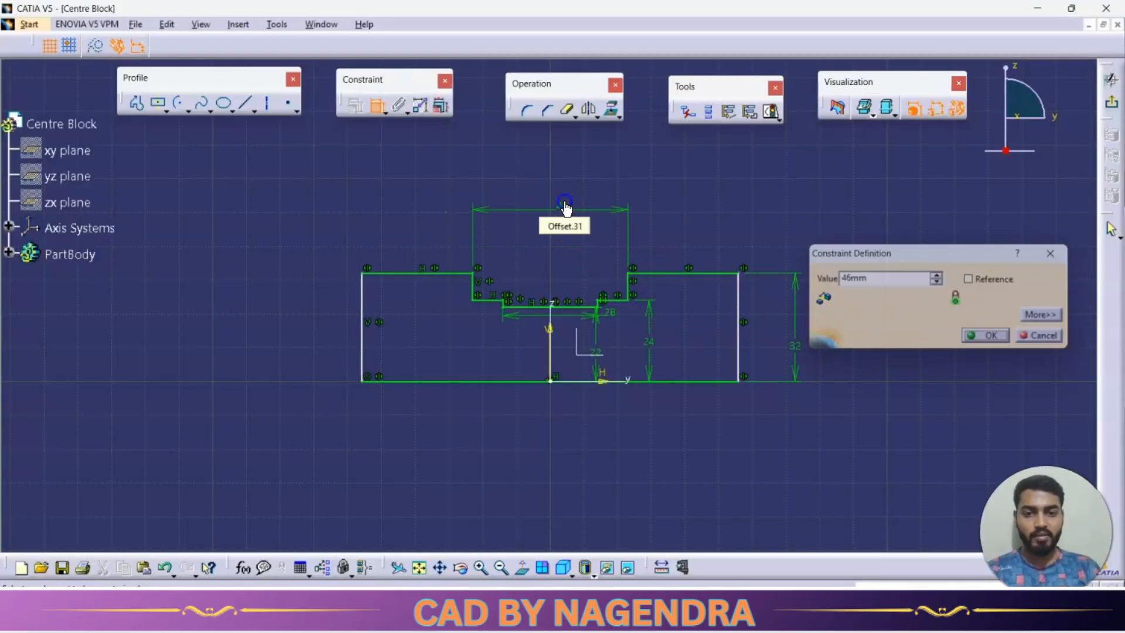
Check the flange thickness in section B-B and constrain the flange's top edge to 9 mm.
key(alt+Tab)
click(673, 296)
click(530, 410)
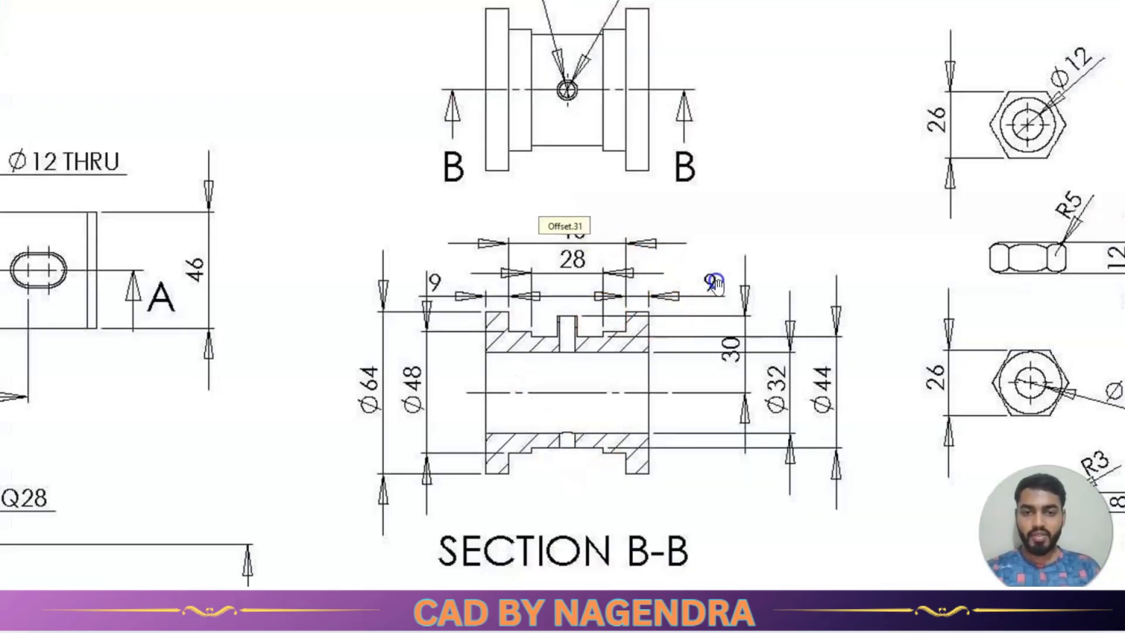
key(alt+Tab)
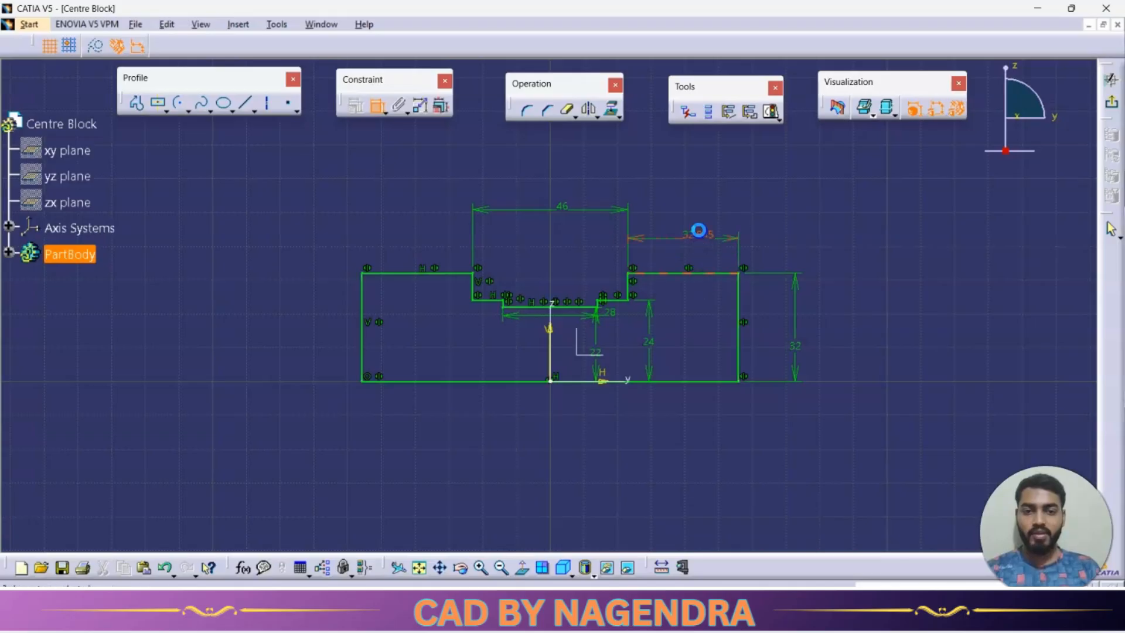
text(9)
key(Return)
click(677, 362)
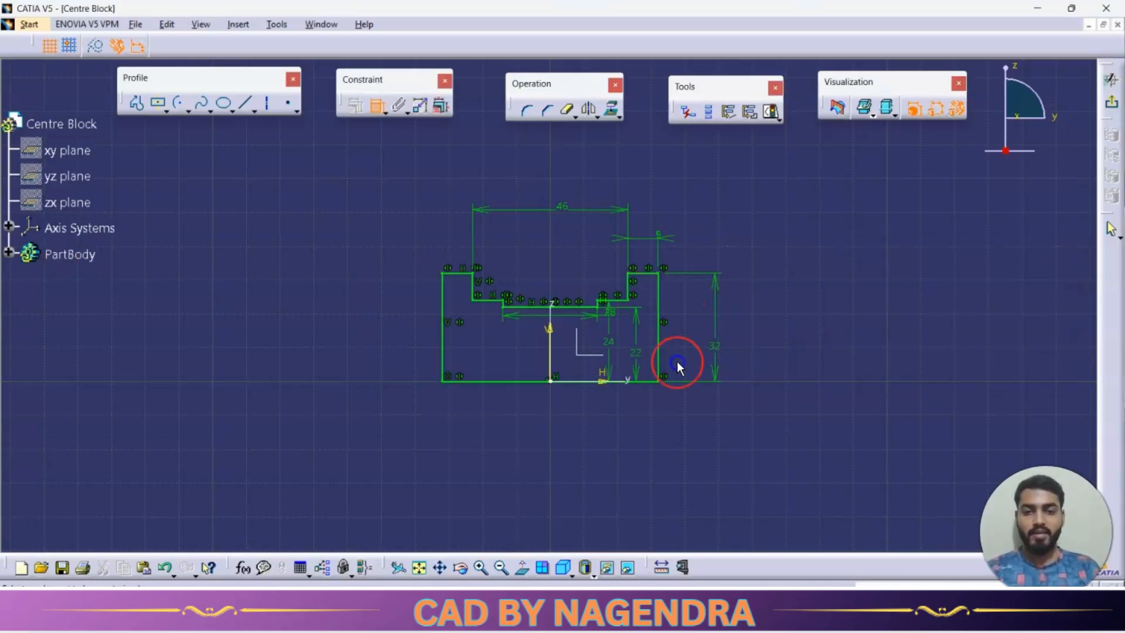
Exit the sketch and revolve the stepped profile 360 degrees about the horizontal y axis with the Shaft command.
mouse_move(672, 427)
middle_down()
mouse_move(681, 346)
mouse_move(578, 311)
mouse_move(589, 336)
middle_up()
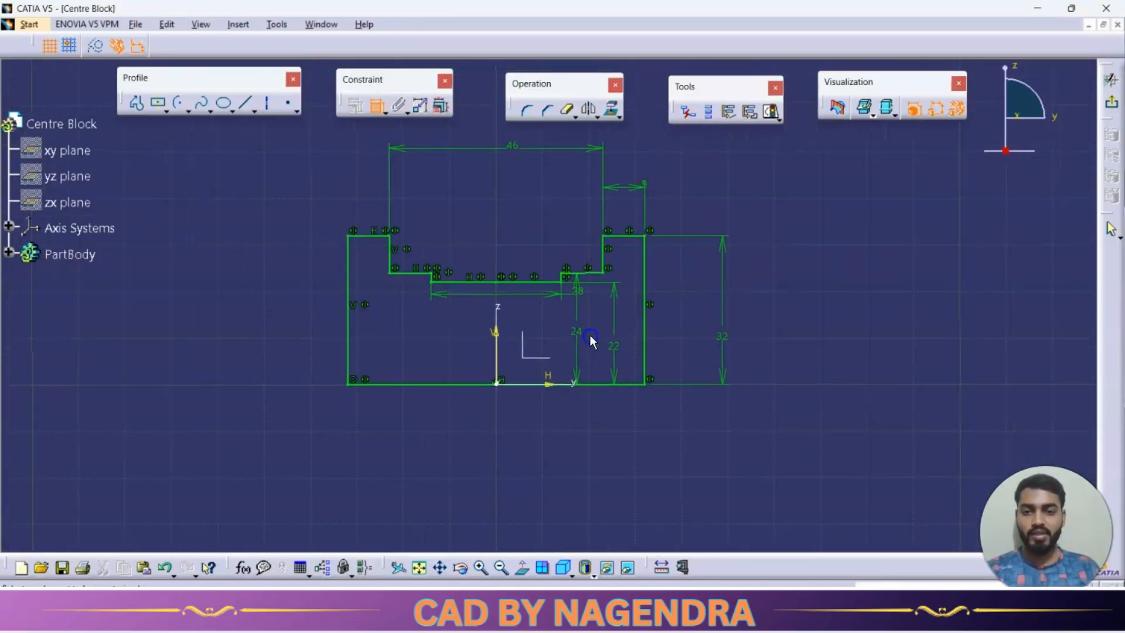
click(1035, 213)
click(713, 326)
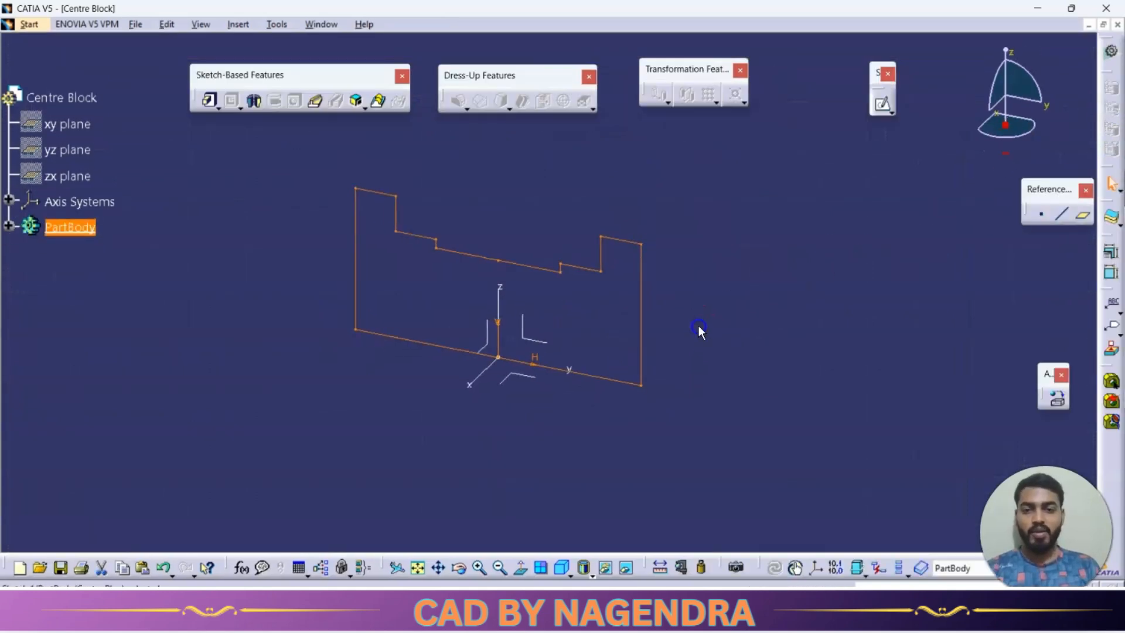
mouse_move(701, 331)
middle_down()
mouse_move(727, 269)
mouse_move(714, 294)
middle_up()
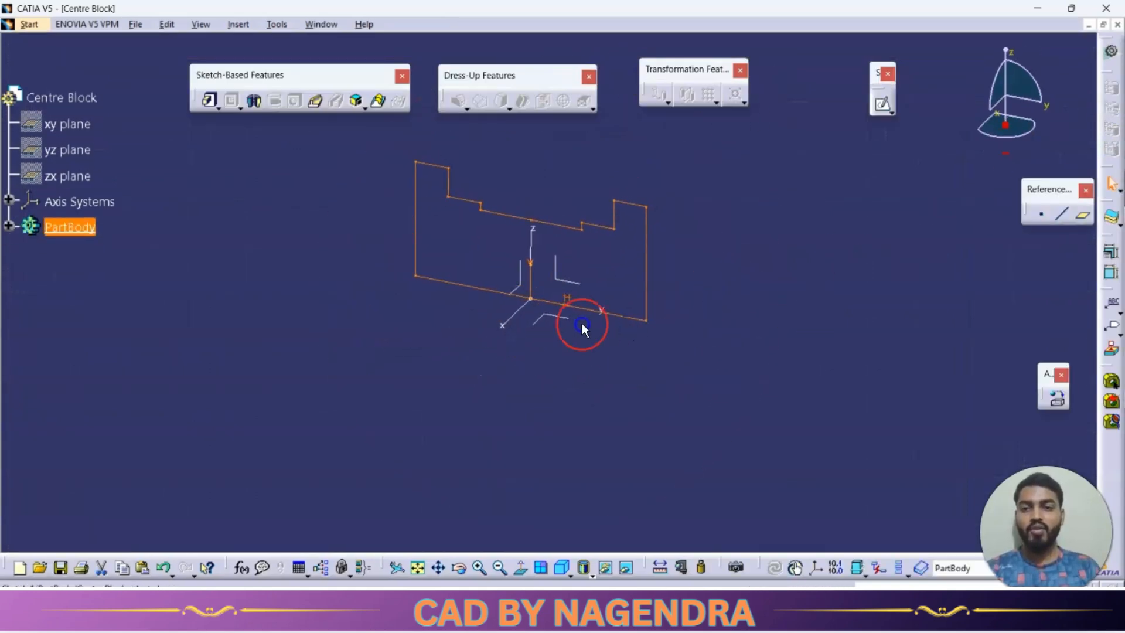
click(256, 104)
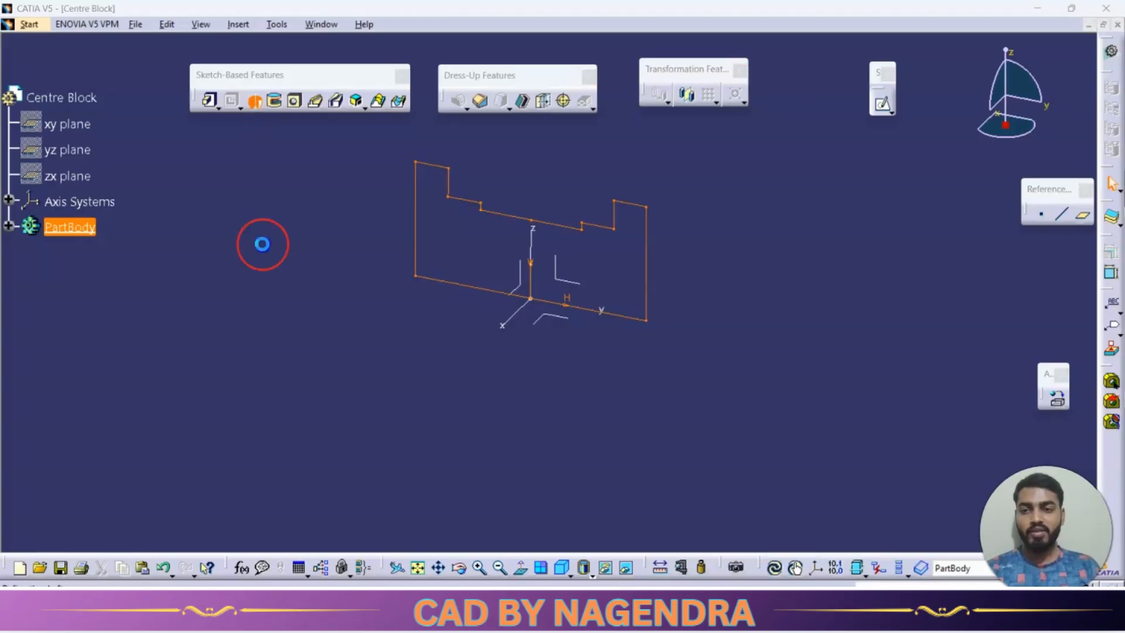
click(582, 303)
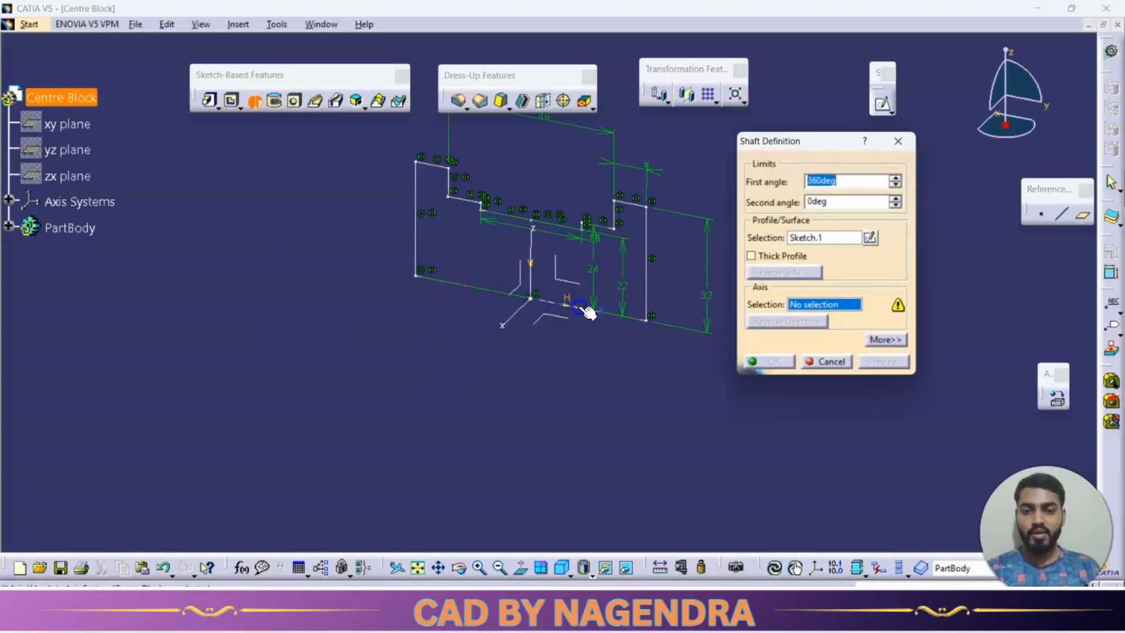
click(777, 363)
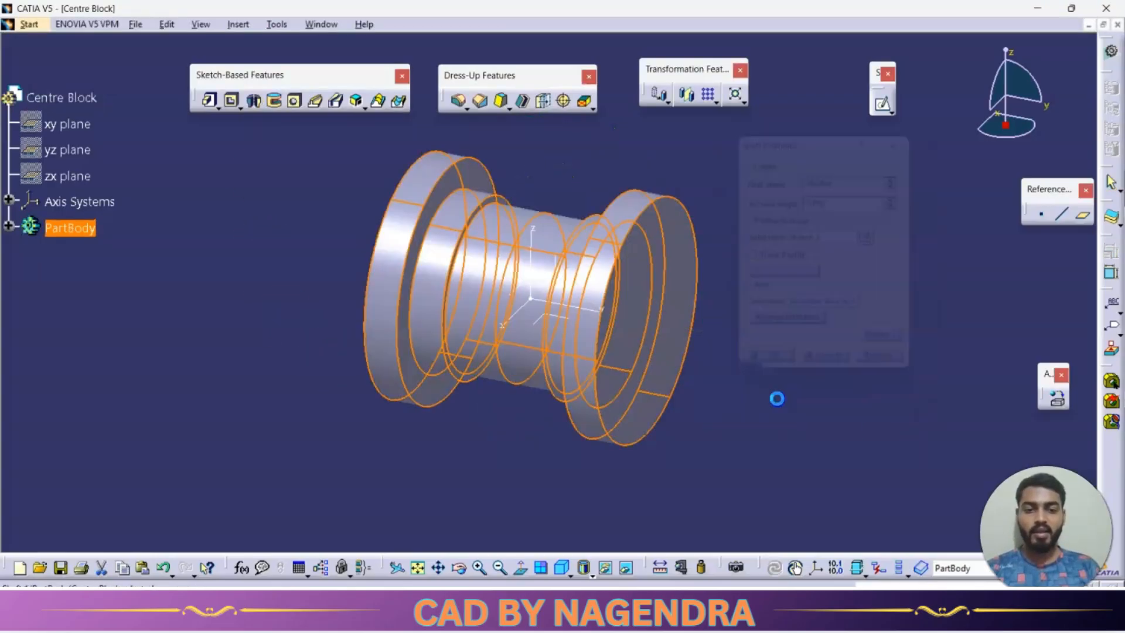
Review the centre block's top view and section B-B in the drawing for the bore and cross-hole dimensions.
mouse_move(585, 432)
middle_down()
mouse_move(477, 427)
mouse_move(581, 298)
mouse_move(530, 377)
mouse_move(713, 344)
mouse_move(693, 349)
mouse_move(733, 296)
mouse_move(615, 212)
mouse_move(727, 306)
mouse_move(659, 321)
mouse_move(673, 320)
middle_up()
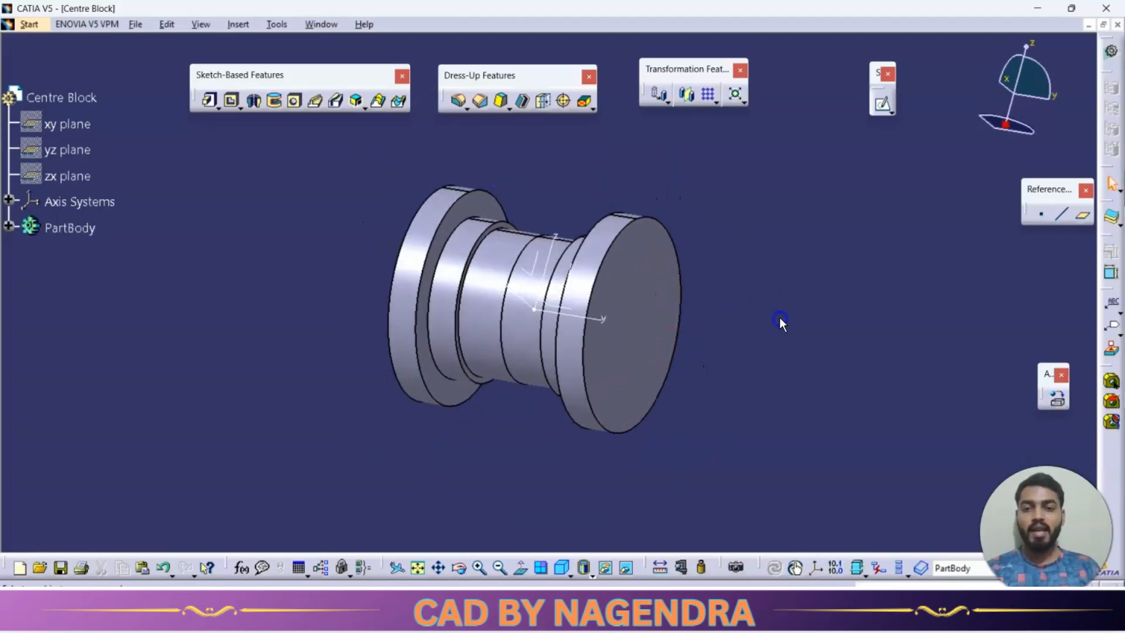
key(alt+Tab)
scroll(662, 345, down, 2)
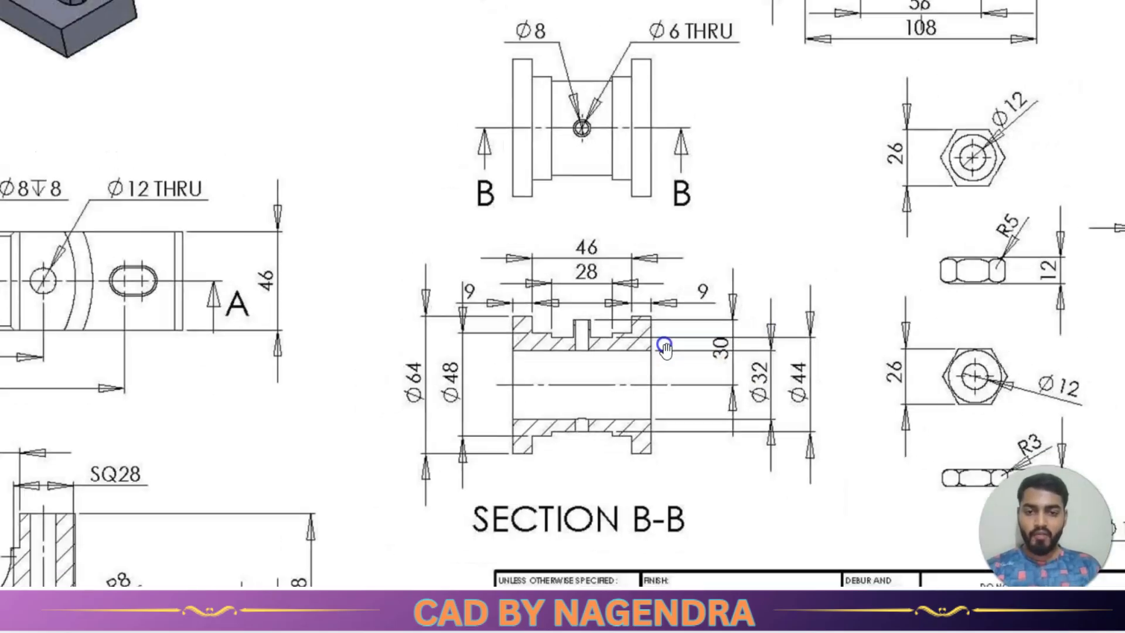
scroll(663, 134, up, 1)
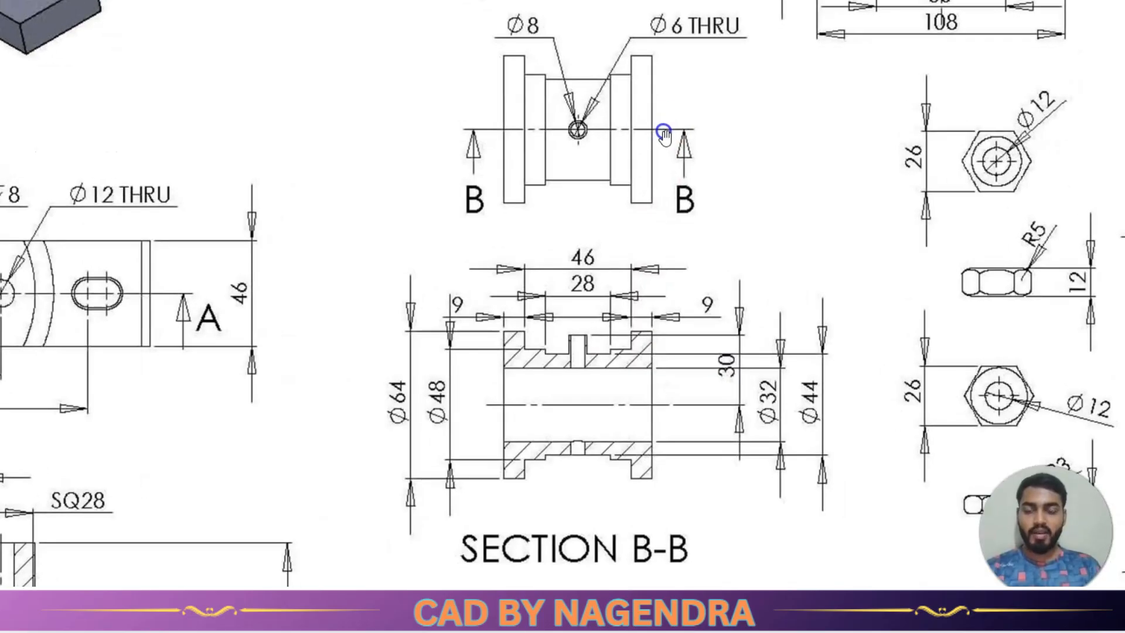
click(639, 160)
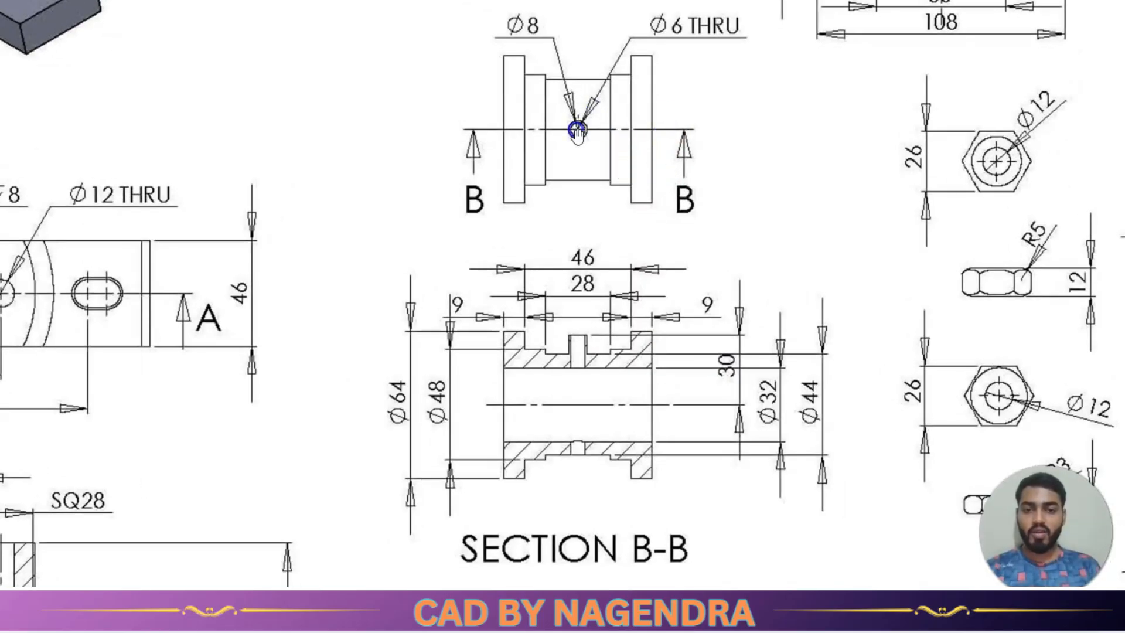
click(512, 392)
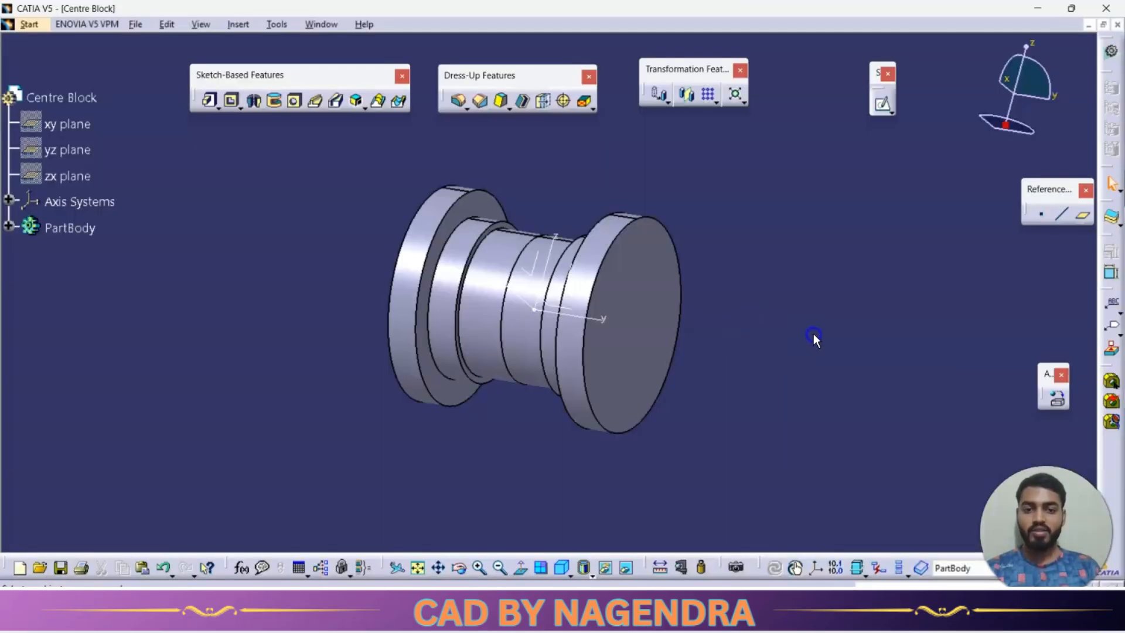
Check the bore diameter in section B-B and cut a concentric 32 mm hole into the flange's end face, extended Up To Next.
click(294, 112)
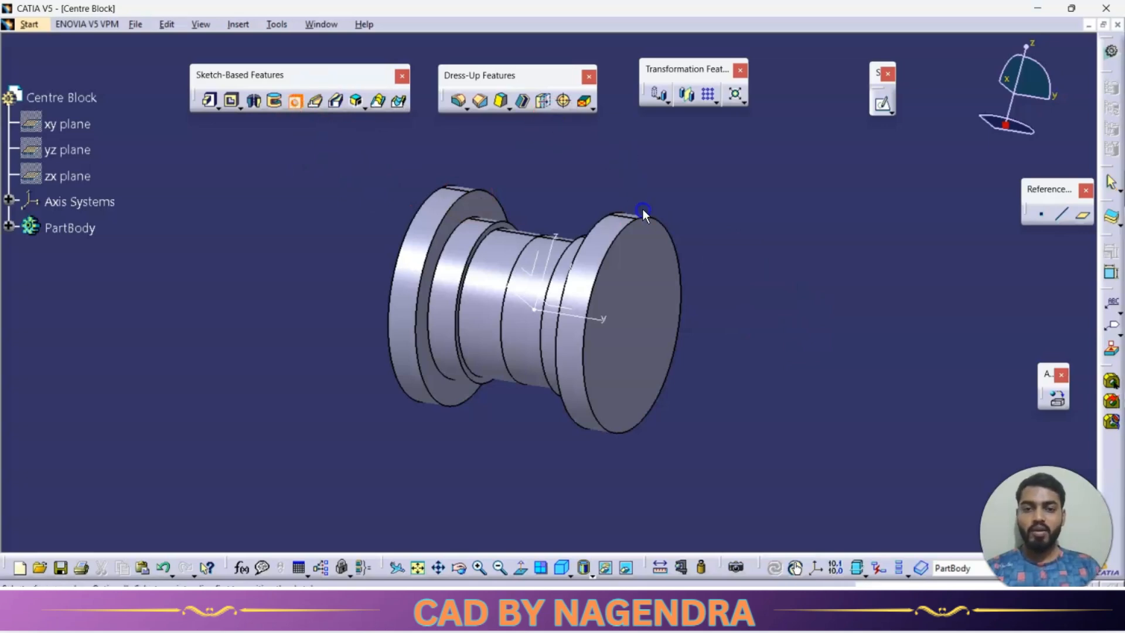
click(643, 322)
click(643, 321)
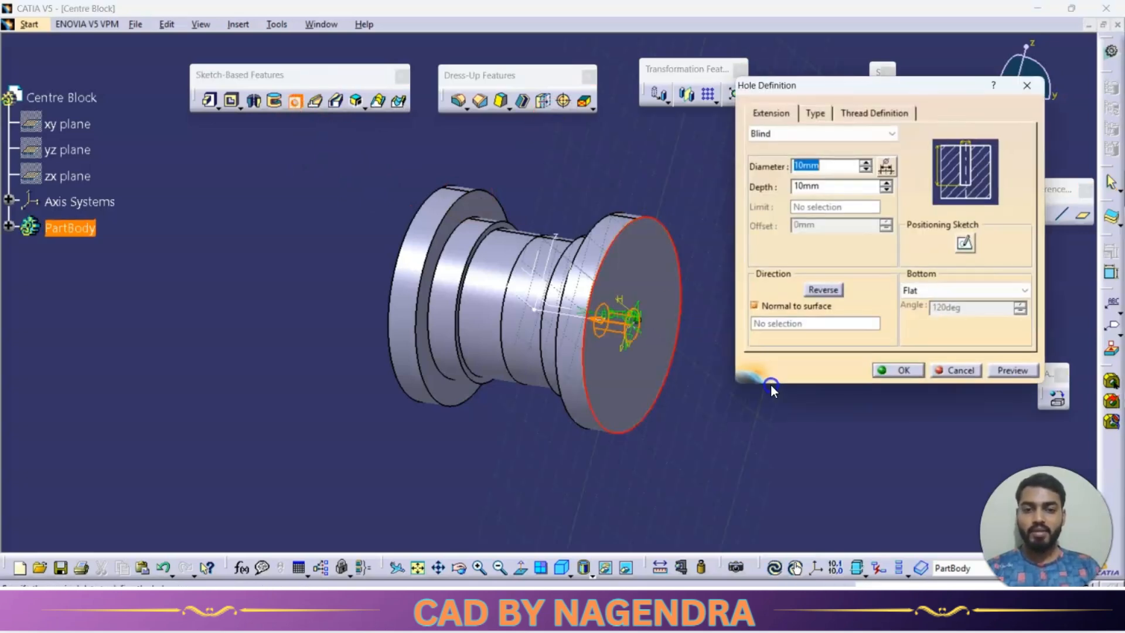
key(alt+Tab)
key(alt+Tab)
click(763, 370)
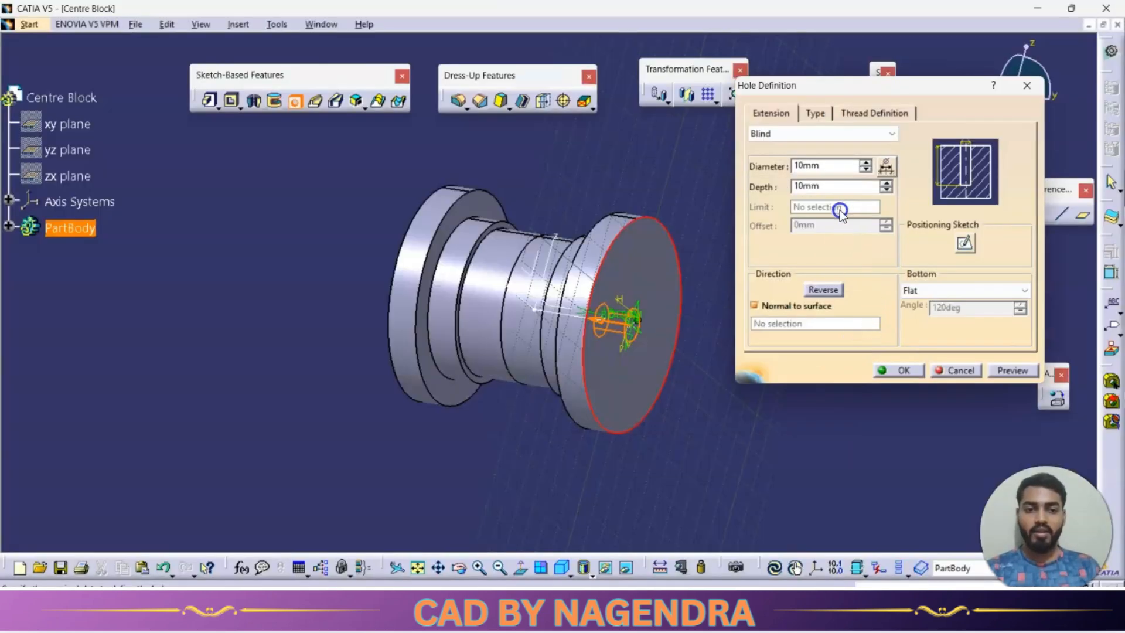
key(alt+Tab)
key(alt+Tab)
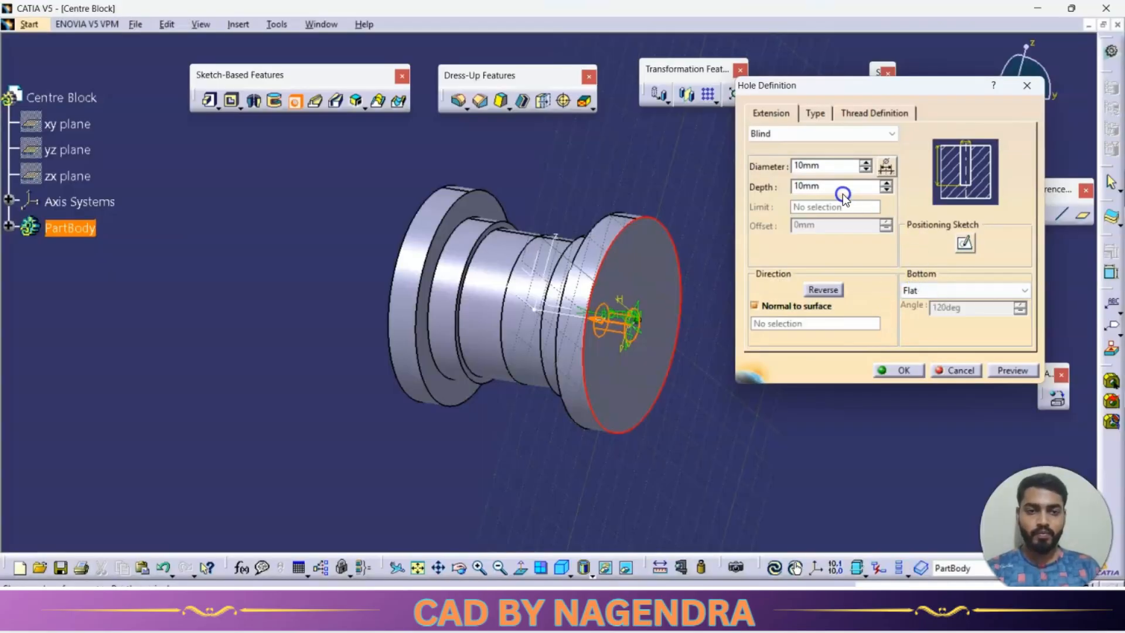
key(alt+Tab)
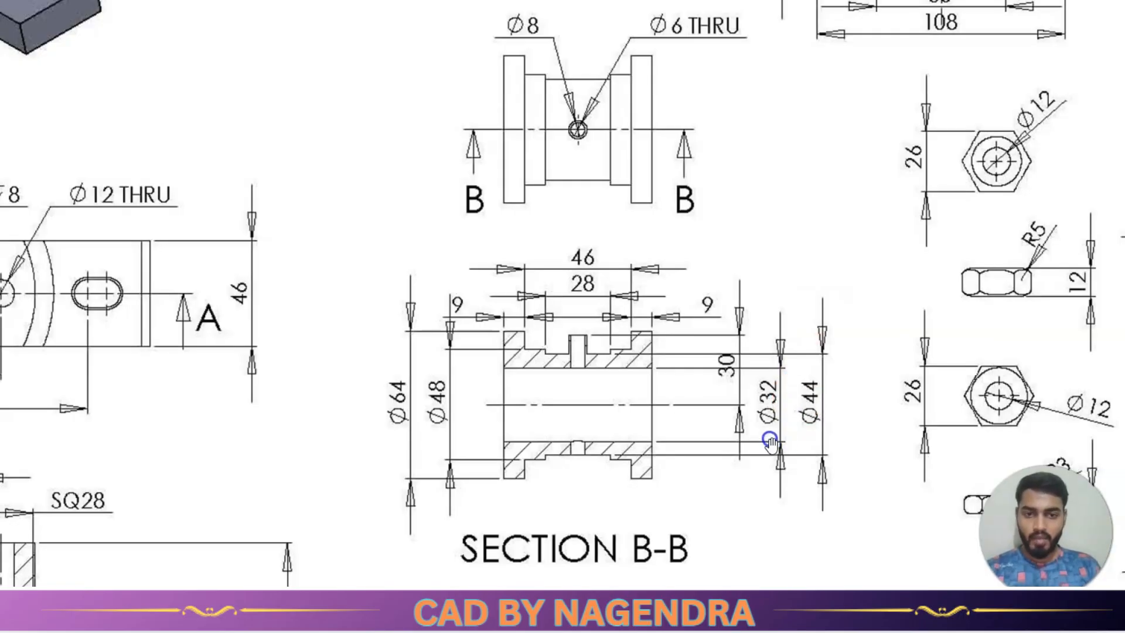
key(alt+Tab)
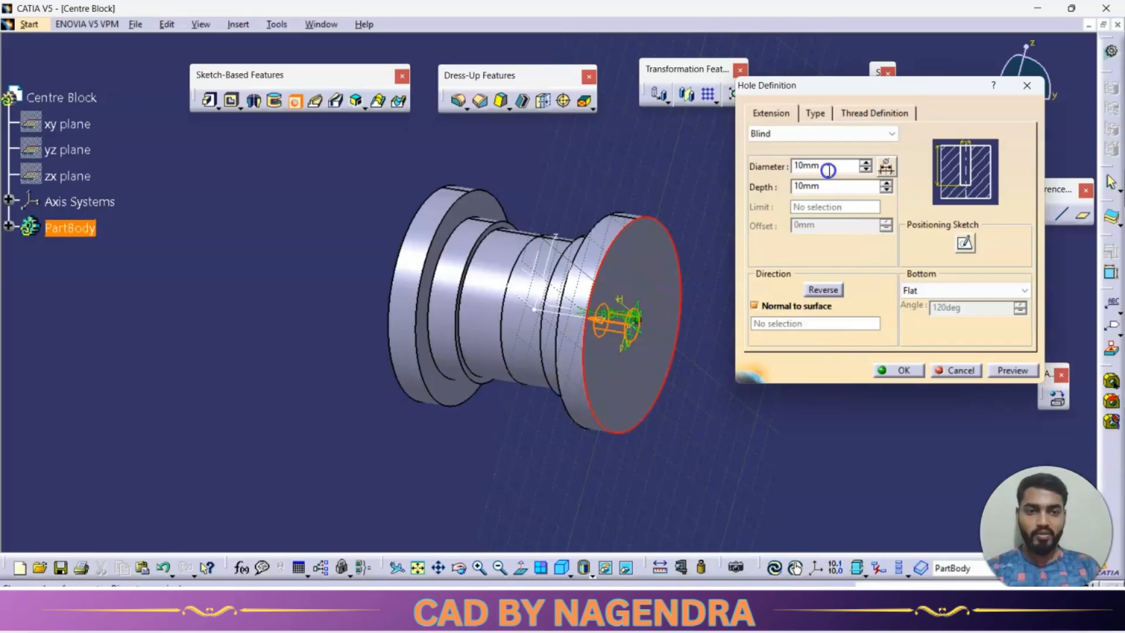
double_click(828, 165)
text(18)
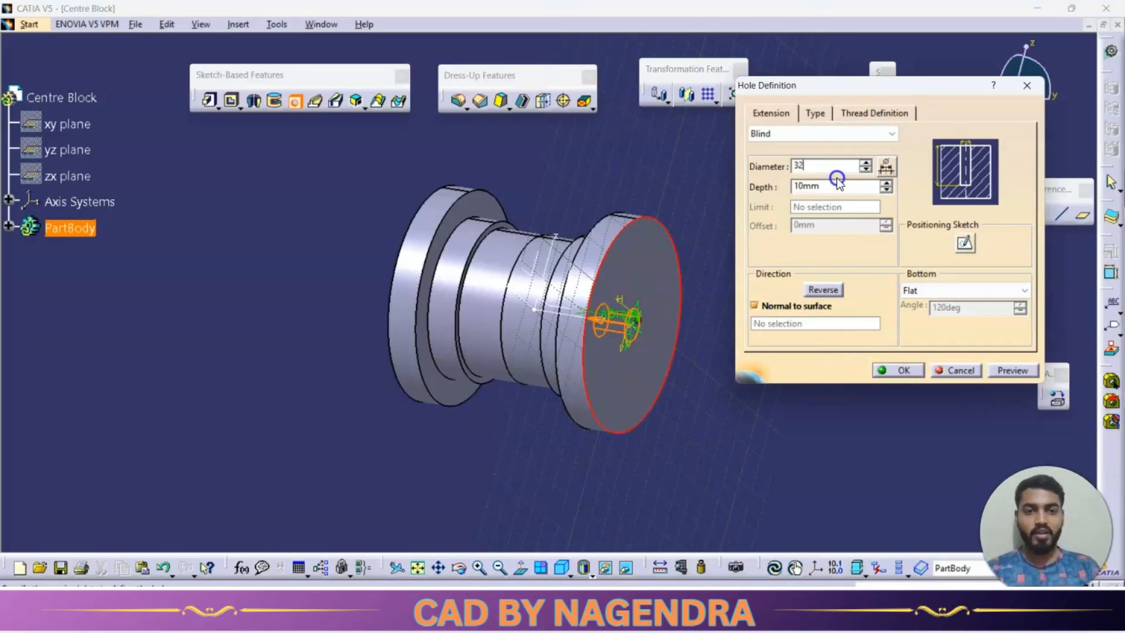
click(820, 134)
click(797, 158)
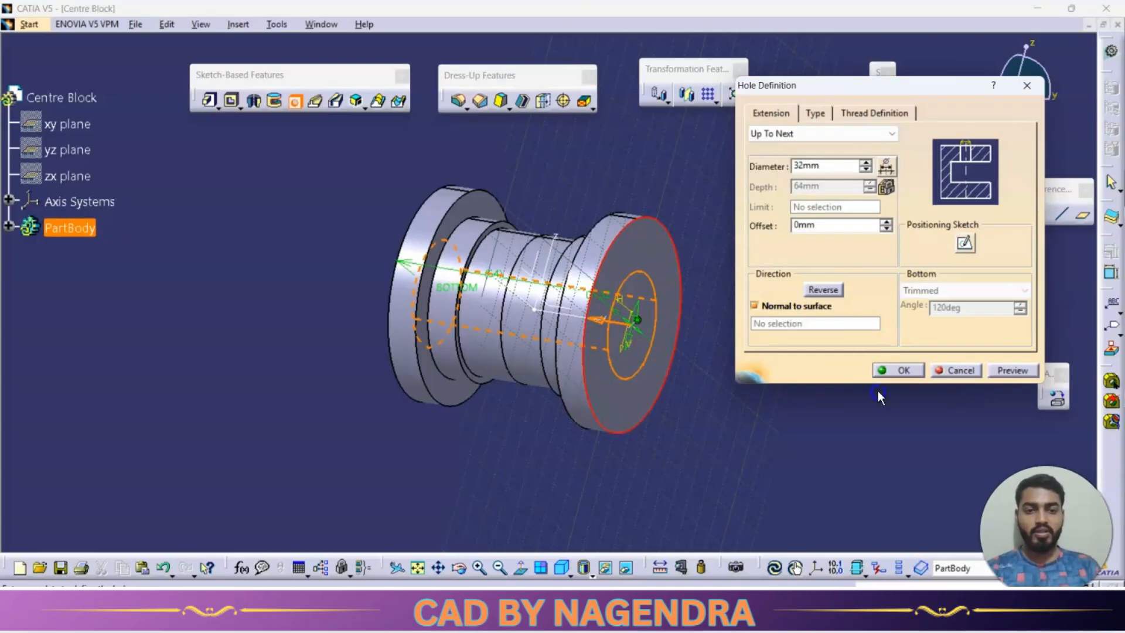
click(896, 370)
Check section B-B in the drawing and delete the bore hole from the part body.
middle_drag(777, 351, 829, 346)
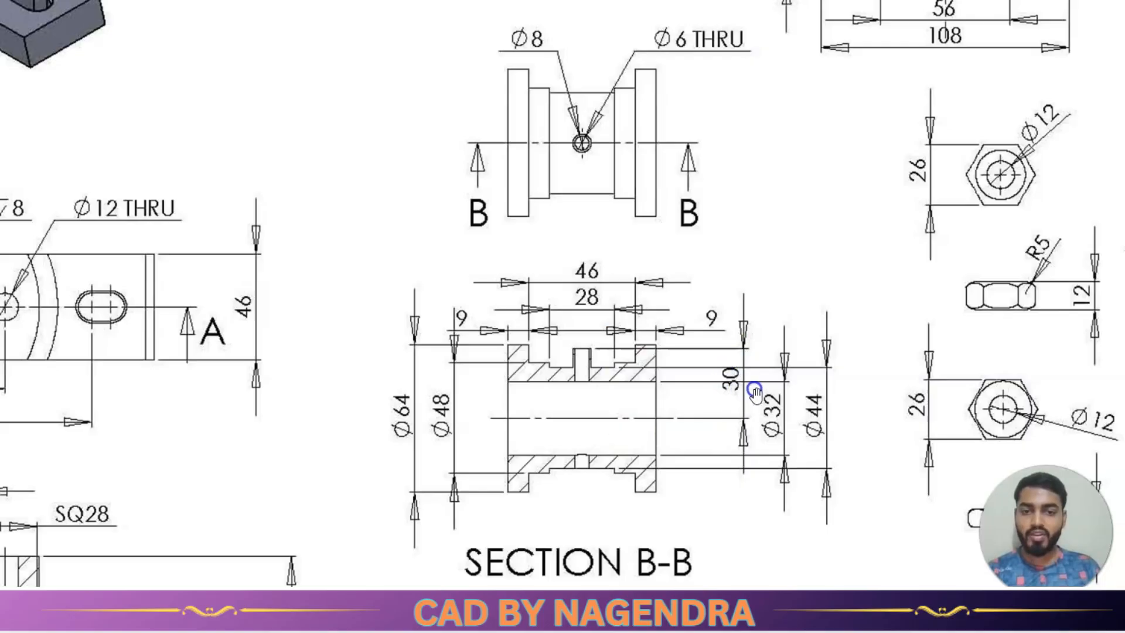
key(alt+Tab)
click(177, 299)
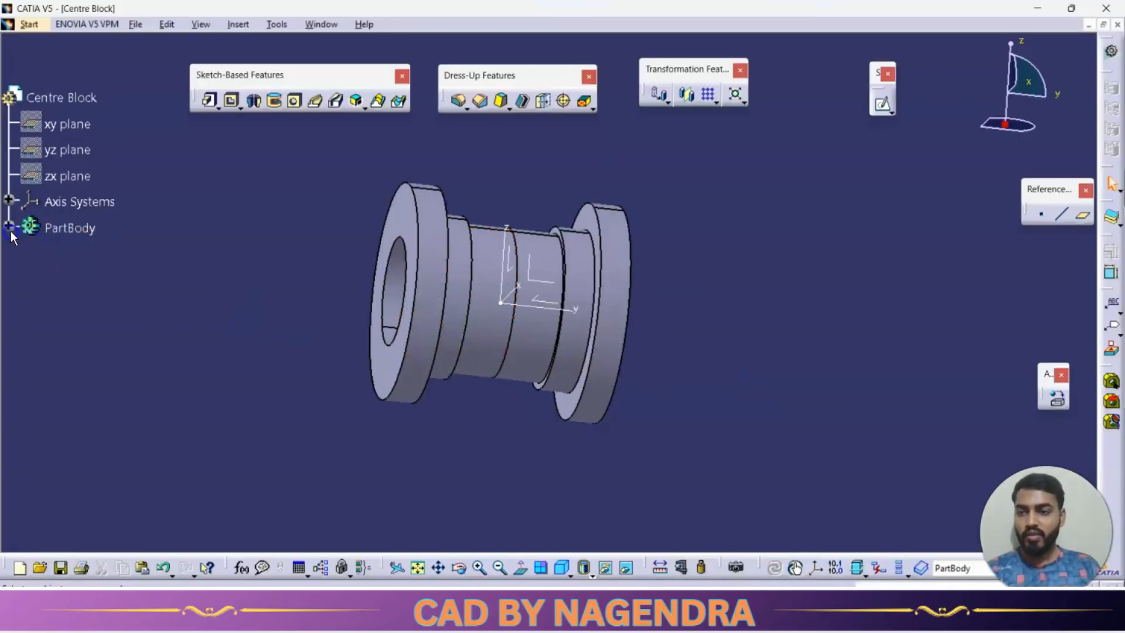
right_click(81, 304)
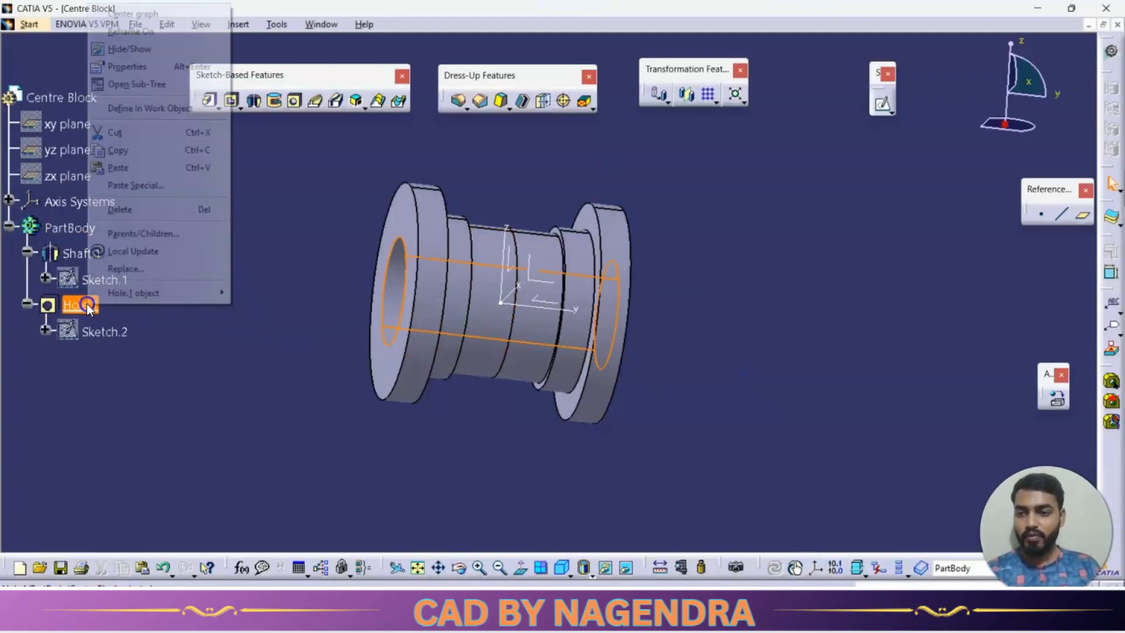
click(159, 209)
click(947, 378)
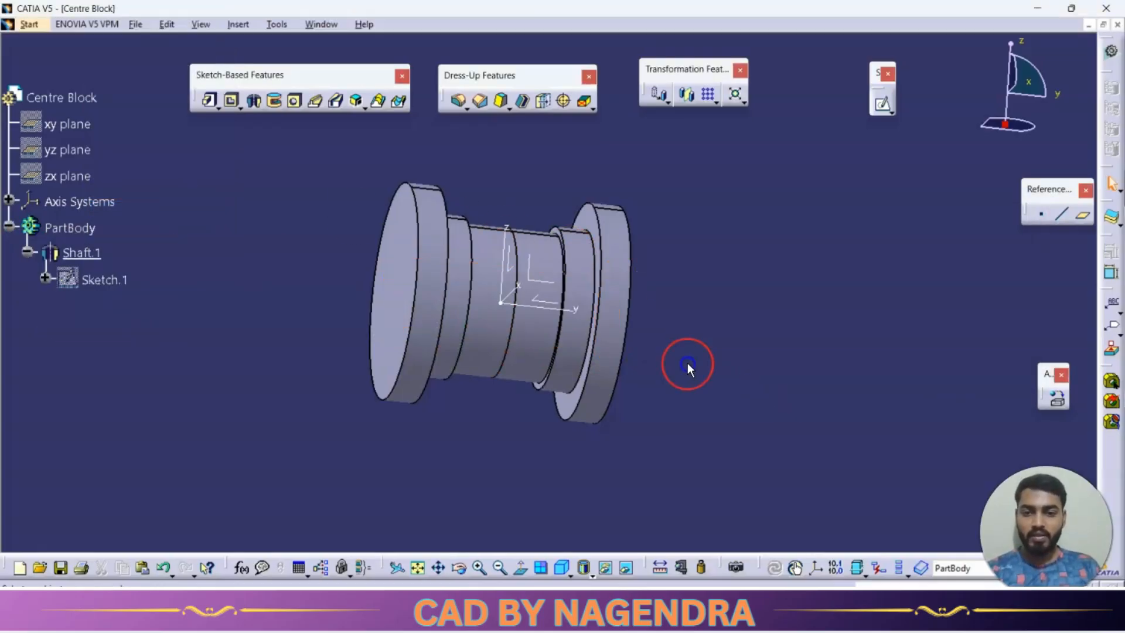
Open a sketch on the xy plane and draw a circle about 7.9 mm in radius centred on the origin.
click(563, 570)
click(535, 305)
click(881, 133)
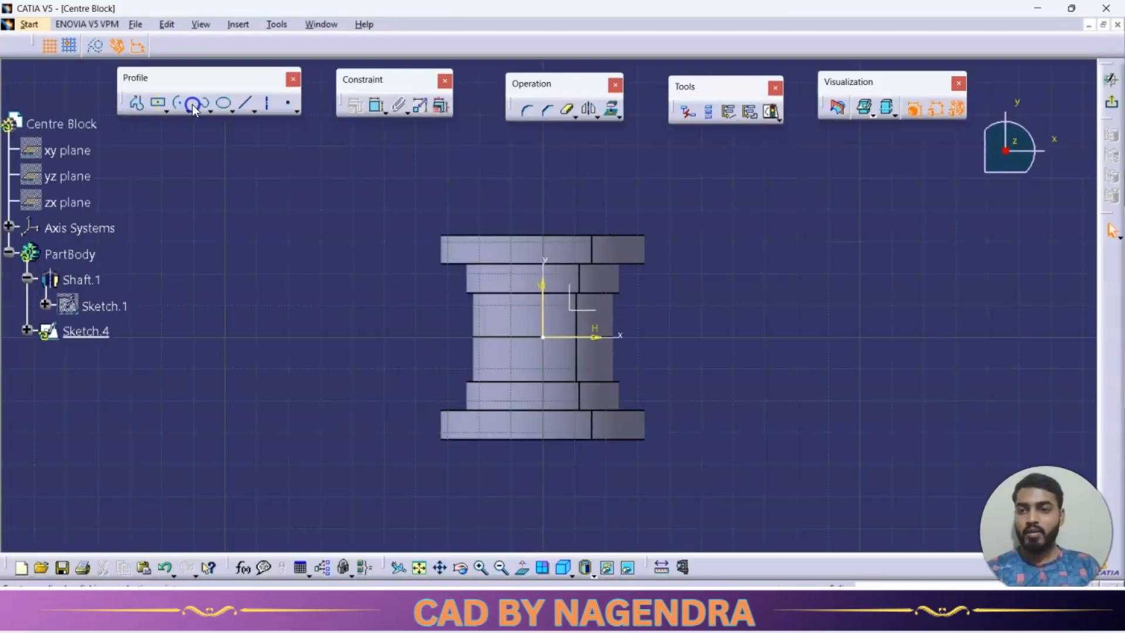
click(182, 109)
click(197, 119)
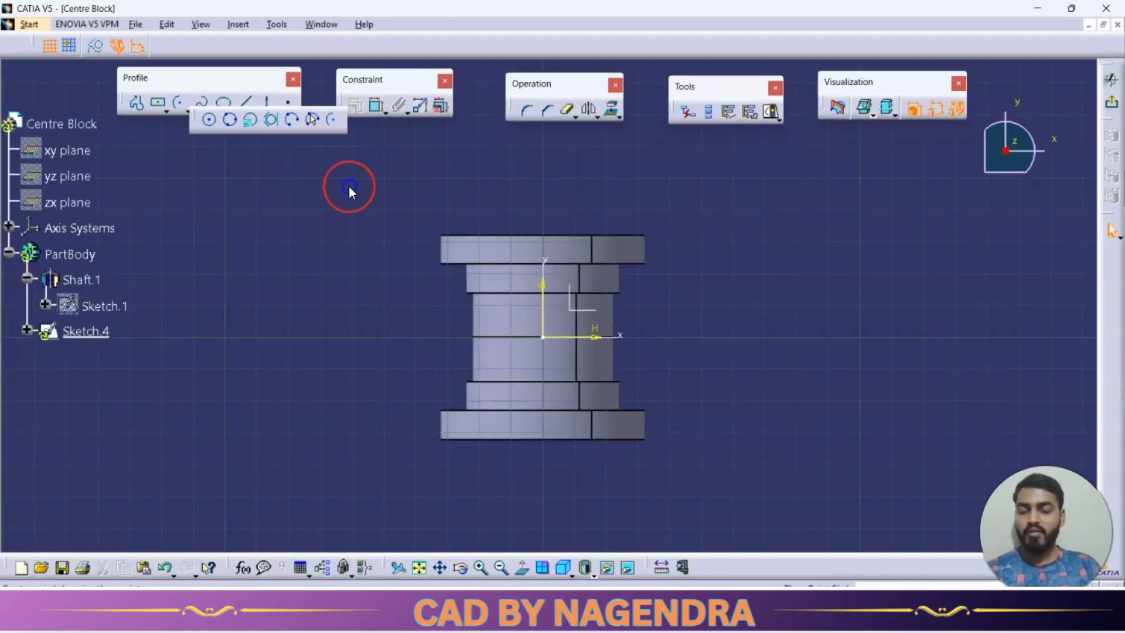
click(543, 337)
Constrain the circle with a diameter dimension of 8 mm.
click(377, 105)
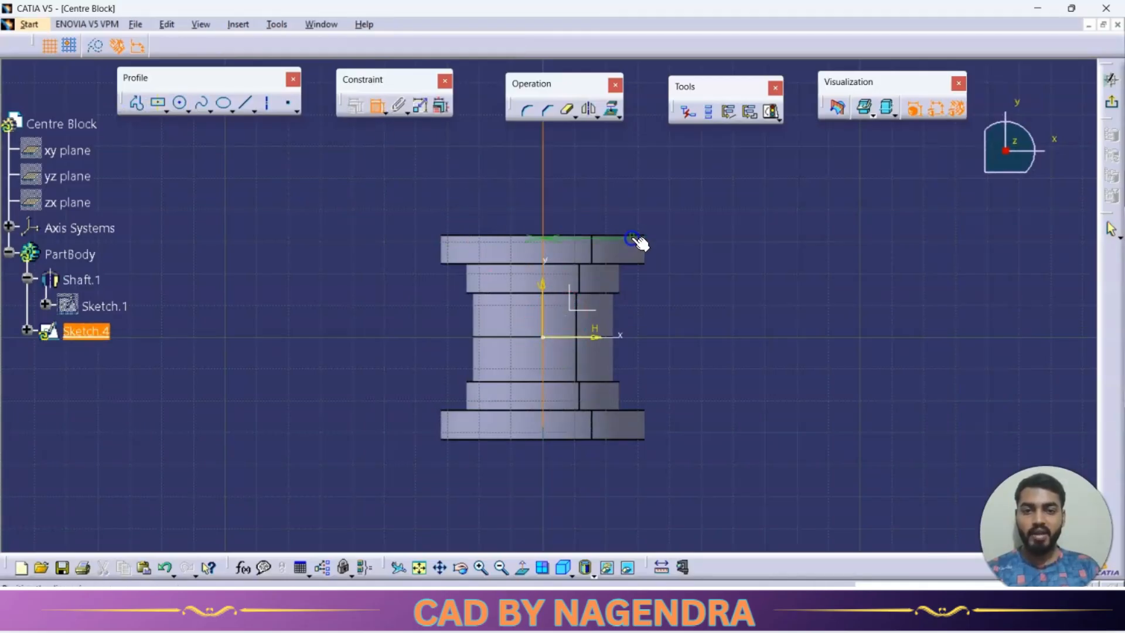
click(378, 109)
click(378, 109)
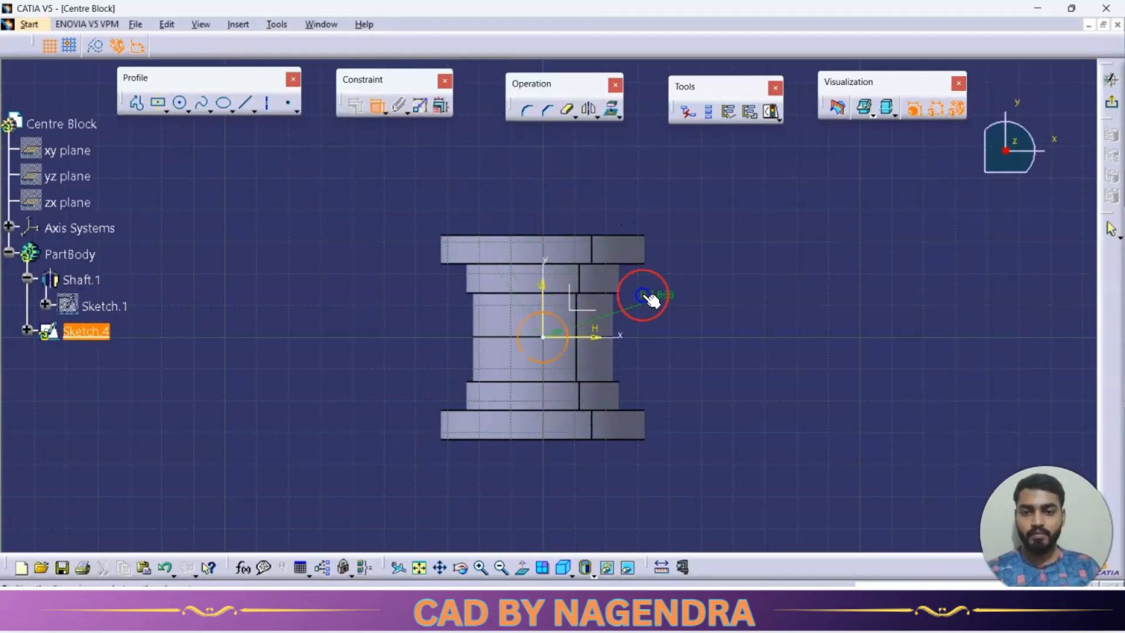
click(694, 290)
double_click(698, 293)
click(873, 315)
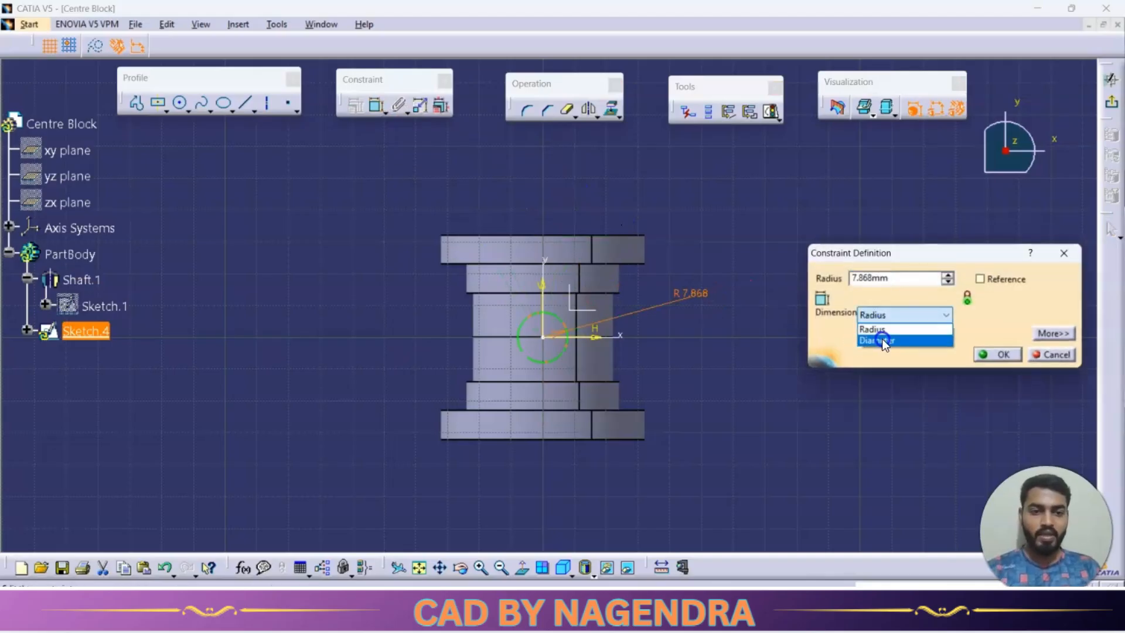
click(881, 338)
double_click(898, 280)
text(8)
key(Return)
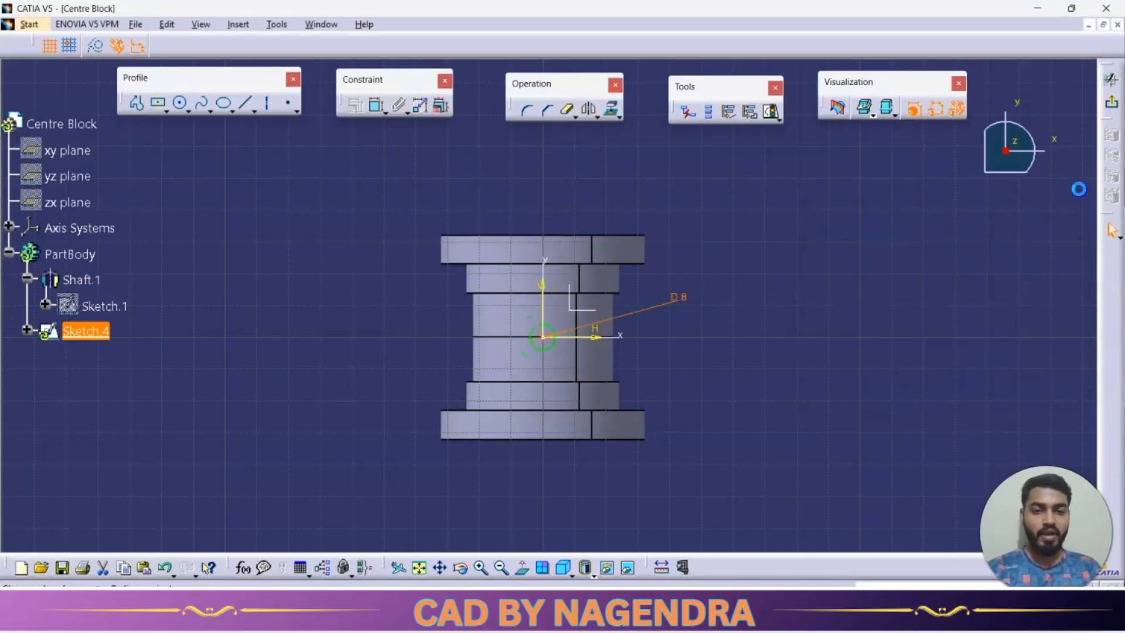
Exit the sketch and pad the circle 30 mm upward to form the pin on the body.
click(1113, 109)
click(211, 100)
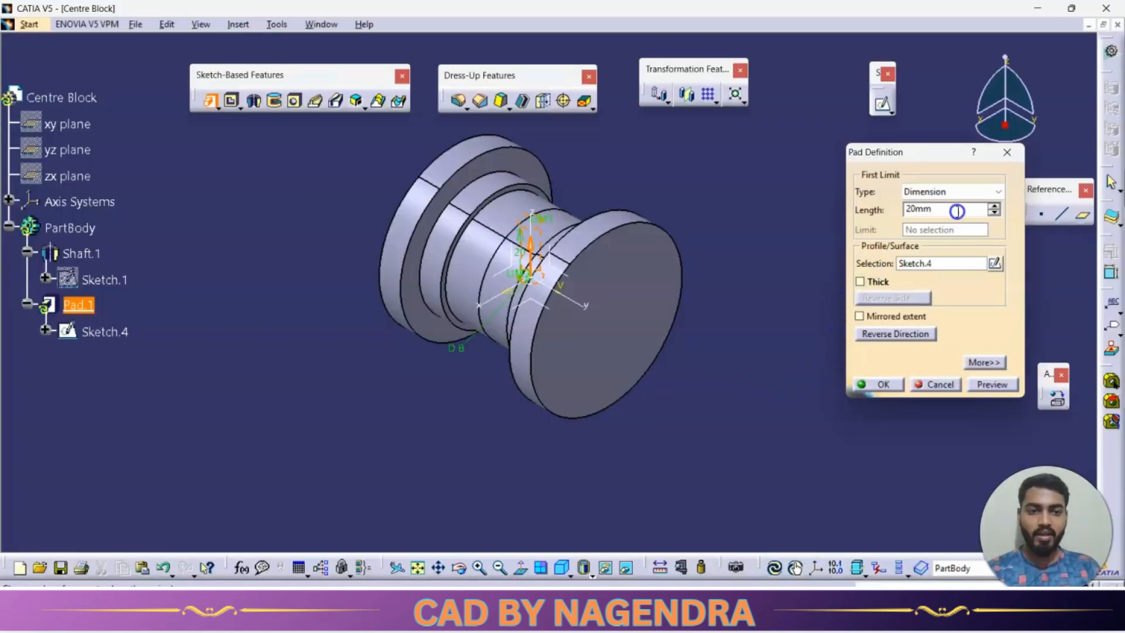
key(Return)
click(828, 316)
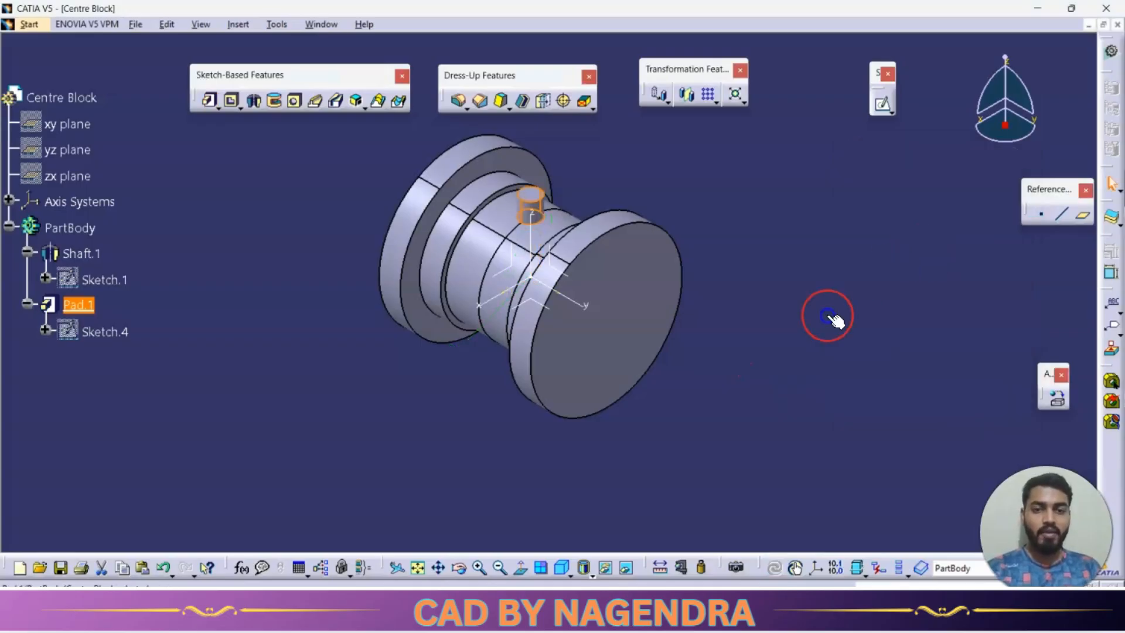
Cut a concentric 32 mm diameter bore into the flange's end face with the Hole command, extended Up To Next.
click(295, 101)
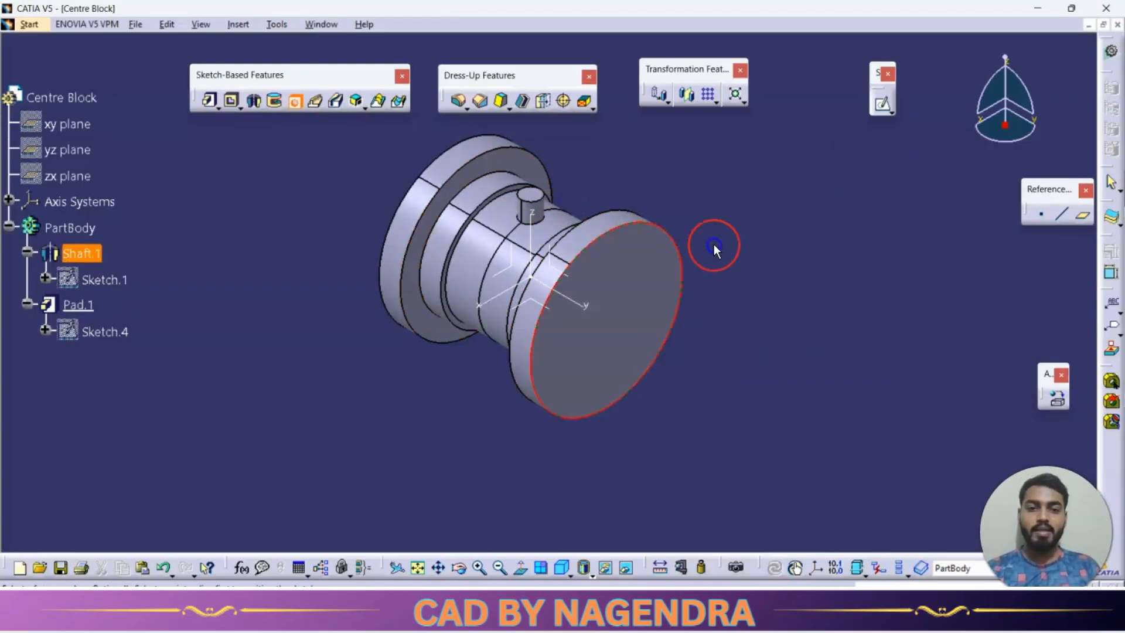
click(612, 316)
text(12)
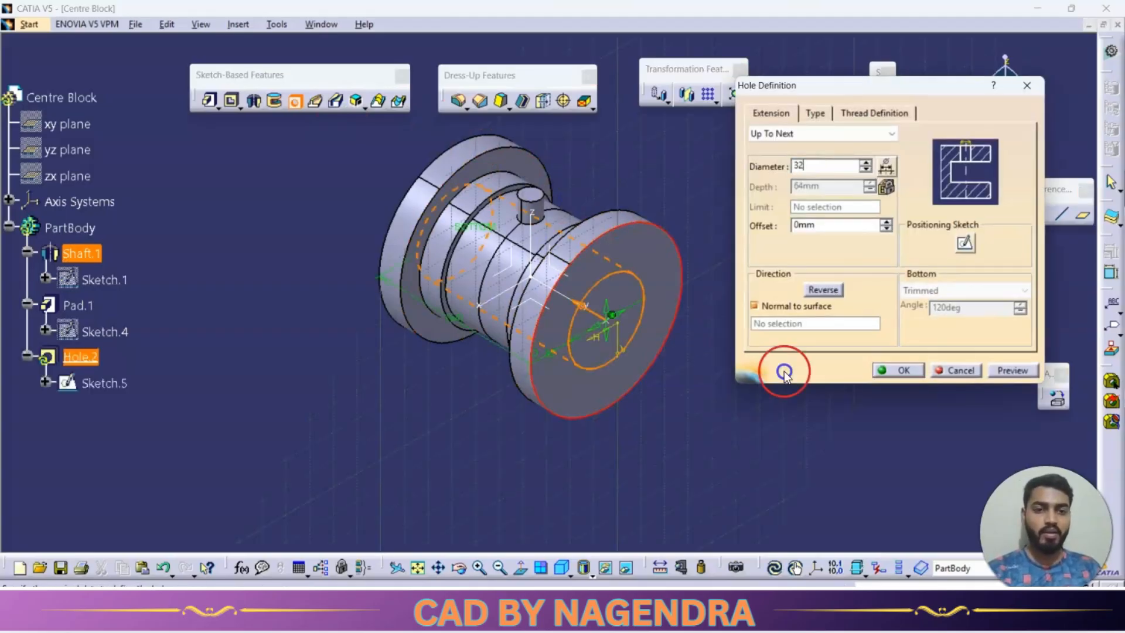
click(891, 368)
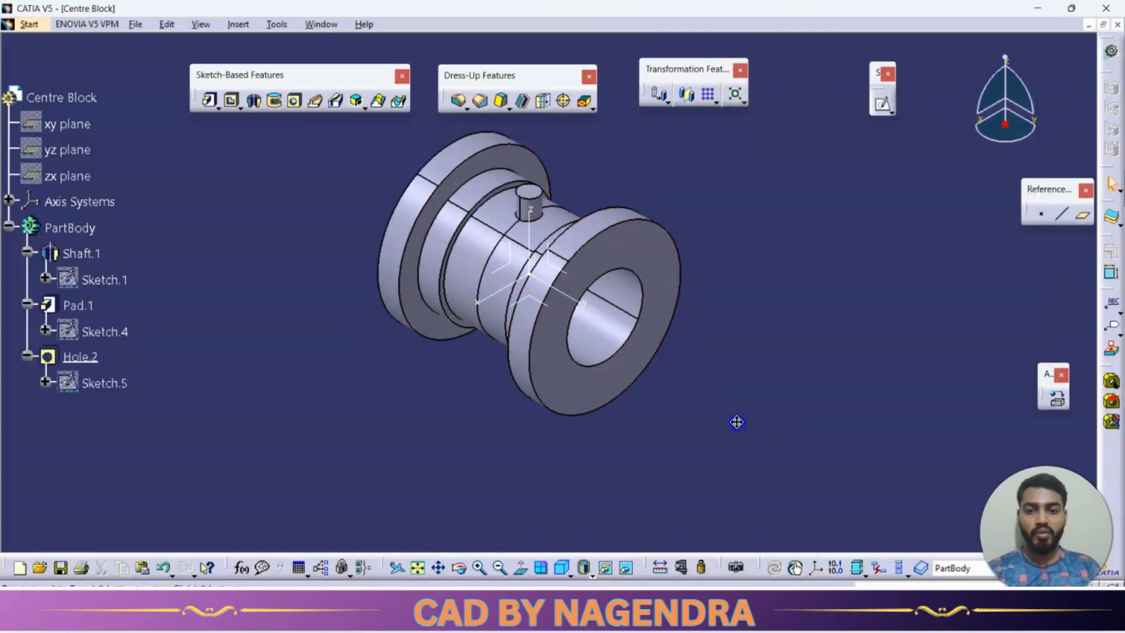
Cut a concentric 6 mm diameter hole into the pin's top face with the Hole command, extended Up To Last.
middle_drag(736, 420, 816, 352)
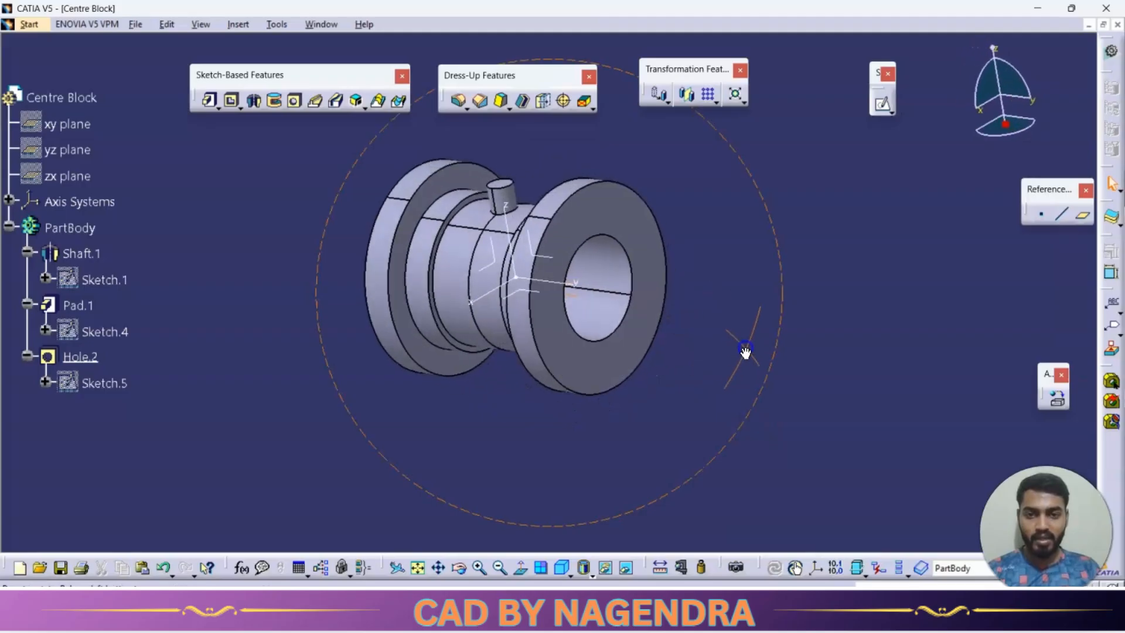
key(alt+Tab)
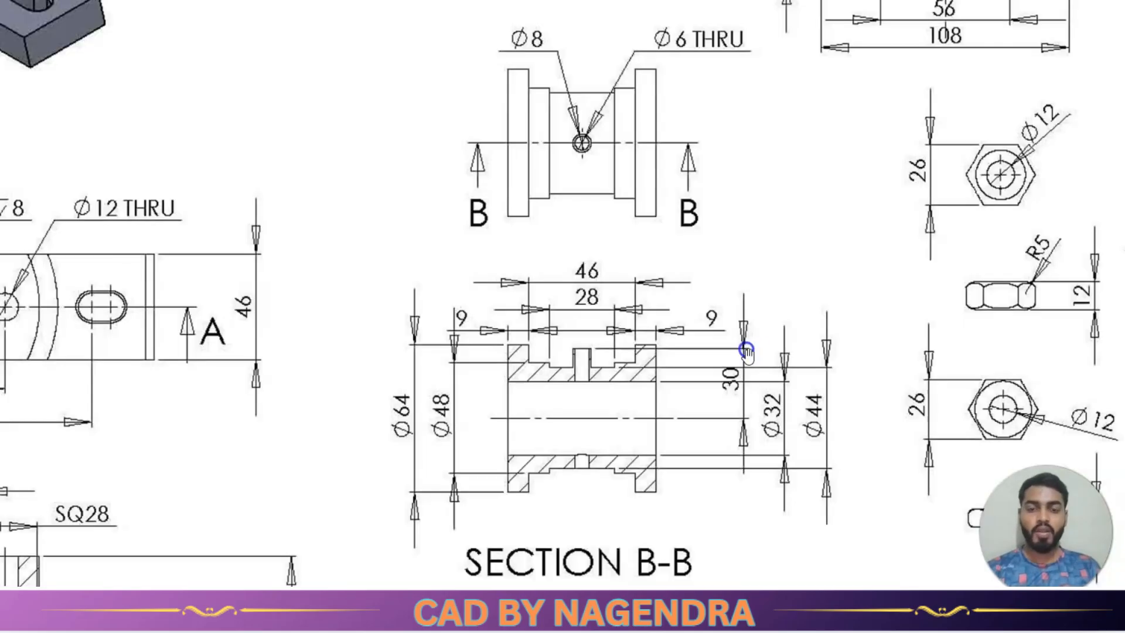
scroll(735, 350, up, 2)
drag(711, 164, 710, 164)
scroll(711, 164, down, 1)
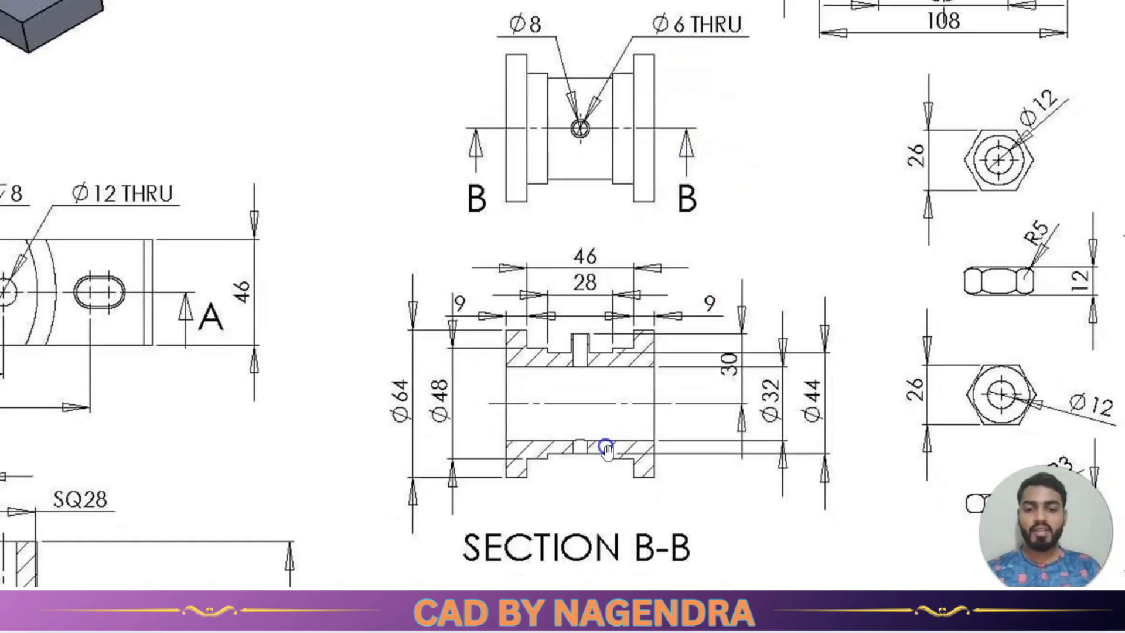
key(alt+Tab)
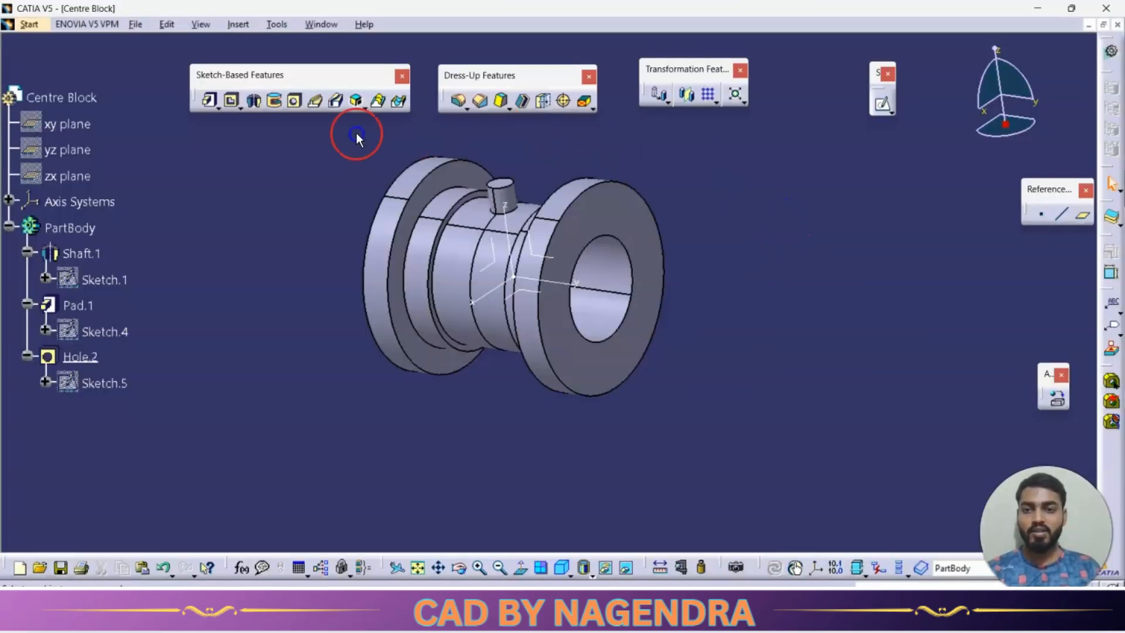
middle_drag(415, 146, 486, 221)
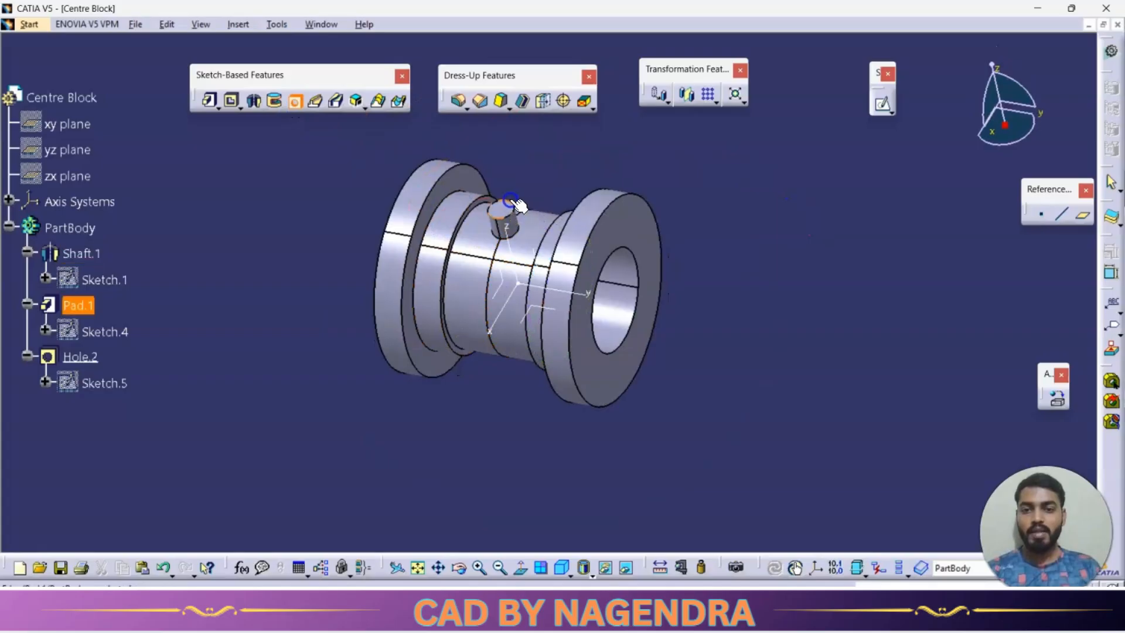
middle_drag(558, 202, 564, 256)
middle_drag(613, 397, 462, 218)
click(434, 218)
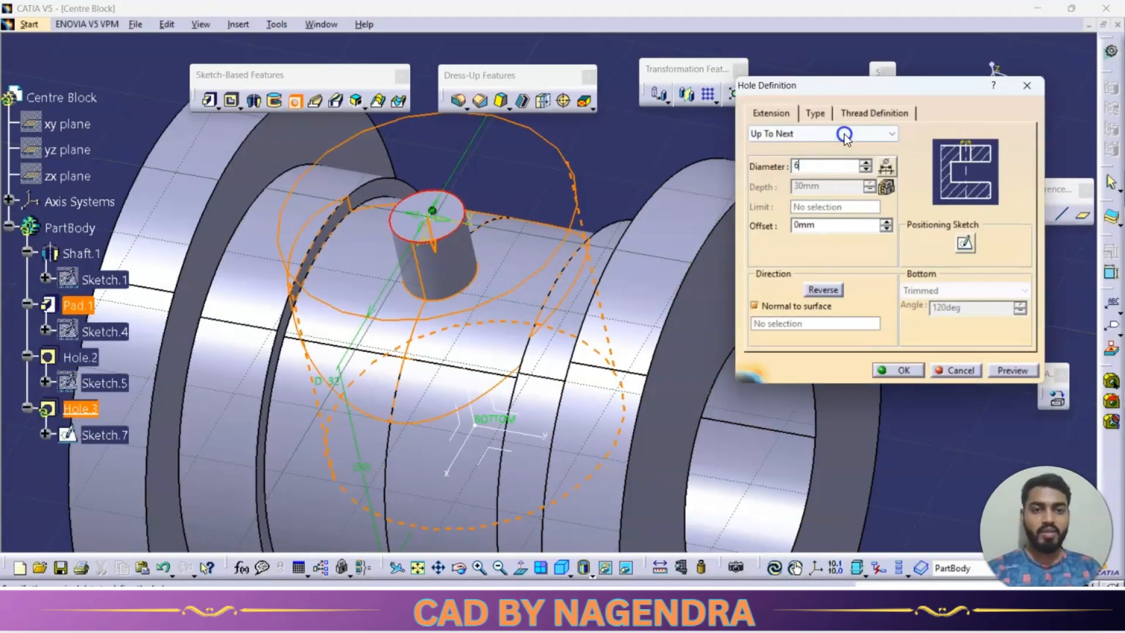
click(843, 134)
click(803, 168)
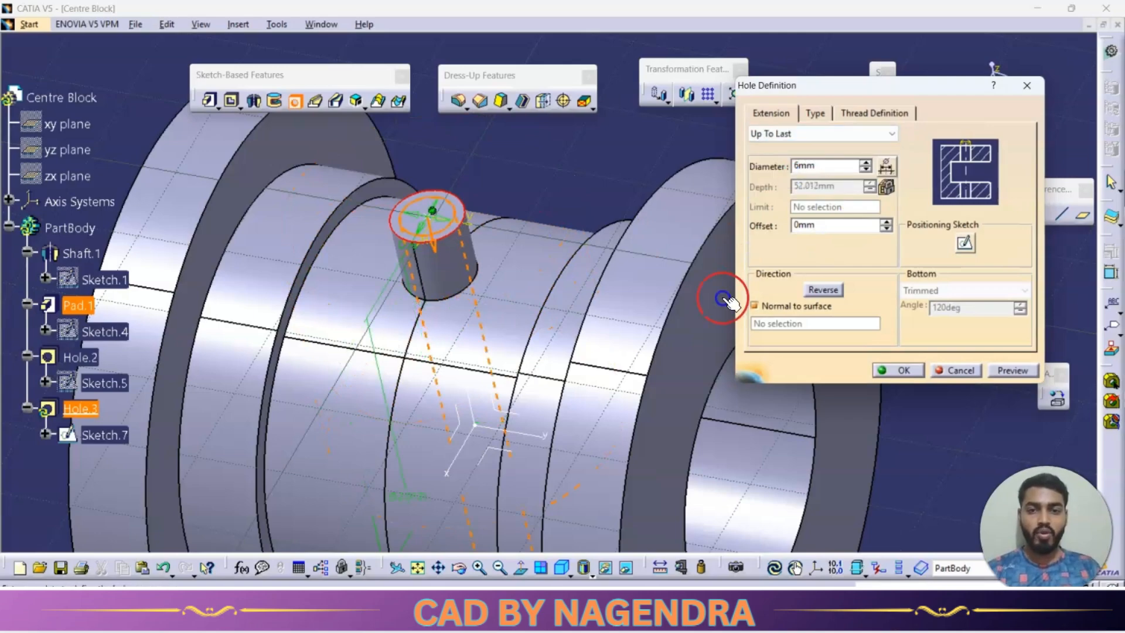
click(905, 369)
middle_drag(917, 350, 914, 426)
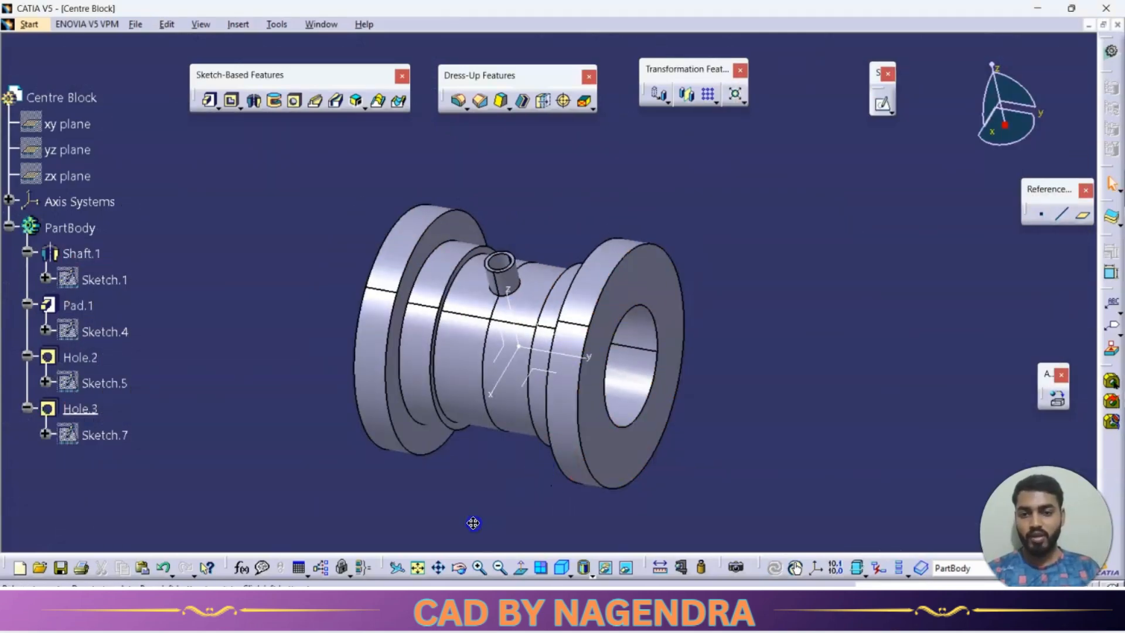
mouse_move(473, 523)
middle_down()
mouse_move(502, 191)
mouse_move(590, 131)
mouse_move(467, 322)
mouse_move(500, 430)
mouse_move(557, 434)
mouse_move(549, 455)
middle_up()
Check the section B-B drawing and set the fill colour of the centre block's PartBody to purple.
key(alt+Tab)
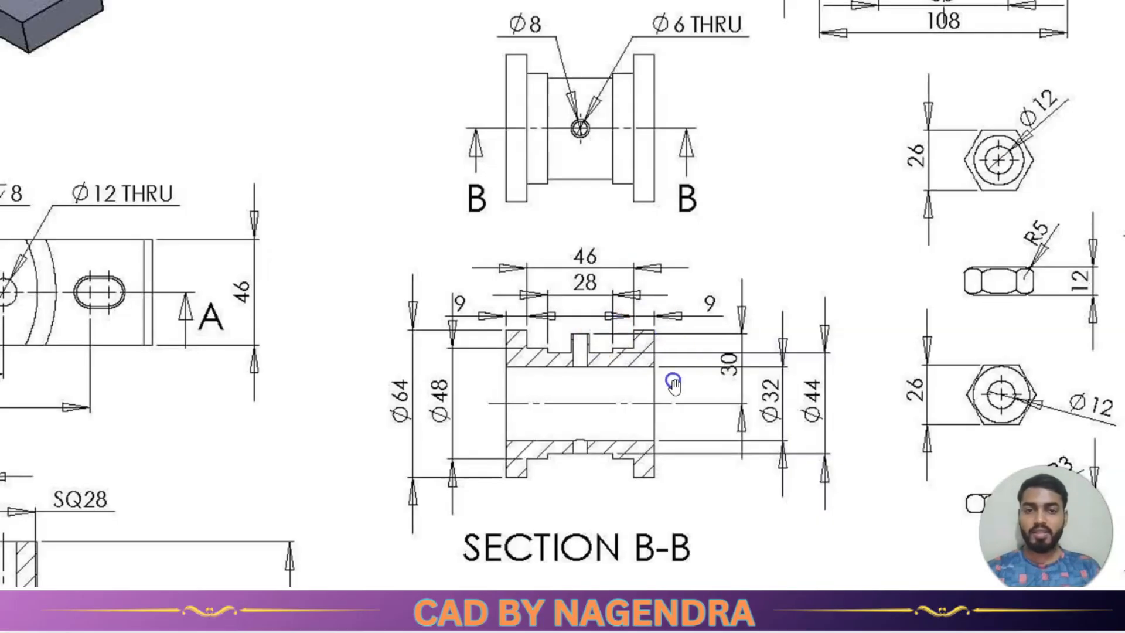
key(alt+Tab)
mouse_move(661, 331)
middle_down()
mouse_move(641, 352)
mouse_move(451, 269)
mouse_move(385, 331)
middle_up()
right_click(83, 229)
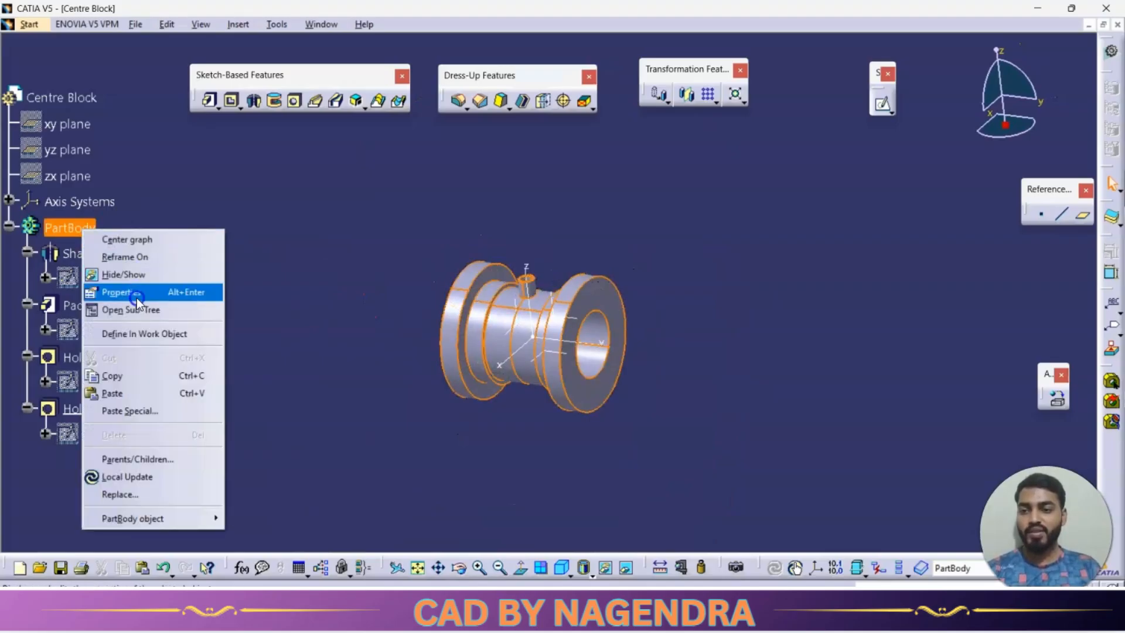
click(217, 289)
click(107, 208)
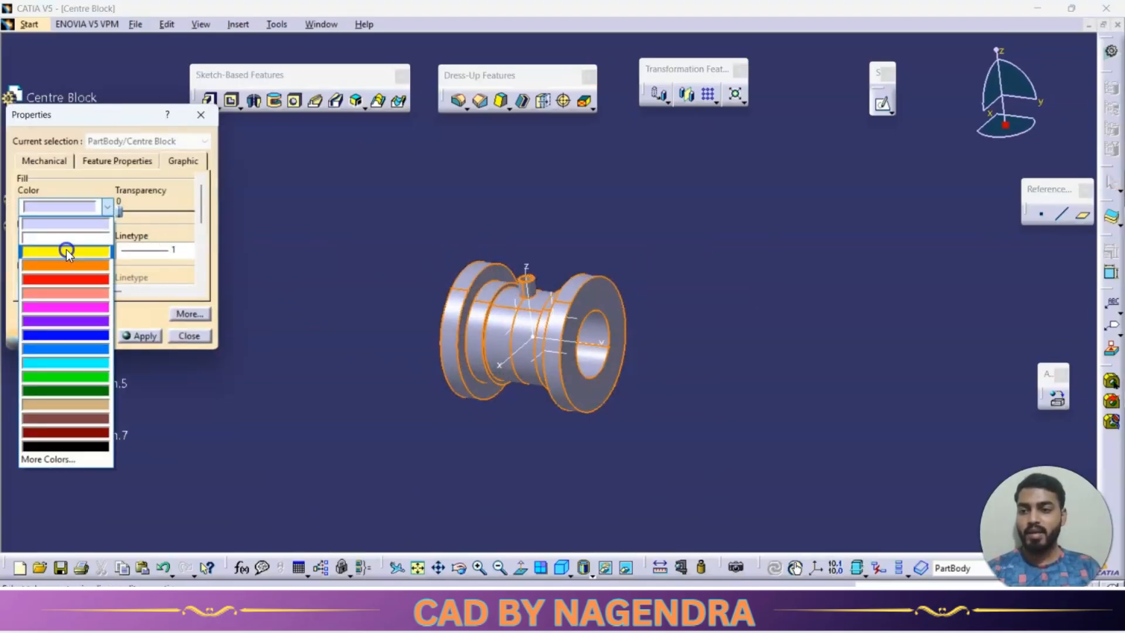
click(77, 321)
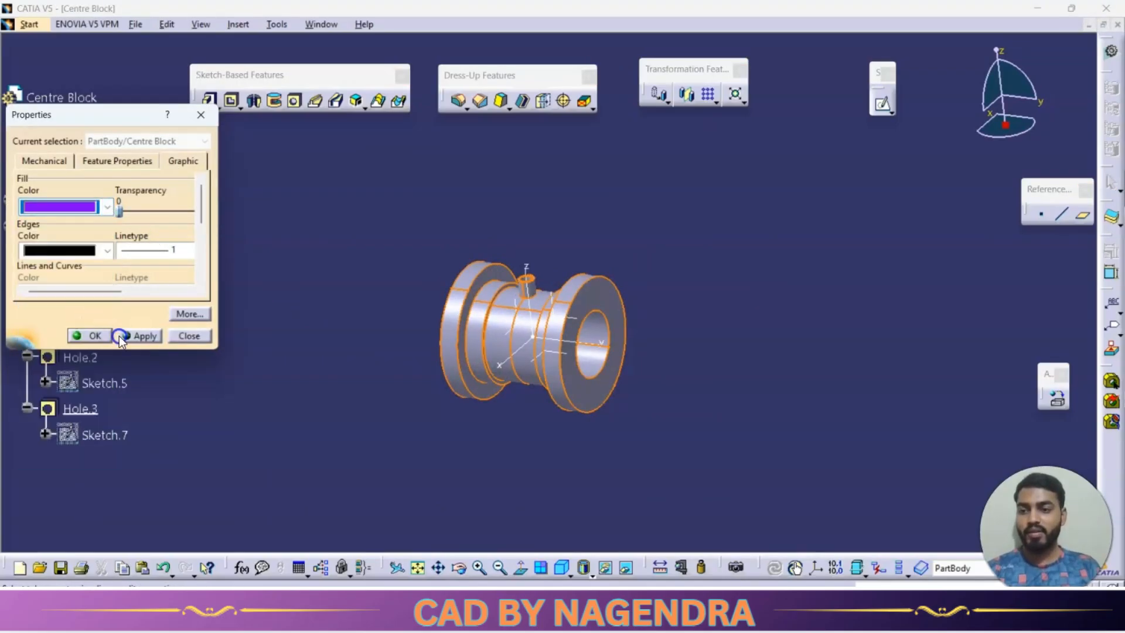
click(93, 336)
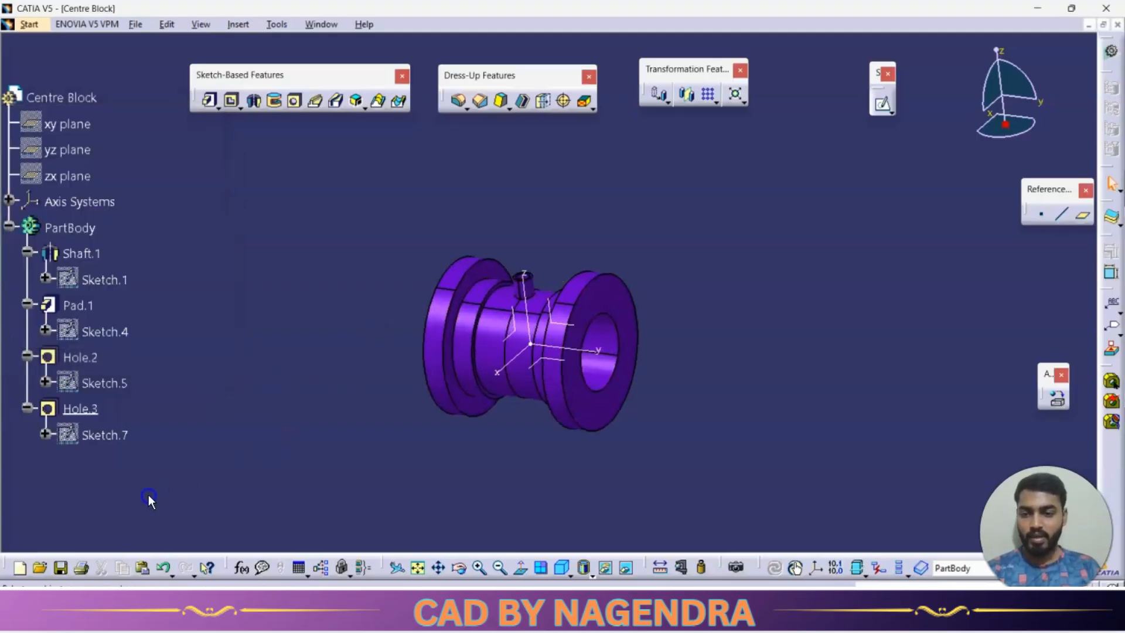
Save the part as Centre Block in the PLUMMER BLOCK folder and close it.
click(62, 568)
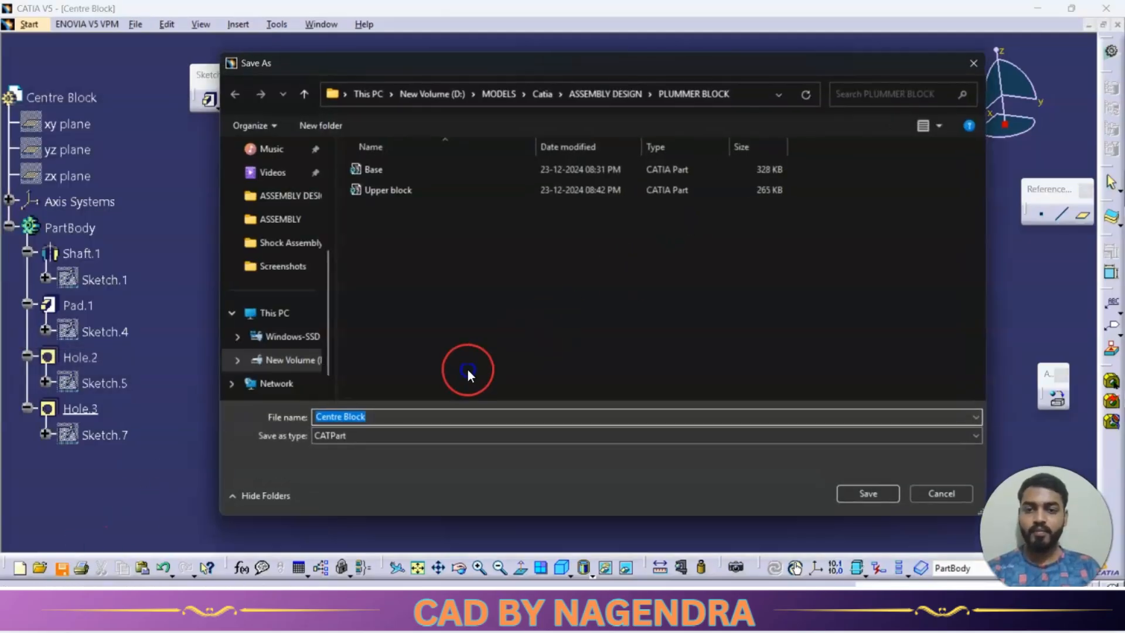
click(867, 493)
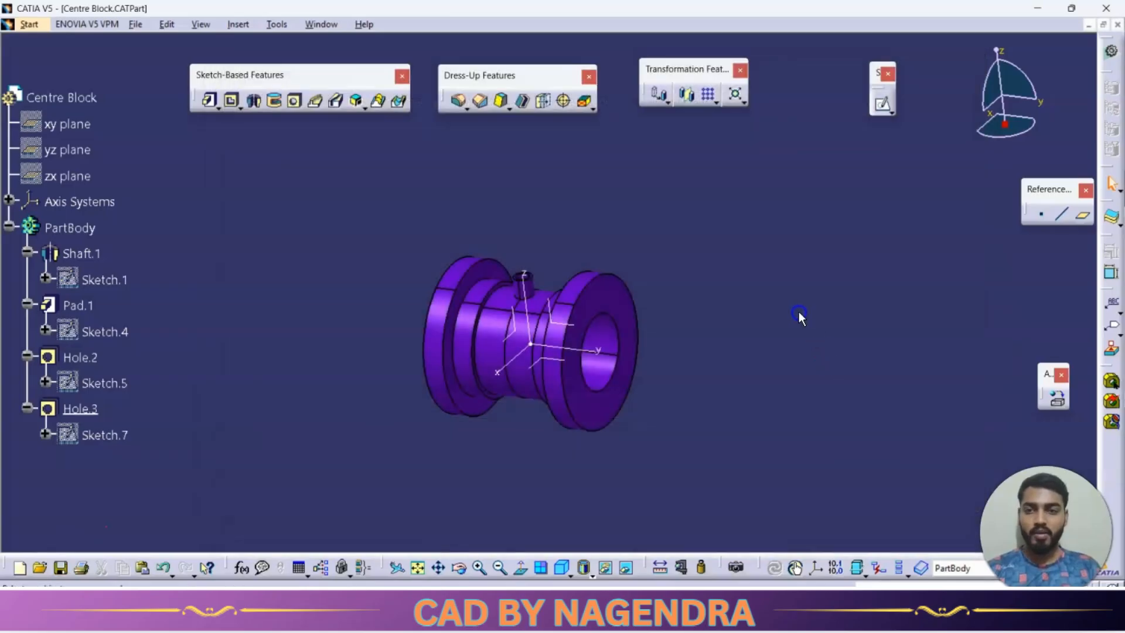
click(1119, 25)
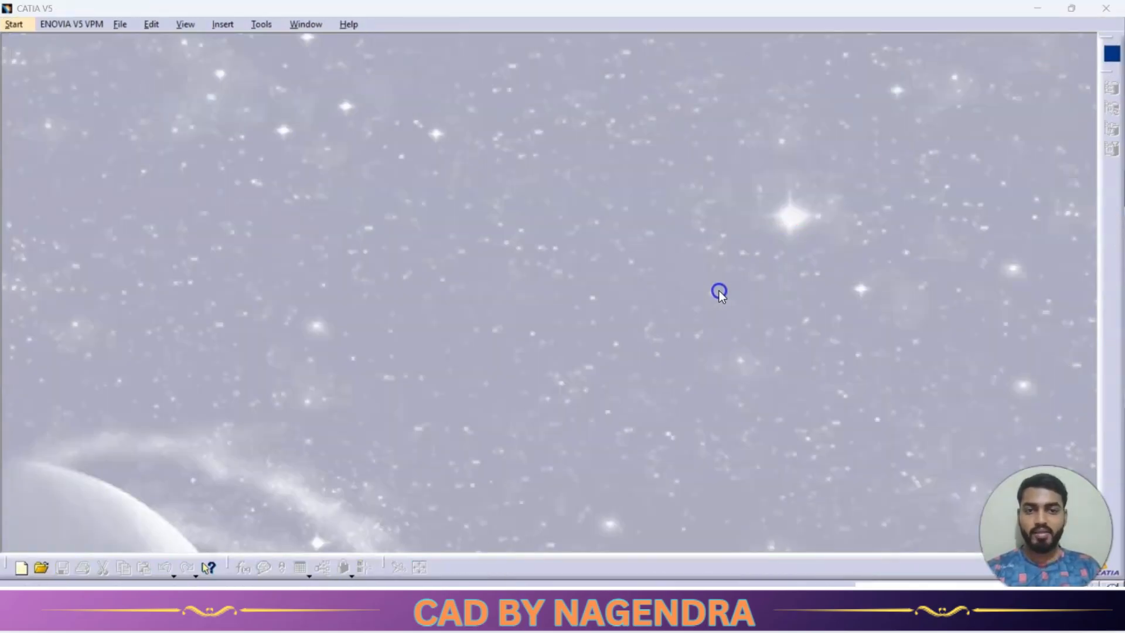
Review the bolt's dimensions on the drawing and create a new part named Bolt.
key(alt+Tab)
scroll(537, 288, up, 2)
scroll(536, 289, down, 3)
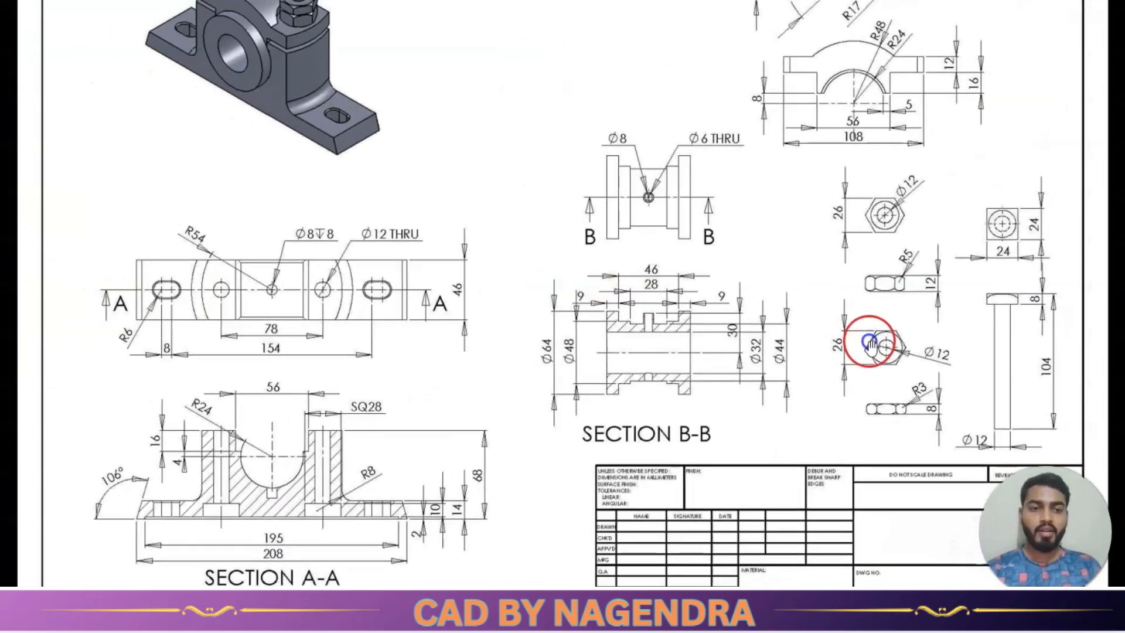
scroll(1080, 329, up, 2)
scroll(1079, 329, up, 1)
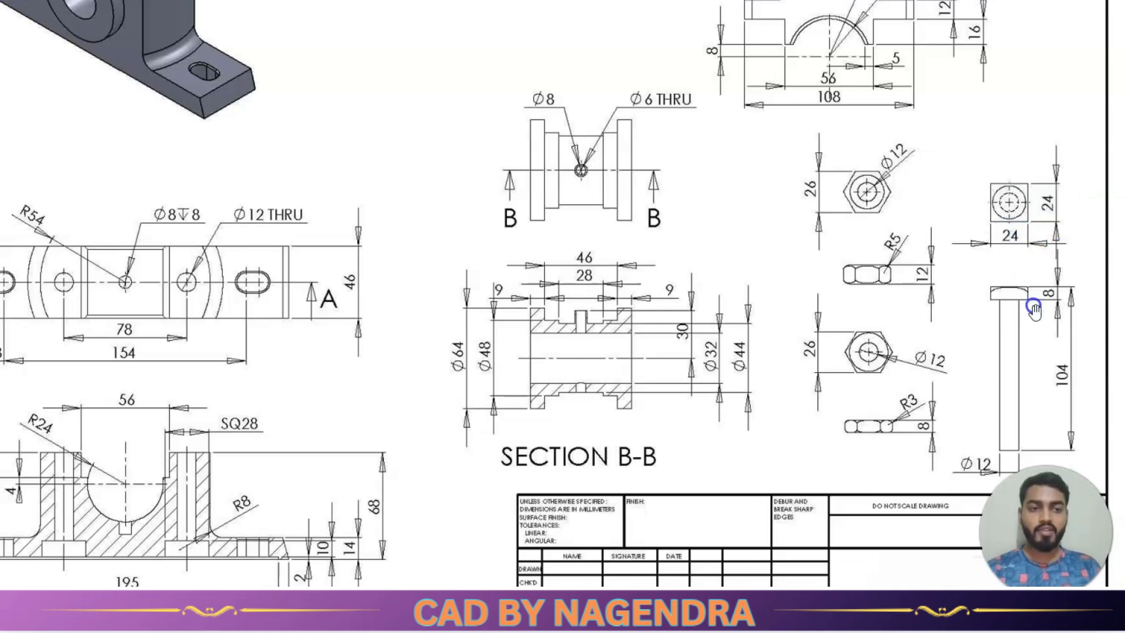
click(590, 191)
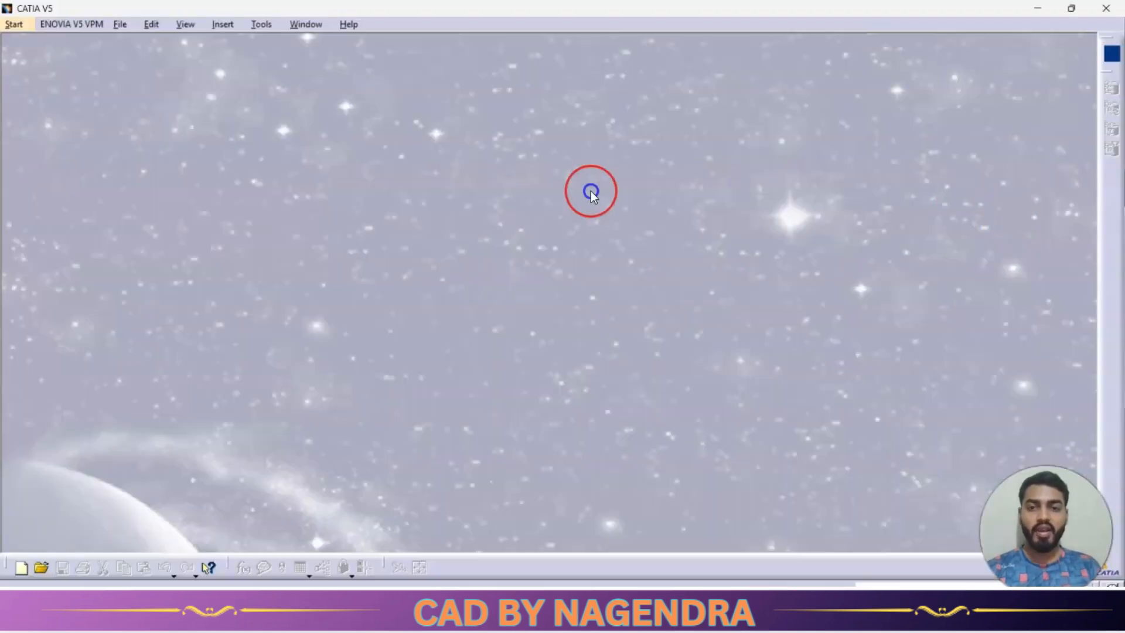
click(16, 25)
click(53, 40)
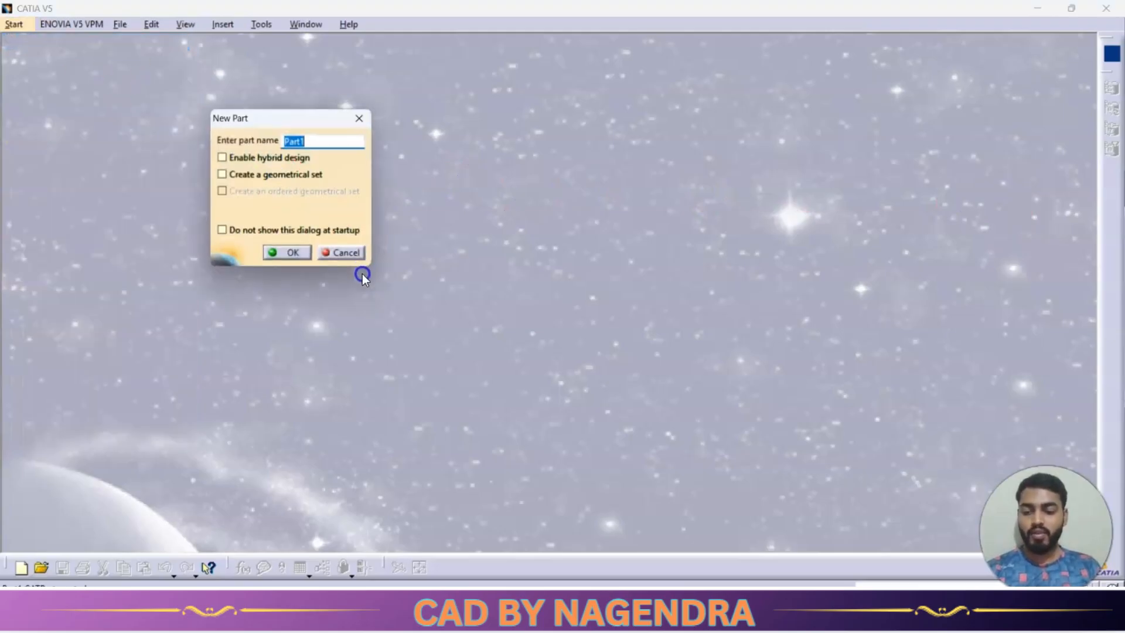
text(Bol)
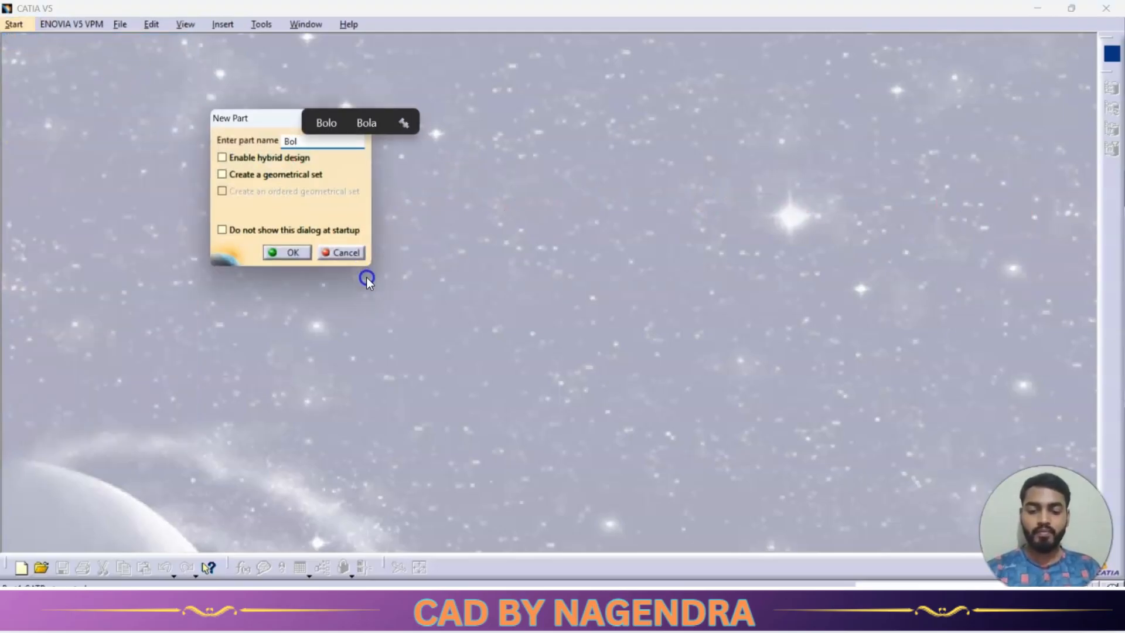
text(t)
key(Return)
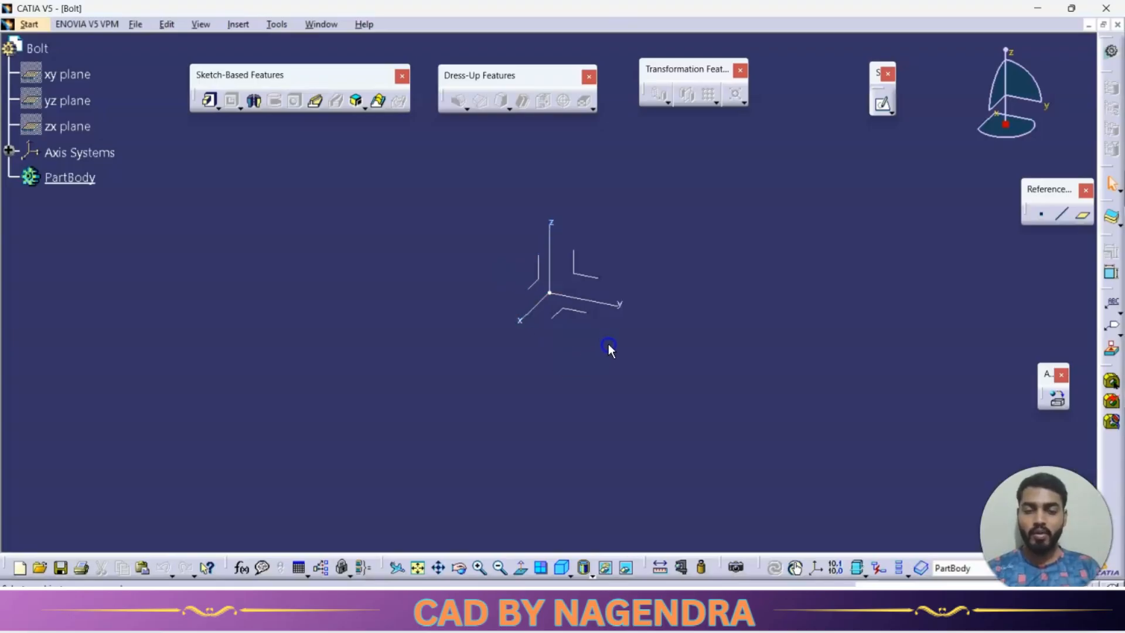
Open a sketch on the xy plane and draw a centred rectangle about 44 mm wide on the origin.
click(909, 198)
click(885, 106)
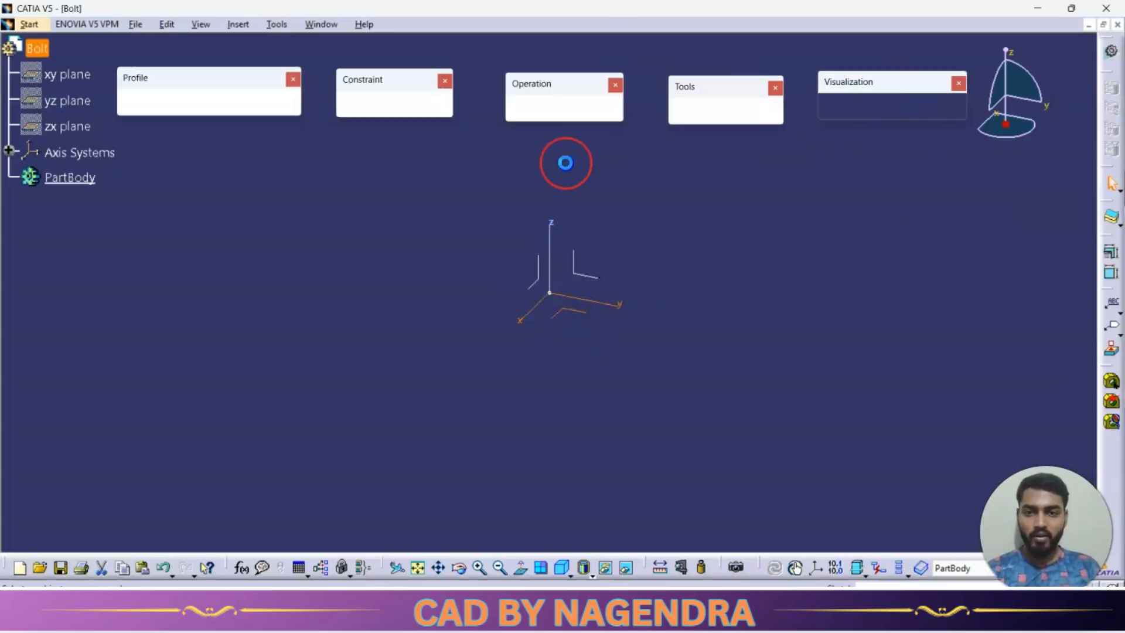
click(160, 103)
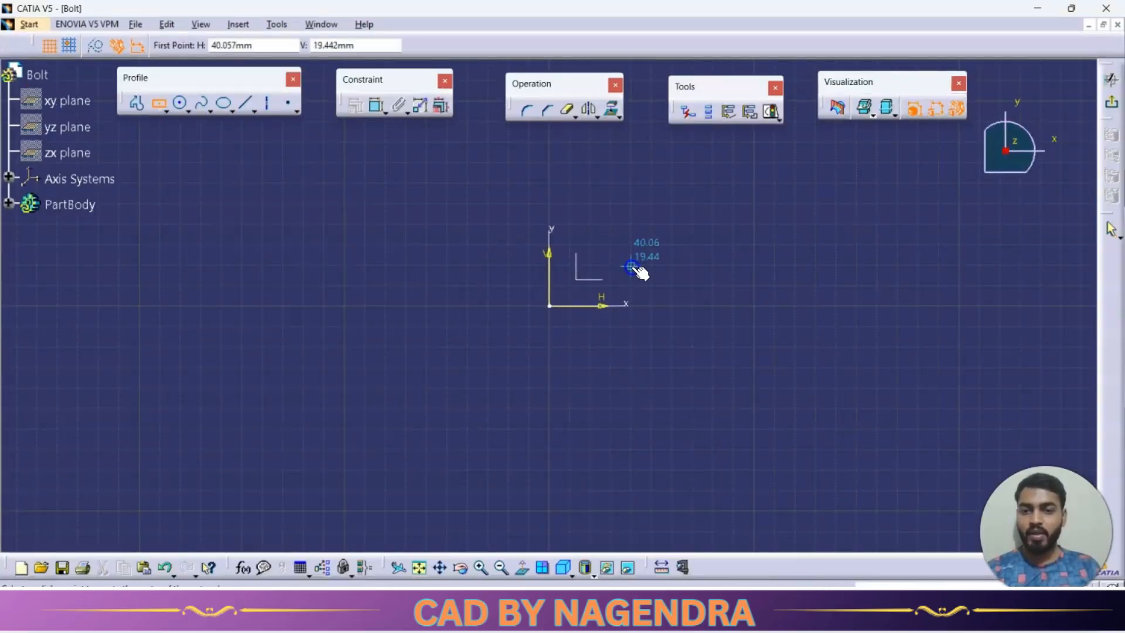
click(549, 306)
click(595, 344)
click(535, 215)
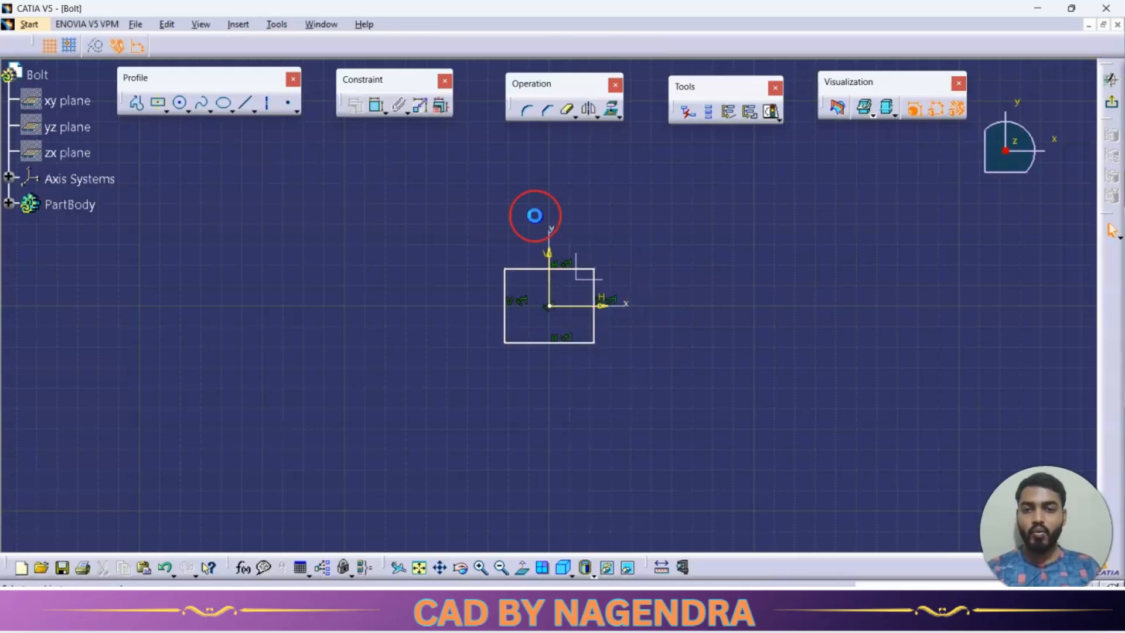
Constrain the rectangle with width and height dimensions of 24 mm each.
click(373, 111)
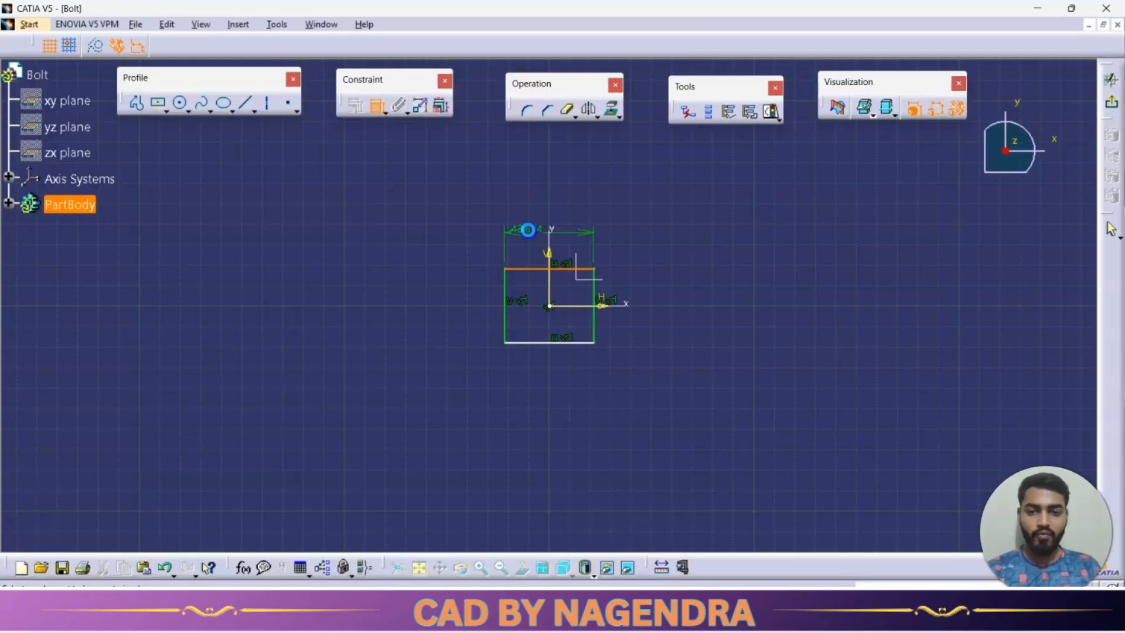
click(529, 226)
double_click(530, 229)
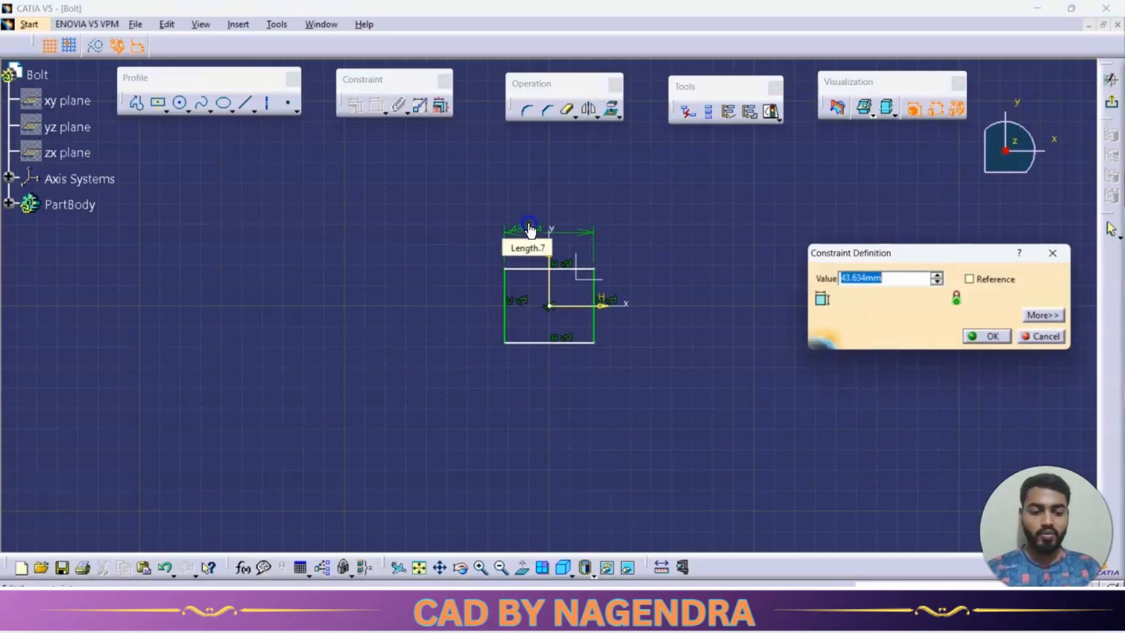
key(Return)
click(576, 327)
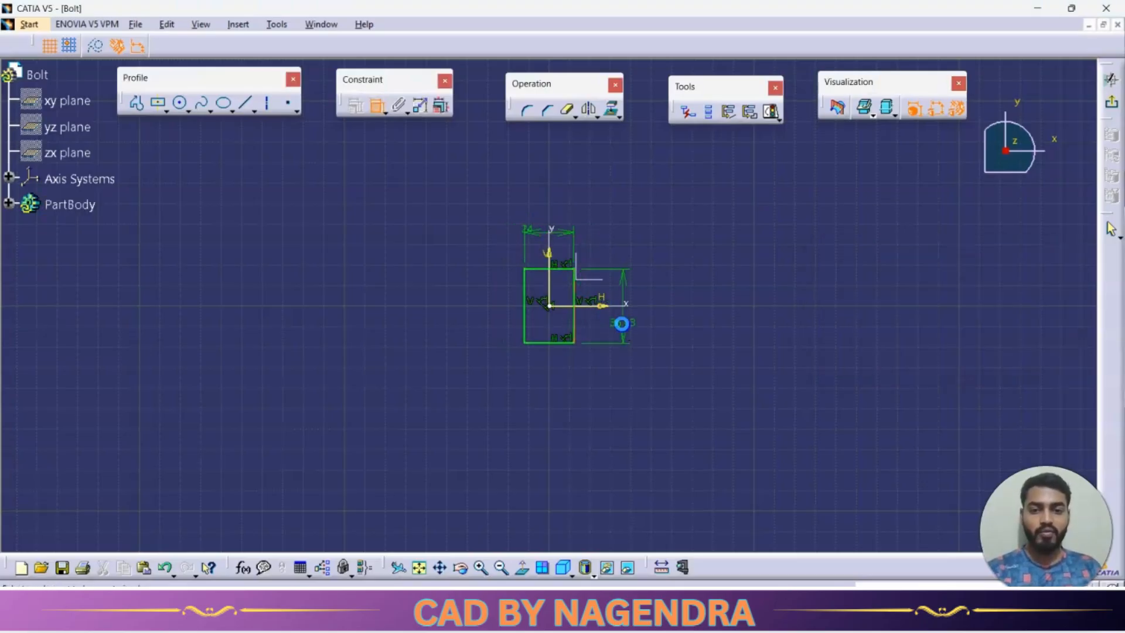
double_click(619, 321)
text(24mm)
key(Return)
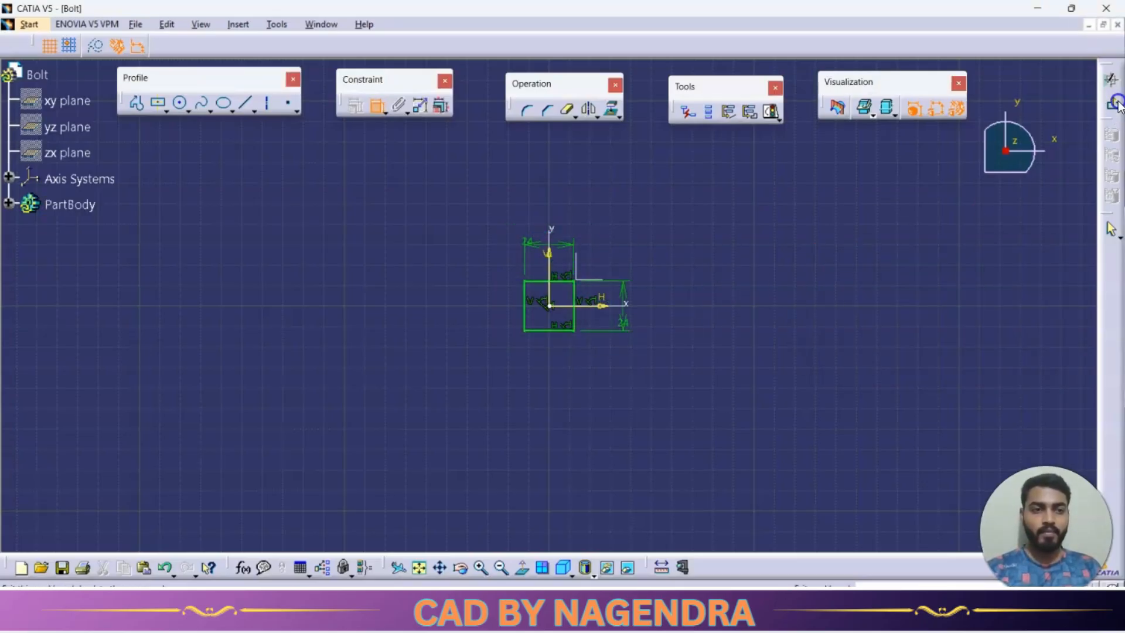
Check the head thickness on the drawing and pad the square profile 8 mm to form the bolt head.
click(211, 101)
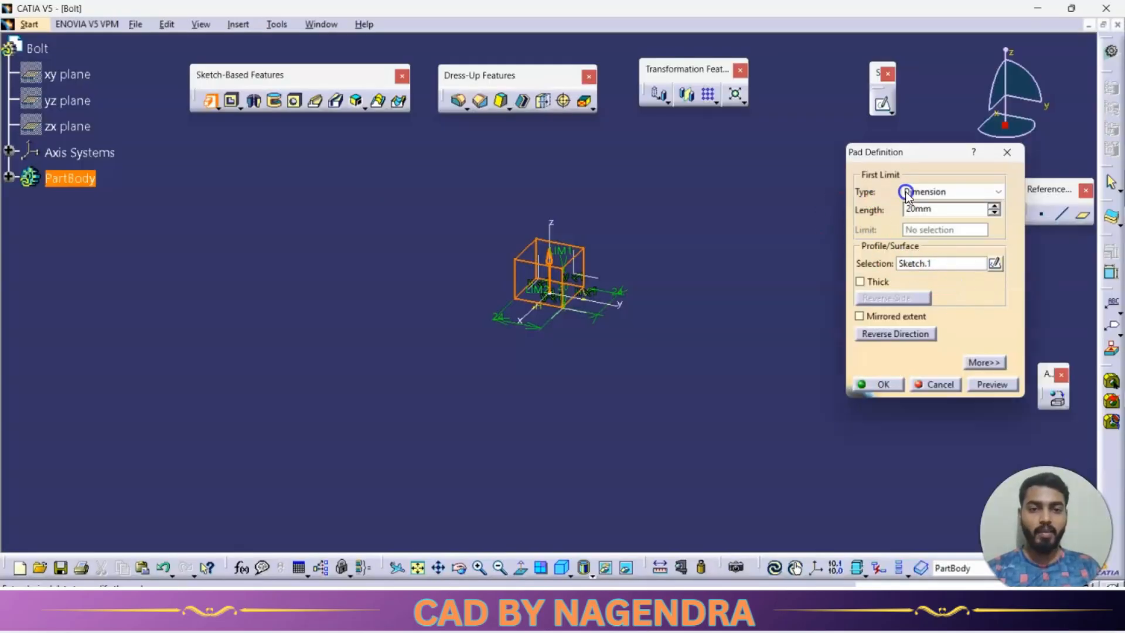
click(948, 211)
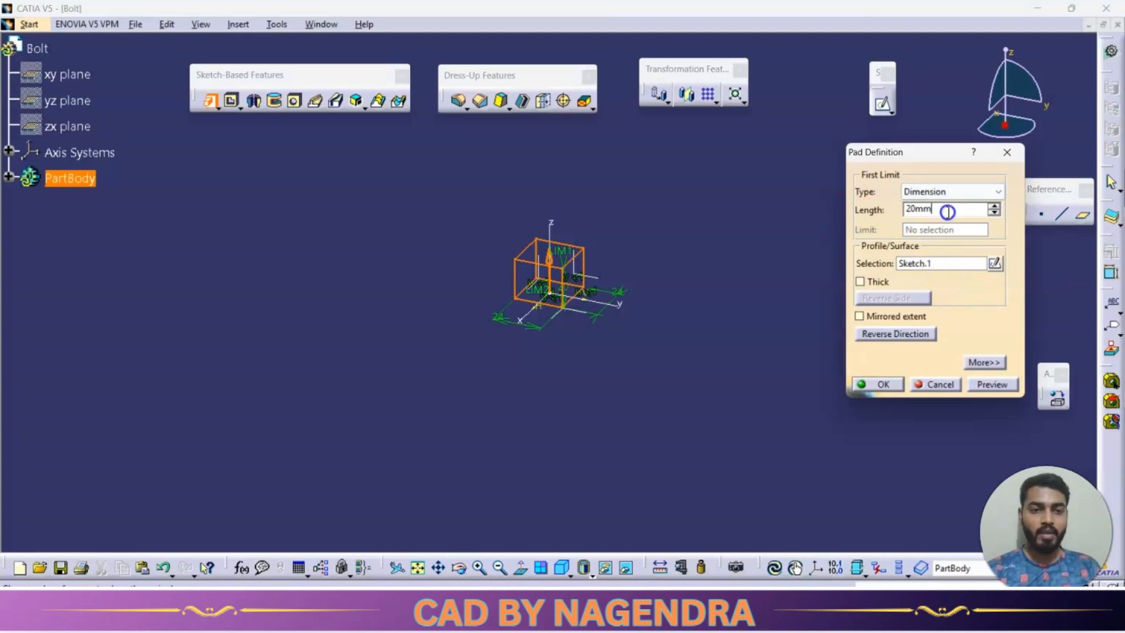
key(Return)
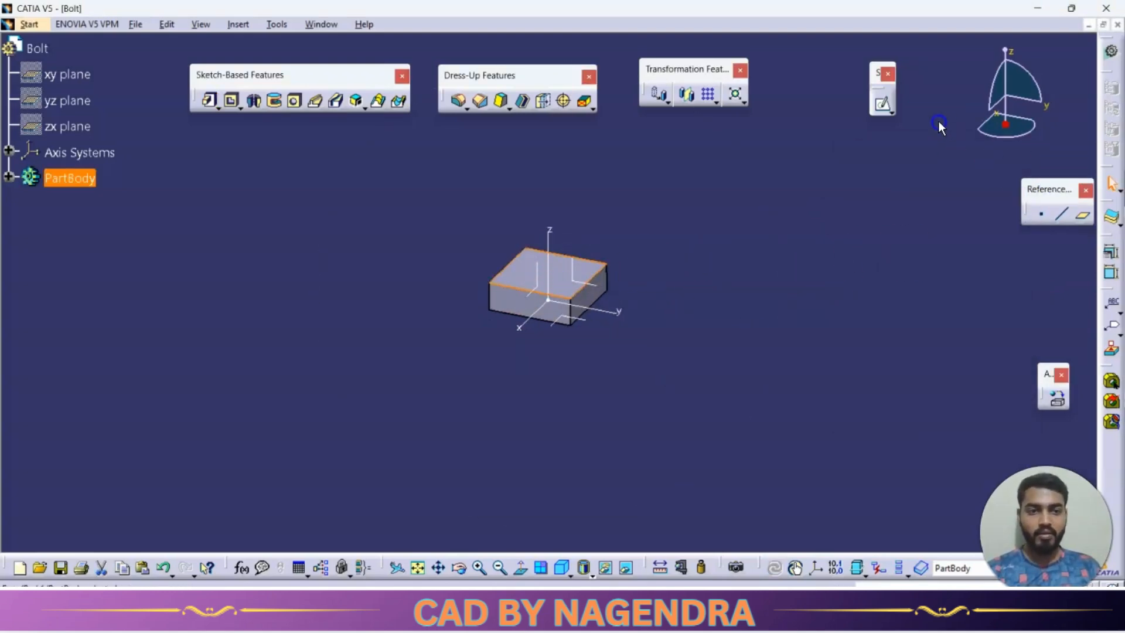
Open a sketch on the bolt head's top face and draw a circle about 13 mm in diameter centred on the origin.
click(881, 107)
click(181, 103)
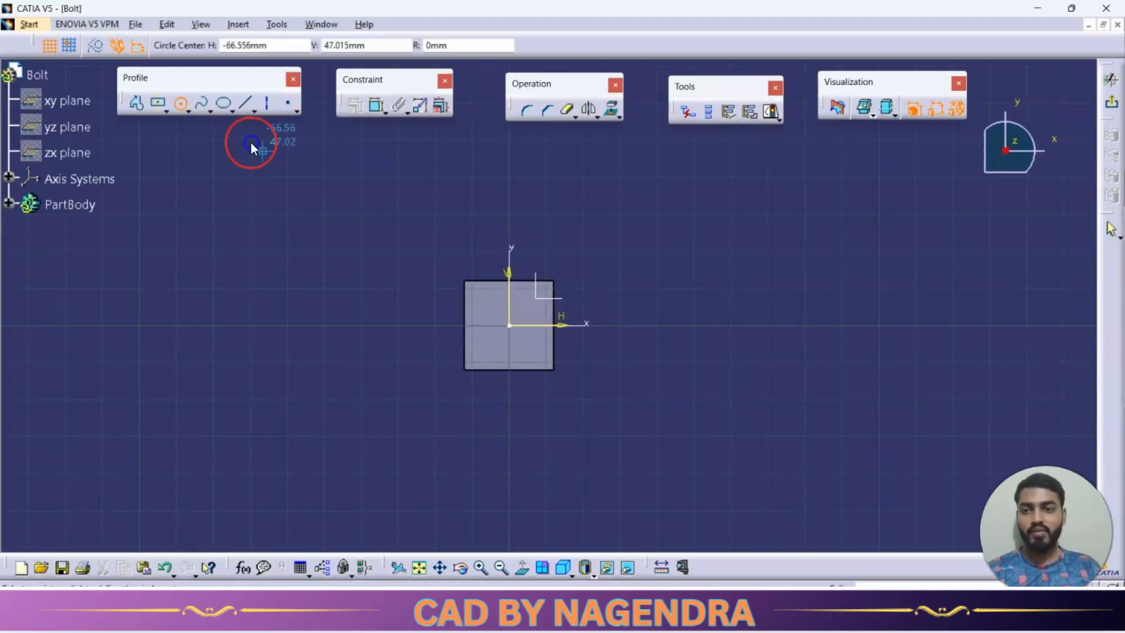
click(509, 324)
click(530, 344)
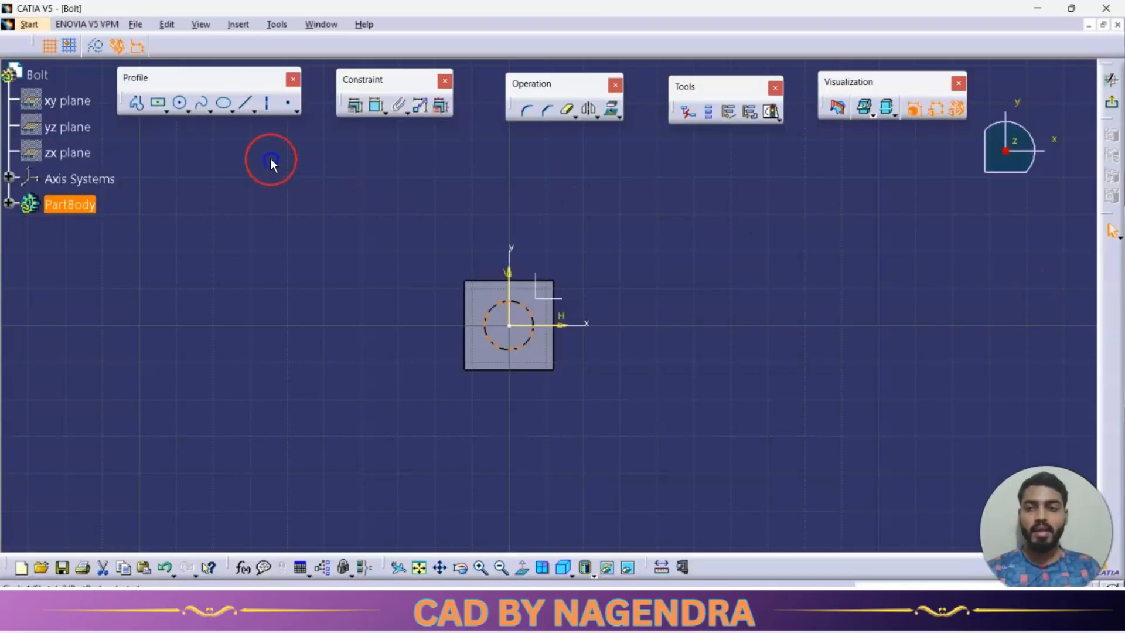
Dimension the shank circle with a diameter of 12 mm.
click(373, 108)
click(404, 212)
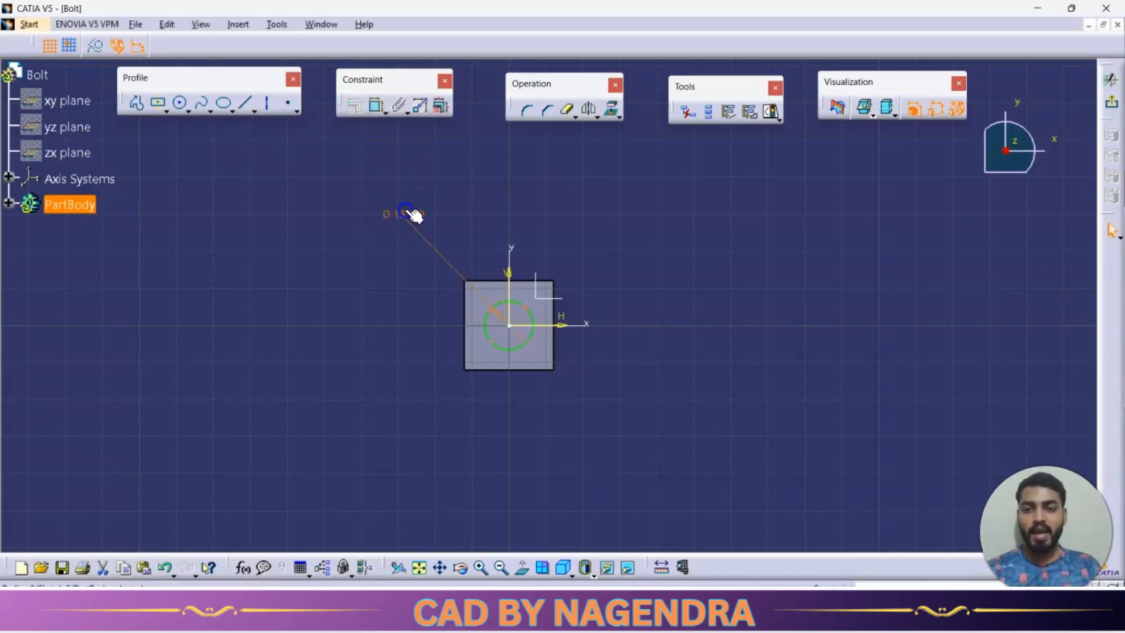
double_click(407, 214)
text(12)
key(Return)
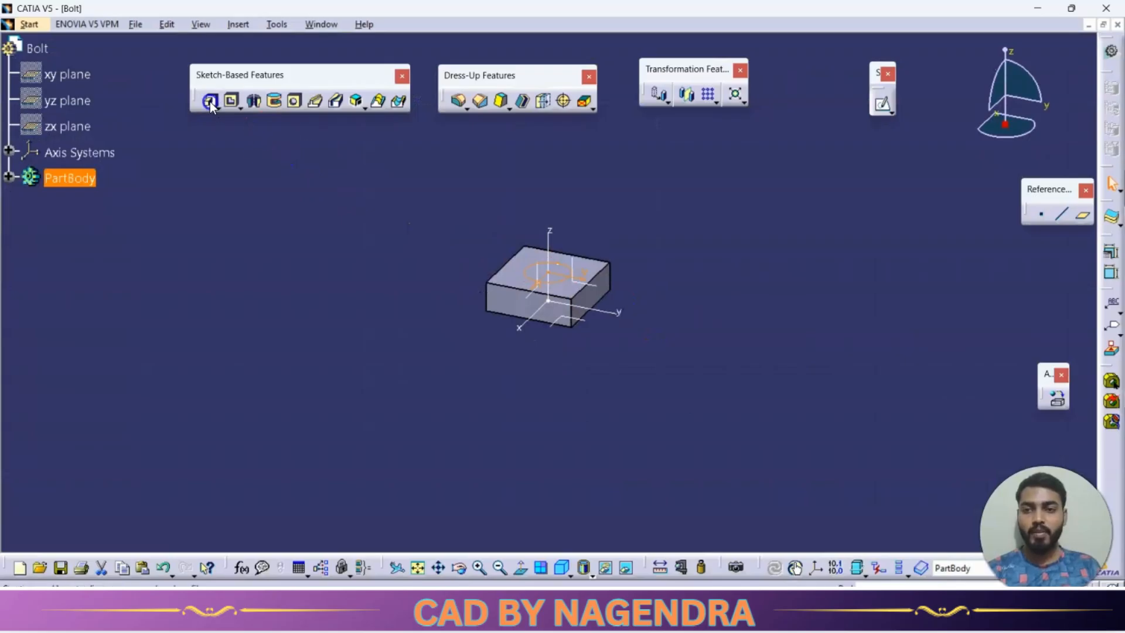
Pad the shank circle by 104-8 mm to form the bolt's cylindrical shank.
click(211, 102)
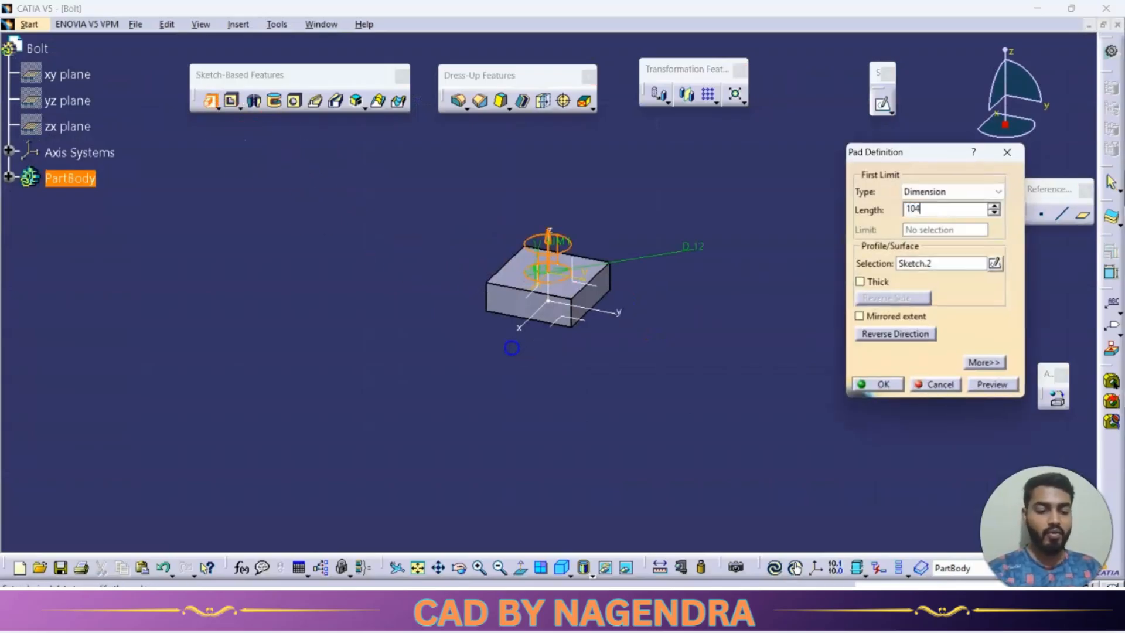
text(104-8)
key(Return)
key(Return)
click(697, 307)
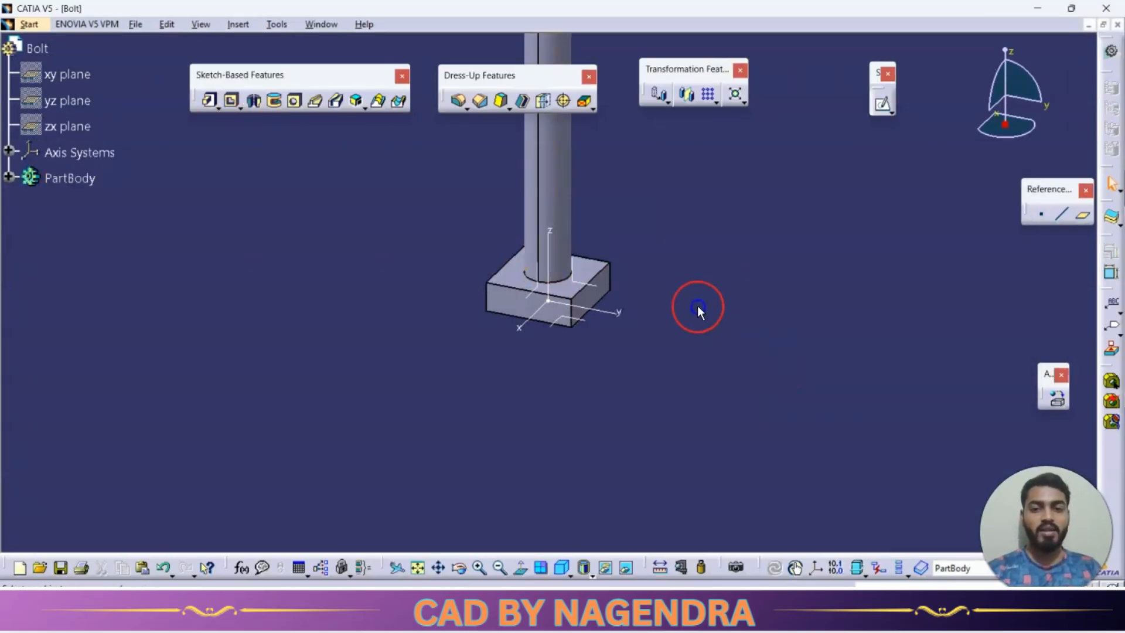
Check the bolt head's curved corner detail on the drawing and compare it with the underside of the modelled head.
mouse_move(678, 292)
middle_down()
mouse_move(656, 337)
mouse_move(656, 321)
middle_up()
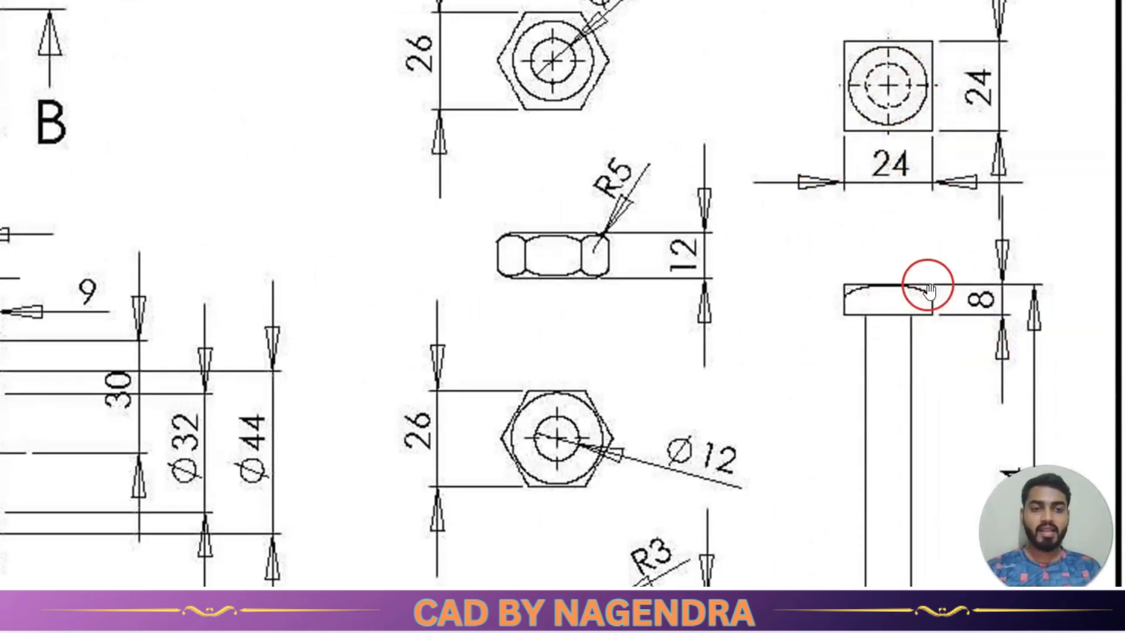
scroll(928, 314, down, 1)
scroll(940, 314, up, 1)
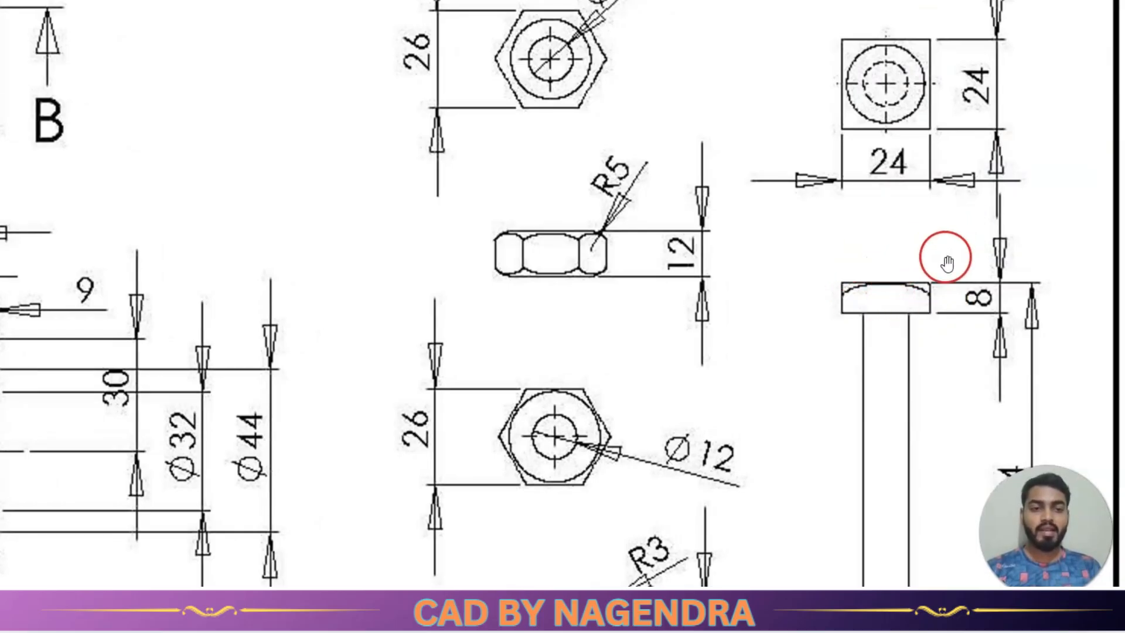
key(alt+Tab)
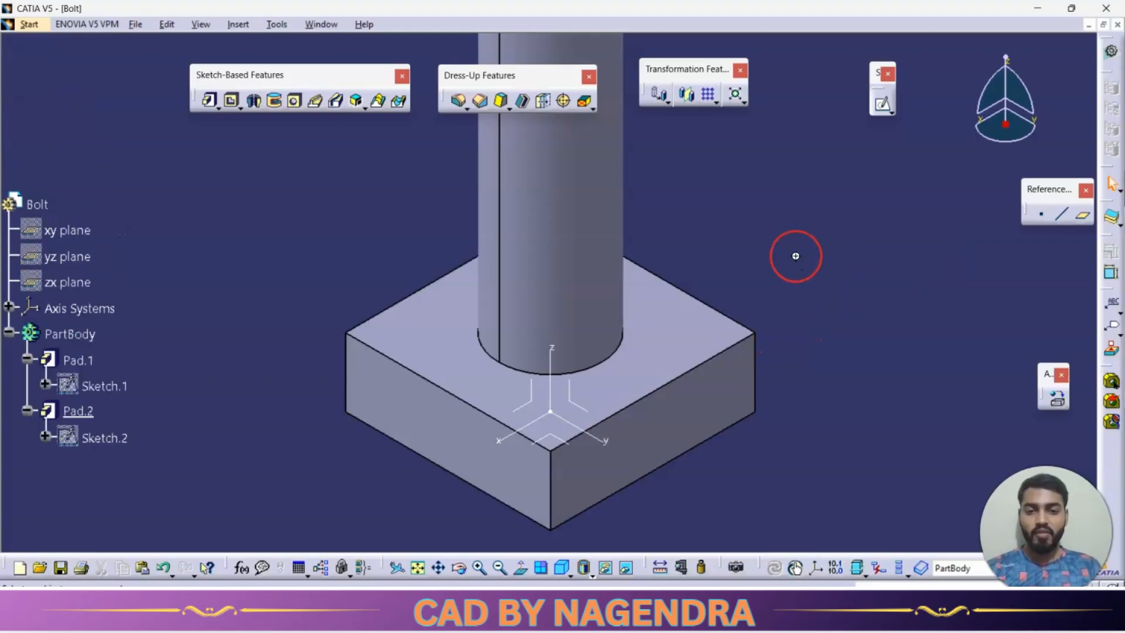
middle_drag(793, 254, 801, 308)
middle_drag(673, 397, 590, 309)
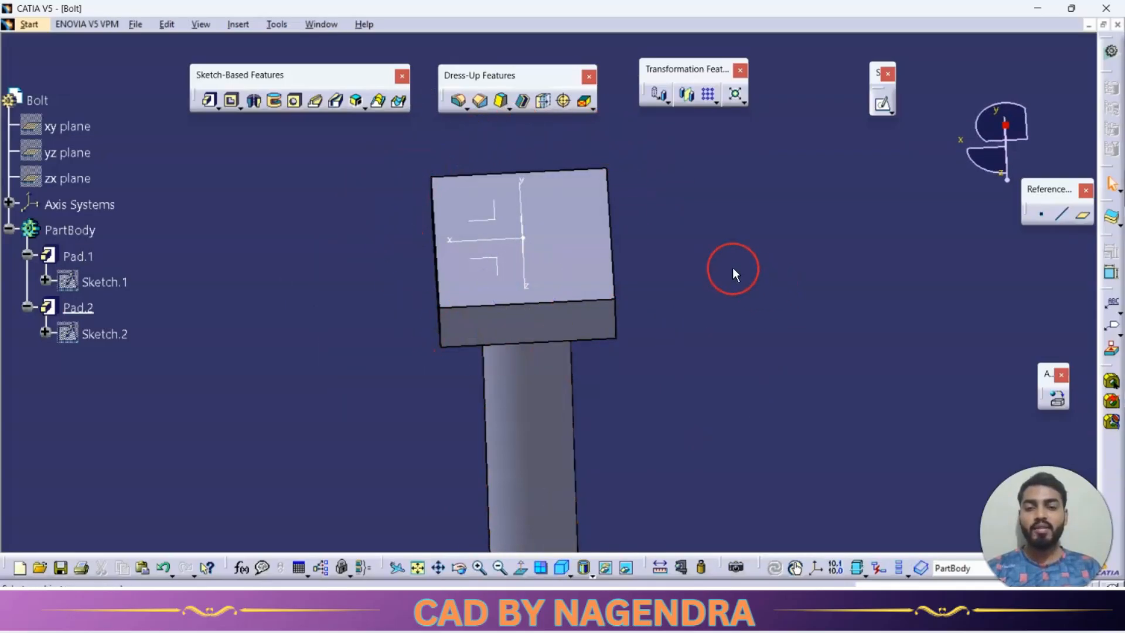
middle_drag(701, 261, 713, 283)
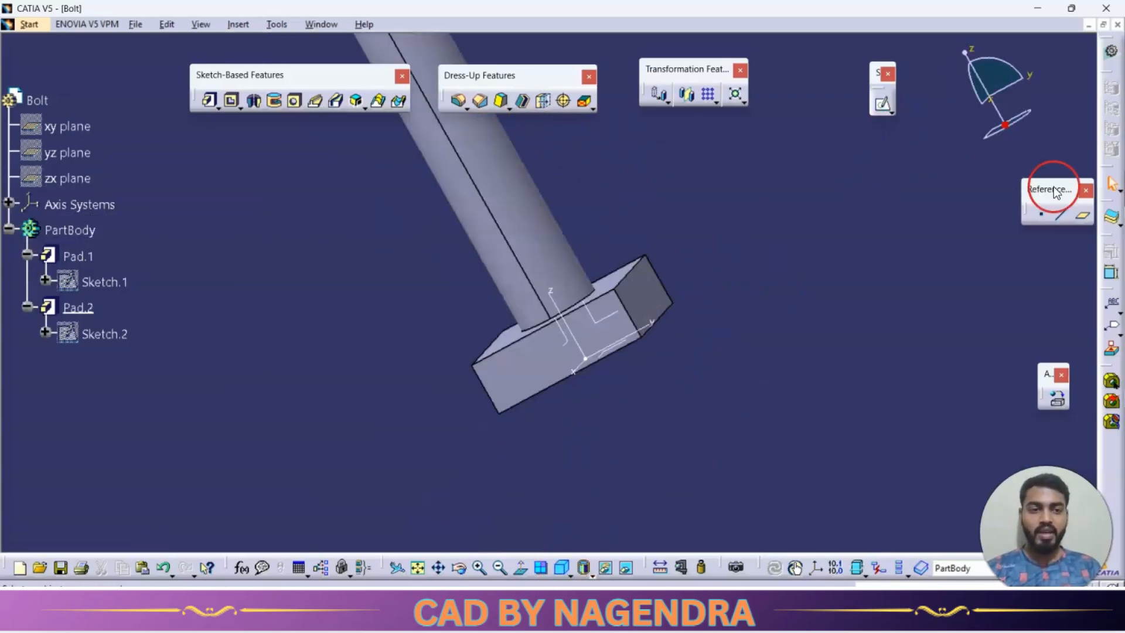
Create an Angle/Normal to plane reference plane about the Z axis, at 45 degrees to an axis-system plane.
click(1082, 214)
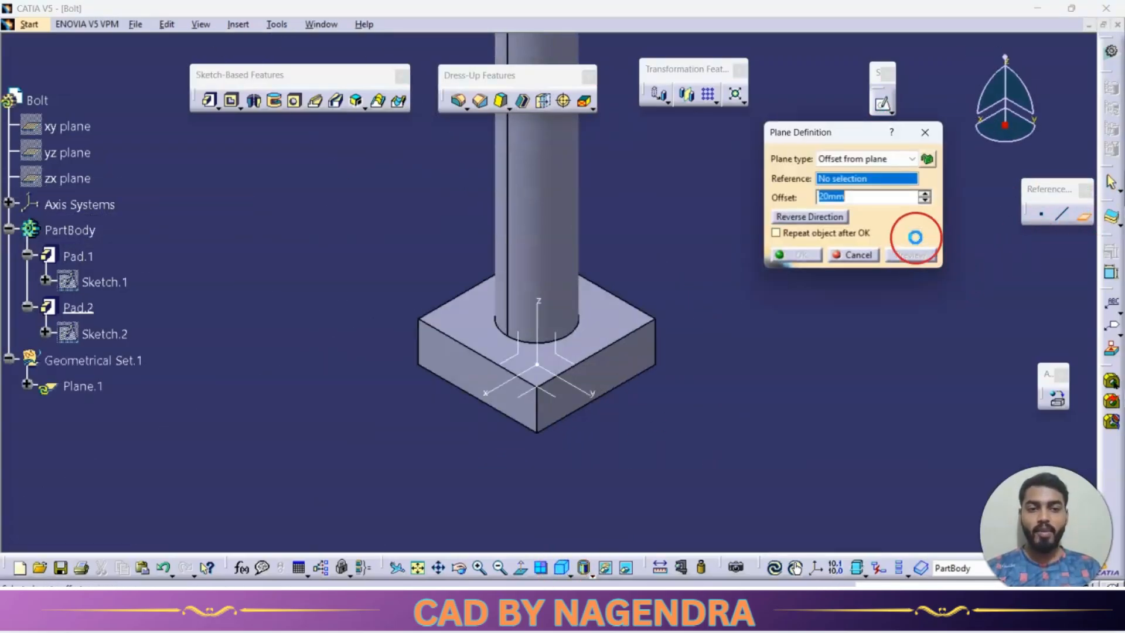
click(873, 158)
click(873, 196)
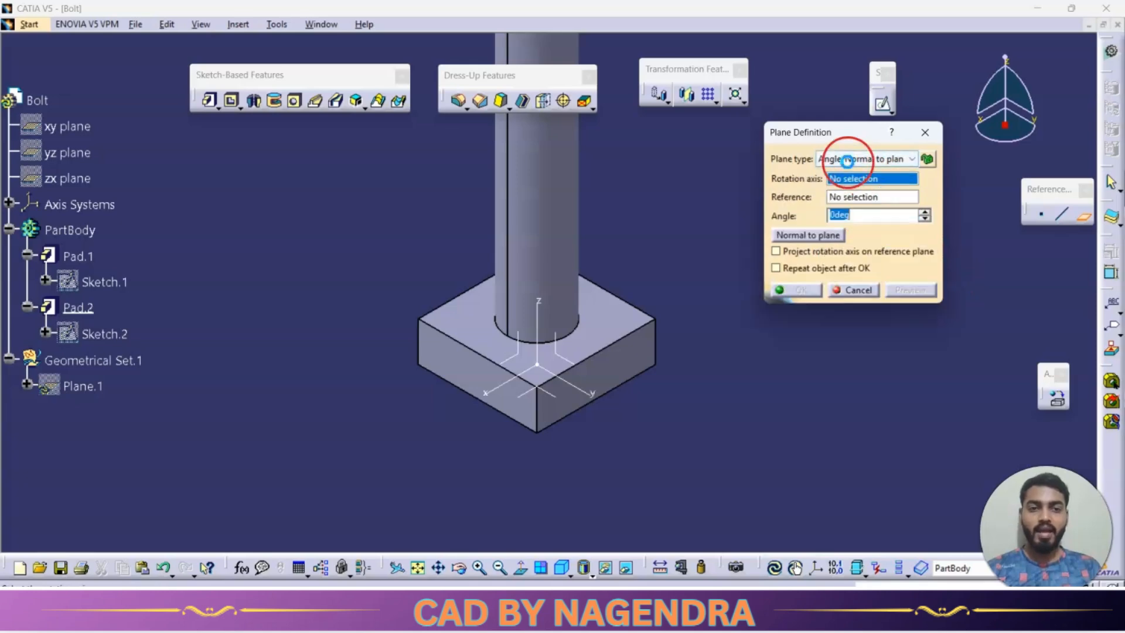
click(541, 305)
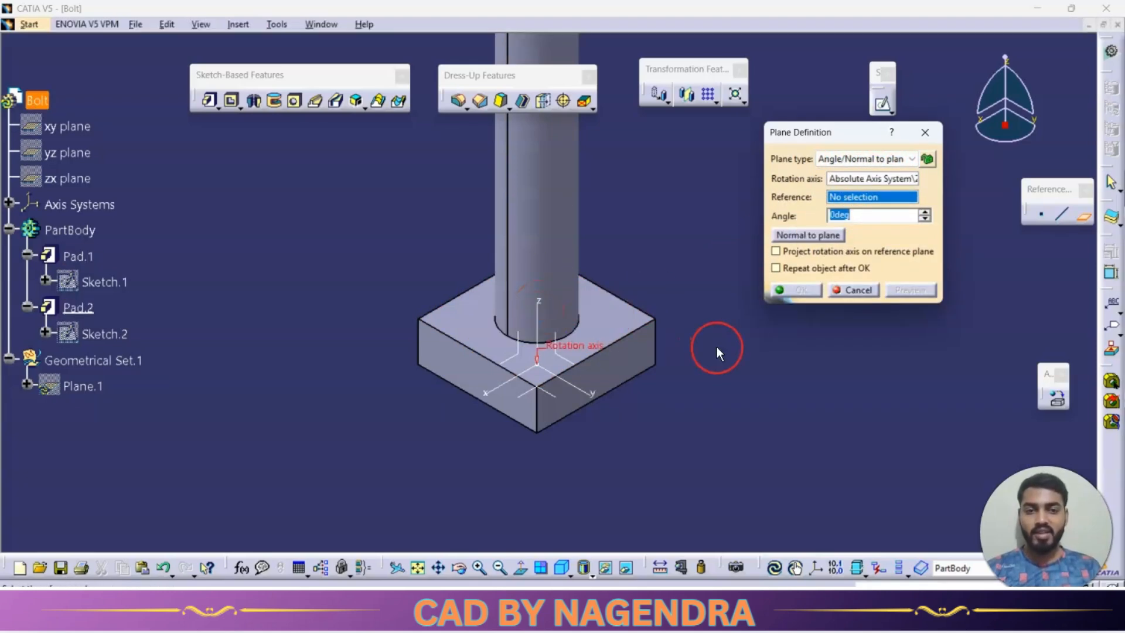
click(579, 367)
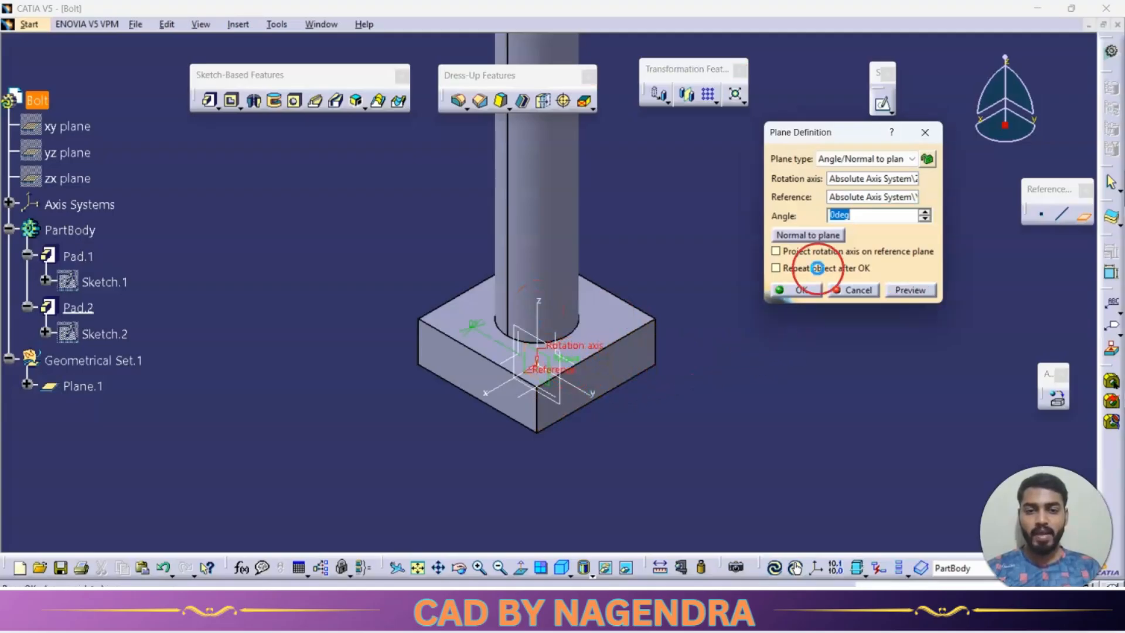
click(863, 217)
text(45)
click(910, 290)
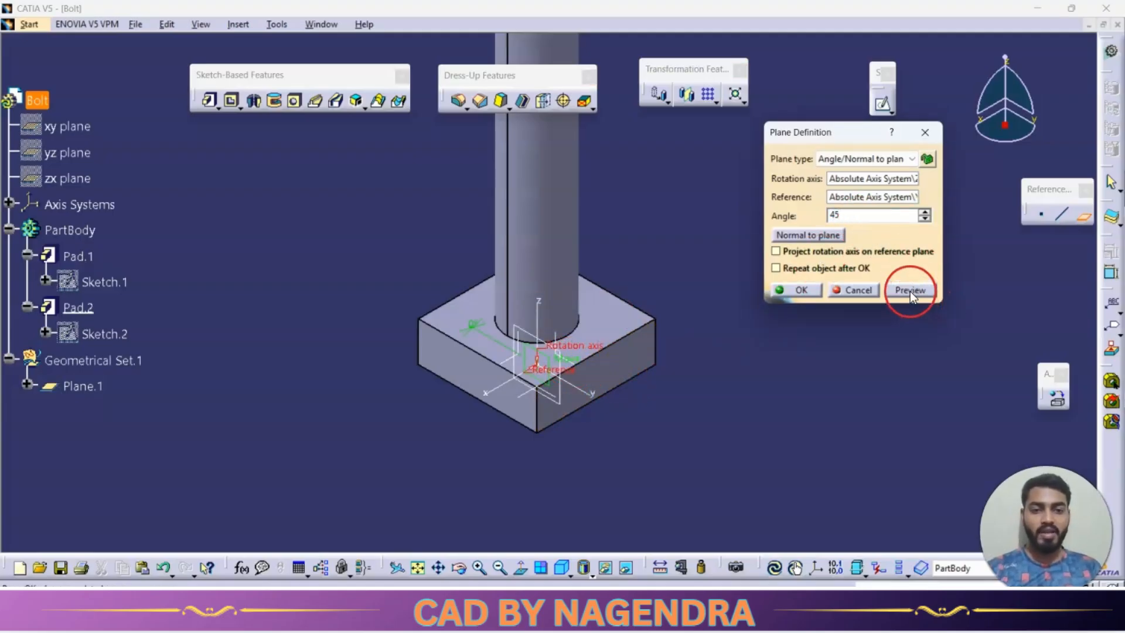
click(806, 292)
middle_drag(625, 271, 660, 315)
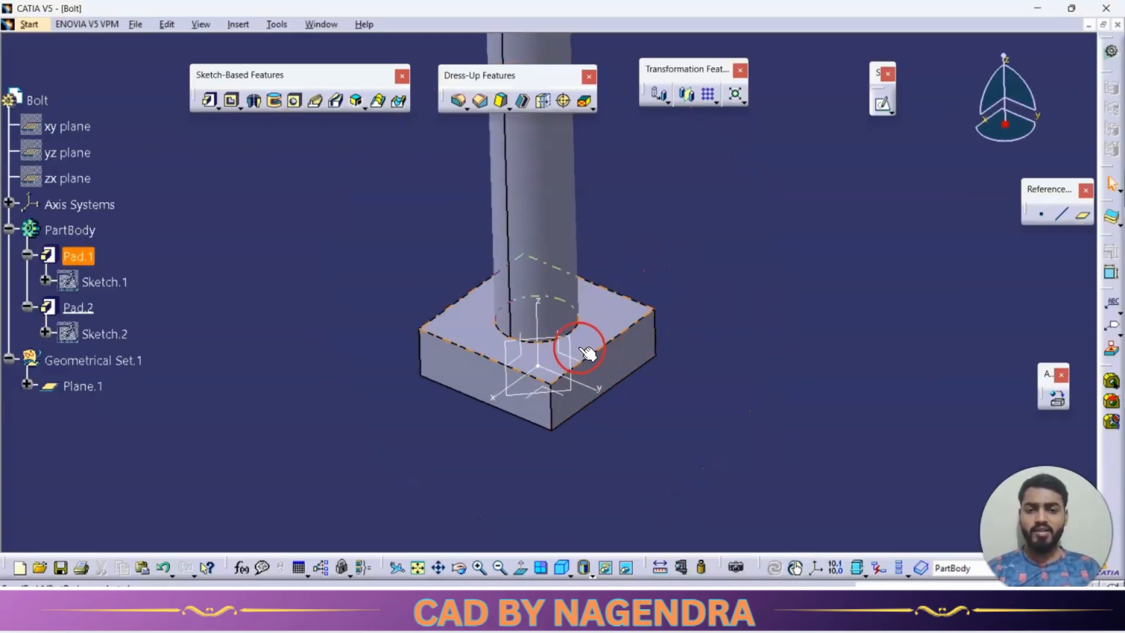
Open a sketch on the angled plane and project the bolt head's outer corner edge and bottom edge into it.
click(571, 351)
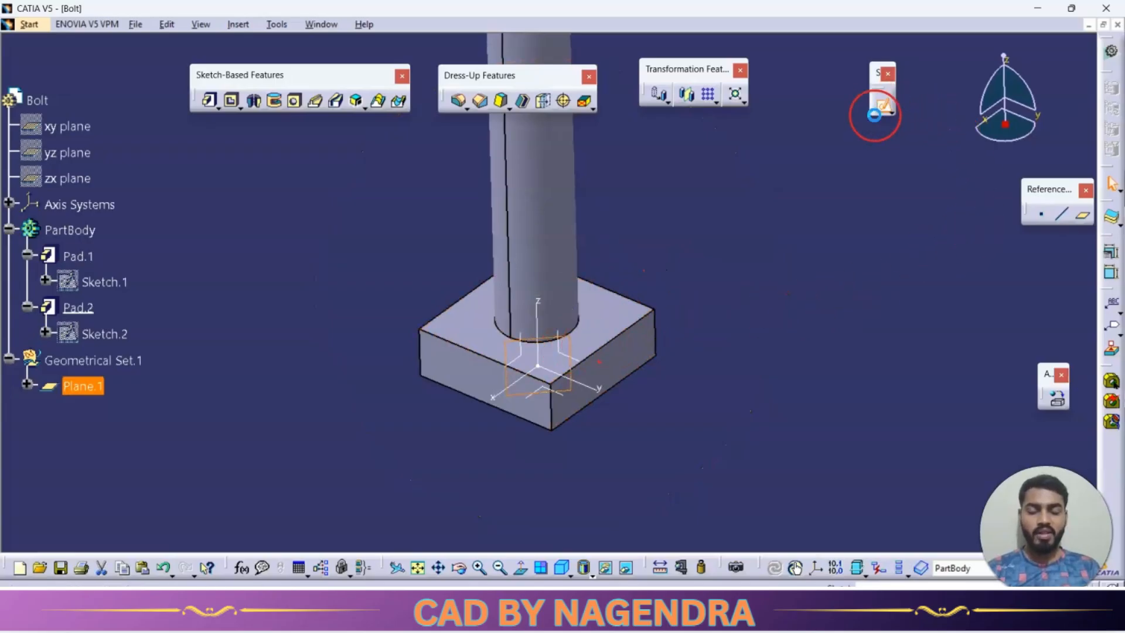
click(874, 115)
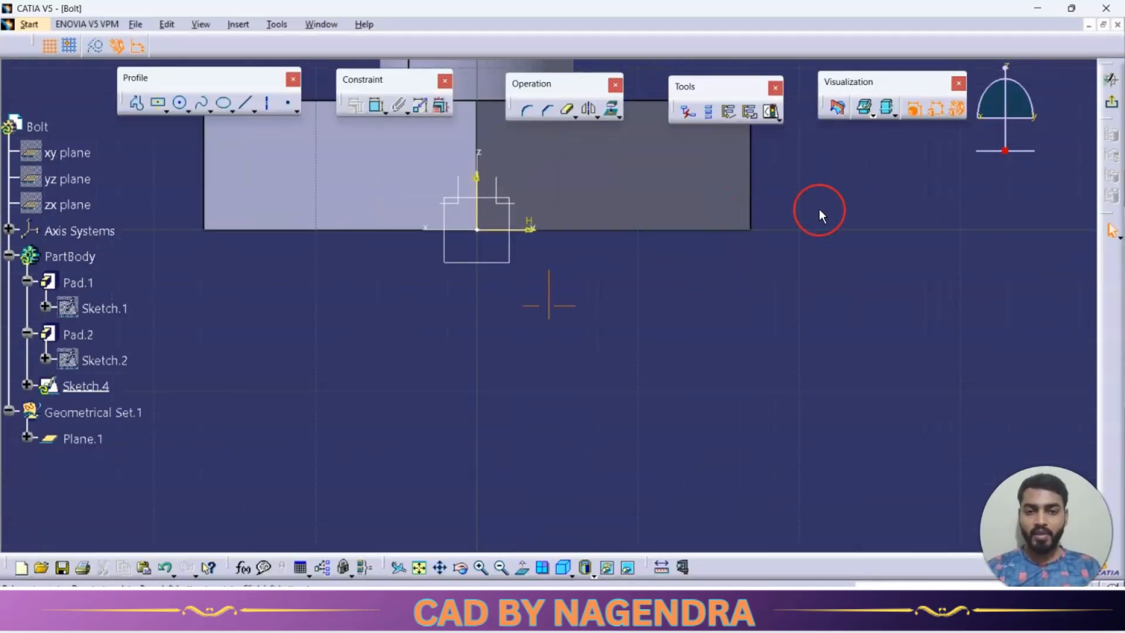
click(611, 117)
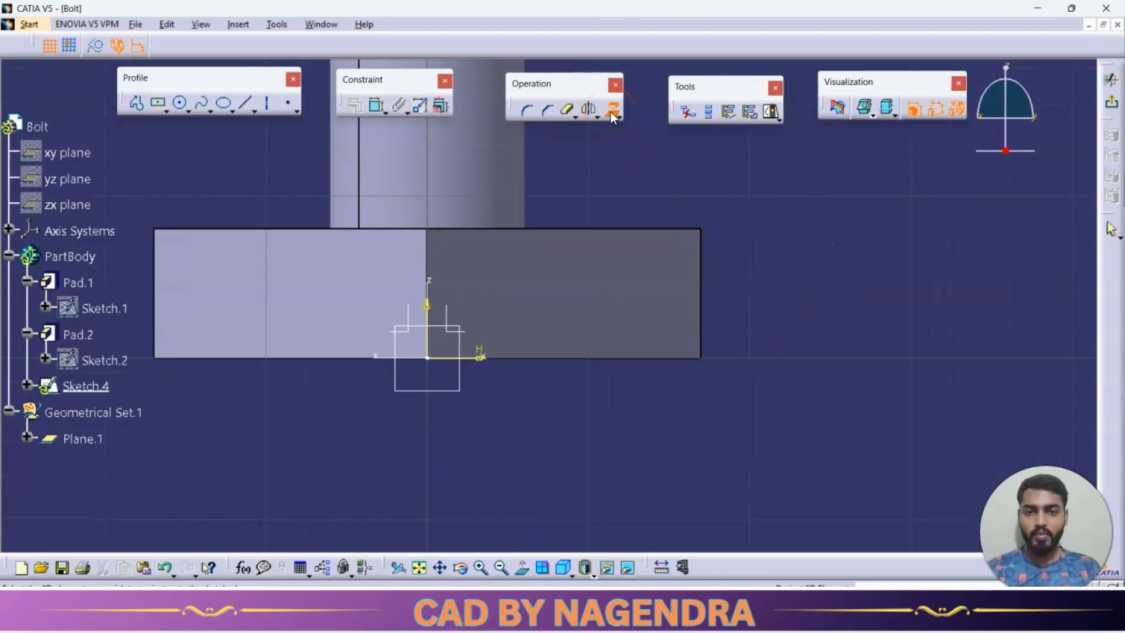
click(701, 329)
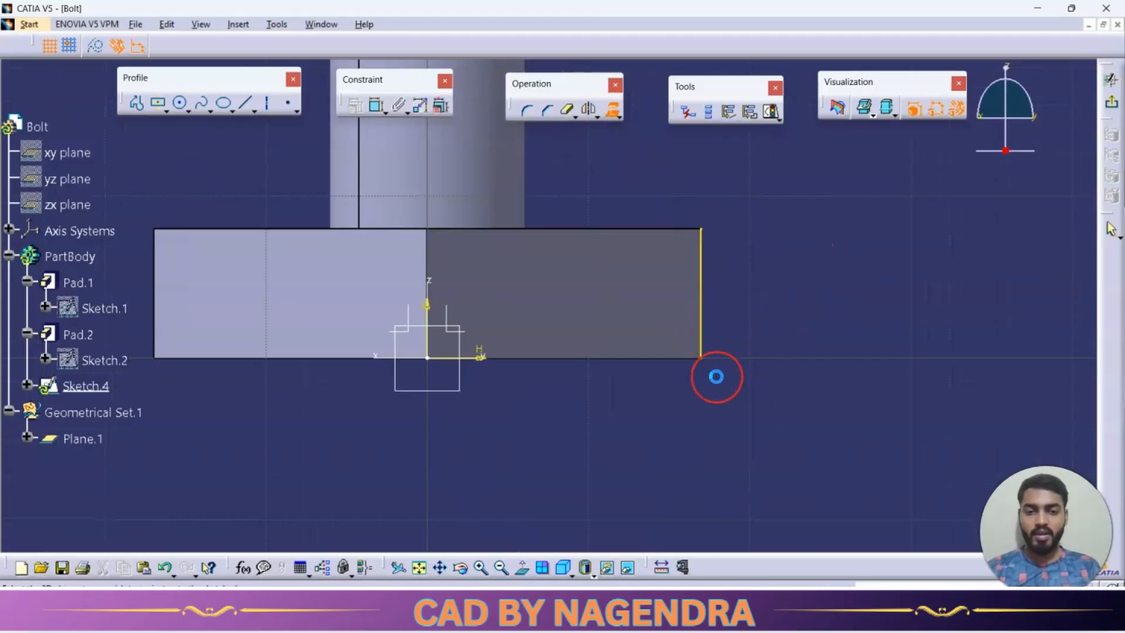
click(671, 356)
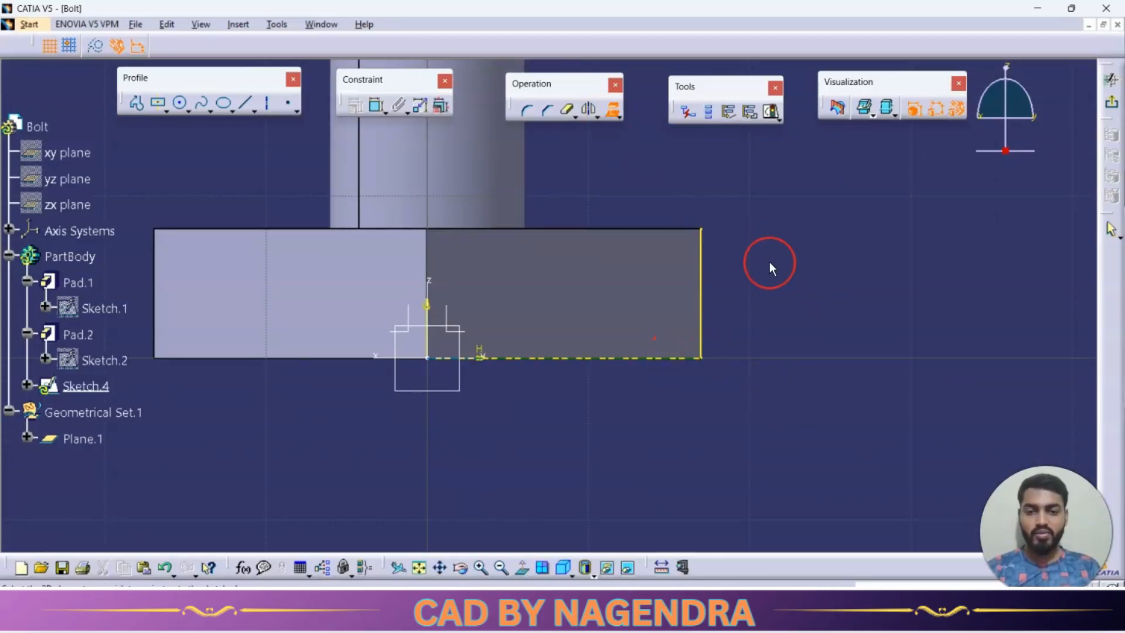
Add a 3 mm radius corner between the two projected lines without trimming them.
click(529, 110)
click(673, 356)
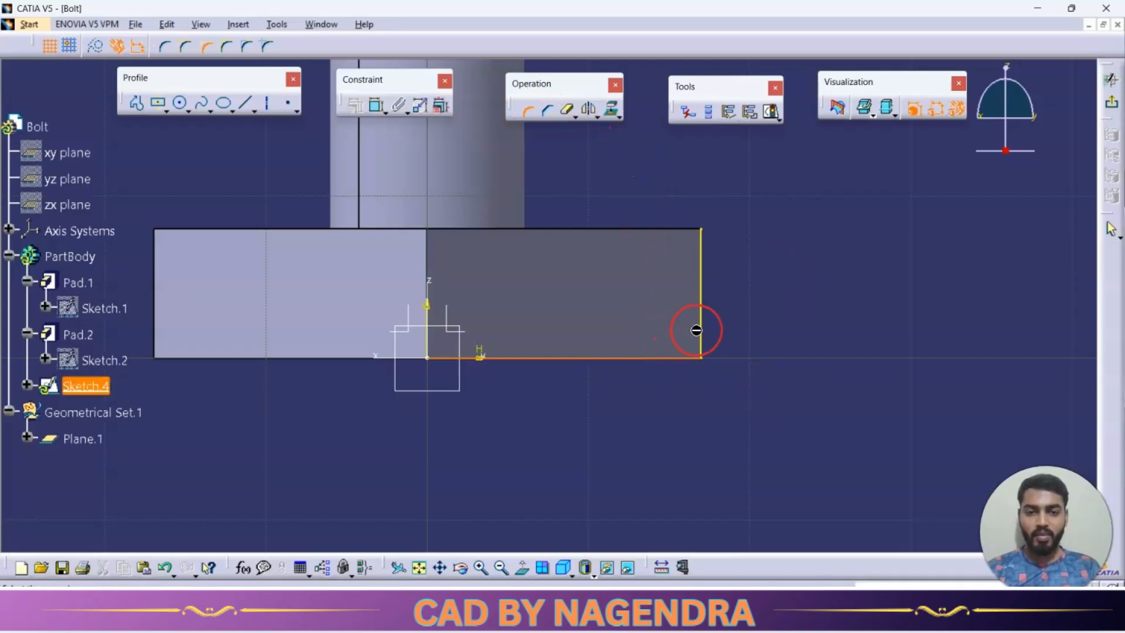
click(703, 328)
click(674, 330)
double_click(665, 324)
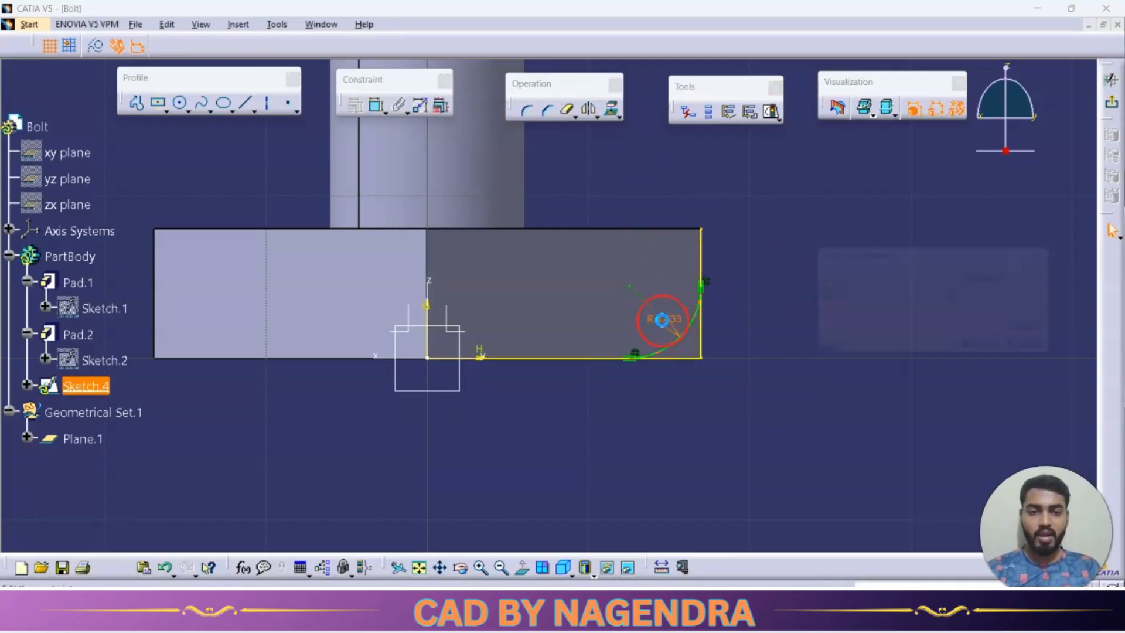
text(3)
key(Return)
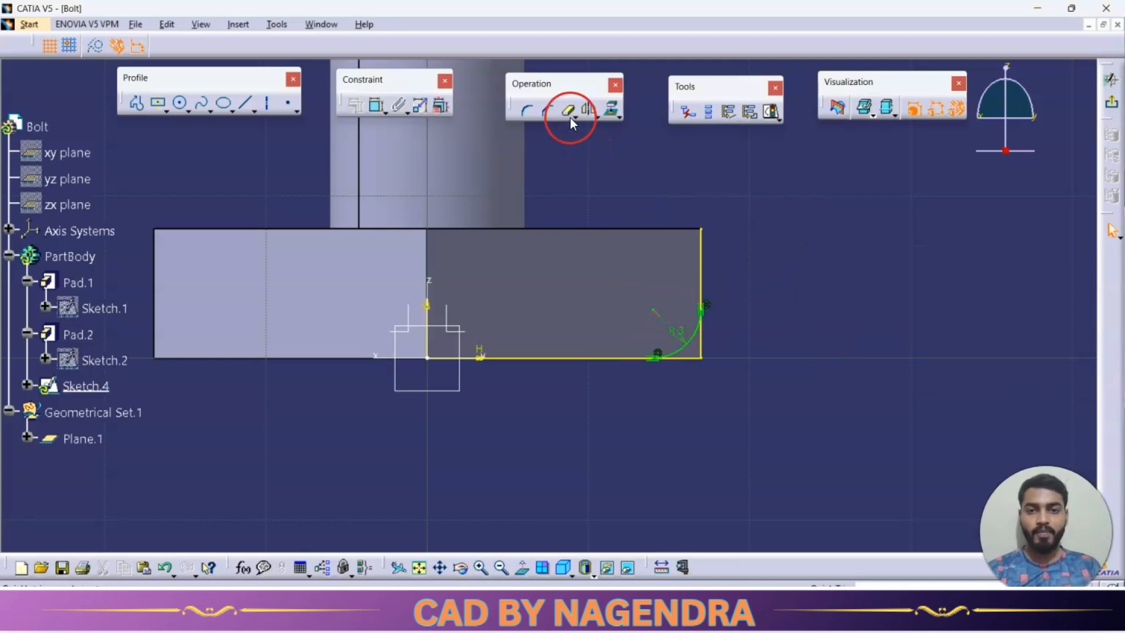
Quick-trim the projected lines beyond the arc so only the small closed corner profile remains.
click(567, 110)
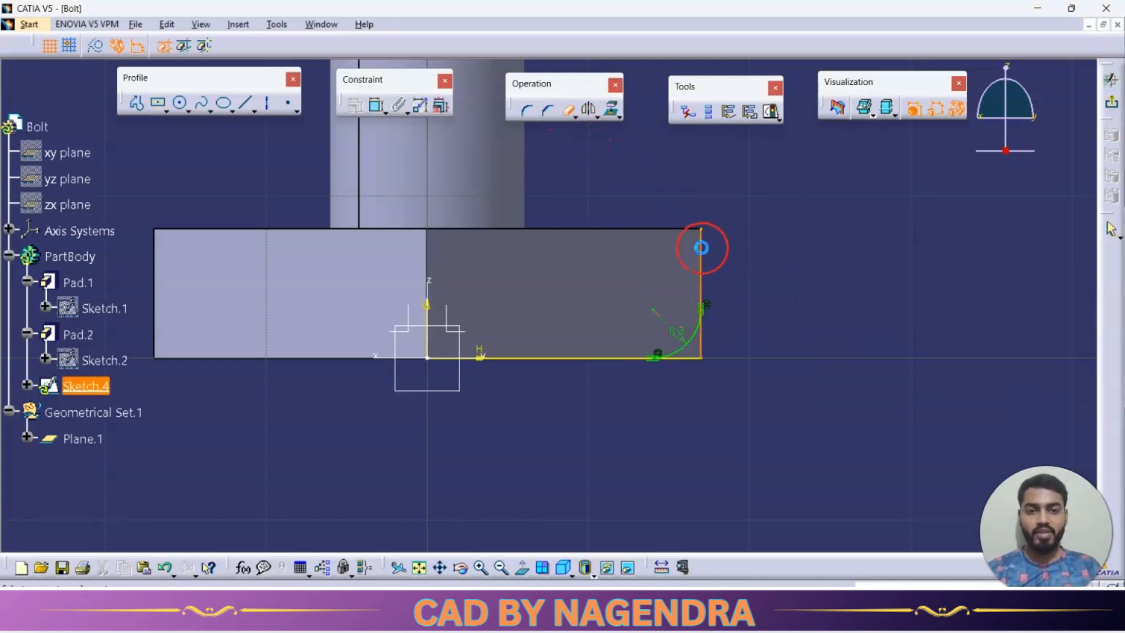
click(702, 247)
click(577, 358)
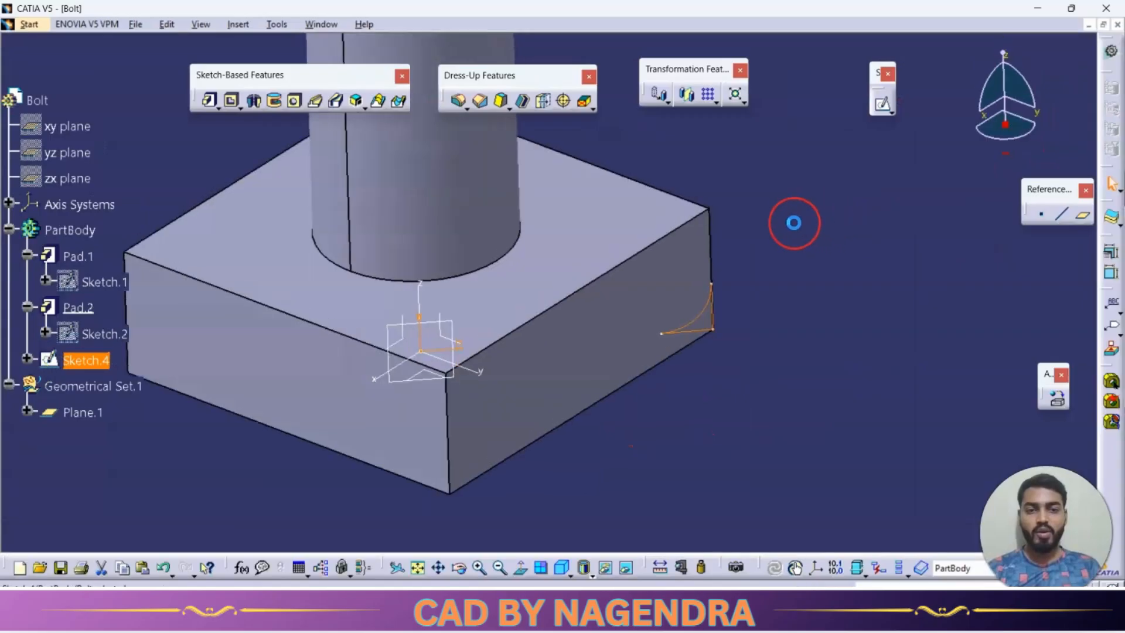
Cut the corner profile as a 360-degree groove around the Z axis to round the bolt head's corners.
middle_drag(794, 223, 787, 307)
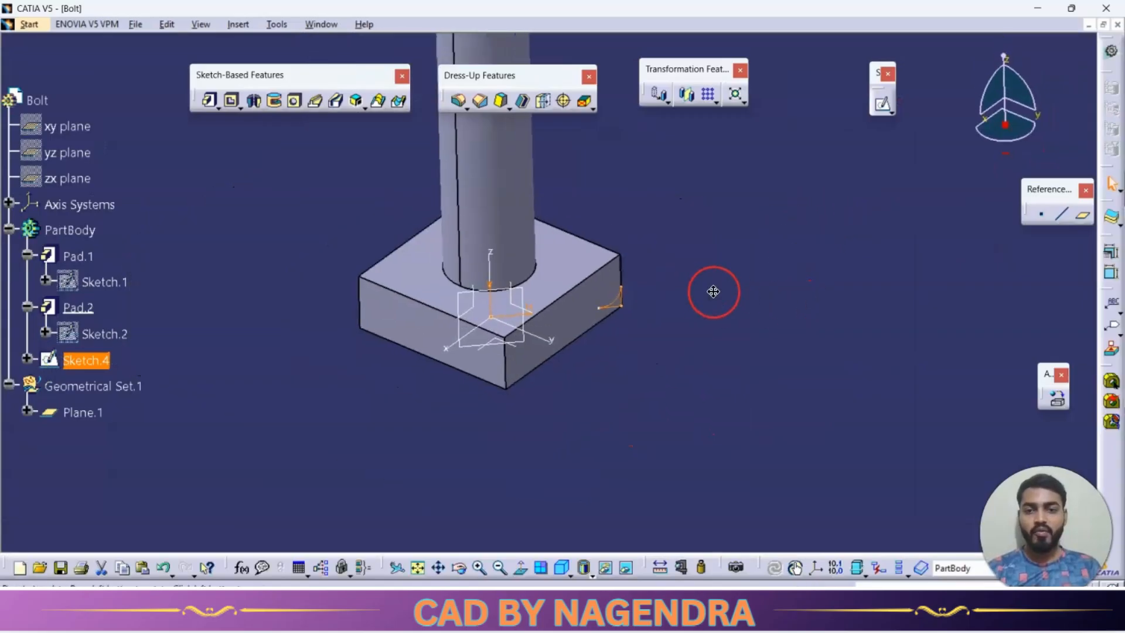
middle_drag(713, 291, 670, 334)
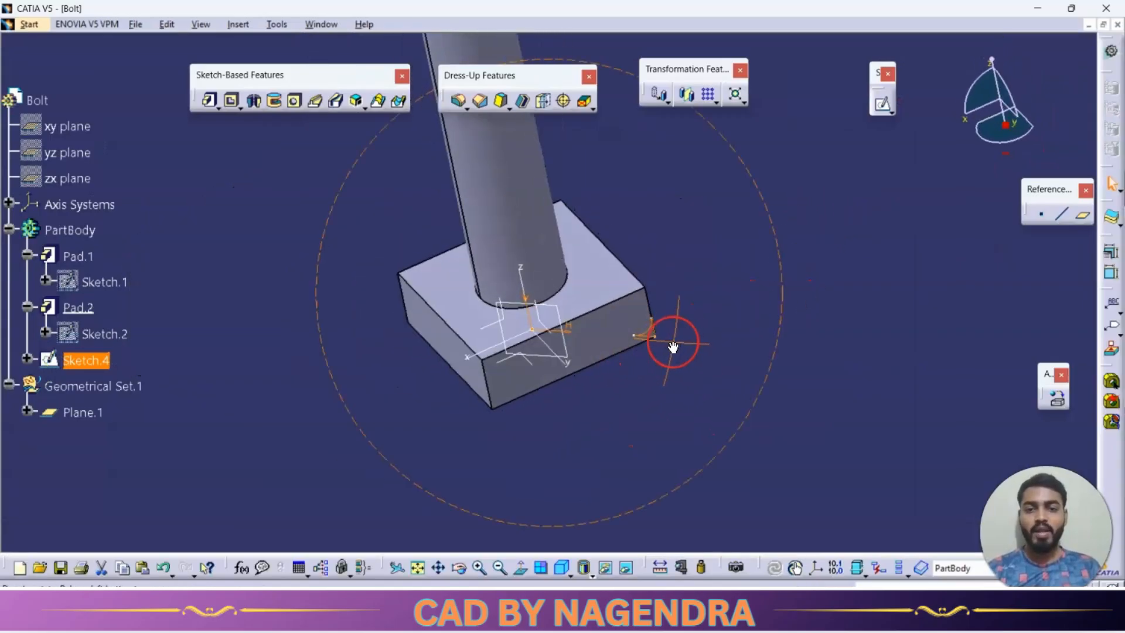
click(274, 102)
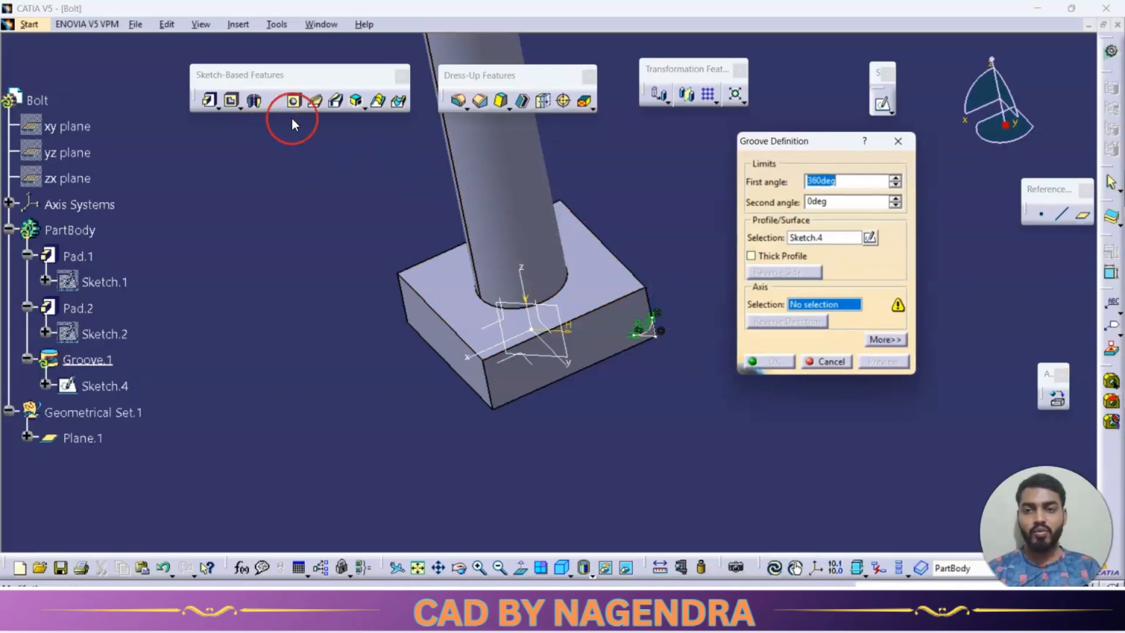
click(527, 276)
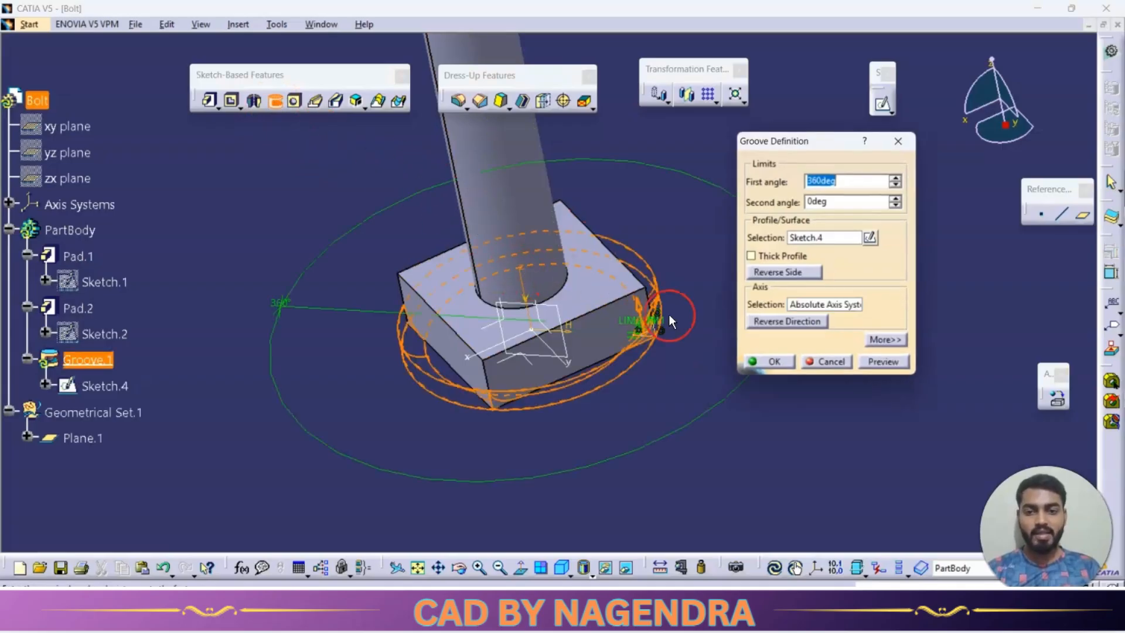
click(761, 361)
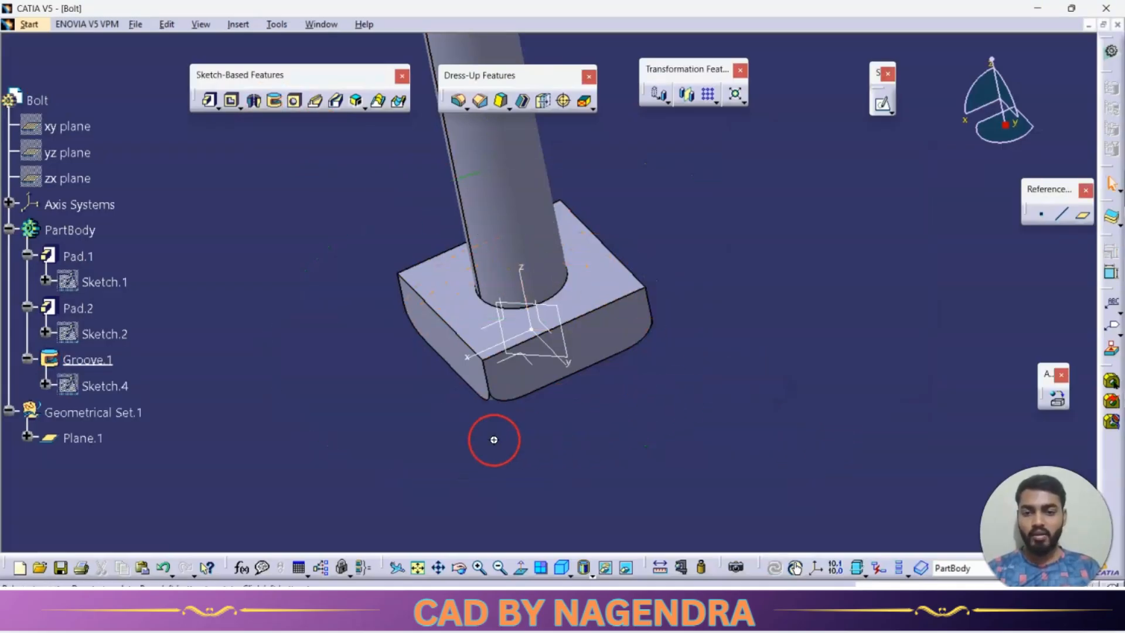
middle_drag(494, 439, 489, 410)
Edit the groove's sketch to set the corner radius to 5 mm, and return to the part to inspect the head.
double_click(117, 386)
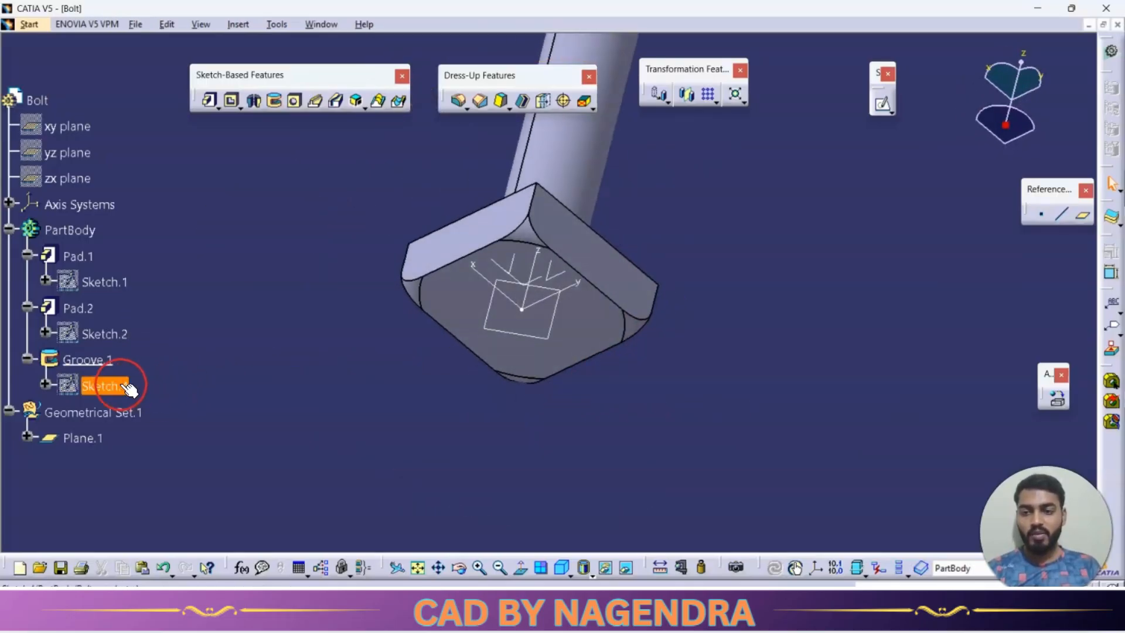
click(637, 318)
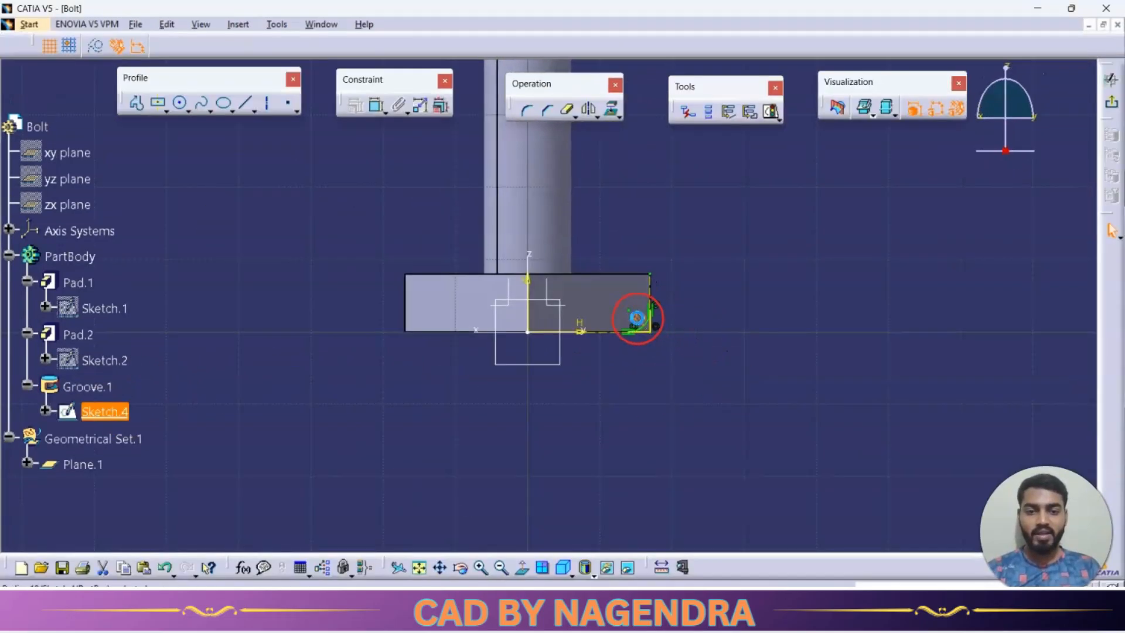
double_click(641, 318)
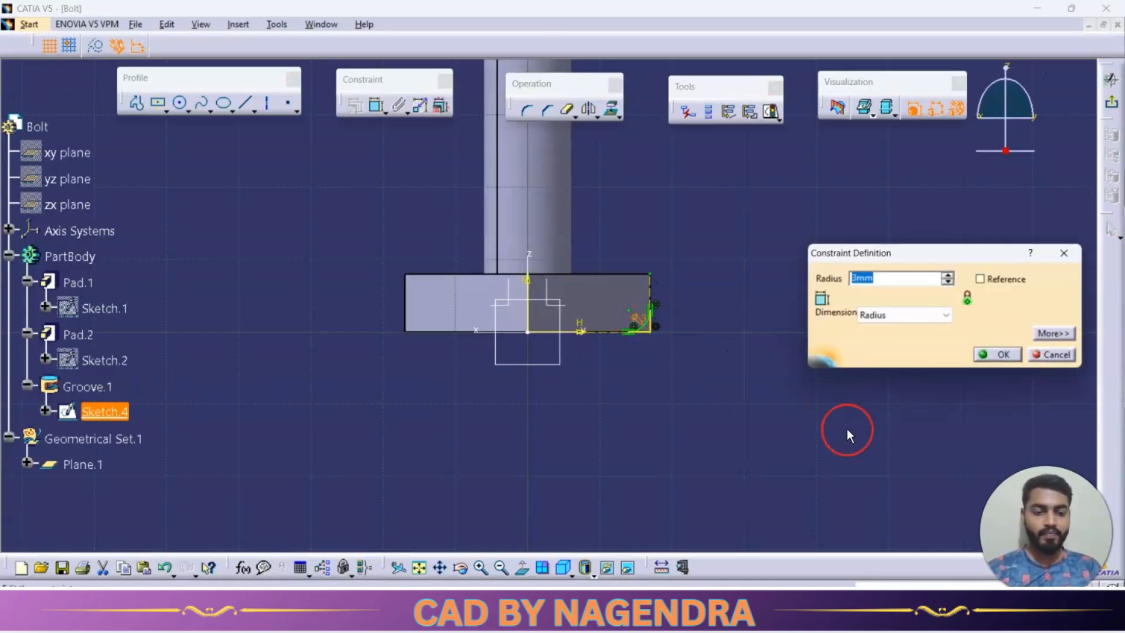
text(5)
key(Return)
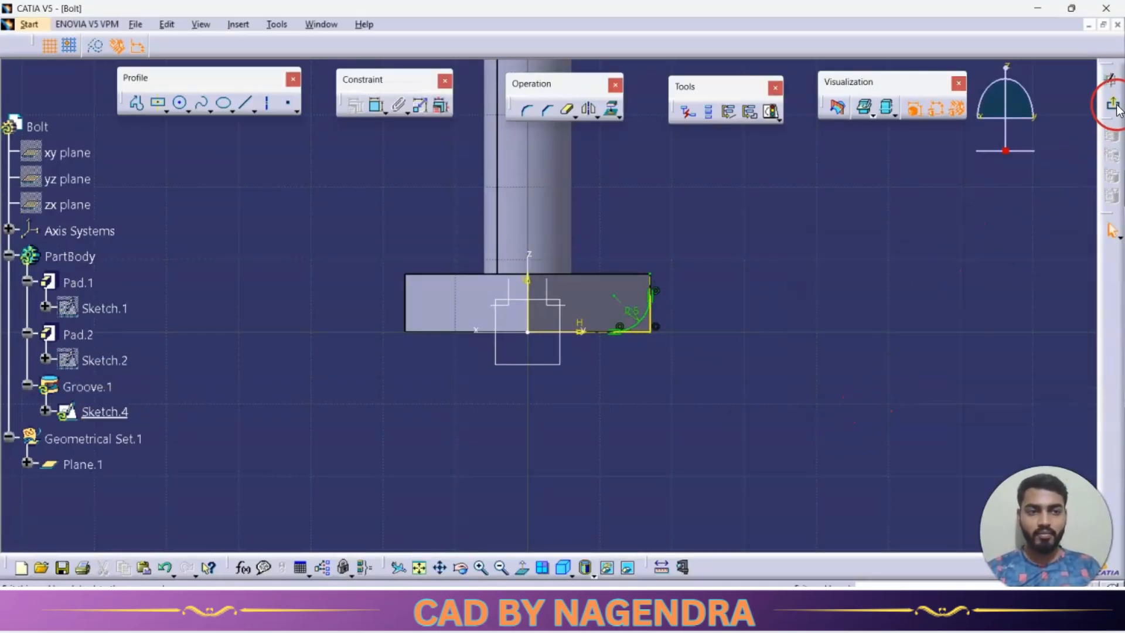
click(1117, 105)
click(714, 374)
mouse_move(489, 456)
middle_down()
mouse_move(549, 272)
mouse_move(678, 193)
mouse_move(497, 253)
mouse_move(500, 312)
middle_up()
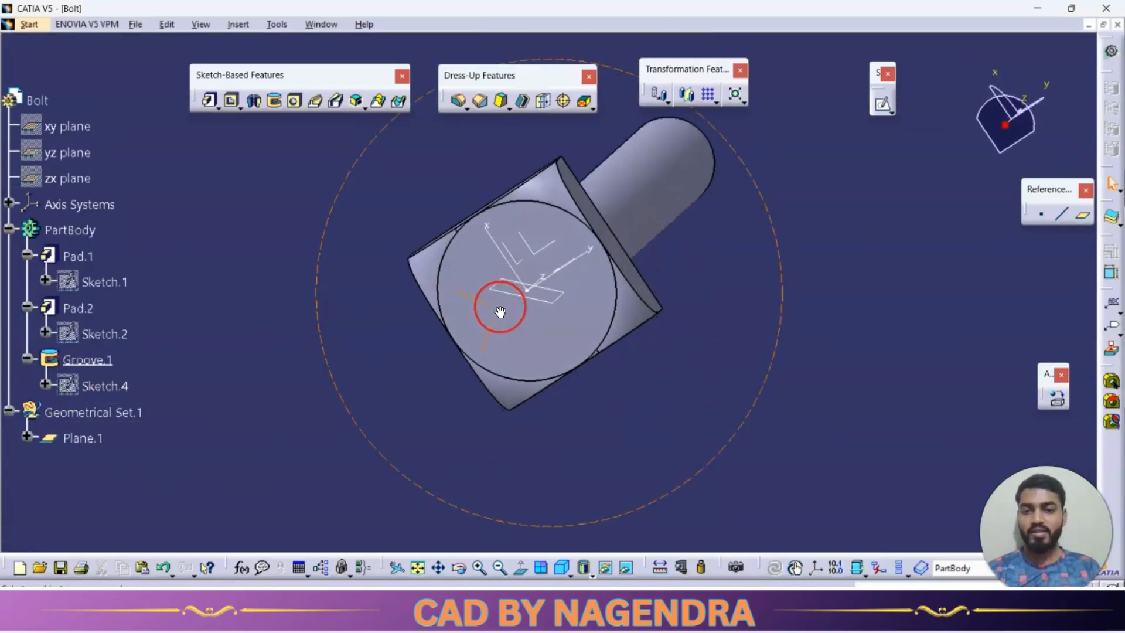
Hide the reference plane on the bolt head and set the part body's fill colour to blue.
right_click(535, 299)
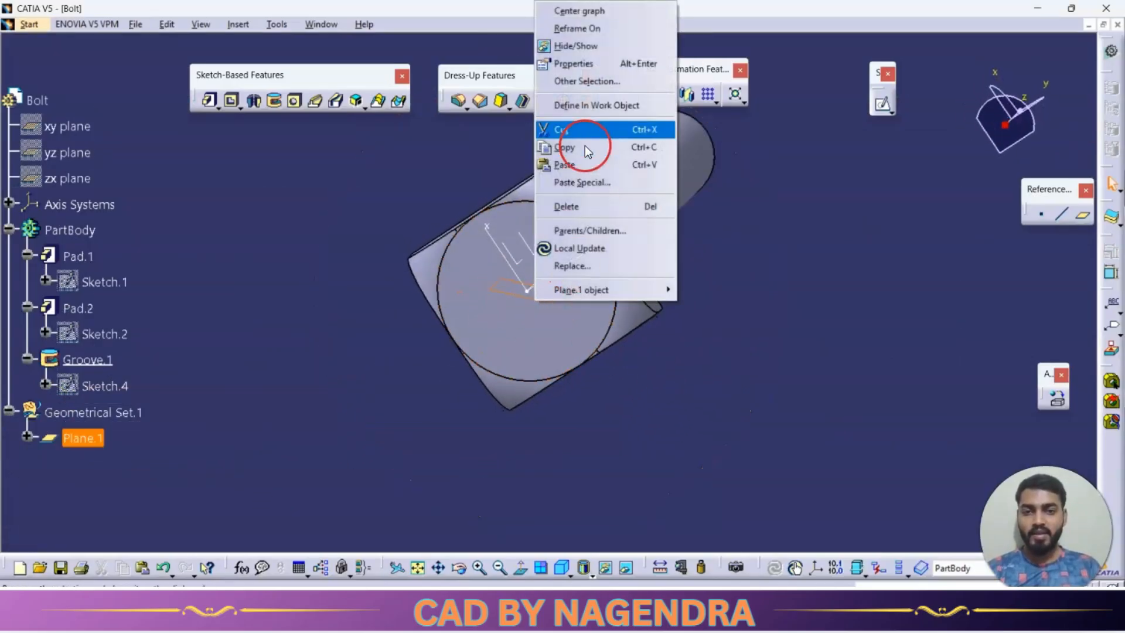
click(576, 45)
click(65, 231)
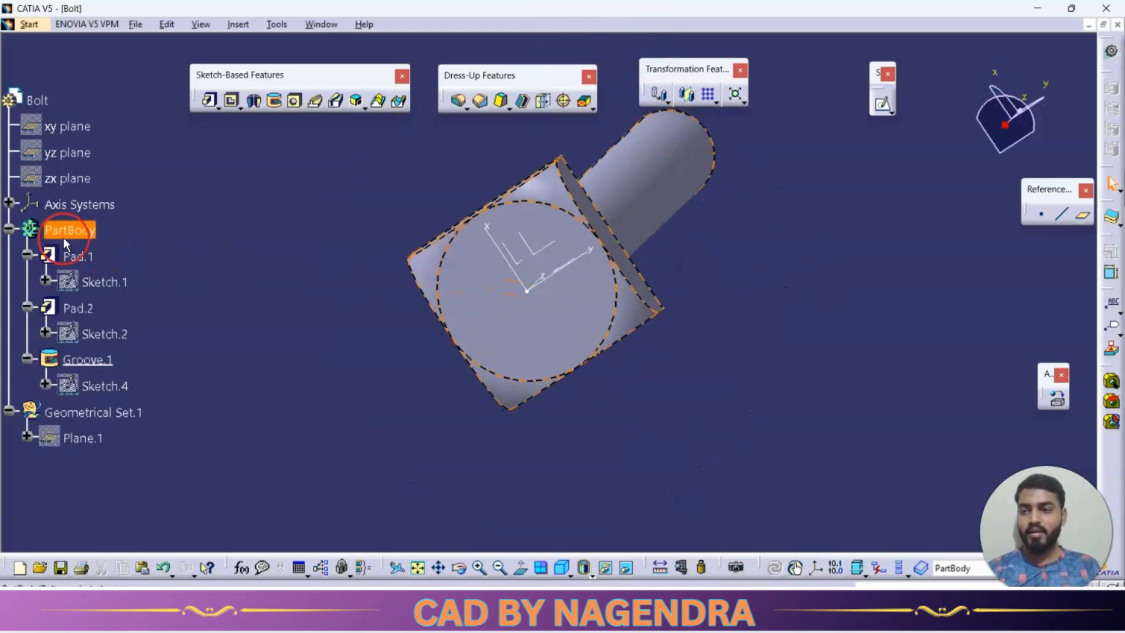
right_click(64, 235)
click(118, 293)
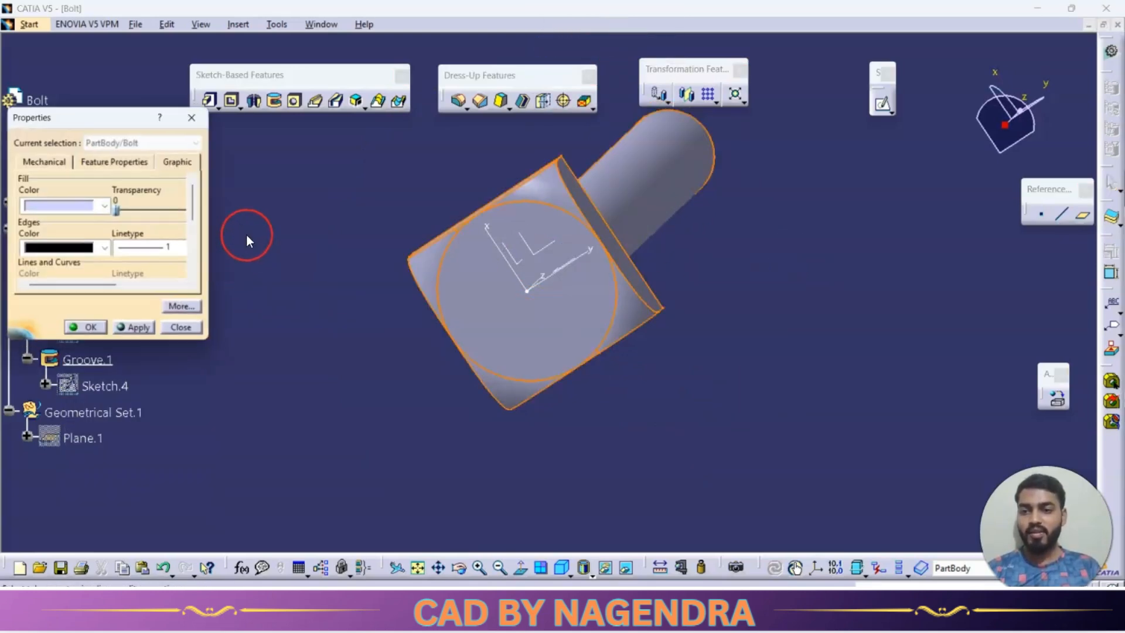
click(106, 206)
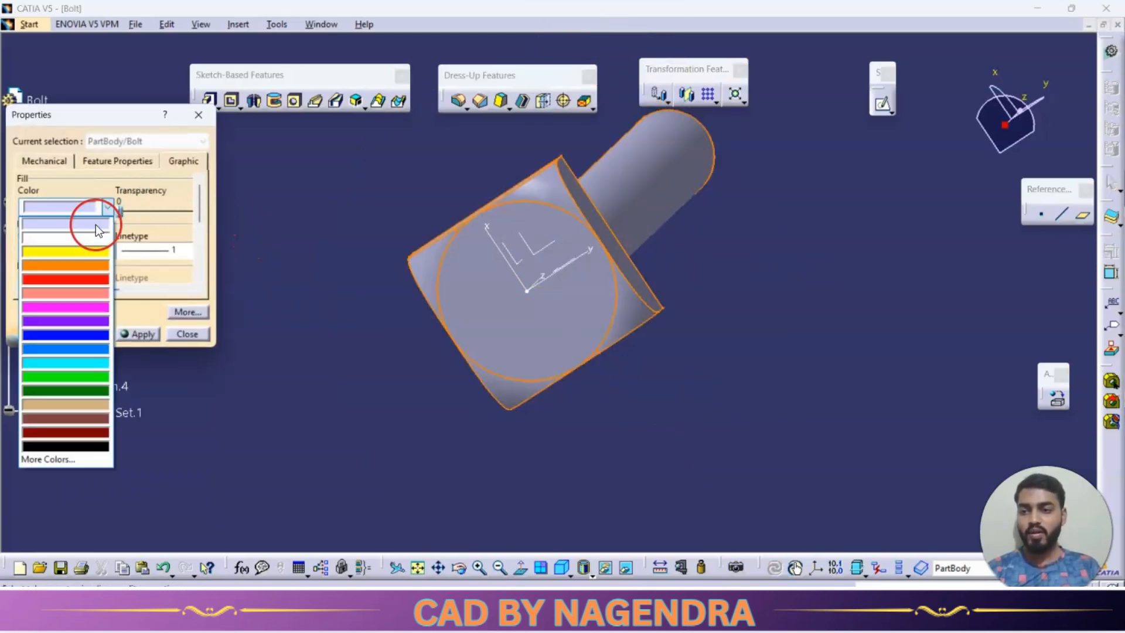
click(77, 348)
click(83, 335)
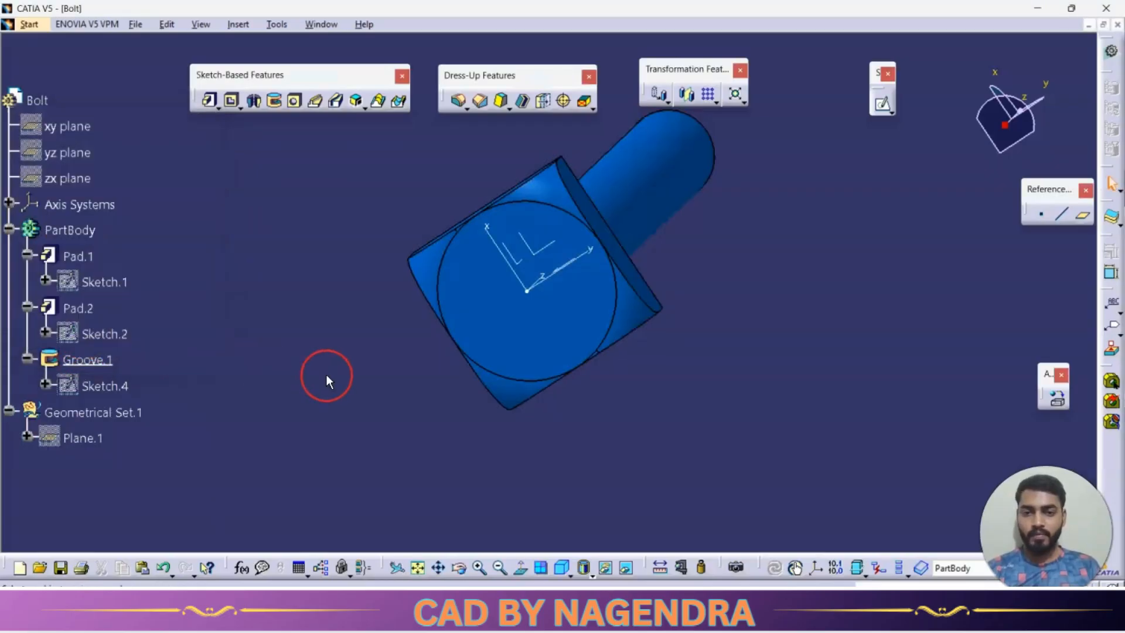
Save the part as Bolt in the PLUMMER BLOCK folder and close it.
click(61, 568)
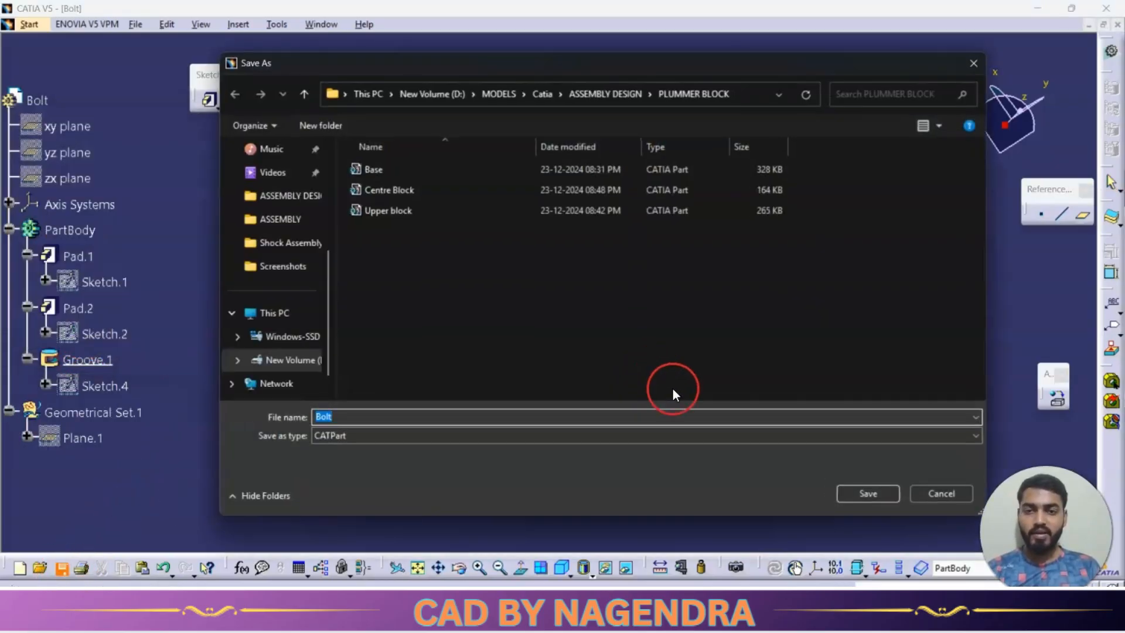
click(859, 497)
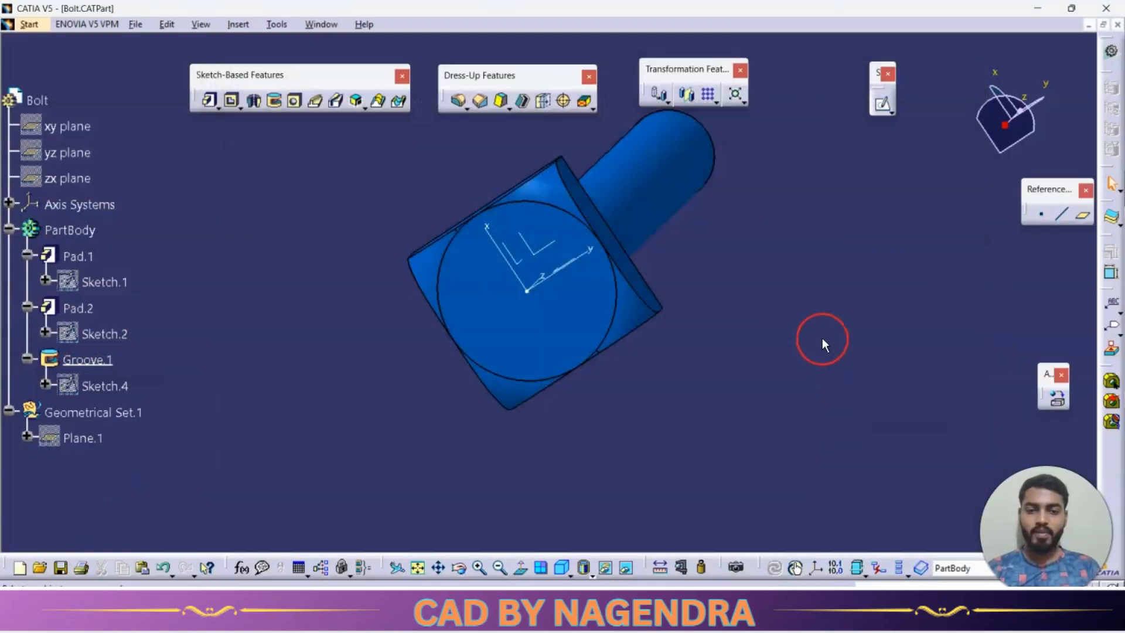
click(1118, 25)
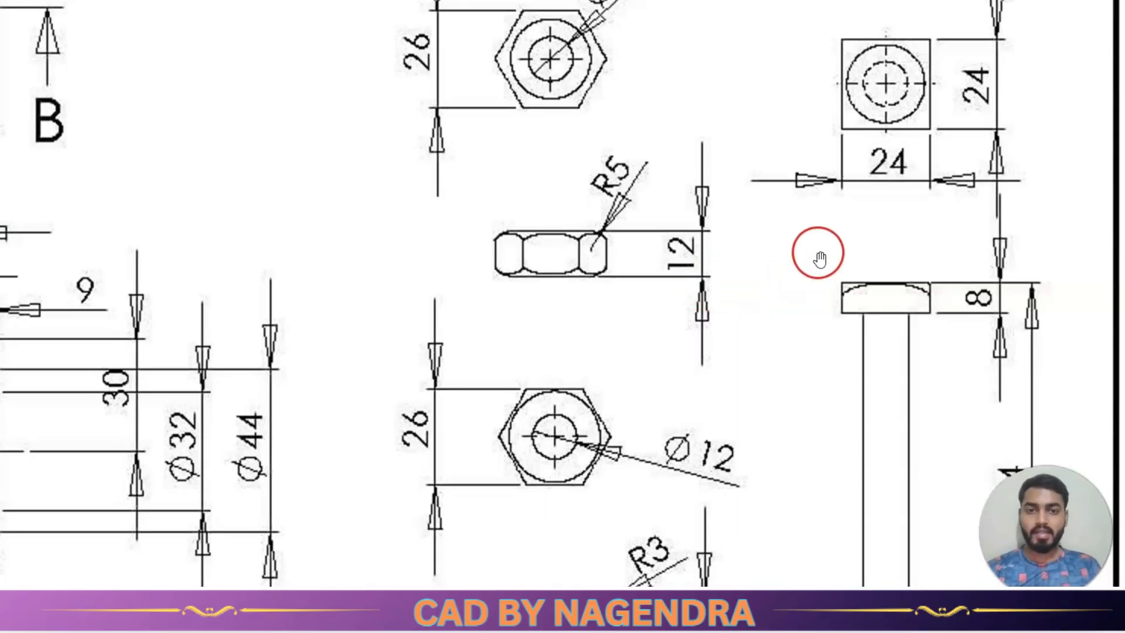
Check the 12 mm thick hex nut on the drawing and create a new part named Hex nut 12.
scroll(819, 258, down, 5)
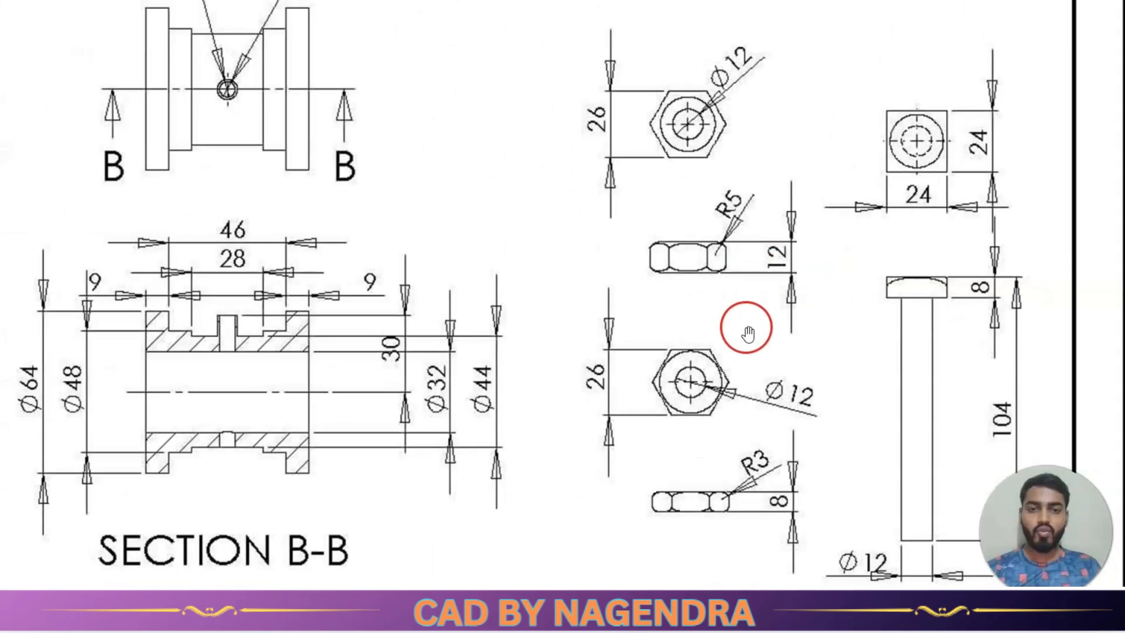
scroll(779, 110, up, 5)
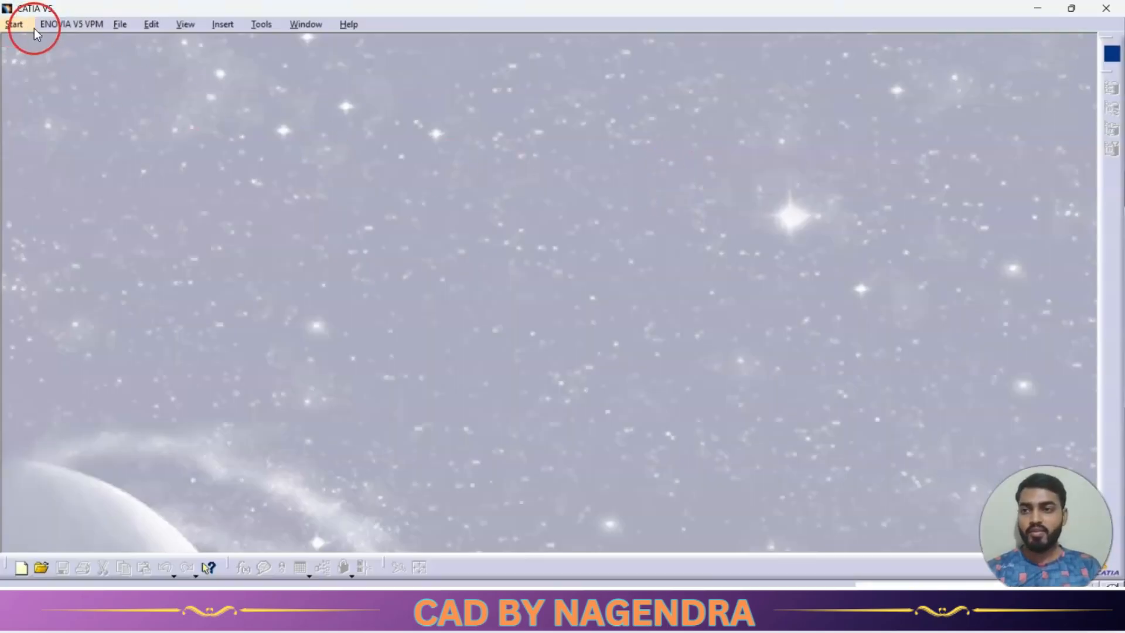
click(34, 29)
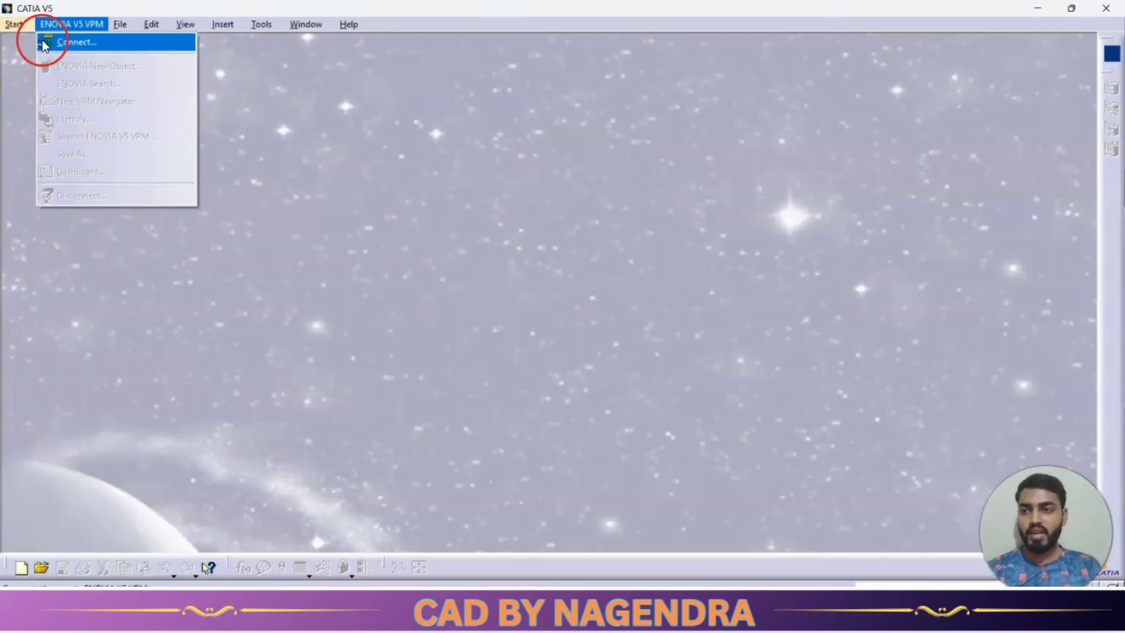
click(47, 41)
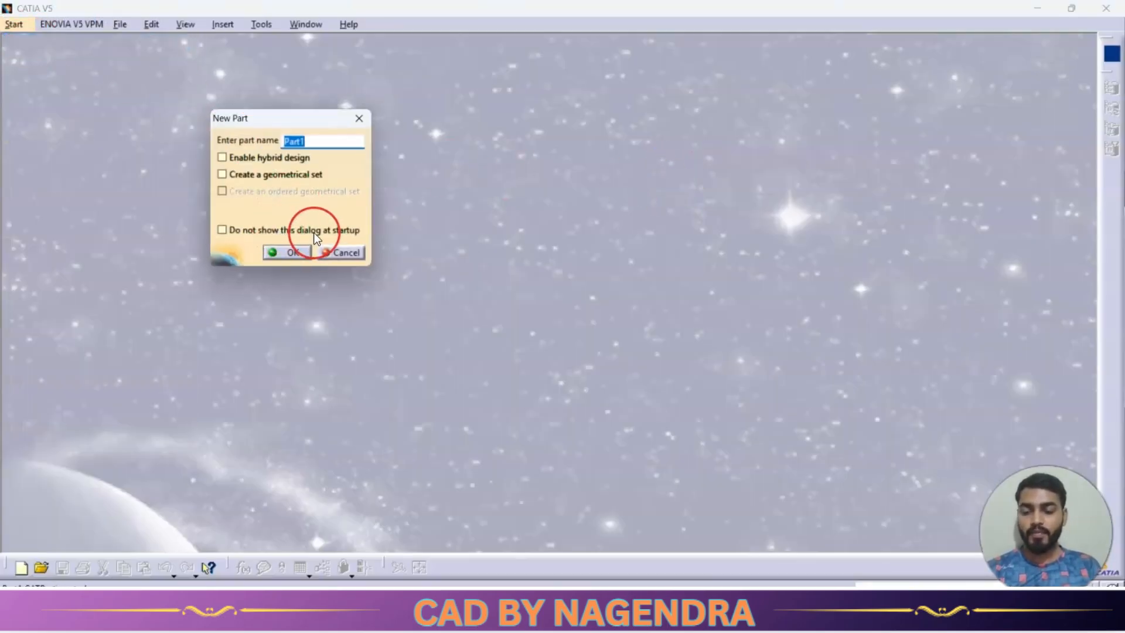
text(Hex )
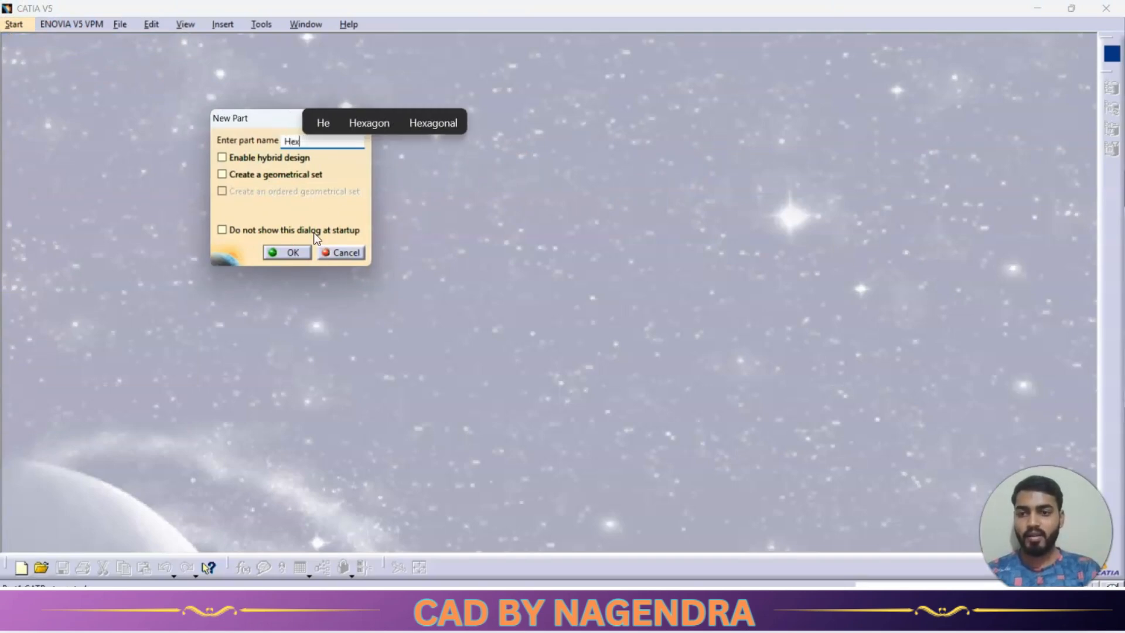
text(nu)
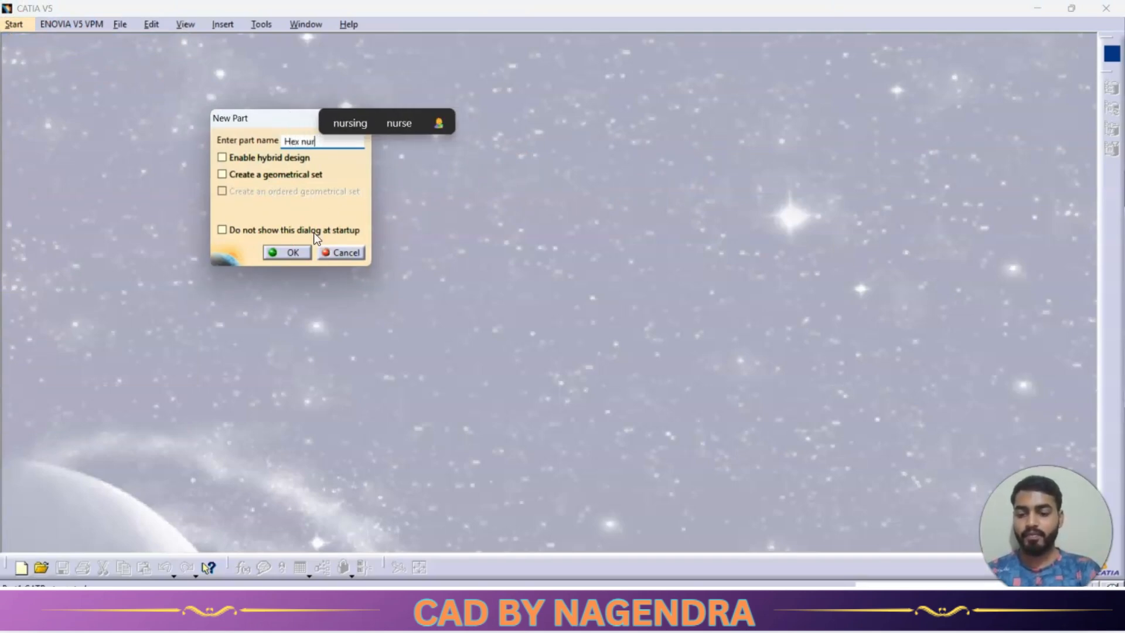
text(t)
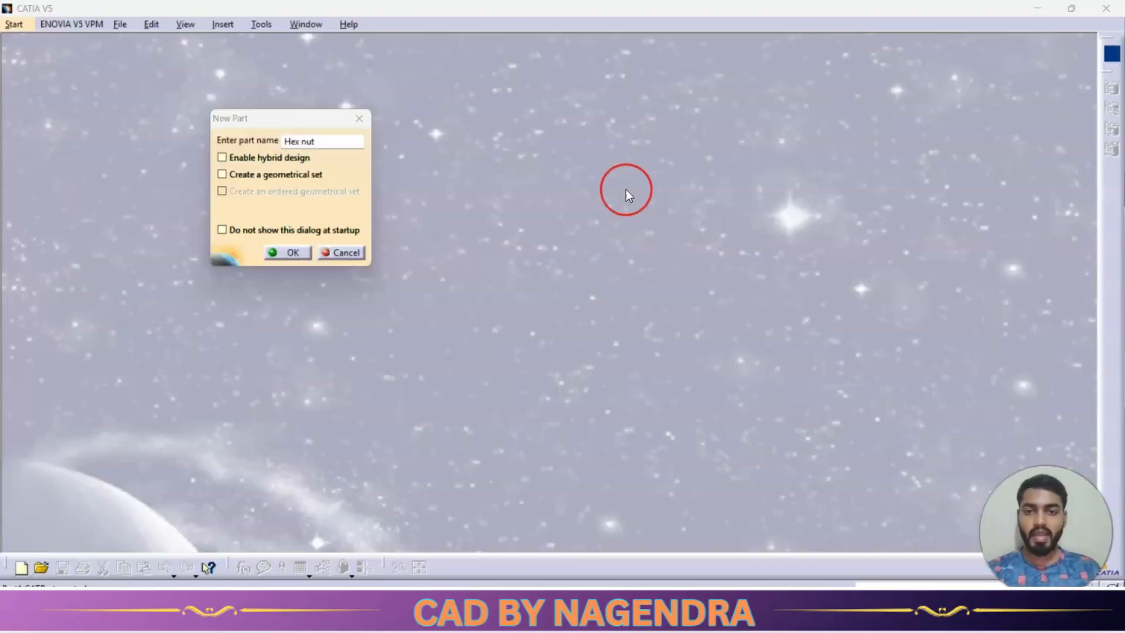
click(330, 140)
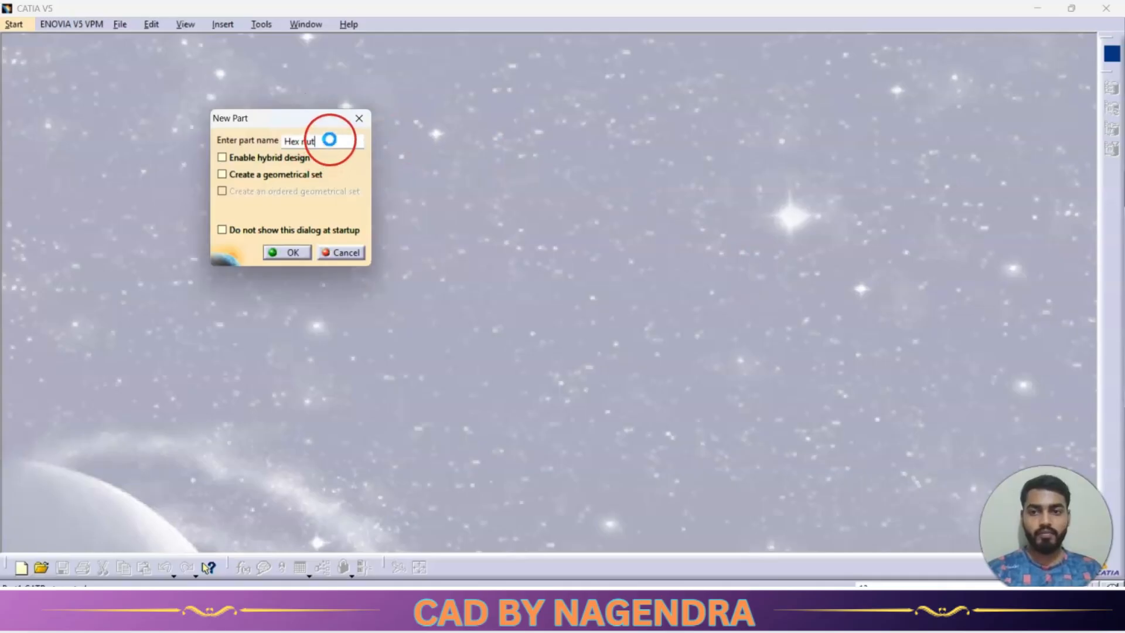
text(12)
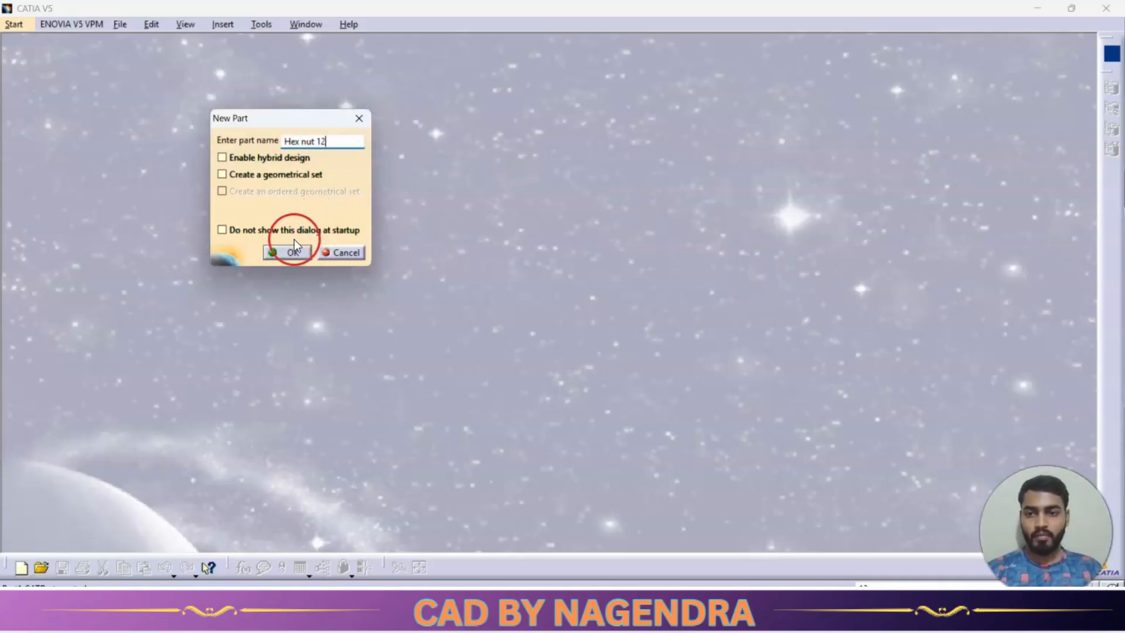
click(293, 251)
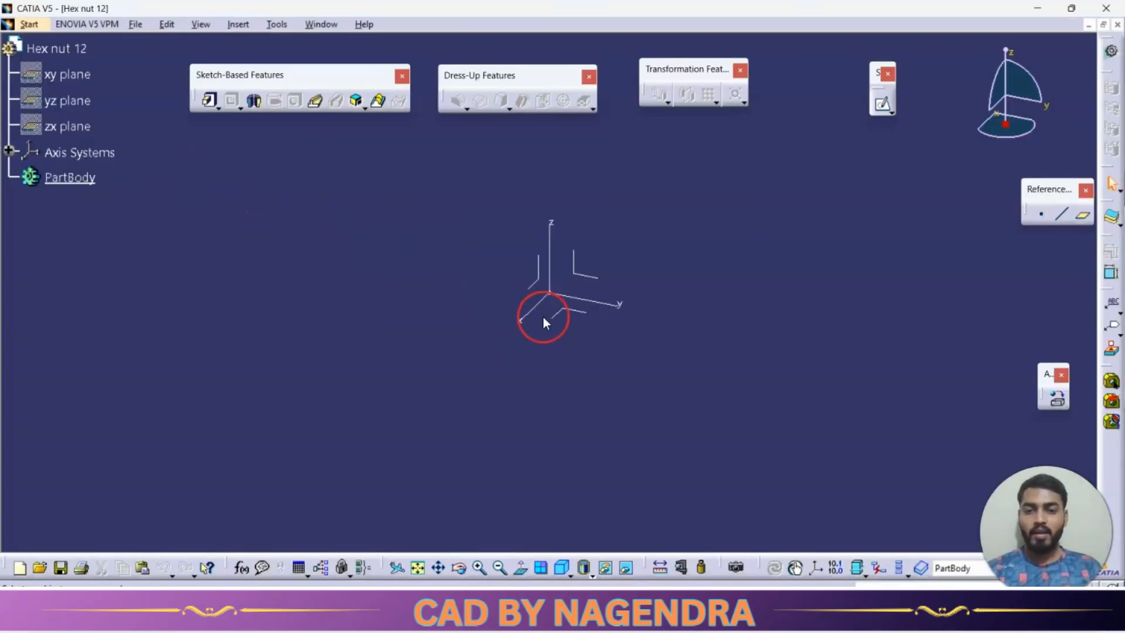
Sketch a hexagon about 65 mm across flats on the xy plane, centred on the origin.
click(551, 319)
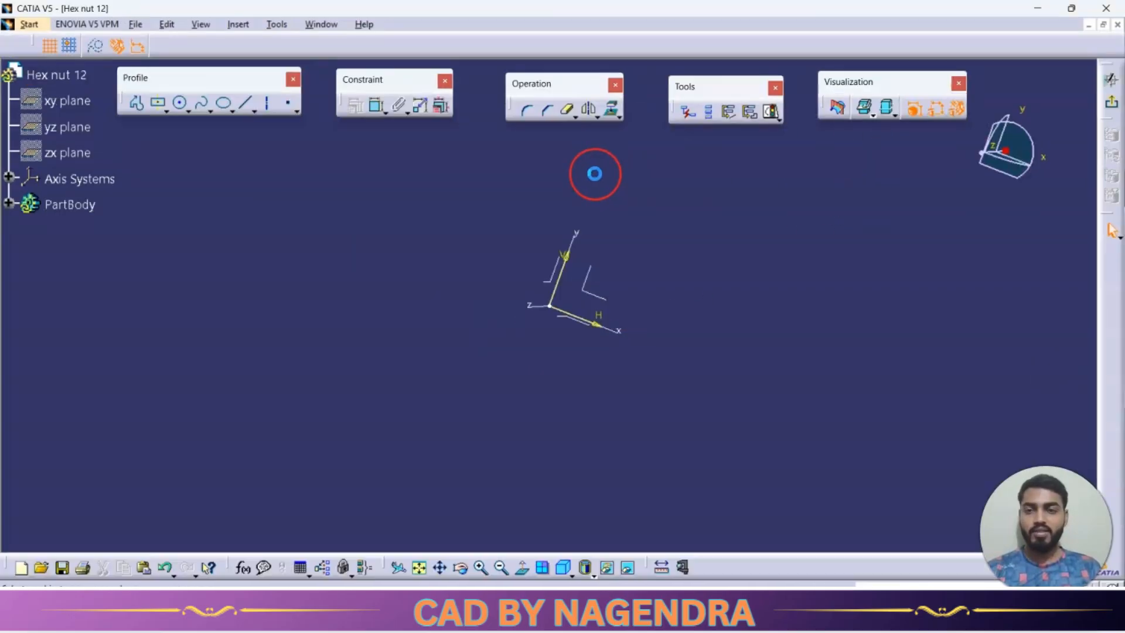
click(202, 106)
click(168, 107)
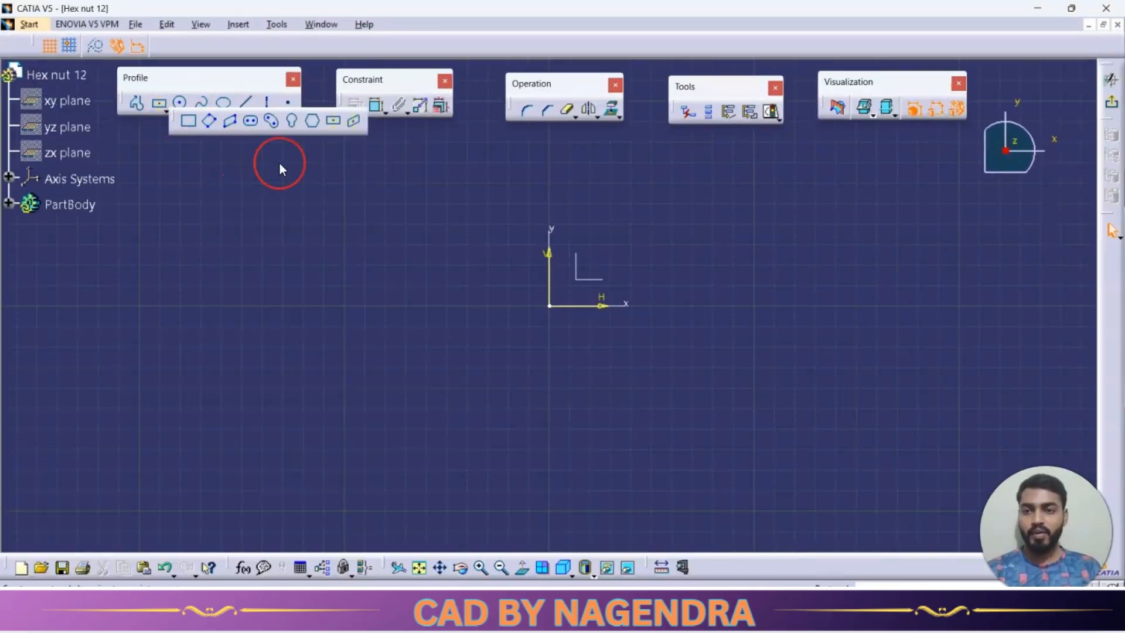
click(314, 125)
click(554, 308)
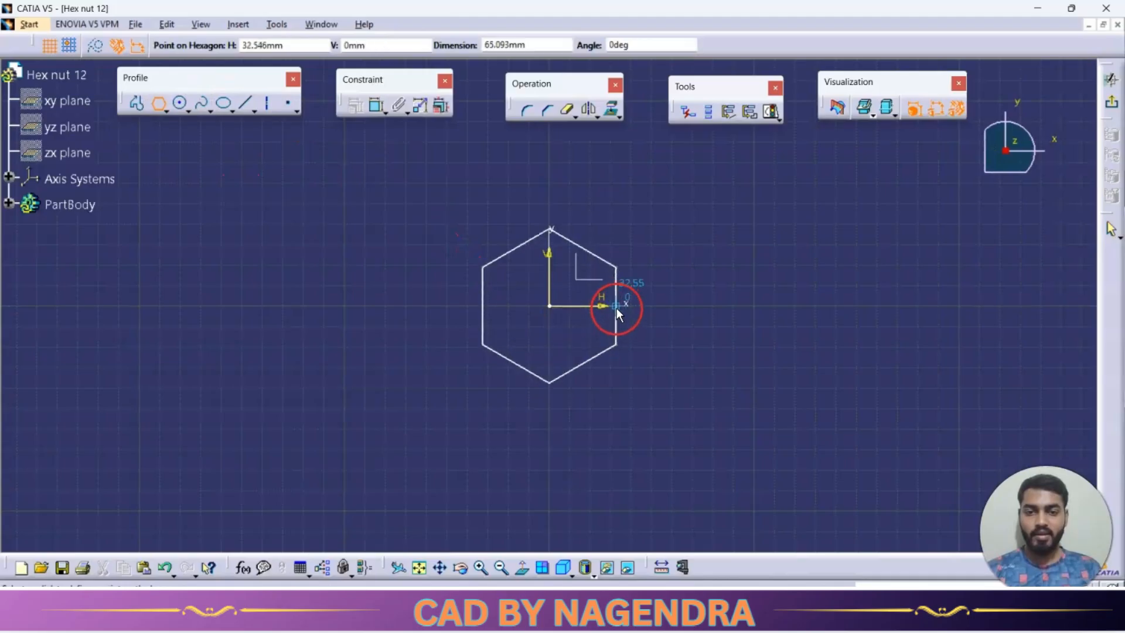
click(623, 307)
Dimension the distance between two opposite sides of the hexagon and set it to 26 mm.
click(376, 107)
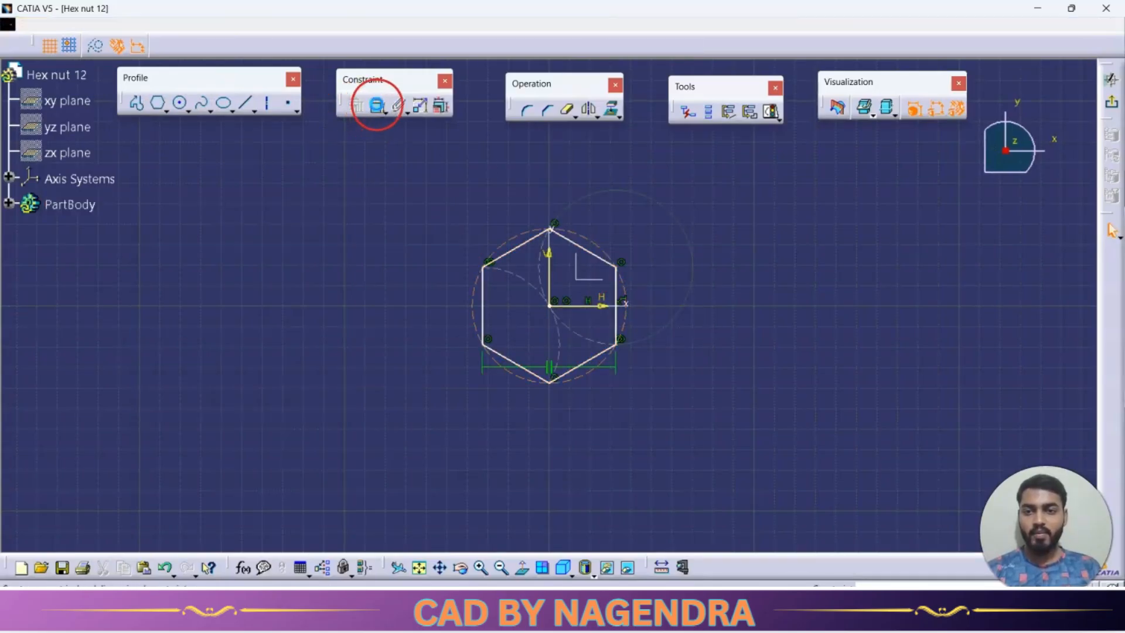
click(583, 248)
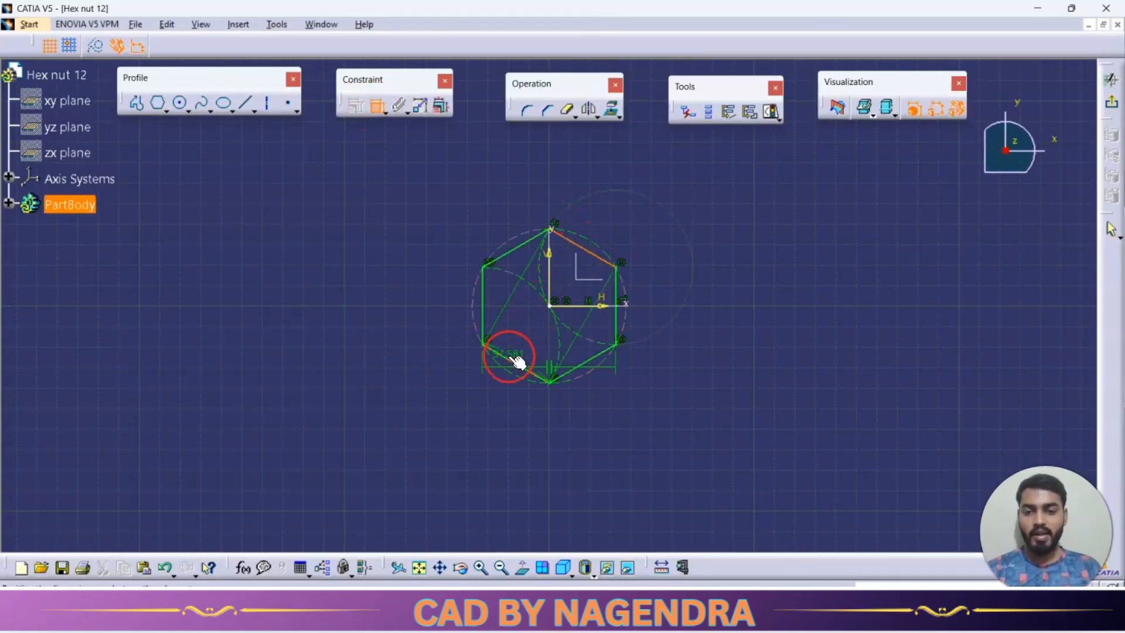
click(515, 358)
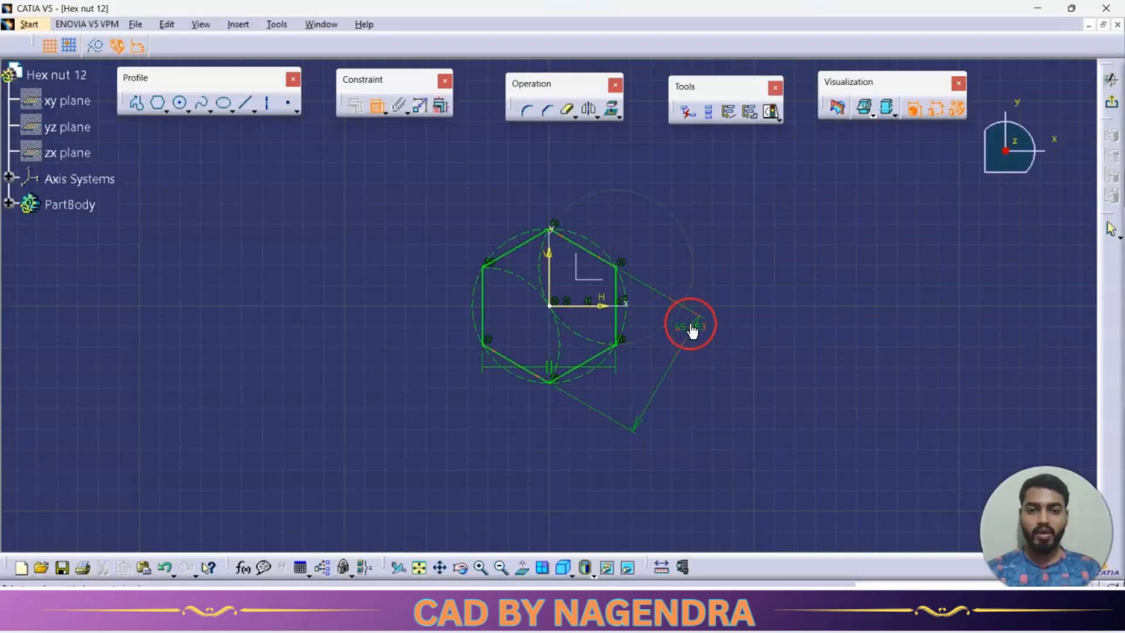
double_click(692, 330)
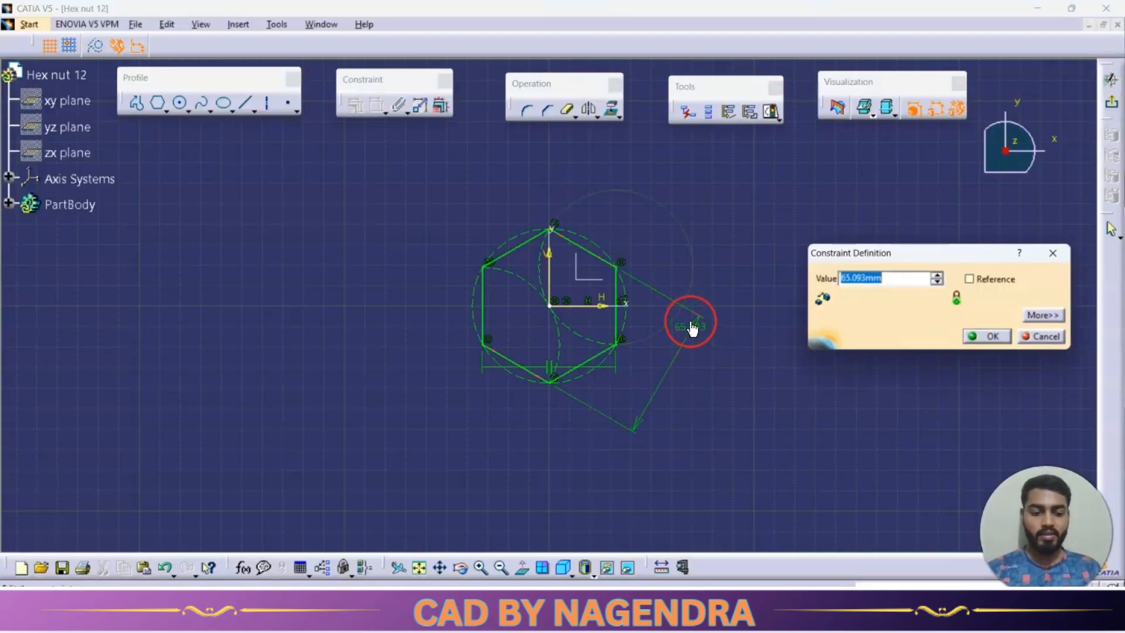
text(2)
key(Return)
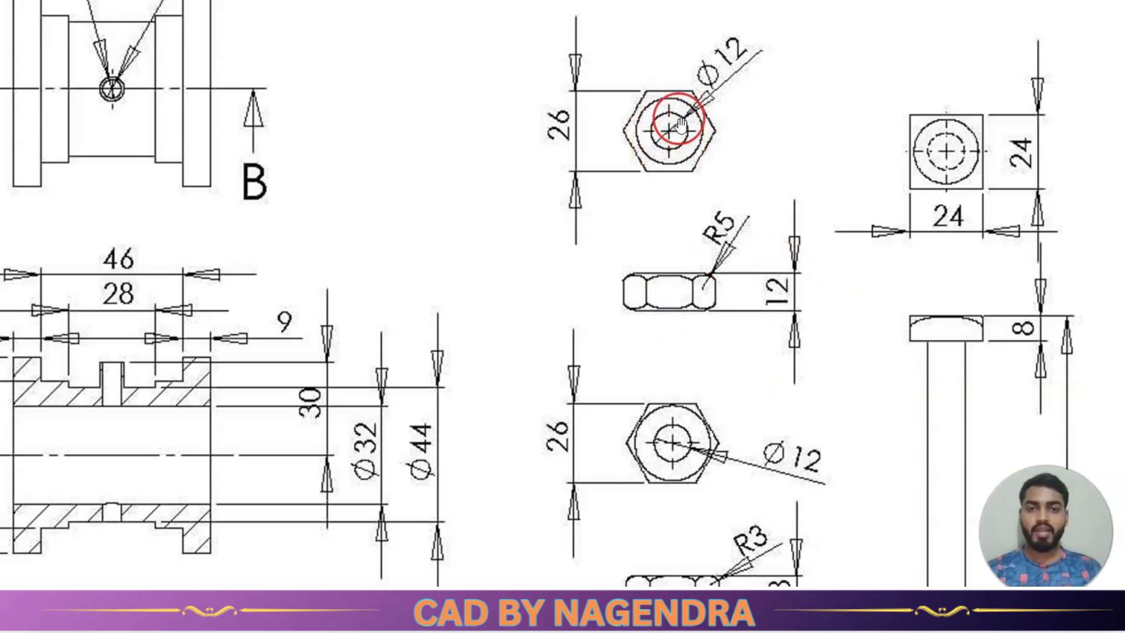
Draw a circle about 9 mm in diameter inside the hexagon, centred on the origin.
key(alt+Tab)
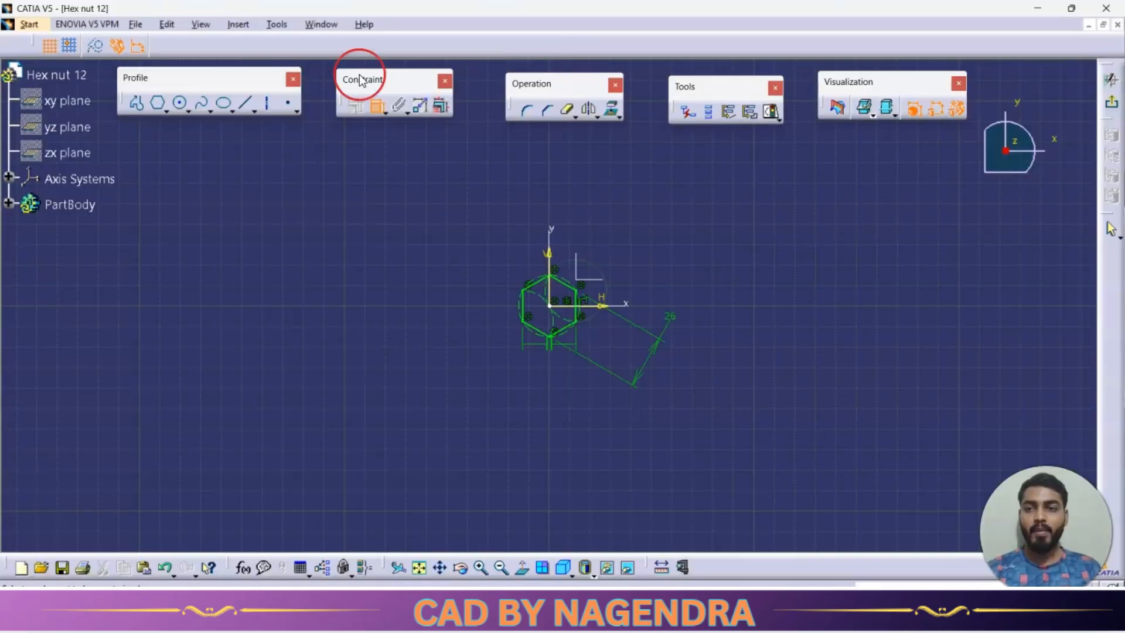
click(180, 106)
ctrl+middle_drag(662, 389, 616, 264)
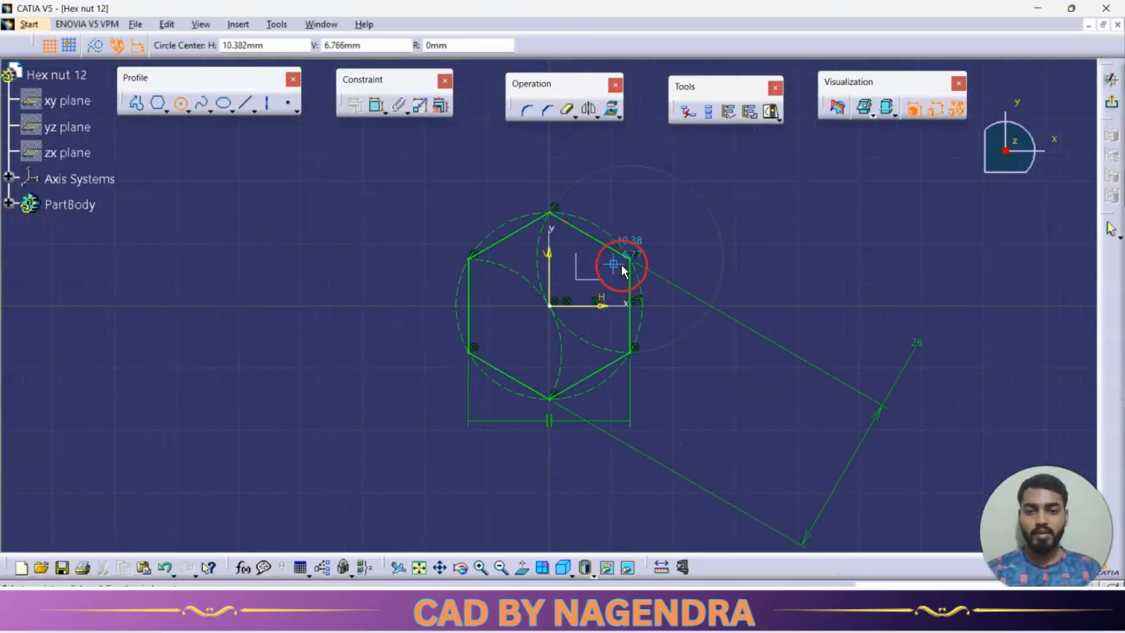
click(550, 306)
click(575, 315)
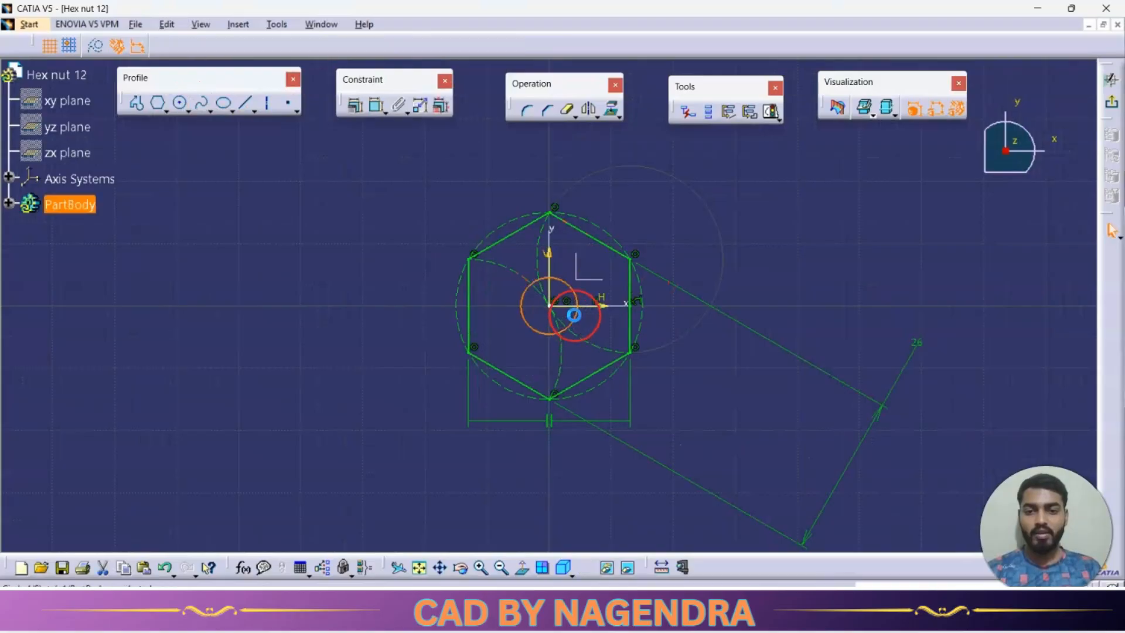
Dimension the circle's diameter as 12 mm and exit the sketch.
click(376, 107)
click(432, 169)
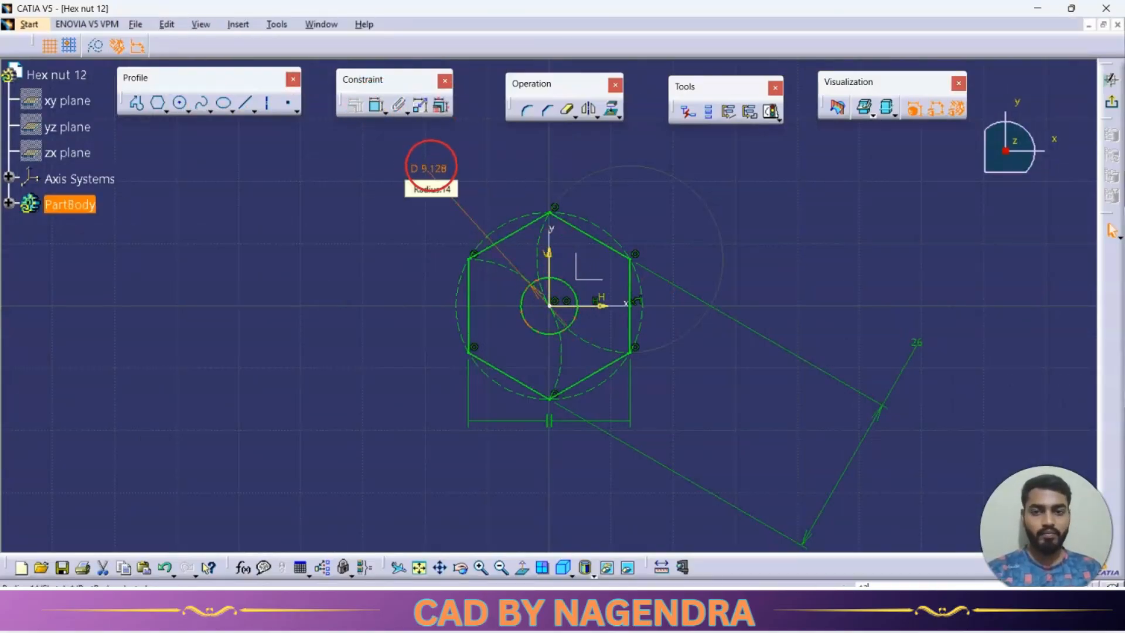
double_click(431, 168)
text(12)
key(Return)
click(854, 224)
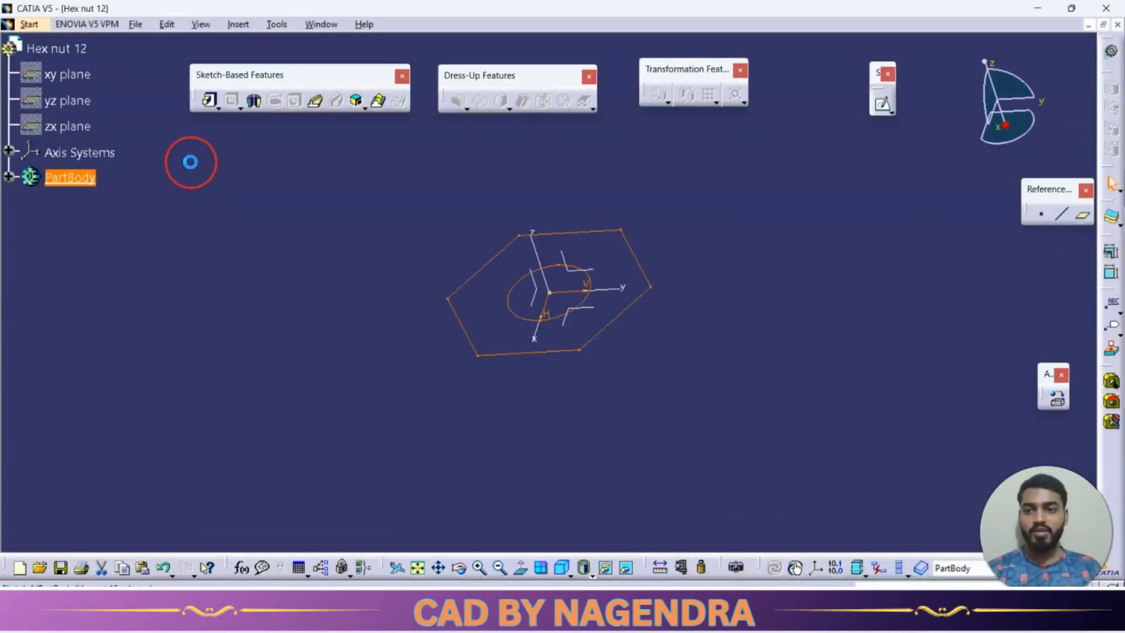
Pad the hexagon sketch with mirrored extent to a total height of 12 mm.
click(209, 101)
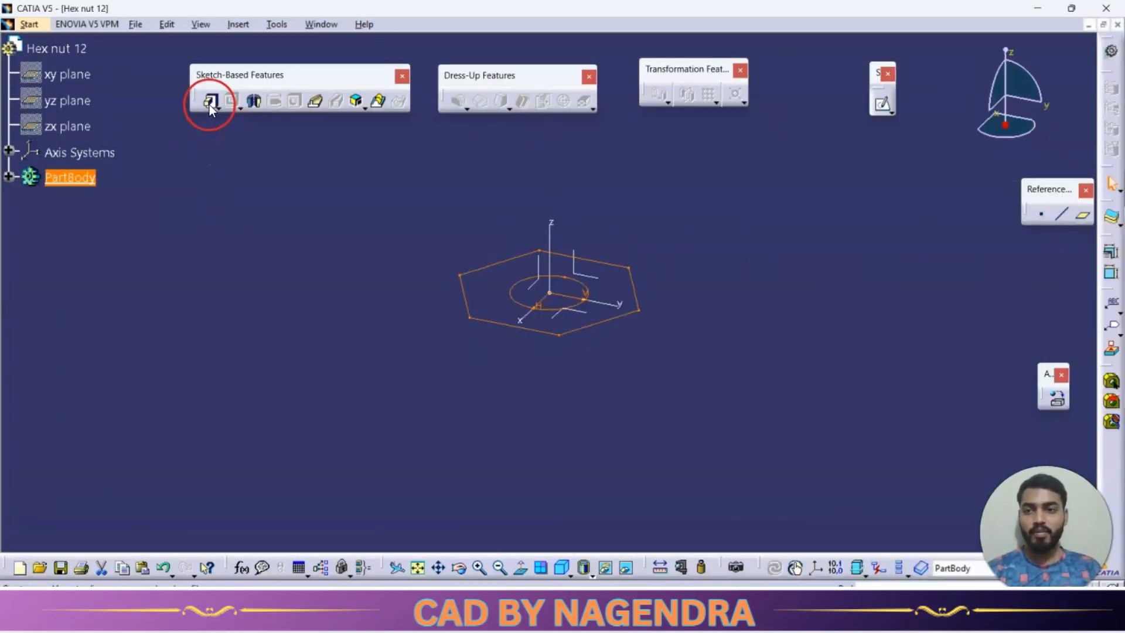
key(alt+Tab)
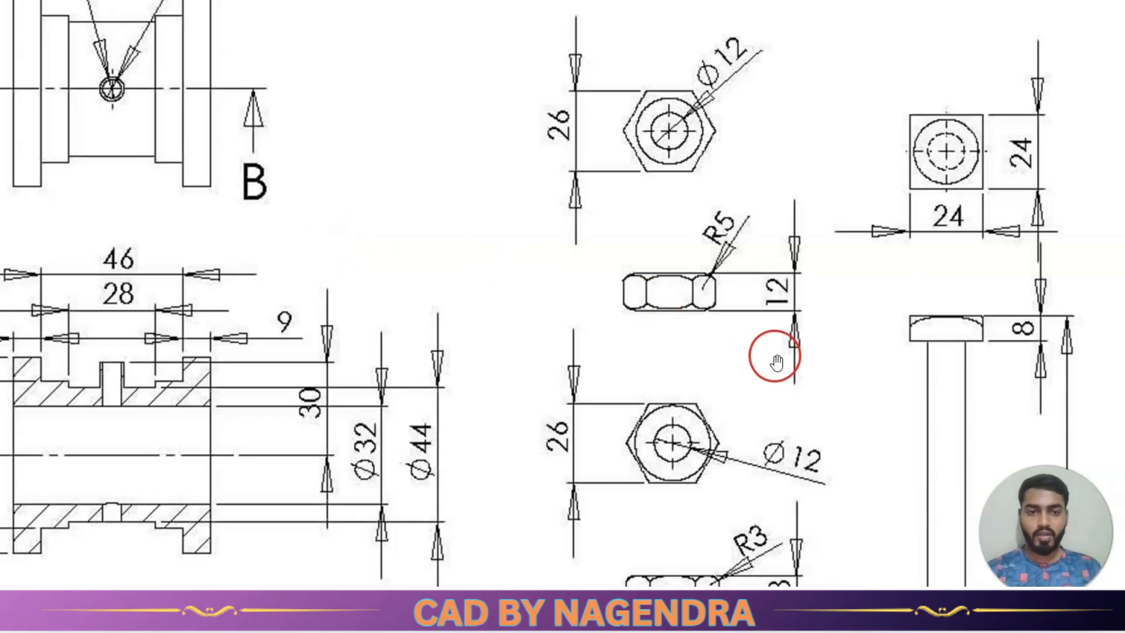
key(alt+Tab)
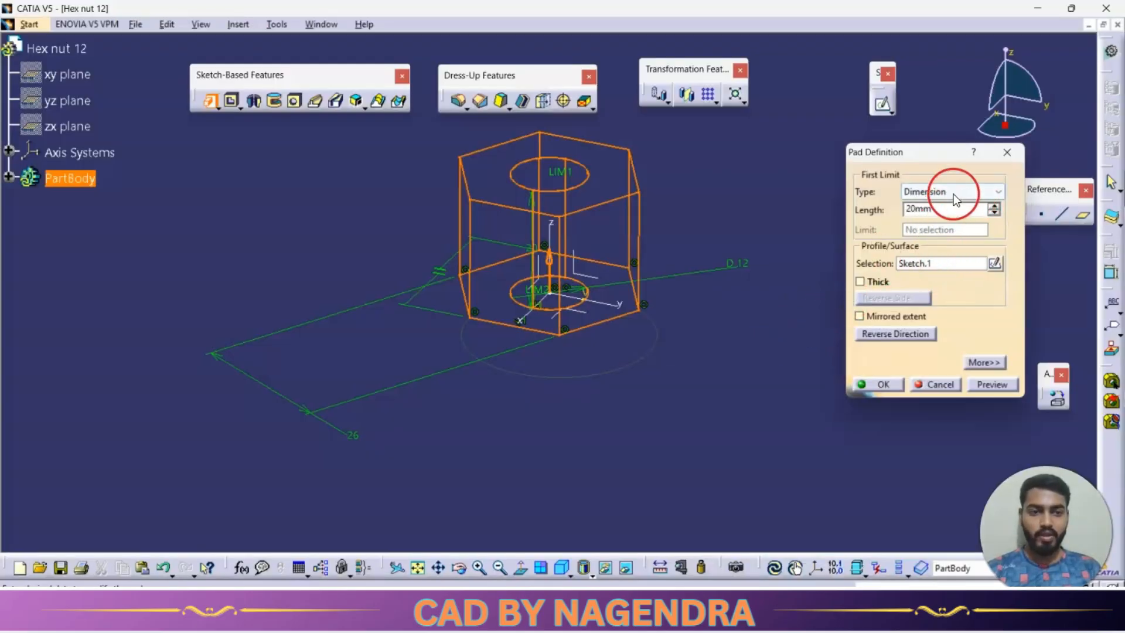
click(870, 315)
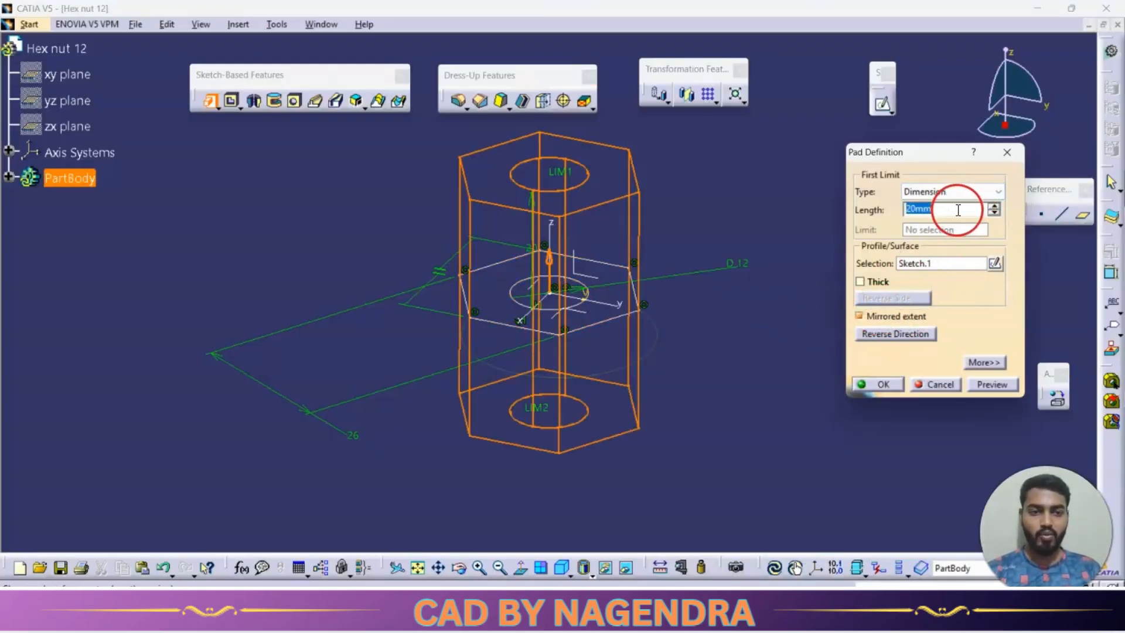
text(2/)
key(Return)
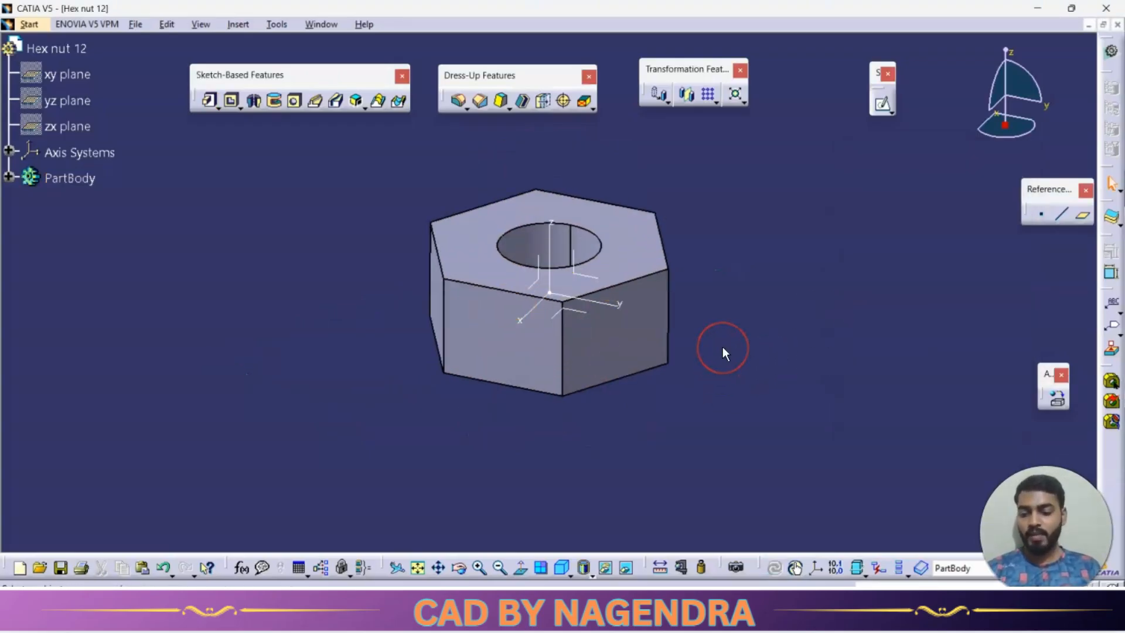
Start a sketch on the yz plane and project the nut's upper and vertical outer edges at one corner into it.
key(alt+Tab)
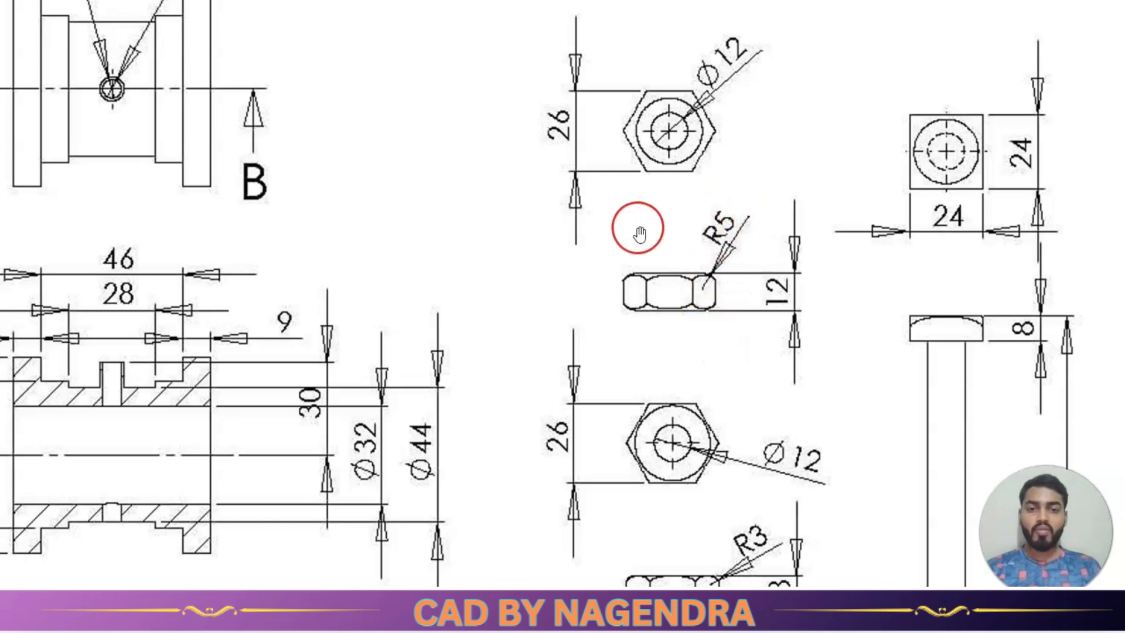
key(alt+Tab)
mouse_move(598, 221)
middle_down()
mouse_move(535, 246)
mouse_move(547, 392)
mouse_move(522, 426)
mouse_move(551, 394)
mouse_move(571, 405)
middle_up()
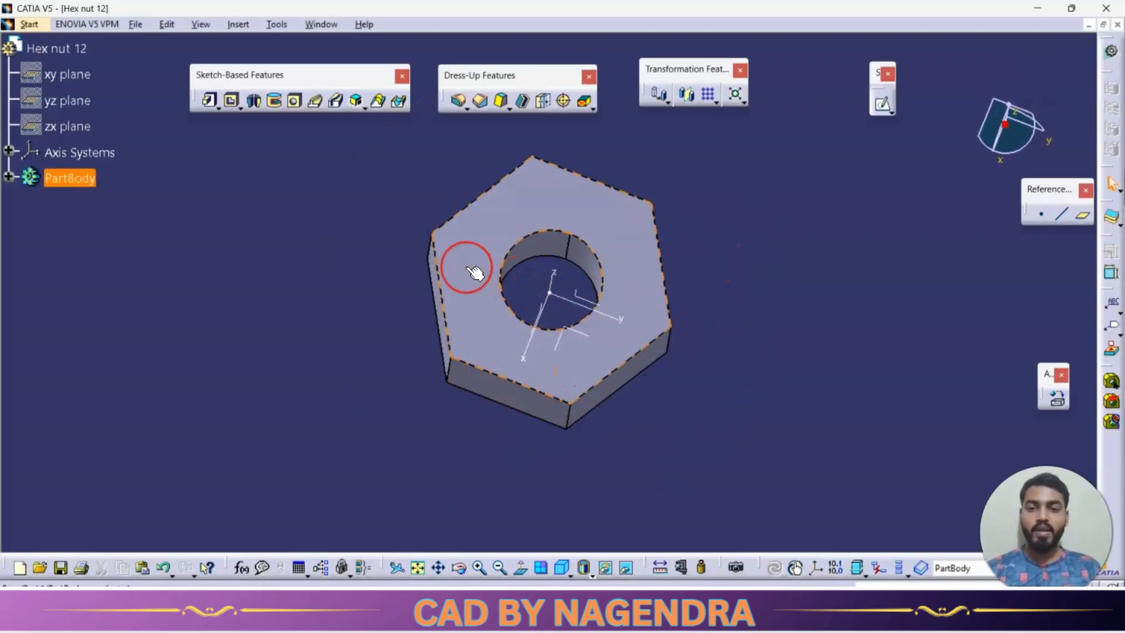
middle_drag(526, 296, 586, 282)
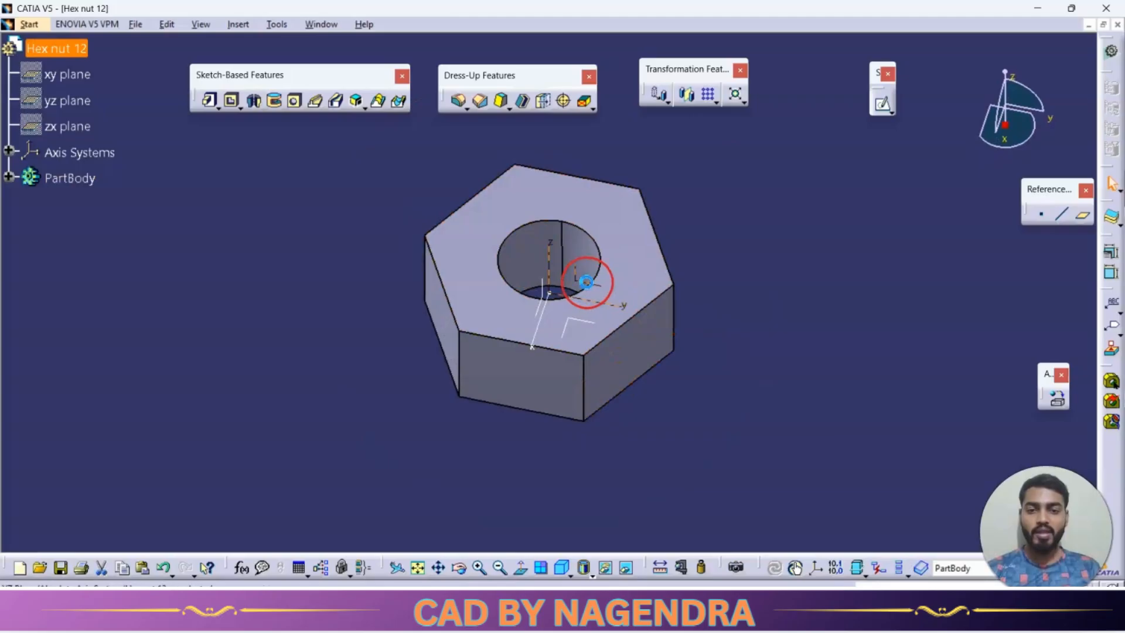
click(883, 104)
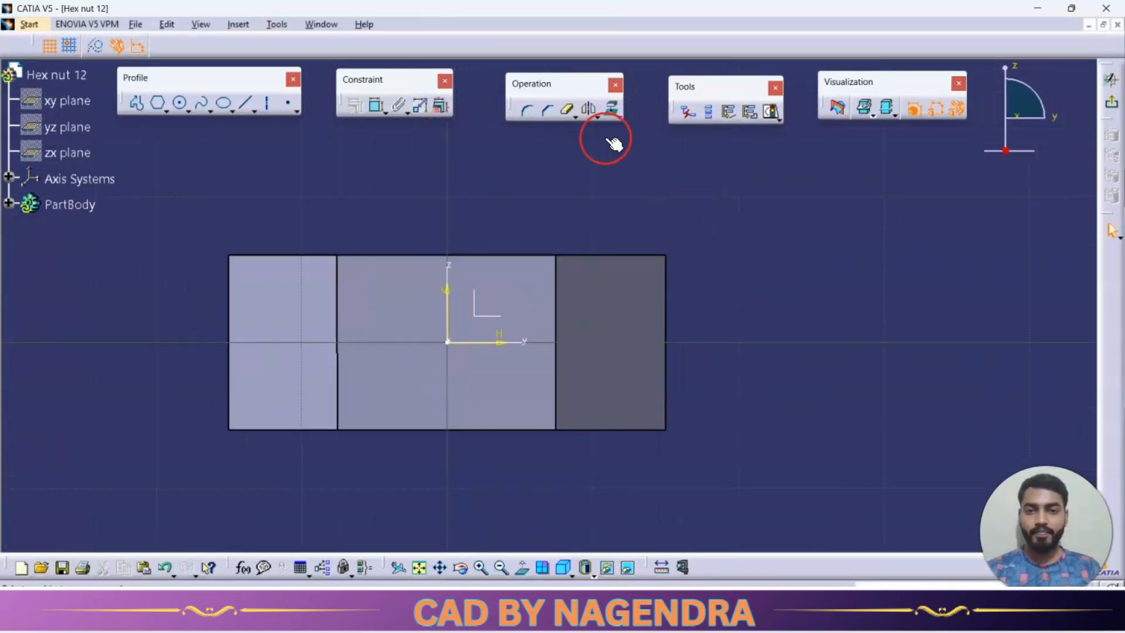
click(612, 110)
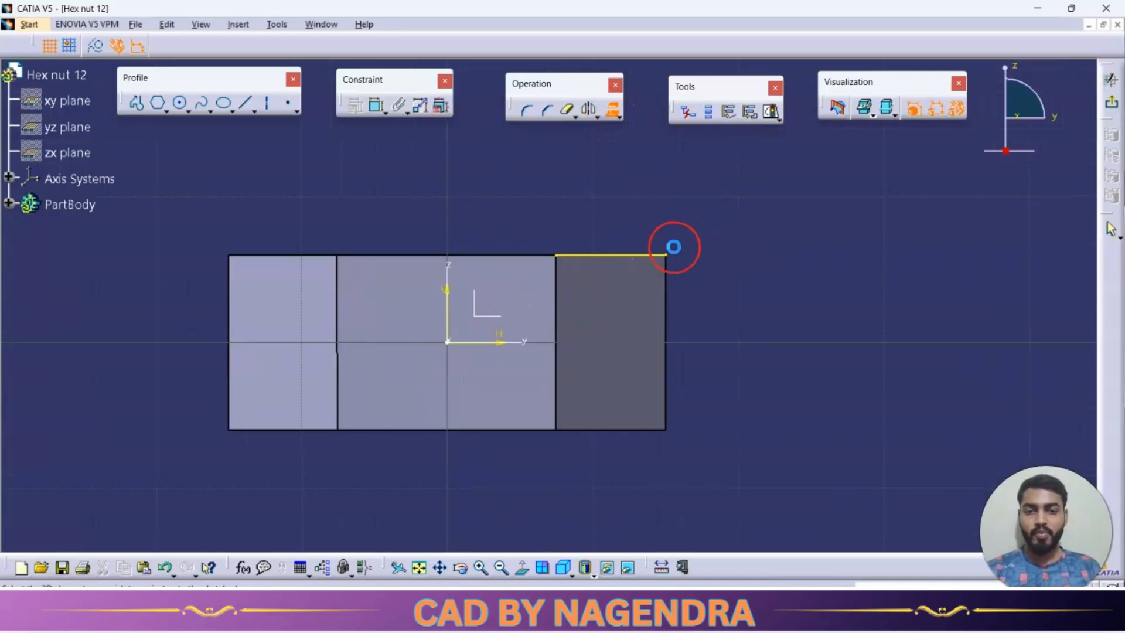
click(668, 289)
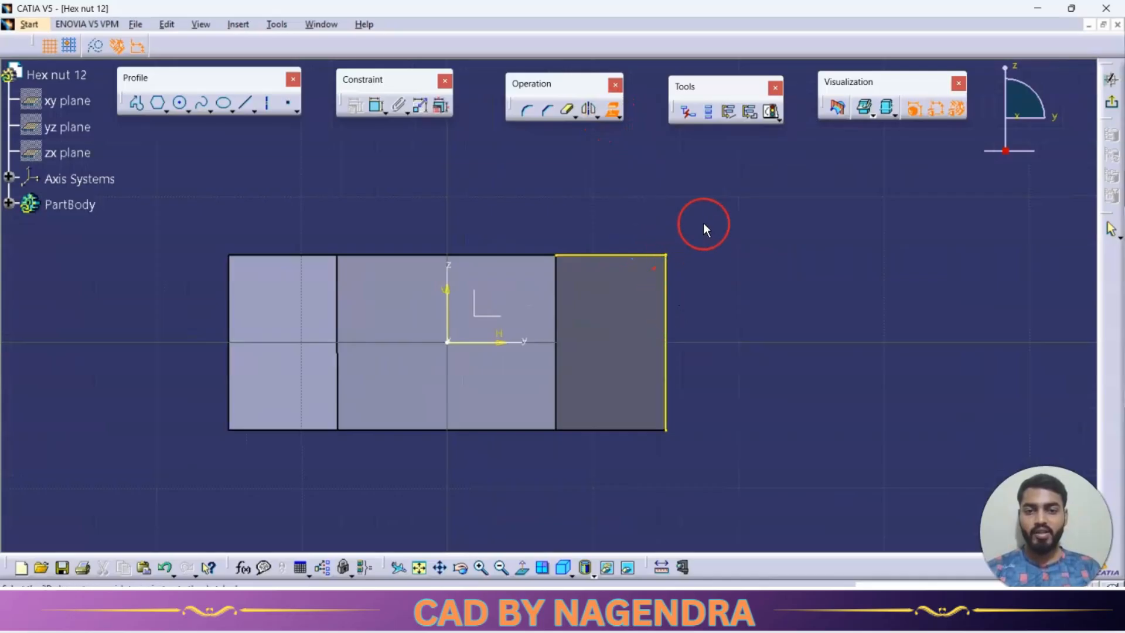
Round the corner between the two projected edges with an arc and set its radius to 5 mm.
click(526, 112)
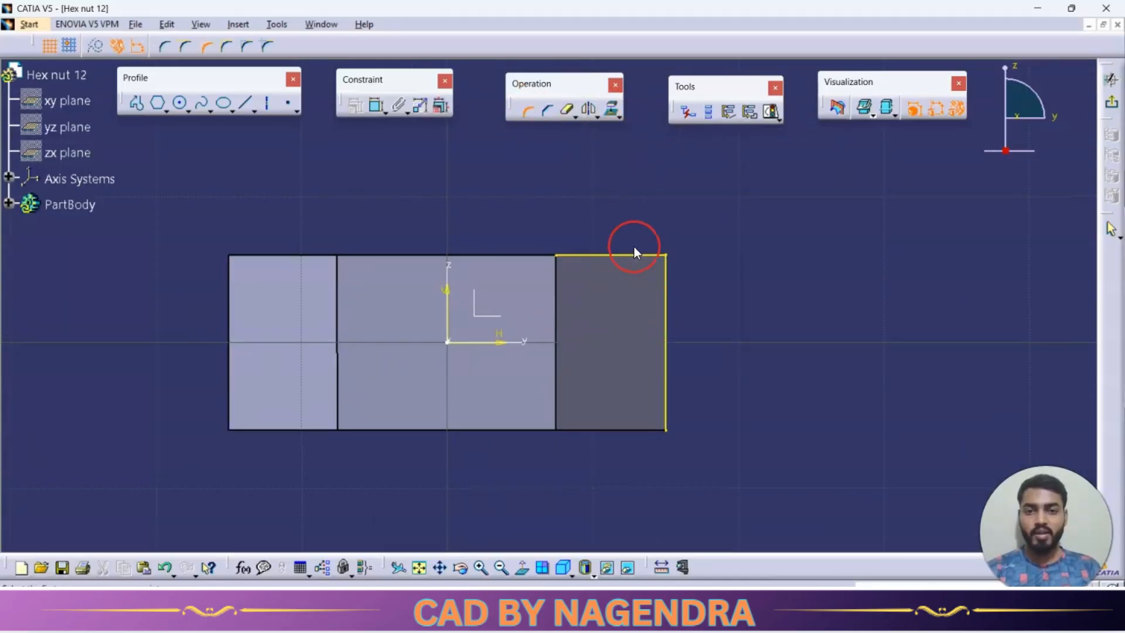
click(668, 296)
click(623, 294)
double_click(629, 296)
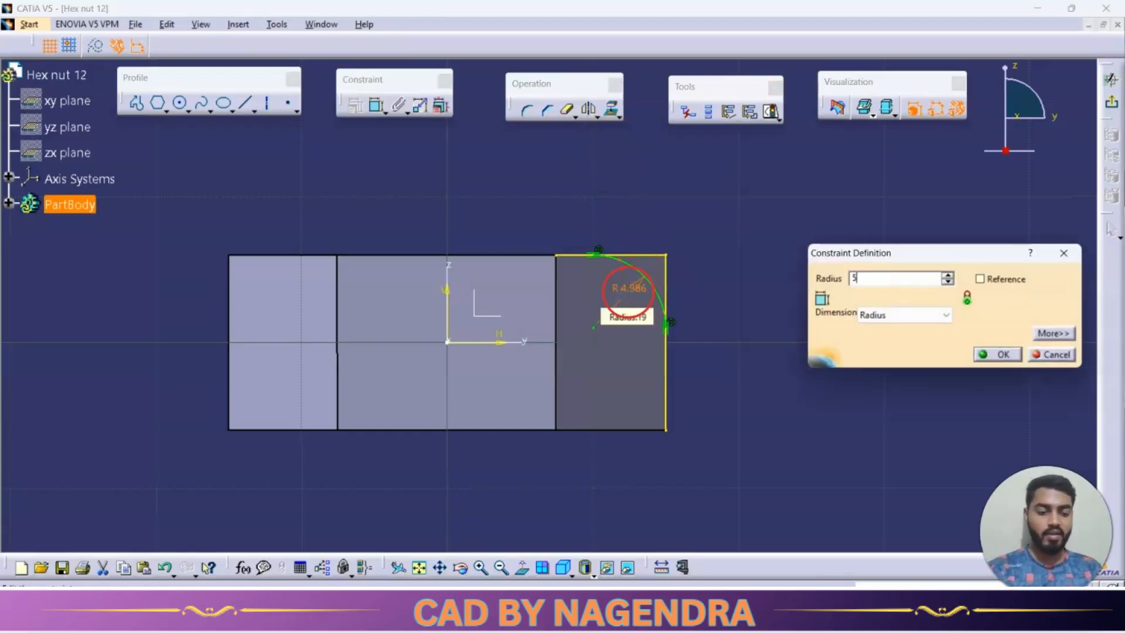
text(5)
key(Return)
Trim the projected edges beyond the arc so only the outer corner profile remains, and exit the sketch.
click(564, 111)
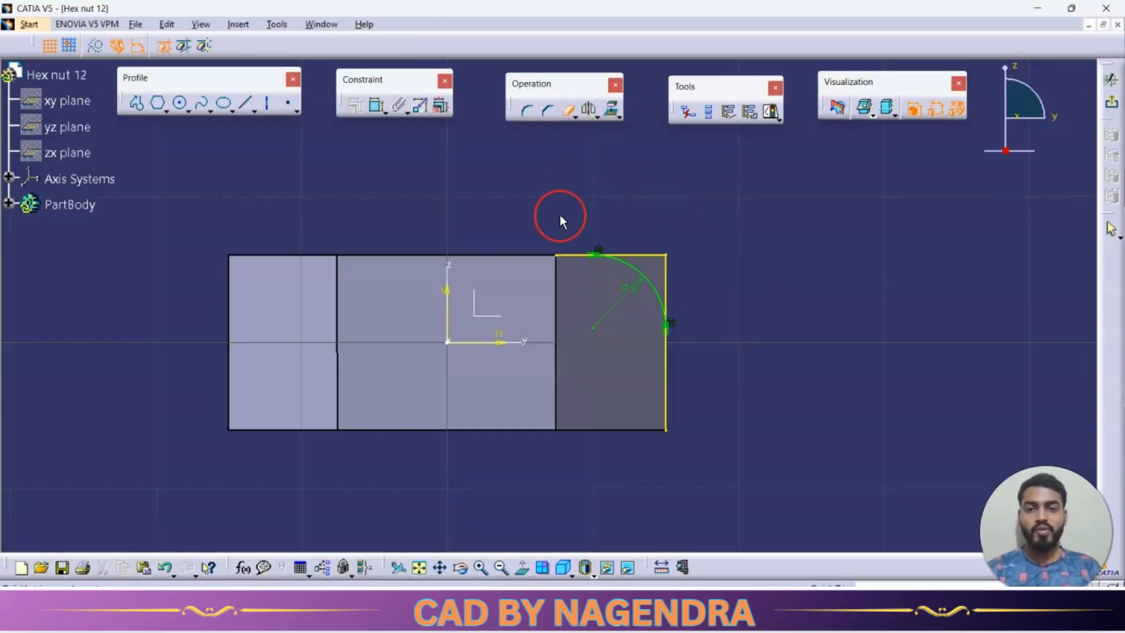
click(575, 256)
click(665, 377)
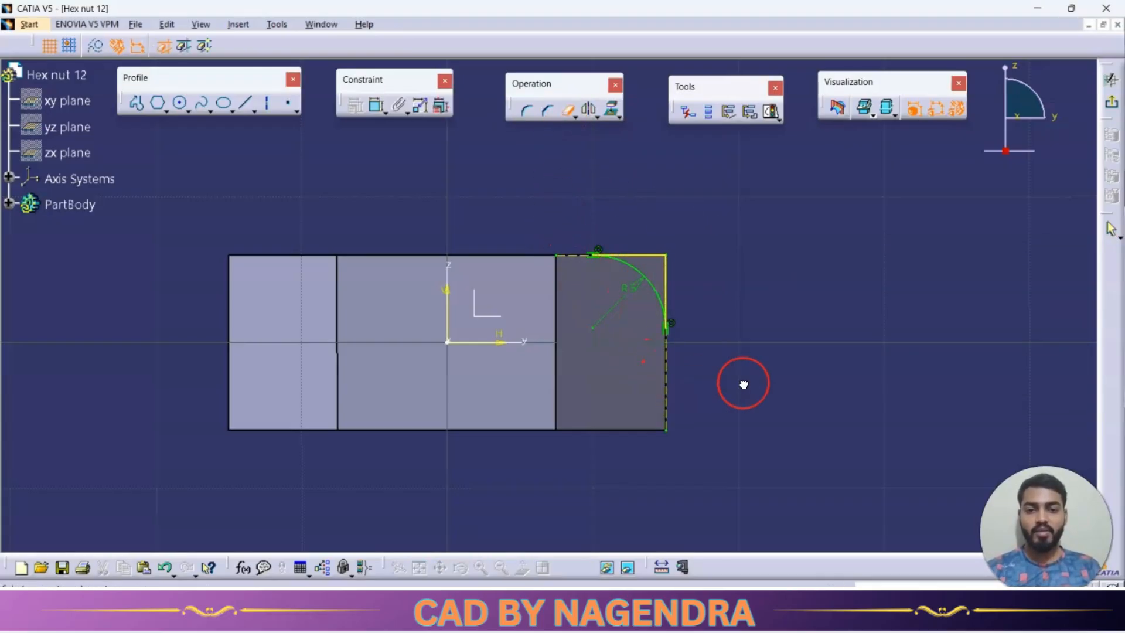
key(alt+Tab)
scroll(716, 226, down, 2)
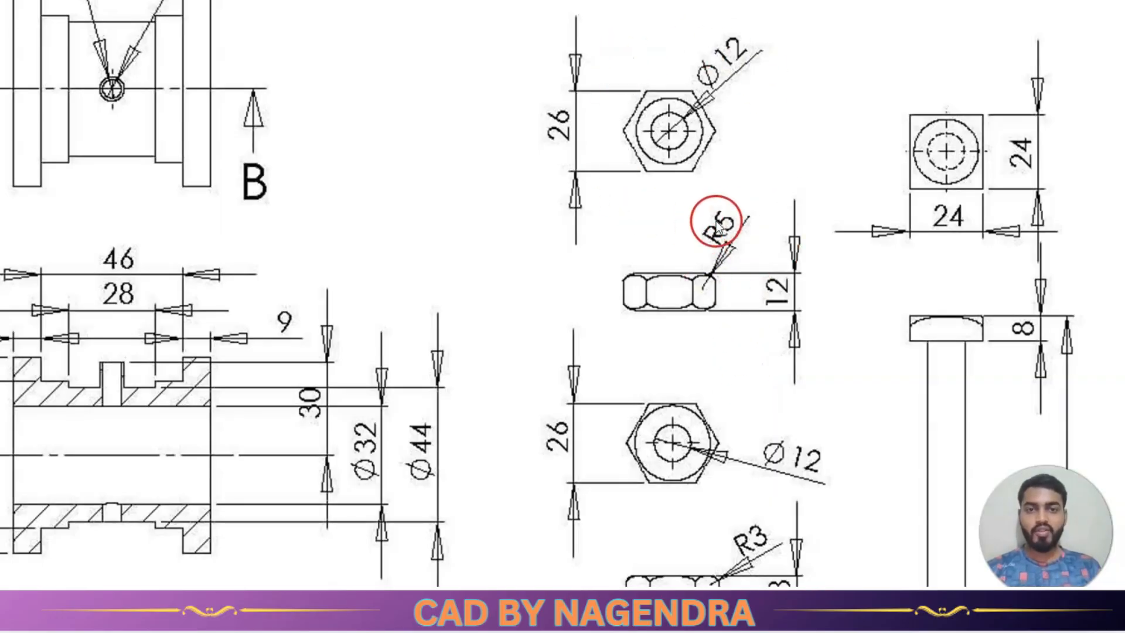
key(alt+Tab)
click(1112, 104)
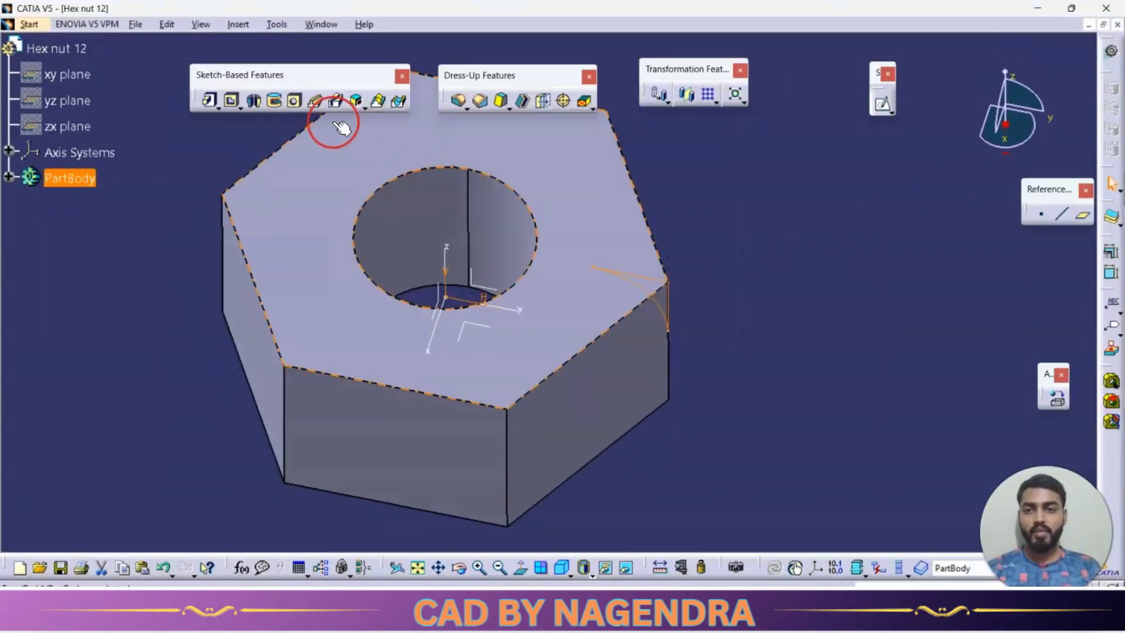
Cut a 360-degree groove from the corner profile around the z axis to round the nut's upper corners.
click(275, 101)
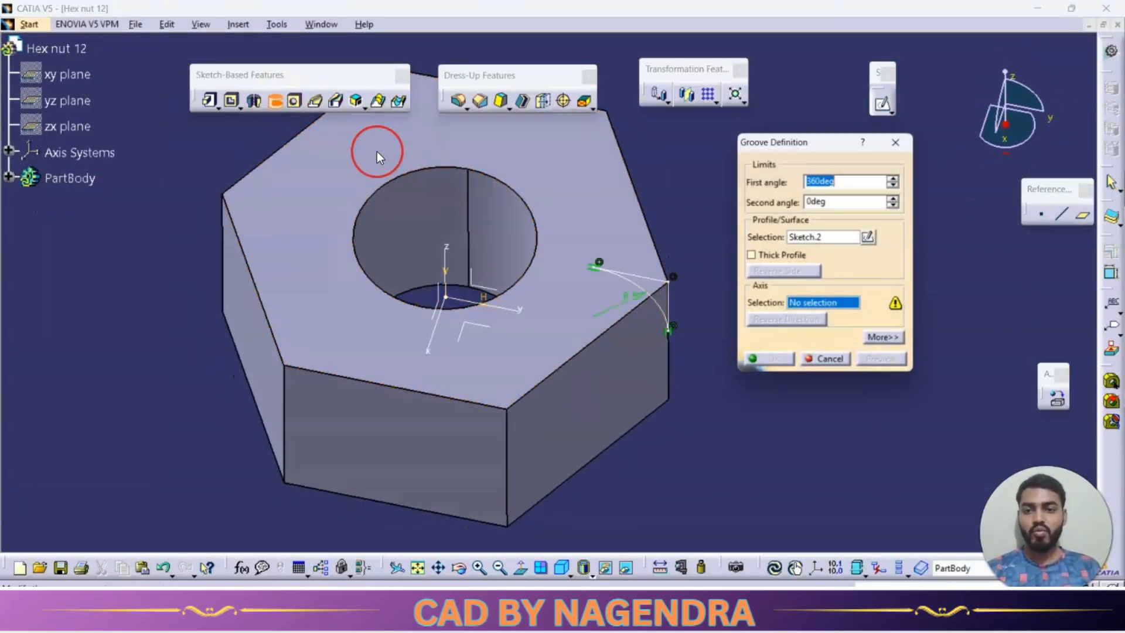
click(456, 253)
click(778, 361)
middle_drag(744, 359, 616, 402)
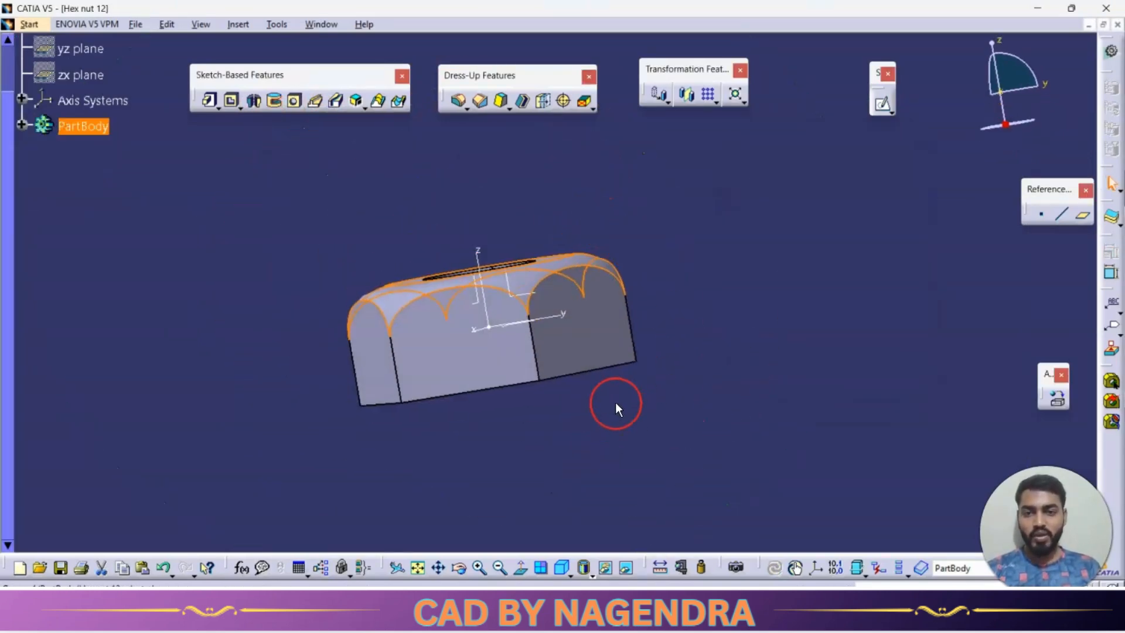
Mirror the groove about the xy plane to round the nut's lower corners.
click(687, 94)
click(614, 354)
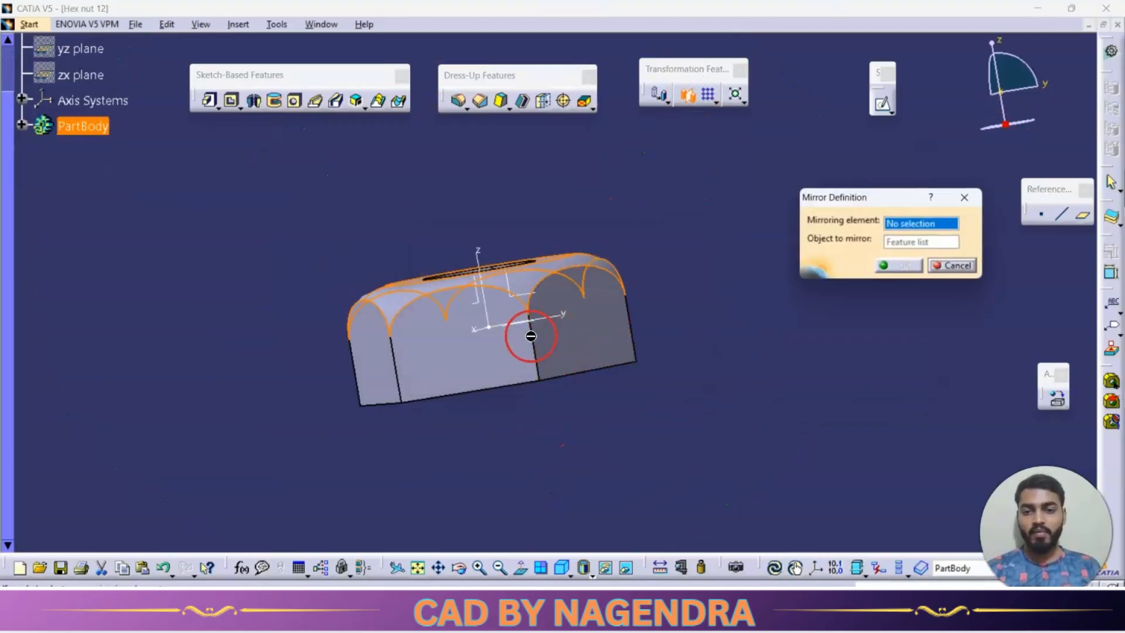
mouse_move(531, 335)
middle_down()
mouse_move(523, 328)
mouse_move(535, 377)
mouse_move(514, 334)
middle_up()
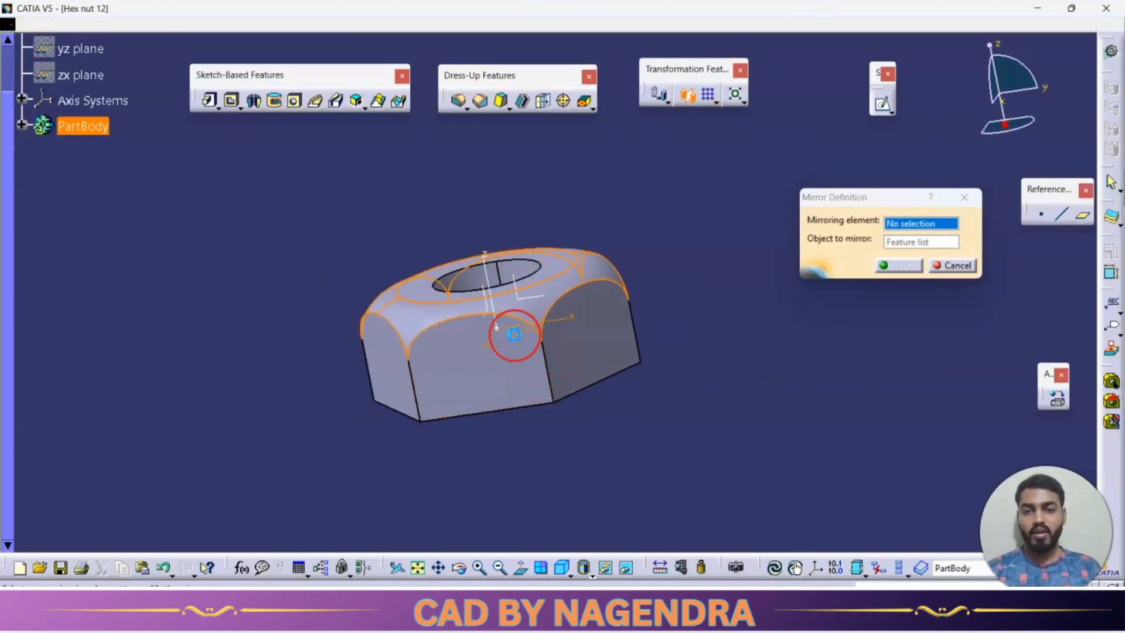
click(514, 334)
click(901, 265)
middle_drag(868, 321, 651, 452)
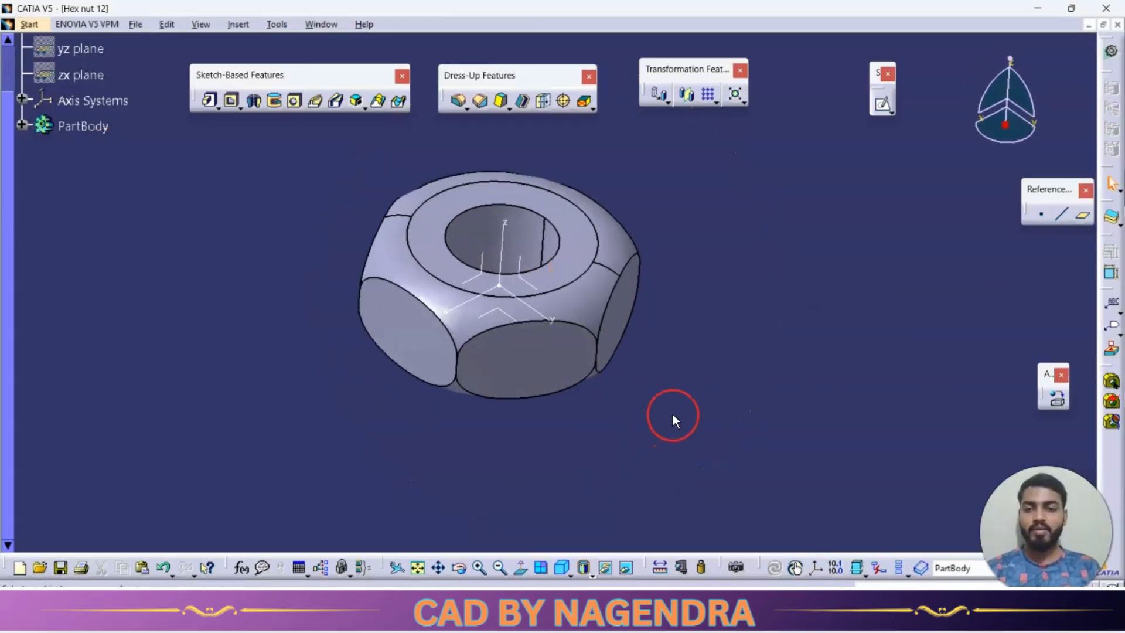
Set the part body's fill colour to cyan and save the part as Hex nut 12.
right_click(88, 127)
click(114, 167)
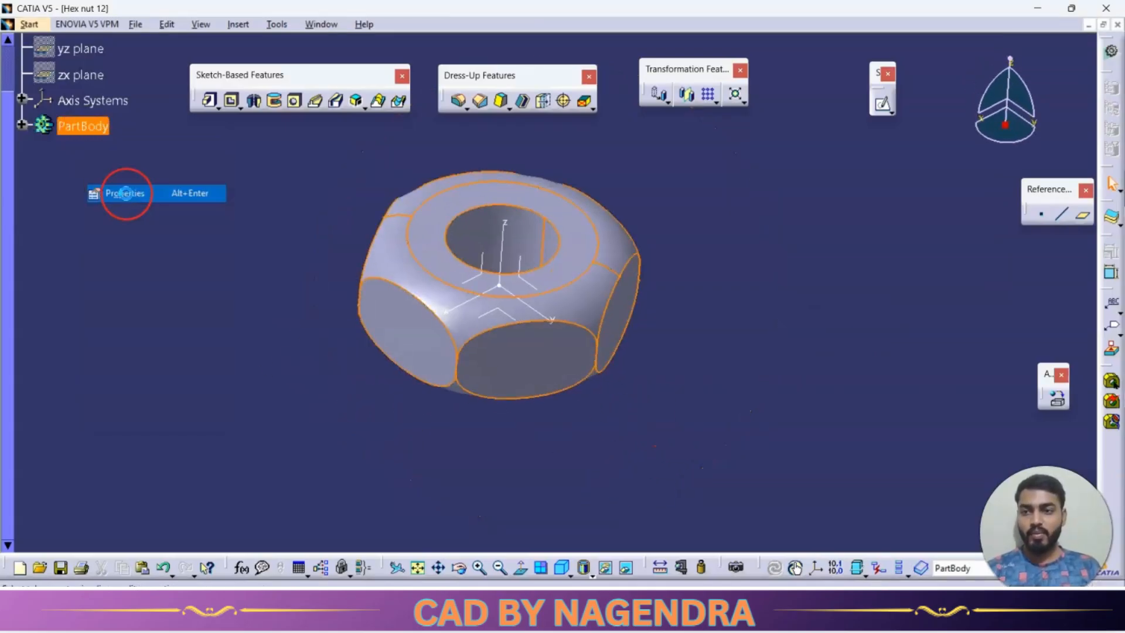
click(107, 207)
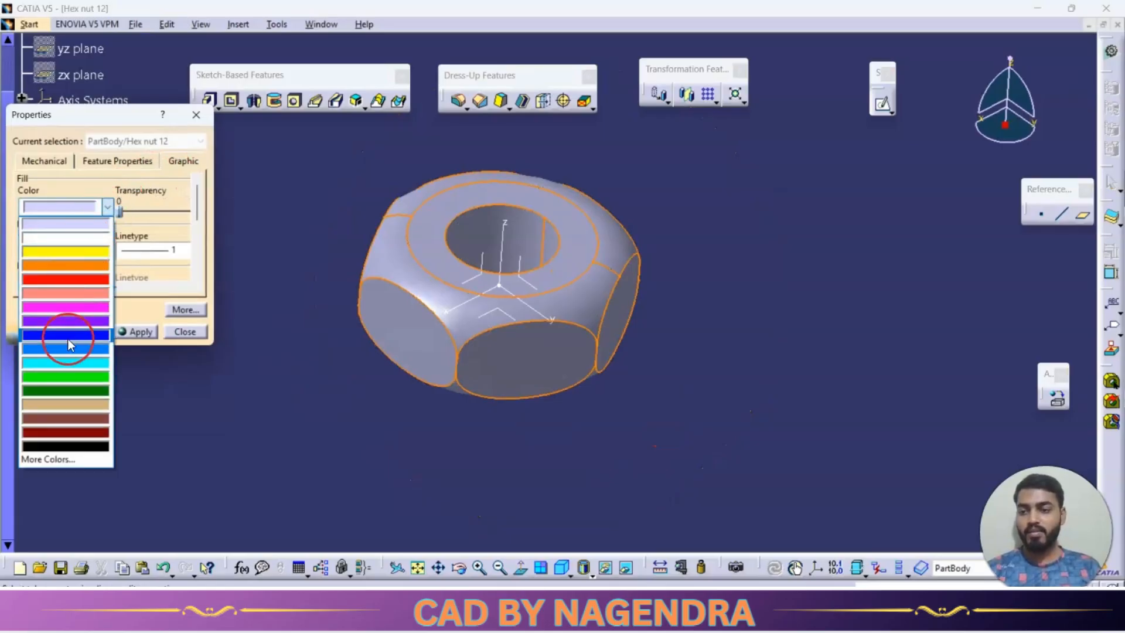
click(70, 363)
click(88, 332)
click(252, 390)
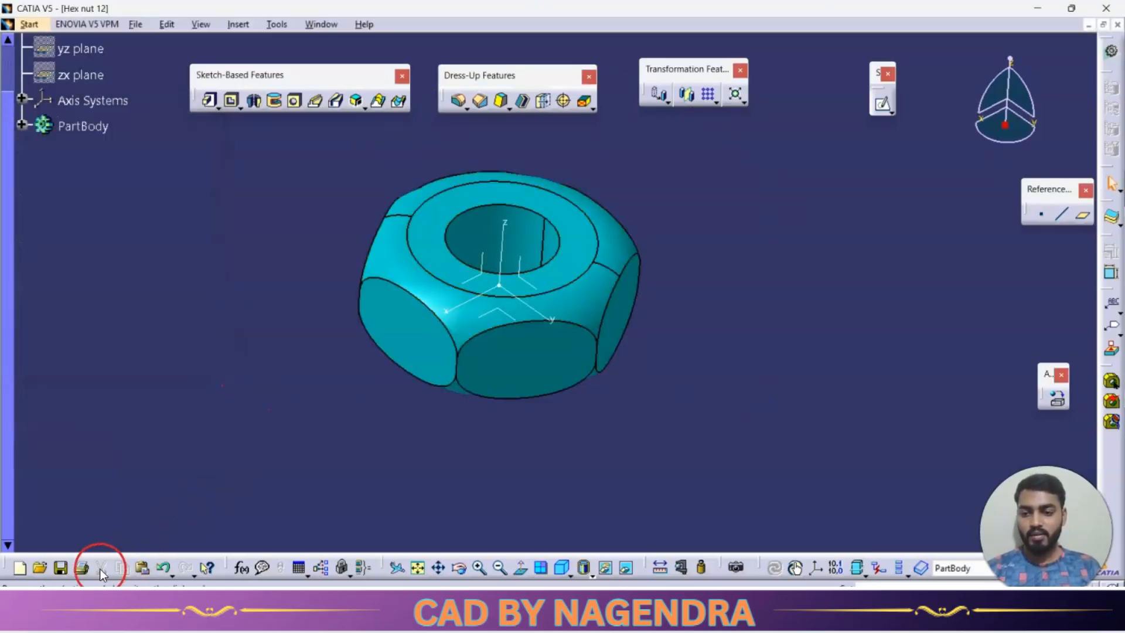
click(60, 568)
click(877, 494)
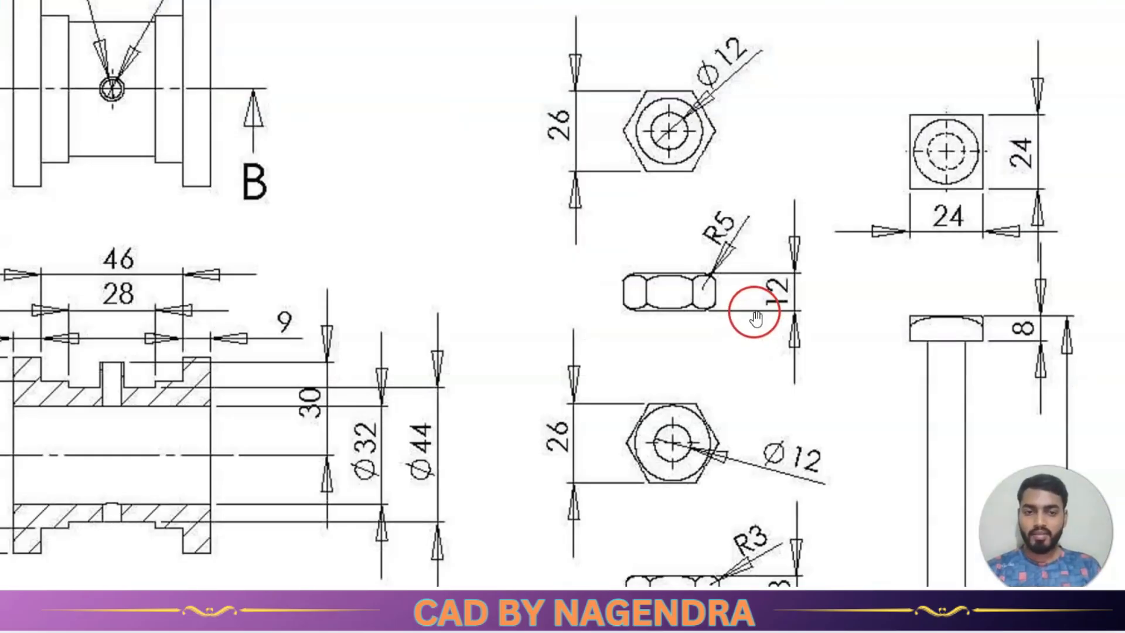
Check the thinner nut's dimensions in the drawing, set the corner radius in the groove's sketch to 3 mm, and exit the sketch.
scroll(754, 312, down, 2)
scroll(762, 572, up, 4)
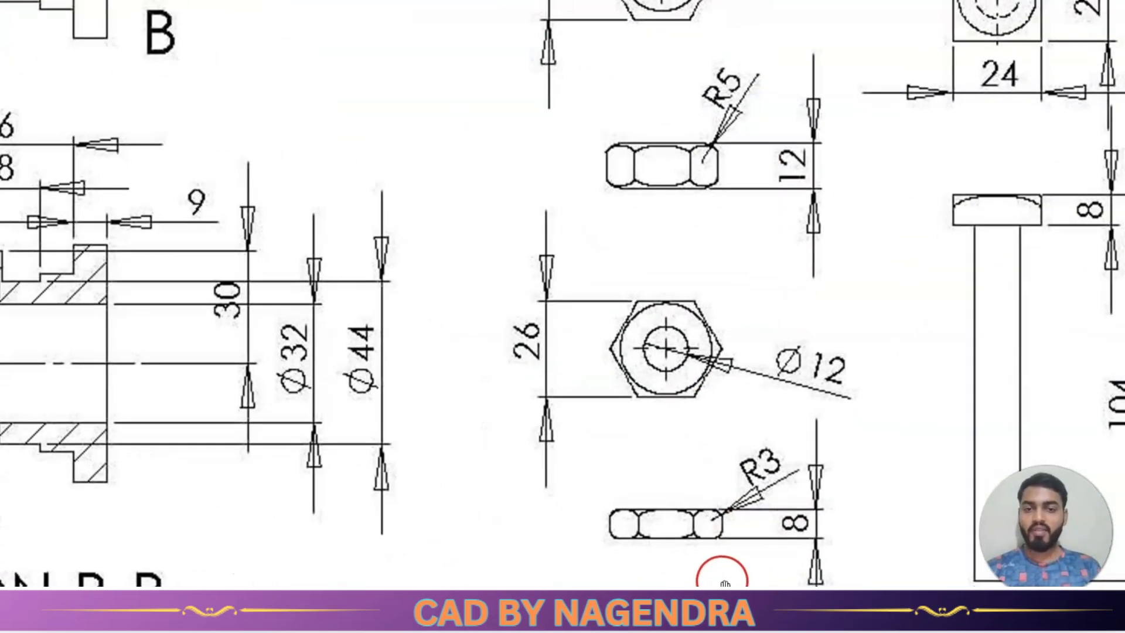
scroll(577, 353, down, 1)
scroll(759, 348, down, 1)
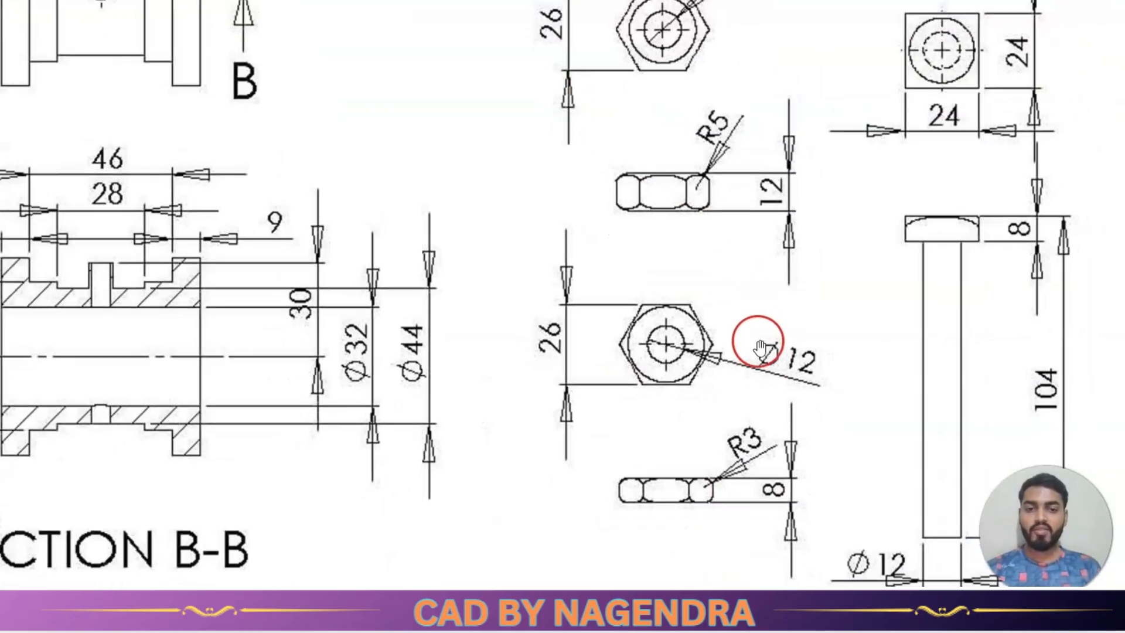
scroll(759, 348, down, 1)
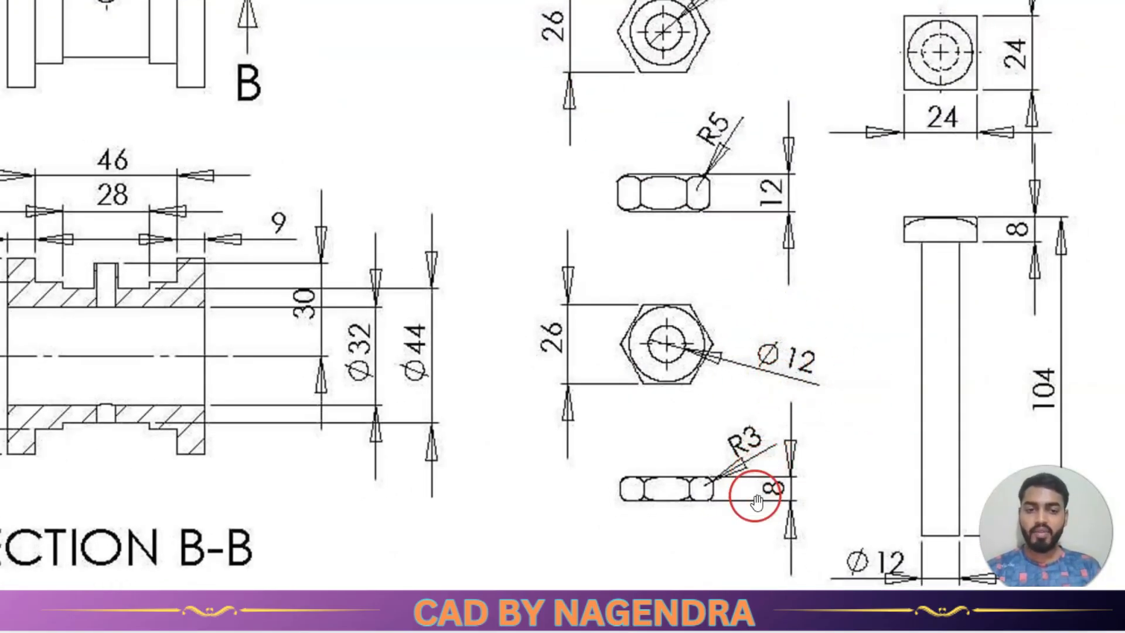
key(alt+Tab)
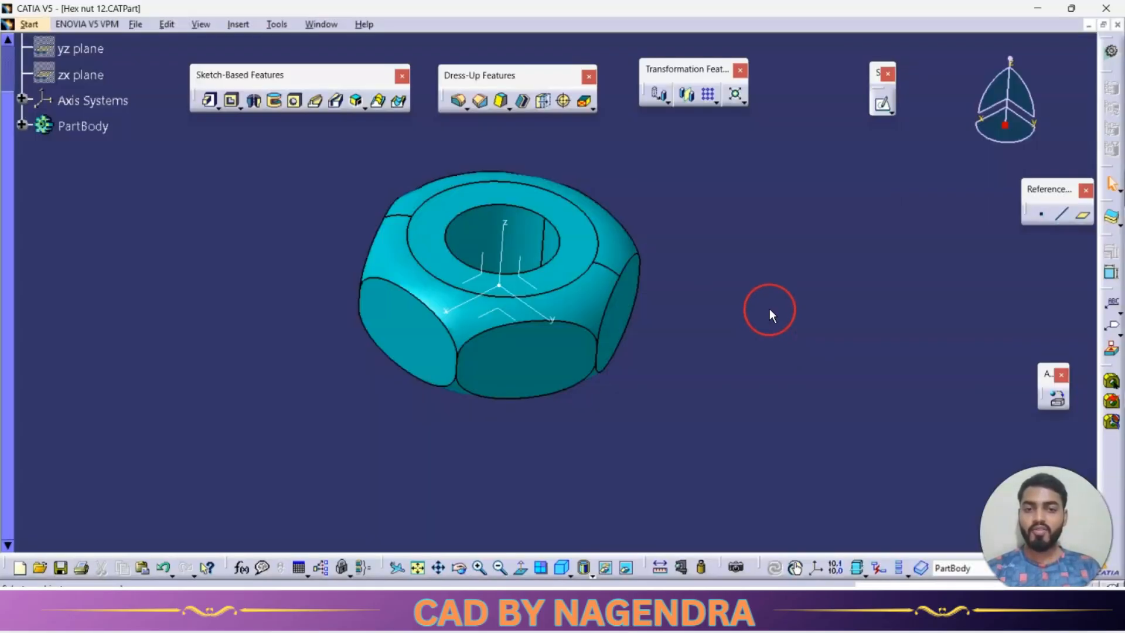
click(21, 126)
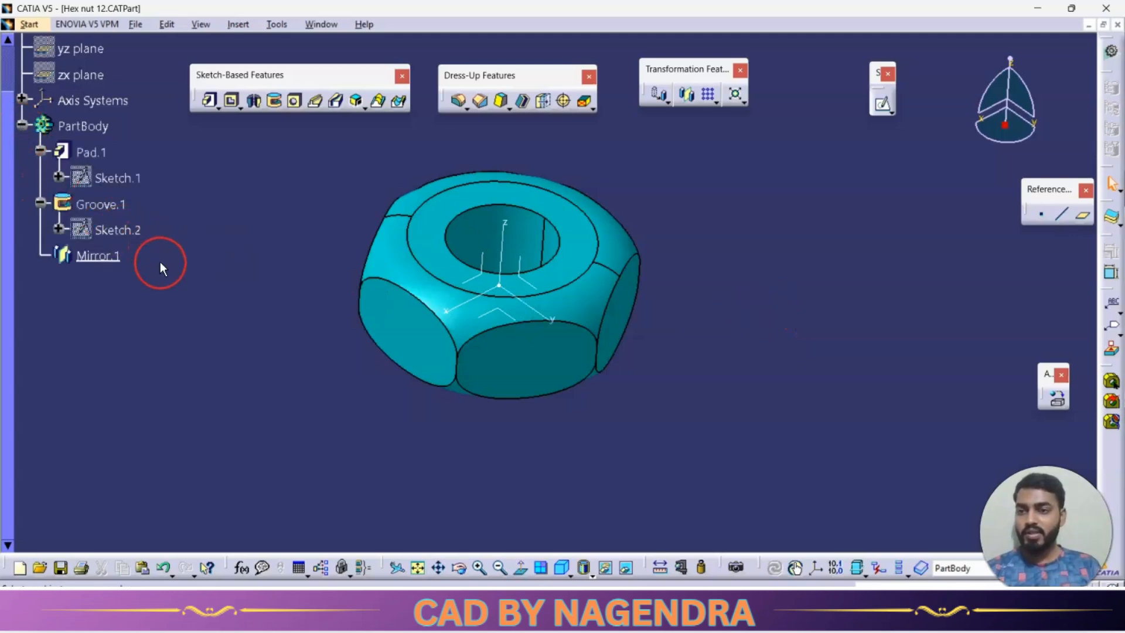
click(132, 231)
double_click(132, 231)
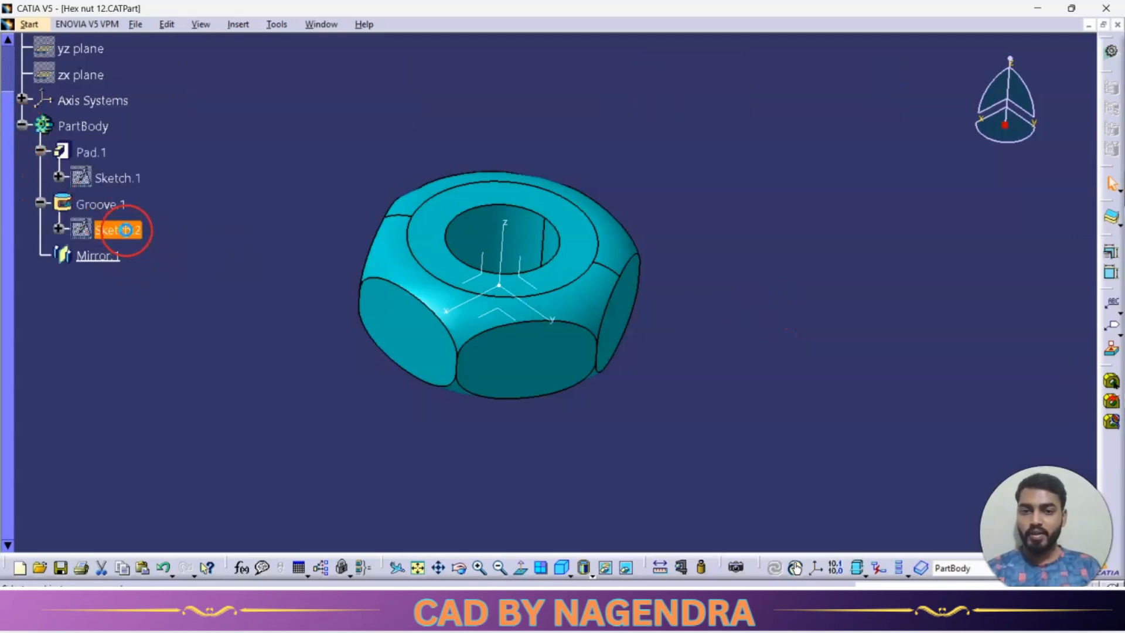
double_click(596, 304)
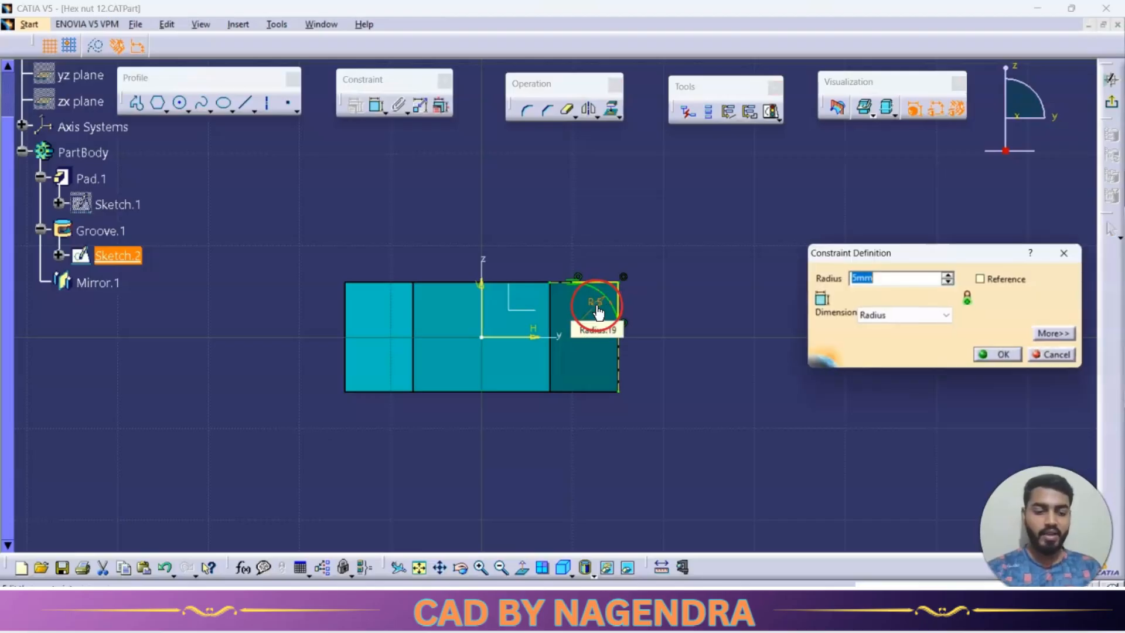
text(3)
key(Return)
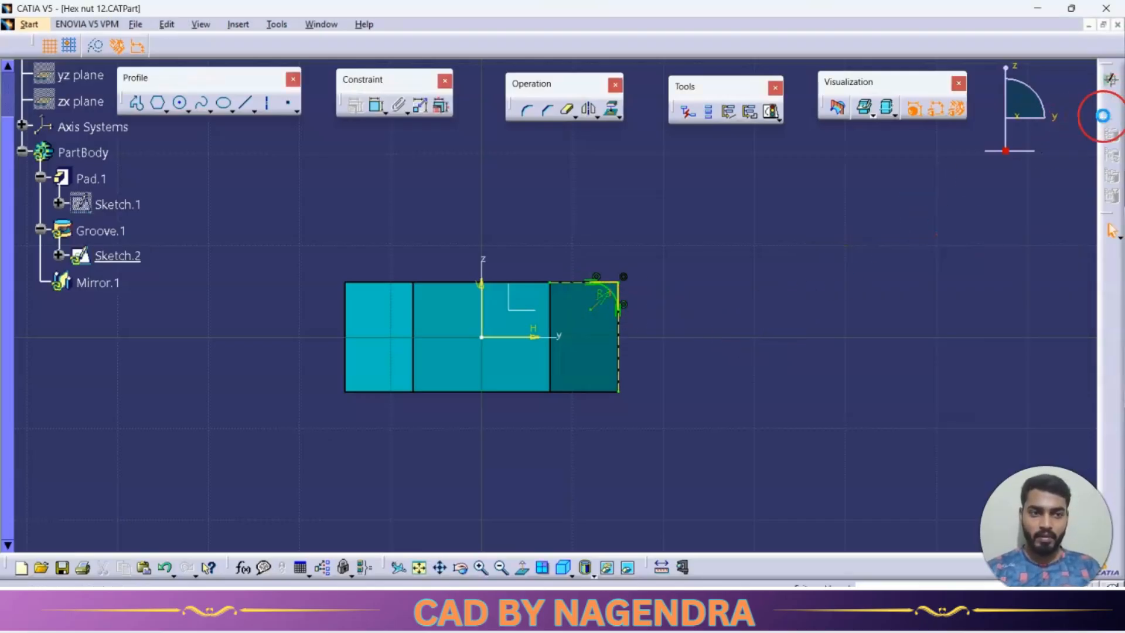
click(1102, 116)
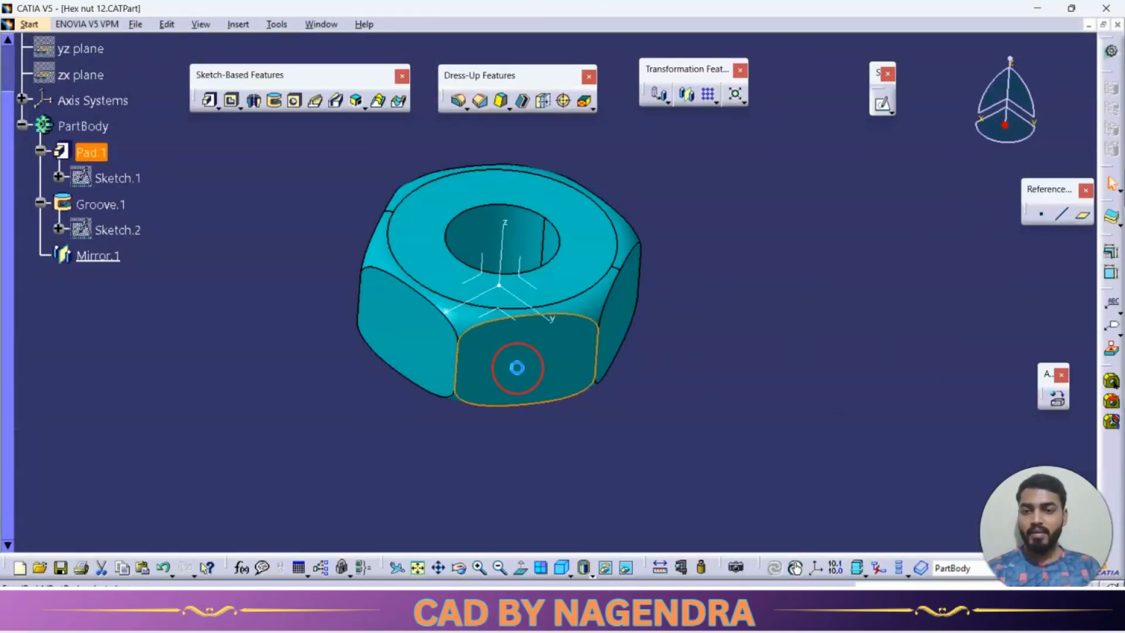
Check the thinner nut's thickness in the drawing and set the length of the hexagonal pad, with mirrored extent, to 4 mm.
double_click(517, 367)
key(alt+Tab)
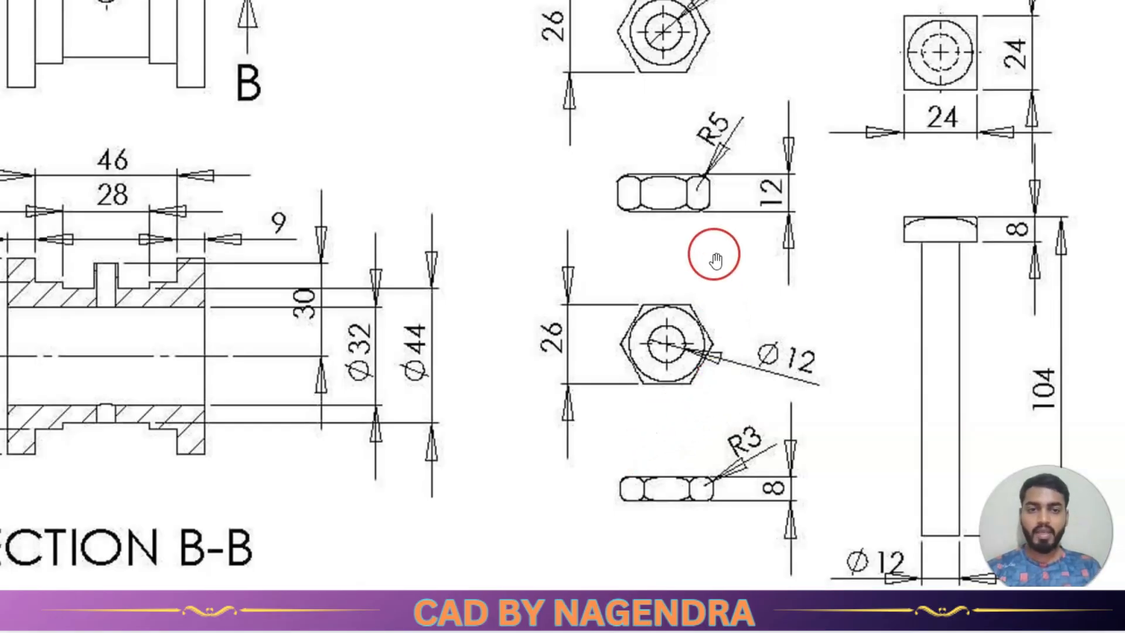
key(alt+Tab)
double_click(948, 210)
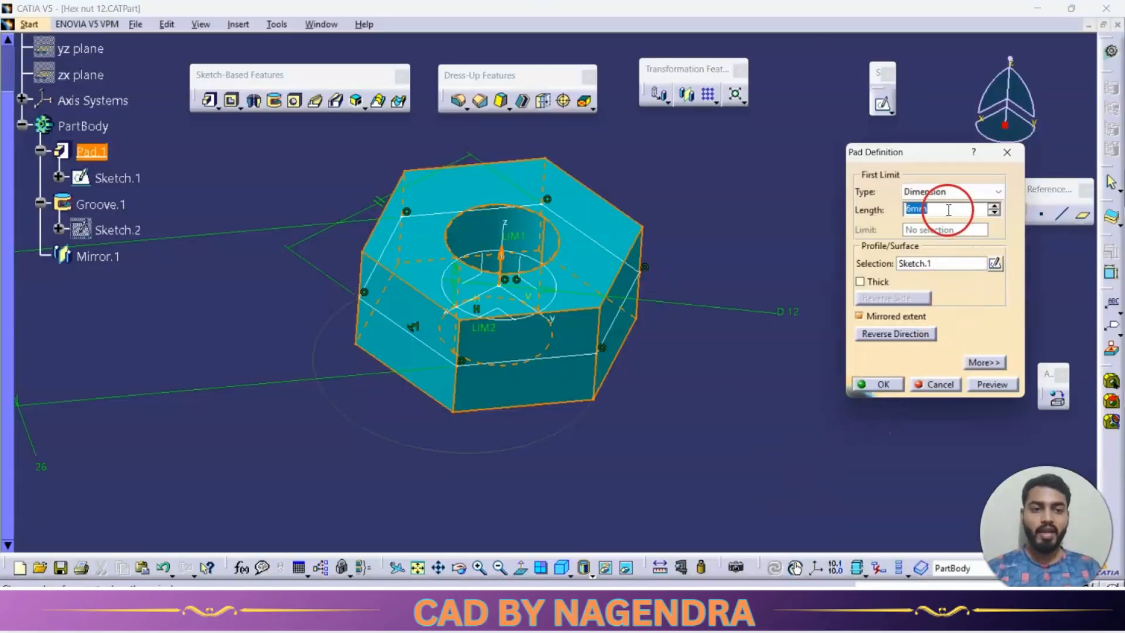
text(4)
click(883, 385)
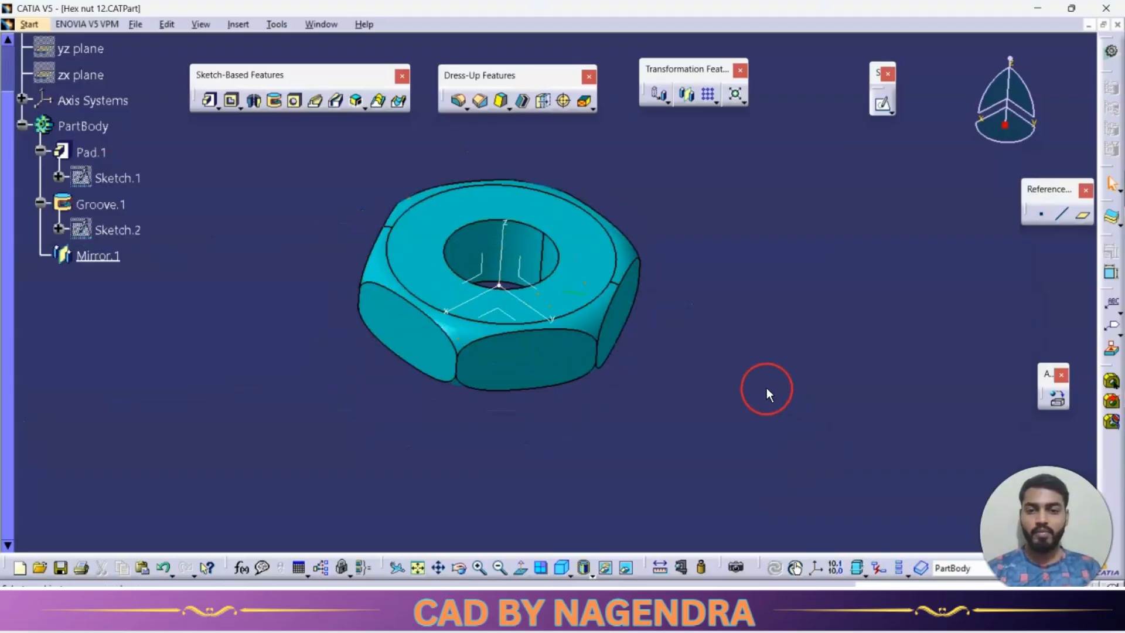
Save the thinner nut as a new part file named Hex nut 8 in the PLUMMER BLOCK folder and close it.
click(139, 25)
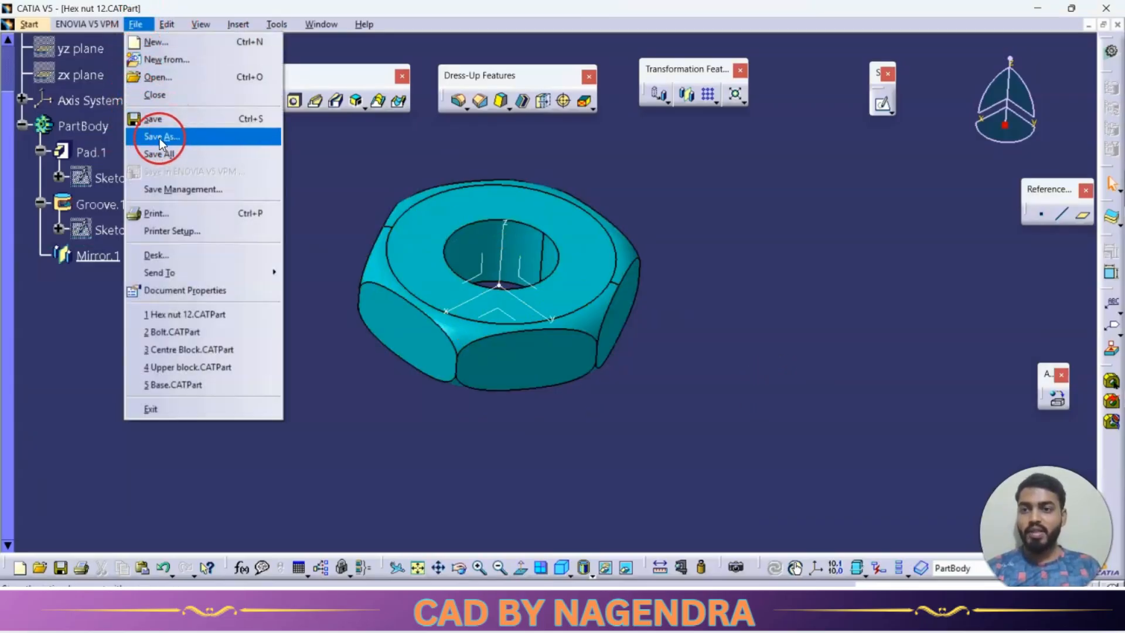
click(193, 136)
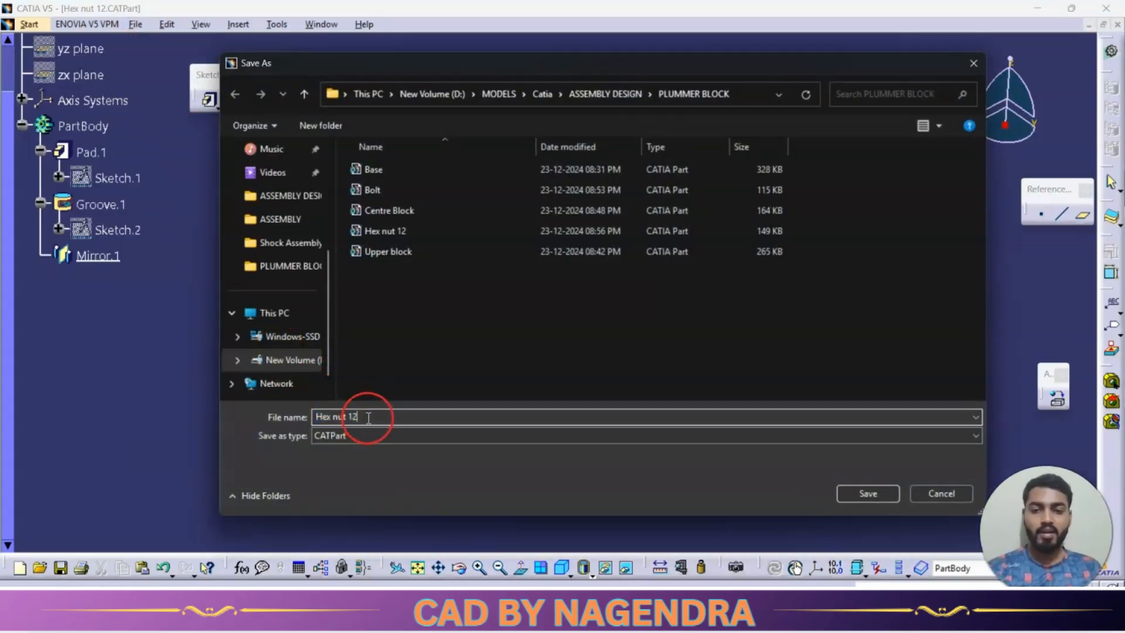
key(BackSpace)
key(BackSpace)
text(8)
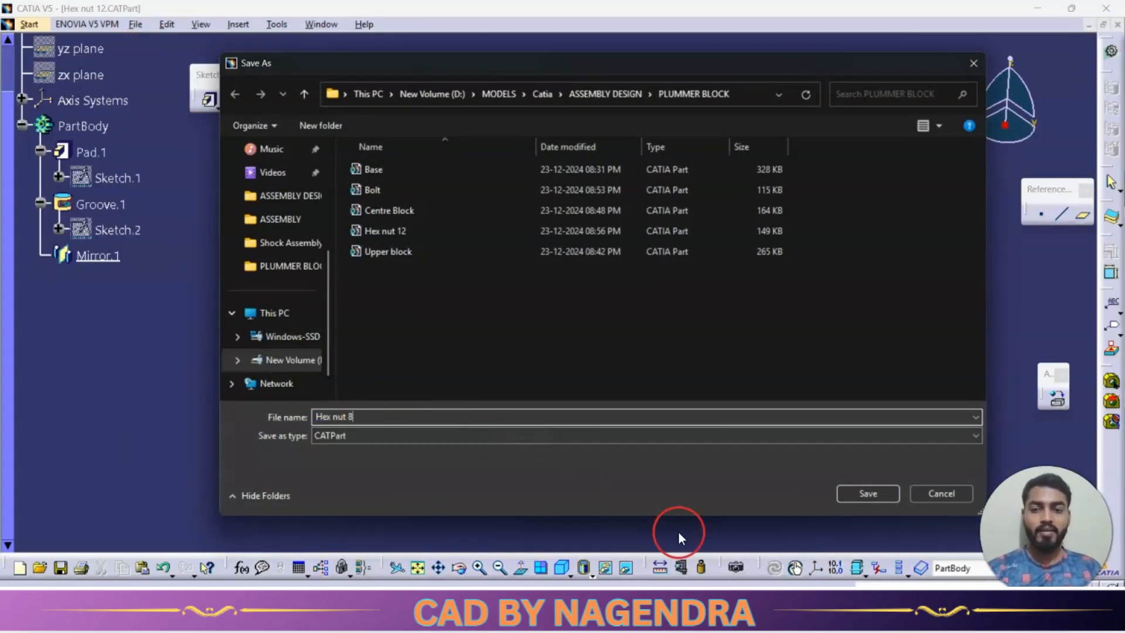
click(869, 494)
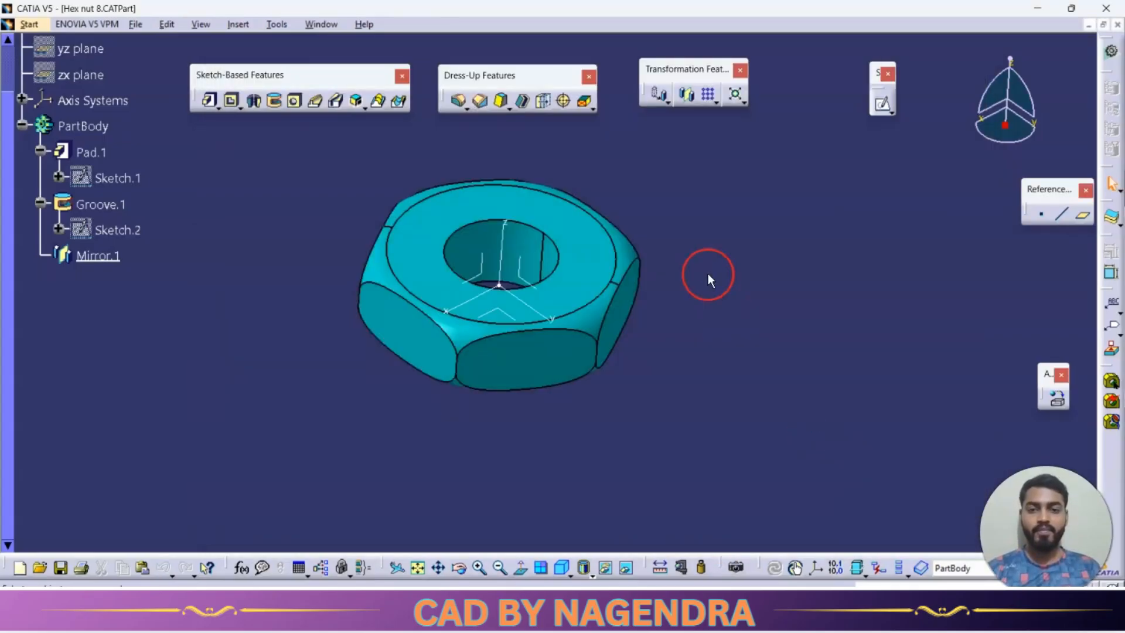
click(1117, 25)
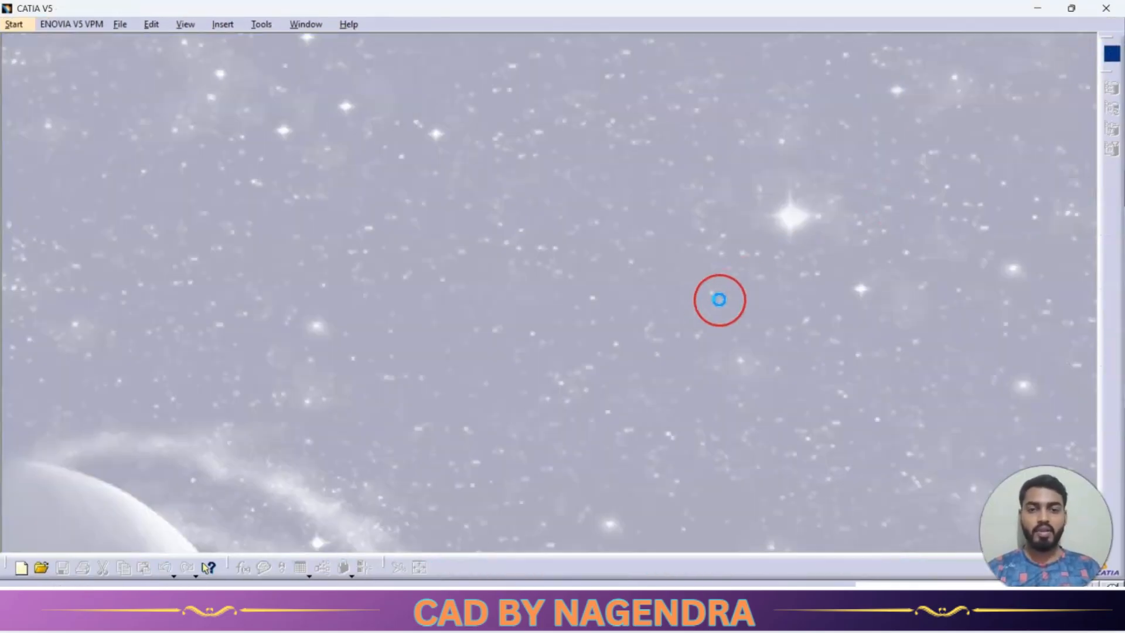
Review the complete plummer block drawing and start a new assembly product.
key(alt+Tab)
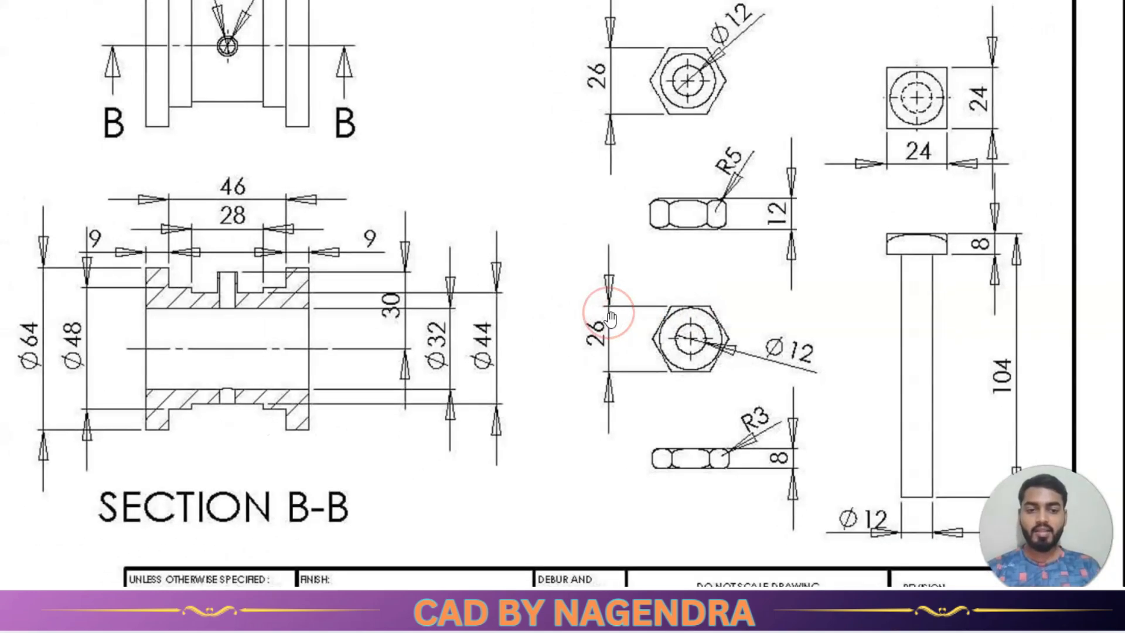
scroll(610, 319, down, 3)
scroll(469, 200, down, 2)
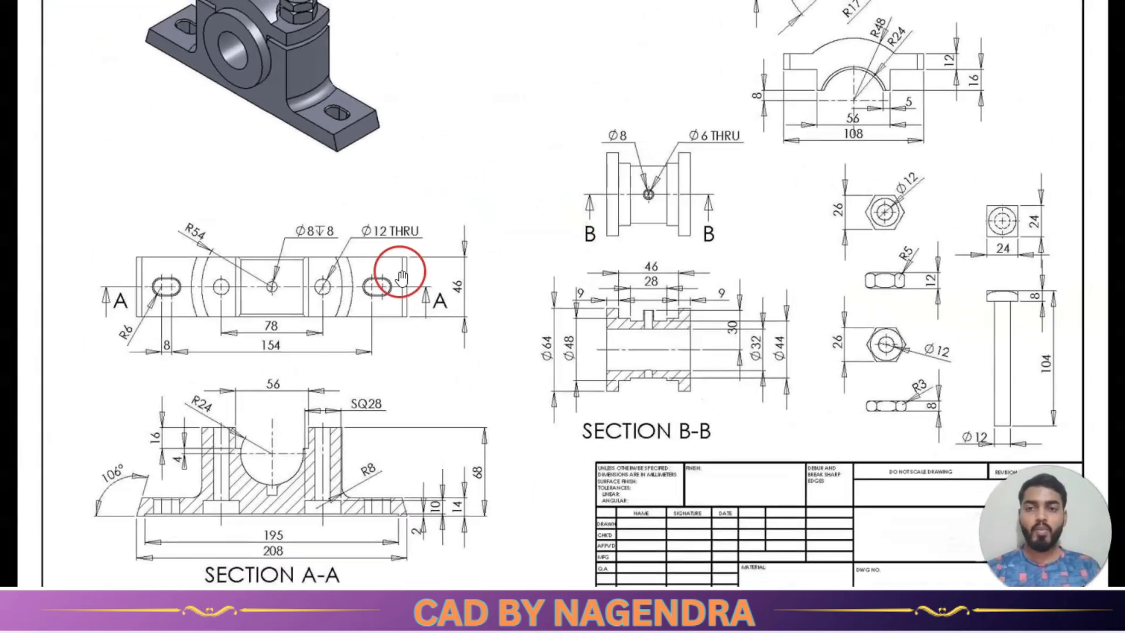
scroll(609, 311, down, 2)
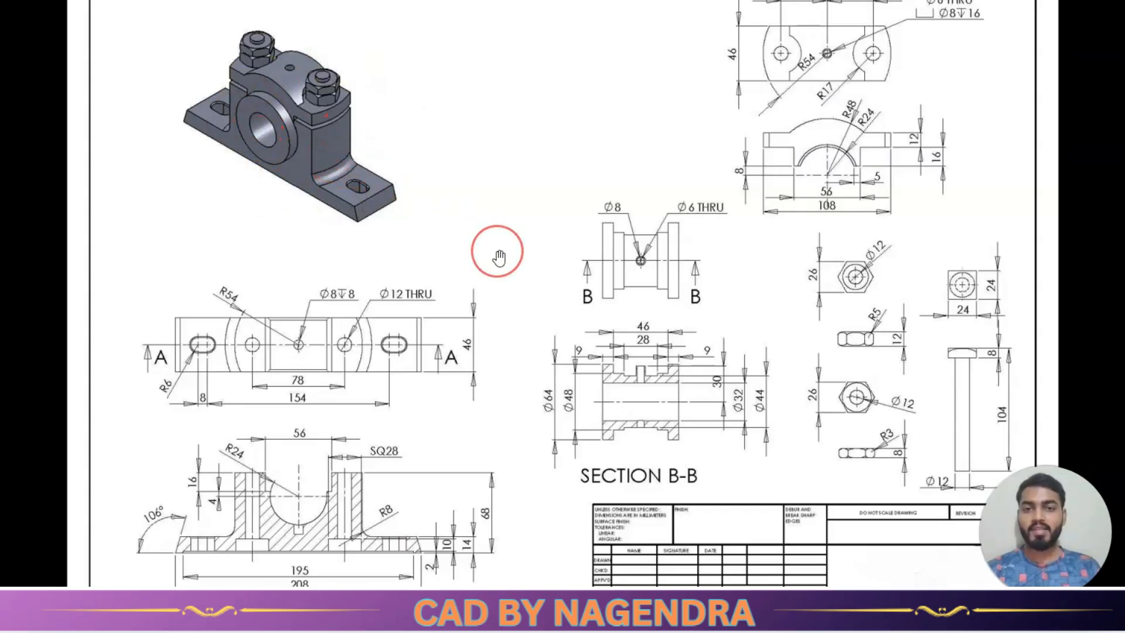
scroll(655, 287, down, 1)
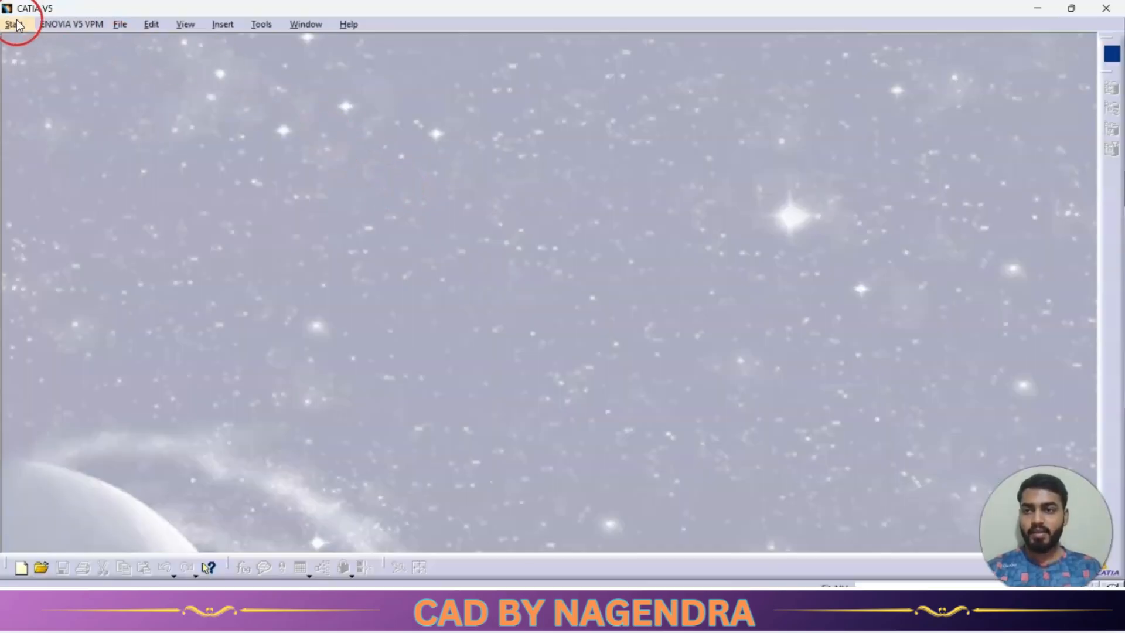
click(17, 24)
click(66, 57)
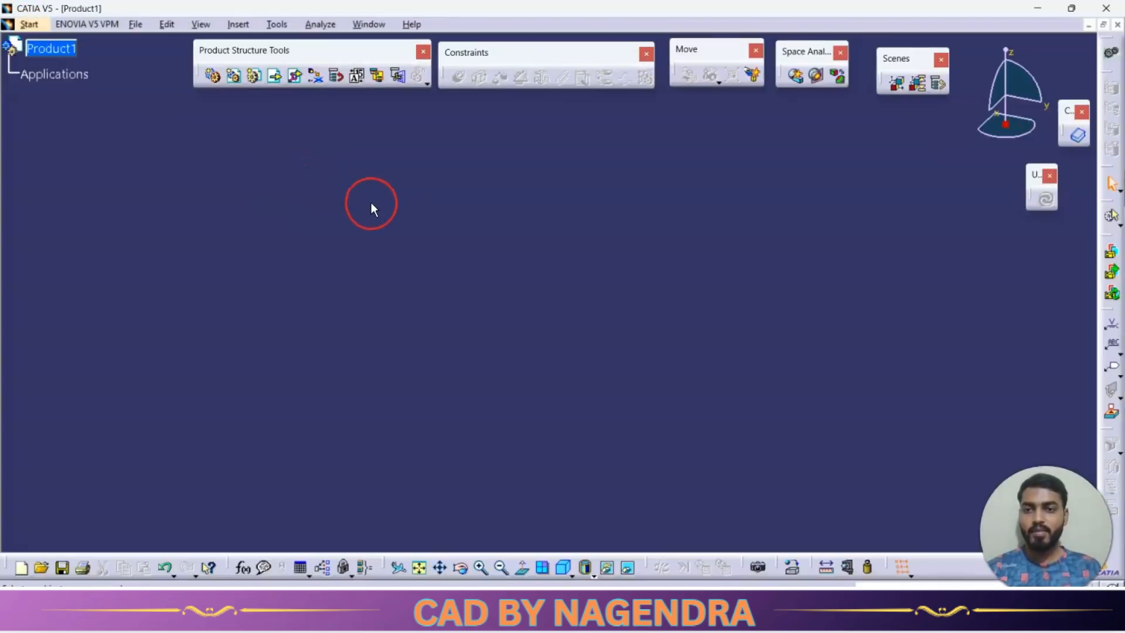
Insert the existing Base part into the product, show it in isometric view, and fix it in place.
click(276, 83)
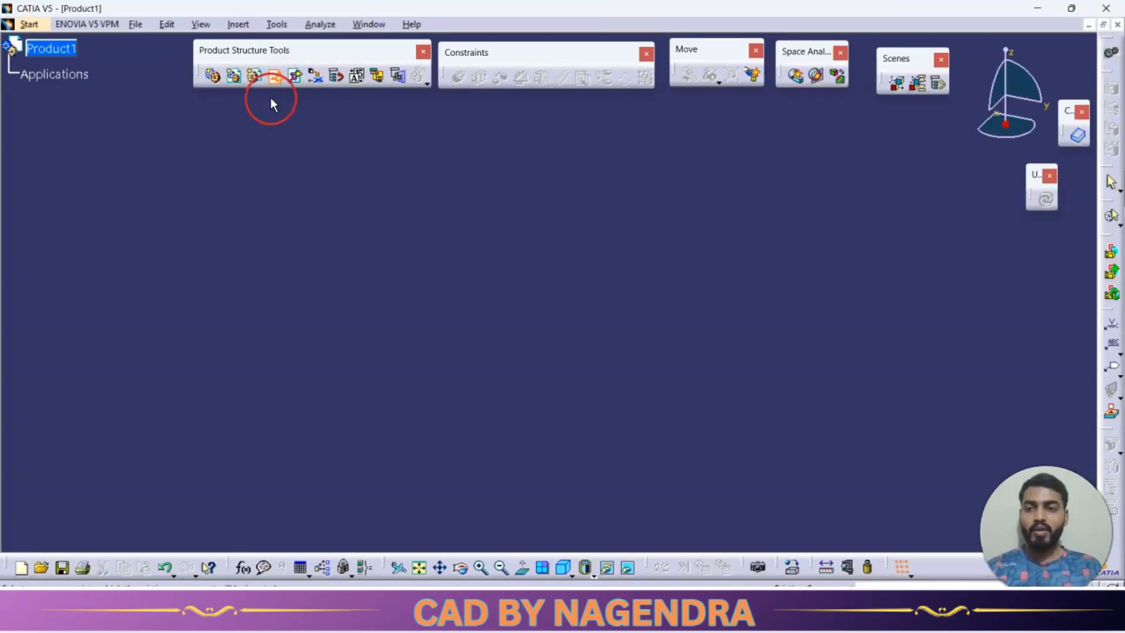
click(51, 48)
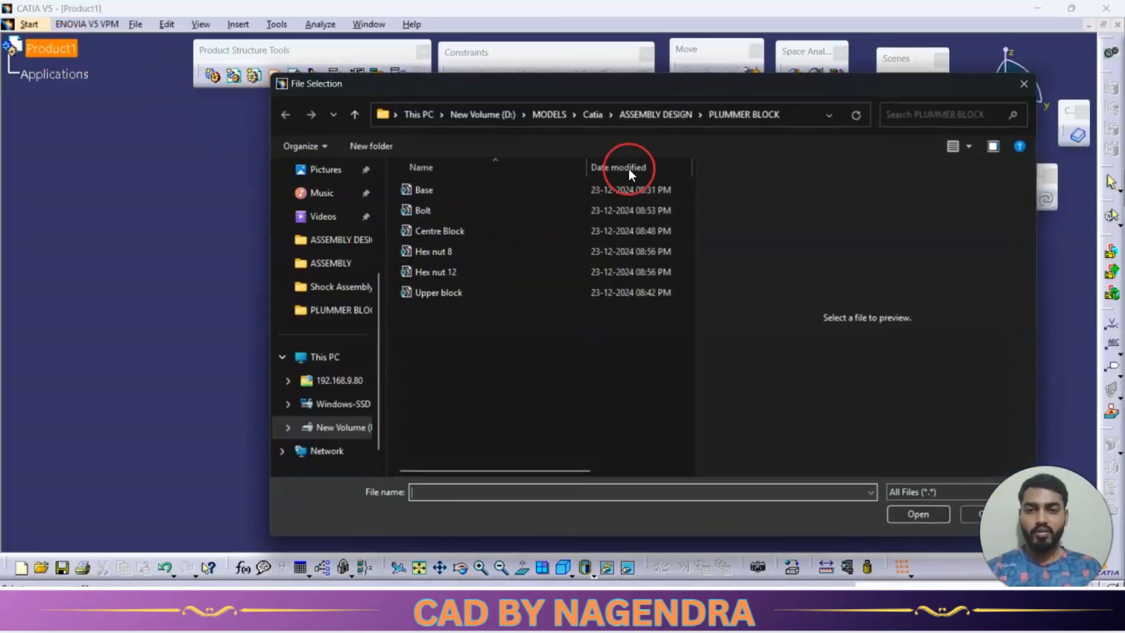
click(473, 192)
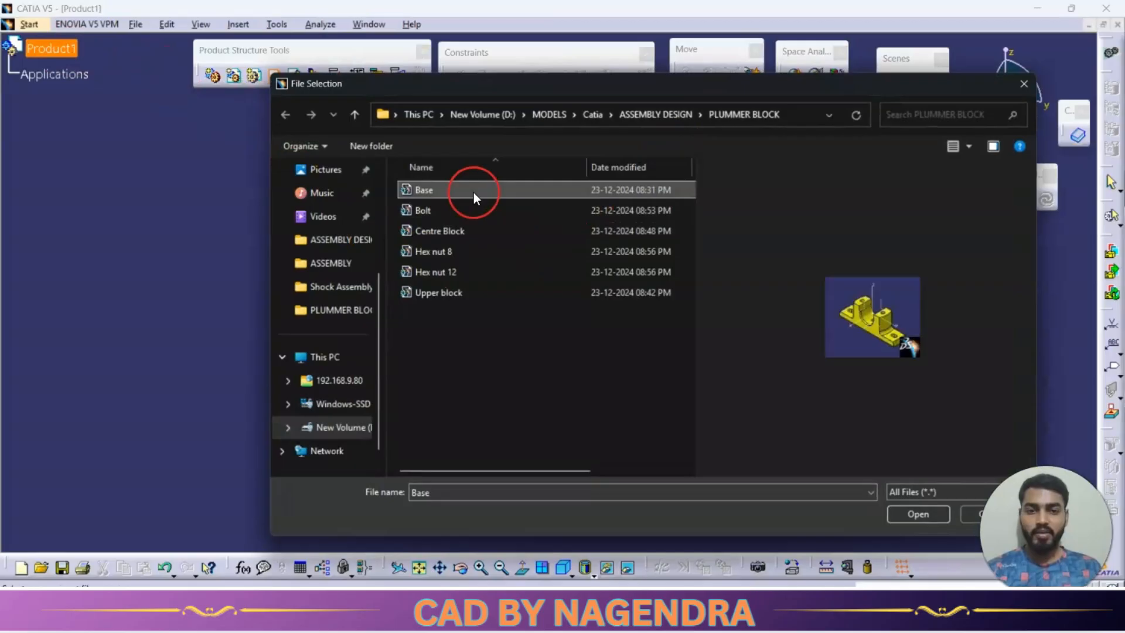
click(919, 514)
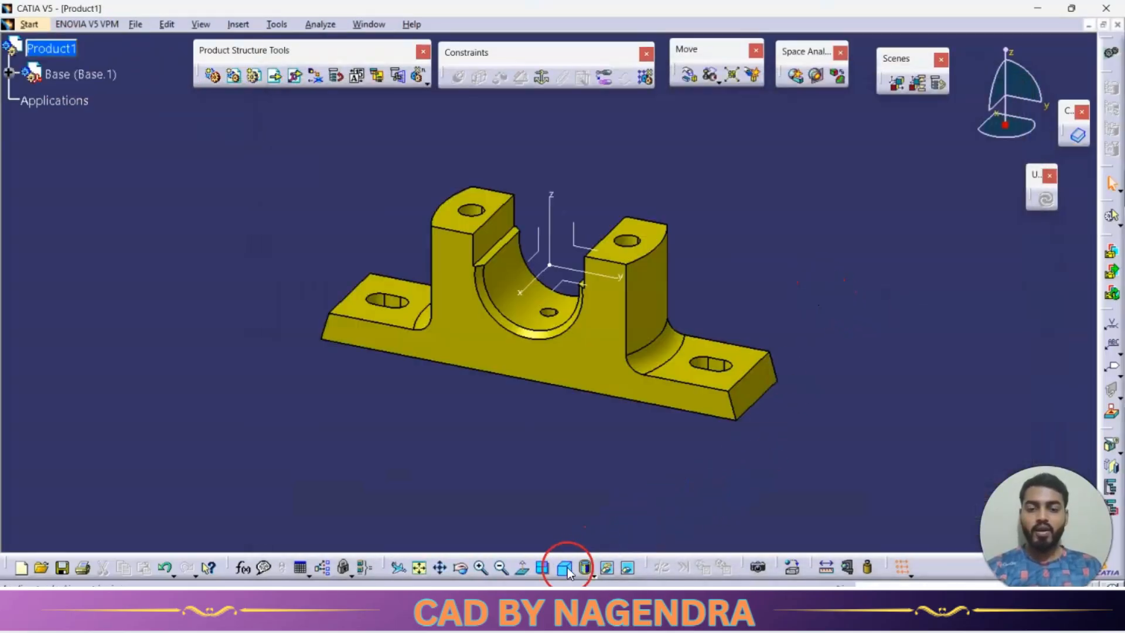
click(566, 569)
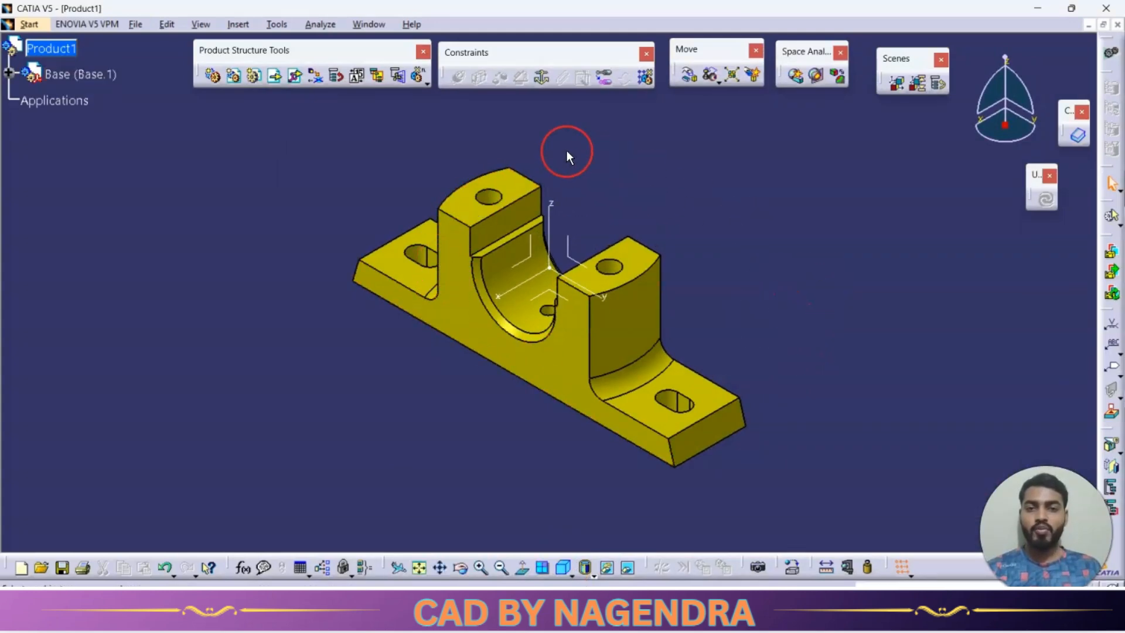
click(543, 80)
click(645, 258)
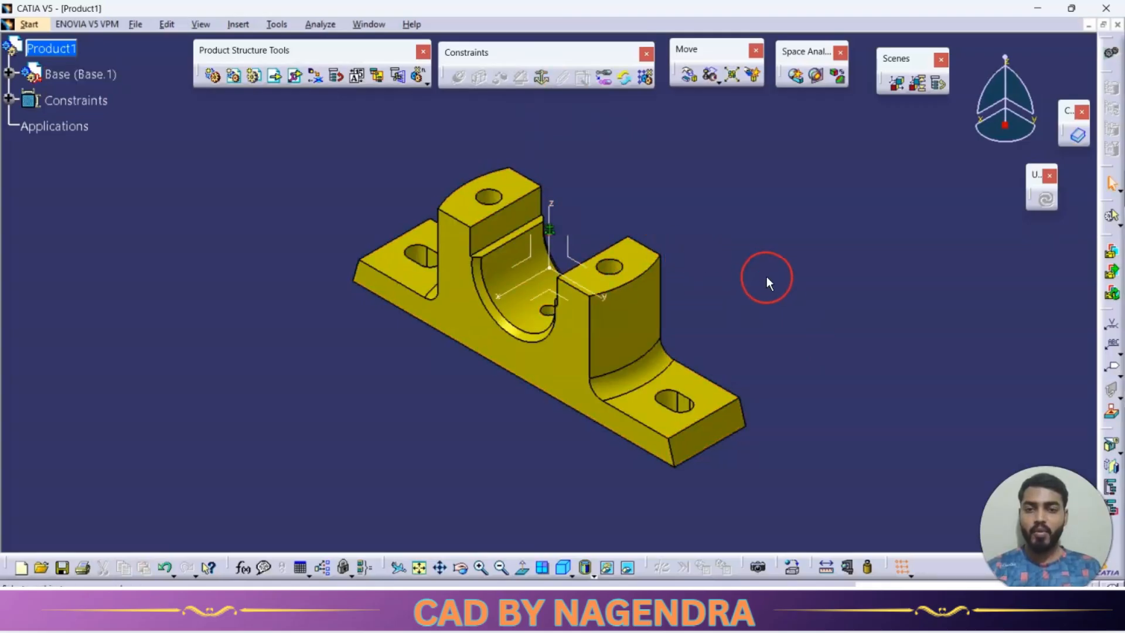
Insert the Centre Block part with positioning and move it clear above the base.
click(294, 84)
click(73, 50)
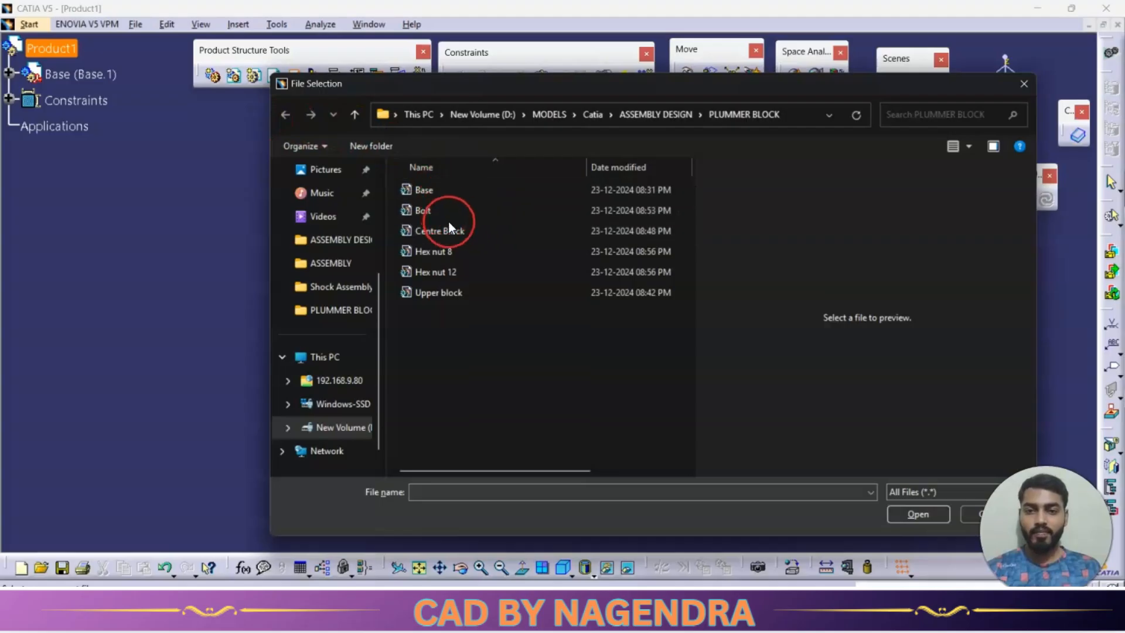
click(450, 229)
click(905, 513)
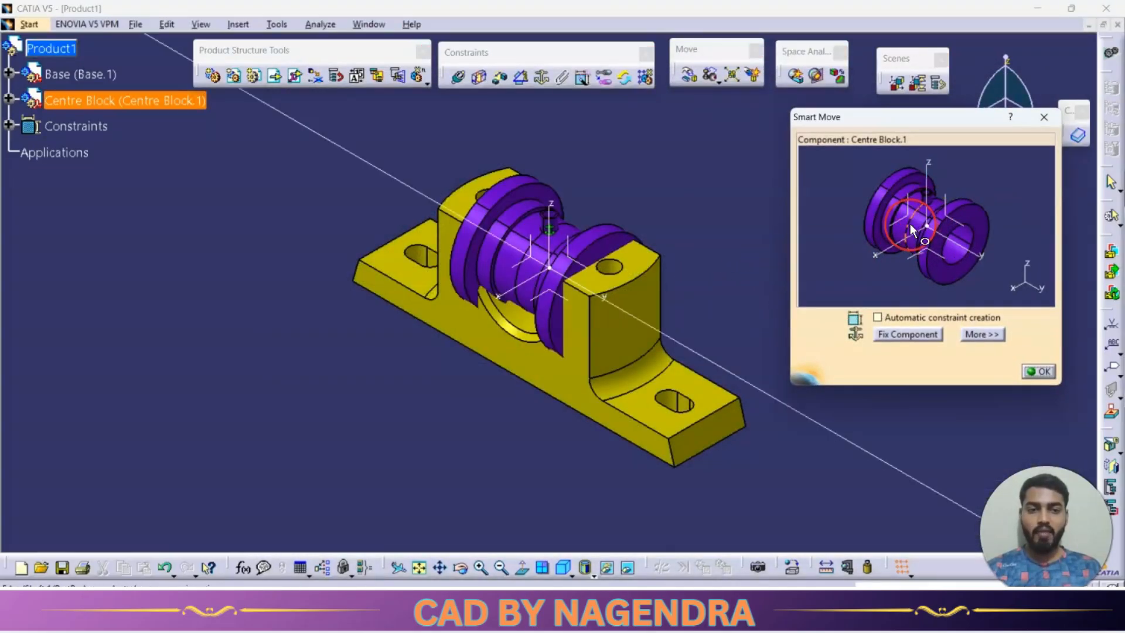
drag(909, 224, 941, 113)
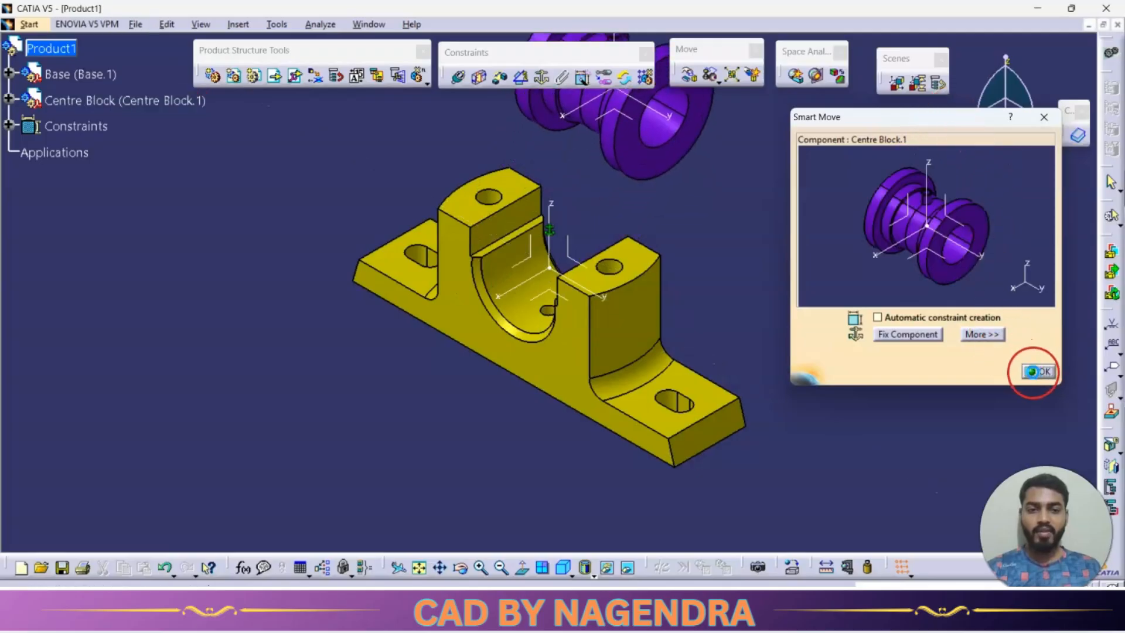
click(1039, 371)
middle_drag(747, 224, 749, 329)
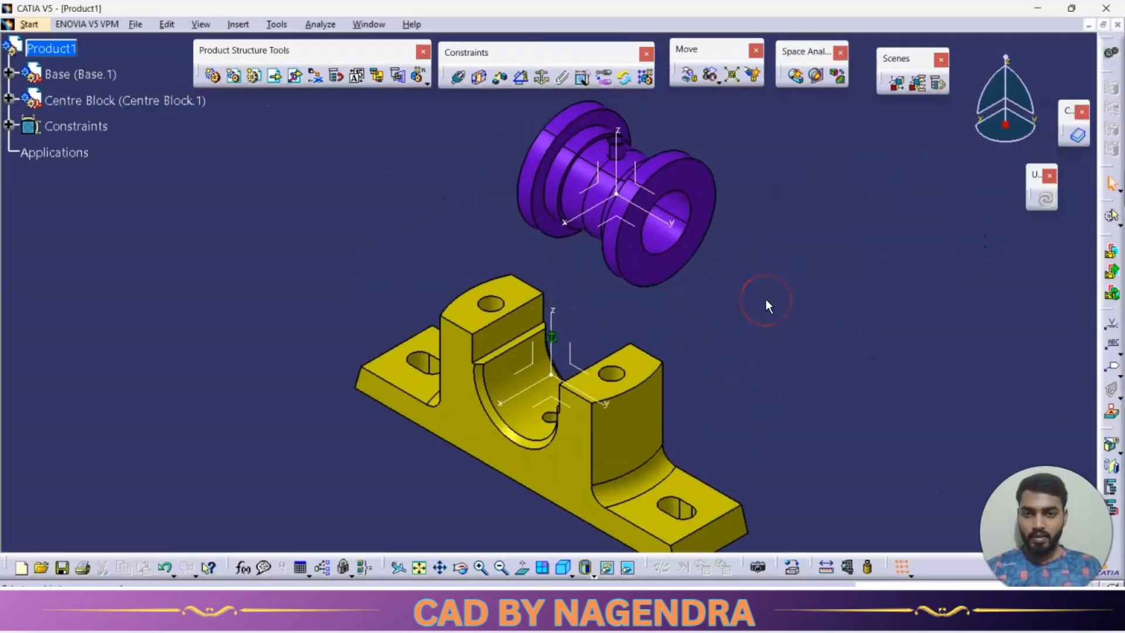
Make the axis of the centre block's pin coincident with the small hole's axis in the base's cradle, and update the assembly.
click(454, 78)
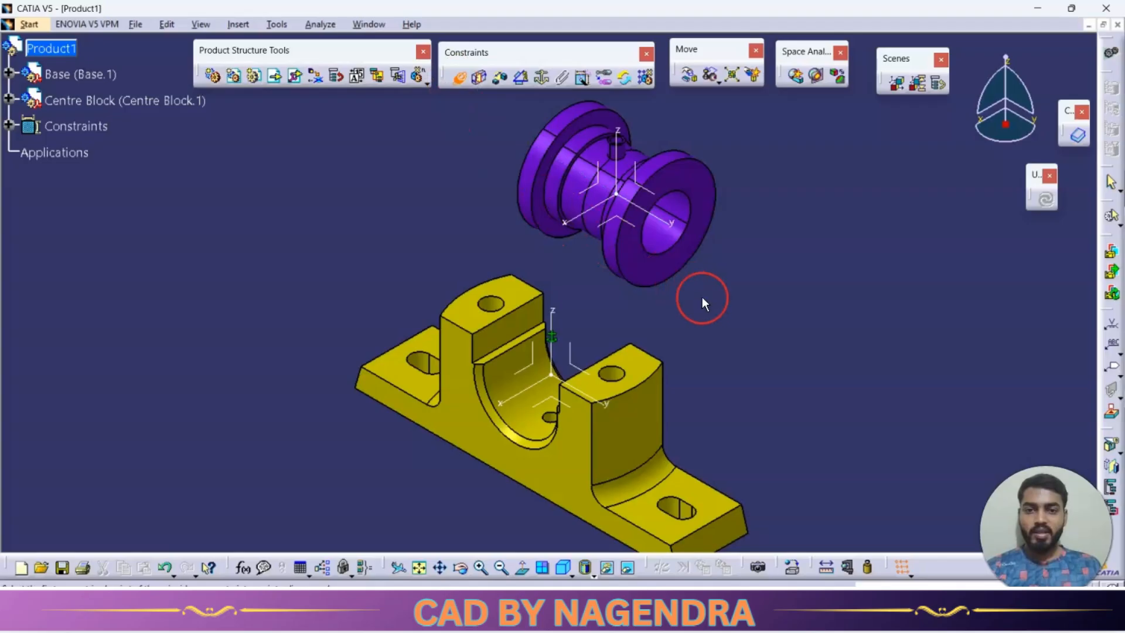
middle_drag(678, 333, 741, 256)
middle_drag(840, 221, 793, 370)
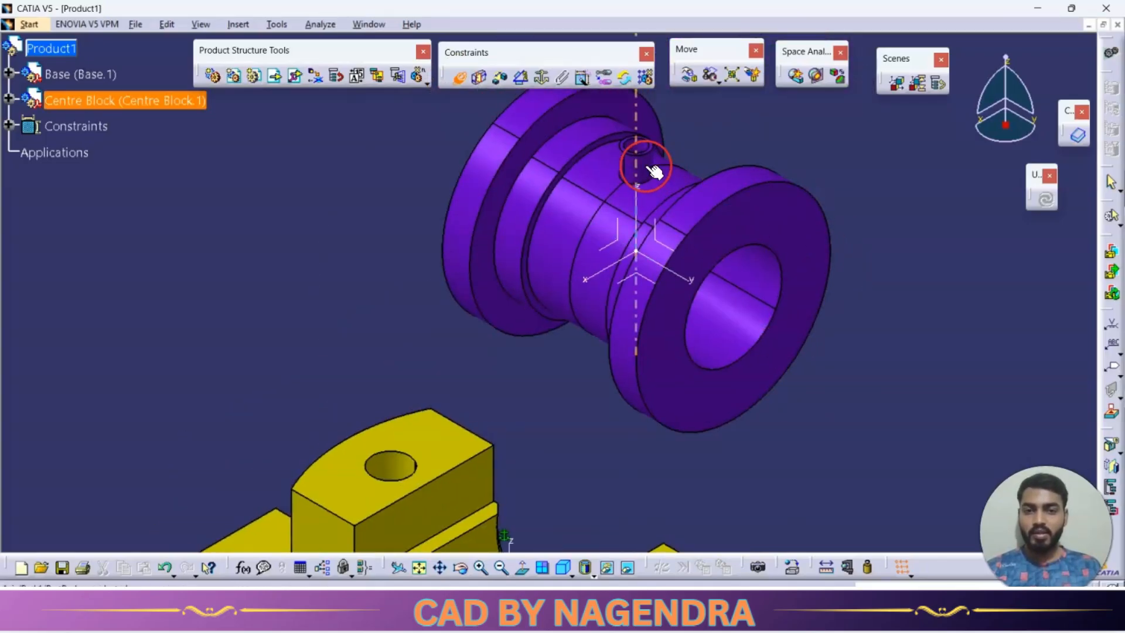
click(645, 166)
middle_drag(613, 399, 622, 172)
middle_drag(568, 306, 566, 178)
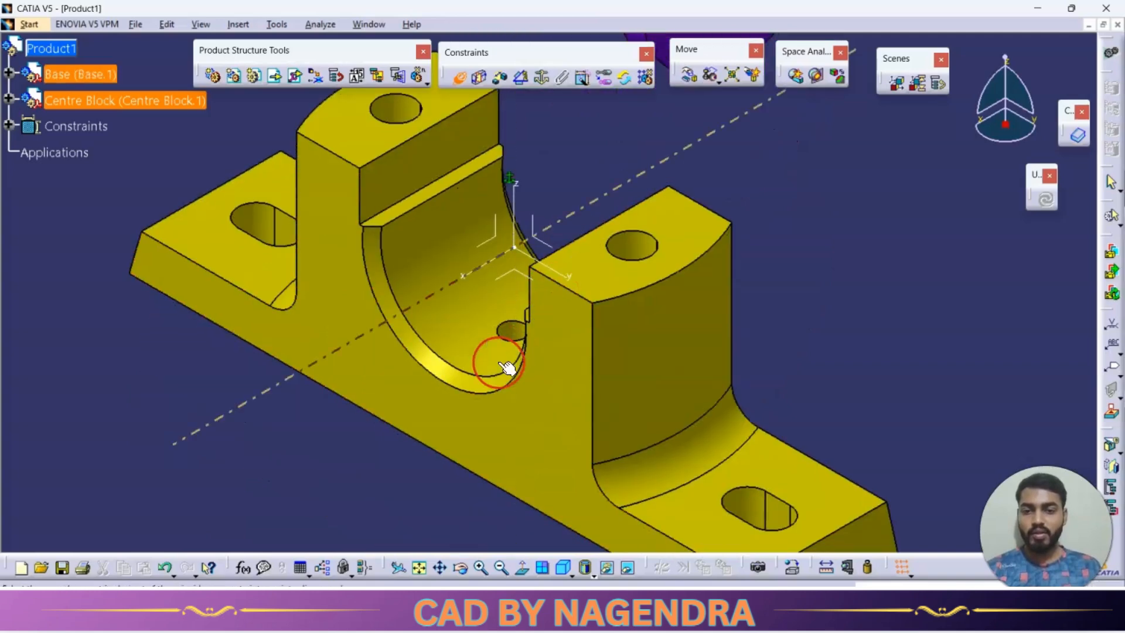
middle_drag(502, 365, 545, 348)
click(548, 370)
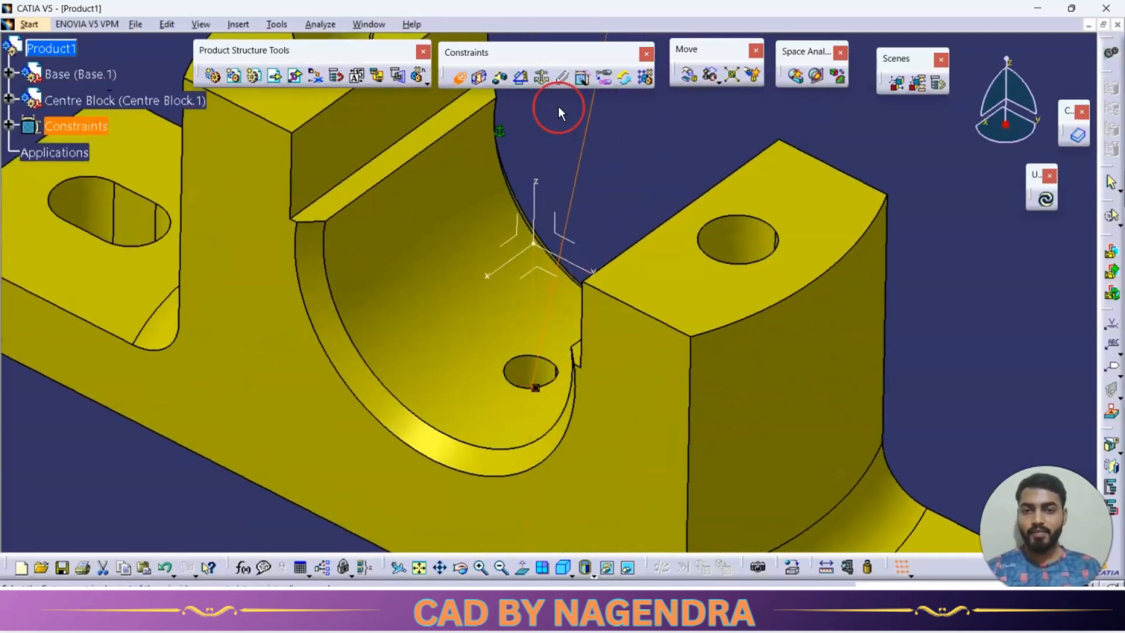
ctrl+middle_drag(570, 120, 627, 332)
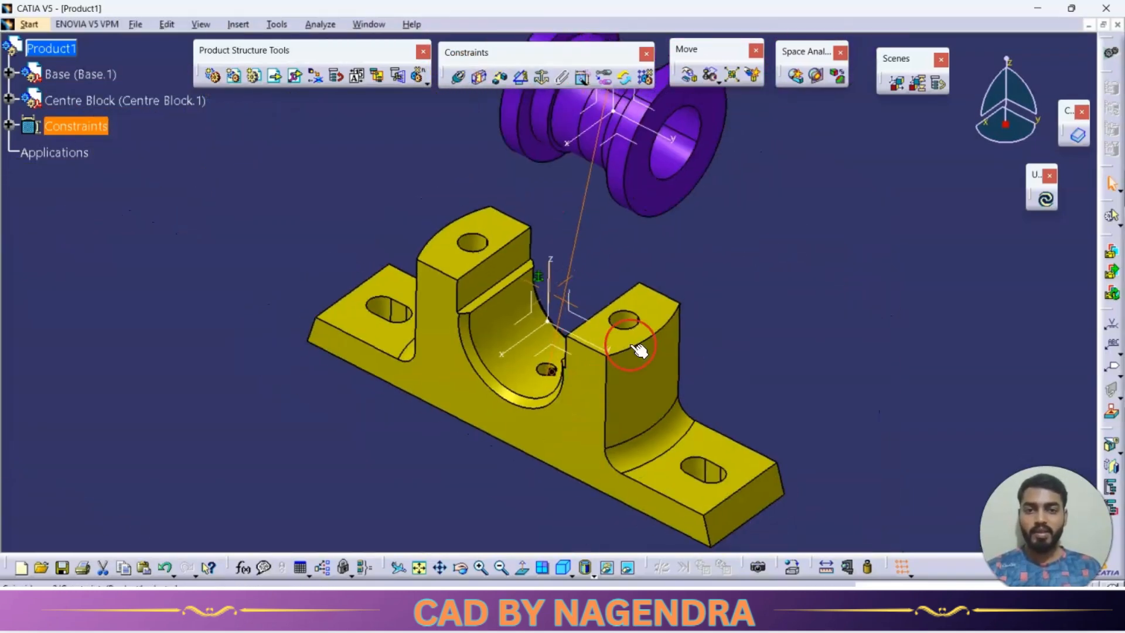
click(1046, 203)
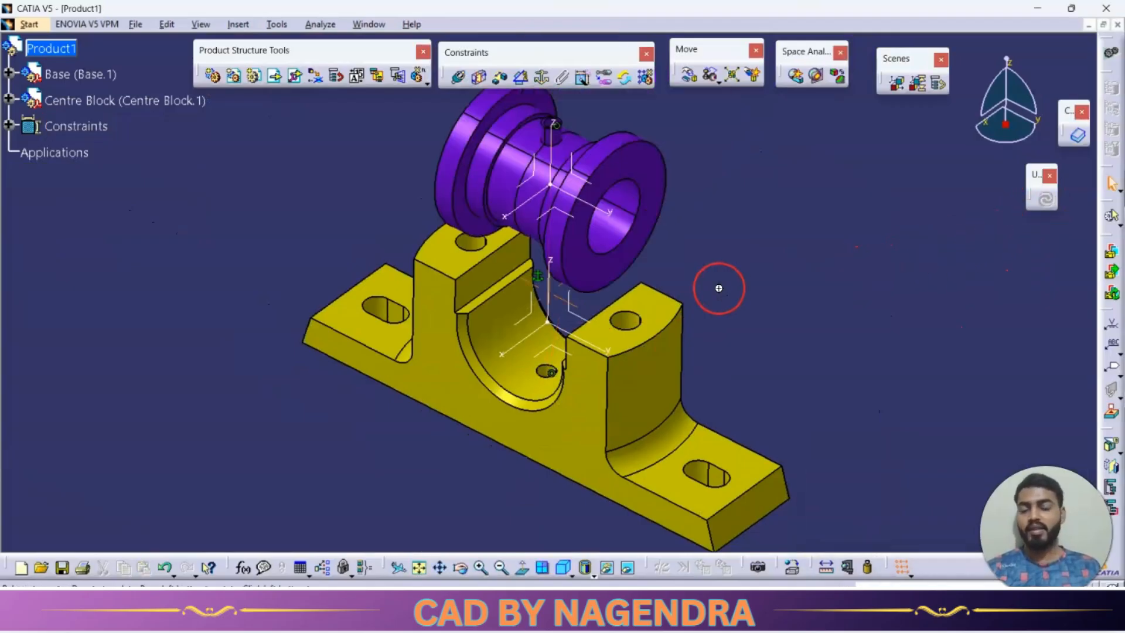
Rotate the centre block around its bore axis until its pin points down towards the base, and update the assembly.
middle_drag(716, 286, 727, 316)
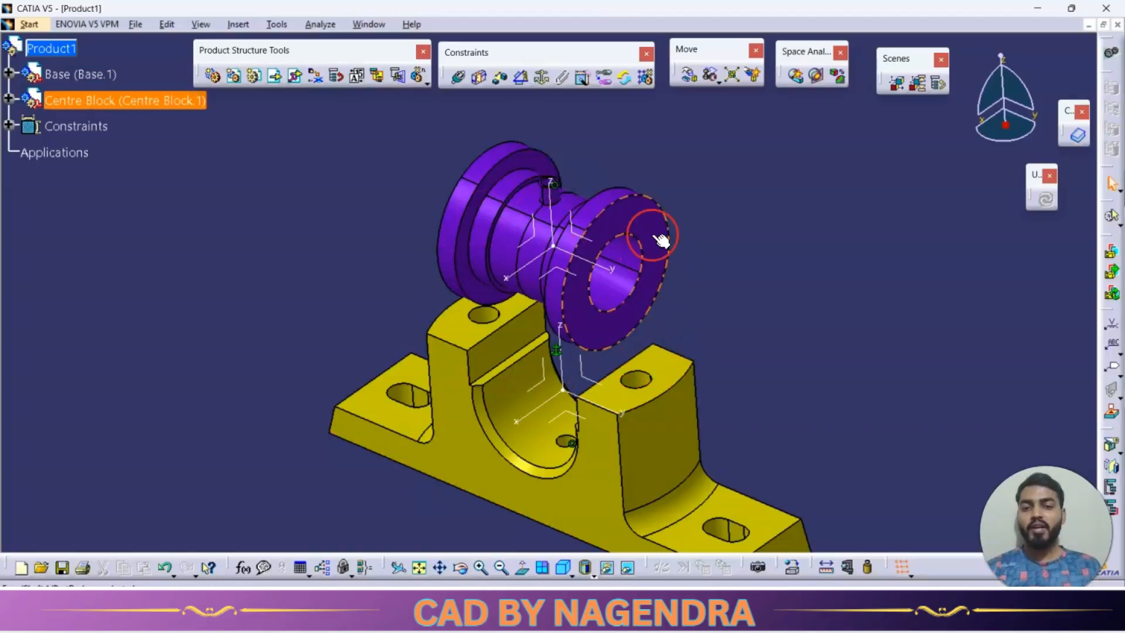
click(695, 81)
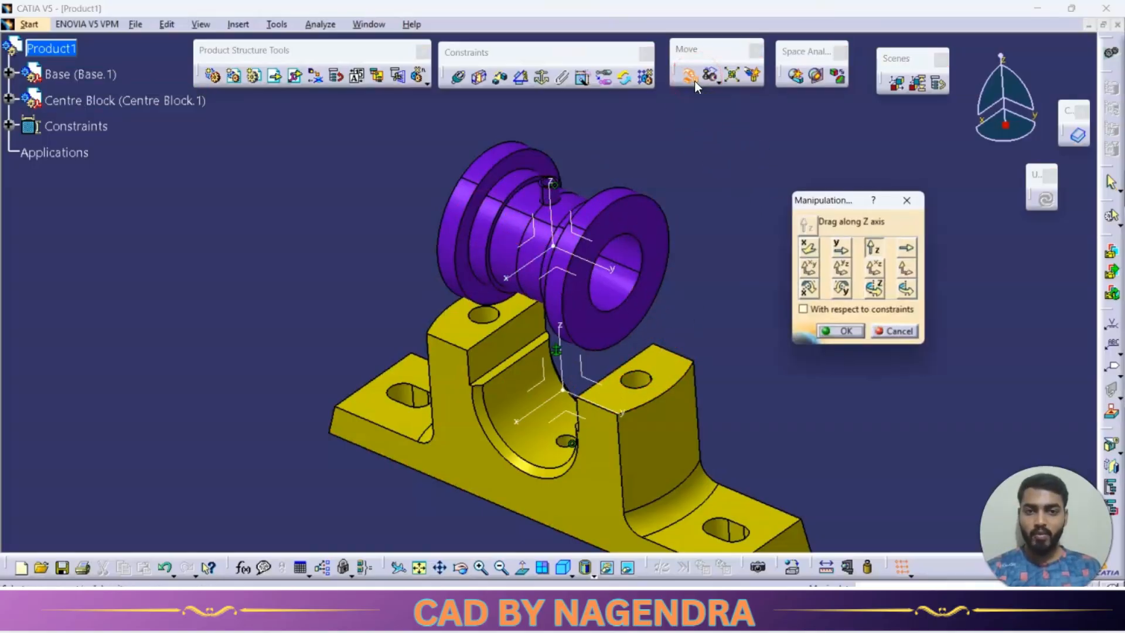
click(905, 290)
click(880, 289)
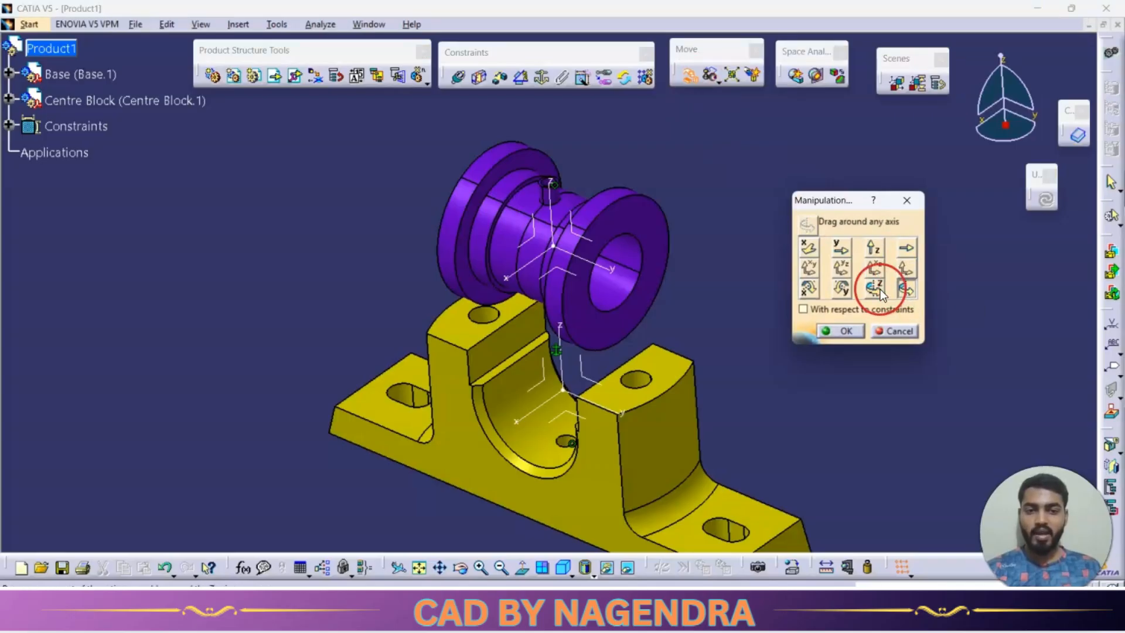
click(606, 268)
drag(606, 266, 573, 394)
click(829, 332)
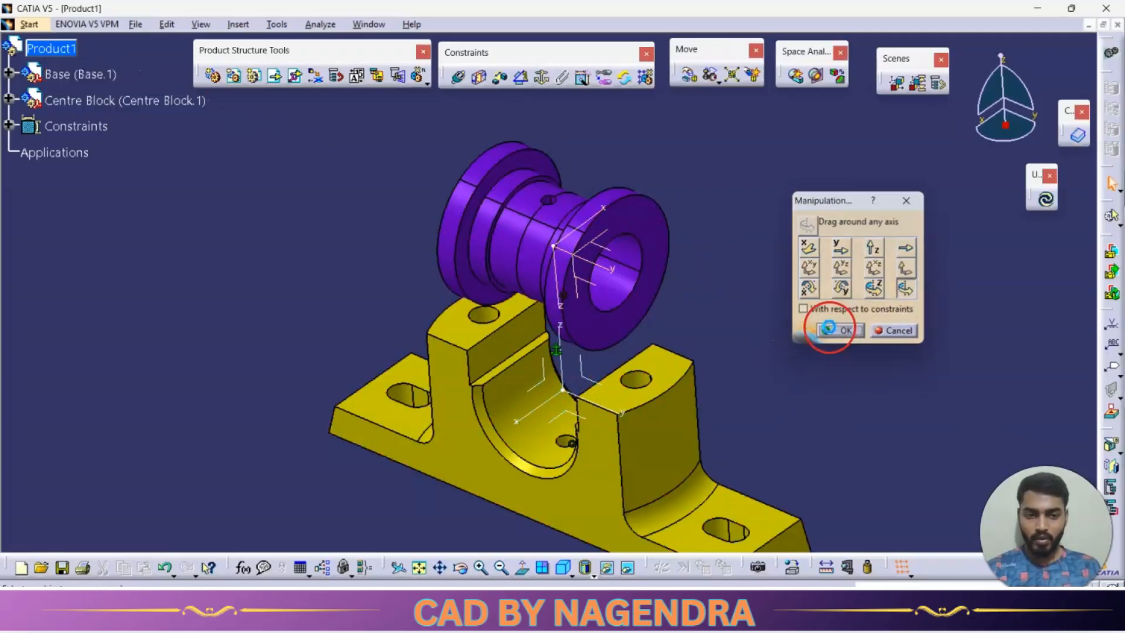
click(1033, 203)
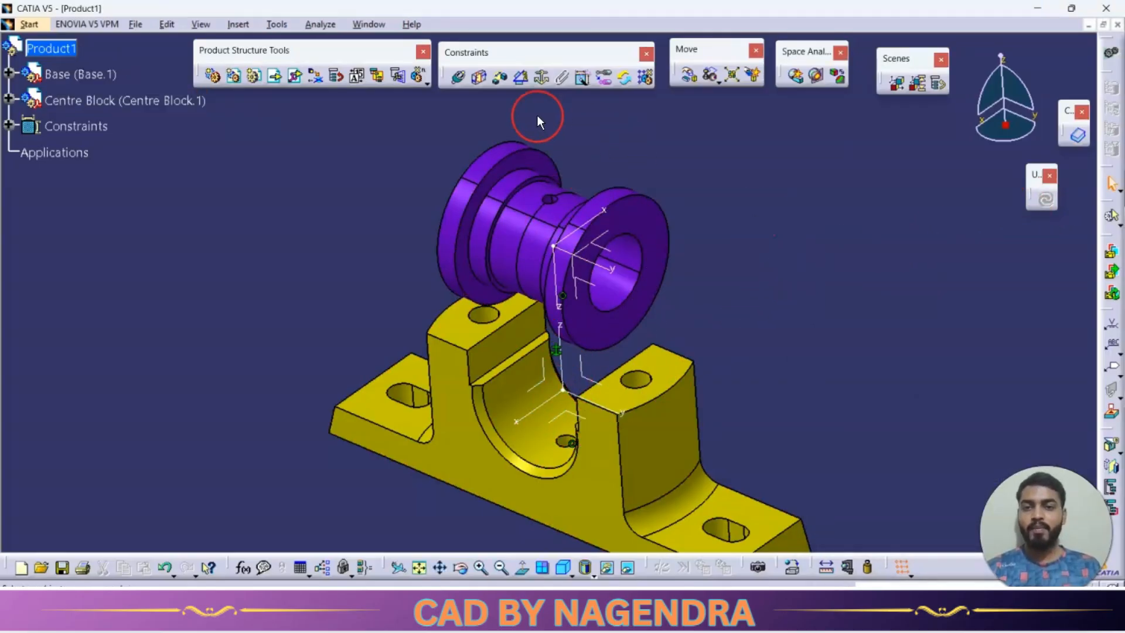
Make the centre block's bore axis coincident with the axis of the base's semicircular cradle, and update the assembly.
click(459, 83)
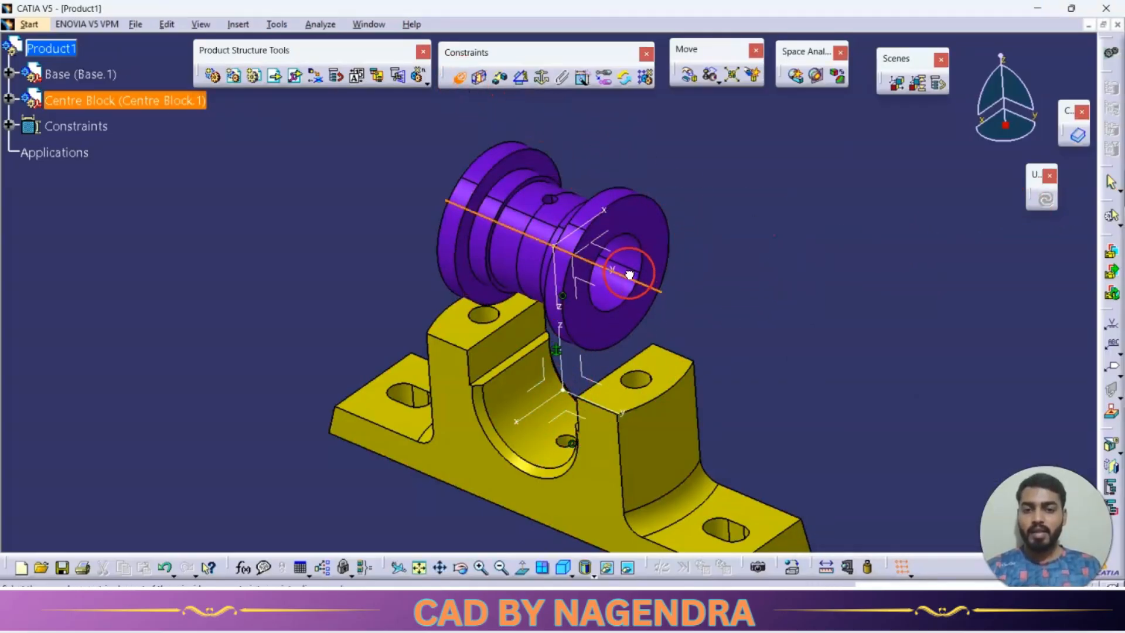
middle_drag(786, 387, 791, 287)
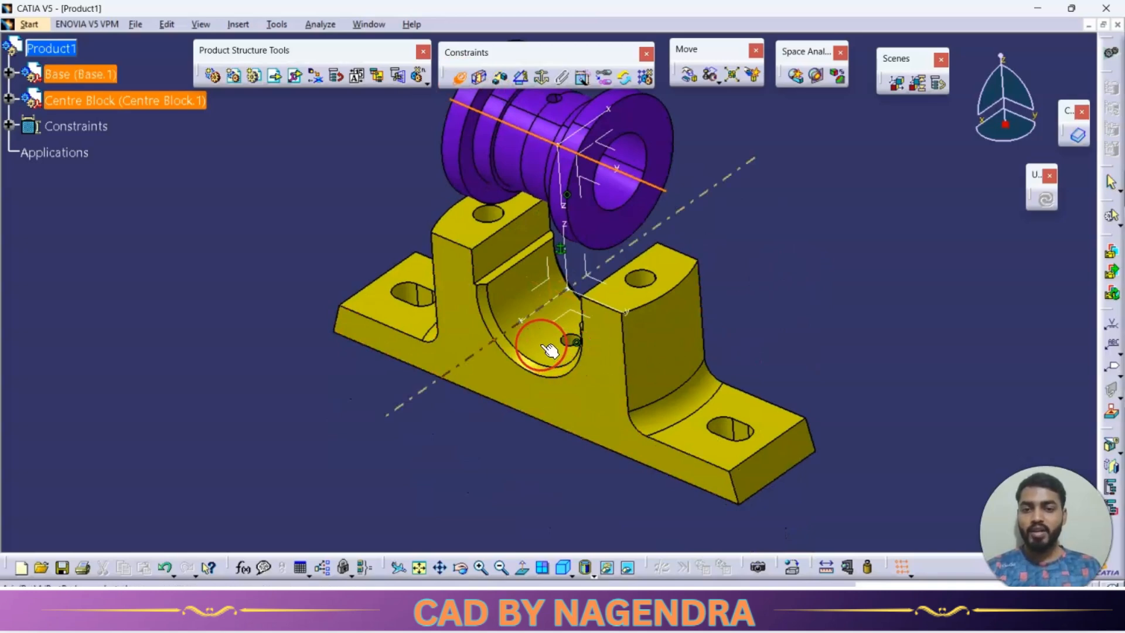
click(550, 350)
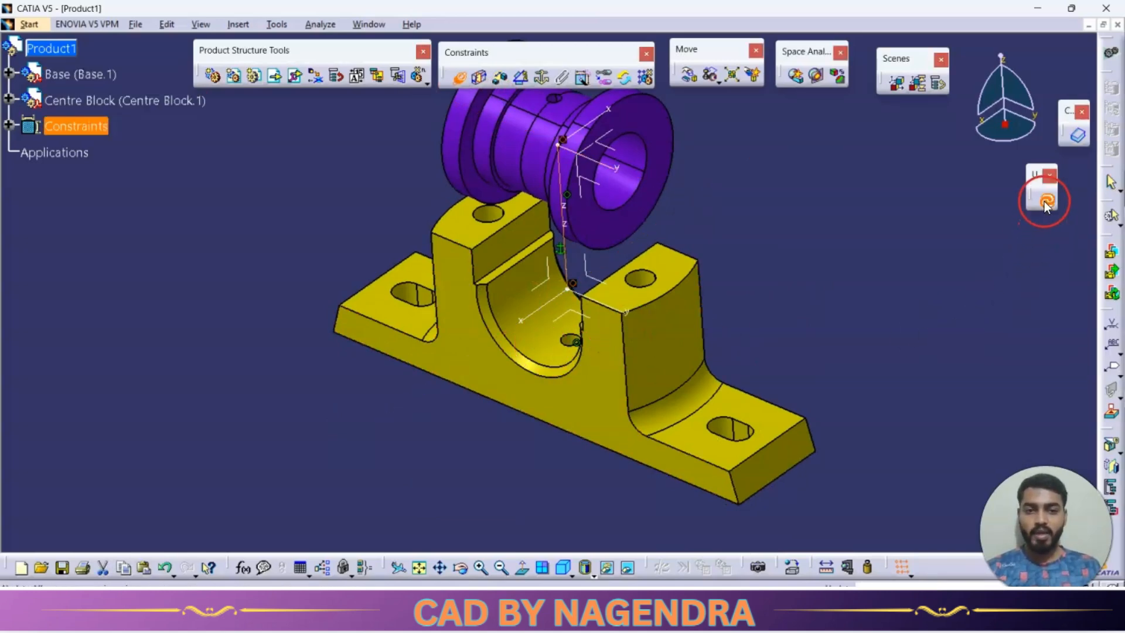
click(1046, 201)
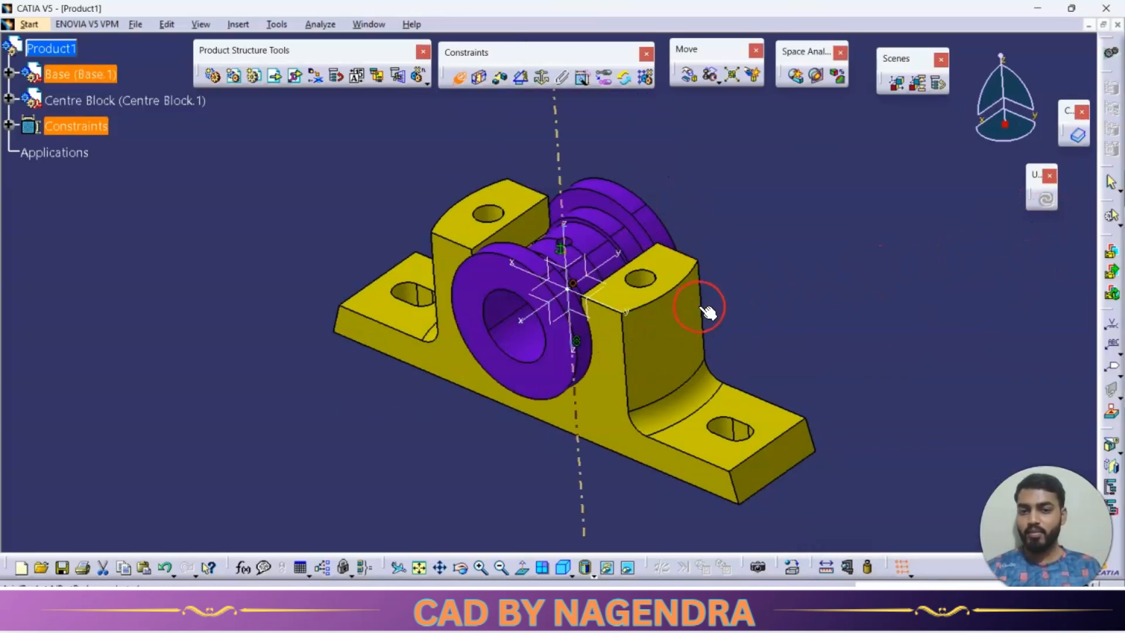
middle_drag(771, 308, 505, 172)
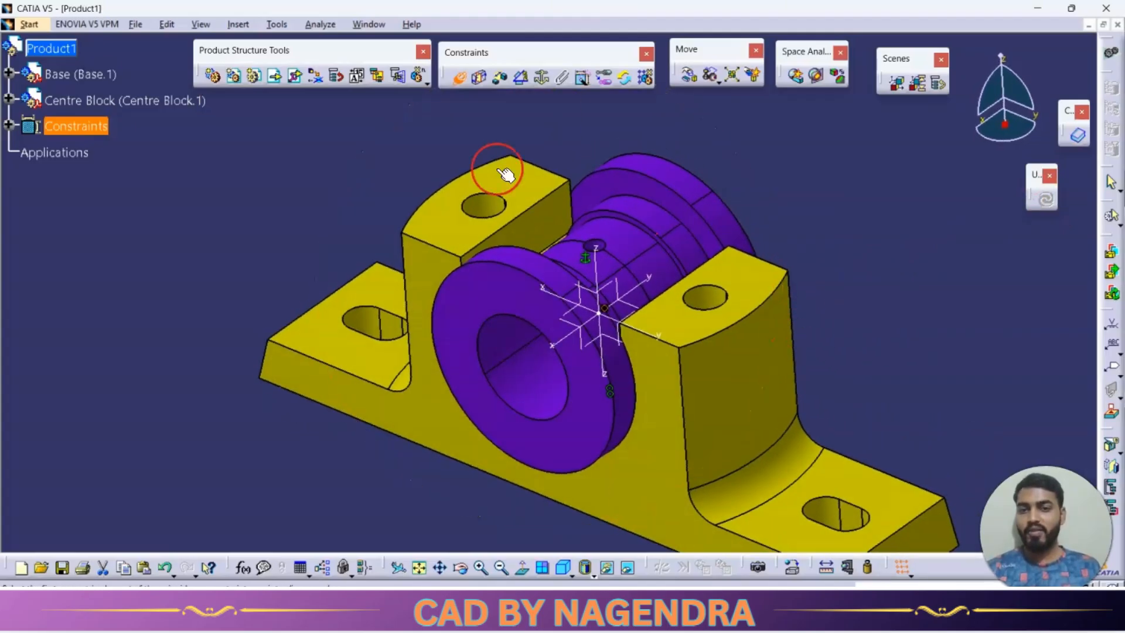
click(427, 117)
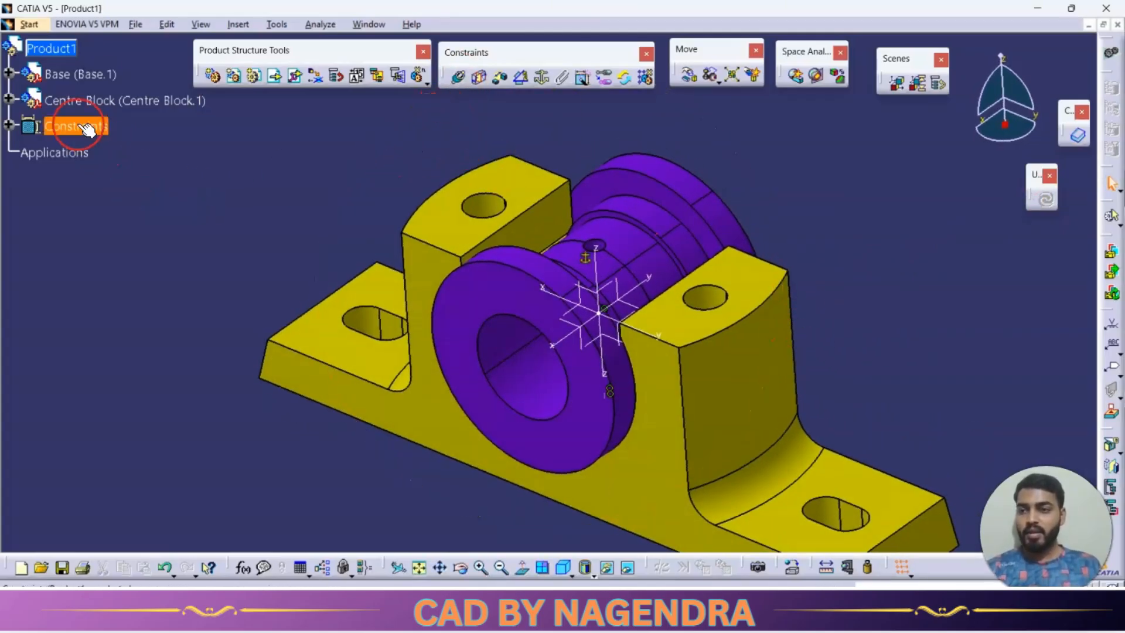
Check the remaining degrees of freedom of the Centre Block component.
right_click(71, 100)
mouse_move(135, 297)
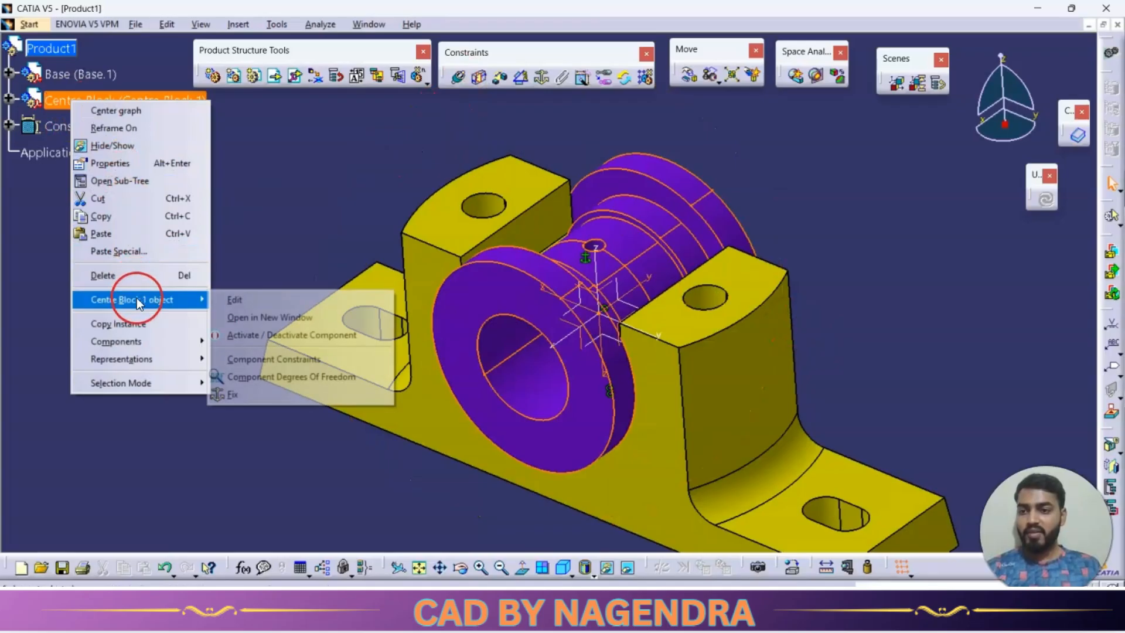
click(291, 376)
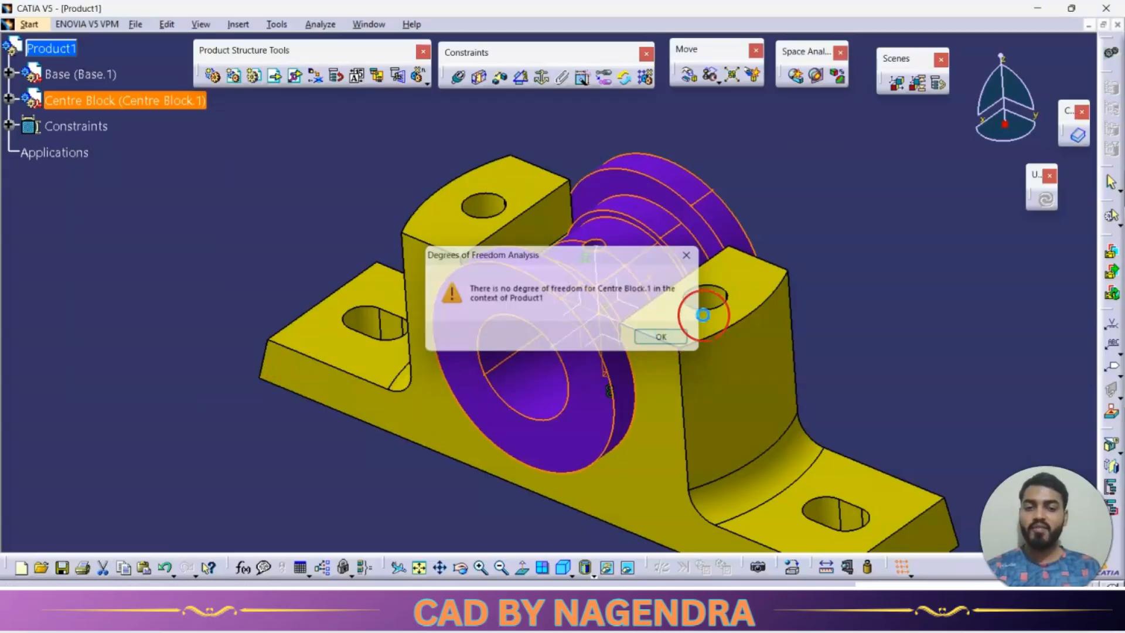
click(655, 335)
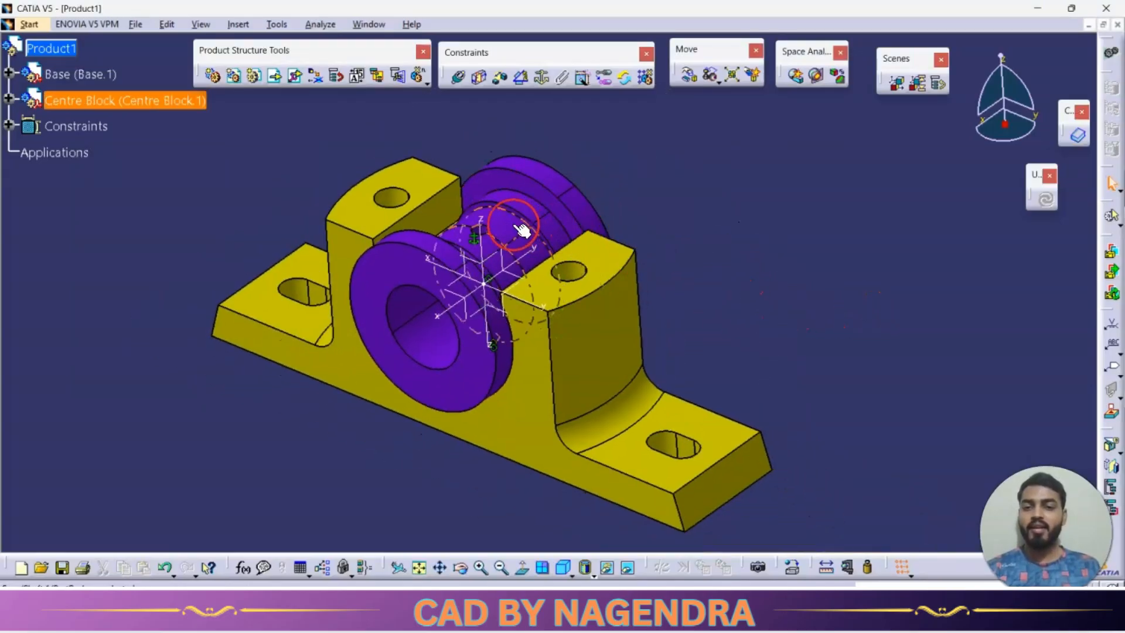
ctrl+middle_drag(742, 235, 743, 264)
Insert the existing Upper block part with positioning and move it clear above the base and centre block.
key(alt+Tab)
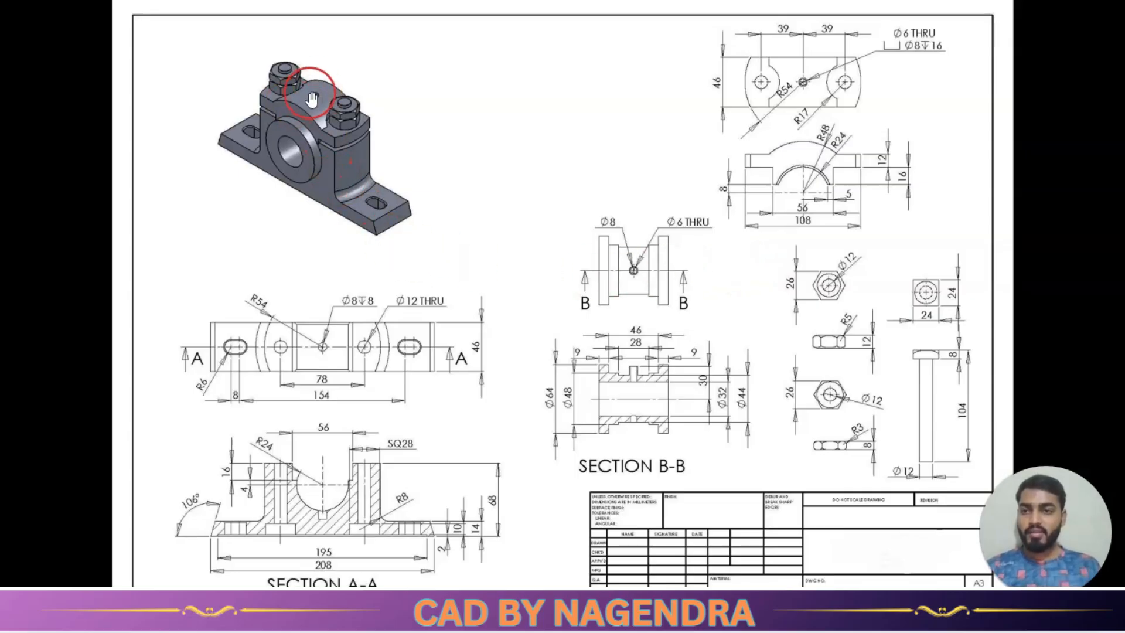
key(alt+Tab)
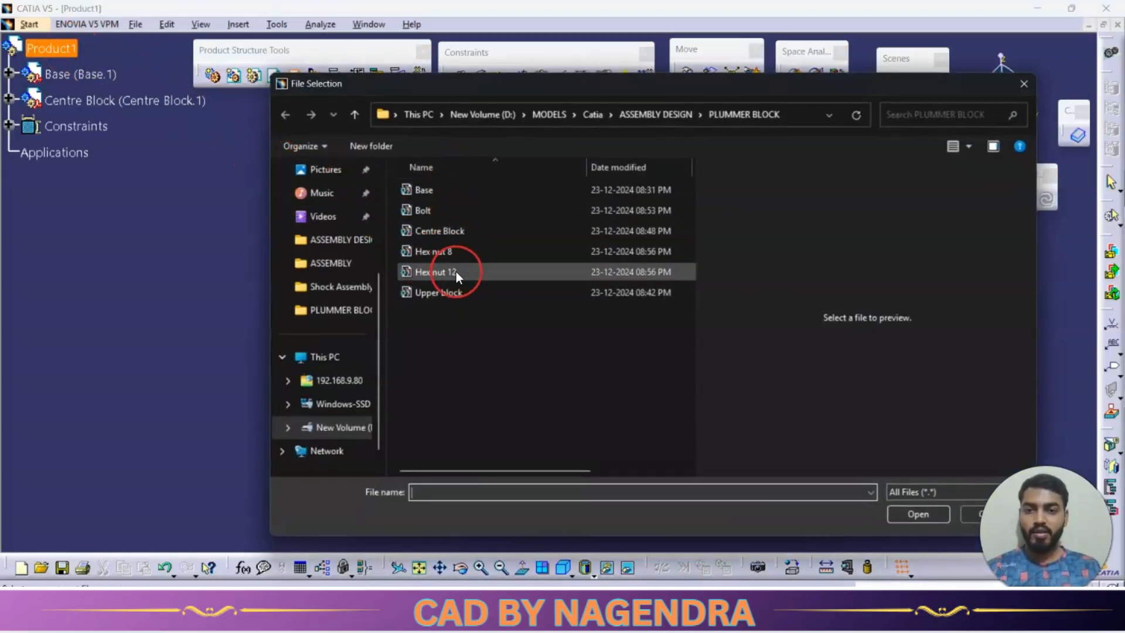
click(492, 294)
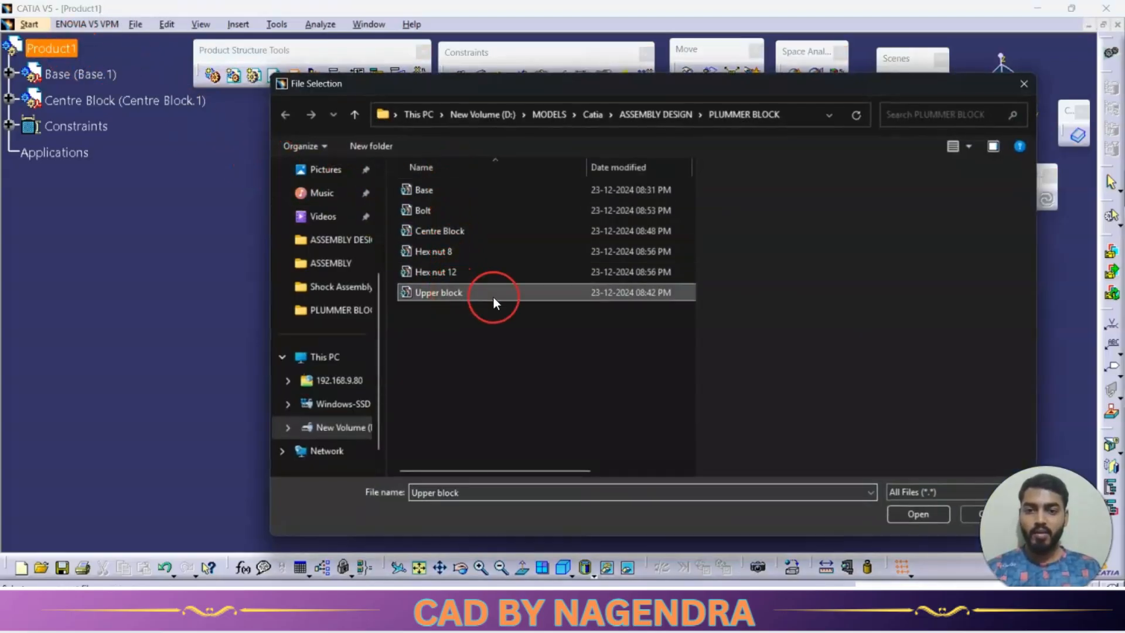
click(918, 516)
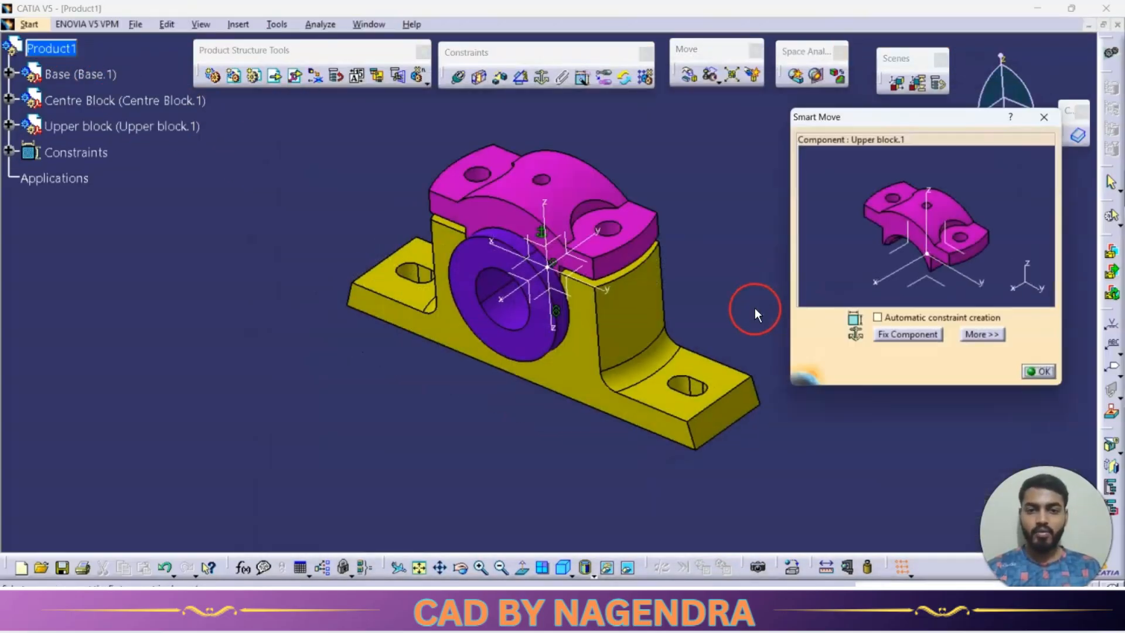
drag(923, 220, 953, 164)
click(1039, 371)
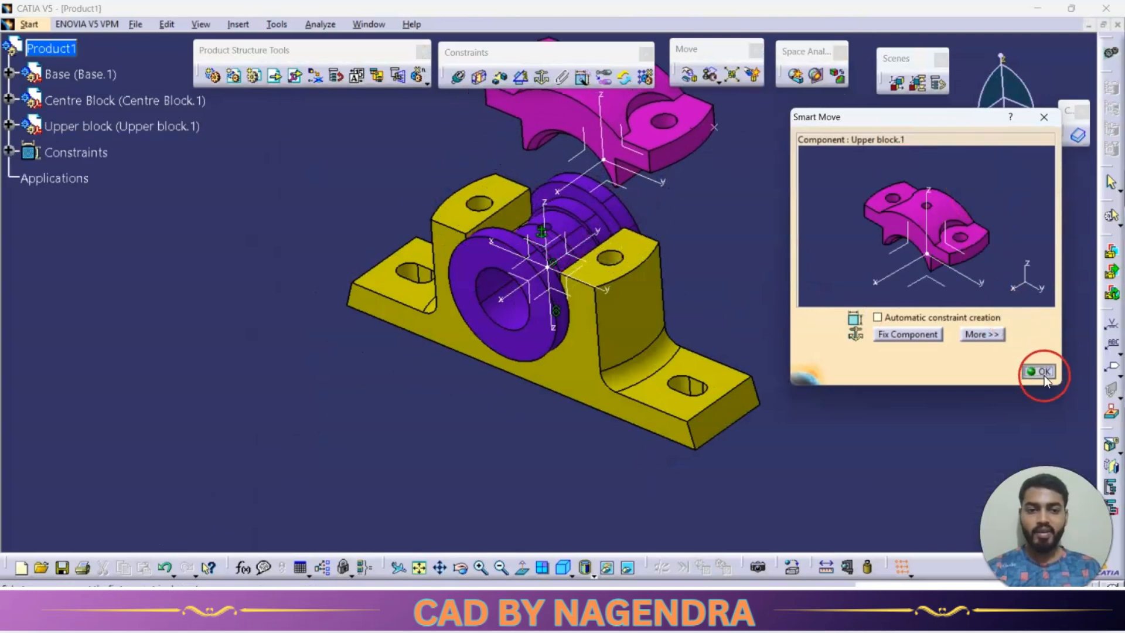
Make the axes of the upper block's two bolt holes coincident with the base's matching hole axes, and update the assembly.
middle_drag(725, 230, 709, 322)
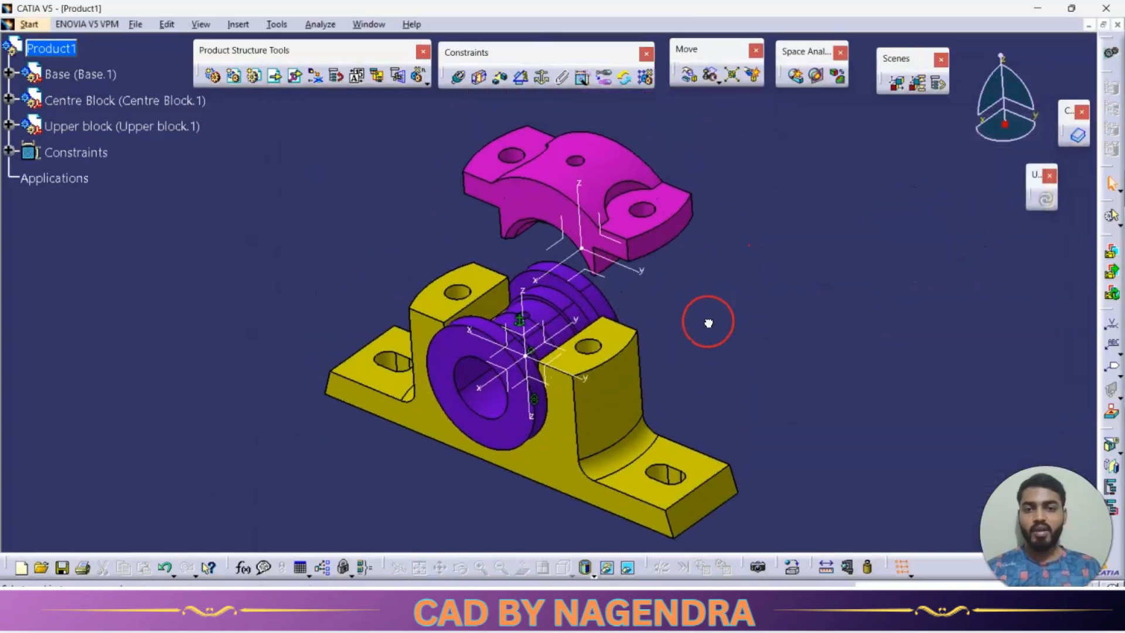
click(454, 79)
middle_drag(751, 260, 704, 258)
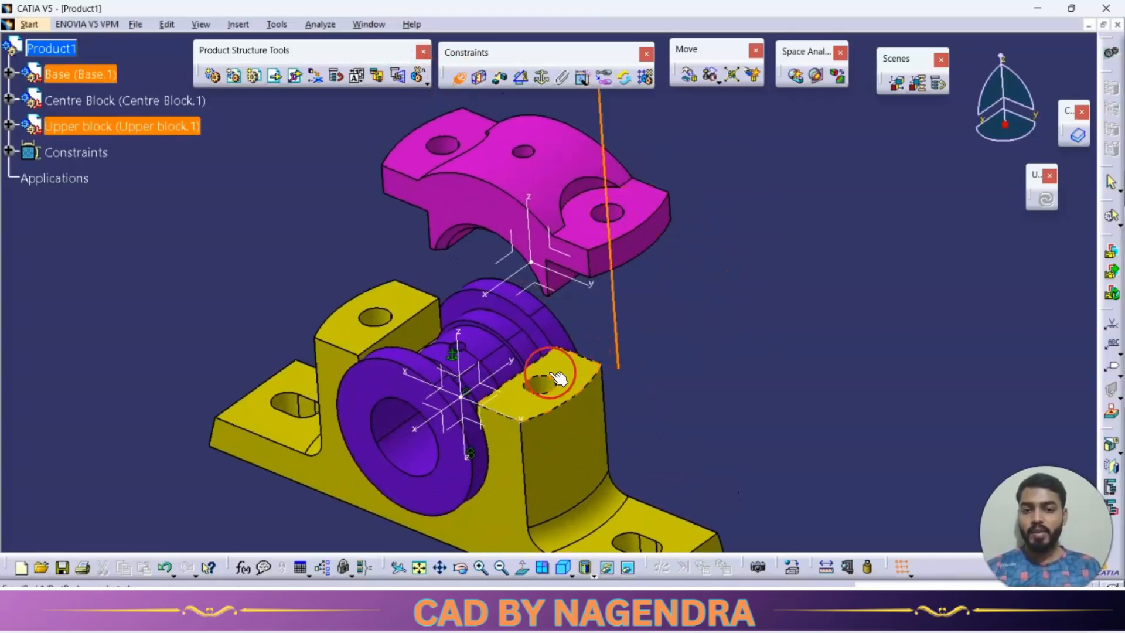
click(537, 384)
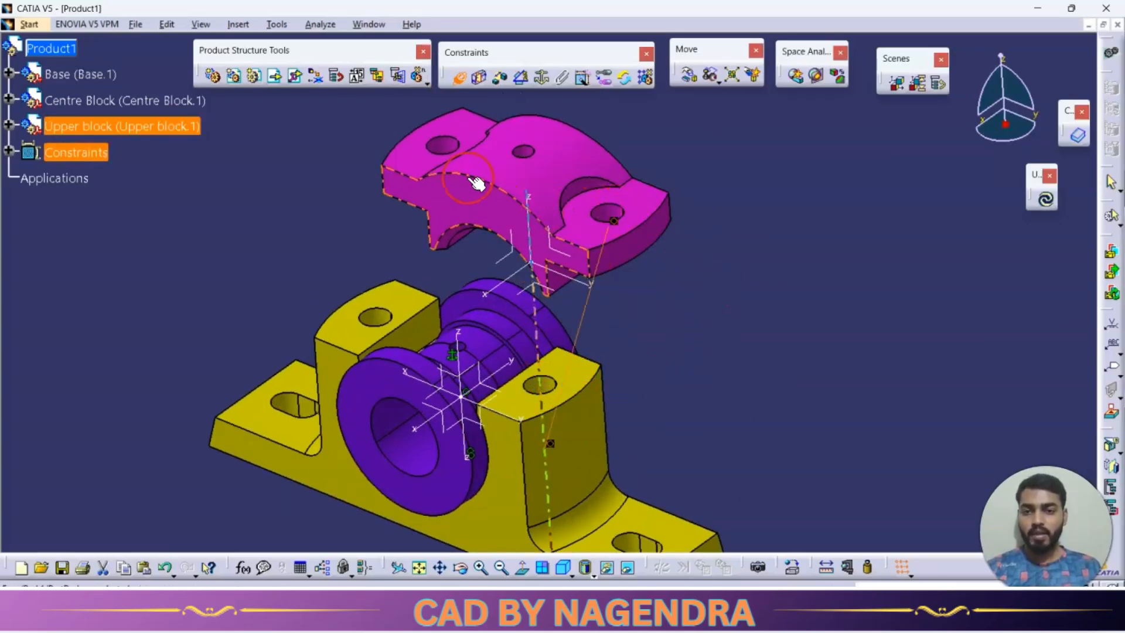
click(383, 319)
click(723, 371)
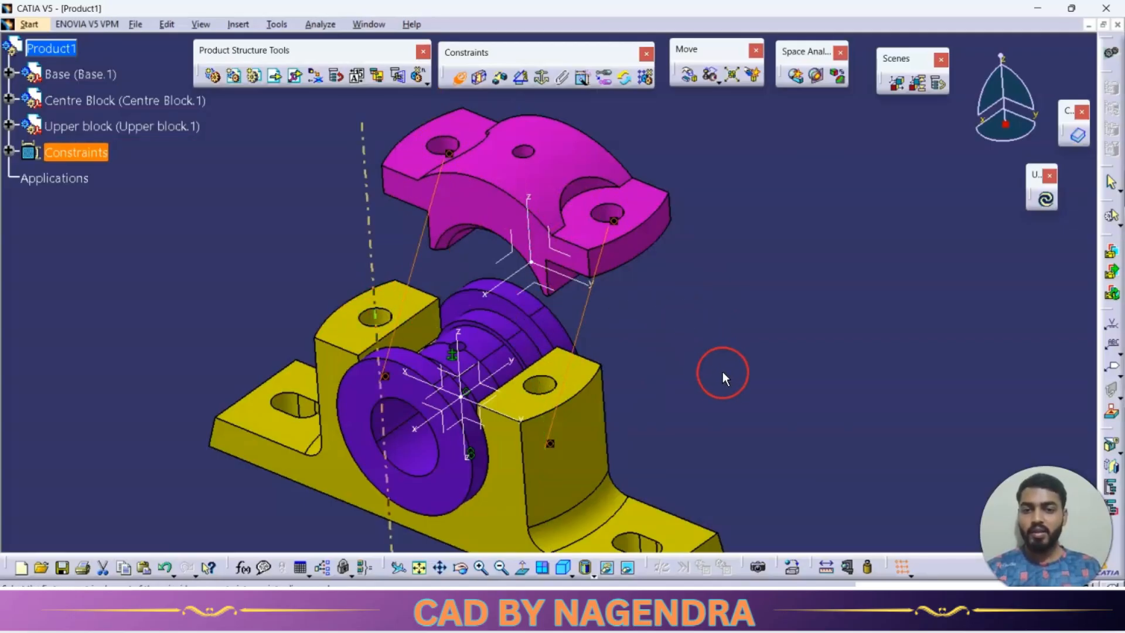
middle_drag(524, 300, 603, 238)
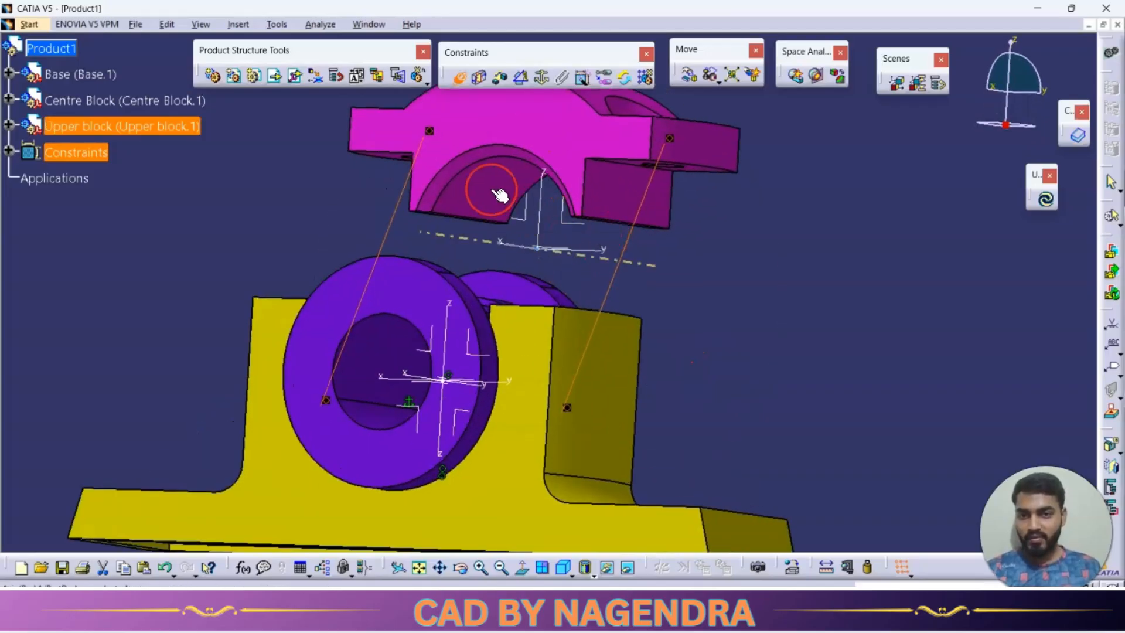
middle_drag(465, 121, 465, 154)
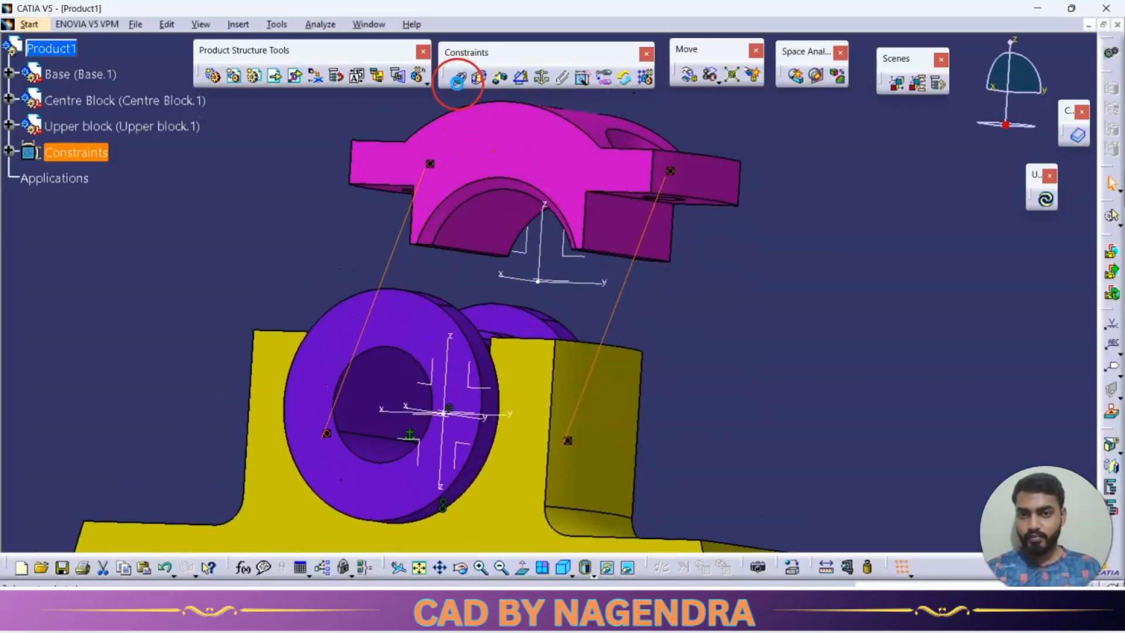
click(1048, 202)
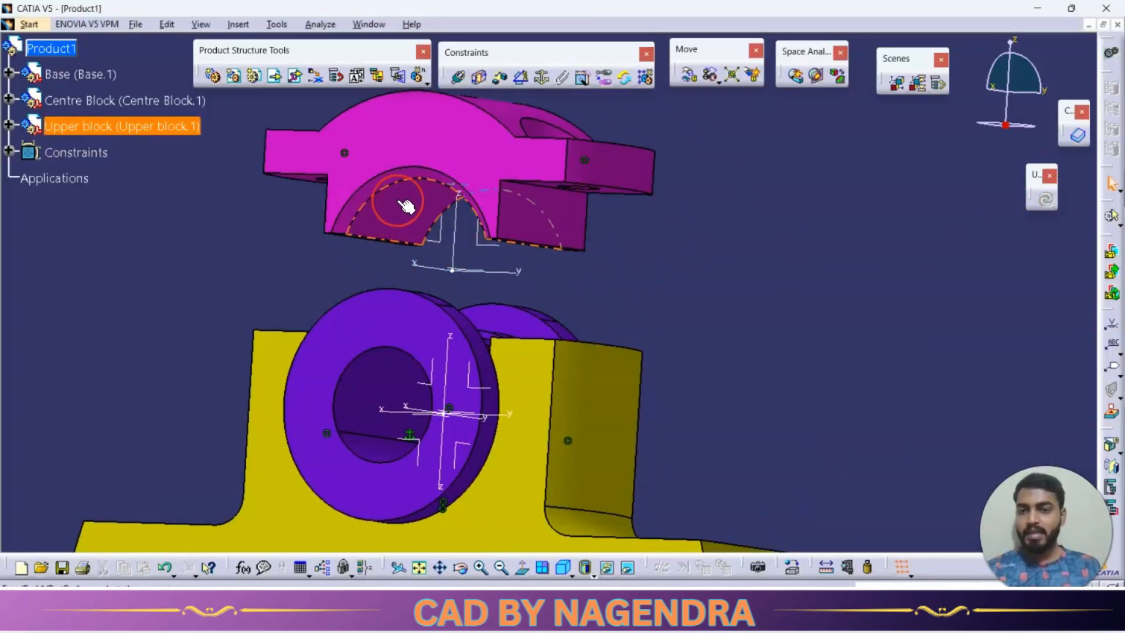
Add an internal line contact between the upper block's arched inner face and the centre block's middle cylindrical face, and update the assembly.
middle_drag(399, 199, 394, 297)
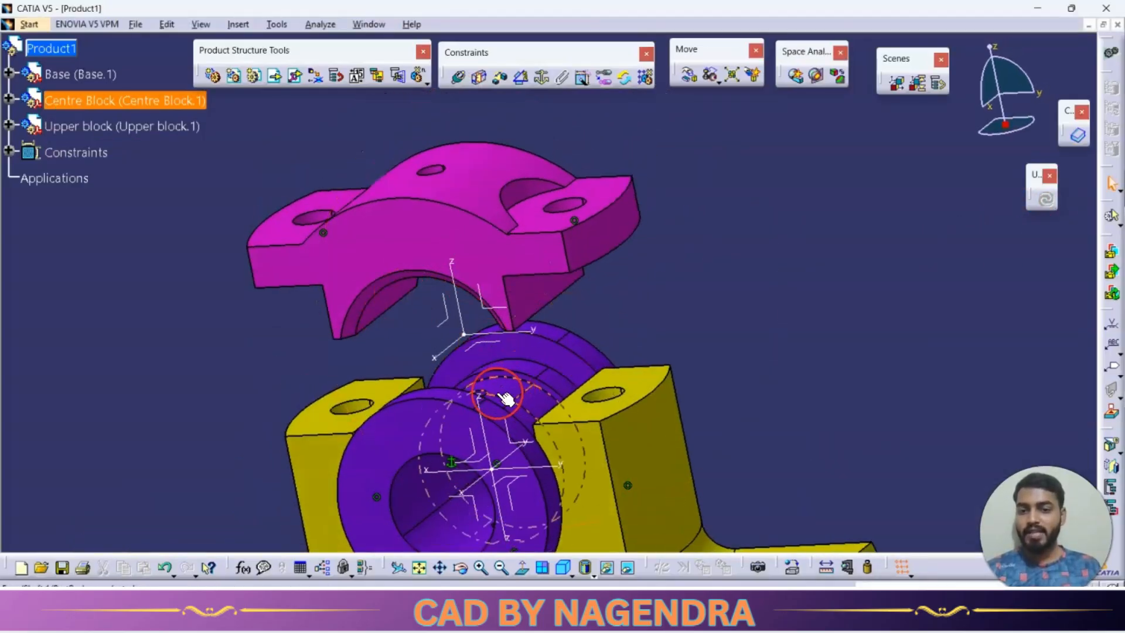
middle_drag(427, 289, 436, 205)
click(483, 80)
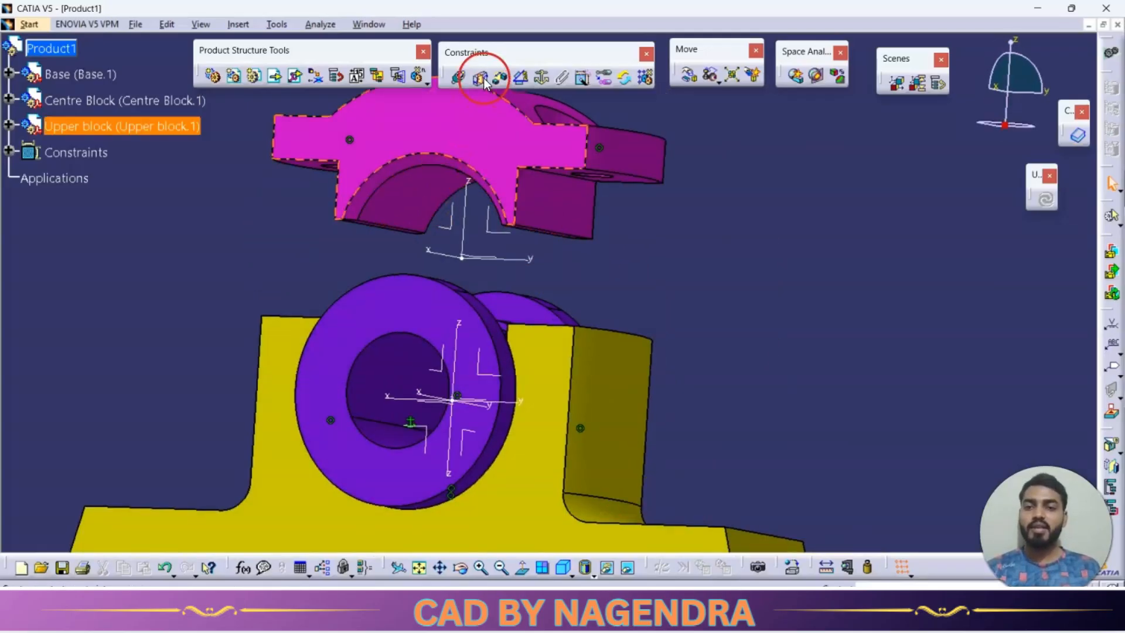
click(415, 205)
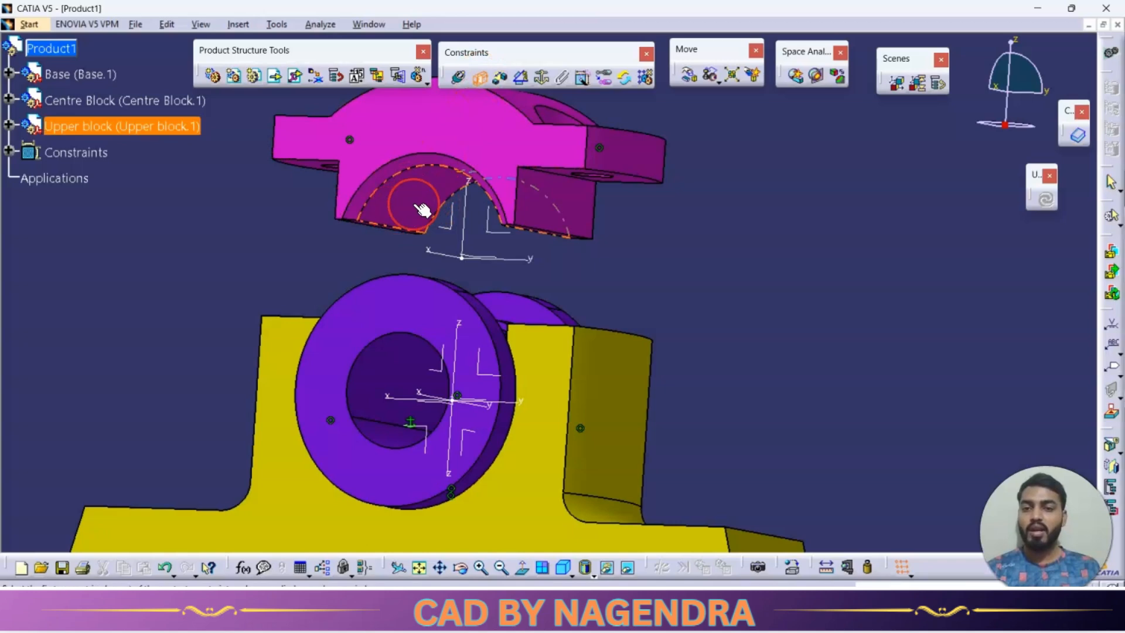
middle_drag(451, 241, 447, 302)
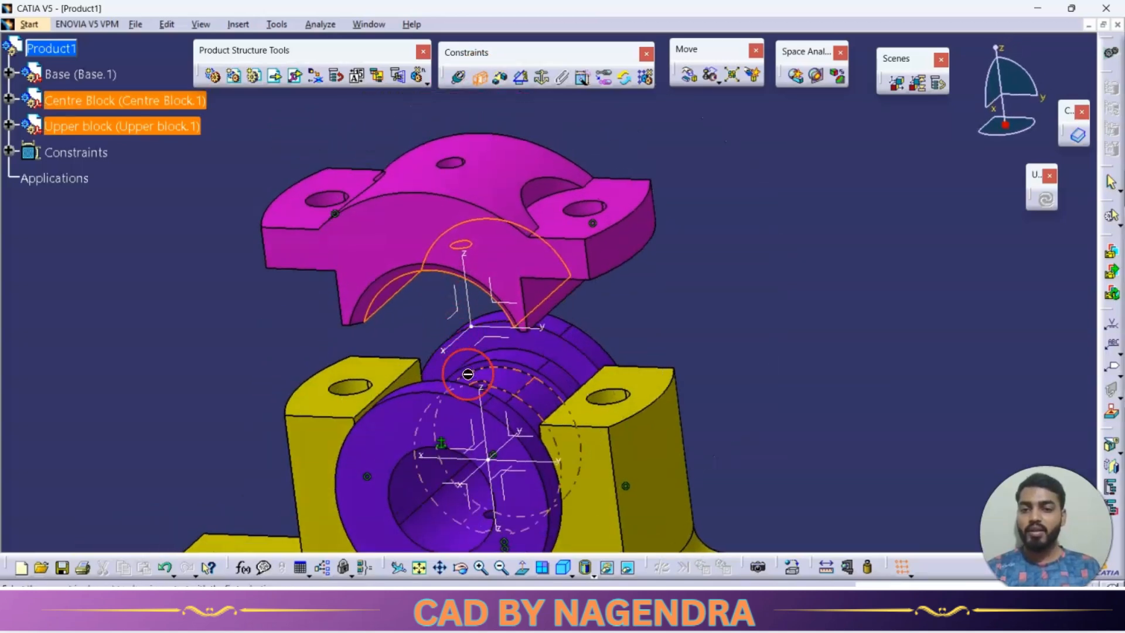
click(510, 378)
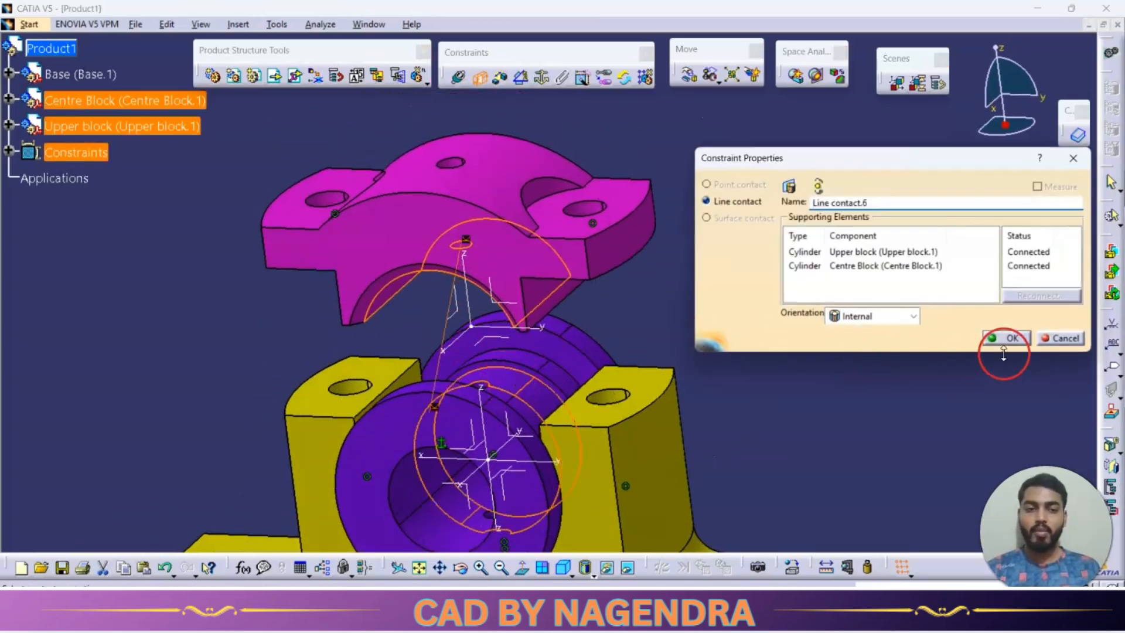
click(1003, 338)
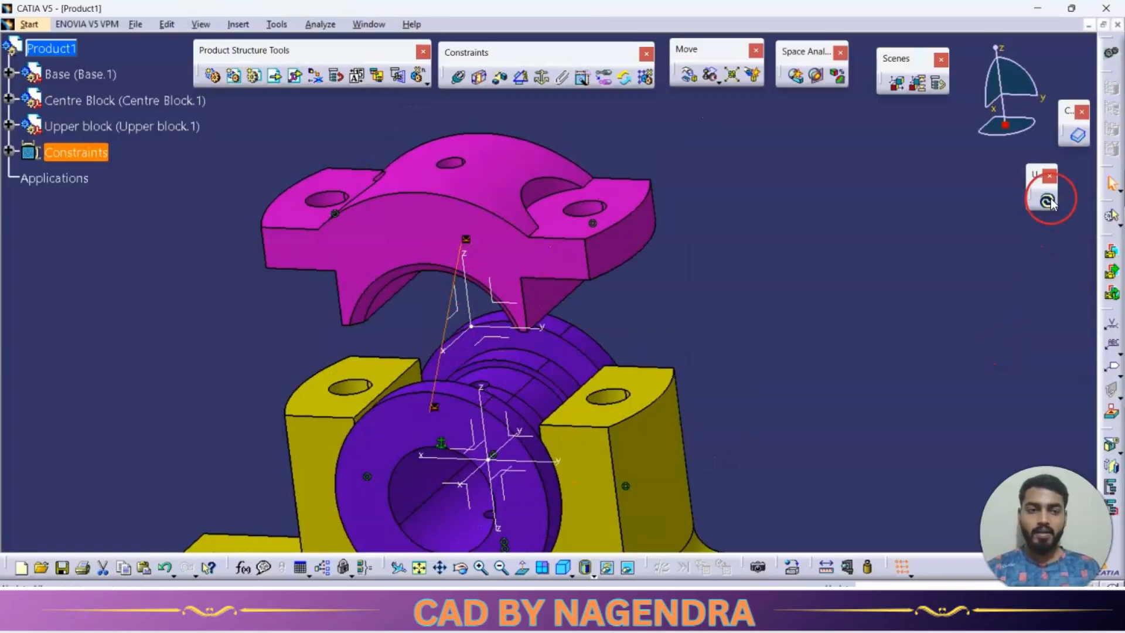
click(743, 311)
mouse_move(743, 311)
middle_down()
mouse_move(705, 264)
mouse_move(566, 258)
mouse_move(749, 231)
mouse_move(866, 238)
mouse_move(721, 293)
mouse_move(681, 320)
mouse_move(699, 340)
middle_up()
key(alt+Tab)
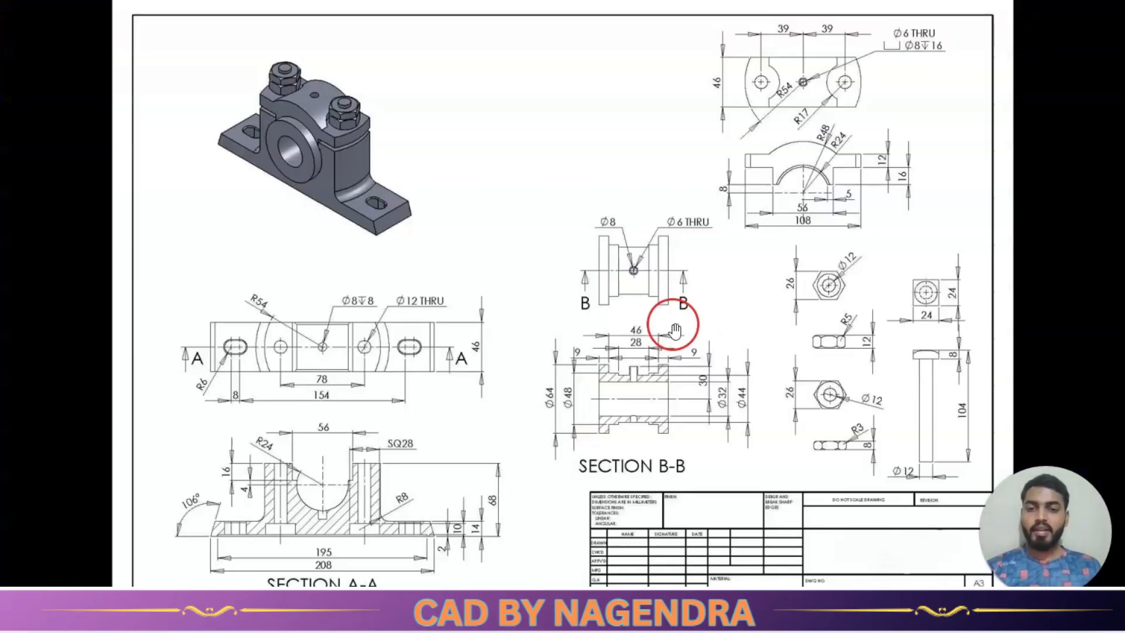
key(alt+Tab)
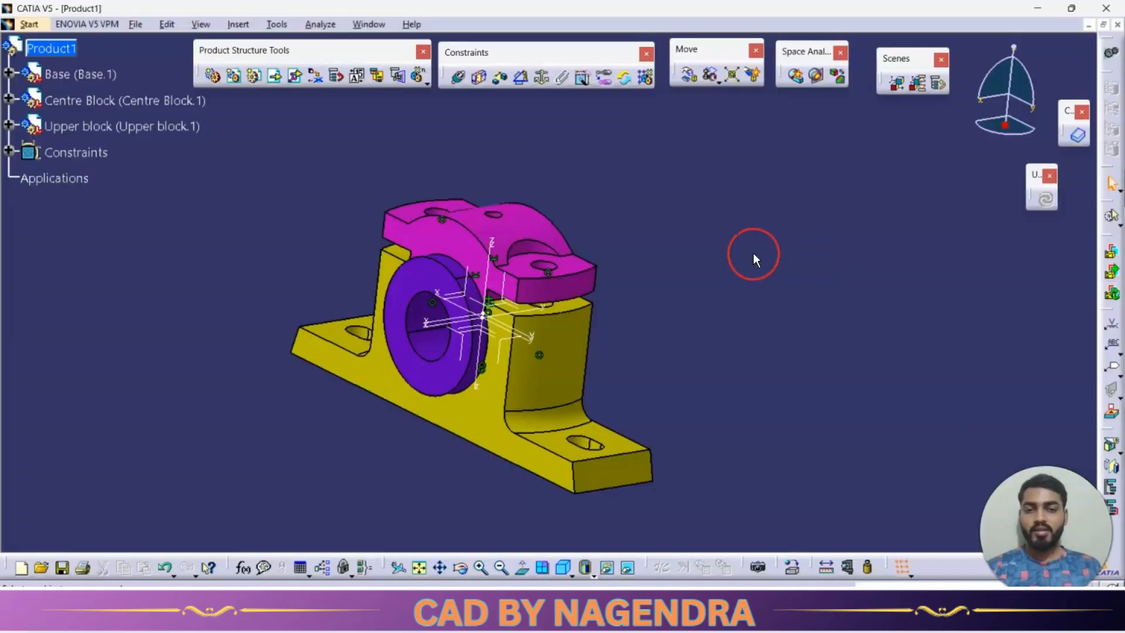
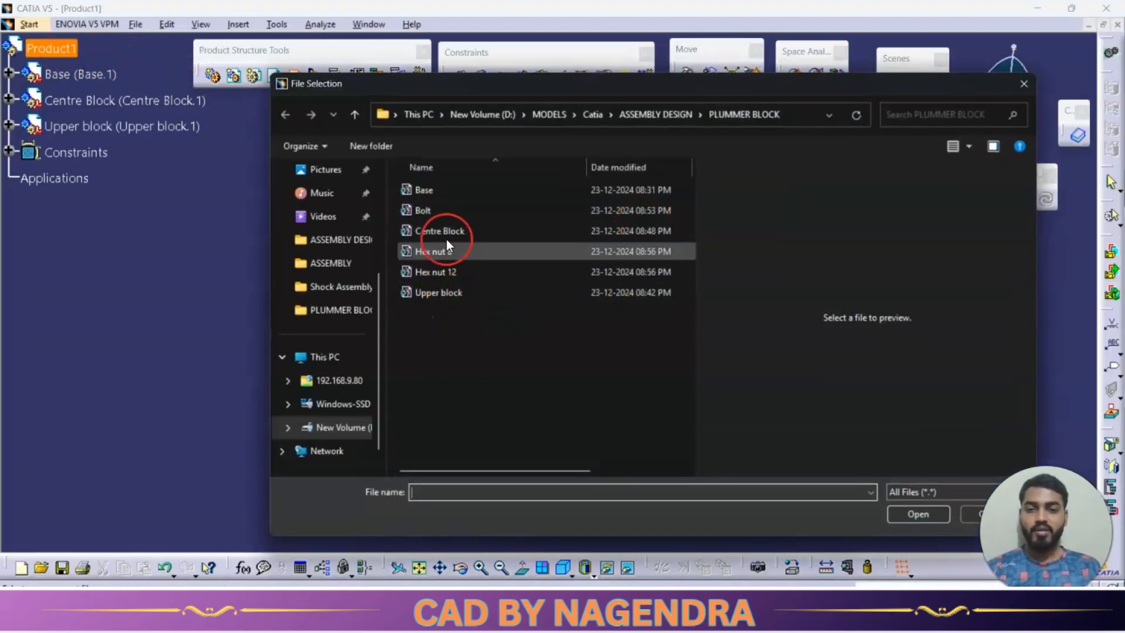
Insert the existing Bolt part with positioning and move it clear of the assembled blocks.
click(441, 209)
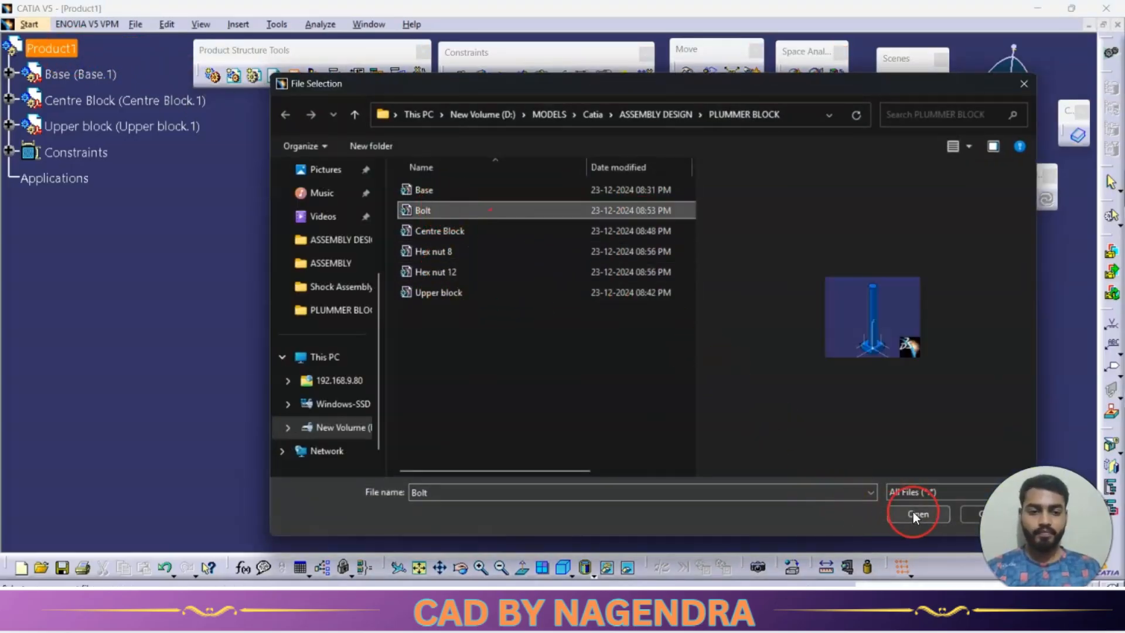
click(915, 514)
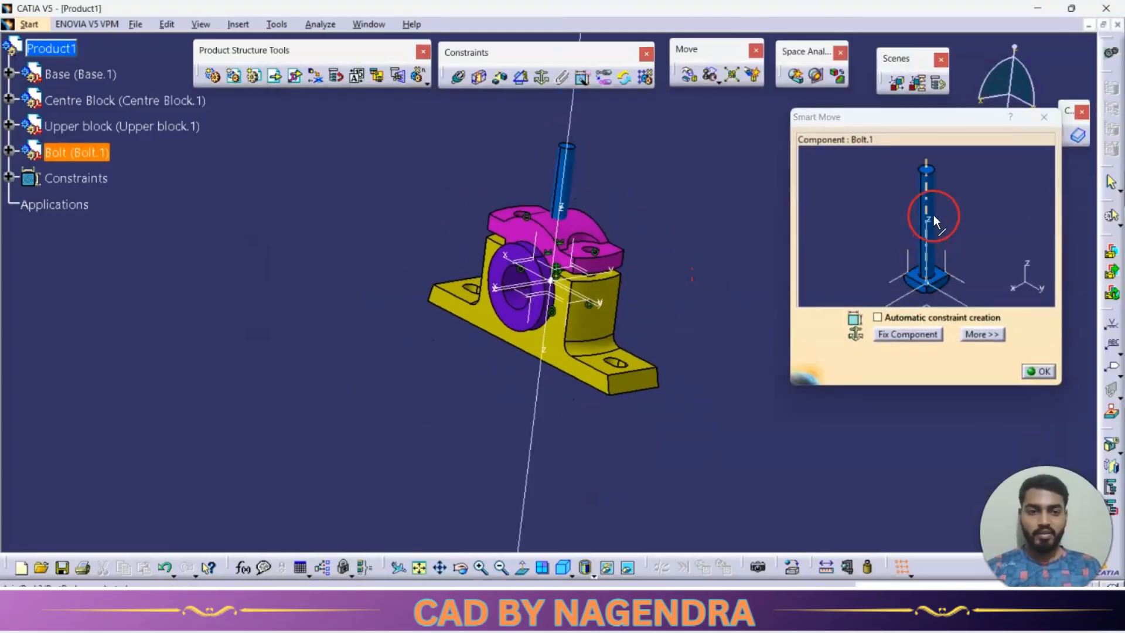
drag(934, 216, 907, 367)
click(1045, 371)
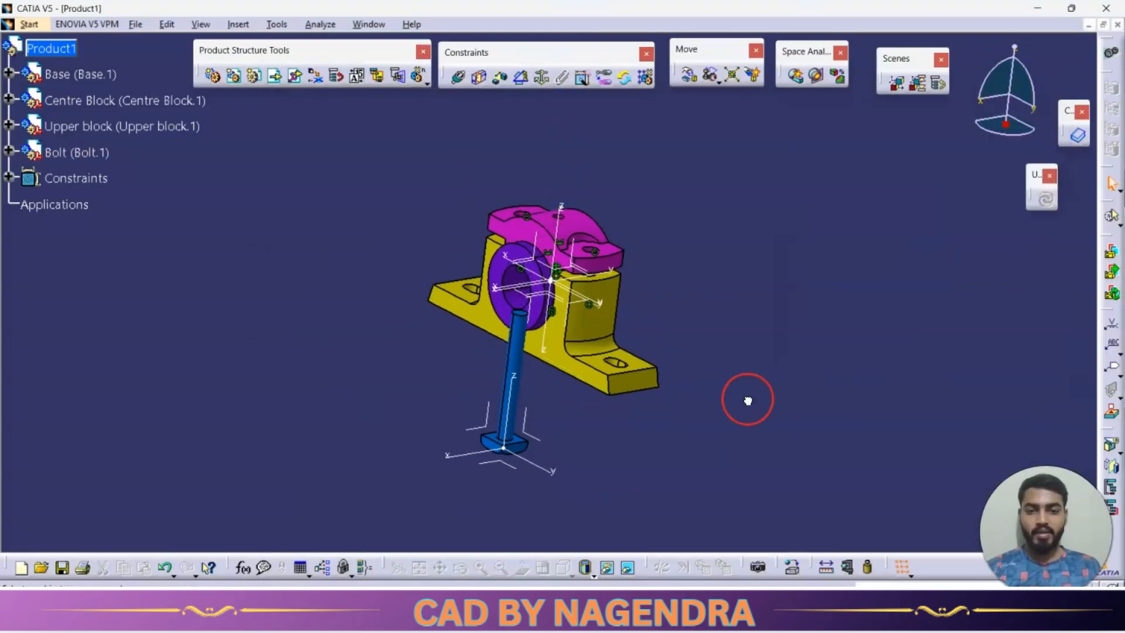
Make the bolt's shank axis coincident with the axis of one of the base's bolt holes, and update the assembly.
middle_drag(749, 401, 654, 237)
mouse_move(679, 397)
middle_down()
mouse_move(698, 416)
mouse_move(690, 276)
mouse_move(668, 346)
middle_up()
click(458, 79)
middle_drag(668, 346, 691, 235)
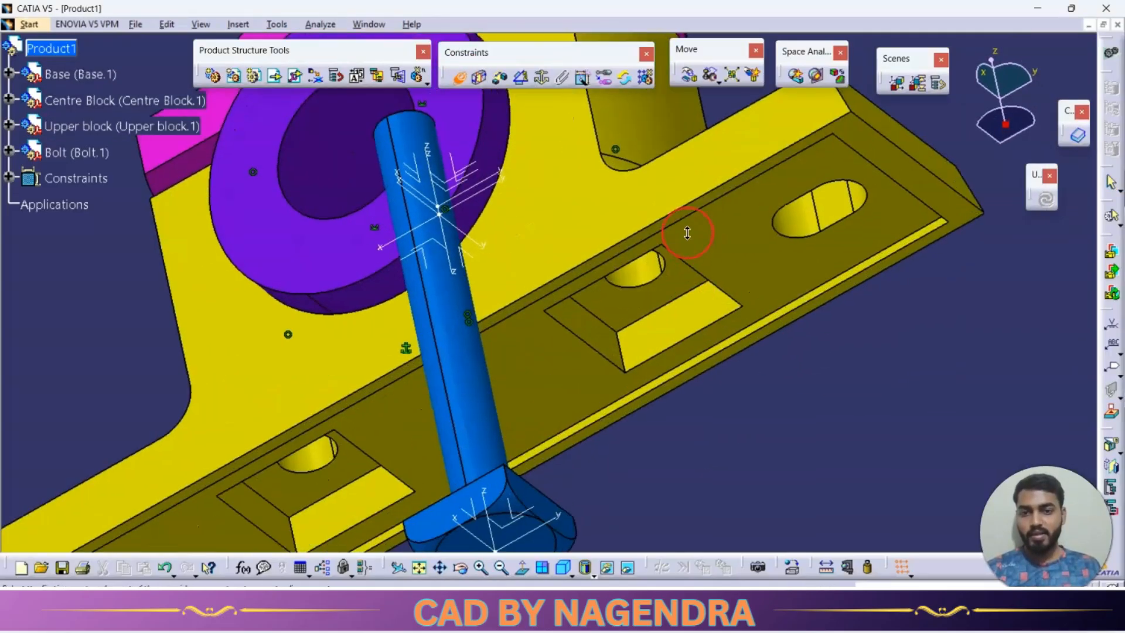
click(456, 388)
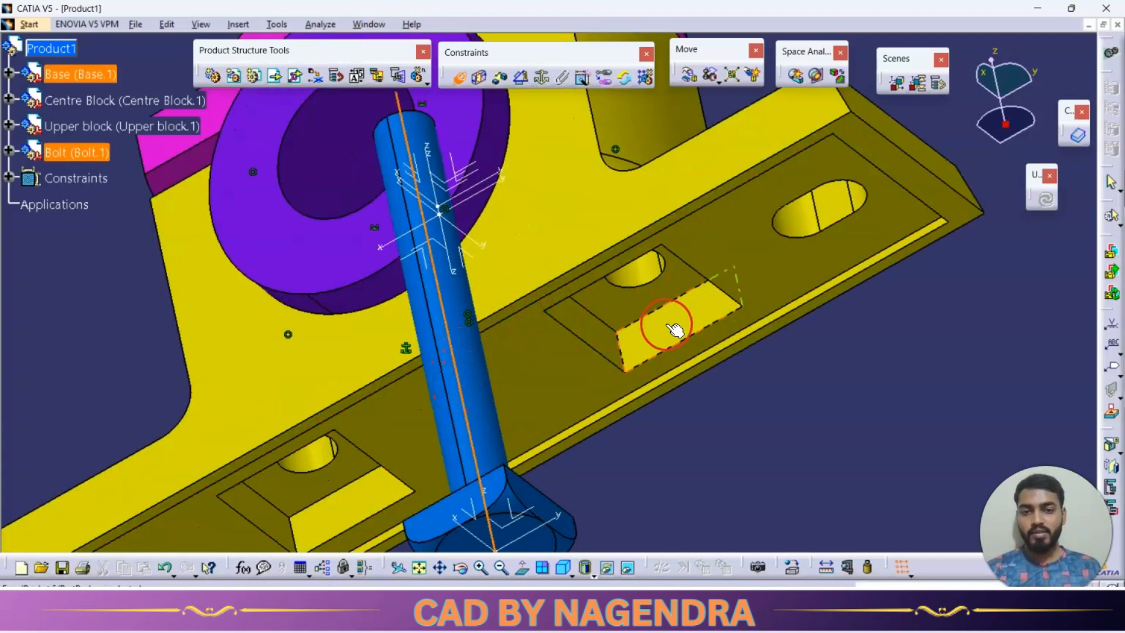
click(638, 265)
click(1044, 198)
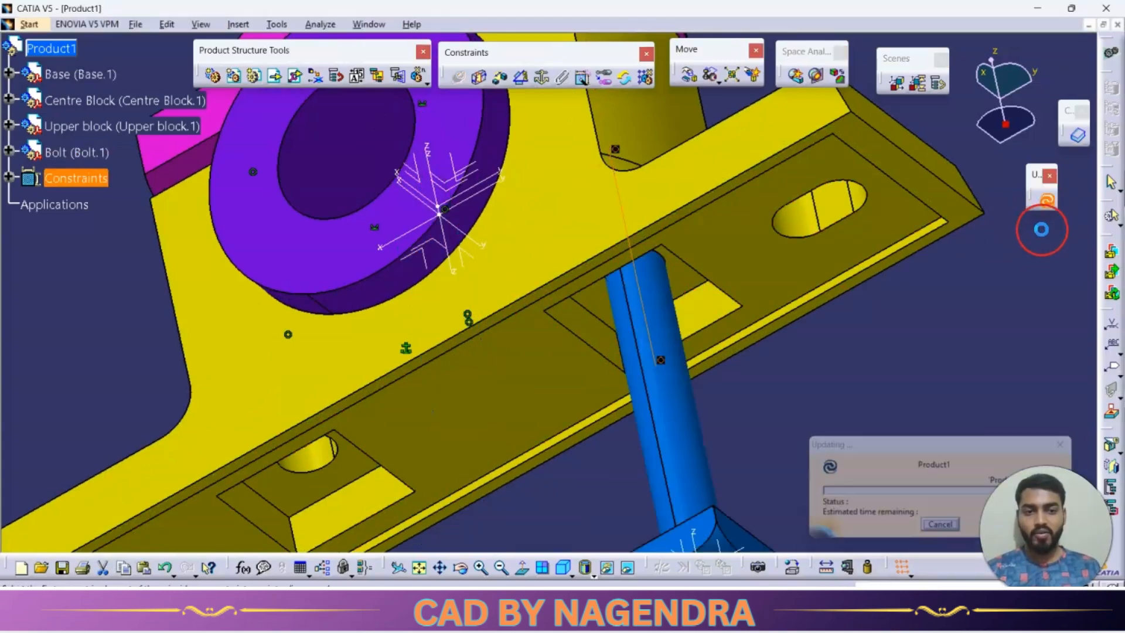
Try to make the bolt head's flat side face coincident with the side wall of the base's underside pocket, with Opposite orientation.
middle_drag(1007, 322, 575, 329)
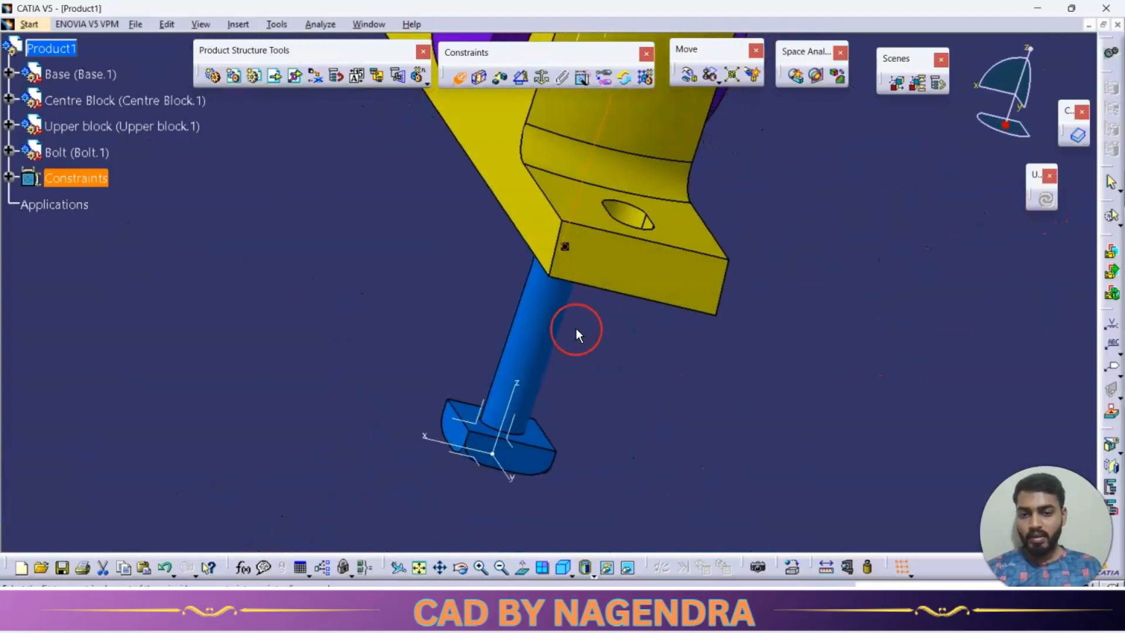
click(531, 450)
middle_drag(531, 451, 643, 177)
click(642, 177)
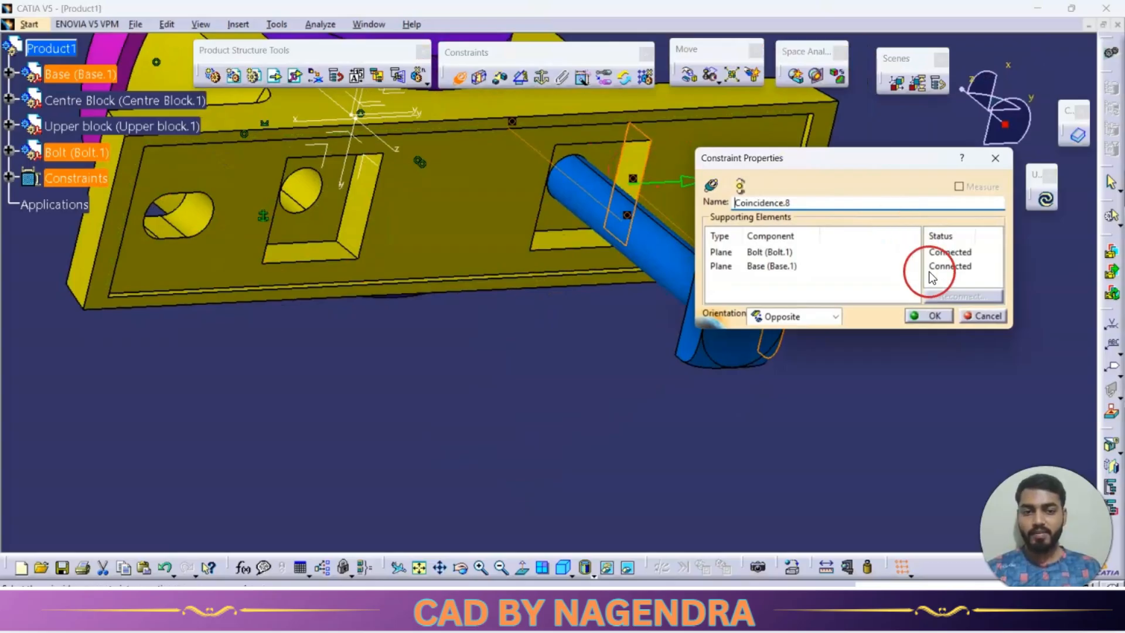
click(935, 317)
click(1045, 198)
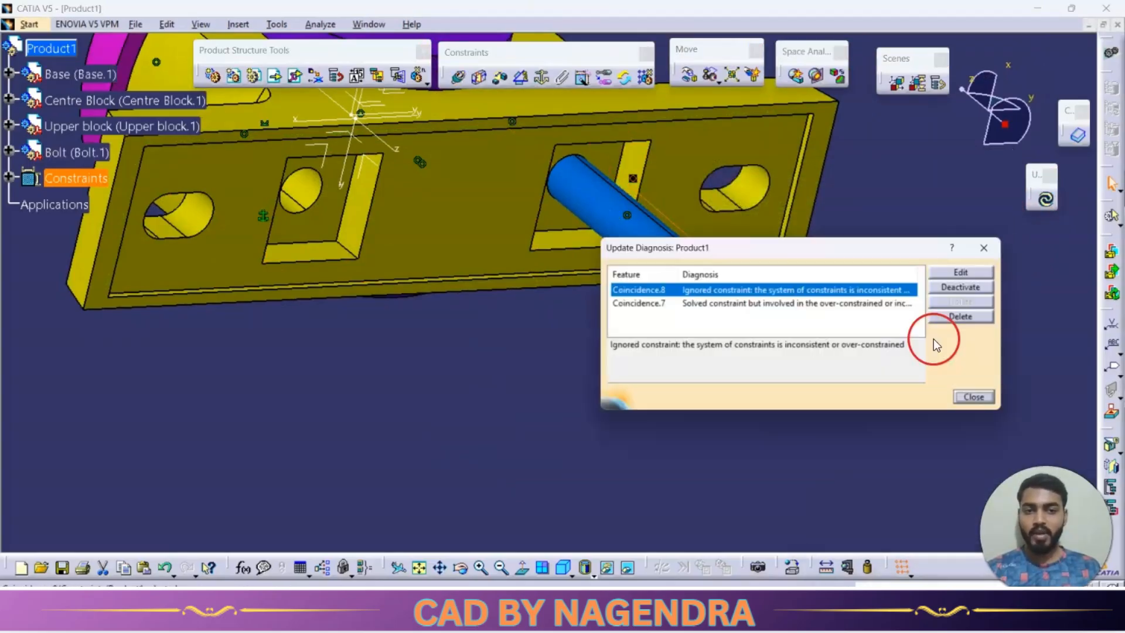
click(997, 246)
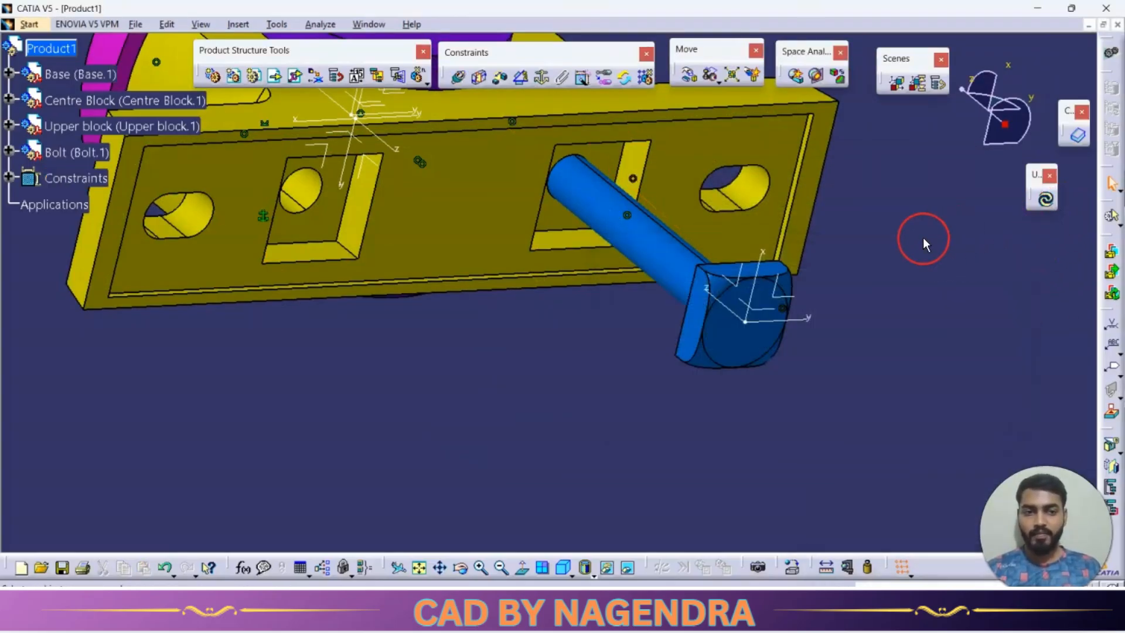
Undo the side-face coincidence on the bolt and update the assembly so only its axis coincidence applies.
middle_drag(925, 243, 904, 372)
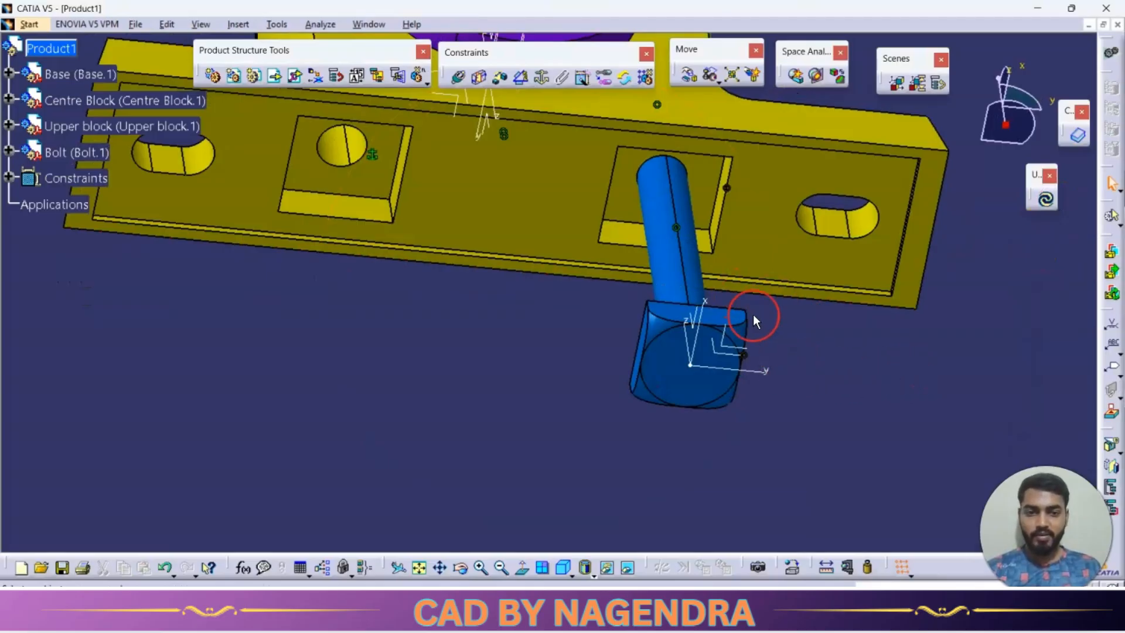
key(ctrl+z)
key(ctrl+z)
key(ctrl+z)
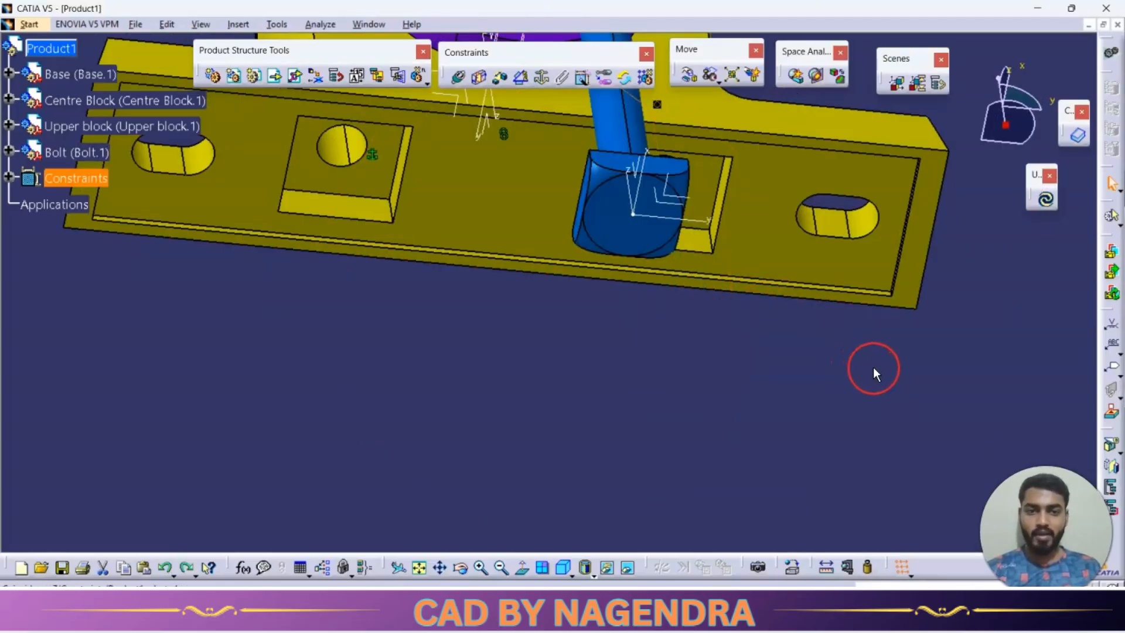
middle_drag(716, 340, 1035, 290)
click(1045, 202)
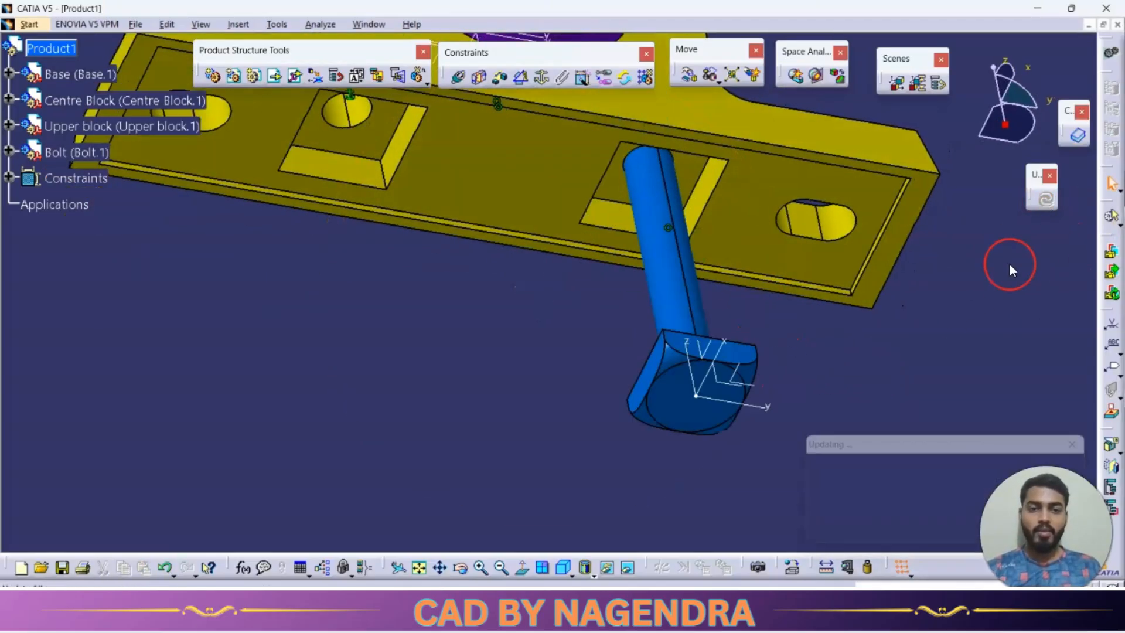
Make the bolt head's shank-side face coincident with the base pocket's inner seating face, with Opposite orientation, and update the assembly.
click(756, 192)
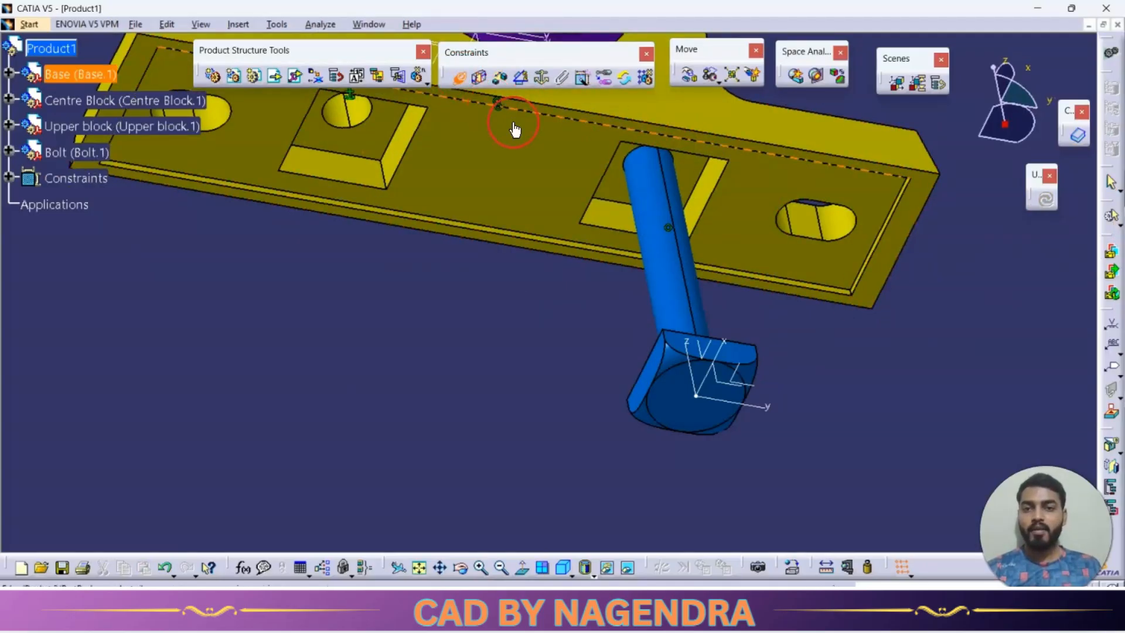
middle_drag(756, 305, 750, 264)
click(730, 176)
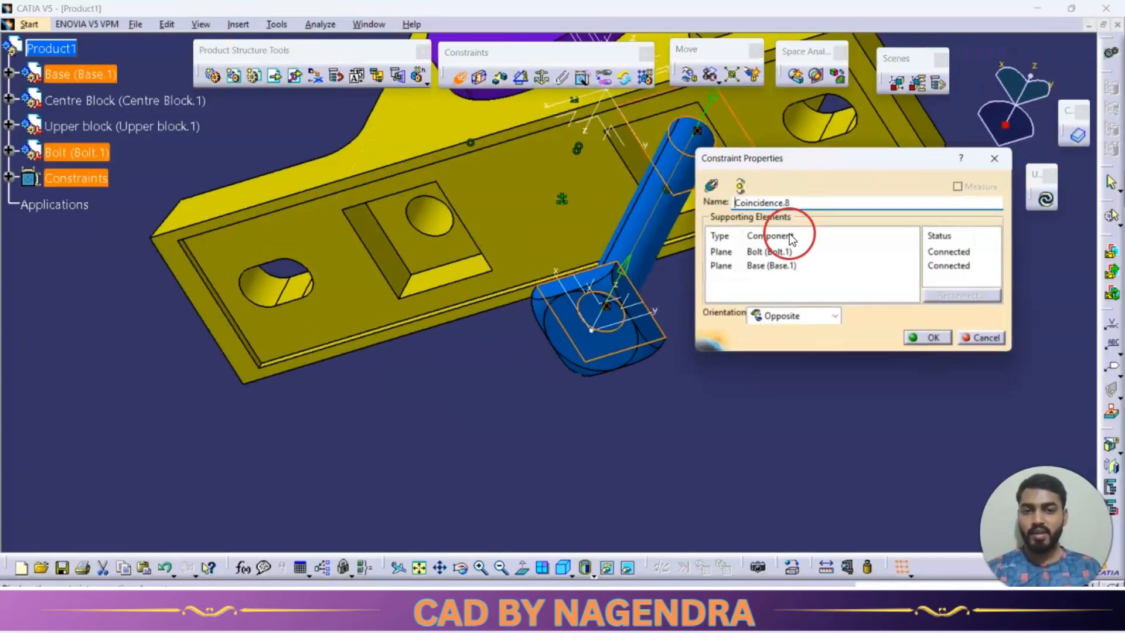
click(932, 339)
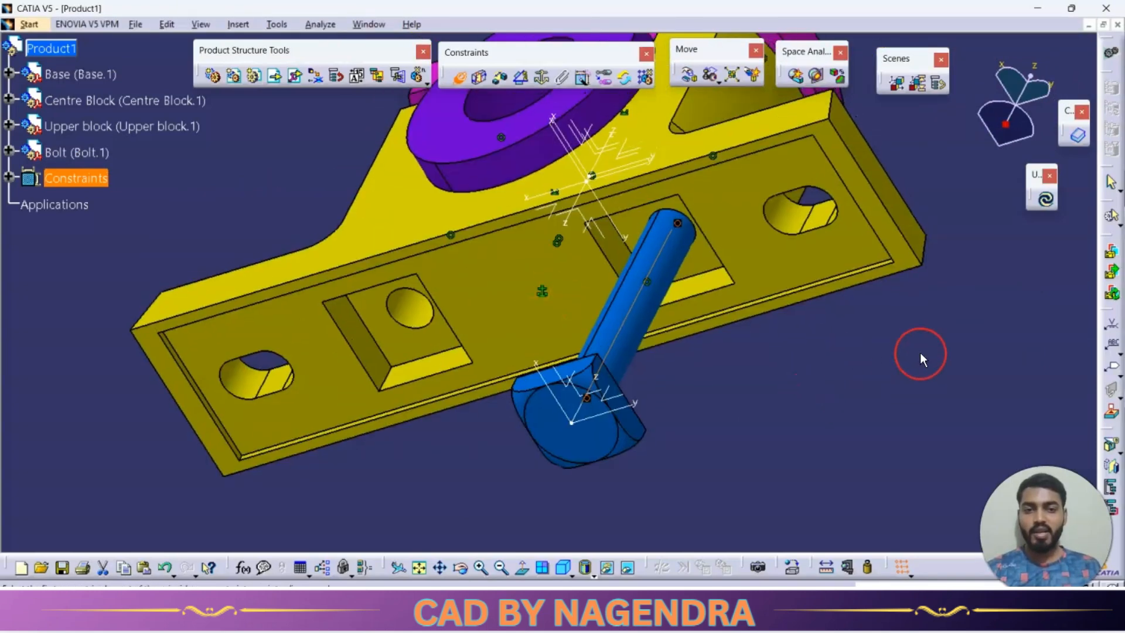
click(1045, 201)
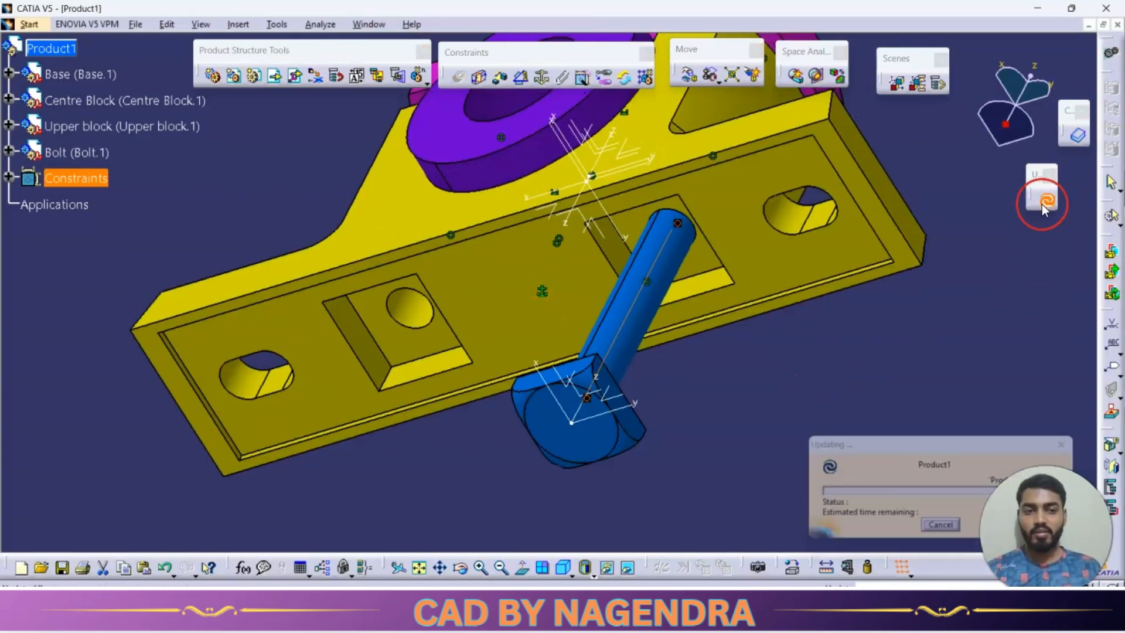
click(749, 360)
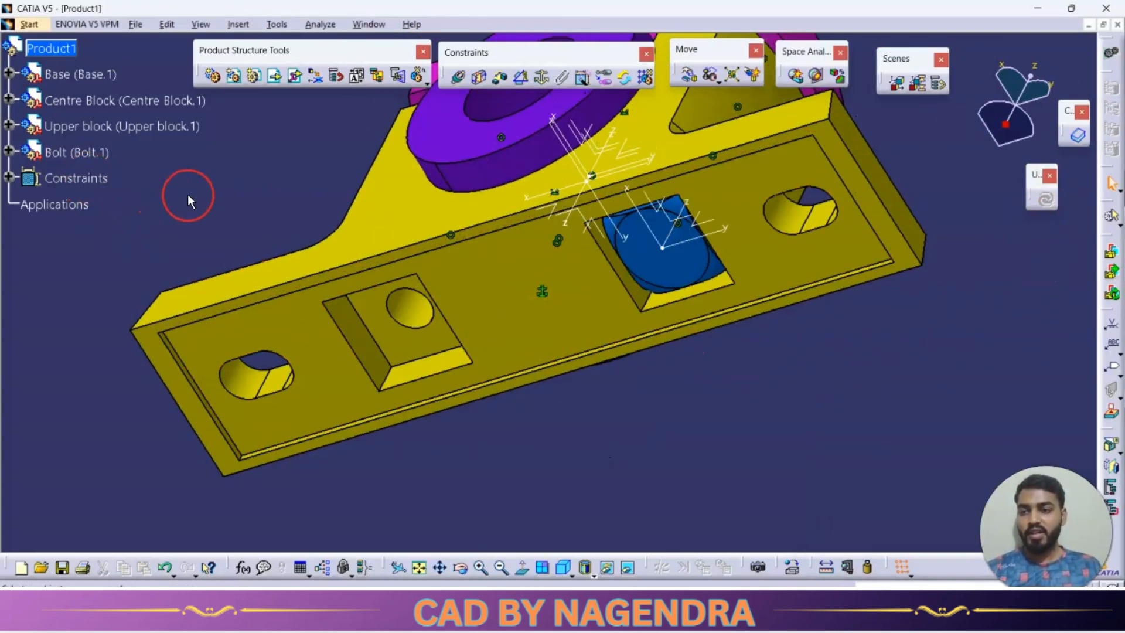
Check the remaining degrees of freedom of the Bolt component.
right_click(87, 156)
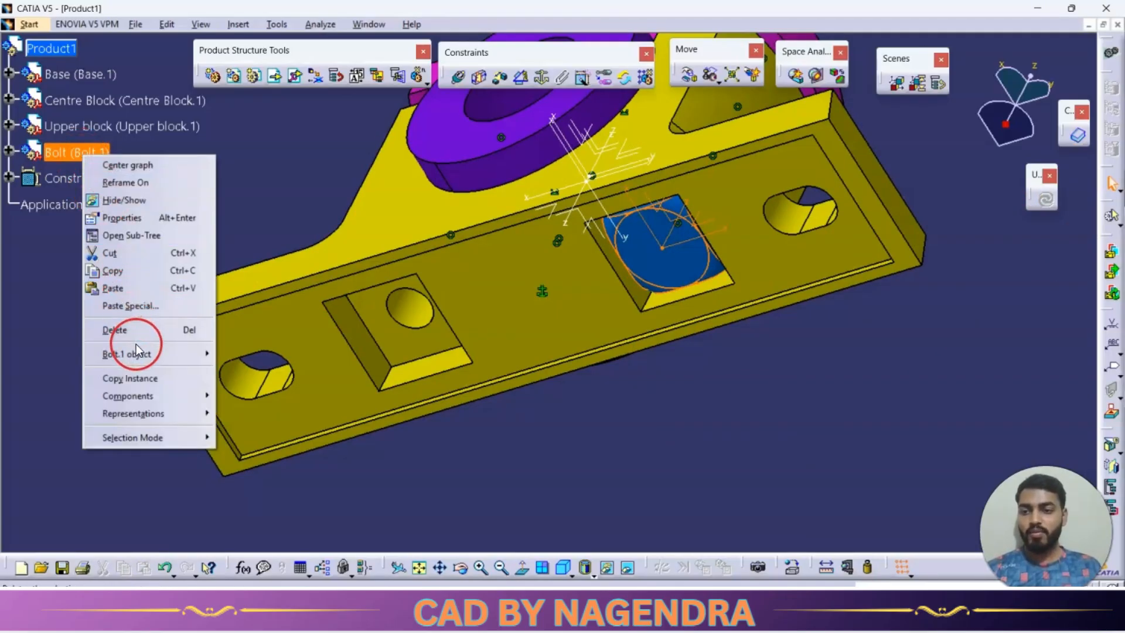
mouse_move(136, 345)
click(329, 435)
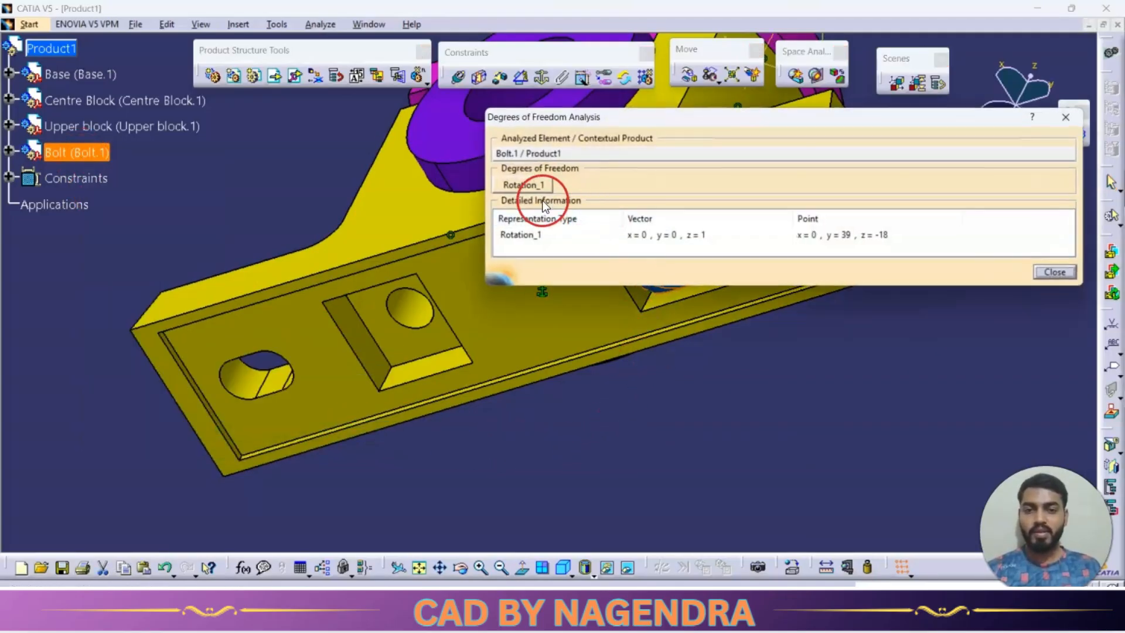
middle_drag(628, 338, 346, 375)
key(Escape)
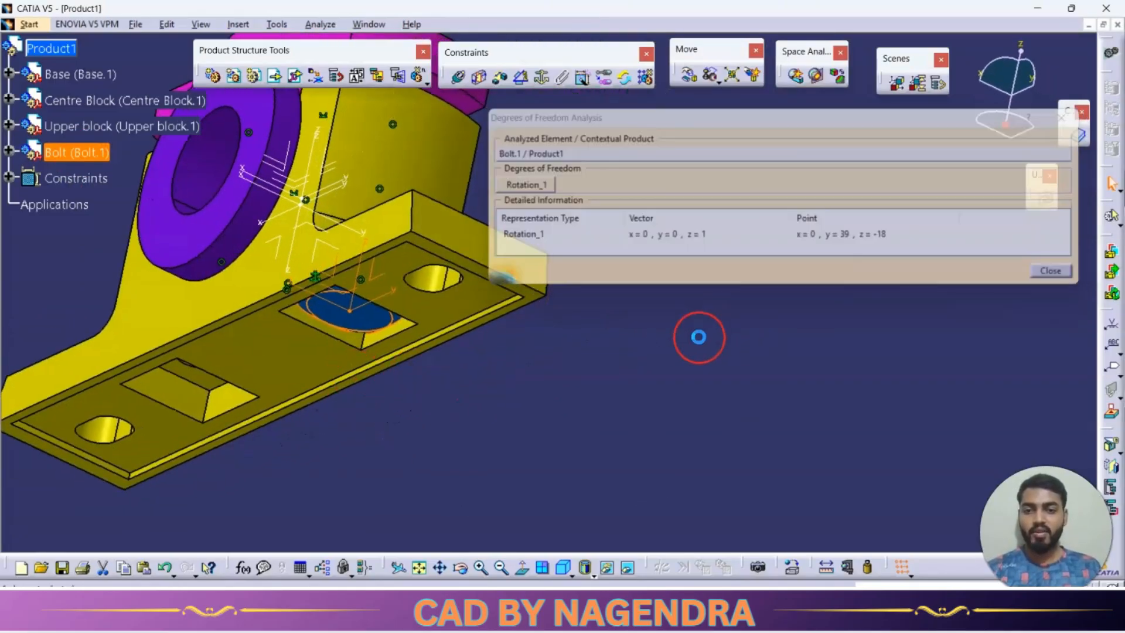
Add a parallelism constraint between the bolt's vertical reference plane and the base's long front face.
middle_drag(624, 285, 675, 322)
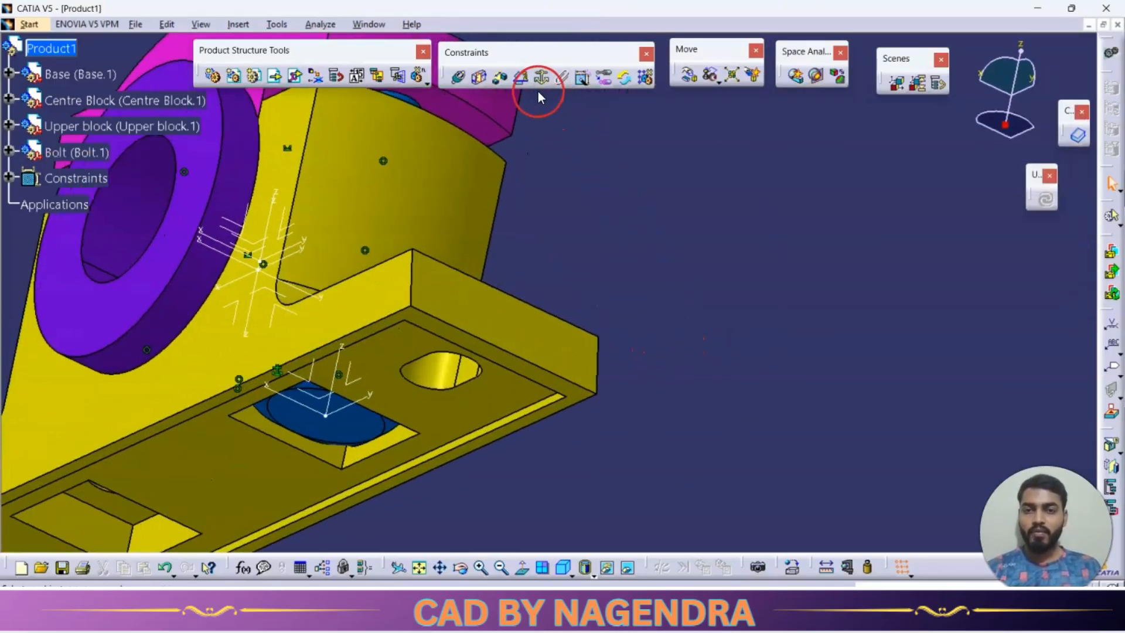
click(522, 81)
middle_drag(595, 247, 713, 229)
middle_drag(569, 360, 447, 303)
click(445, 301)
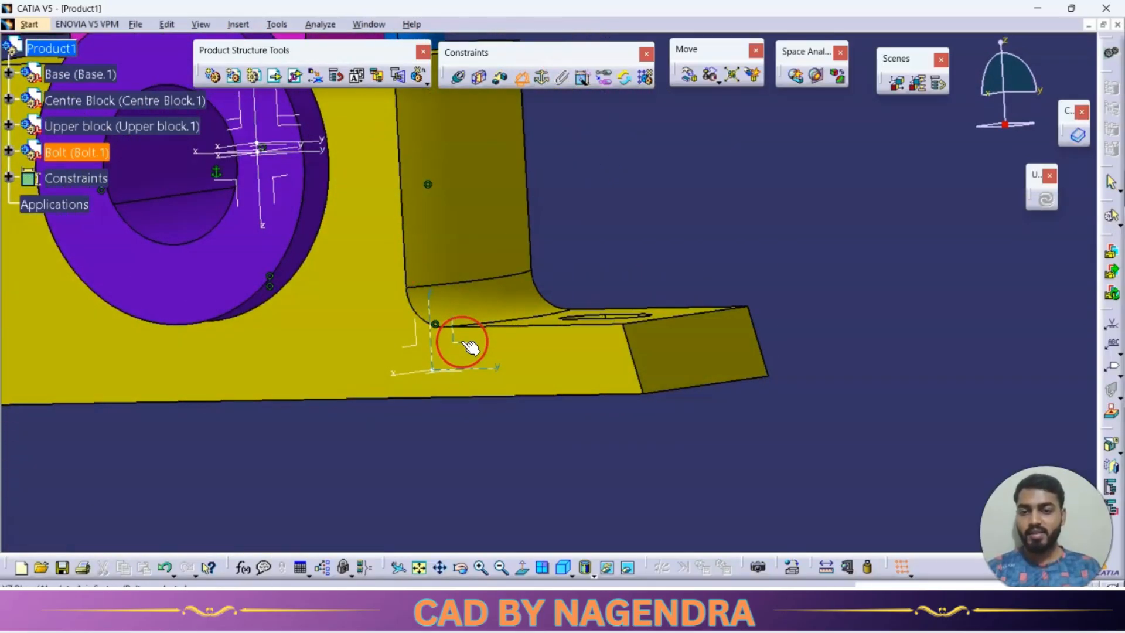
click(560, 365)
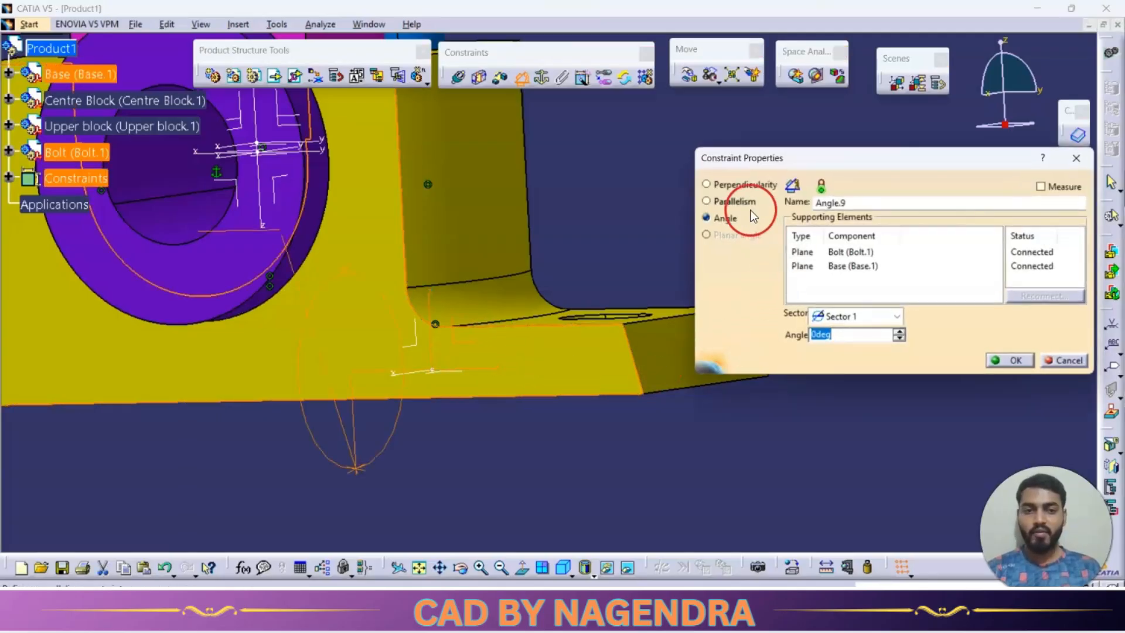
click(751, 208)
click(1007, 359)
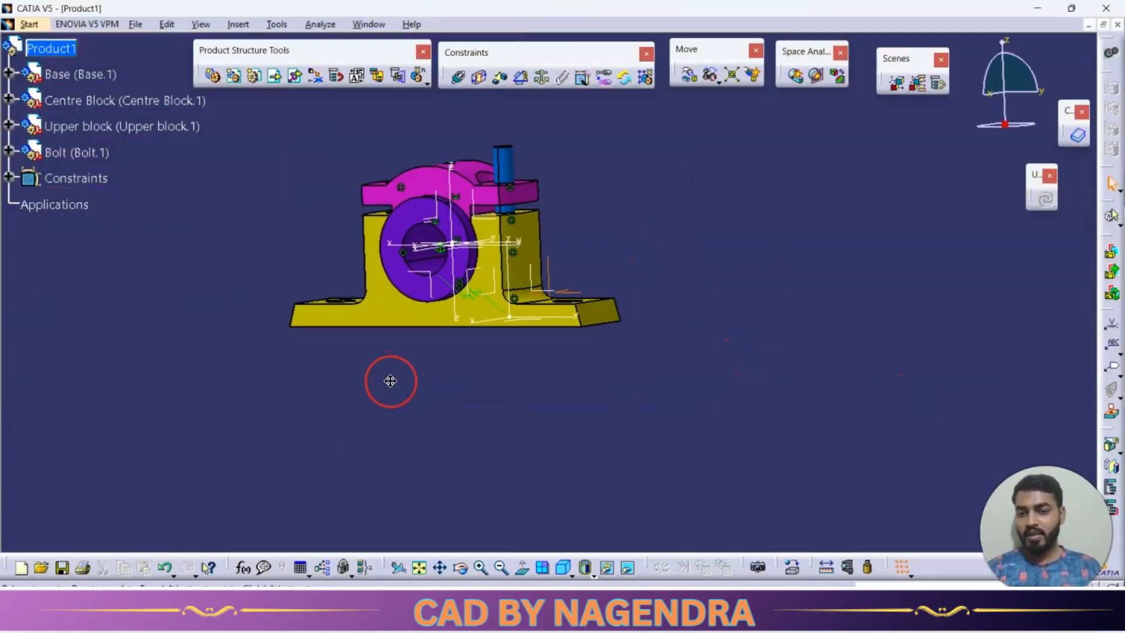
Insert a second copy of the Bolt part with positioning and move it below the base near the empty pocket.
middle_drag(390, 382, 476, 378)
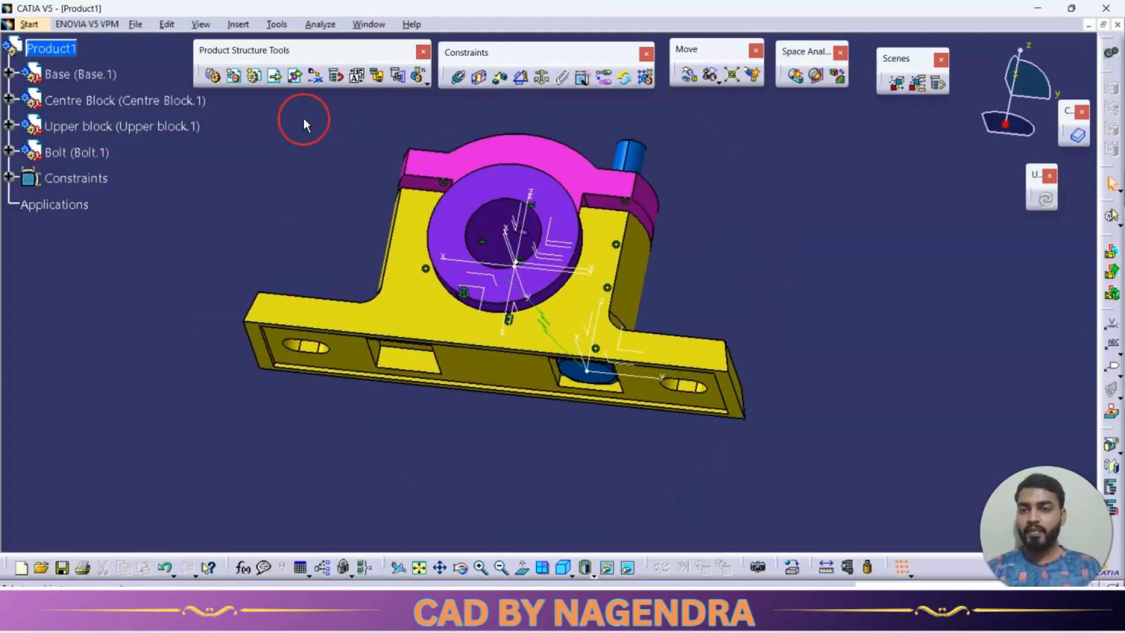
click(65, 54)
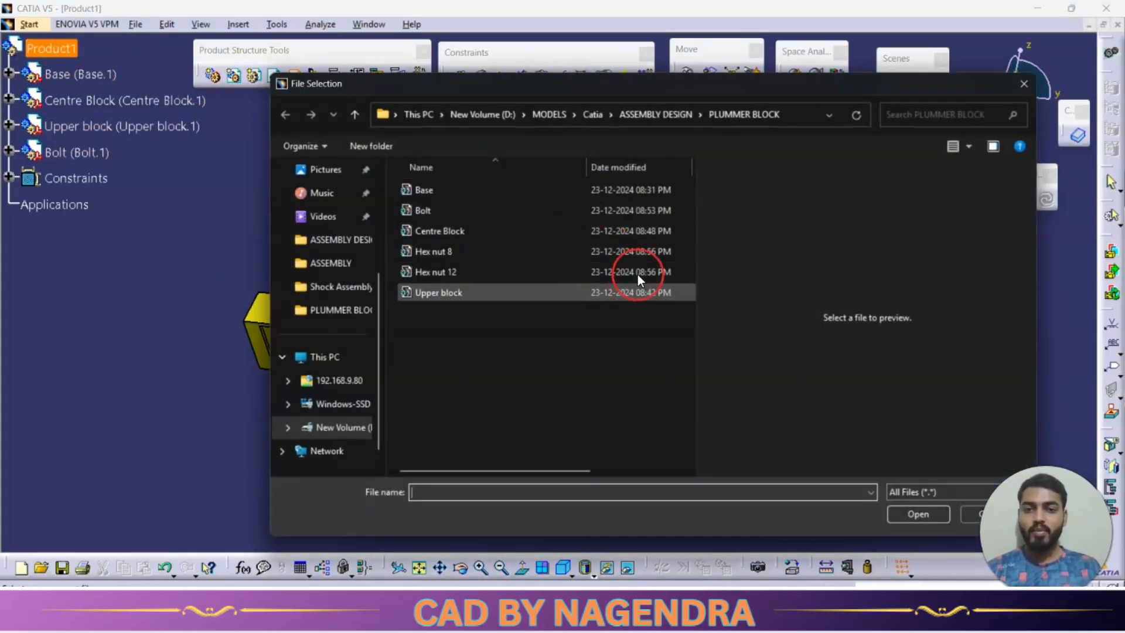
double_click(456, 209)
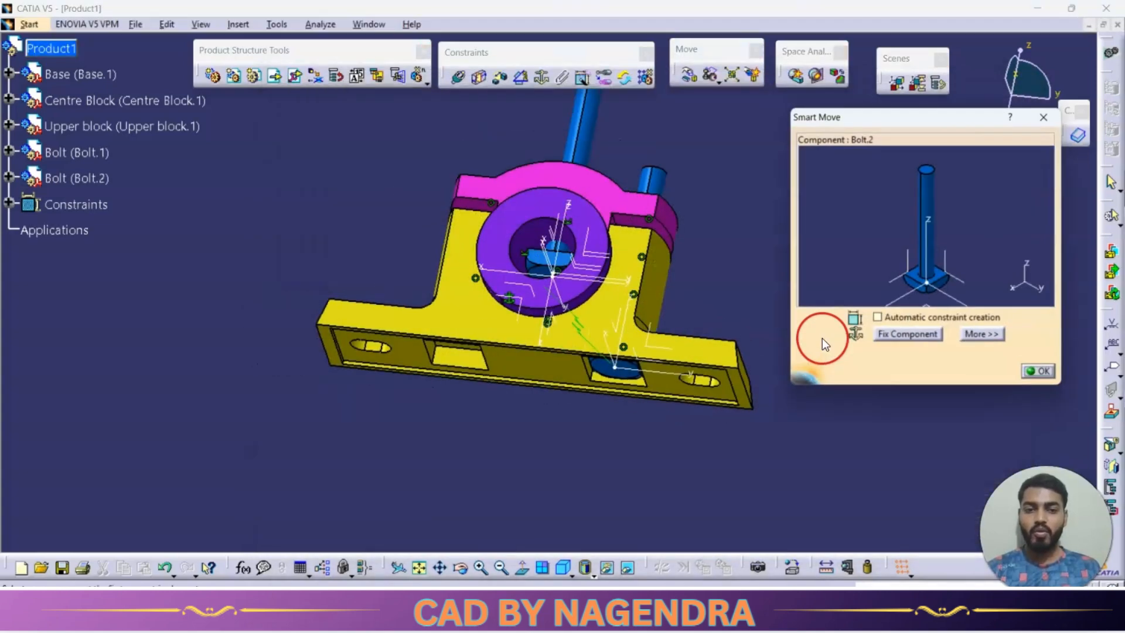
drag(831, 313, 793, 354)
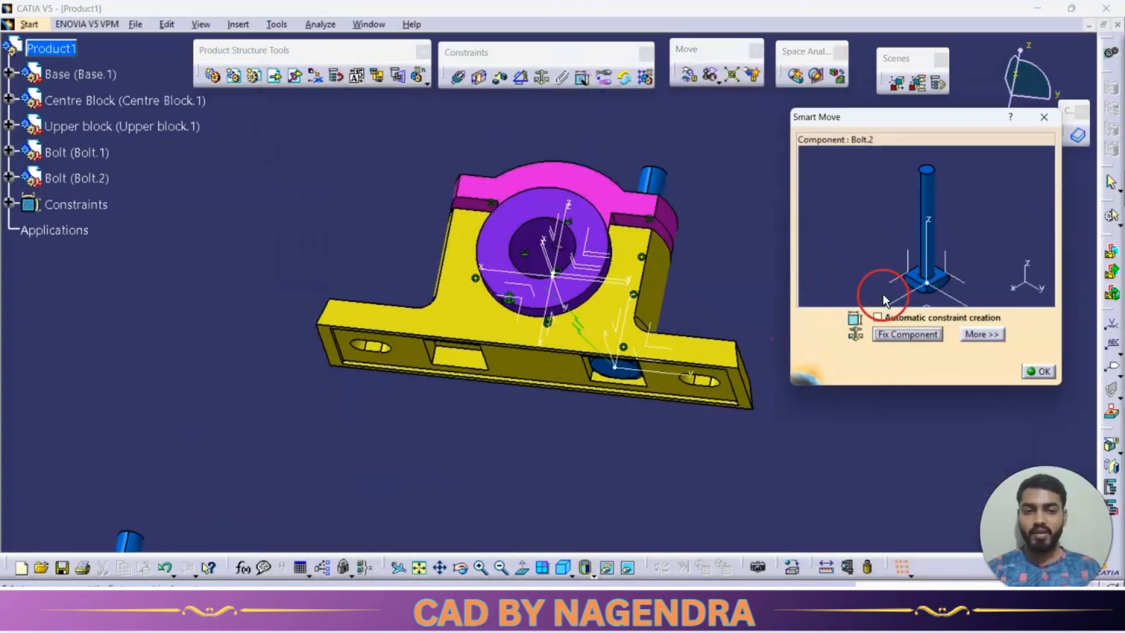
drag(884, 300, 986, 267)
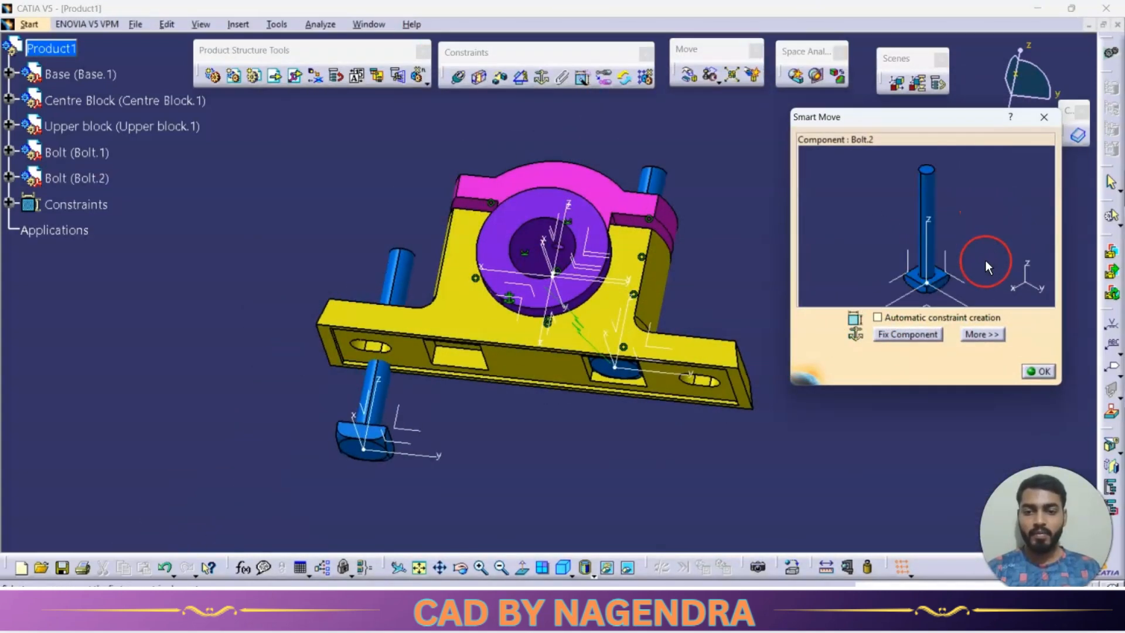
click(1037, 371)
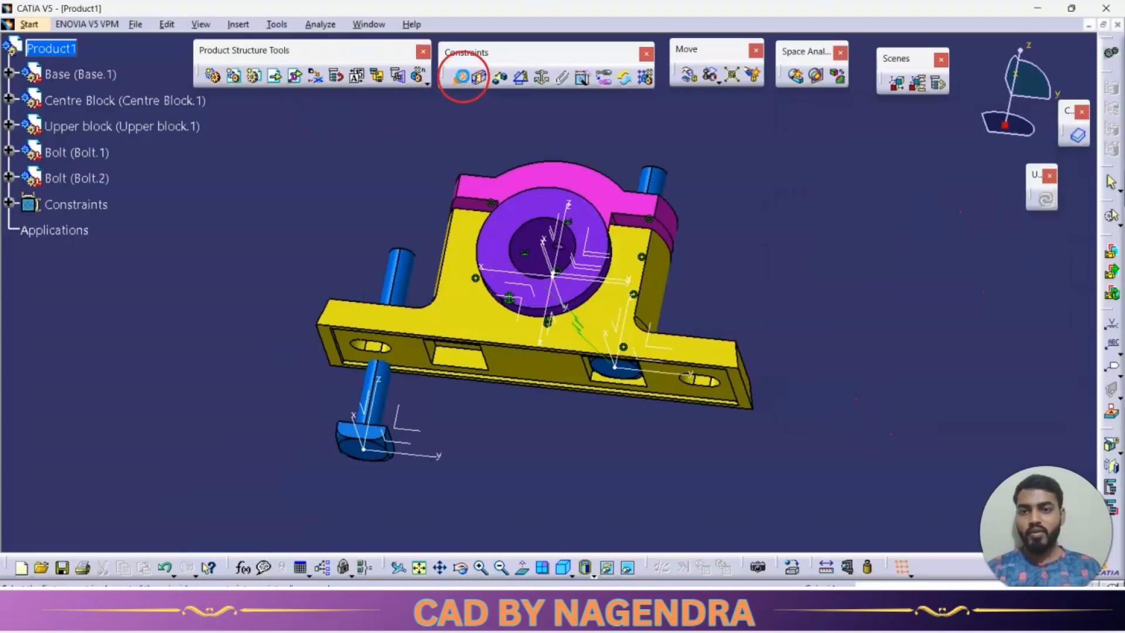
Make the second bolt's axis coincident with the axis of the base's remaining bolt hole.
click(402, 264)
middle_drag(459, 402, 430, 373)
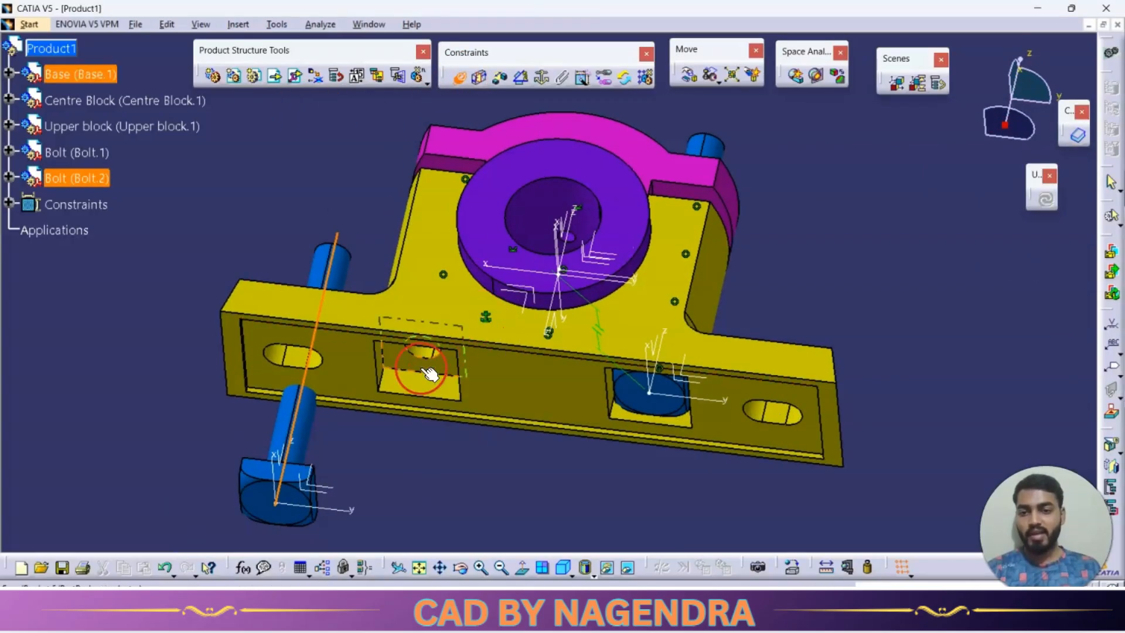
click(708, 329)
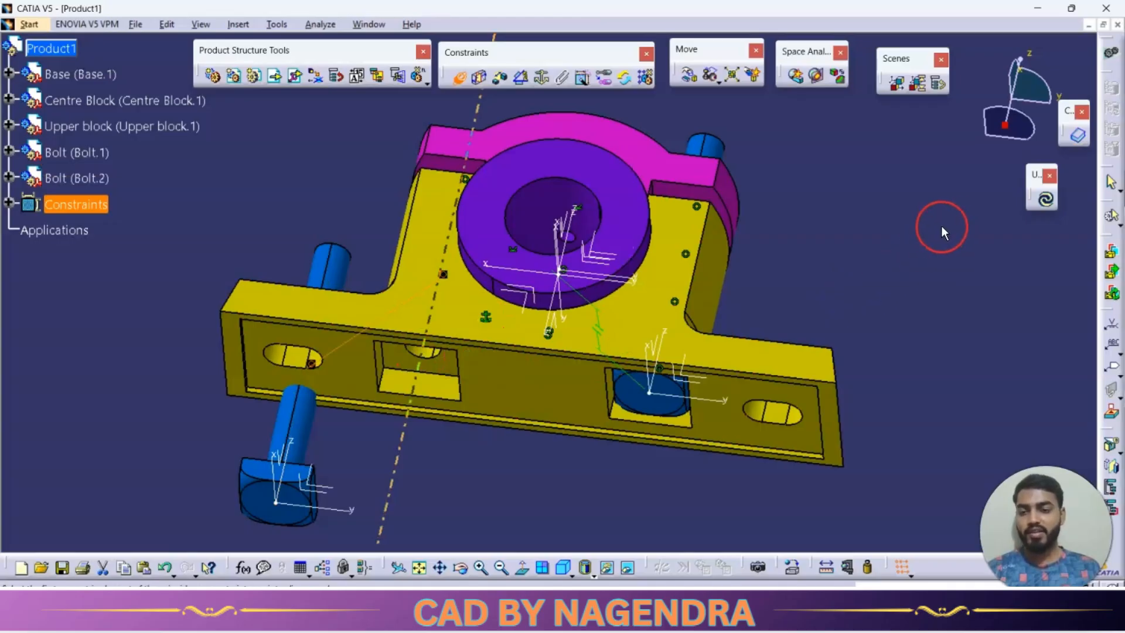
Make the second bolt head's shank-side face coincident with the seating face of the base's other pocket.
click(520, 394)
middle_drag(426, 437, 402, 425)
click(397, 378)
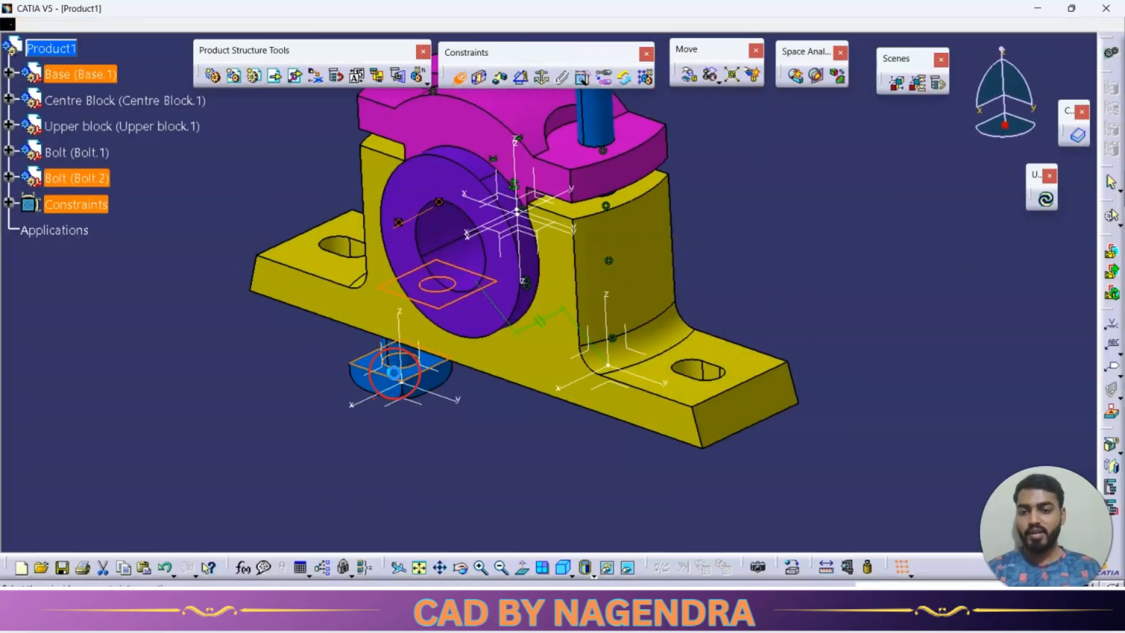
click(926, 322)
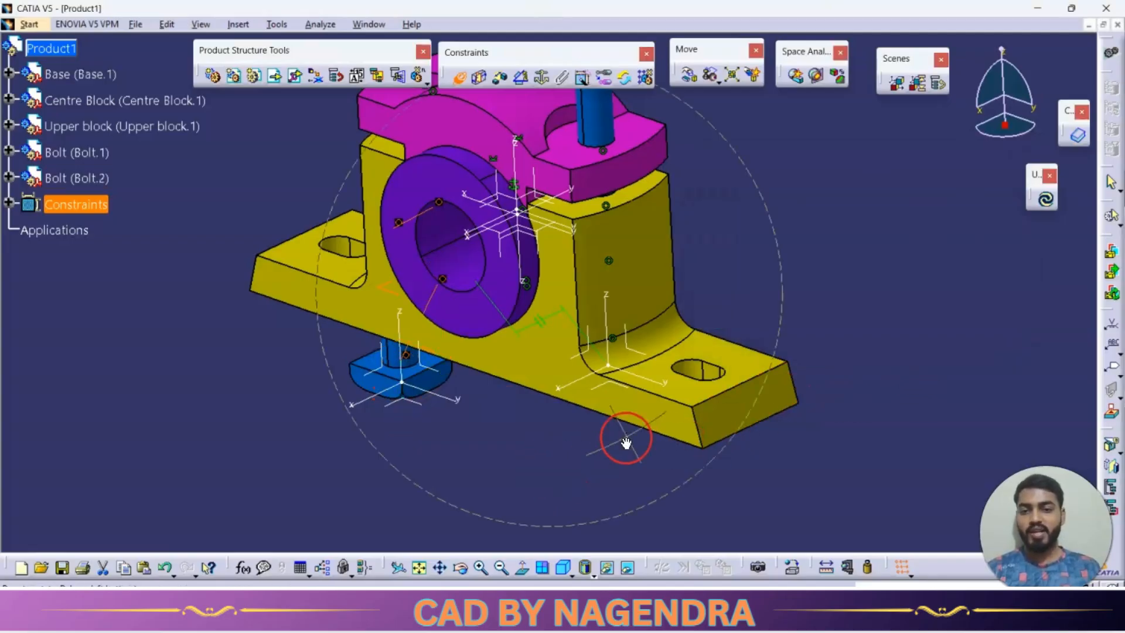
Add a parallelism constraint between the second bolt head's flat front face and the base's long front face, and update the assembly.
middle_drag(625, 447, 609, 410)
click(523, 82)
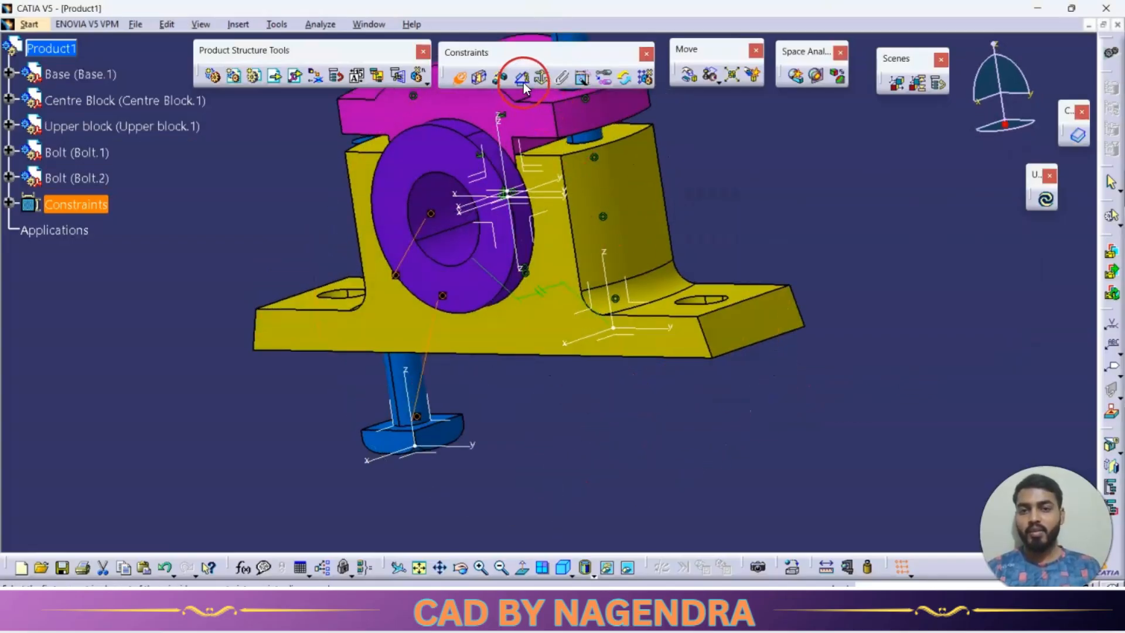
click(400, 447)
click(447, 335)
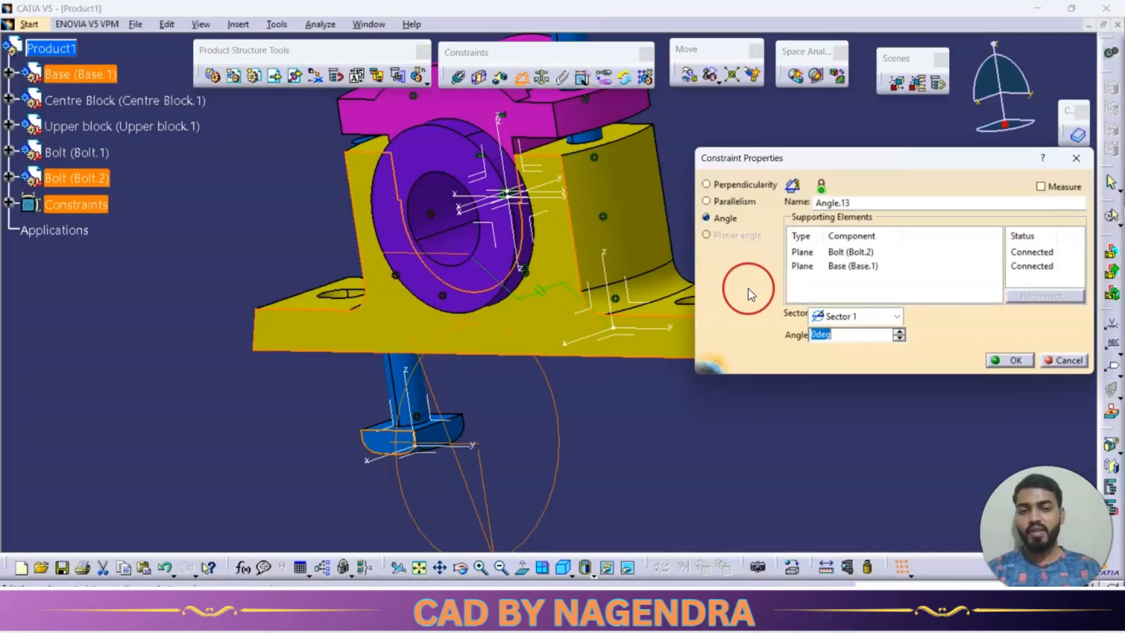
click(734, 201)
click(1004, 359)
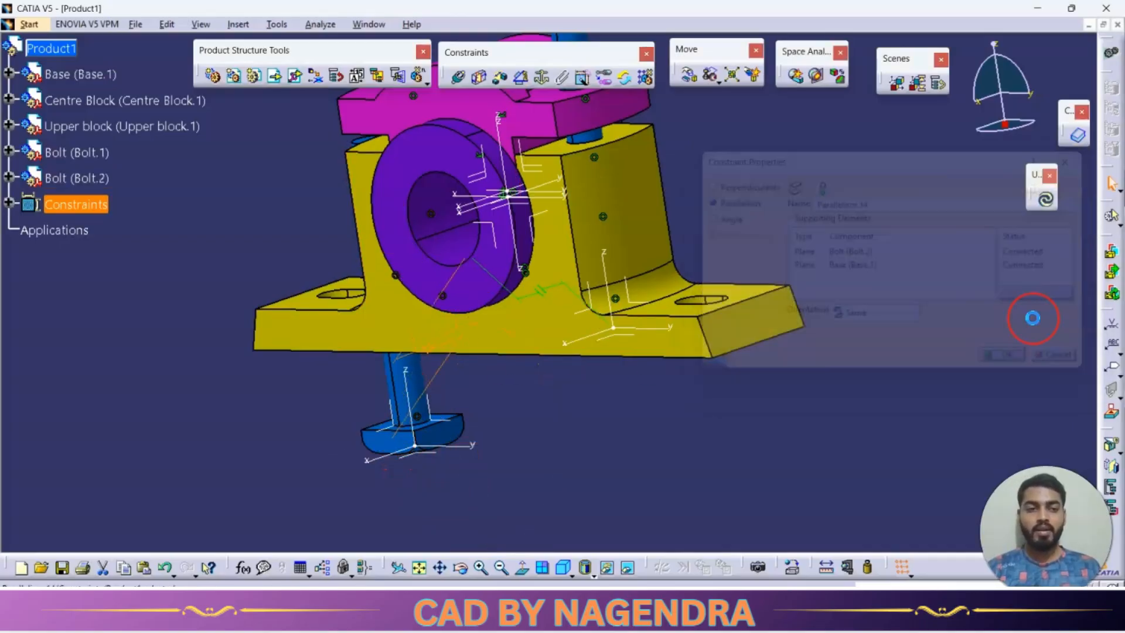
click(1045, 200)
middle_drag(632, 491, 472, 423)
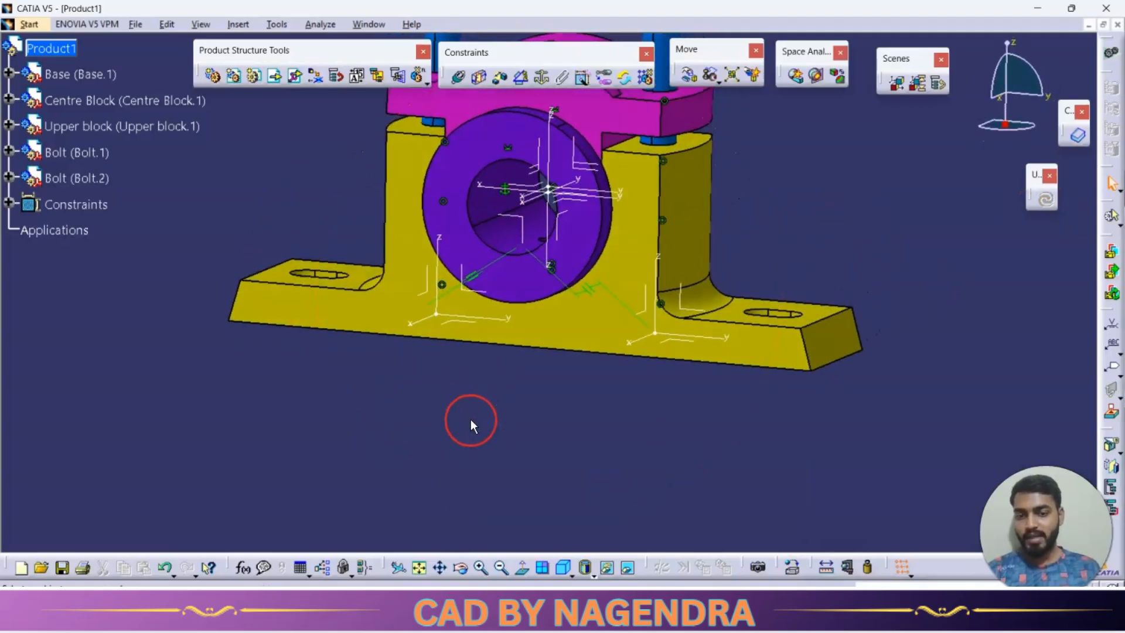
click(561, 569)
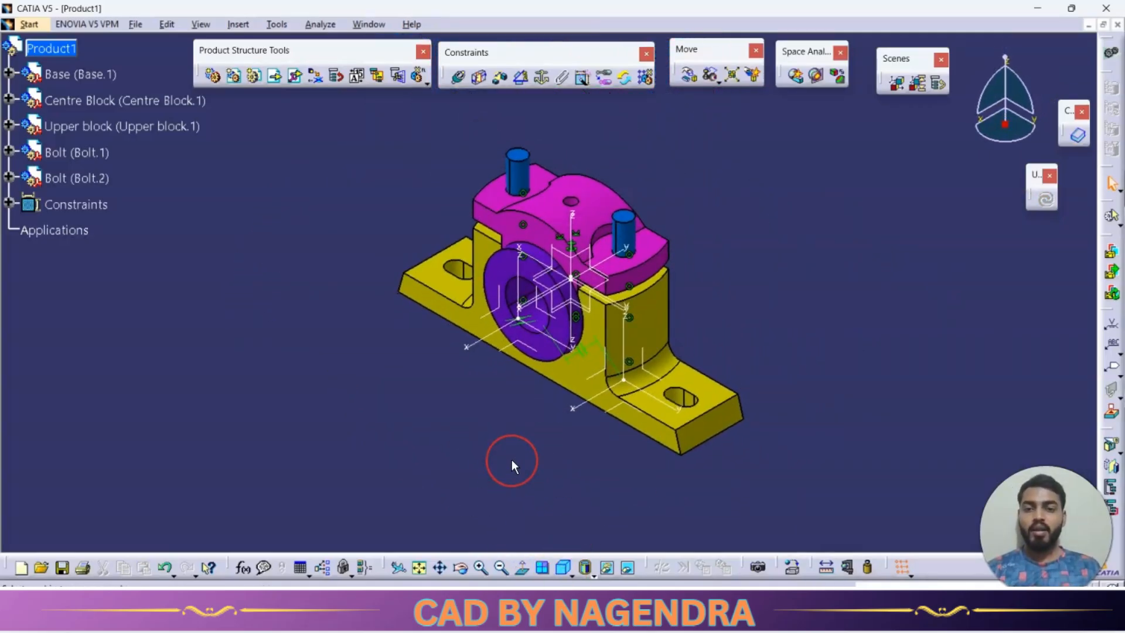
Check the nuts in the drawing's isometric view and insert the Hex nut 12 part with positioning beside the second bolt.
key(alt+Tab)
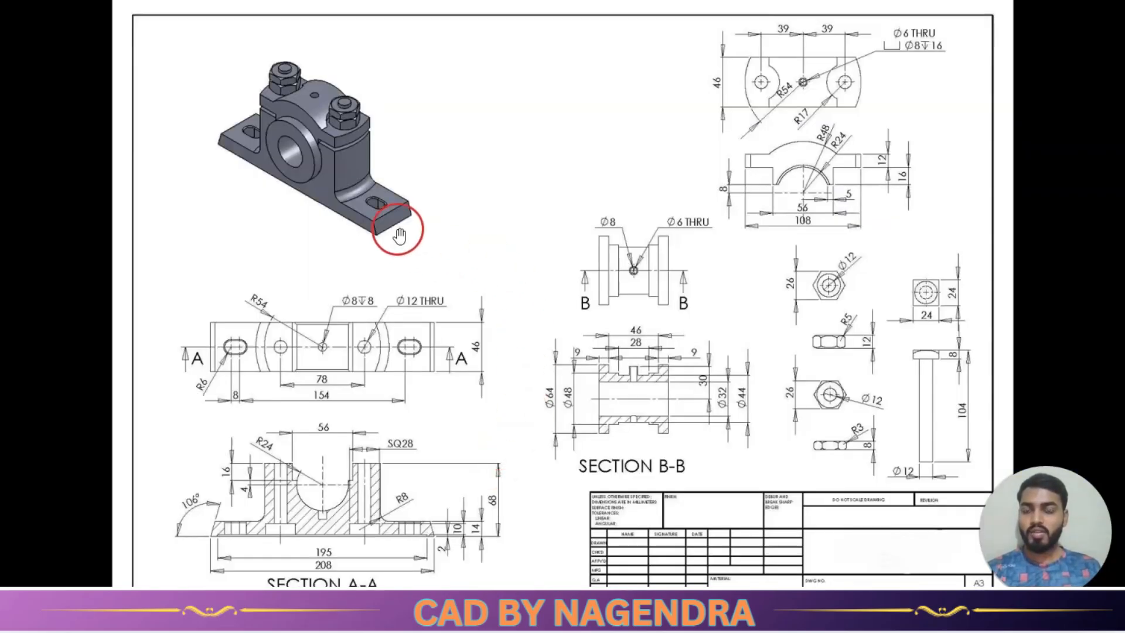
scroll(308, 85, up, 4)
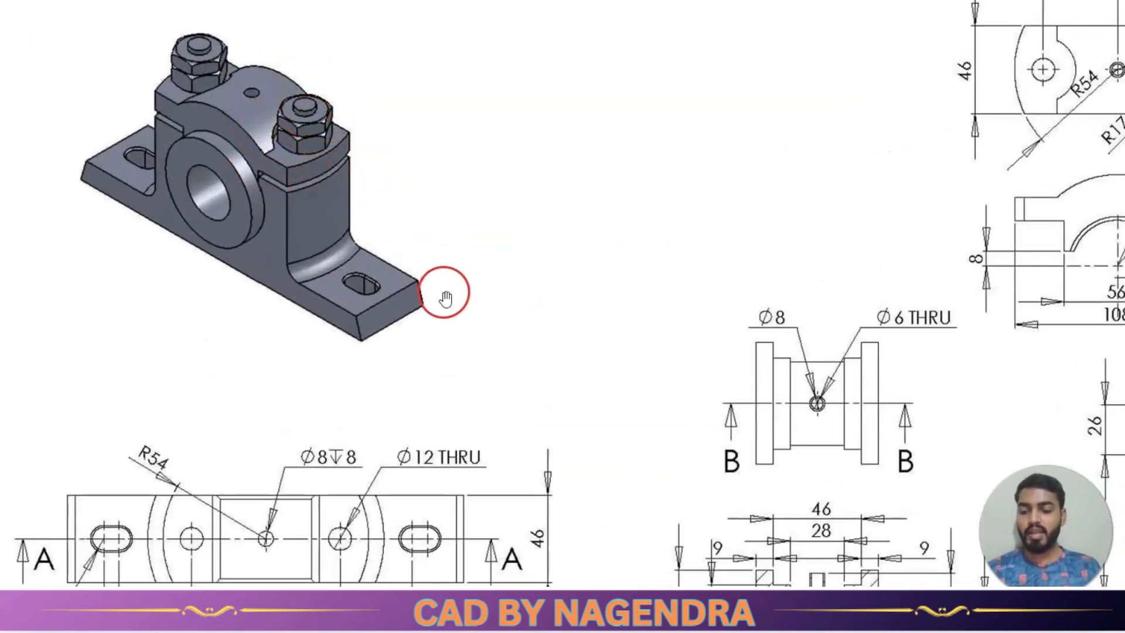
key(alt+Tab)
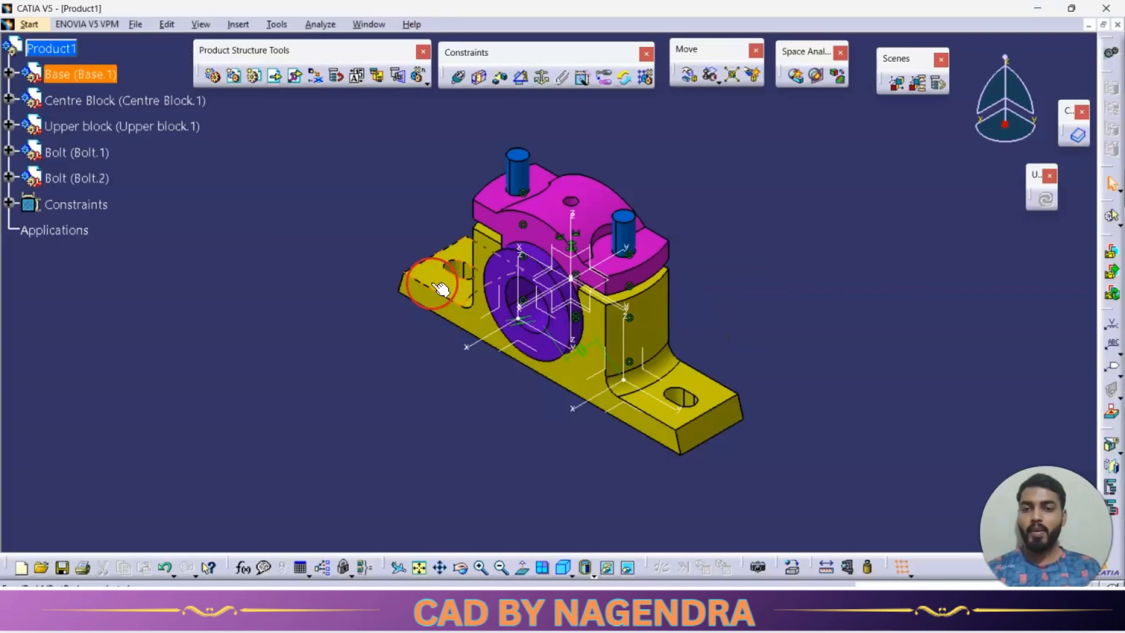
click(92, 54)
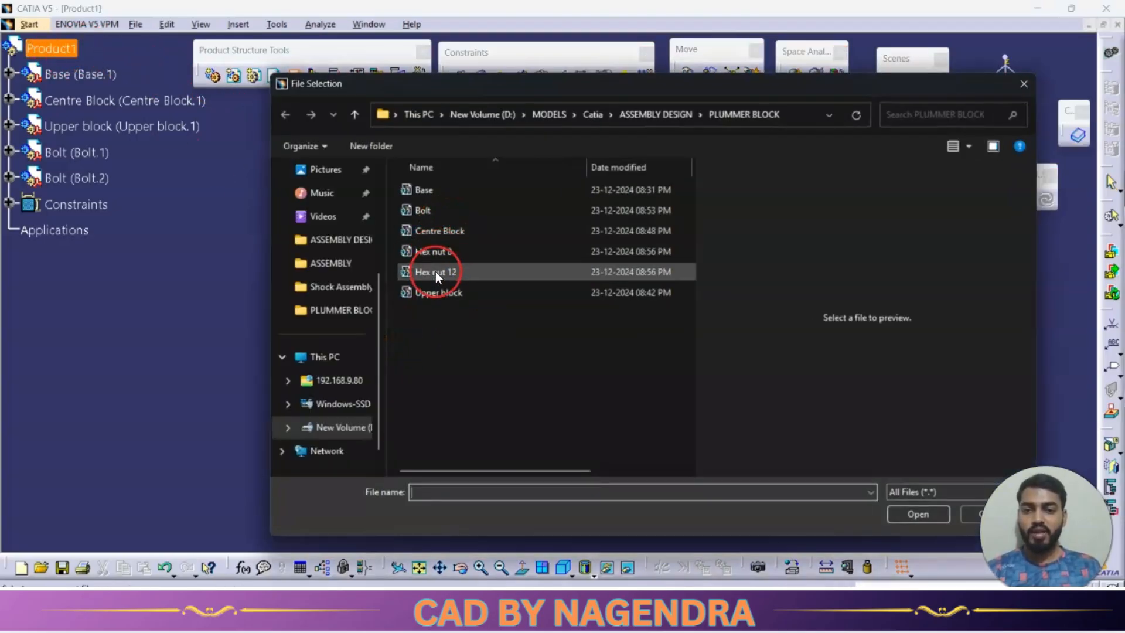
click(436, 273)
click(918, 513)
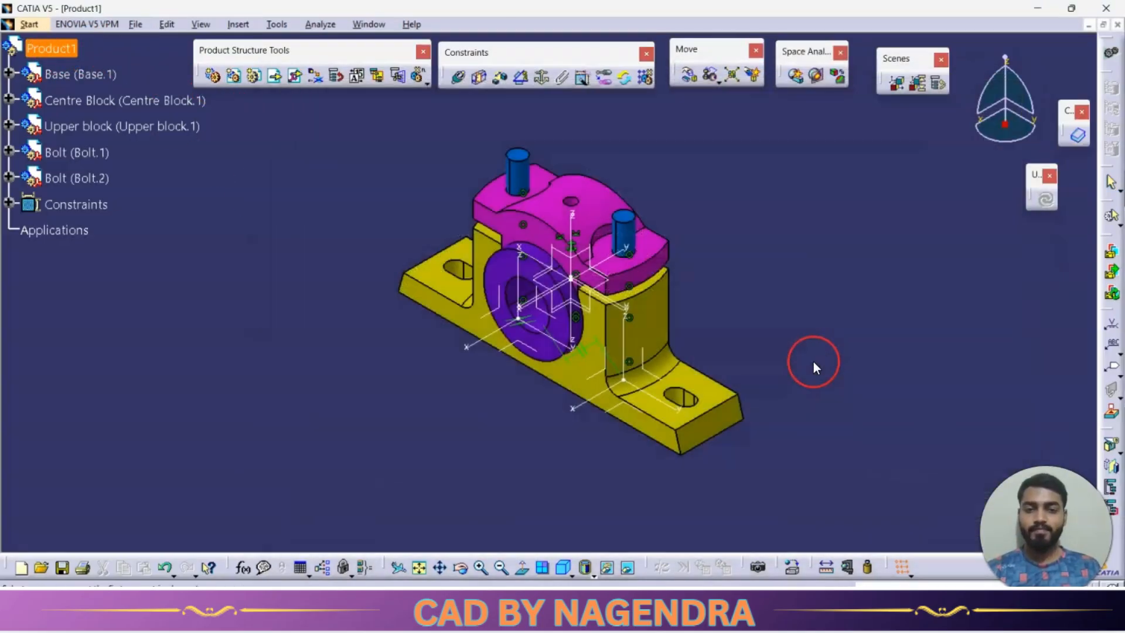
drag(916, 235, 799, 82)
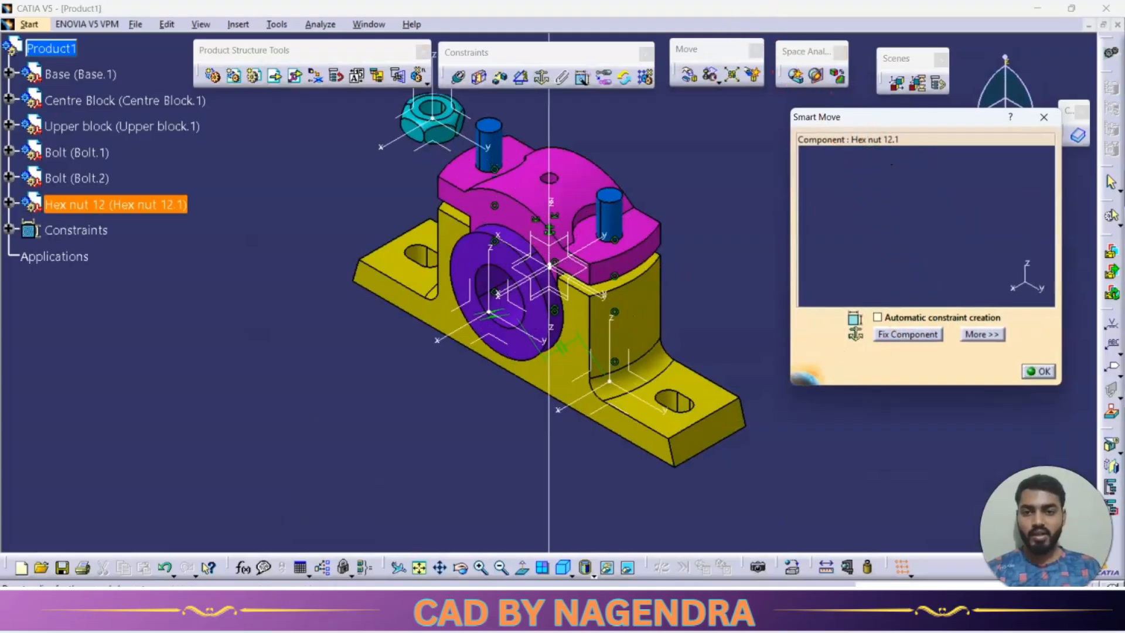
click(990, 363)
click(1030, 369)
Make the hex nut's axis coincident with the axis of the second bolt beside it.
middle_drag(546, 175, 620, 281)
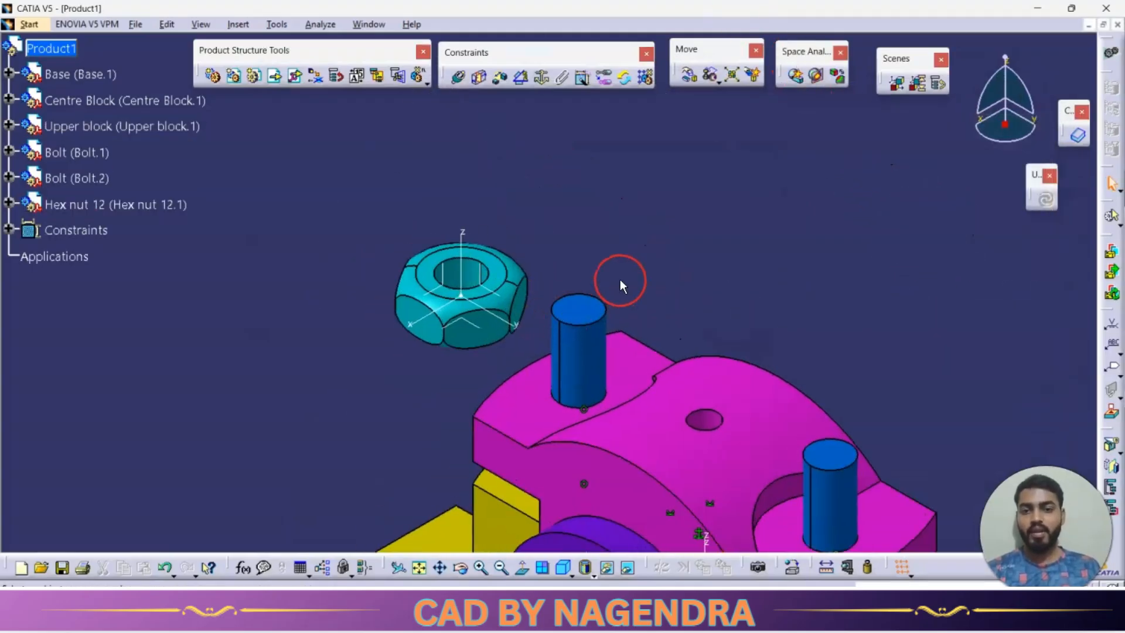
click(461, 78)
click(491, 262)
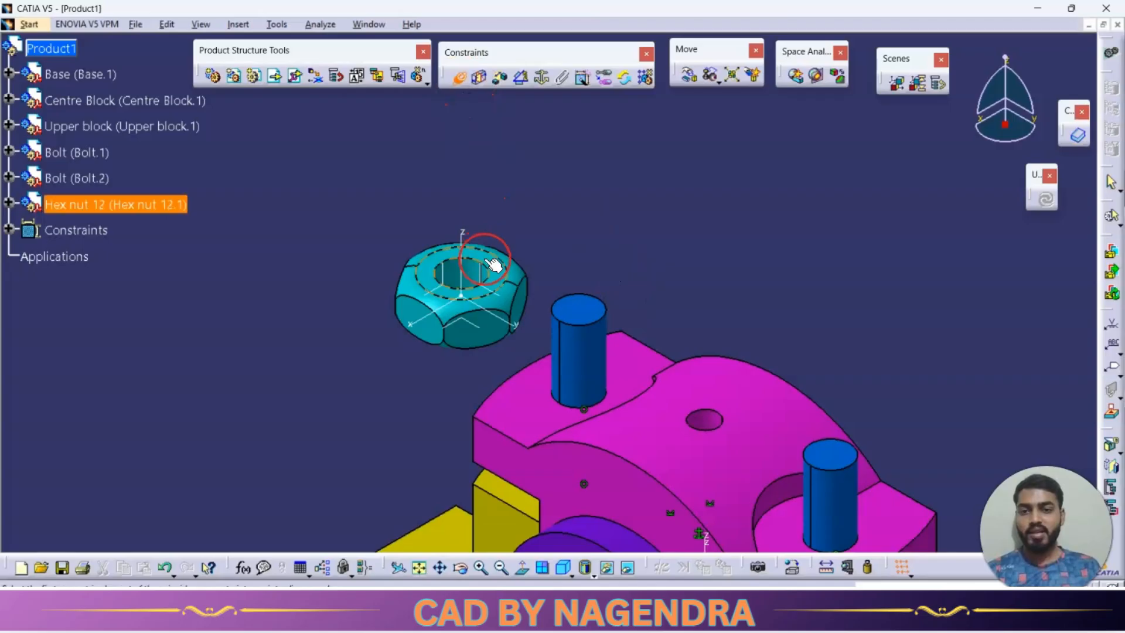
click(605, 285)
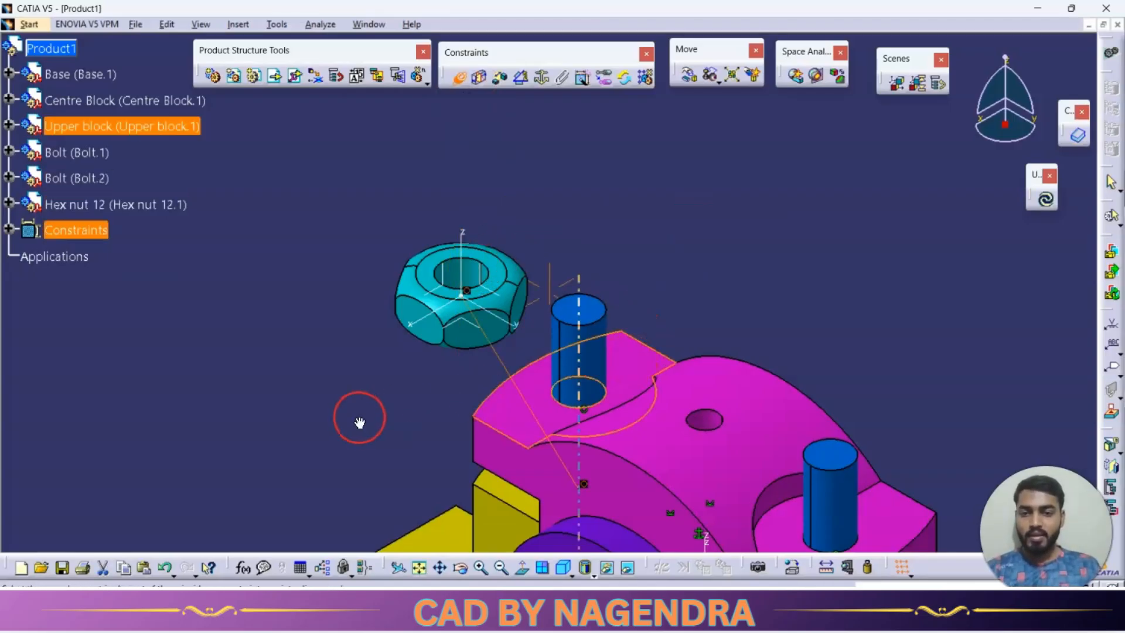
Make the nut's underside coincident with the upper block's flat face around that bolt, with Opposite orientation.
middle_drag(359, 421, 508, 247)
click(560, 267)
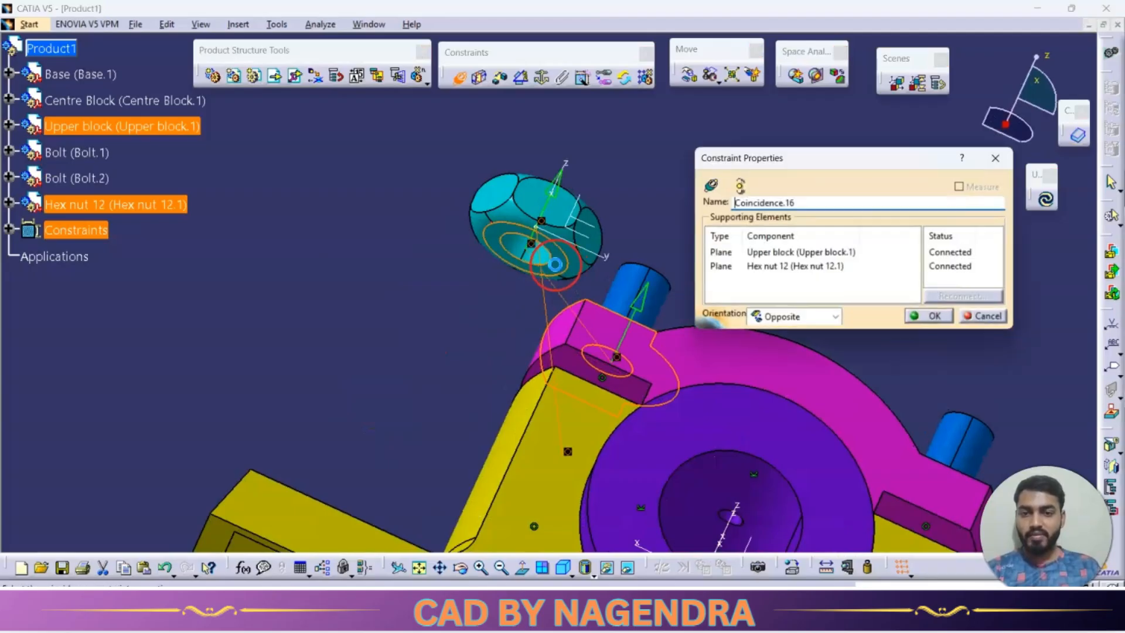
click(928, 317)
middle_drag(577, 206, 554, 287)
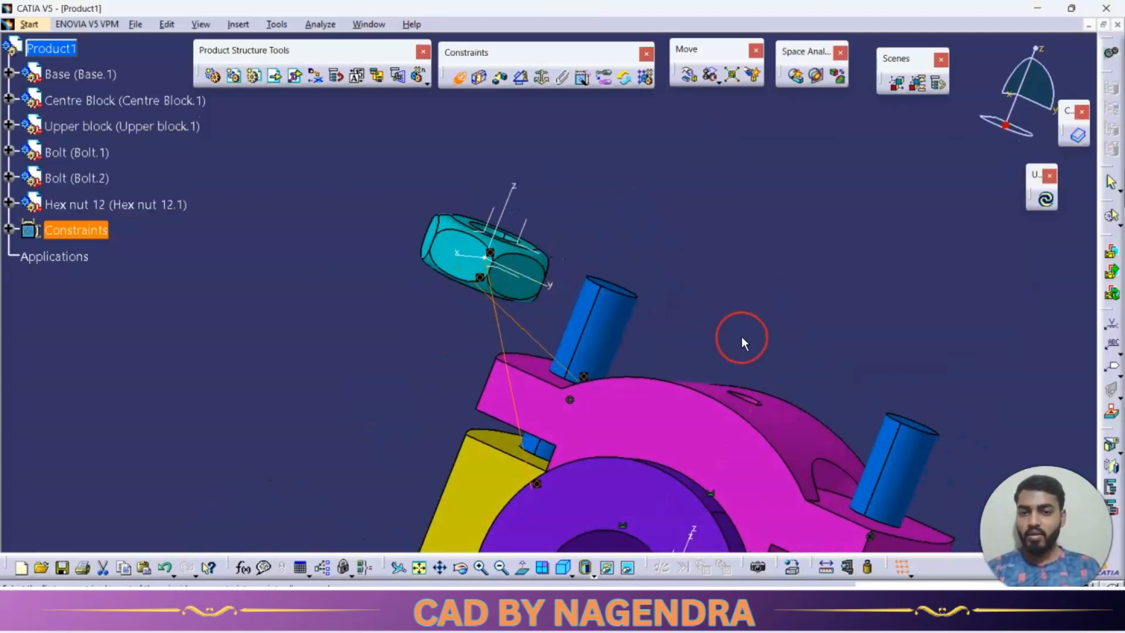
Add a parallelism constraint between one side flat of the nut and the upper block's front face, and update the assembly.
click(523, 79)
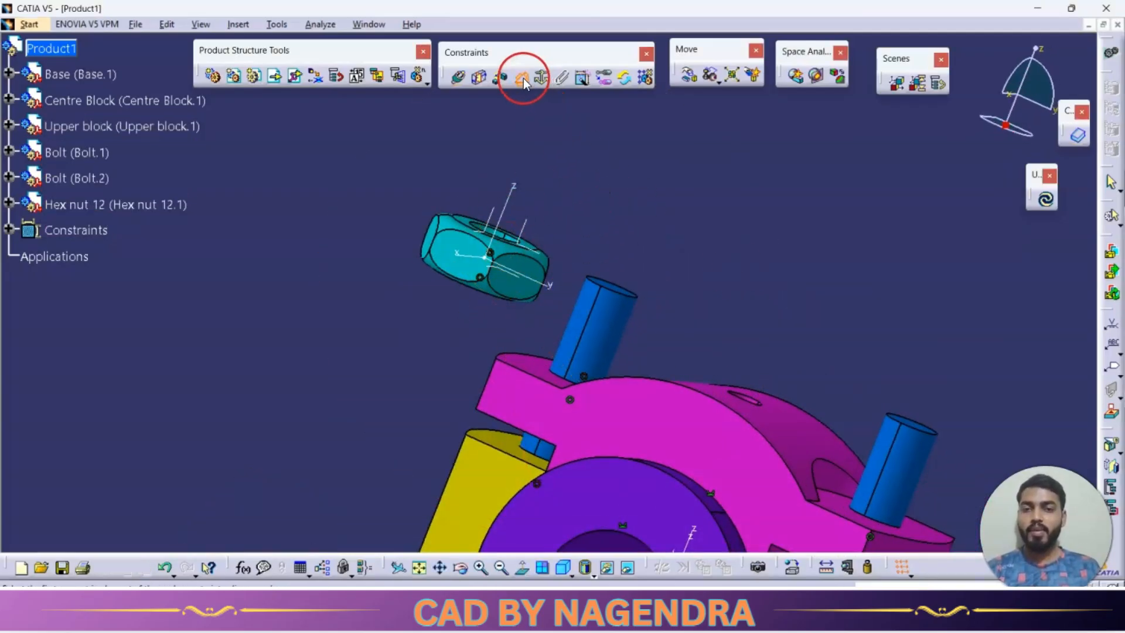
click(459, 253)
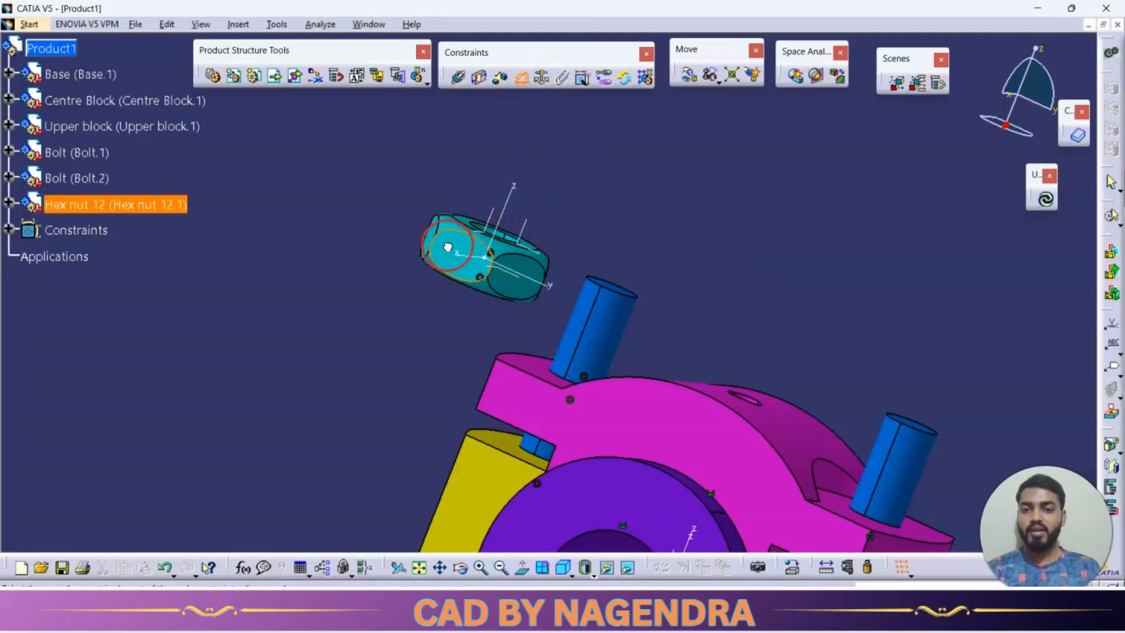
click(534, 394)
click(734, 206)
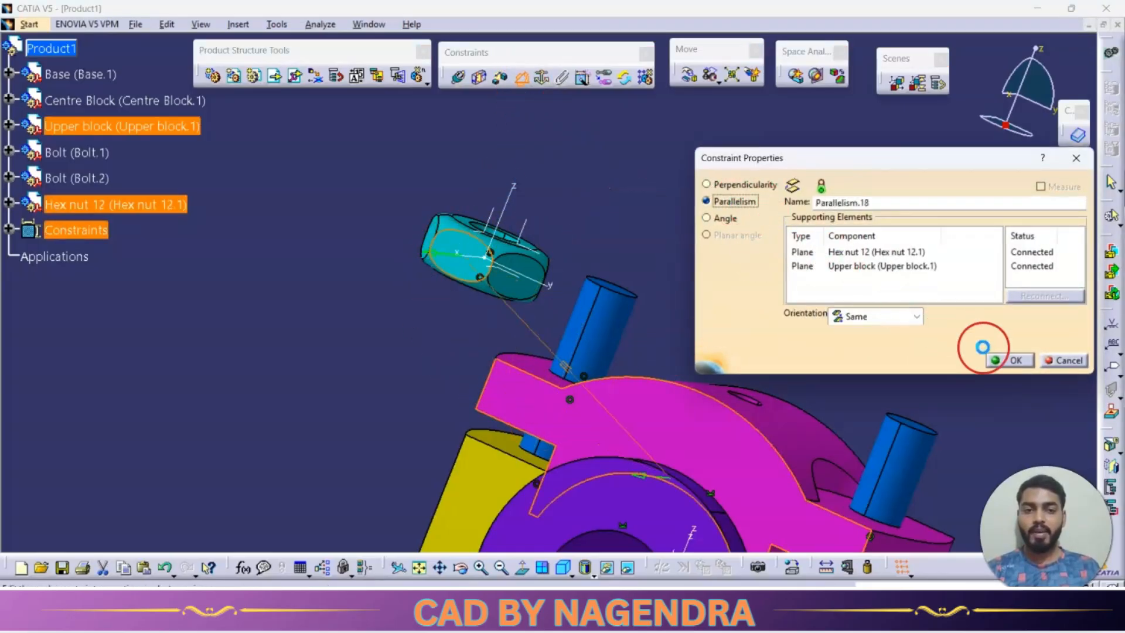
click(1009, 360)
click(1047, 200)
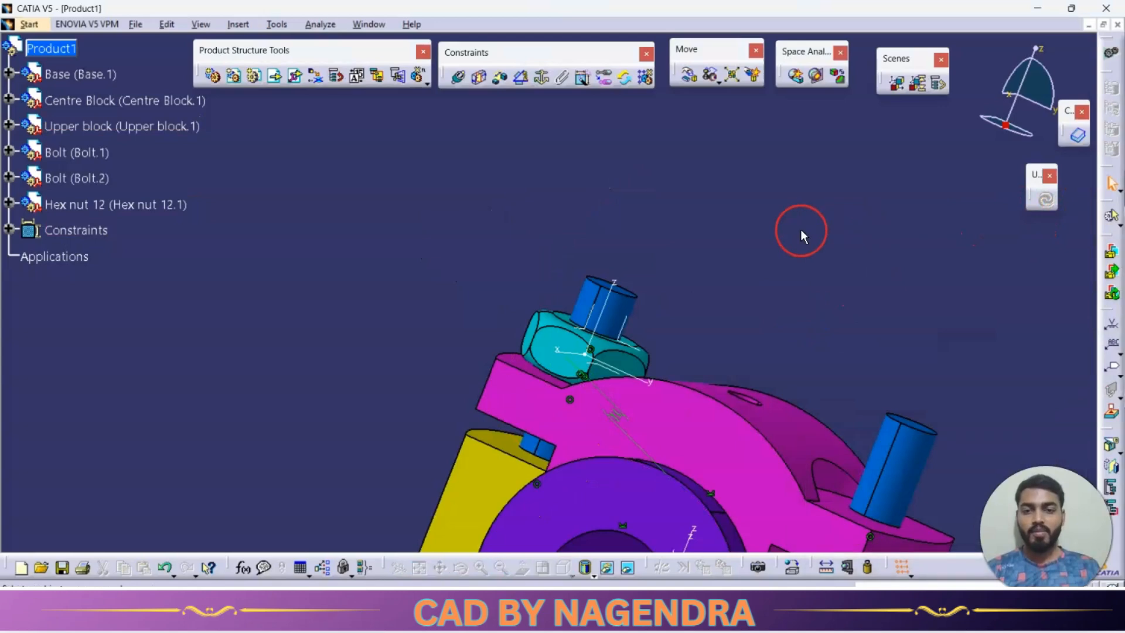
Insert a second copy of the Hex nut 12 part with positioning near the bolt that has no nut.
middle_drag(798, 231, 673, 182)
middle_drag(177, 323, 288, 282)
middle_drag(307, 188, 307, 187)
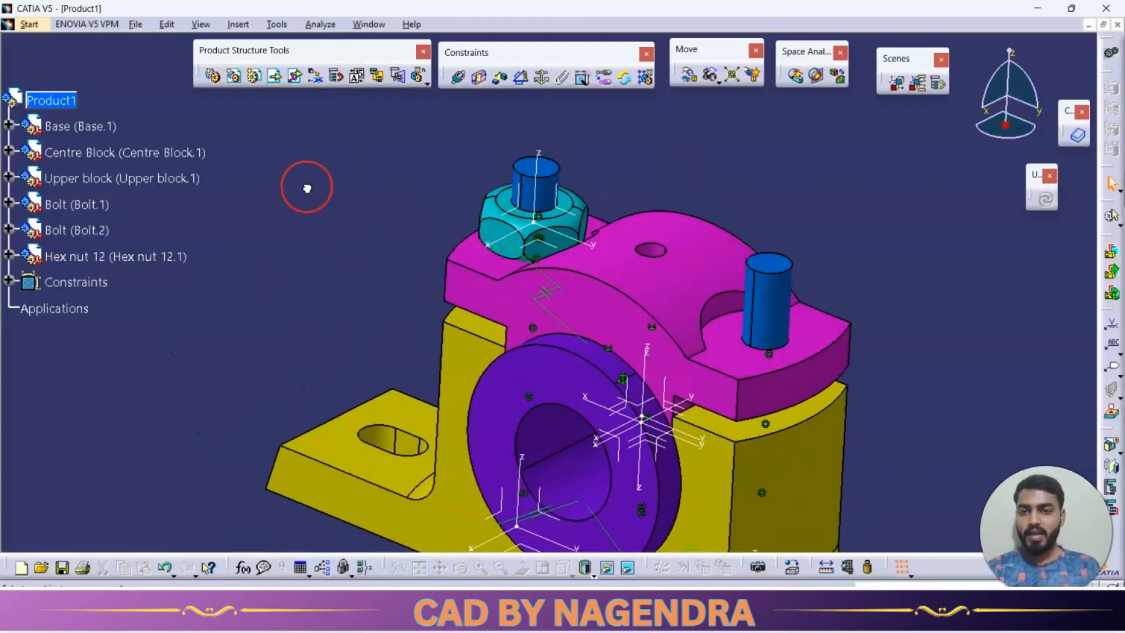
click(427, 82)
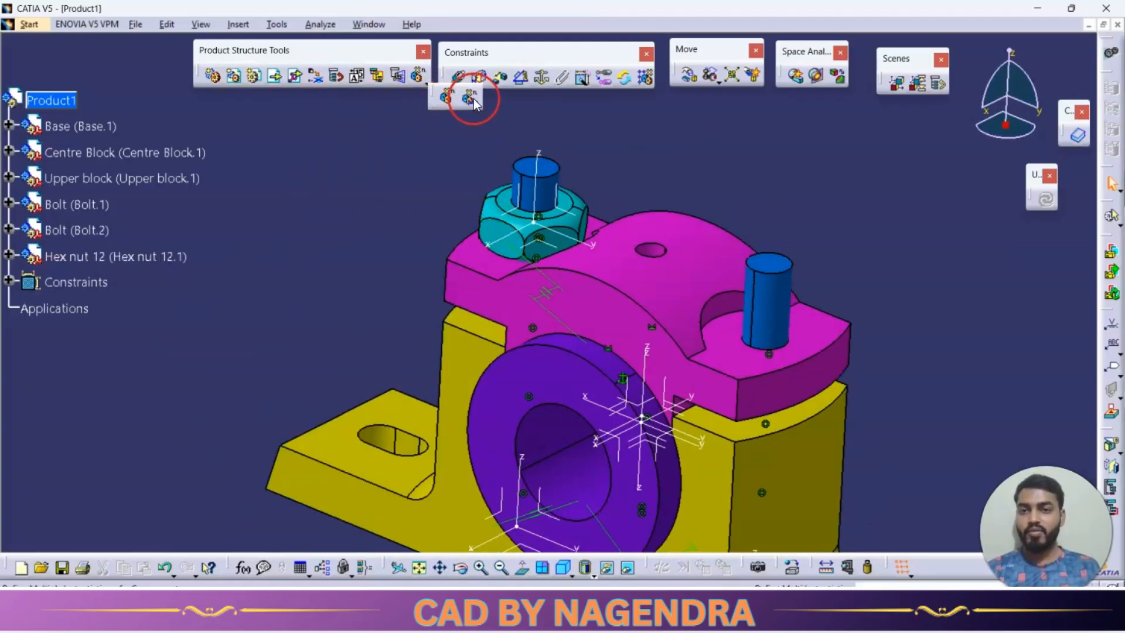
click(380, 152)
click(290, 81)
click(52, 100)
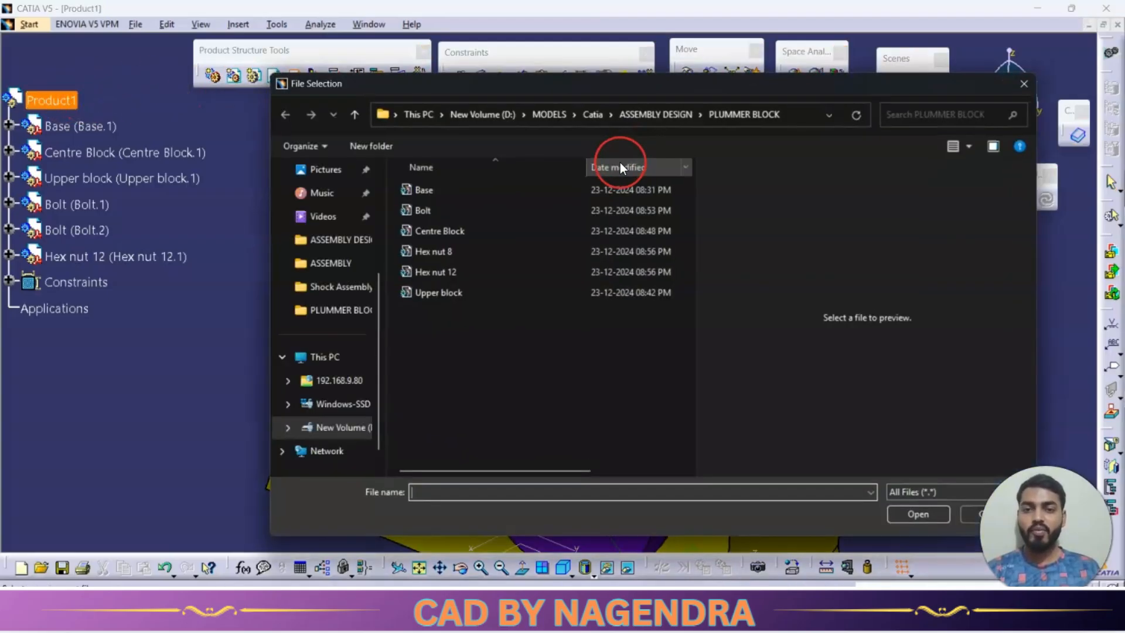
double_click(456, 271)
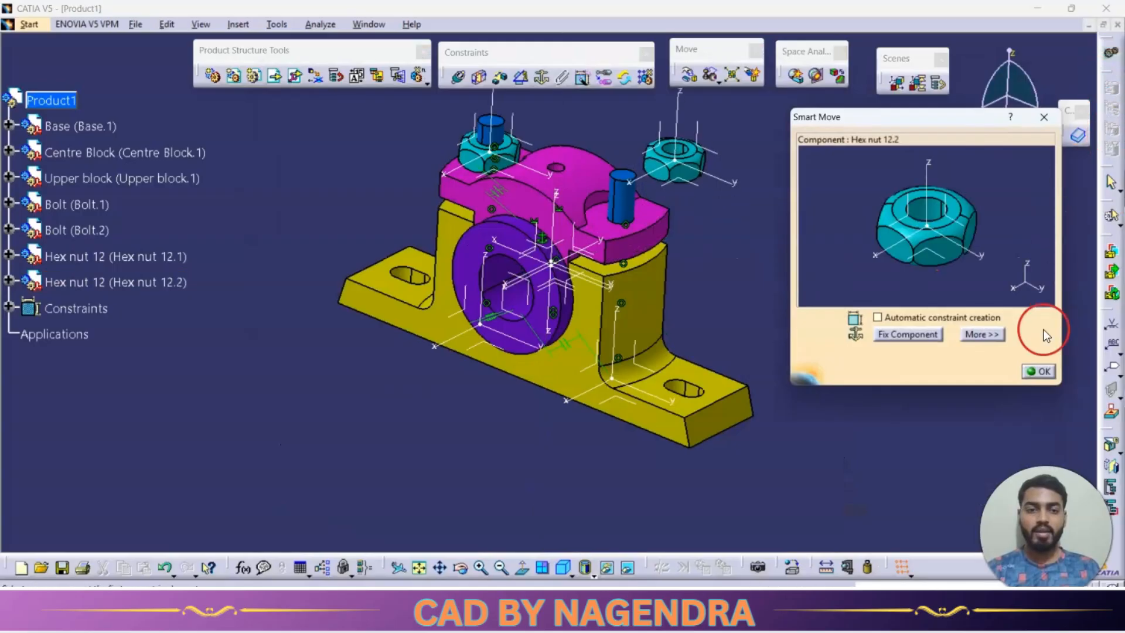
click(1044, 369)
Make the second hex nut's axis coincident with the axis of the first bolt.
middle_drag(661, 288, 630, 295)
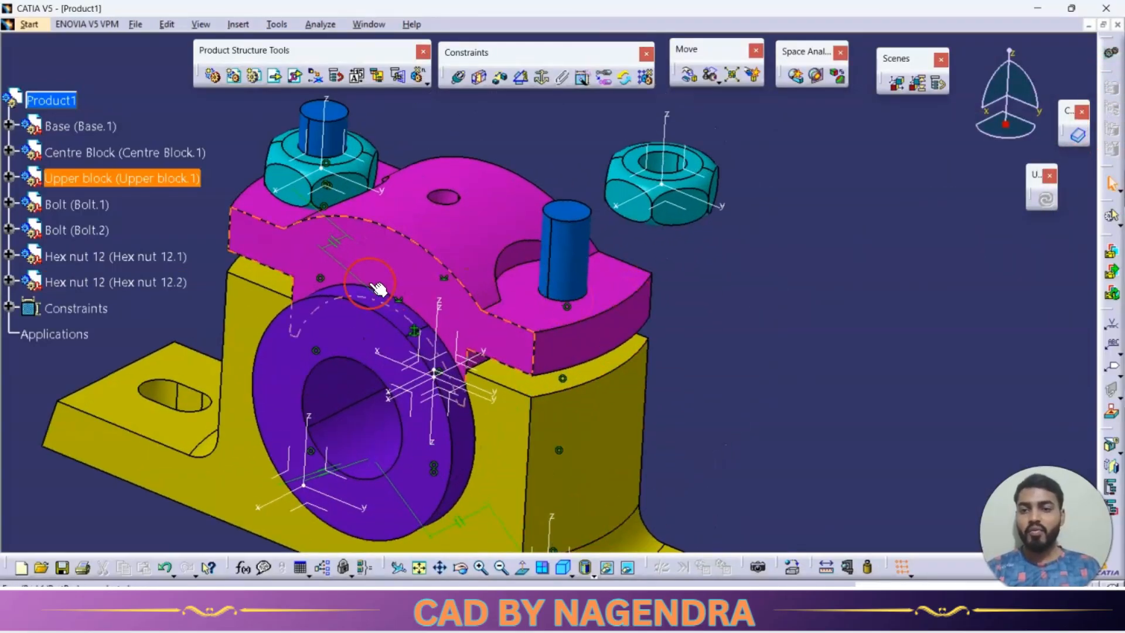
middle_drag(371, 286, 373, 278)
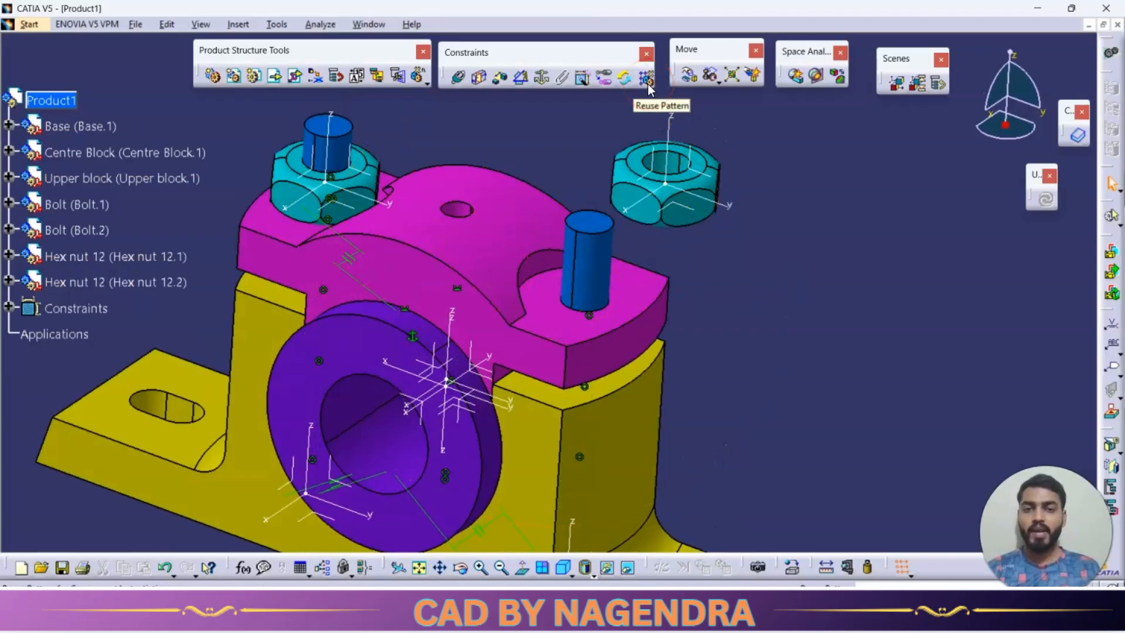
click(453, 79)
click(684, 166)
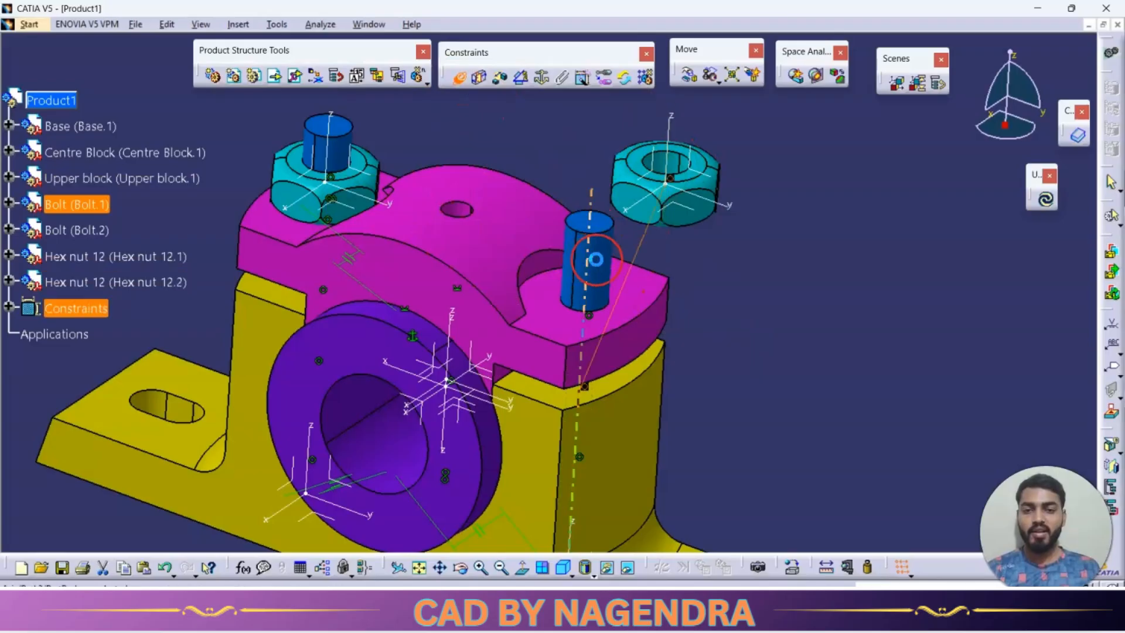
Make the second nut's underside coincident with the upper block's flat face around the first bolt, with Opposite orientation.
middle_drag(641, 264, 592, 247)
click(645, 197)
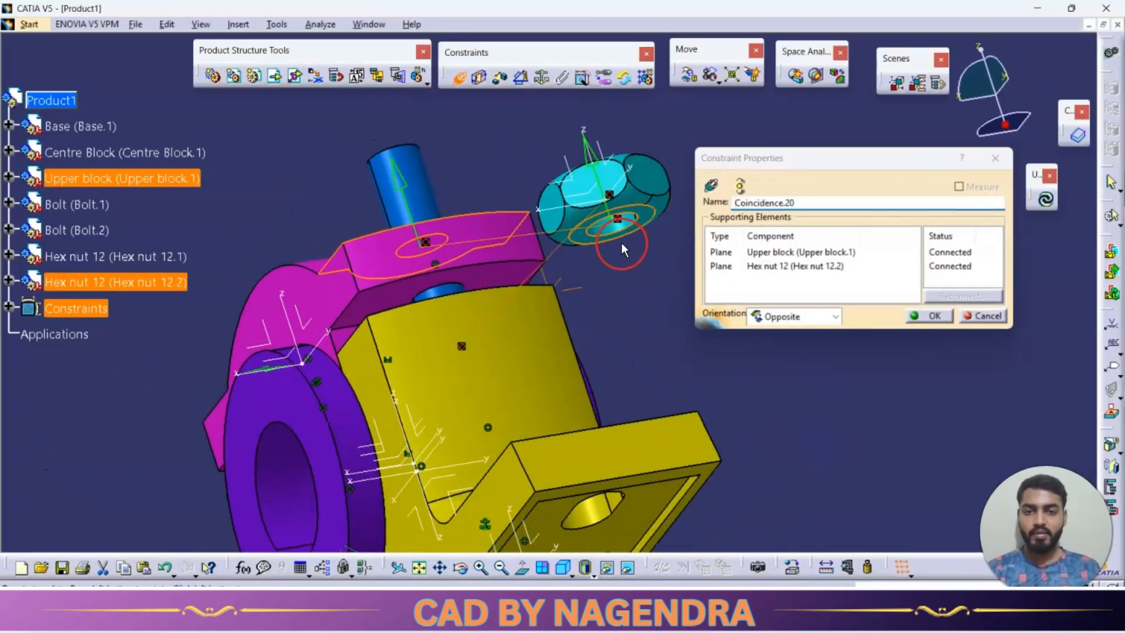
click(928, 316)
Add a parallelism constraint between a side flat of the second nut and the upper block's front face, and update the assembly.
click(520, 76)
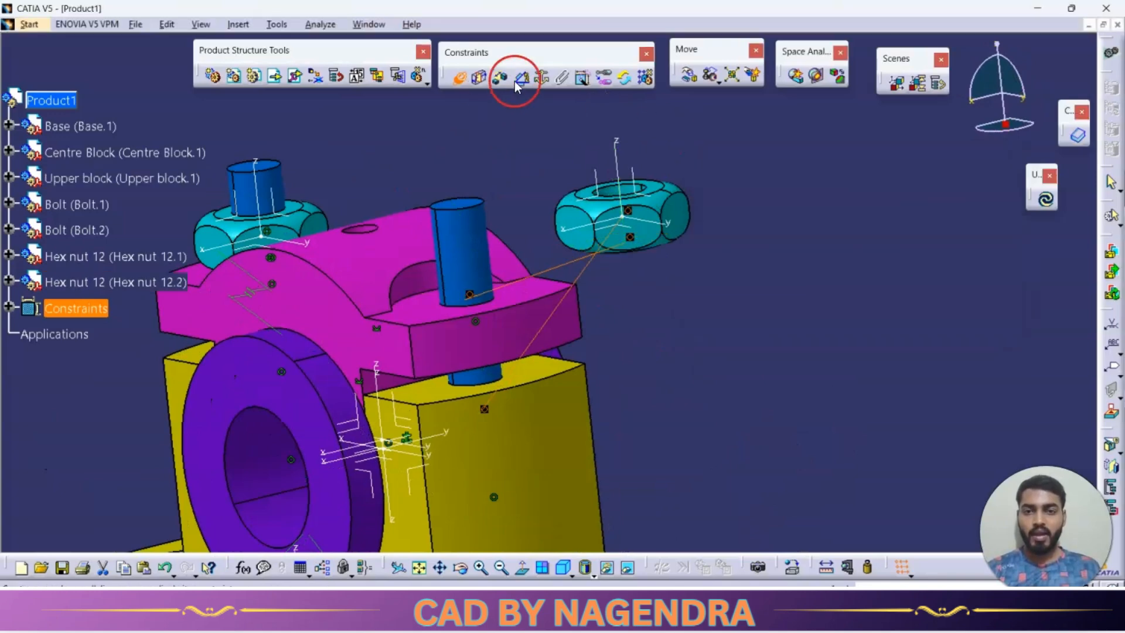
click(465, 291)
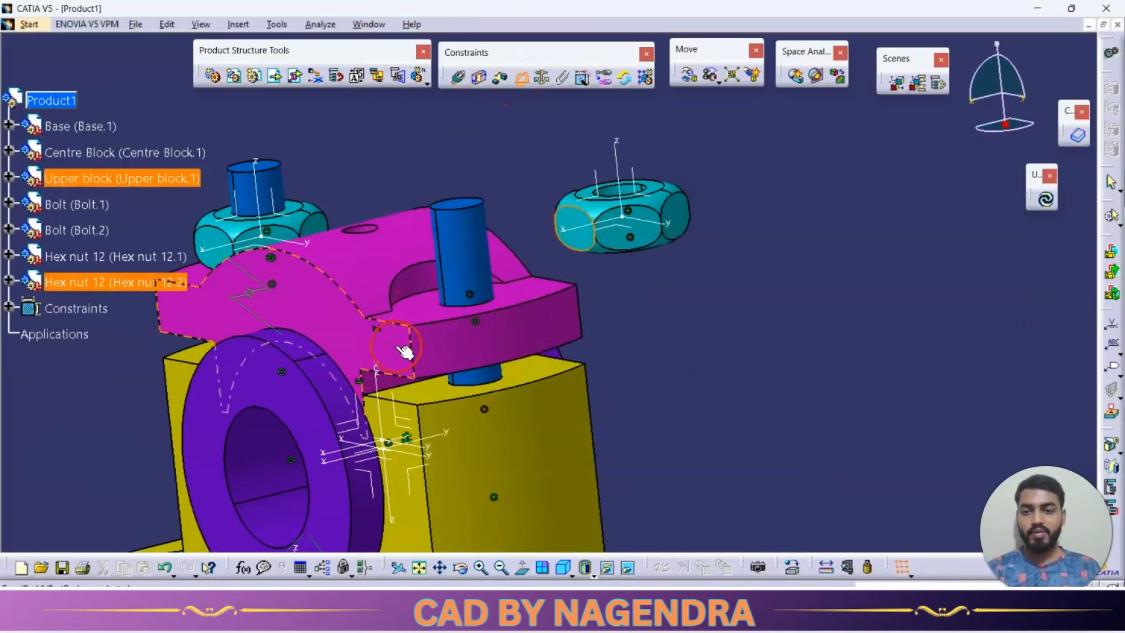
click(756, 204)
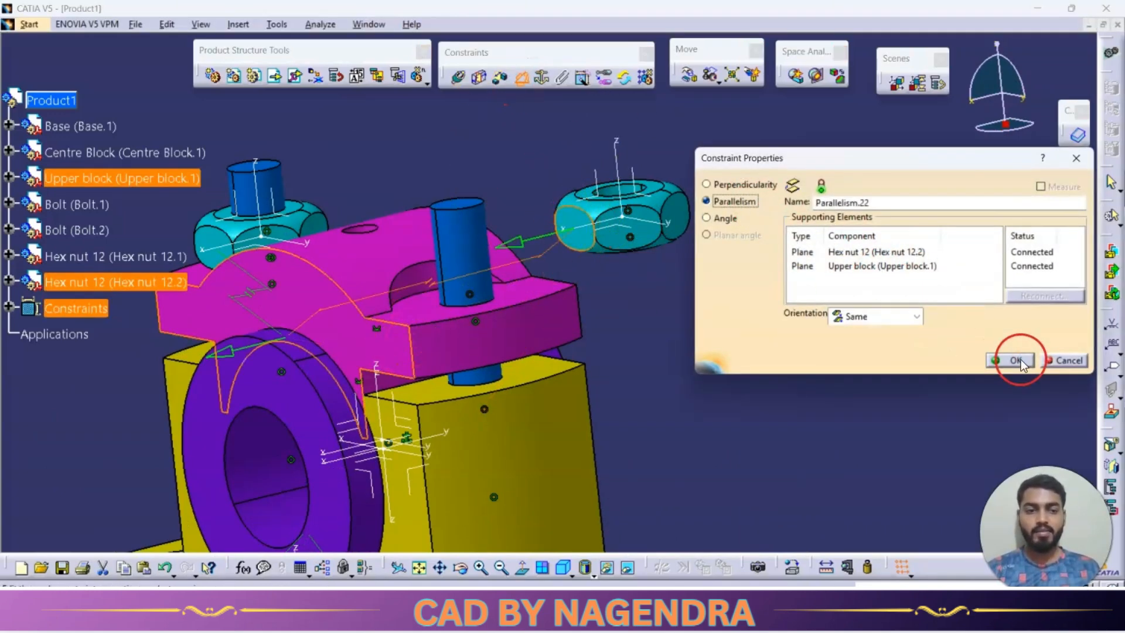
click(1010, 360)
click(1047, 204)
middle_drag(496, 316, 755, 362)
Insert the Hex nut 8 part with positioning into Product1 and resolve both part number conflicts by automatic renaming.
click(298, 77)
click(47, 100)
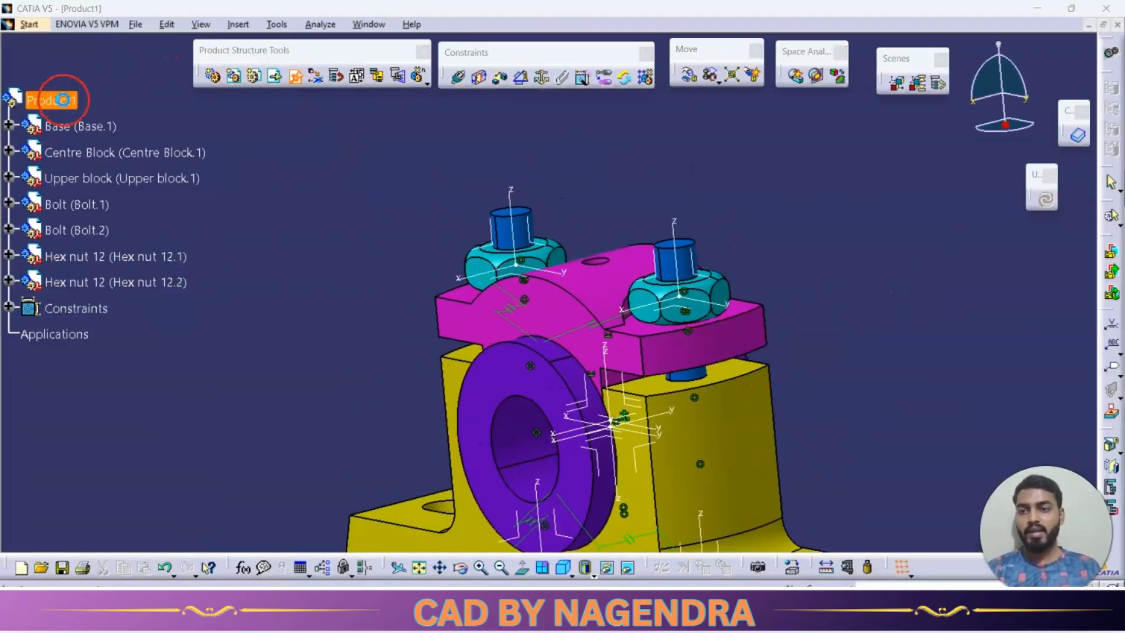
double_click(445, 252)
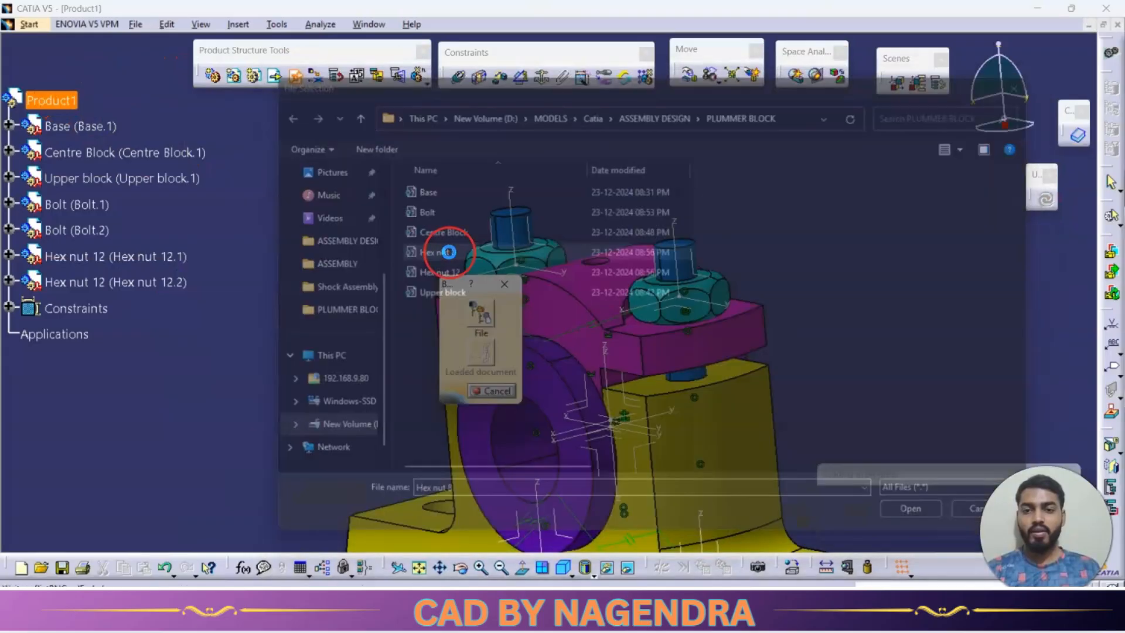
click(1039, 353)
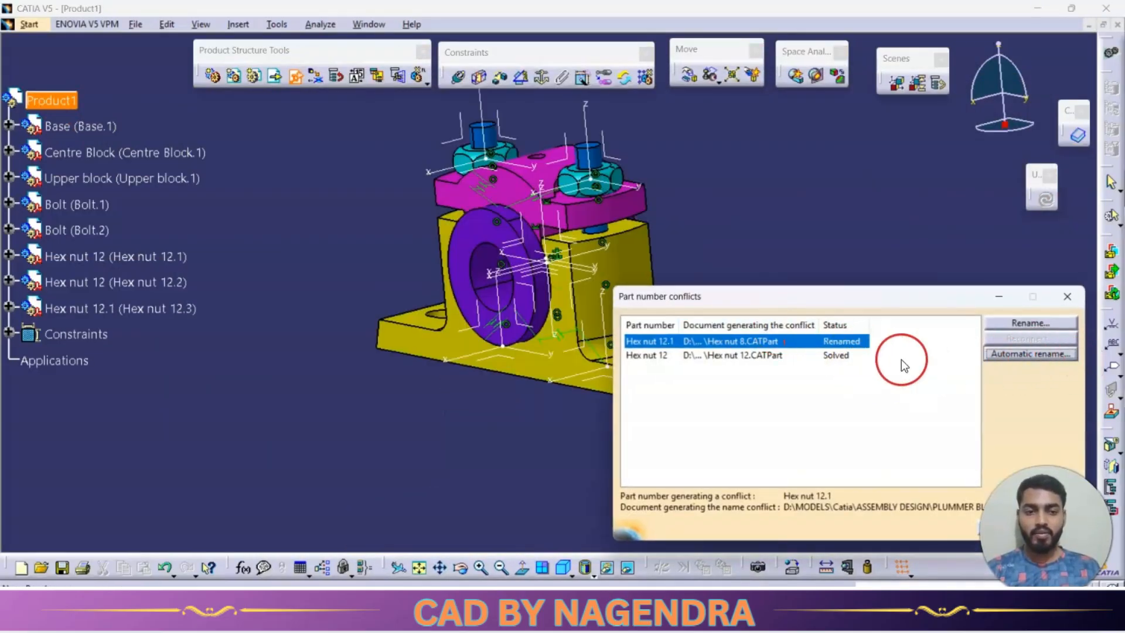
click(846, 355)
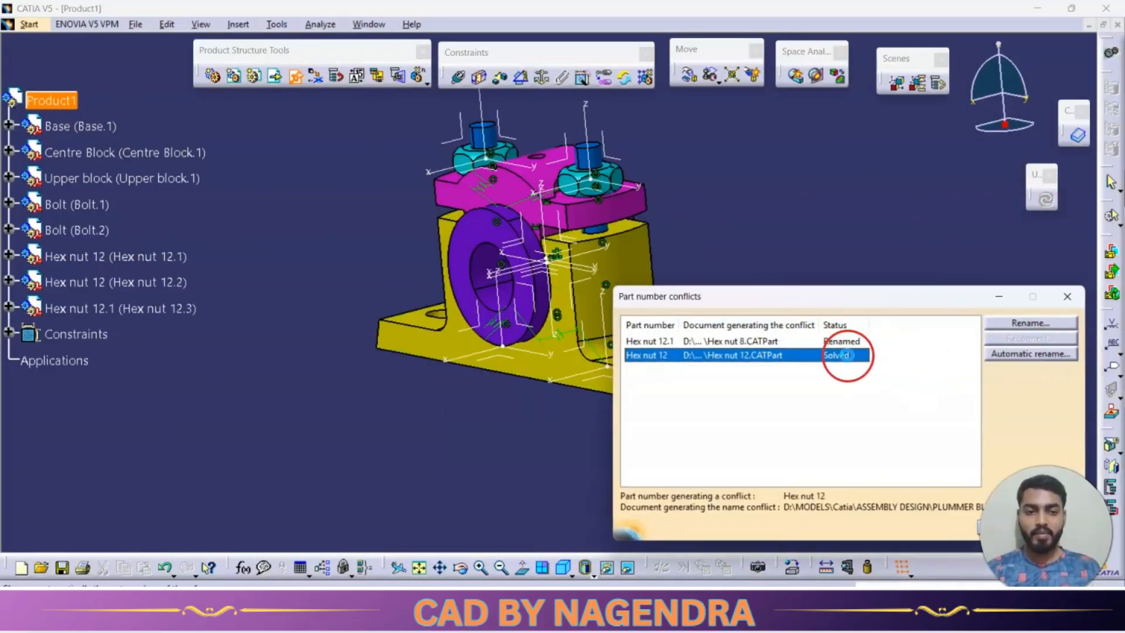
click(1012, 355)
click(990, 527)
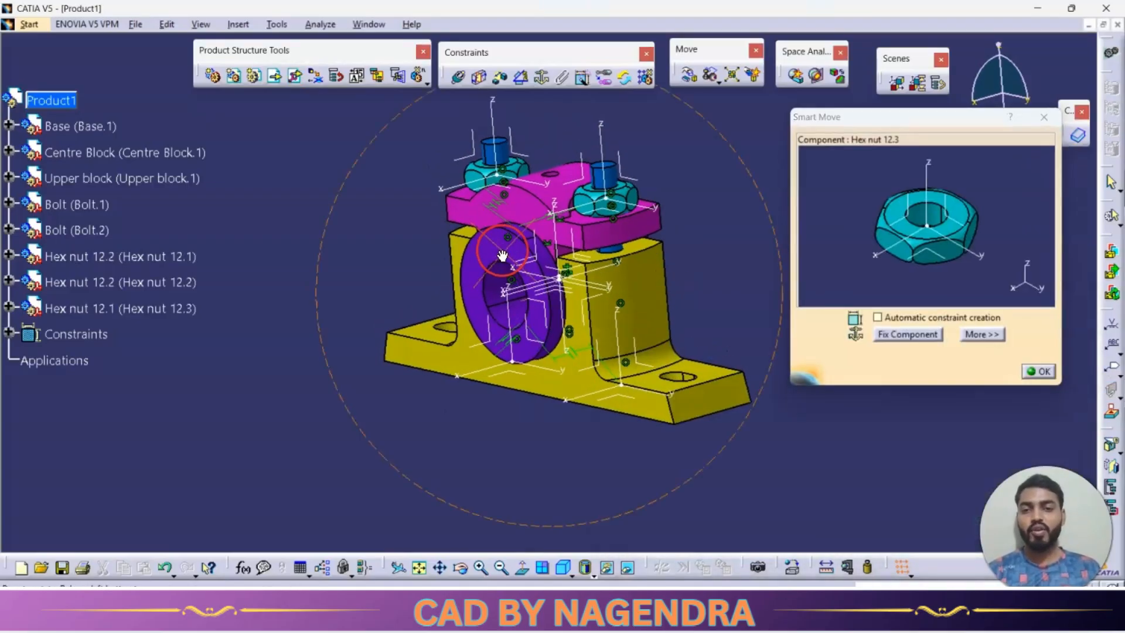
Place the inserted hex nut freely above the upper block and finish the Smart Move positioning.
middle_drag(502, 255, 725, 345)
drag(943, 261, 914, 47)
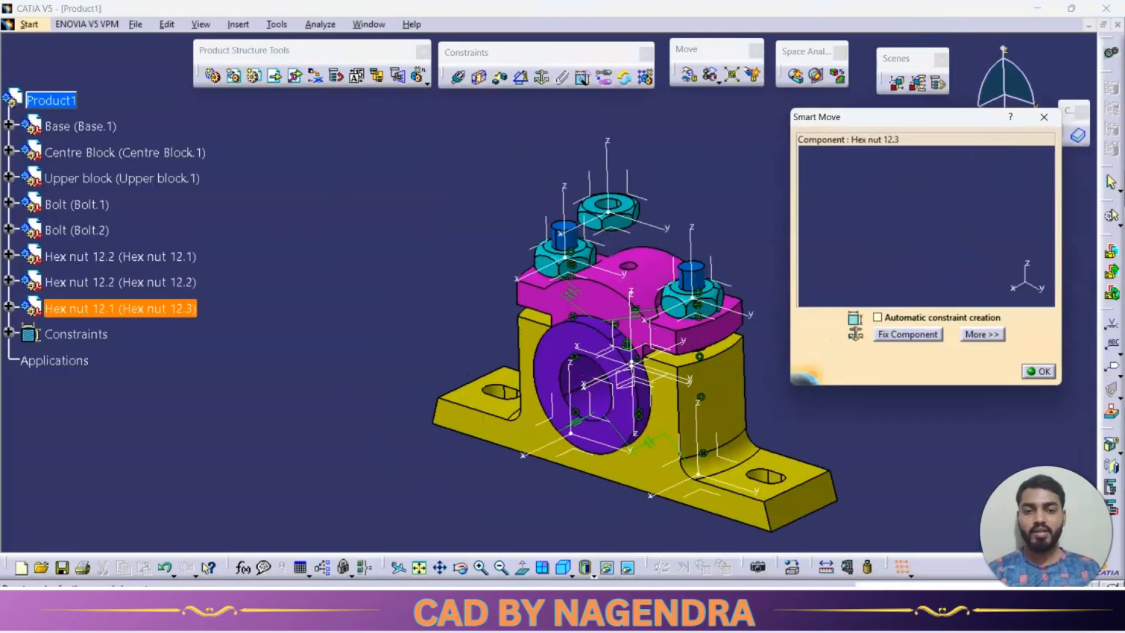
click(907, 336)
click(1039, 368)
Make the new nut's axis coincident with the axis of the second bolt (Bolt.2).
middle_drag(692, 271, 529, 317)
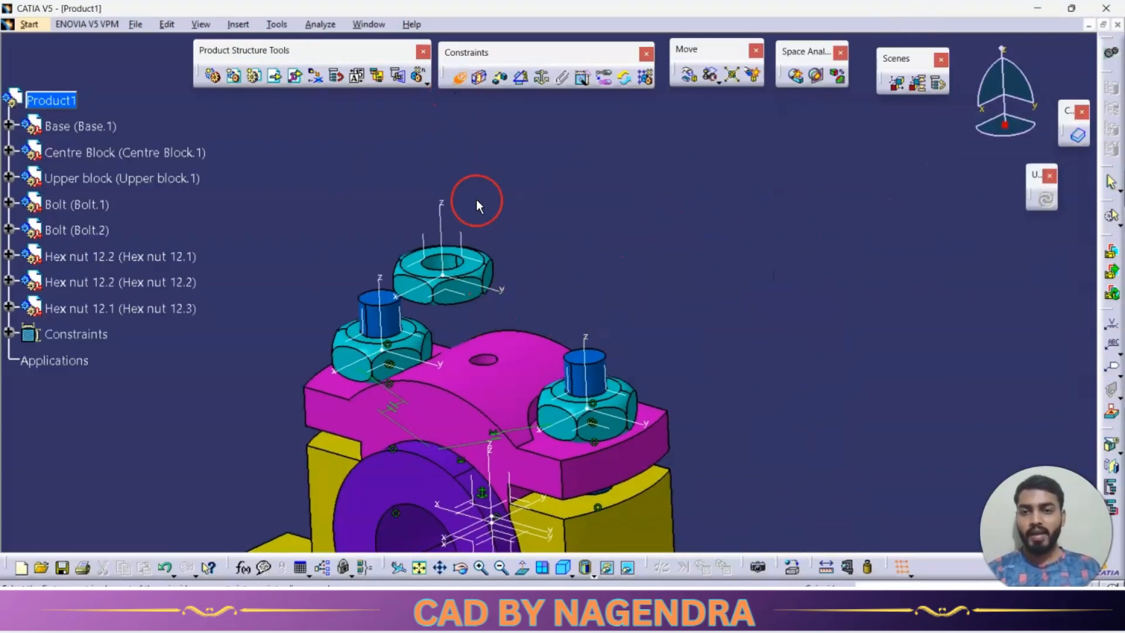
middle_drag(478, 205, 542, 187)
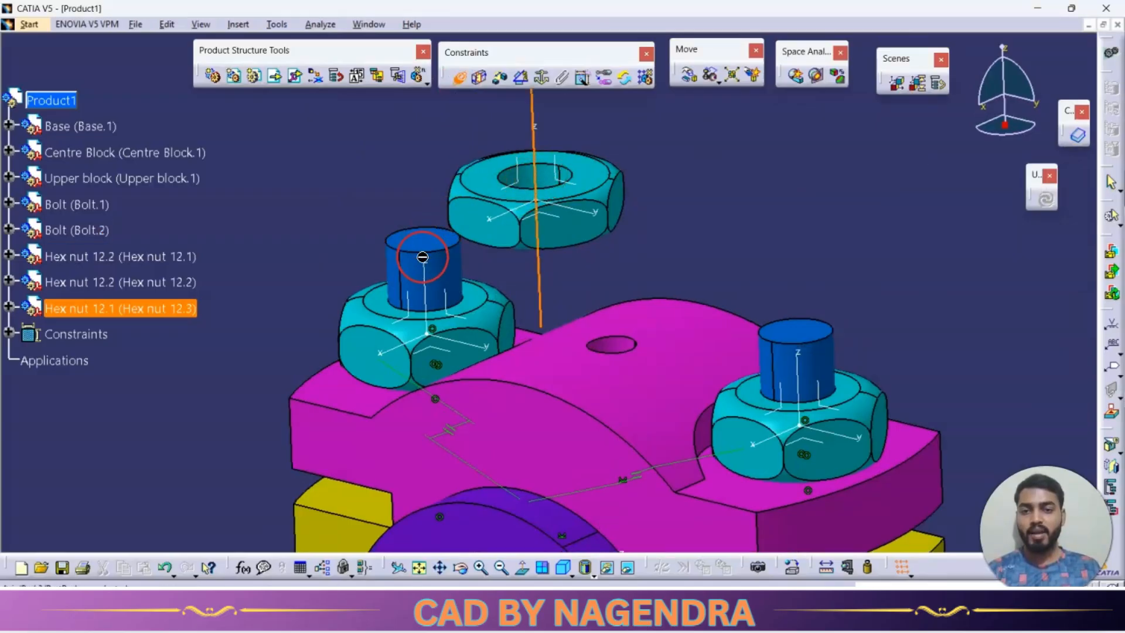
click(448, 261)
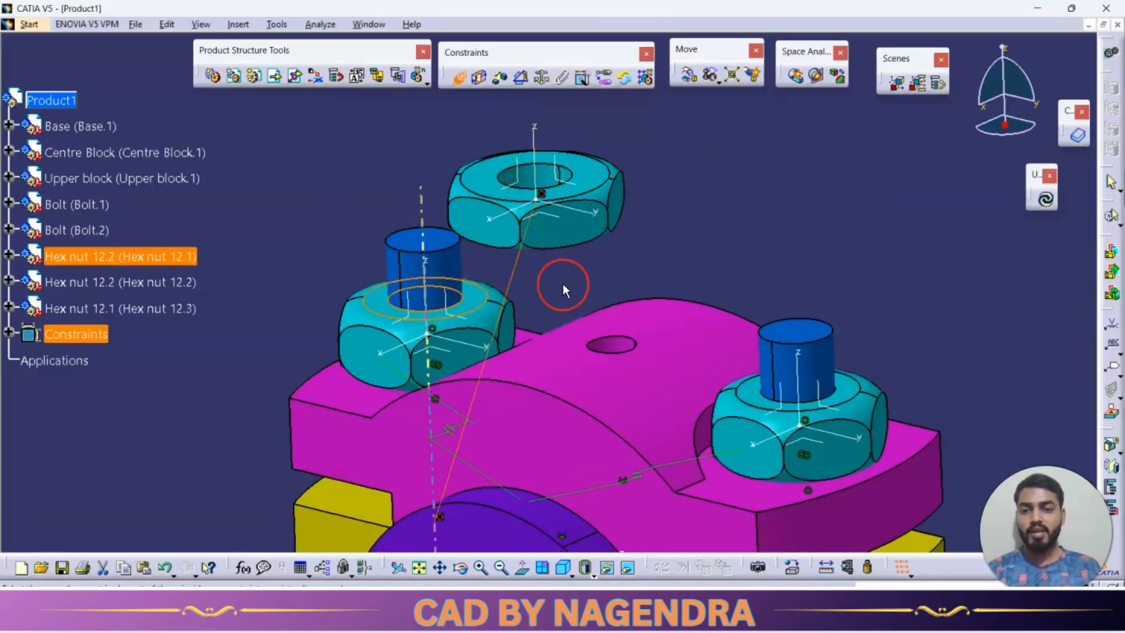
Make the new nut's underside coincident with the top face of the nut already on the second bolt.
middle_drag(564, 290, 563, 329)
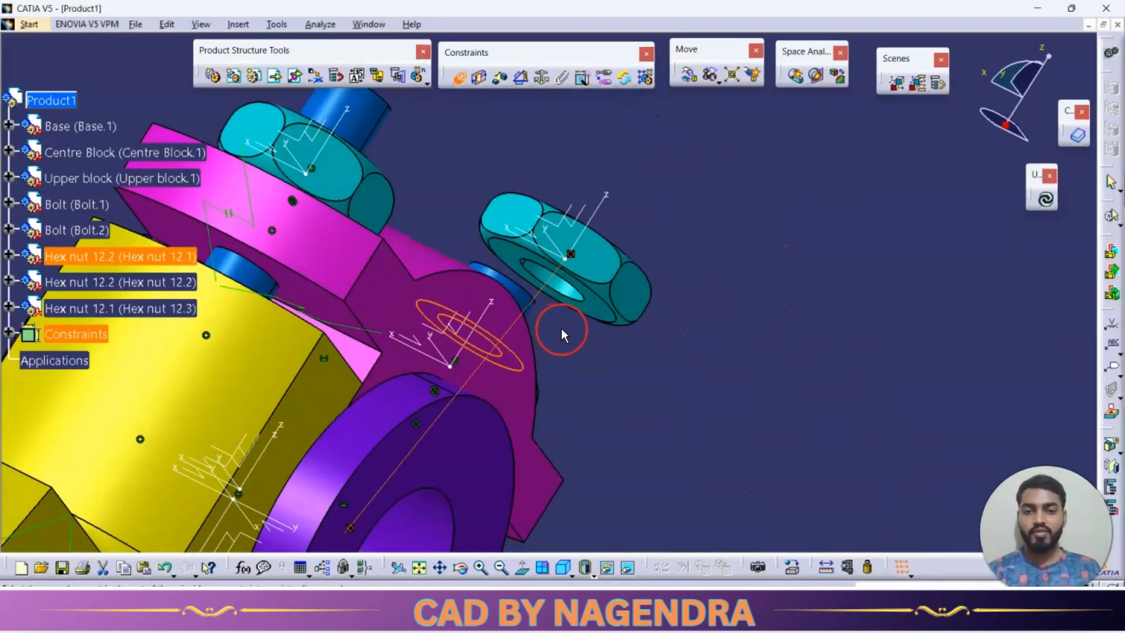
click(607, 318)
click(932, 316)
Add a parallelism constraint between side flats of the new nut and the nut below it, and update the assembly.
middle_drag(762, 323, 621, 333)
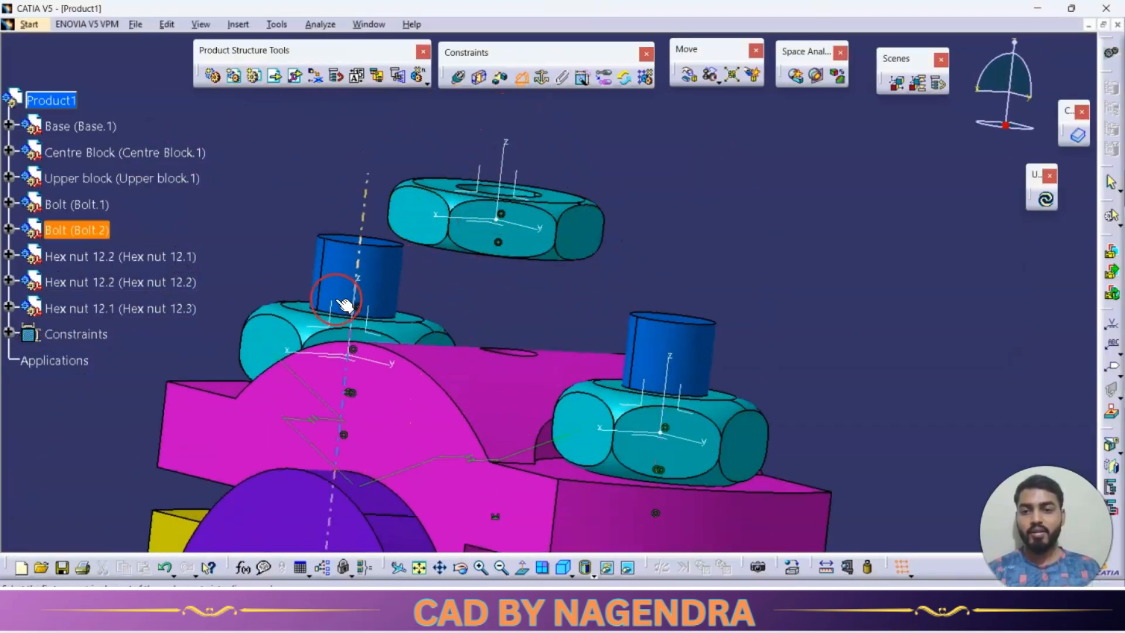
middle_drag(339, 327, 333, 407)
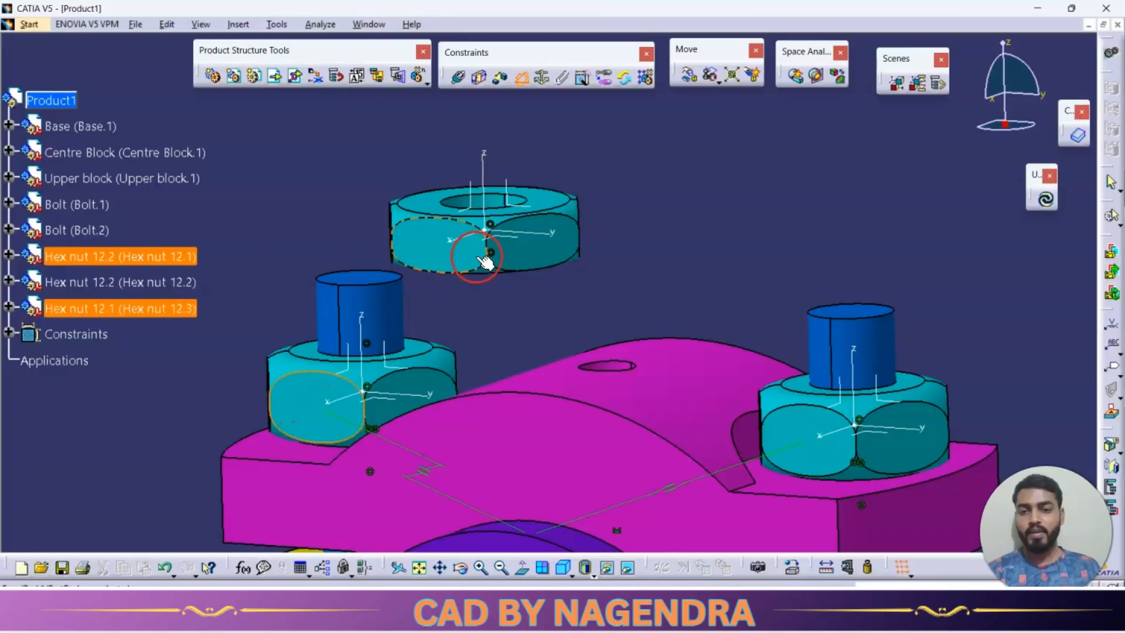
click(460, 251)
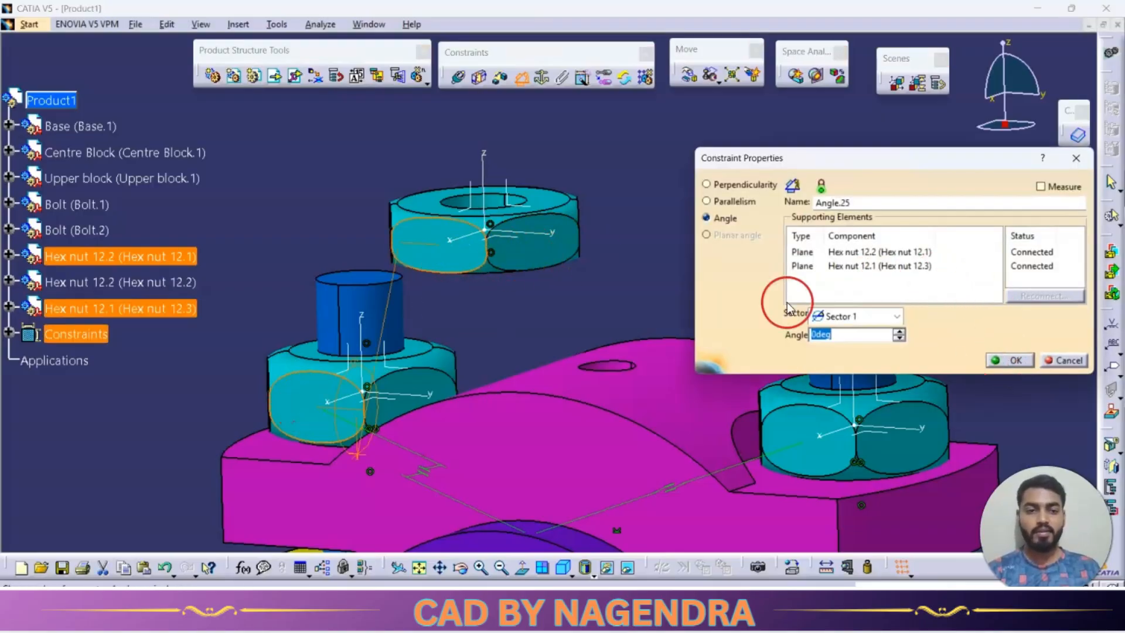
click(748, 202)
click(1015, 362)
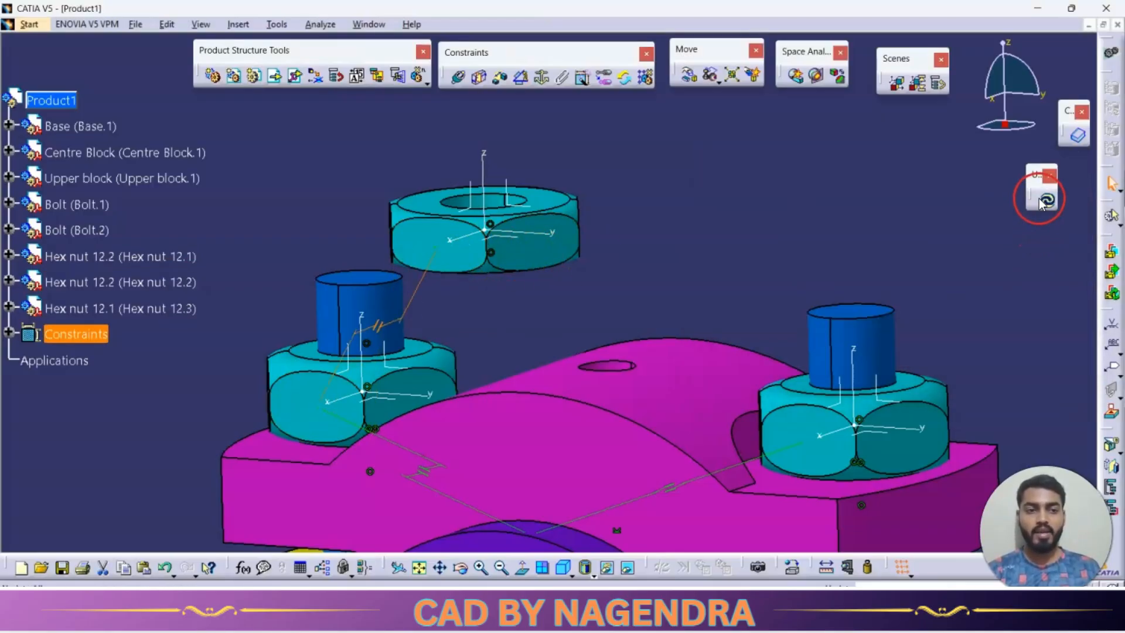
click(1043, 198)
Insert a second copy of the Hex nut 8 part with positioning above the bolt that carries only one nut.
ctrl+middle_drag(542, 232, 580, 344)
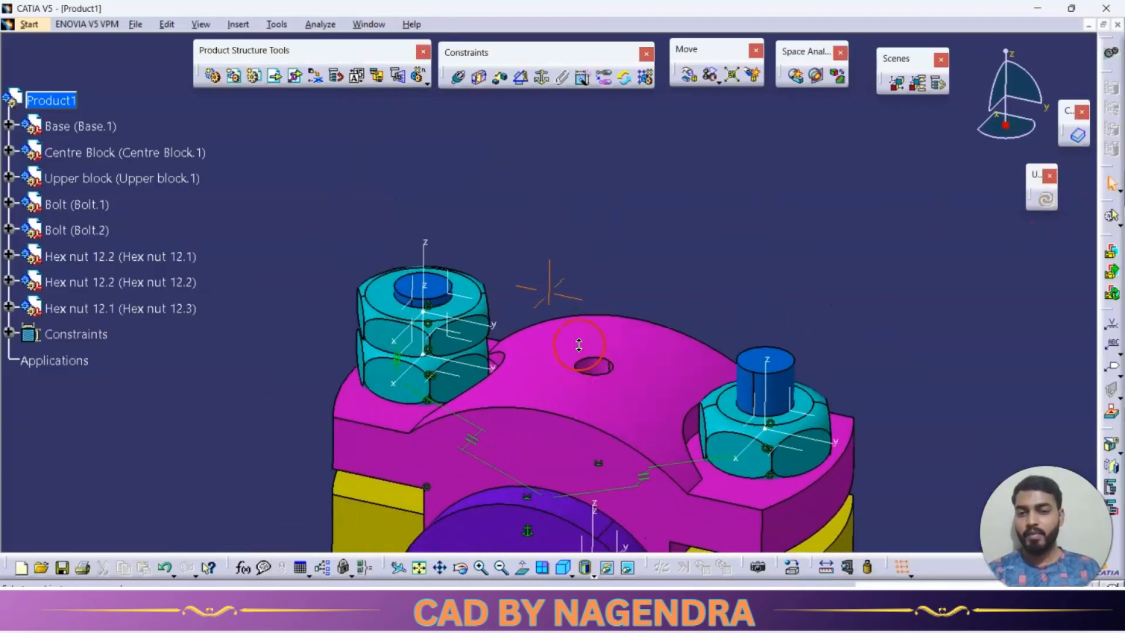
click(210, 76)
click(53, 100)
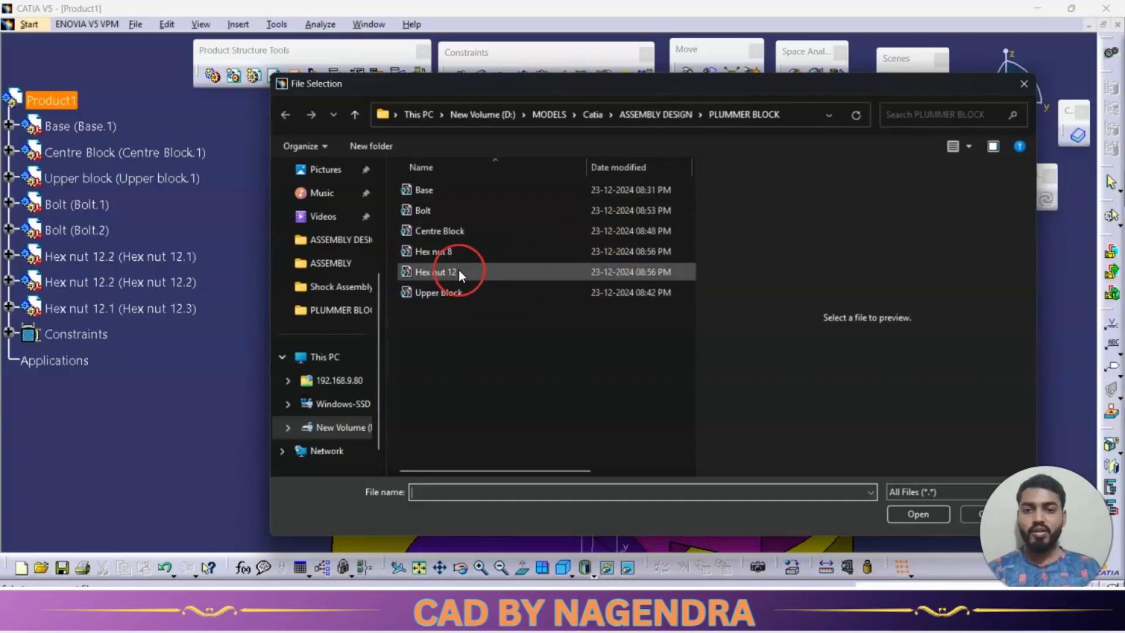
double_click(459, 256)
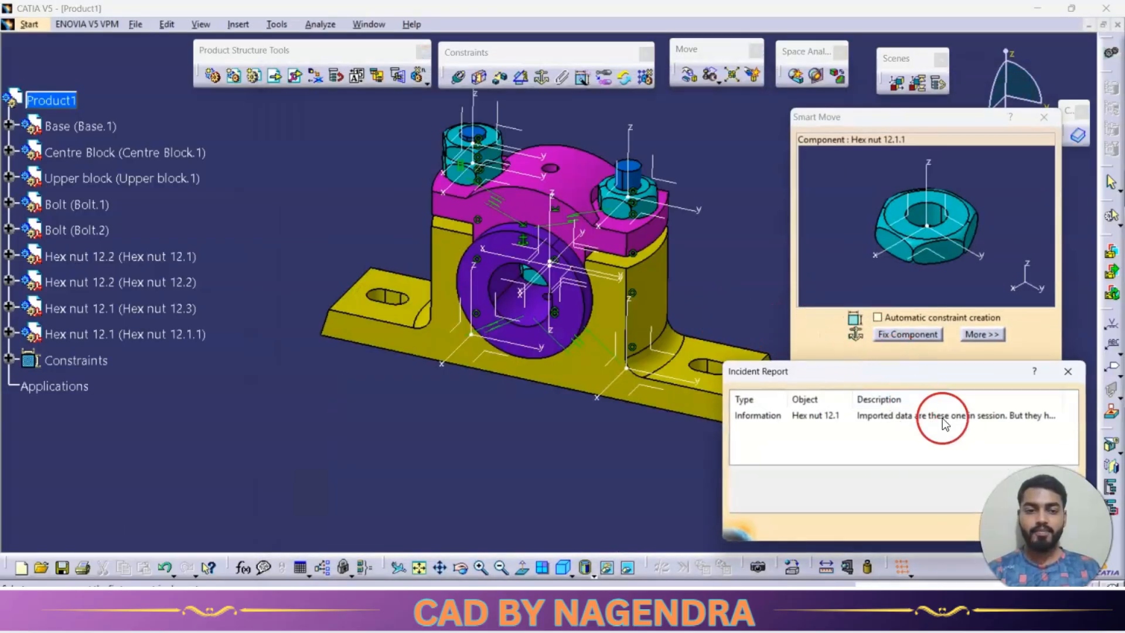
click(1062, 527)
drag(914, 247, 1073, 55)
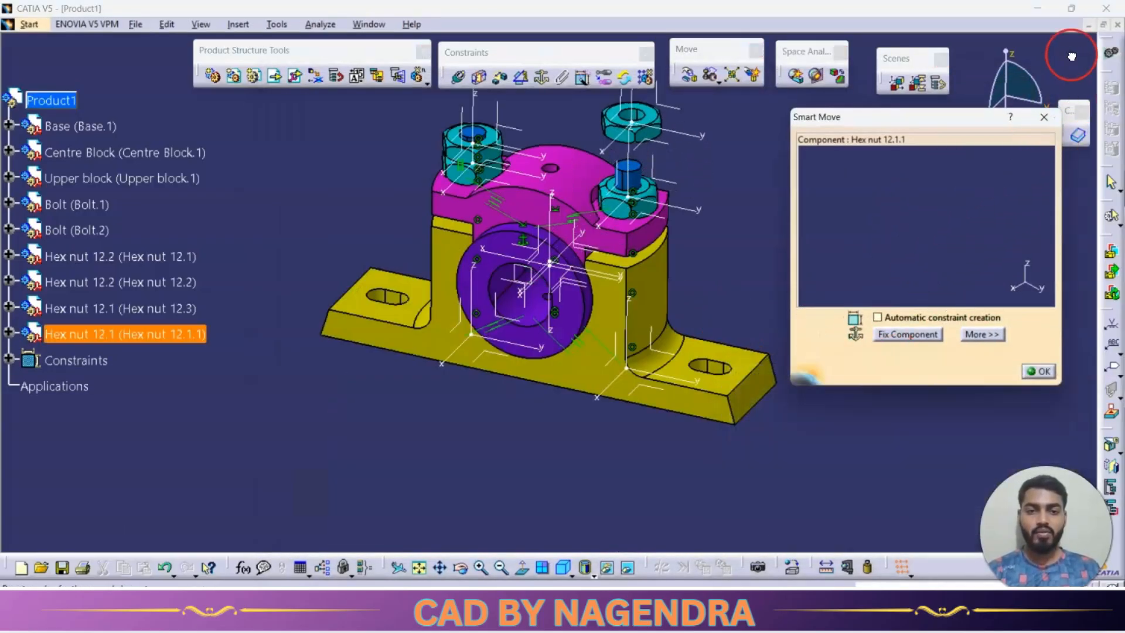
click(1039, 371)
Make the second Hex nut 8 copy's axis coincident with the axis of the first bolt (Bolt.1).
middle_drag(708, 230, 512, 182)
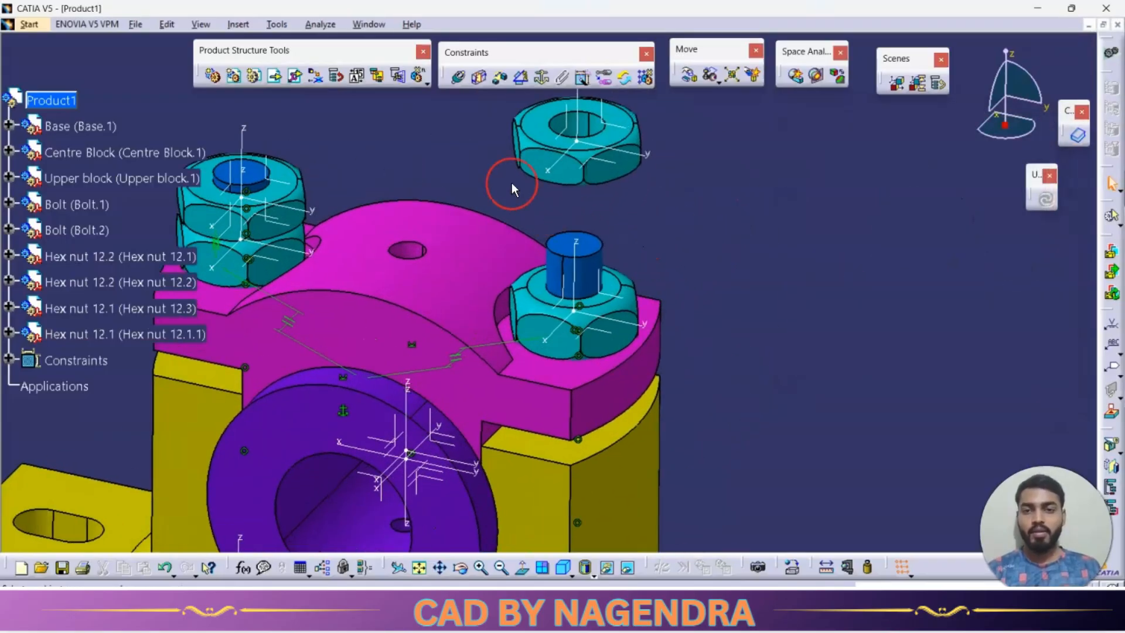
click(461, 78)
click(580, 130)
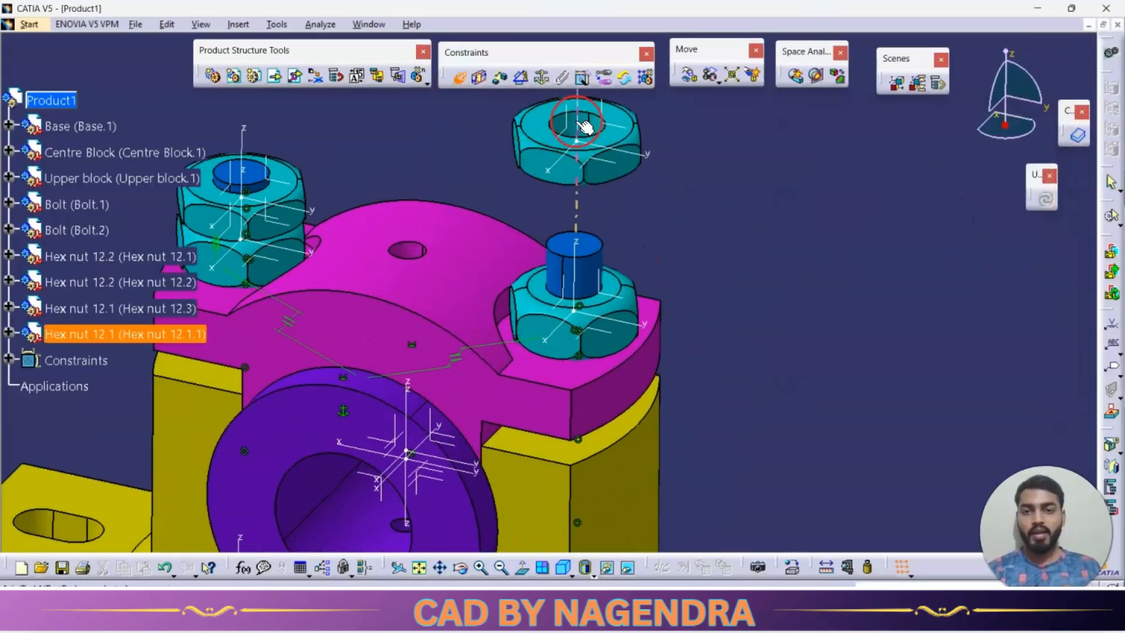
click(602, 259)
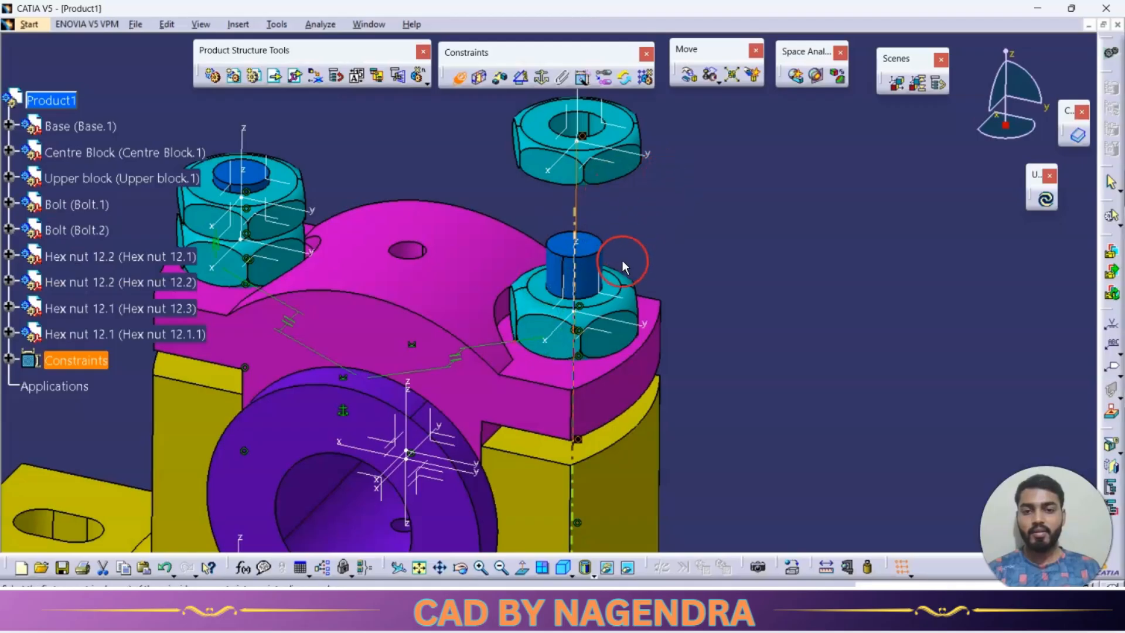
Make the second Hex nut 8 copy's underside coincident with the top face of the nut on the first bolt.
middle_drag(646, 229, 454, 125)
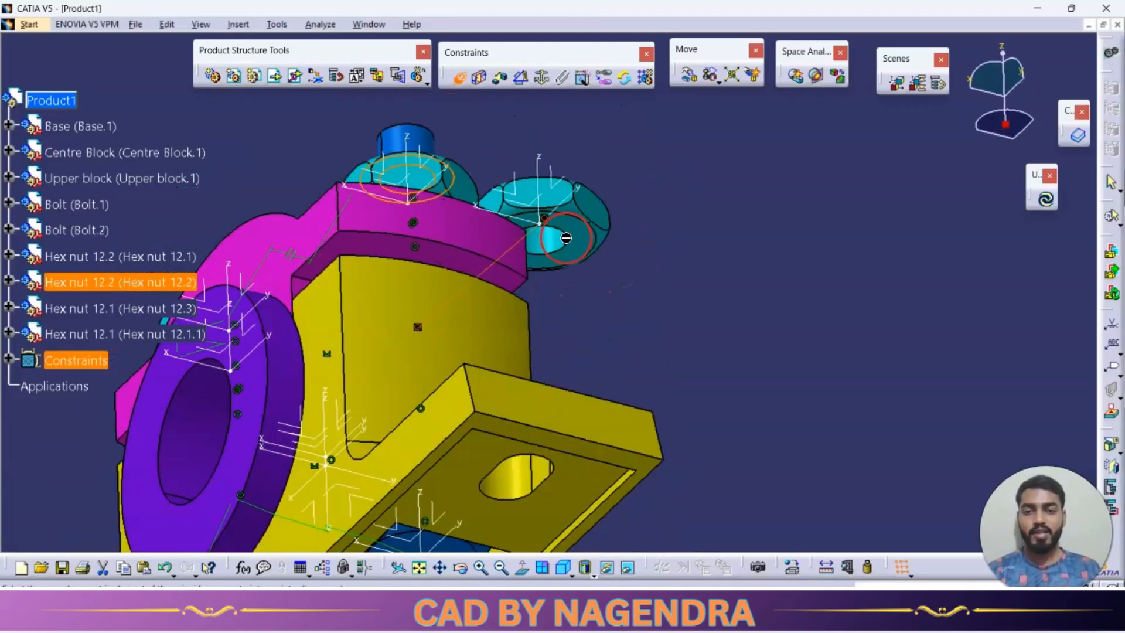
click(579, 239)
click(928, 315)
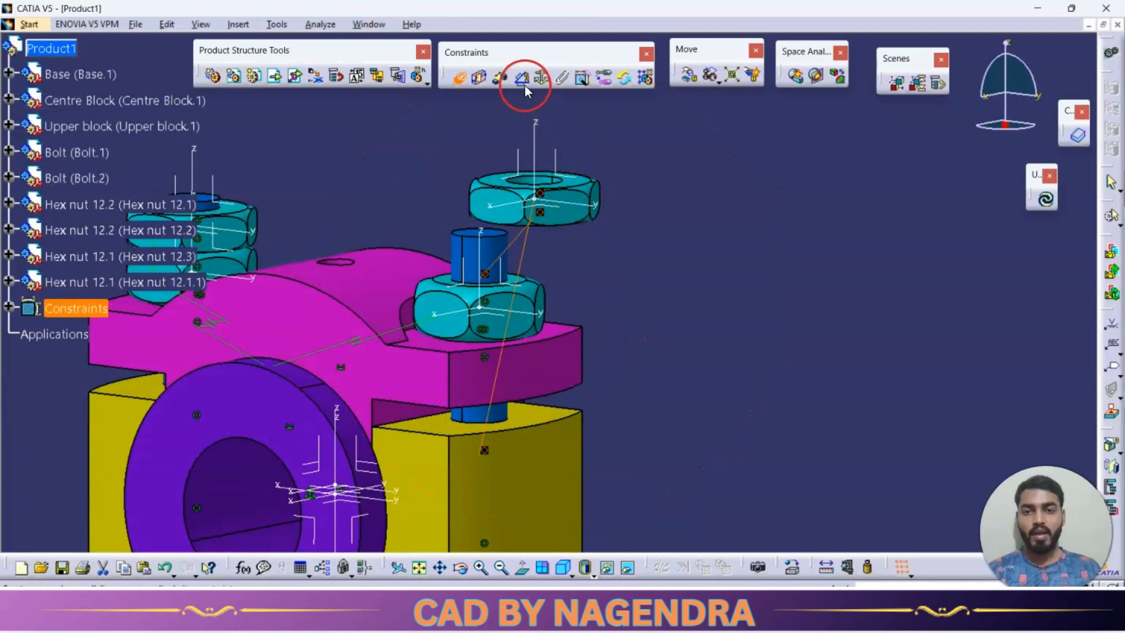
Add a parallelism constraint between side flats of the two nuts on the first bolt, and update the assembly.
click(523, 79)
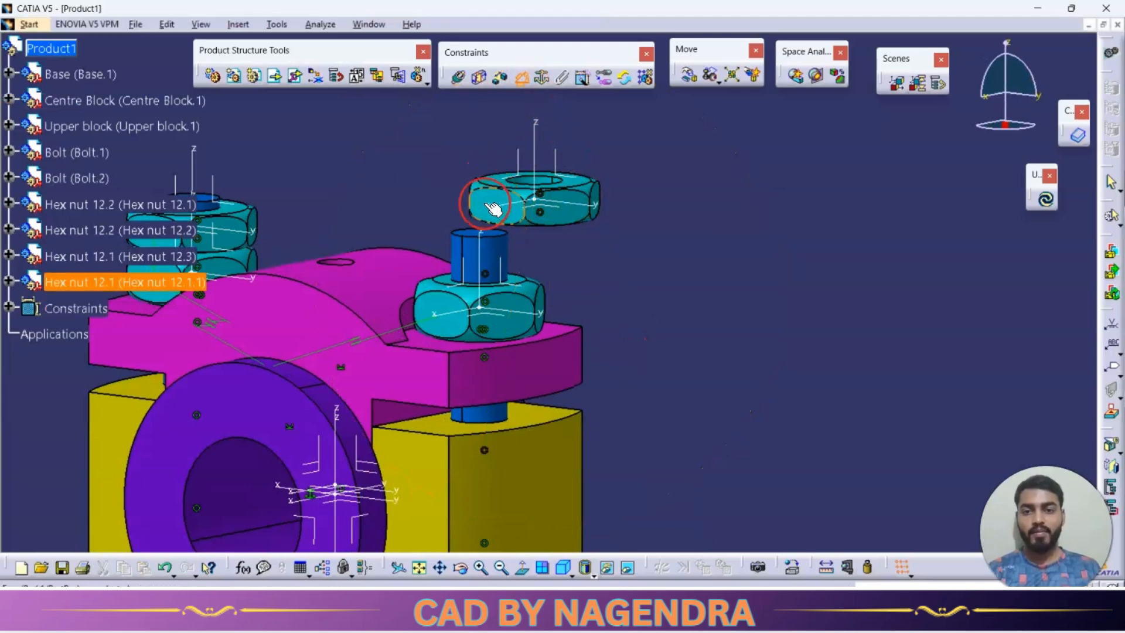
click(439, 309)
click(735, 201)
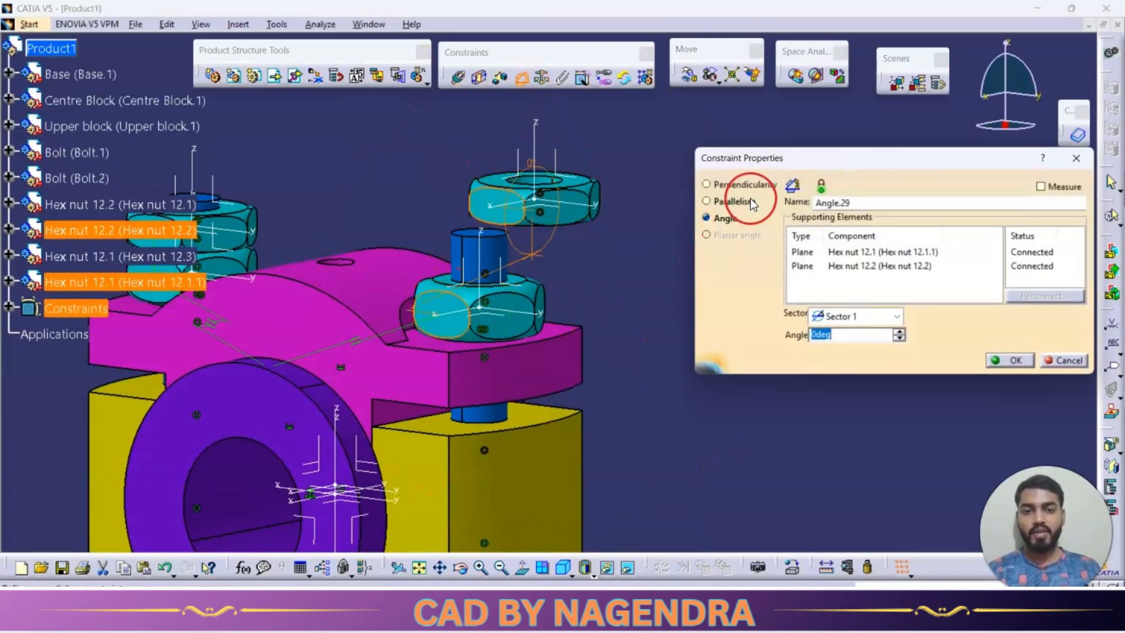
click(1010, 358)
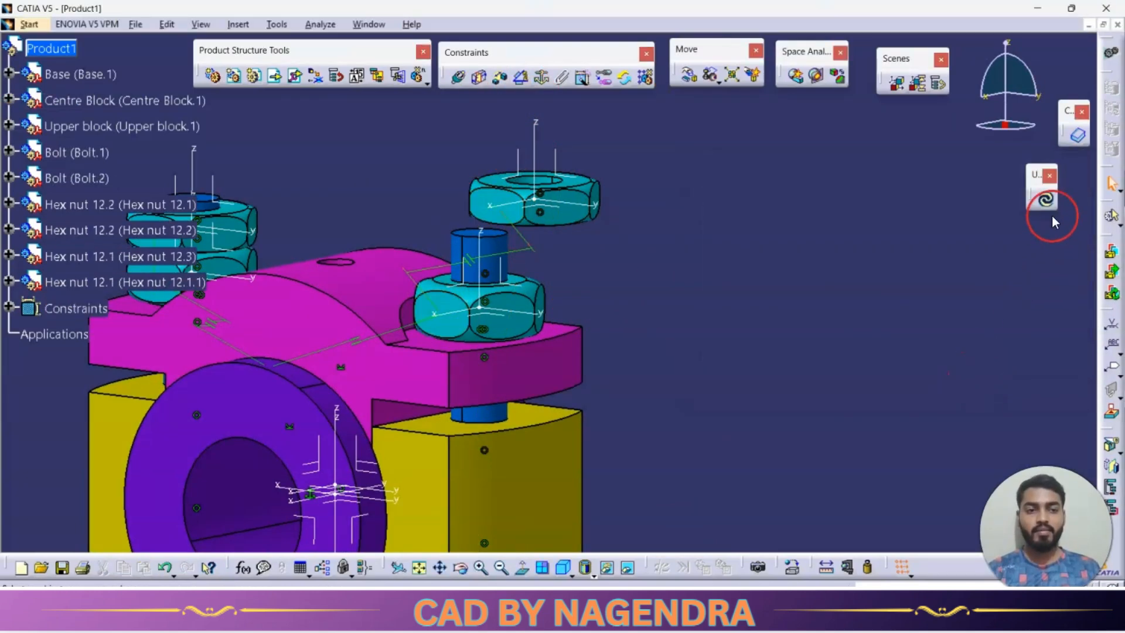
click(1045, 200)
Show the assembly in isometric view and set the graphic color of the two upper hex nuts to brown.
middle_drag(849, 268, 730, 396)
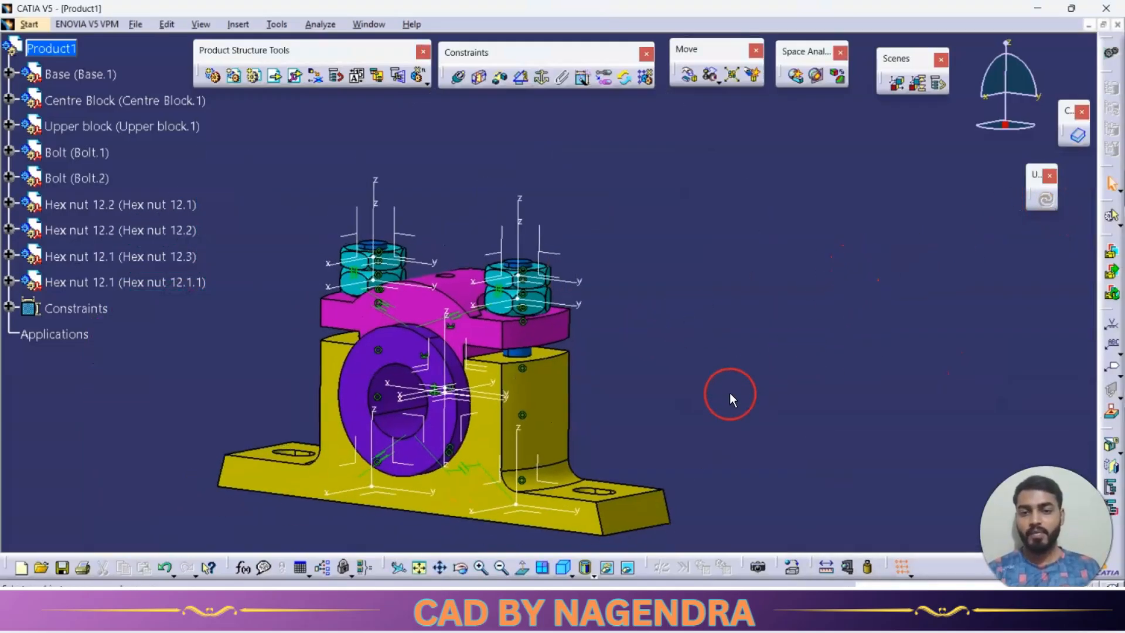
click(565, 567)
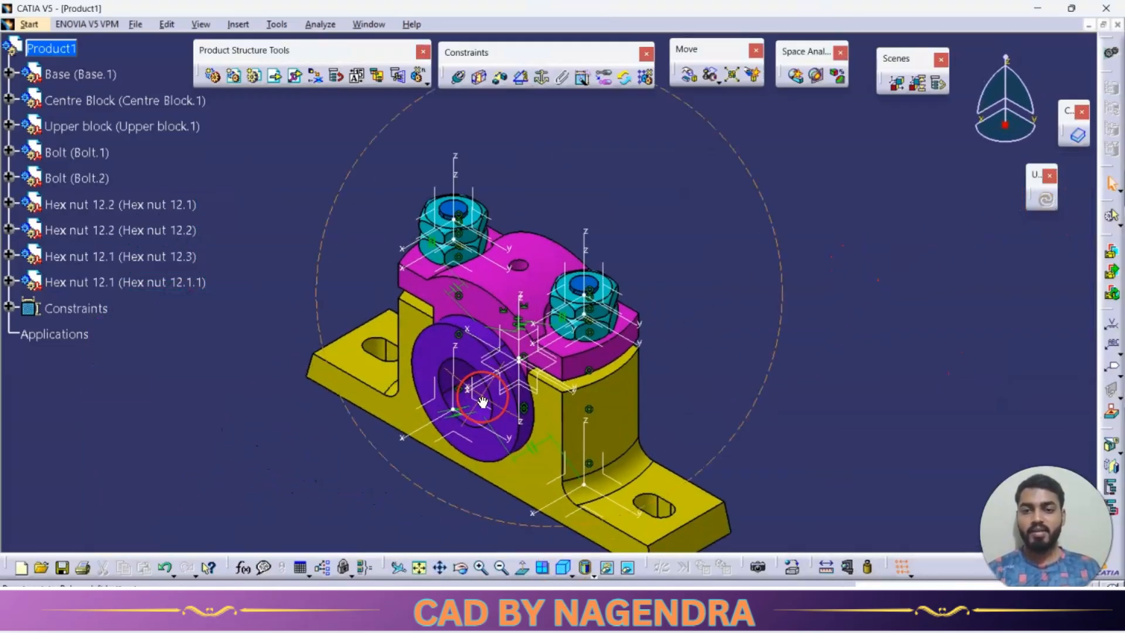
click(143, 285)
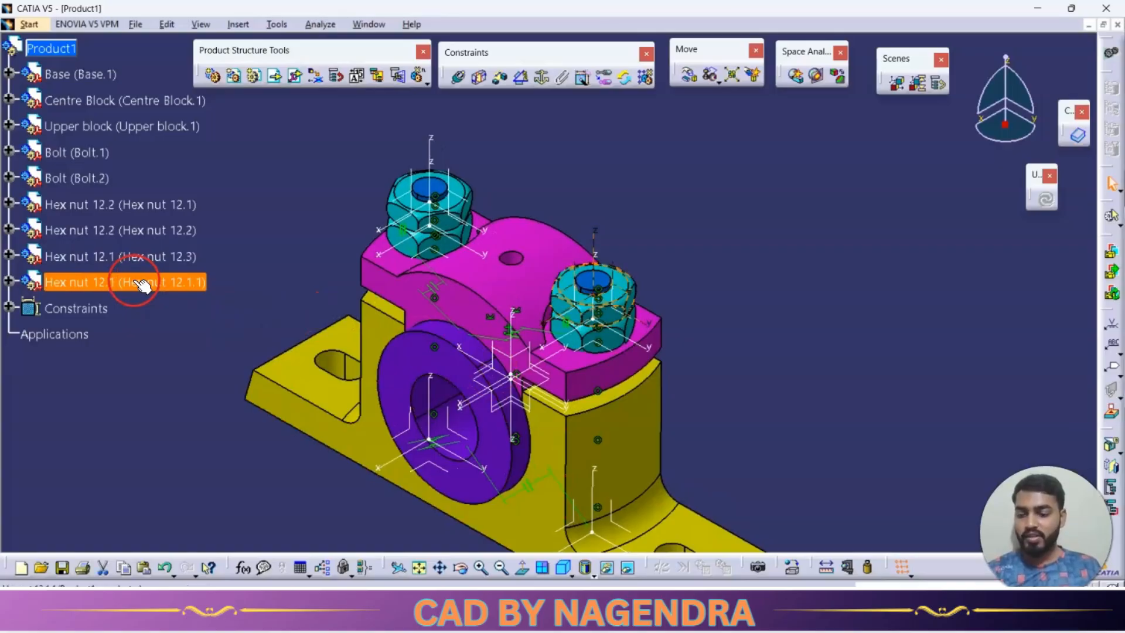
ctrl+click(135, 258)
right_click(135, 257)
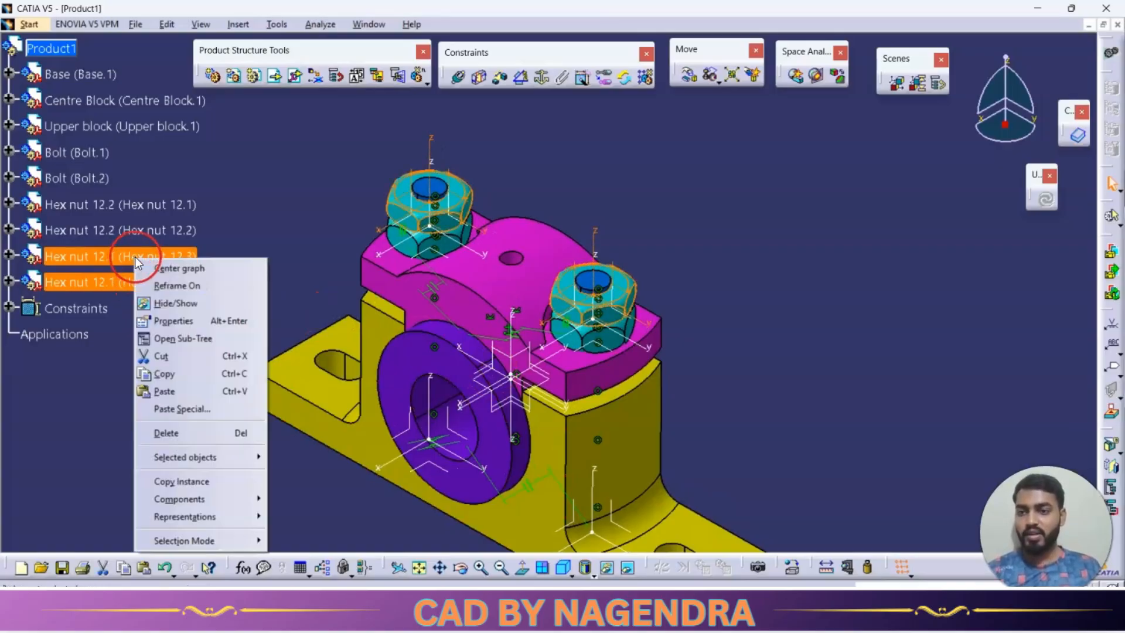
click(174, 319)
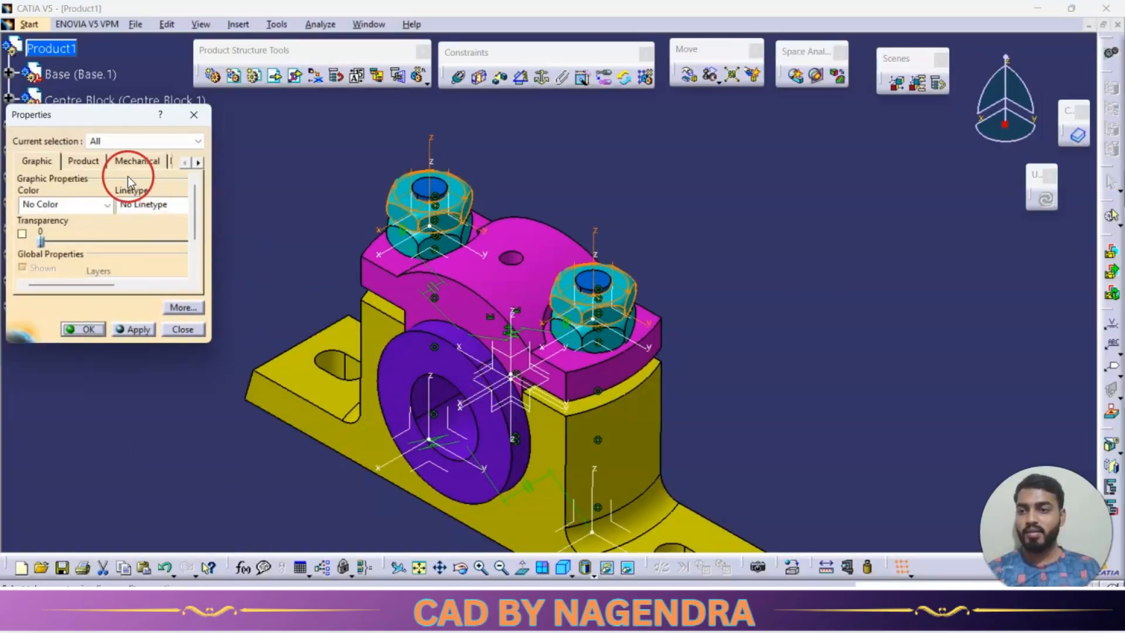
click(106, 205)
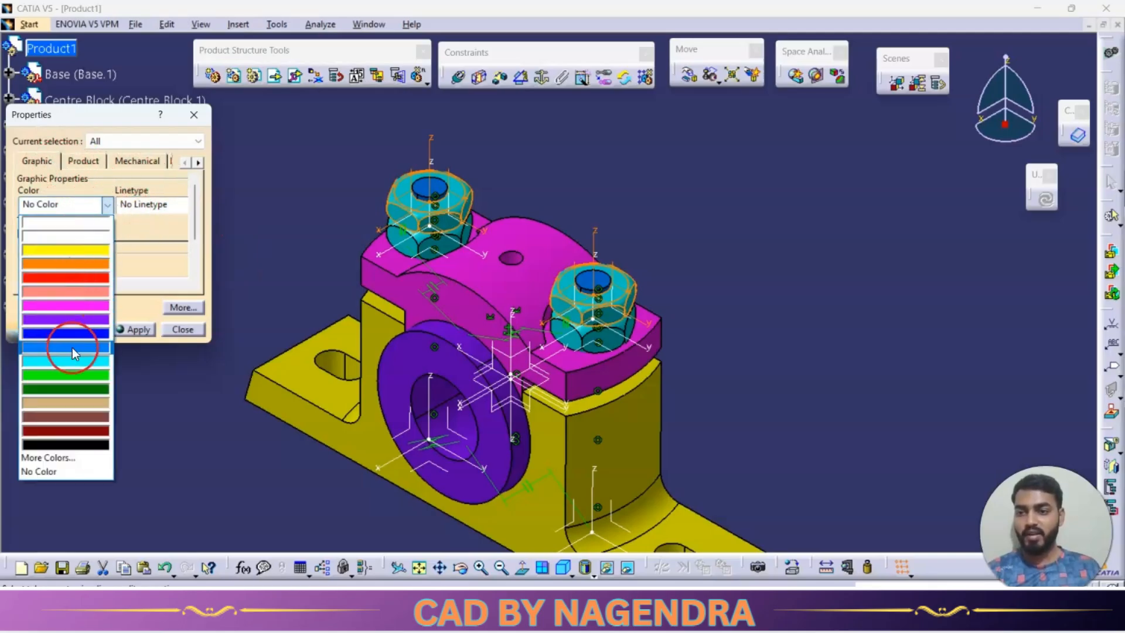
click(70, 388)
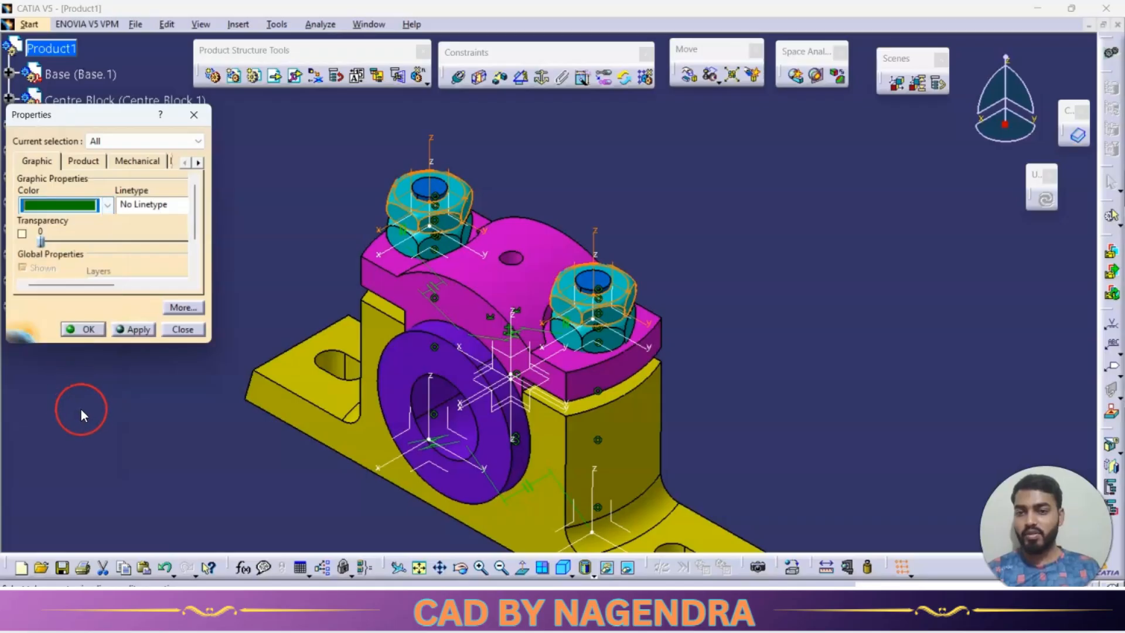
click(105, 205)
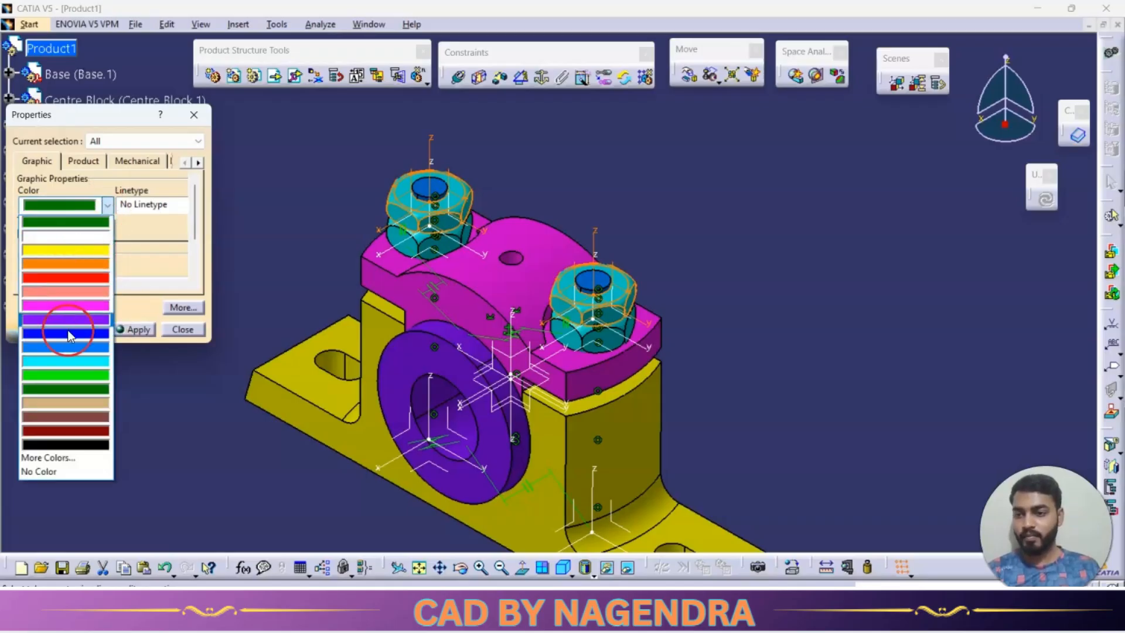
click(69, 417)
click(136, 331)
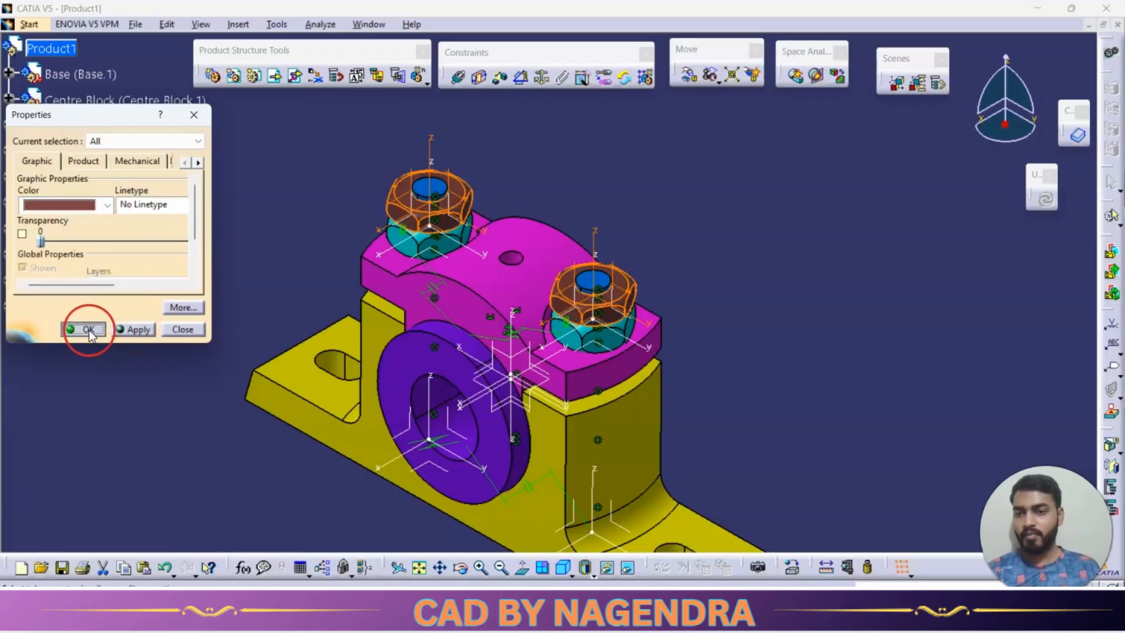
Apply the brown color to the two upper hex nuts and hide the assembly's Constraints.
click(89, 329)
middle_drag(771, 336, 807, 295)
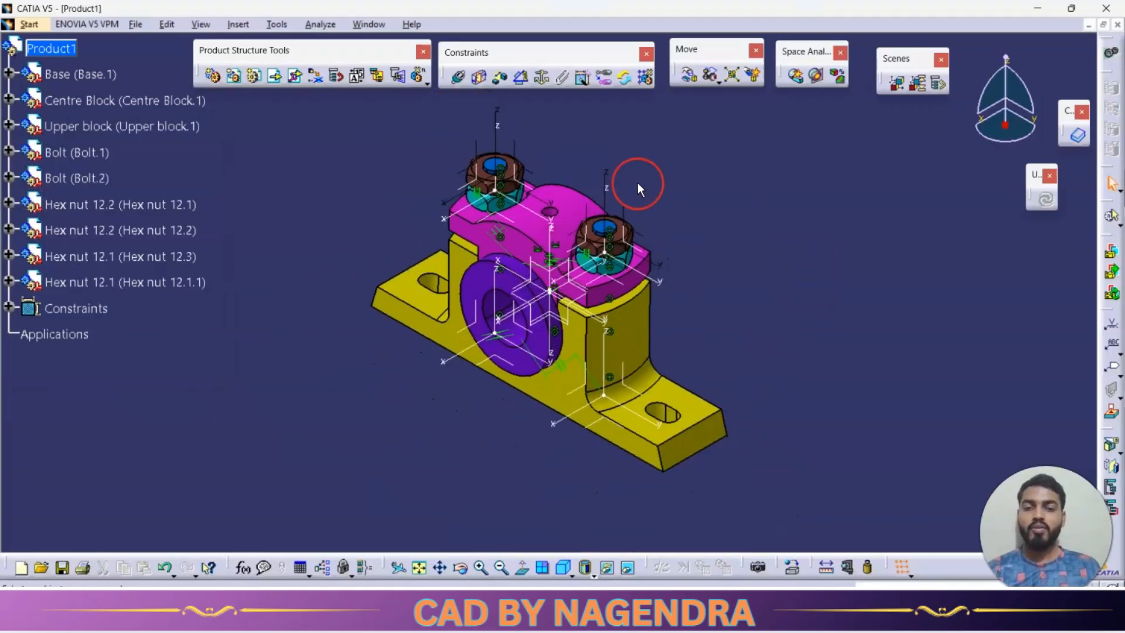
middle_drag(675, 226, 715, 239)
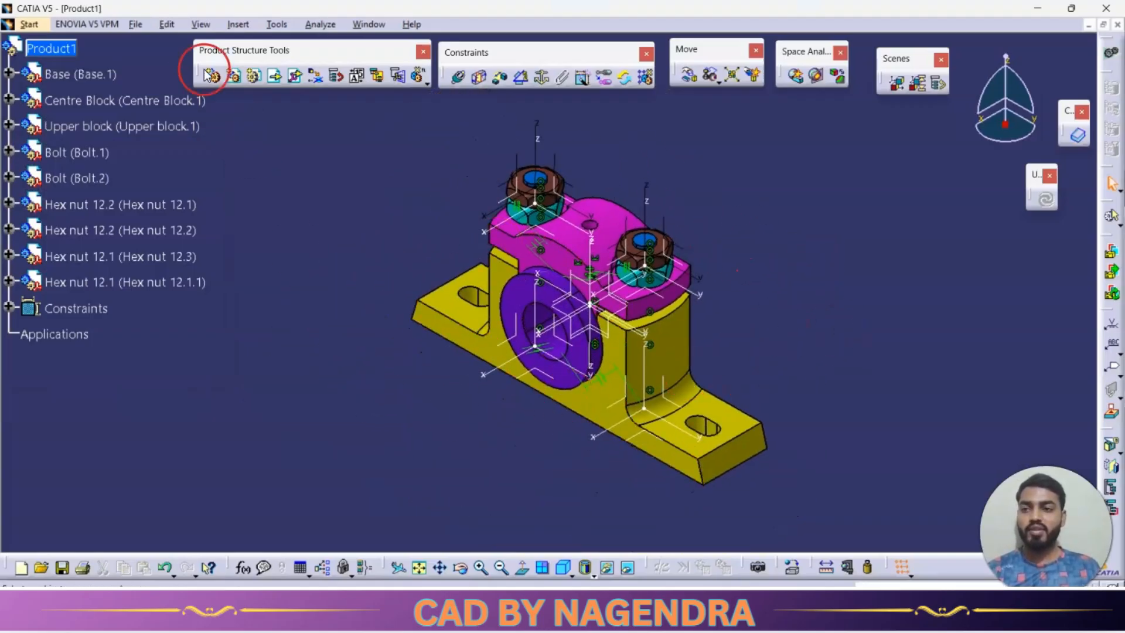
right_click(84, 305)
click(114, 353)
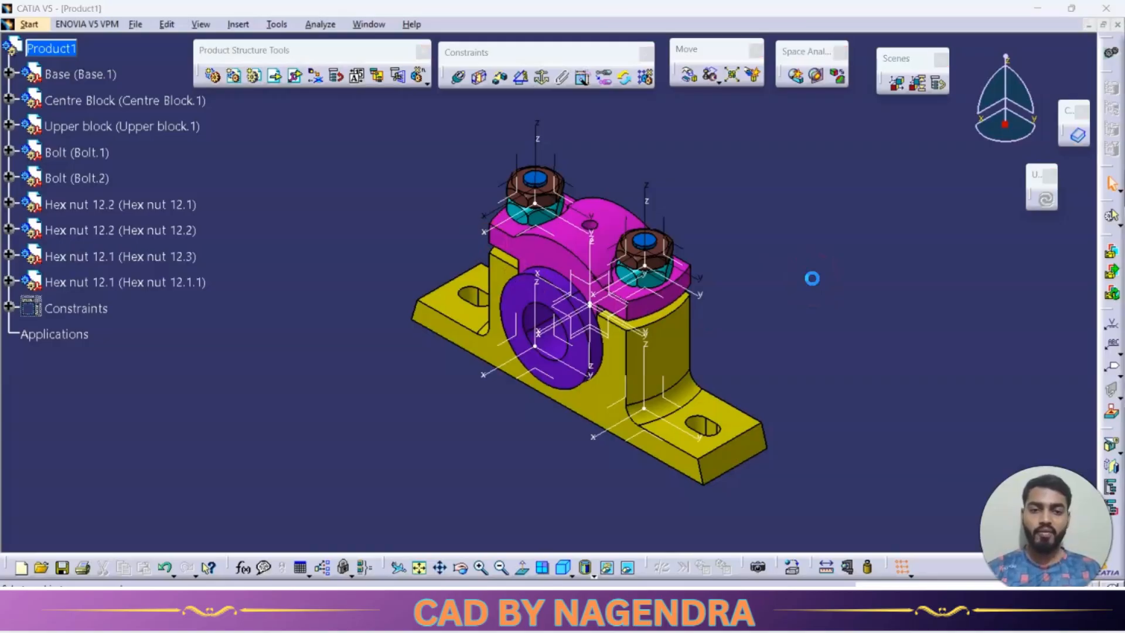
Search everywhere for Part Design elements of type Axis System and hide all of them.
key(ctrl+f)
click(855, 212)
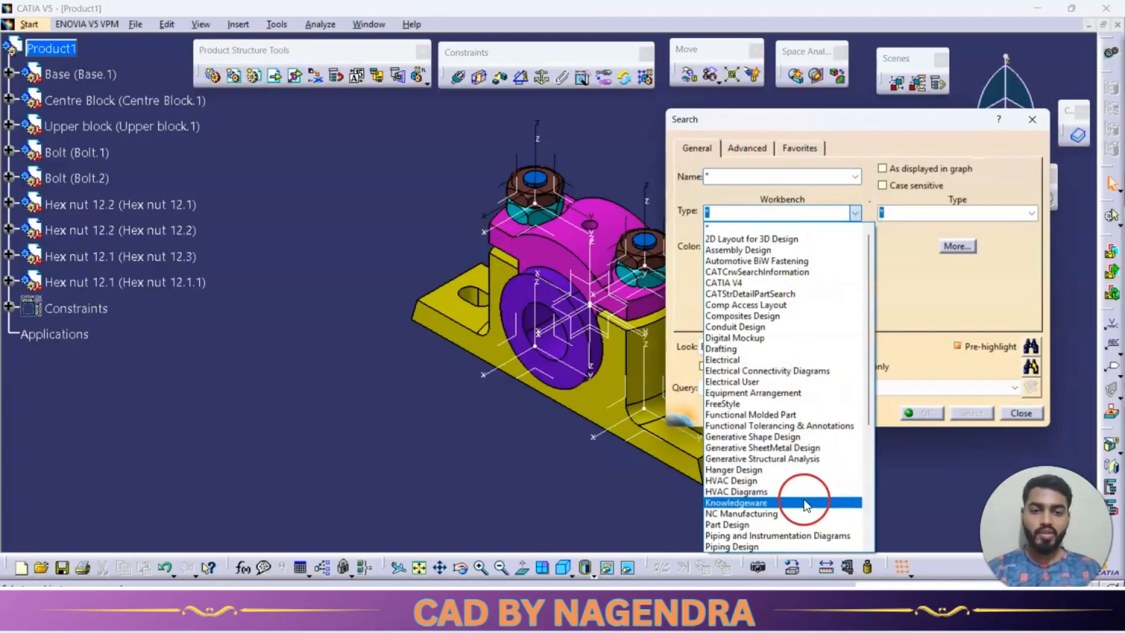
click(778, 524)
click(1030, 214)
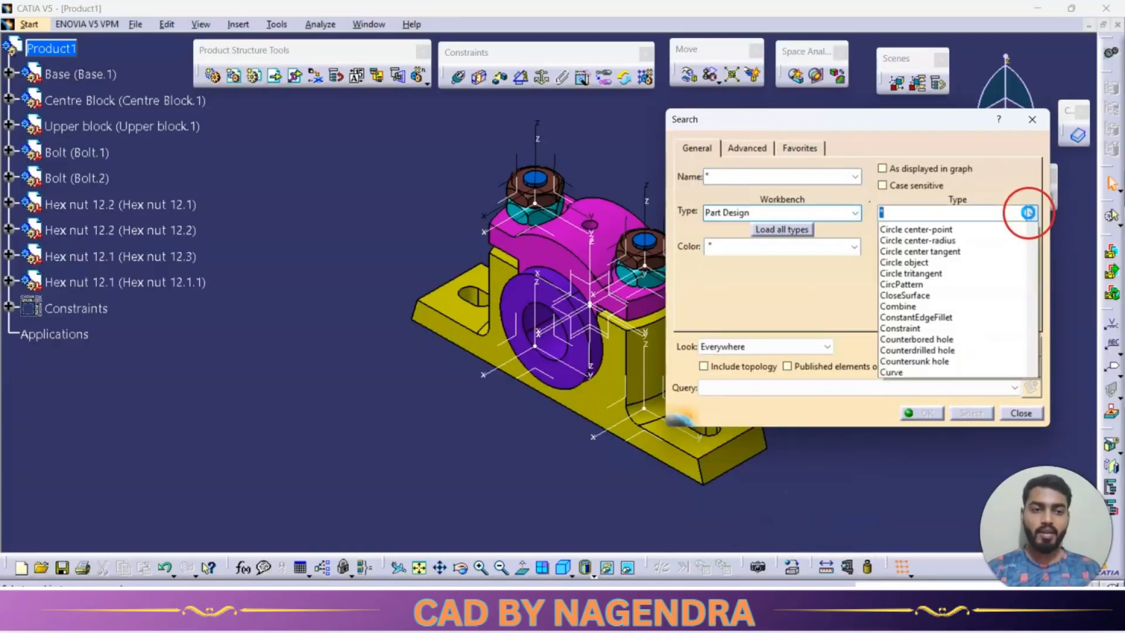
click(918, 304)
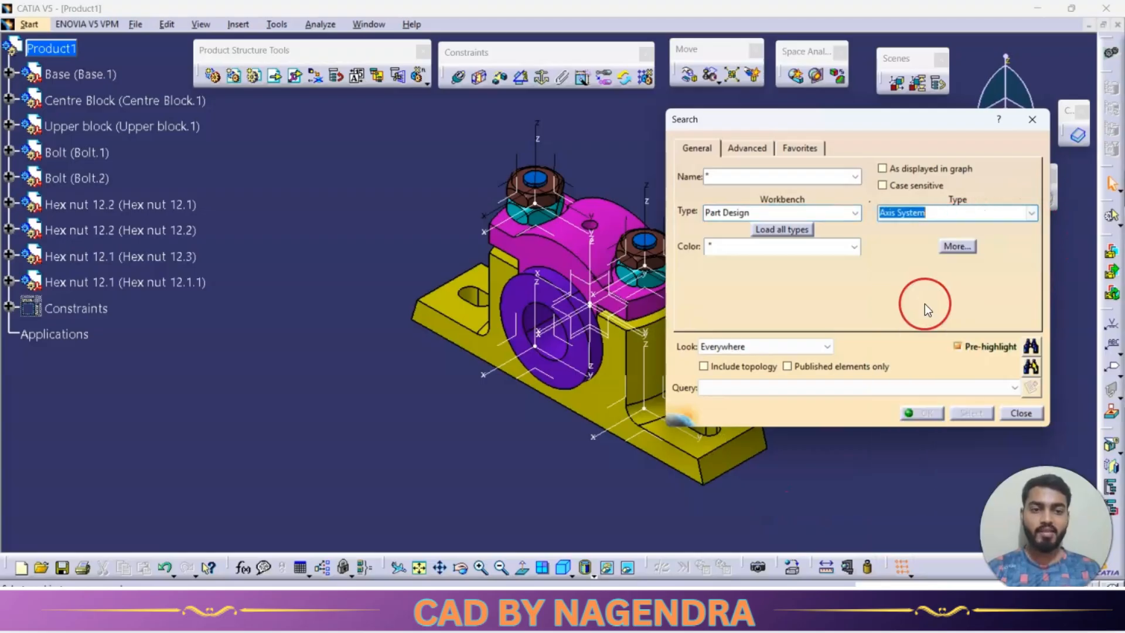
click(1030, 368)
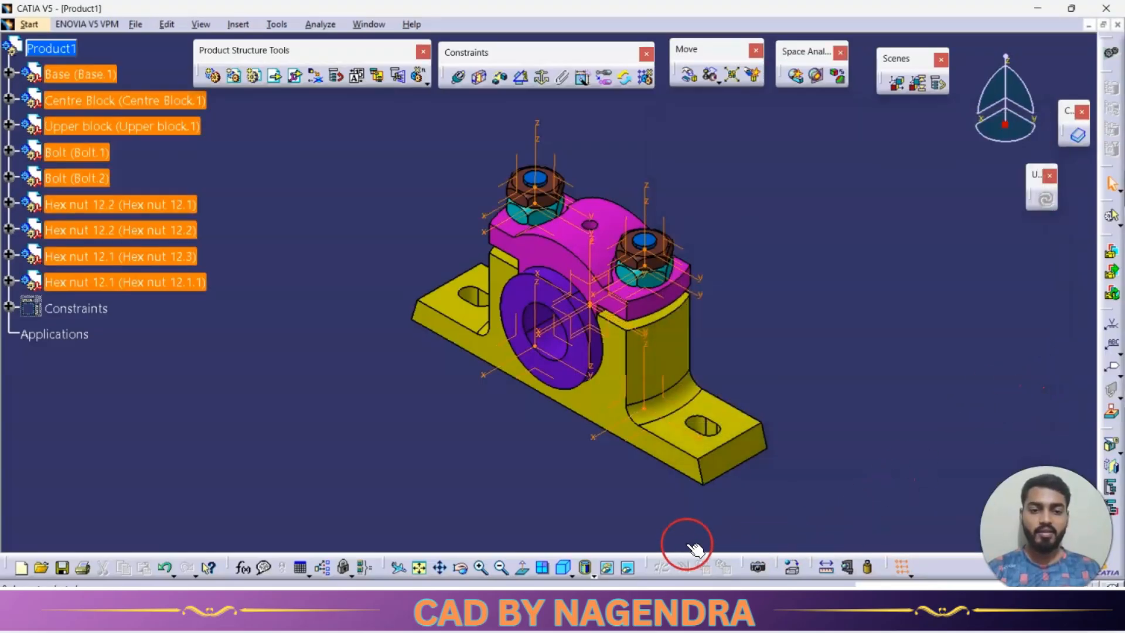
click(608, 567)
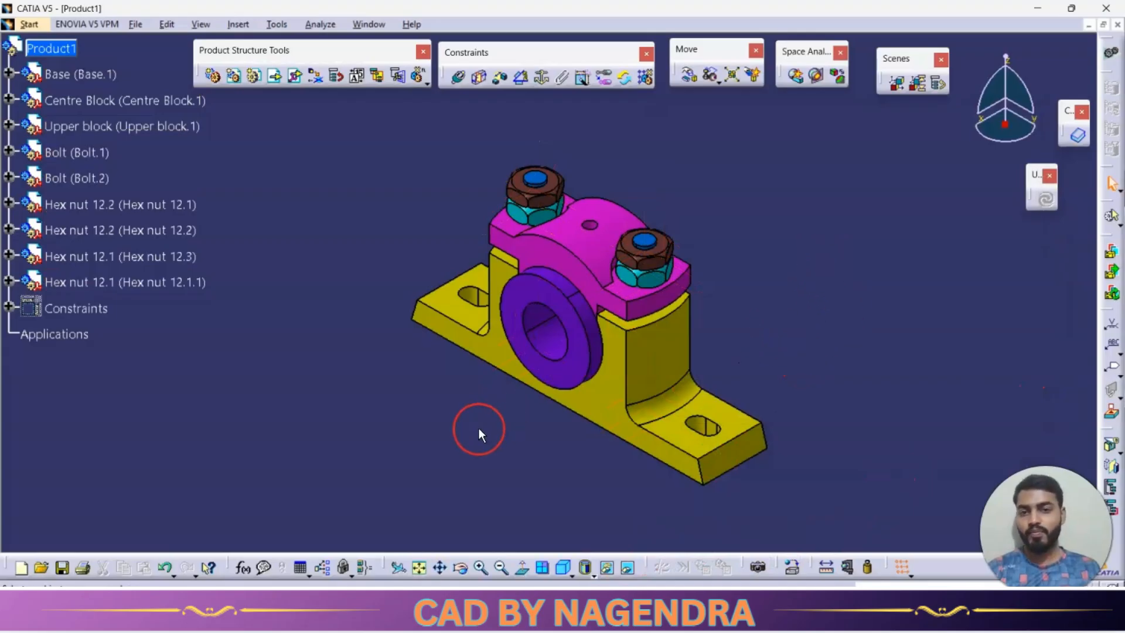
middle_drag(478, 428, 508, 420)
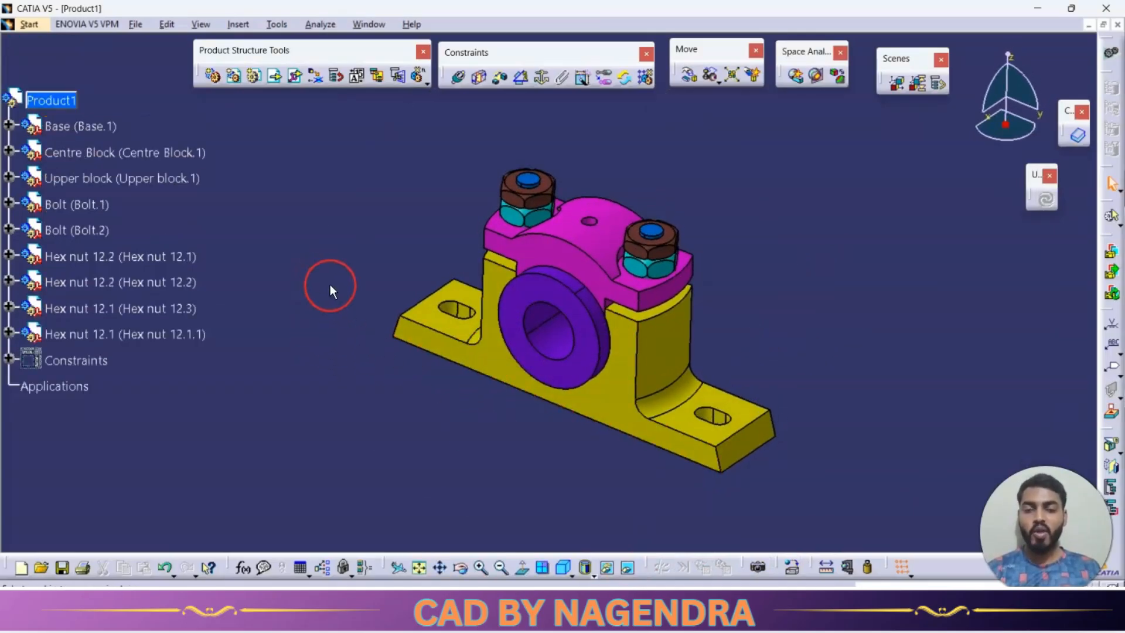
click(794, 321)
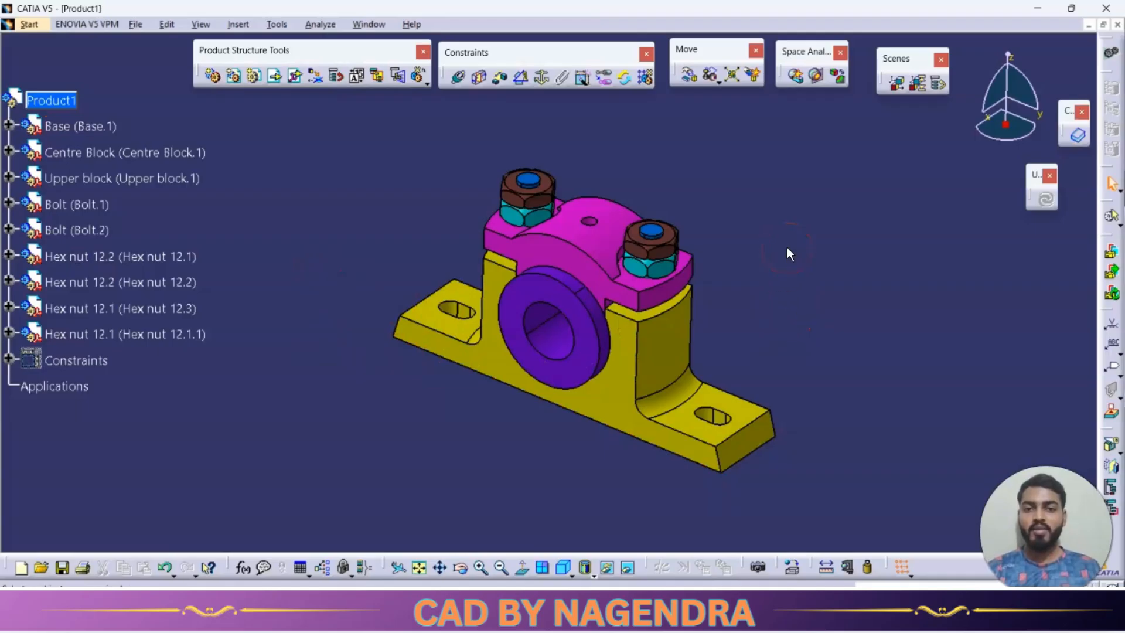